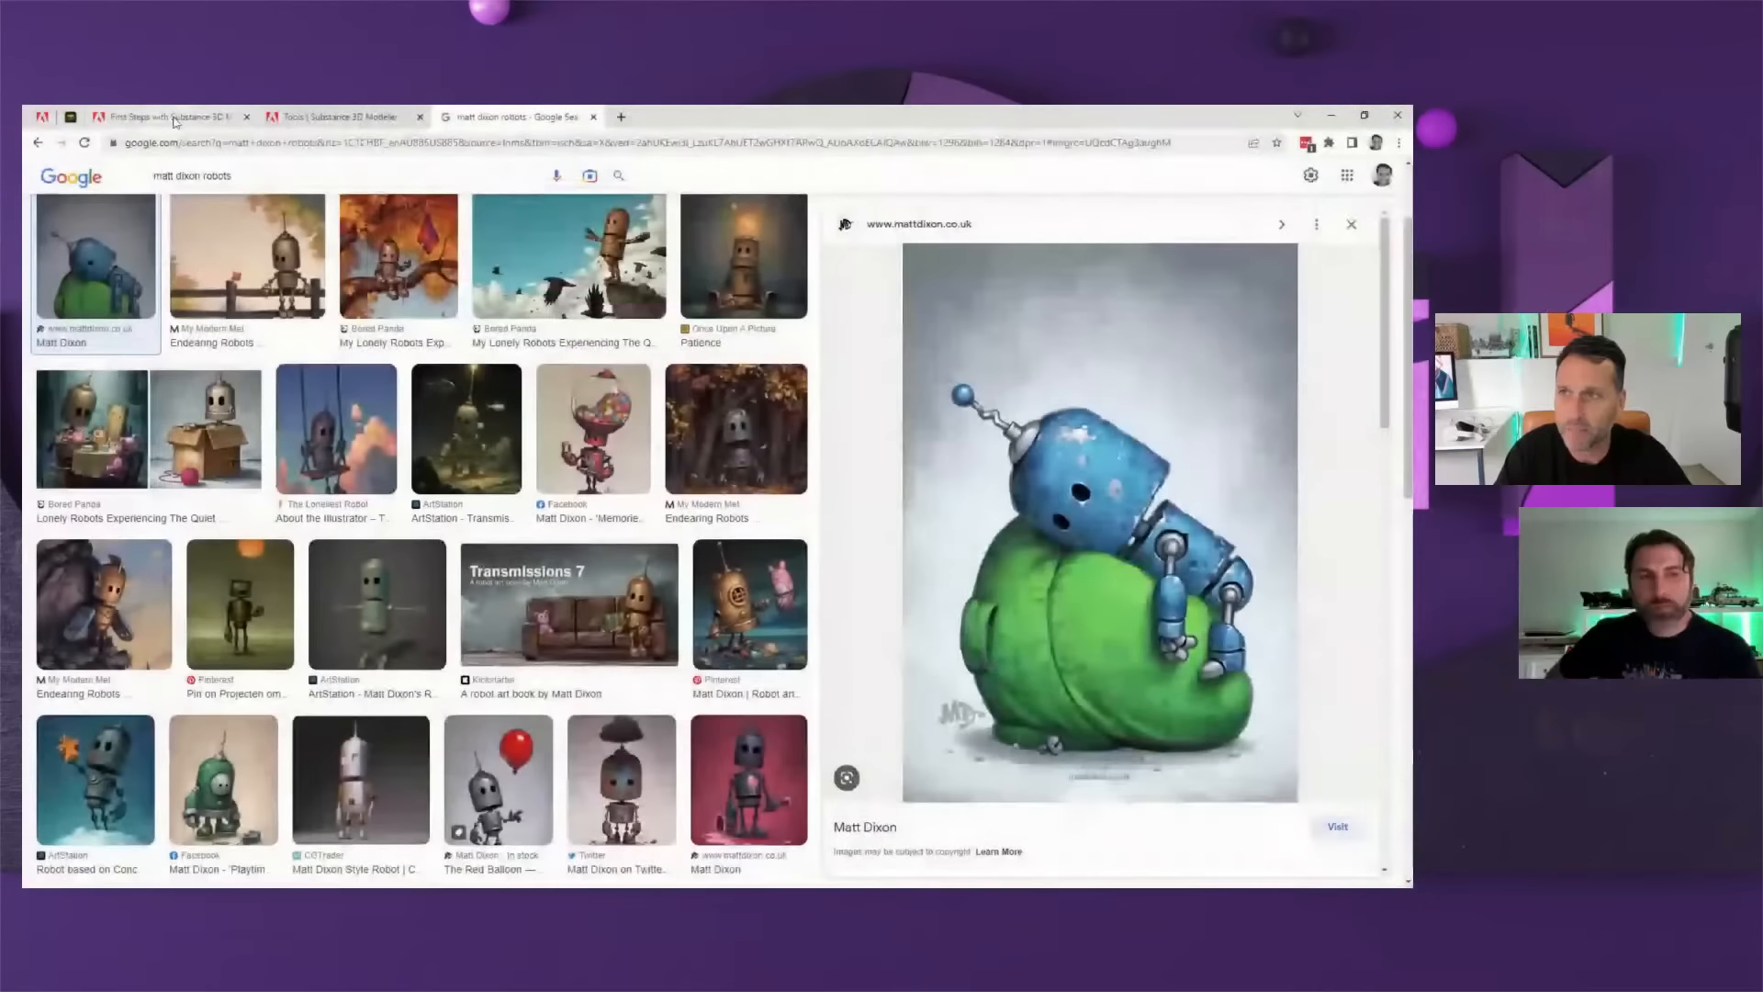
# - Open the System requirements page under Getting started in the Substance 3D Modeler documentation and review the supported systems and VR headsets
pyautogui.click(195, 122)
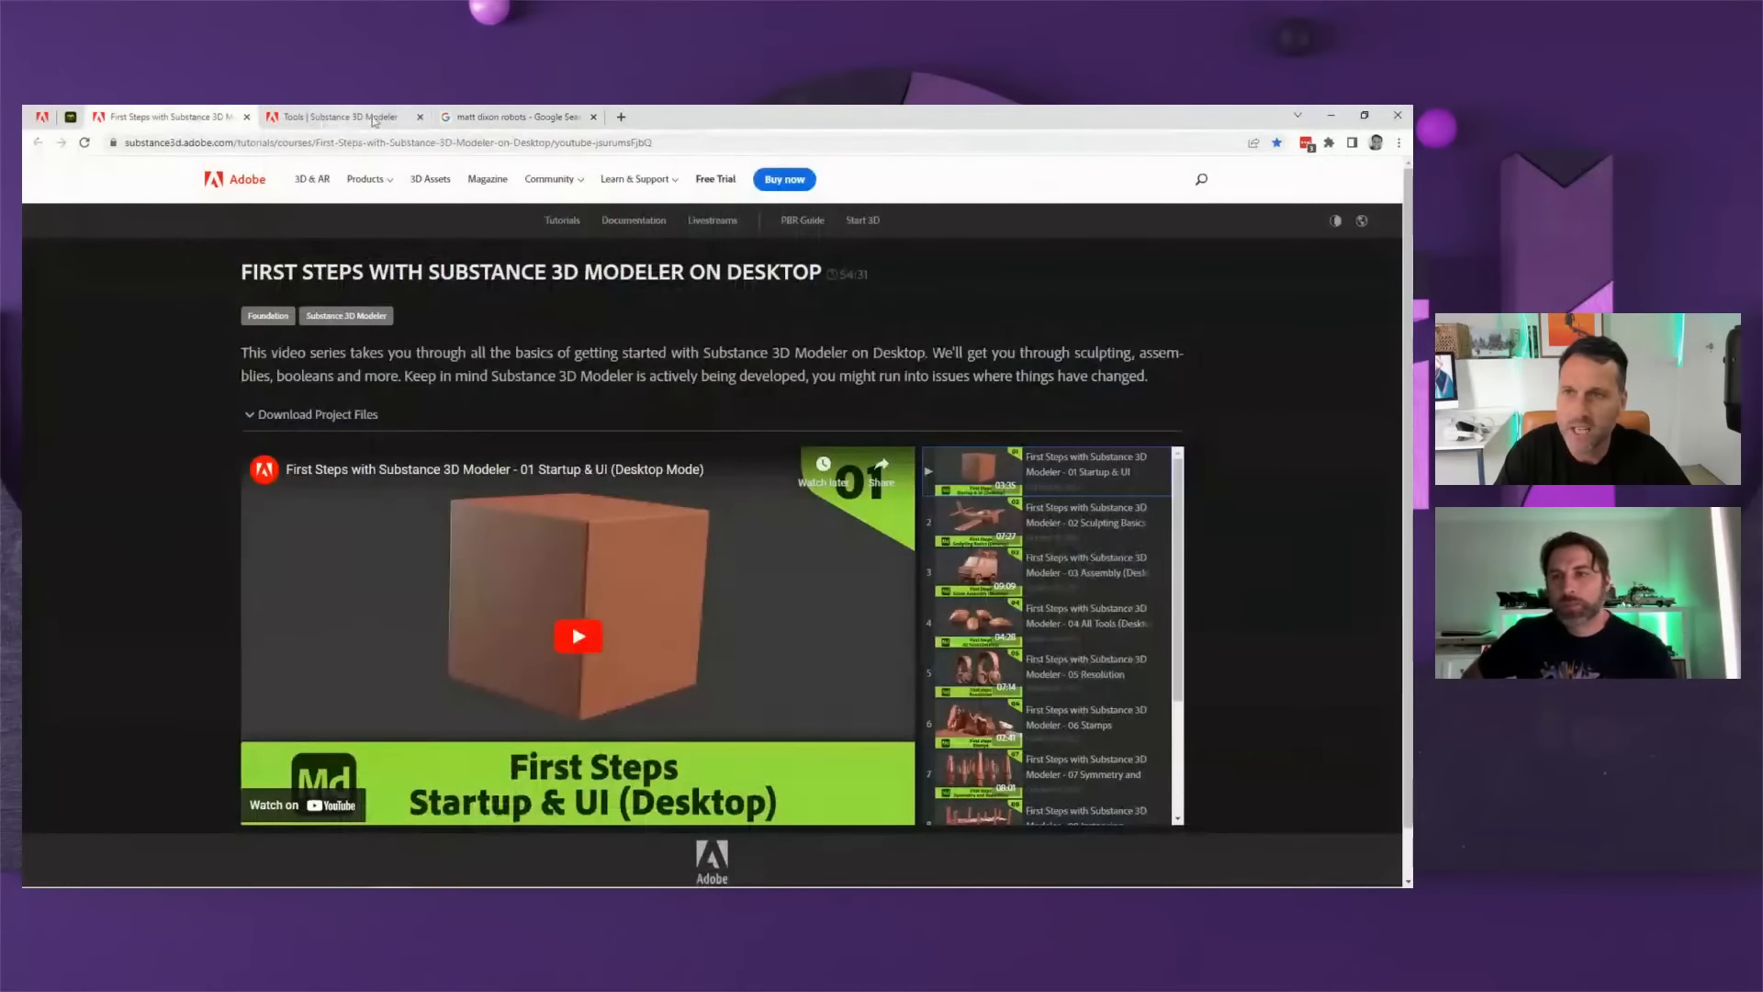
pyautogui.click(383, 124)
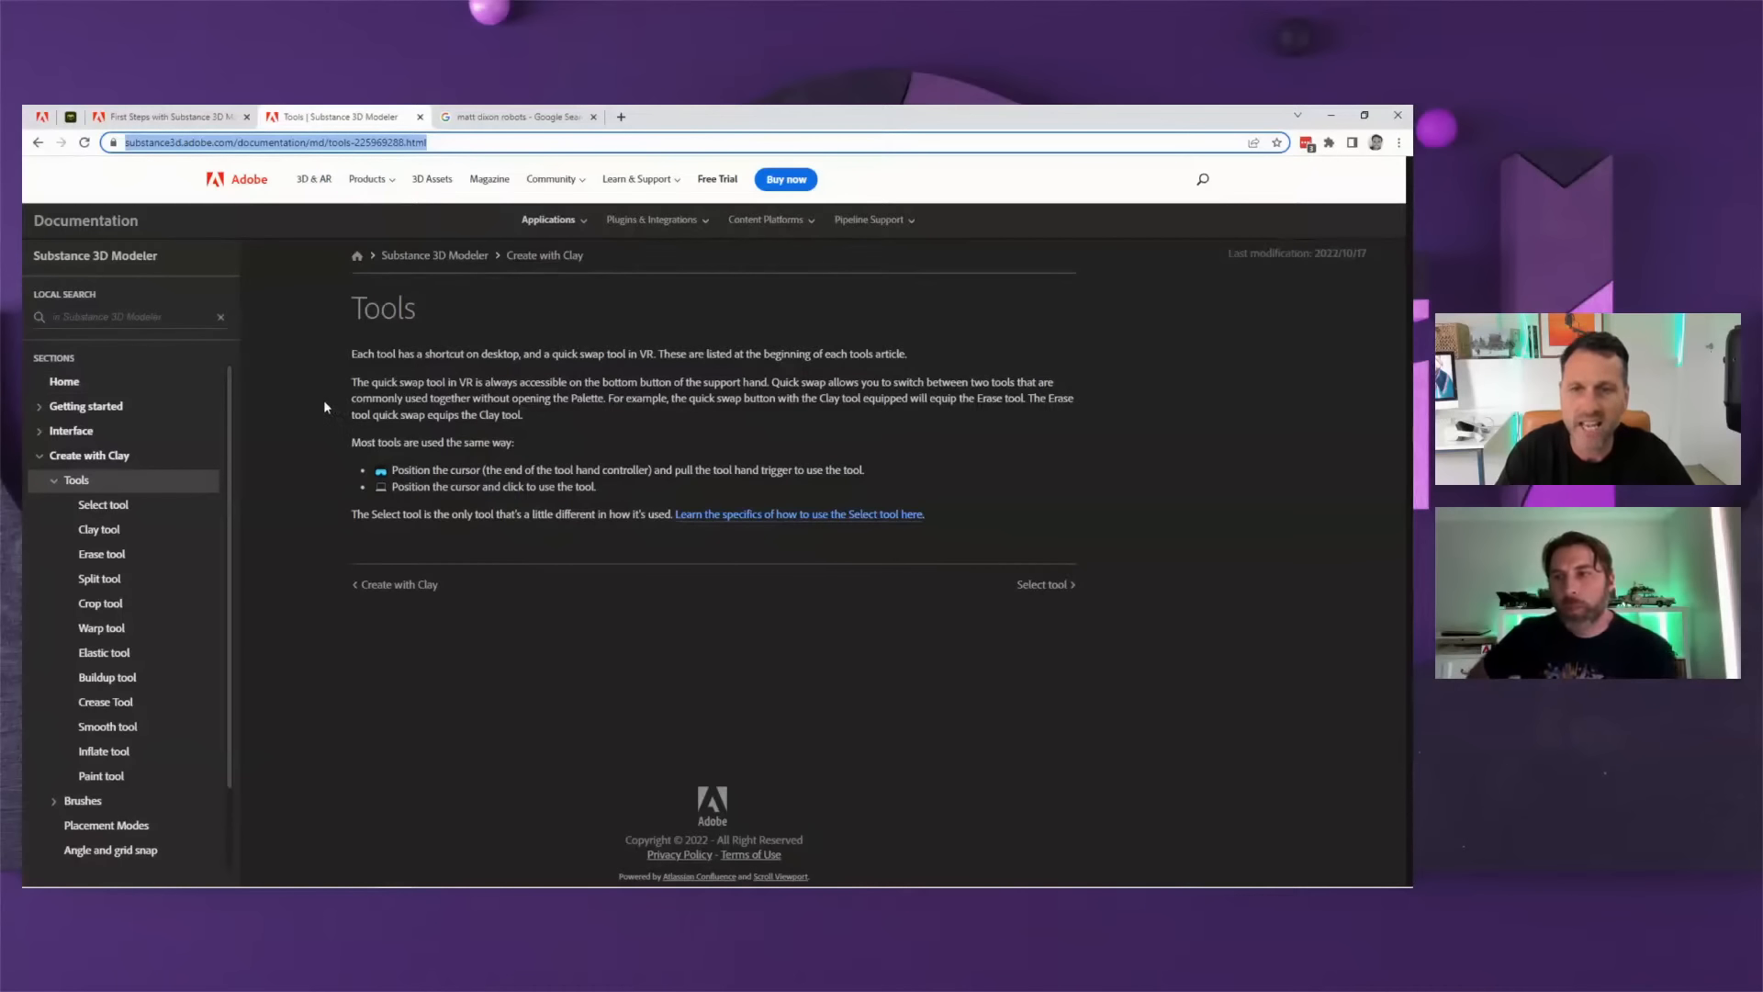
pyautogui.click(84, 411)
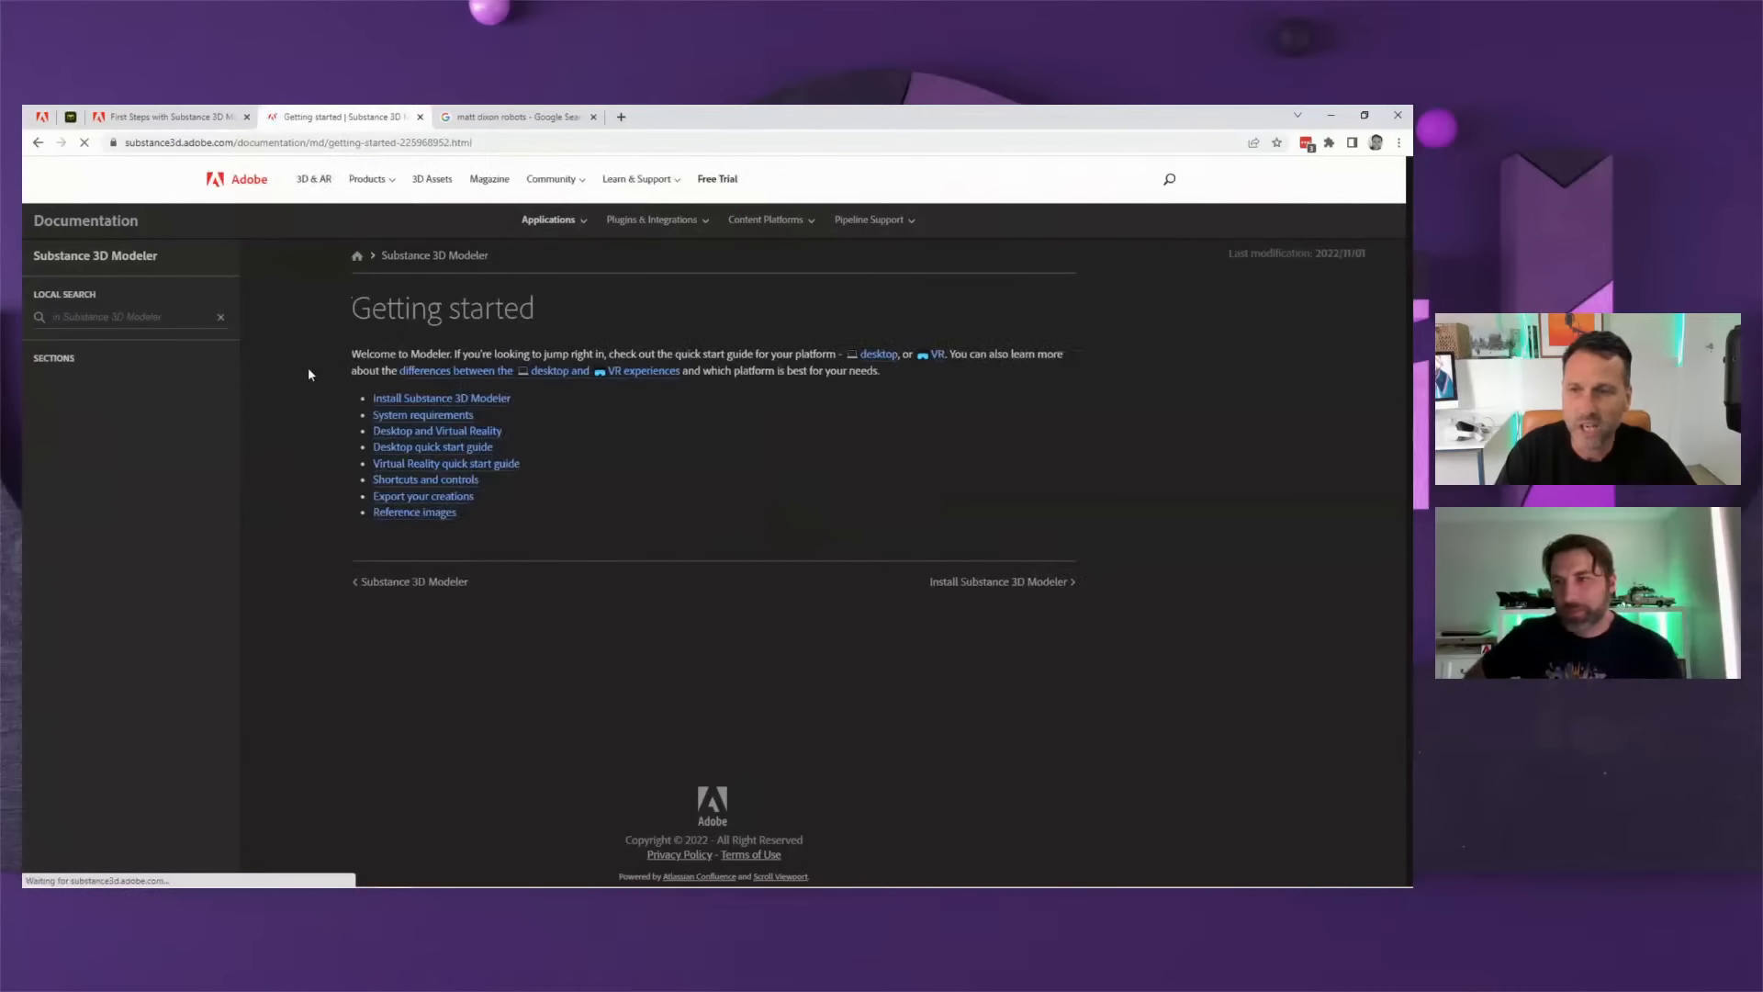
pyautogui.click(435, 426)
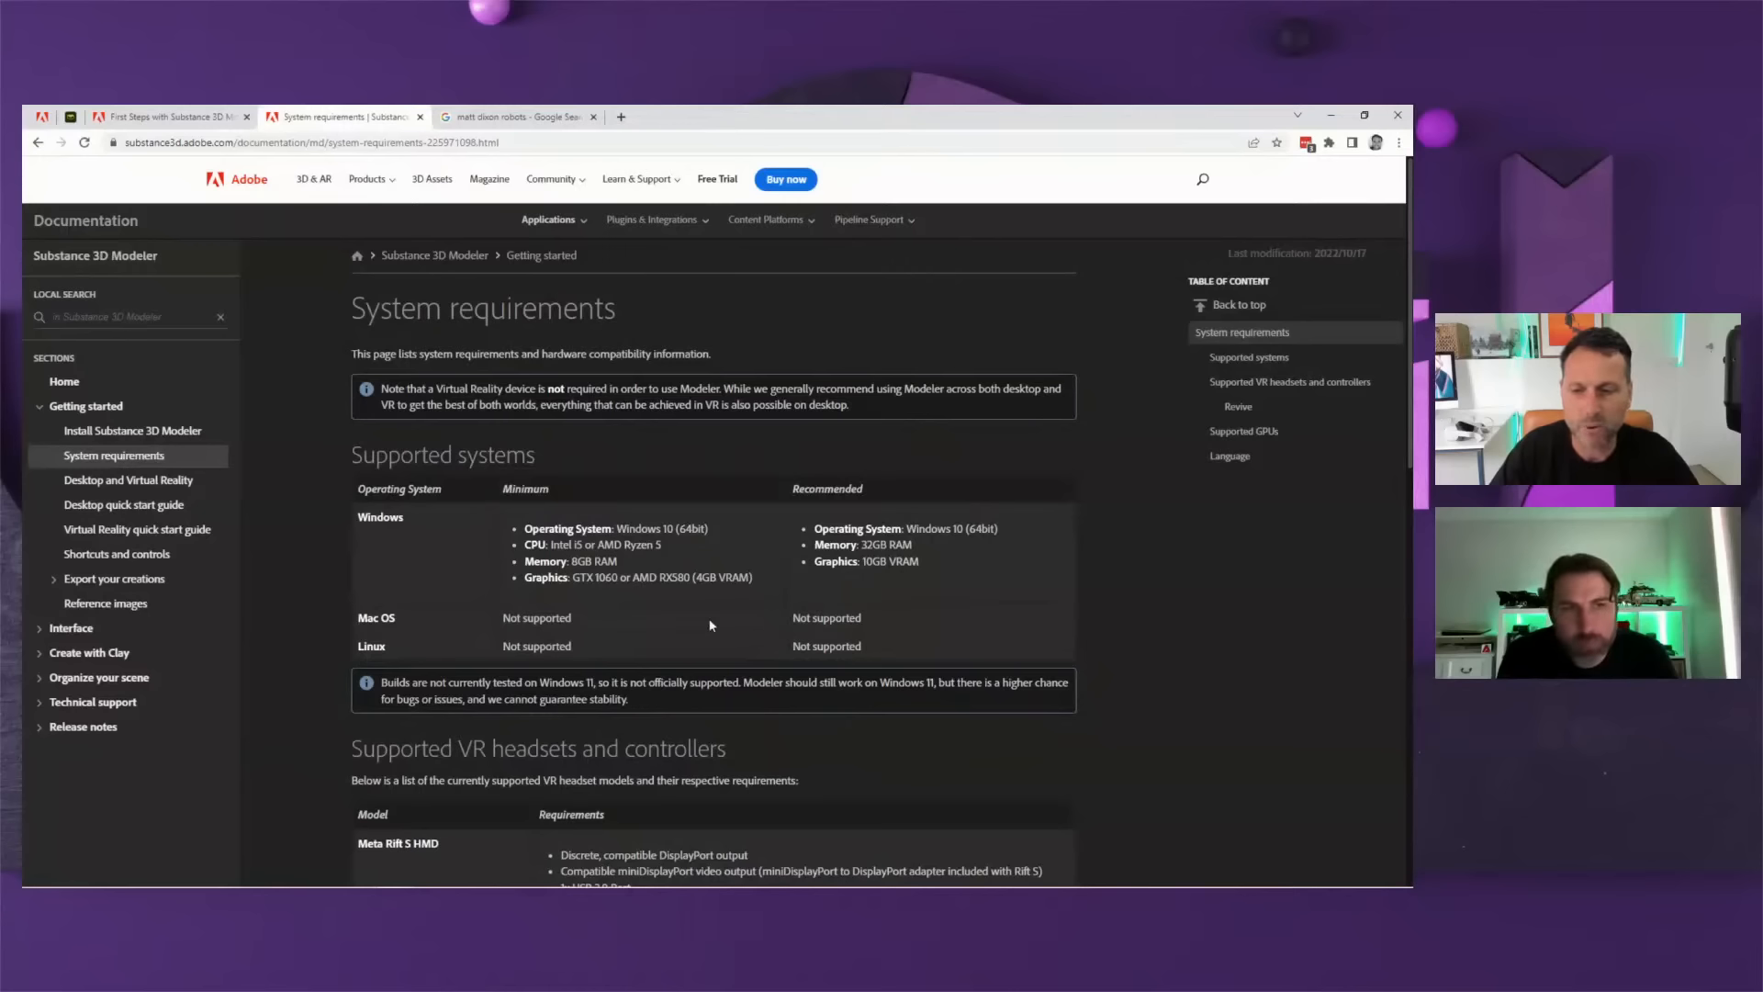
pyautogui.scroll(-5, 680, 624)
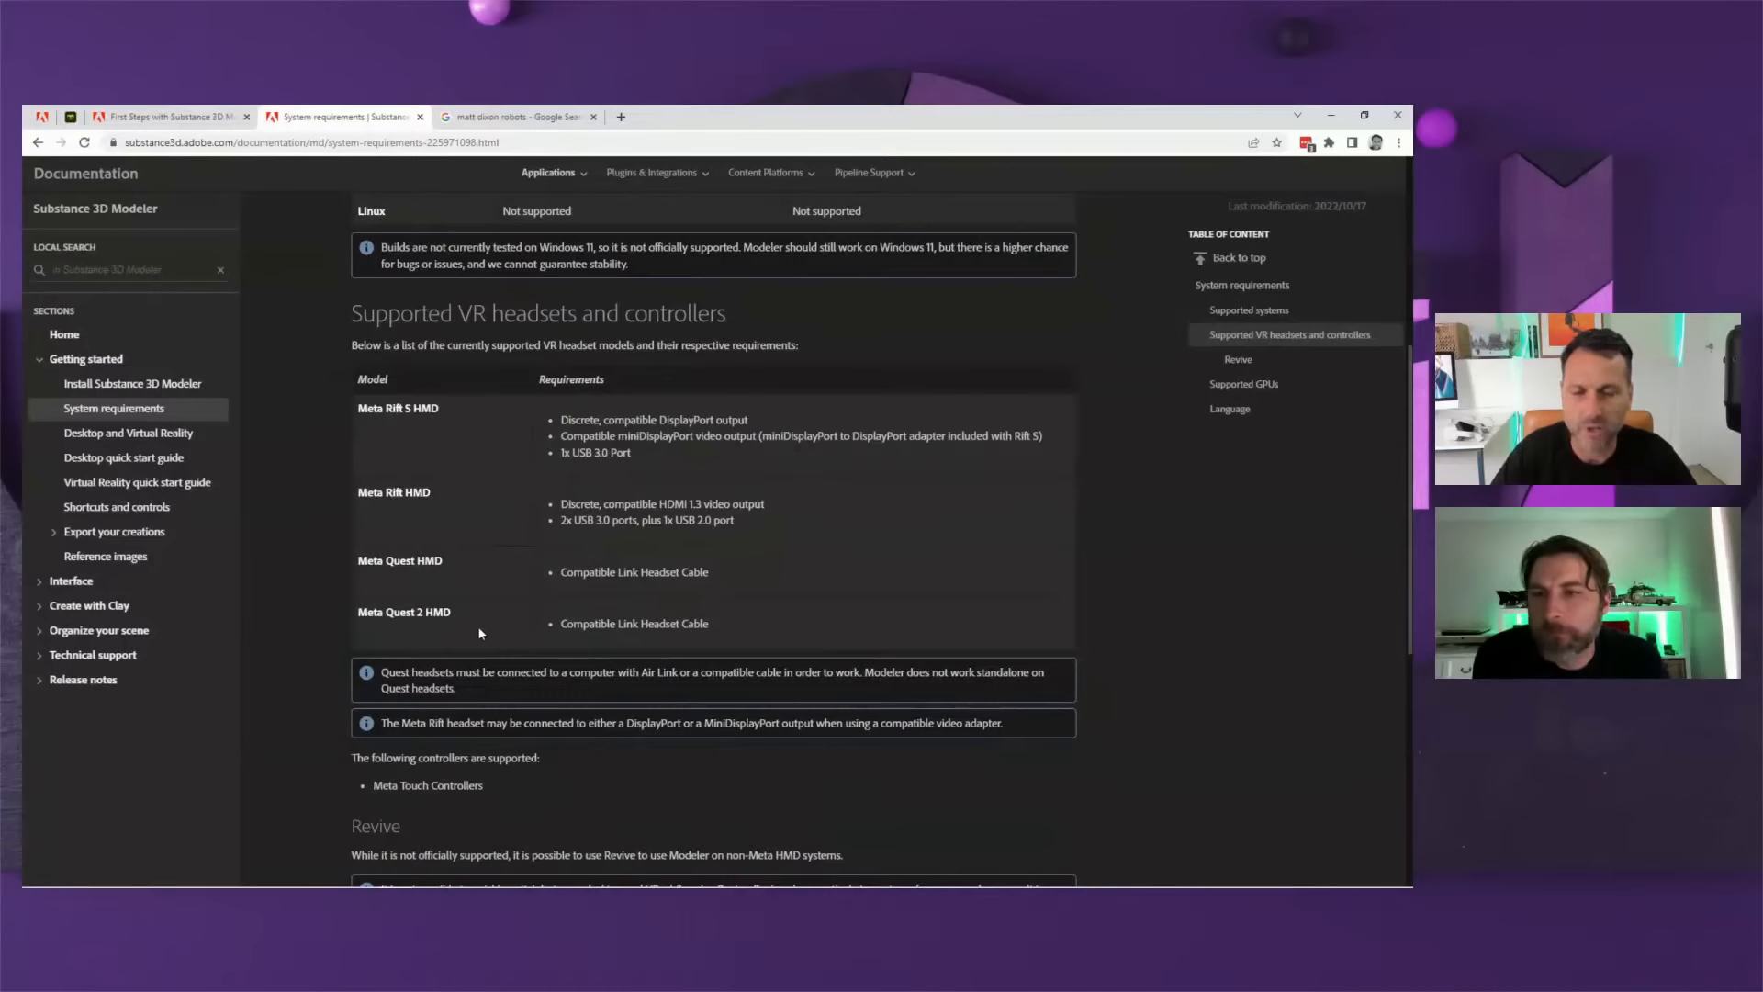
pyautogui.scroll(-2, 478, 633)
pyautogui.scroll(6, 481, 631)
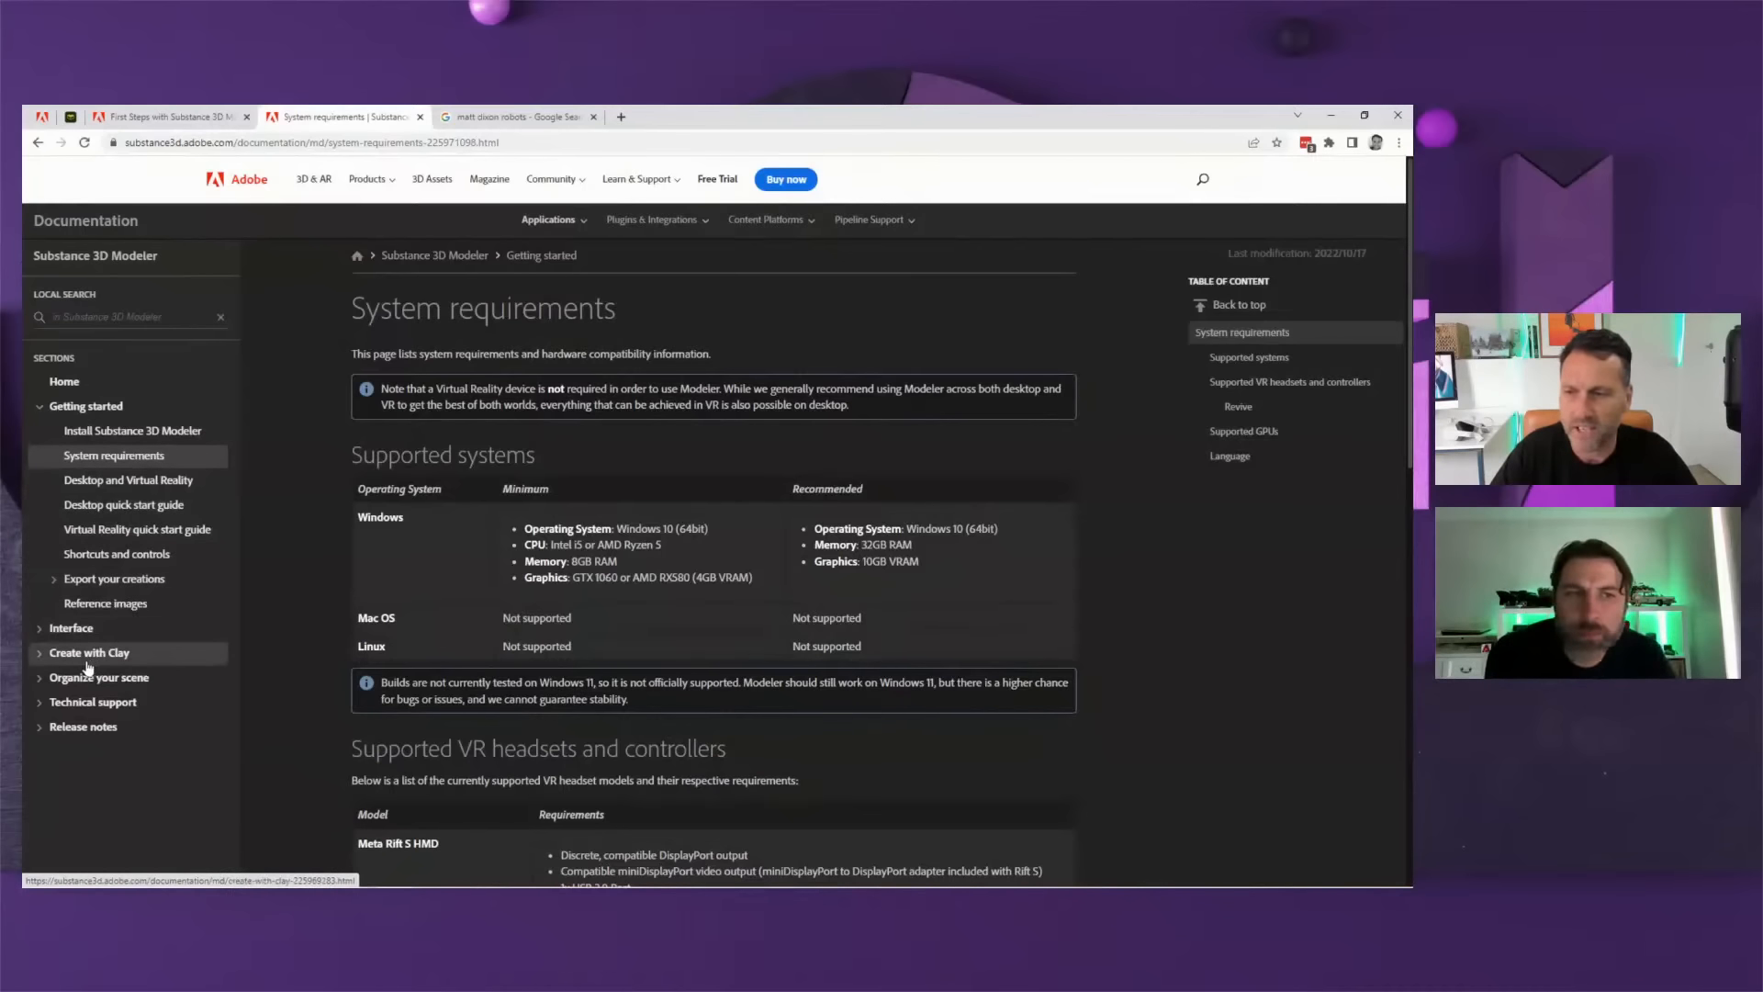
# - Expand the Create with Clay section and its Tools group in the documentation contents and look through the available tools
pyautogui.click(43, 654)
pyautogui.scroll(-3, 55, 648)
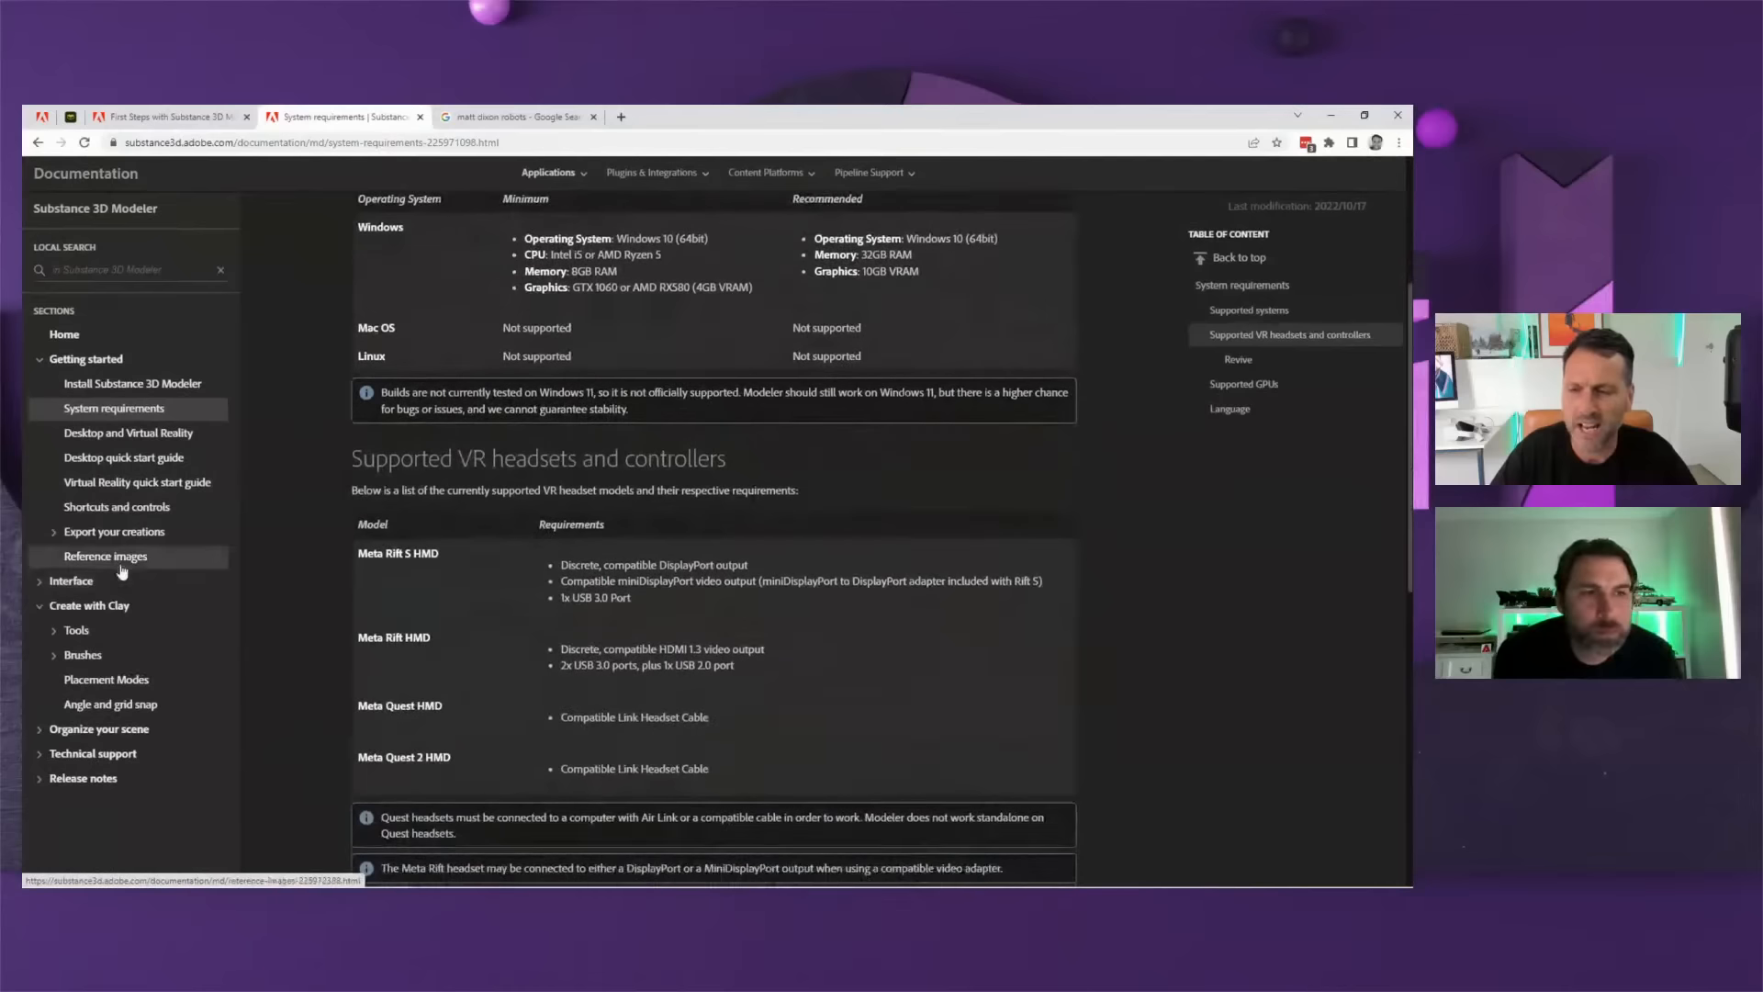
pyautogui.click(53, 632)
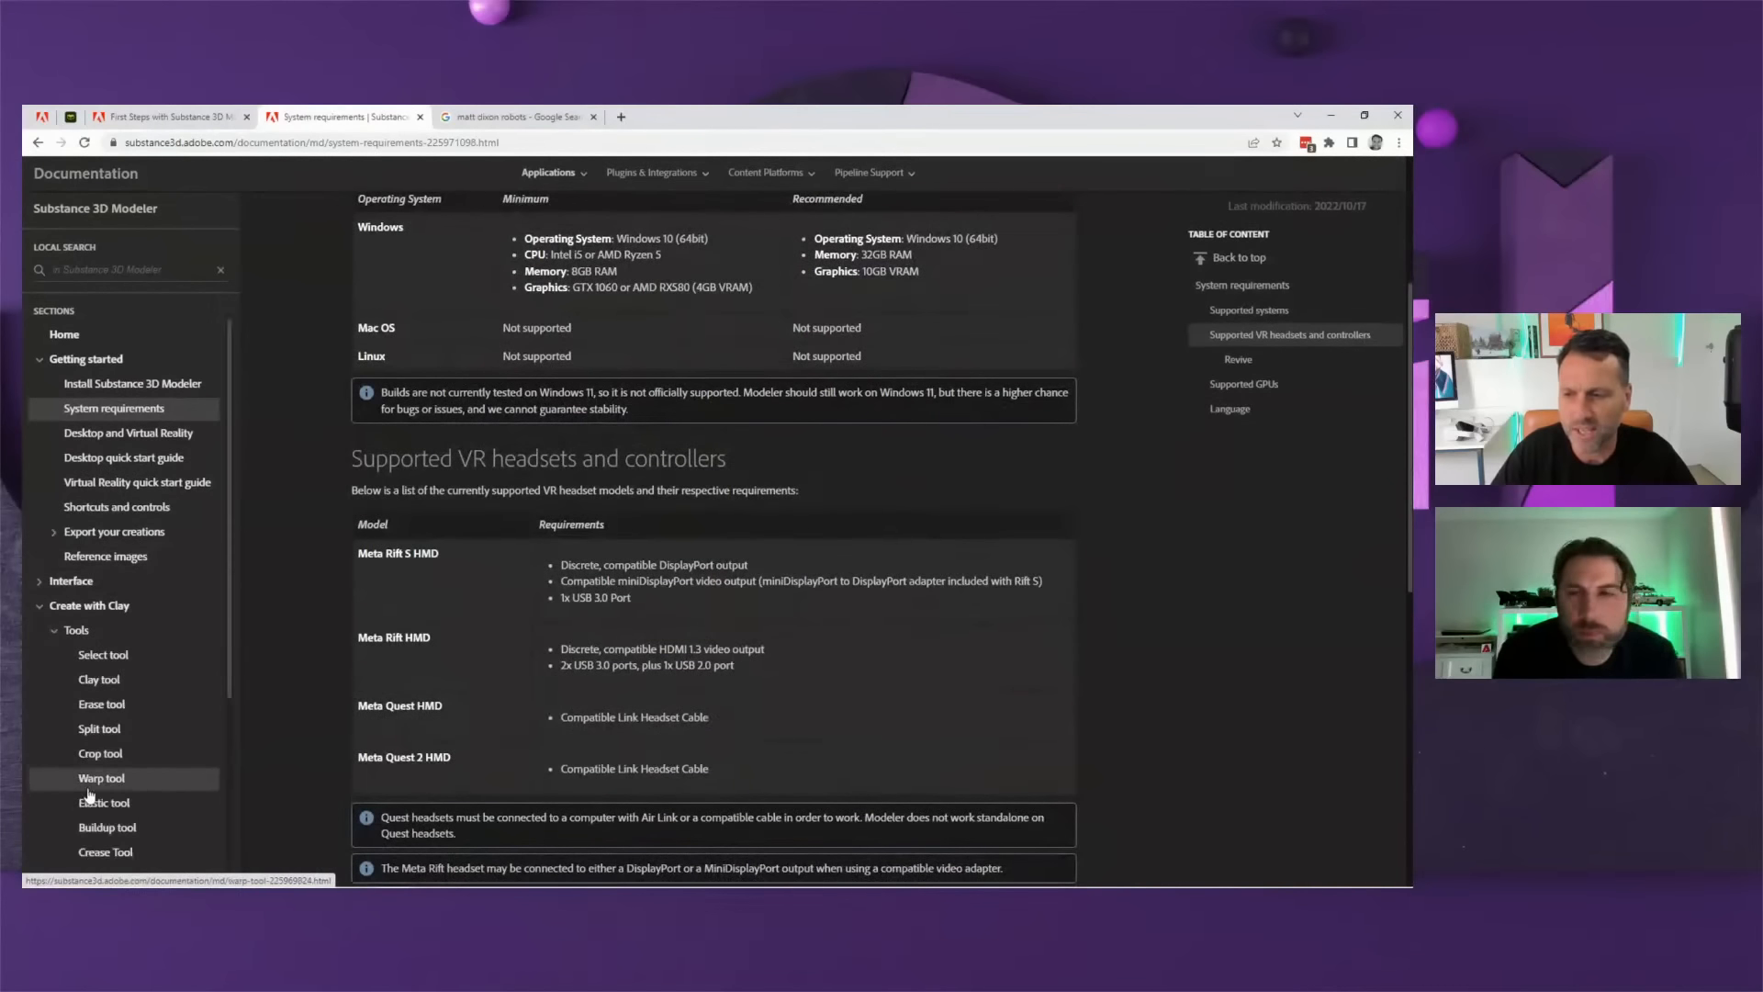
pyautogui.scroll(-2, 115, 711)
pyautogui.scroll(-1, 122, 720)
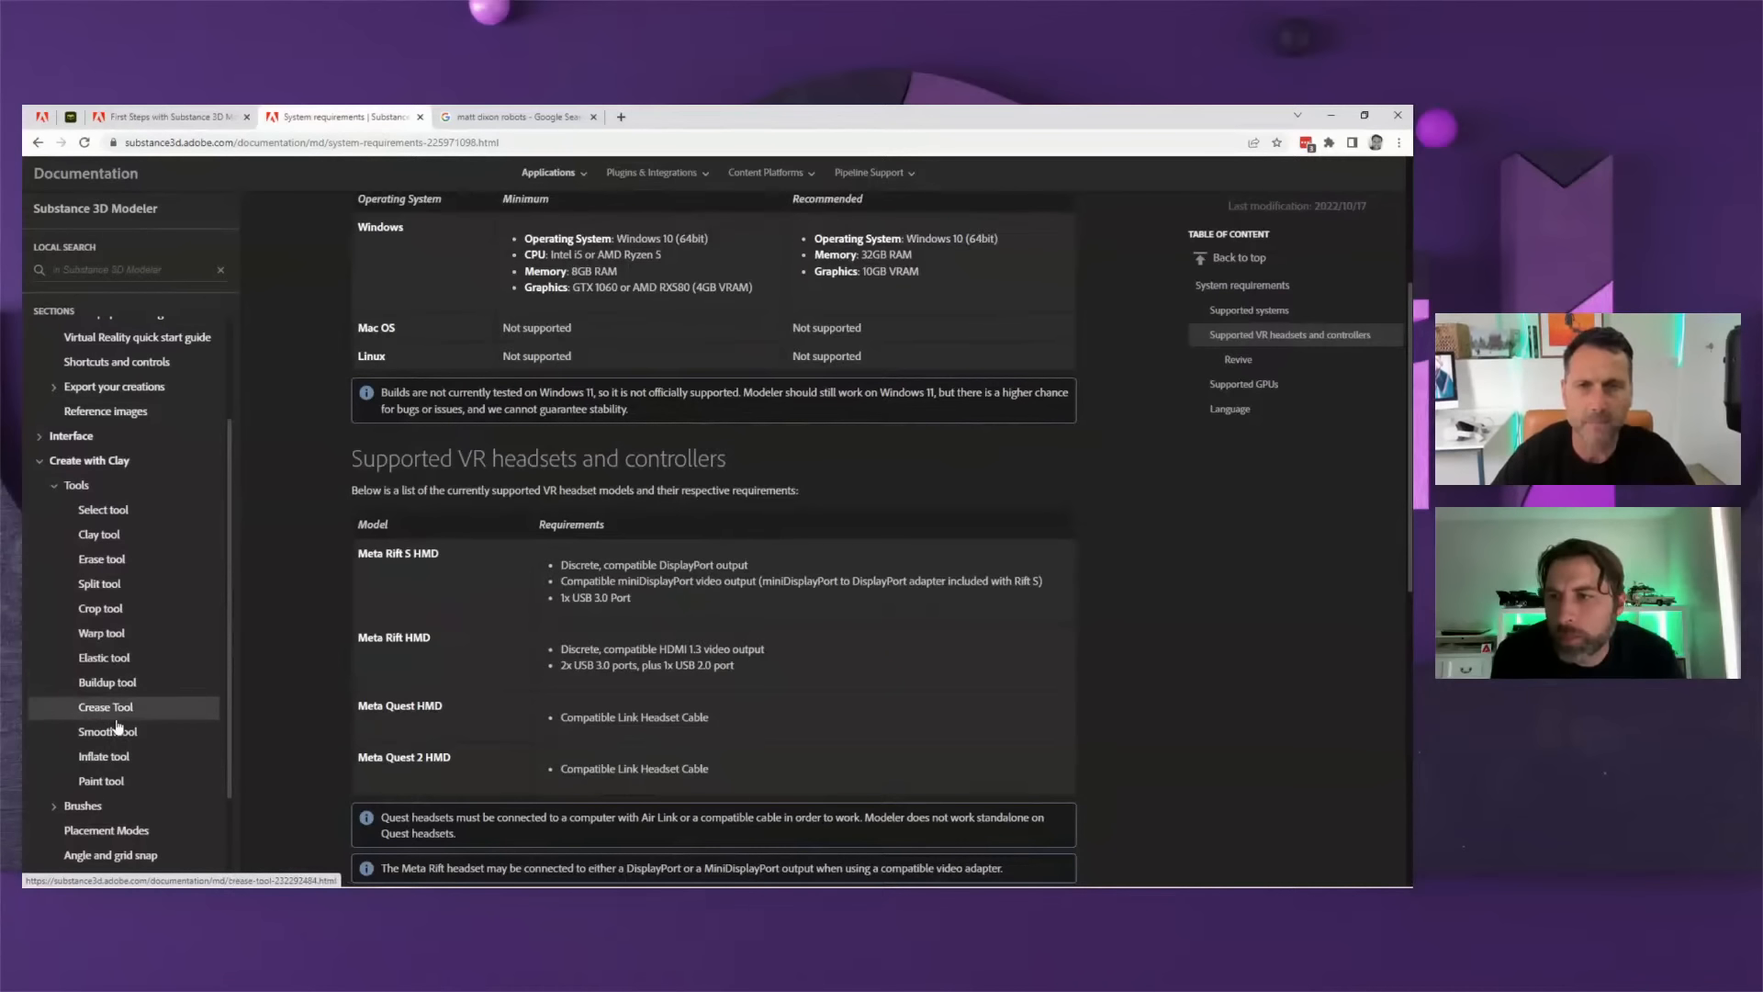
# - Pin the System requirements page in the browser and switch to the robot artwork image results
pyautogui.rightClick(340, 125)
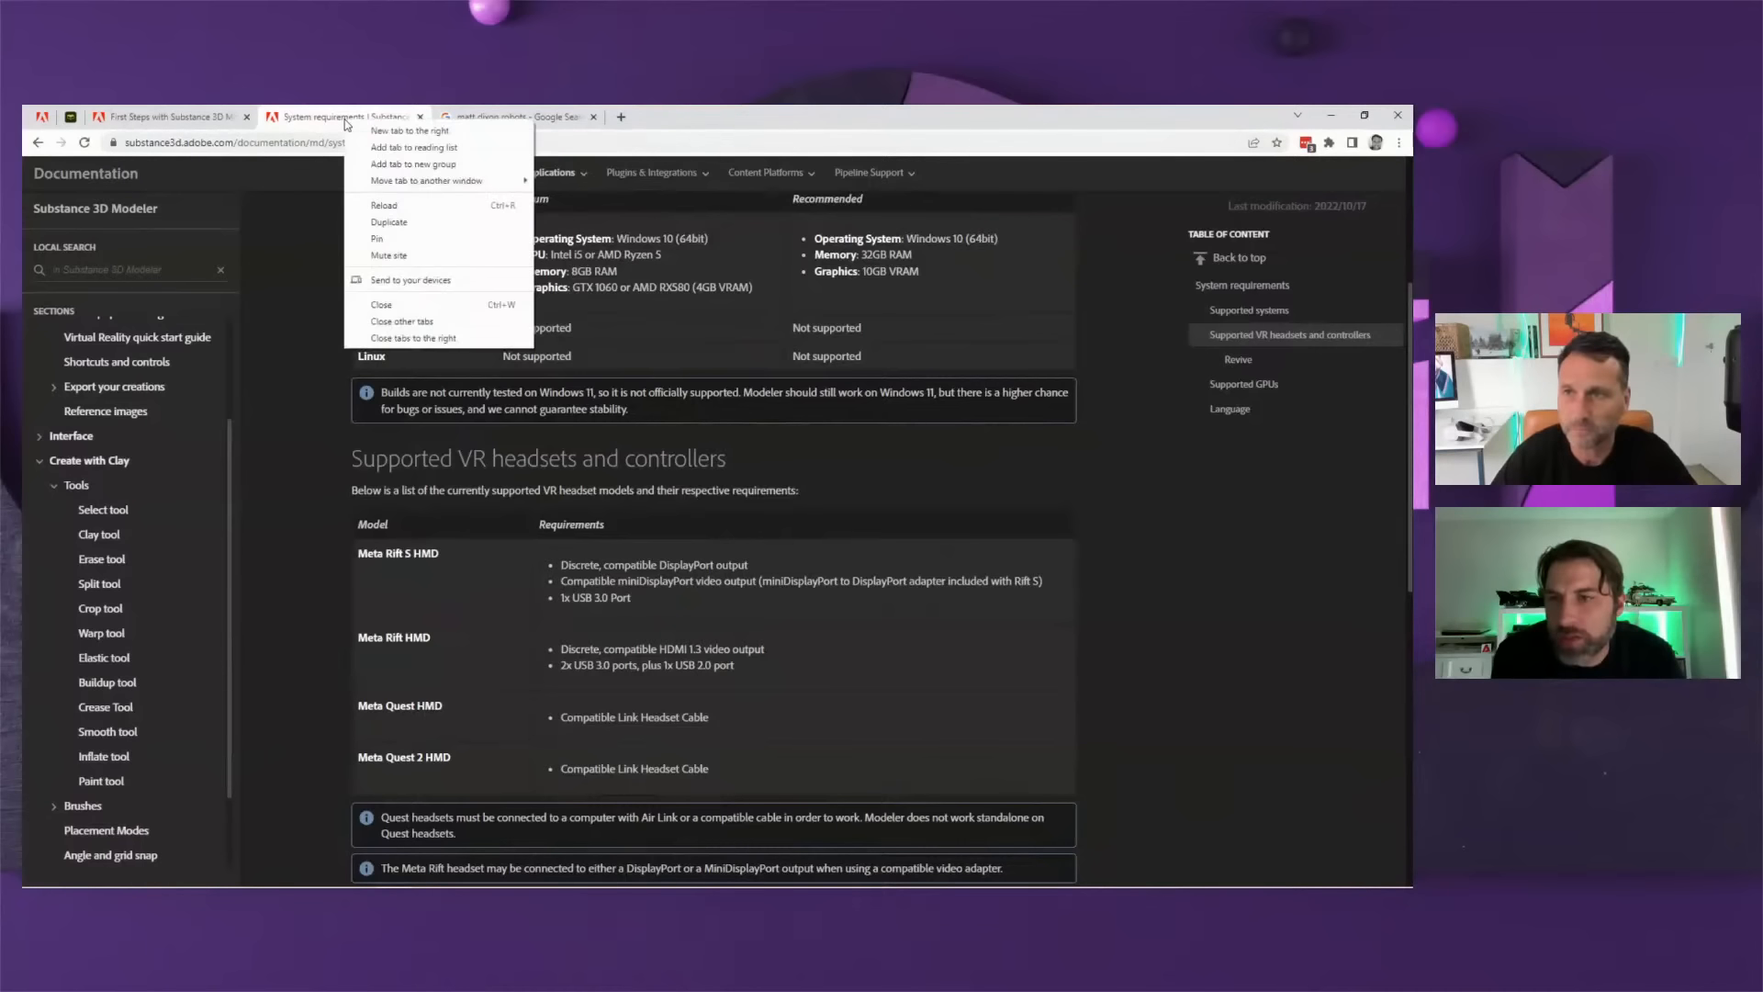
pyautogui.click(393, 241)
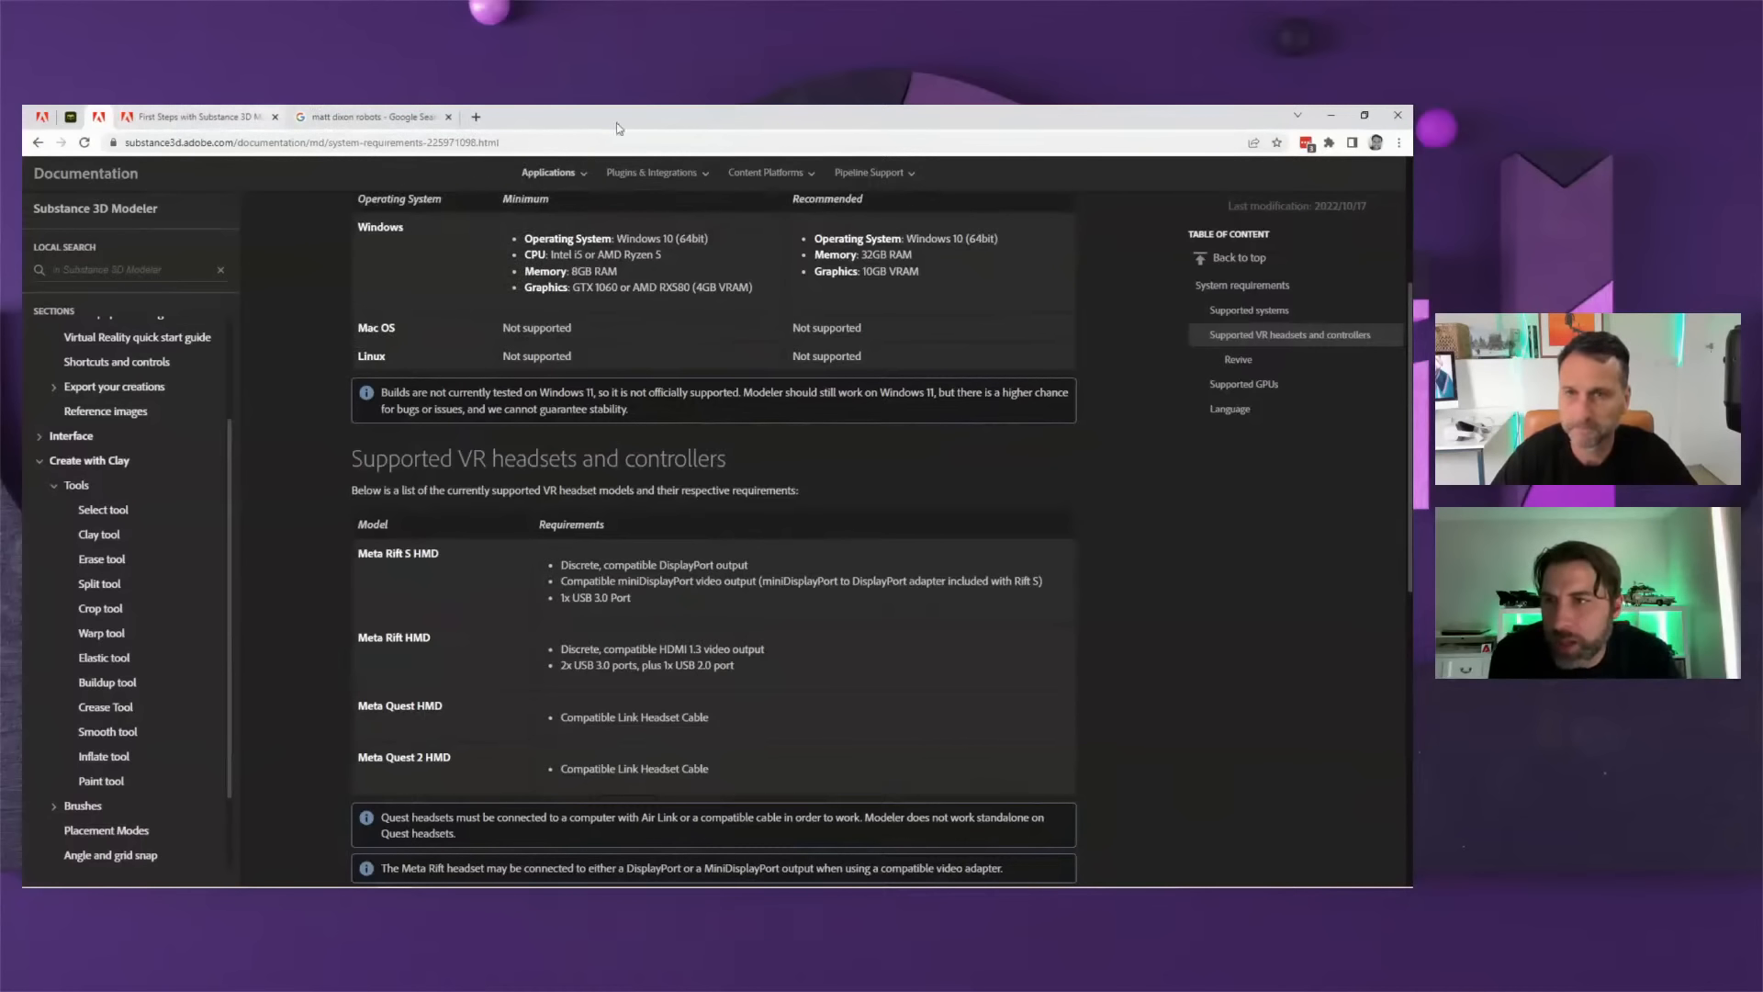
pyautogui.click(393, 120)
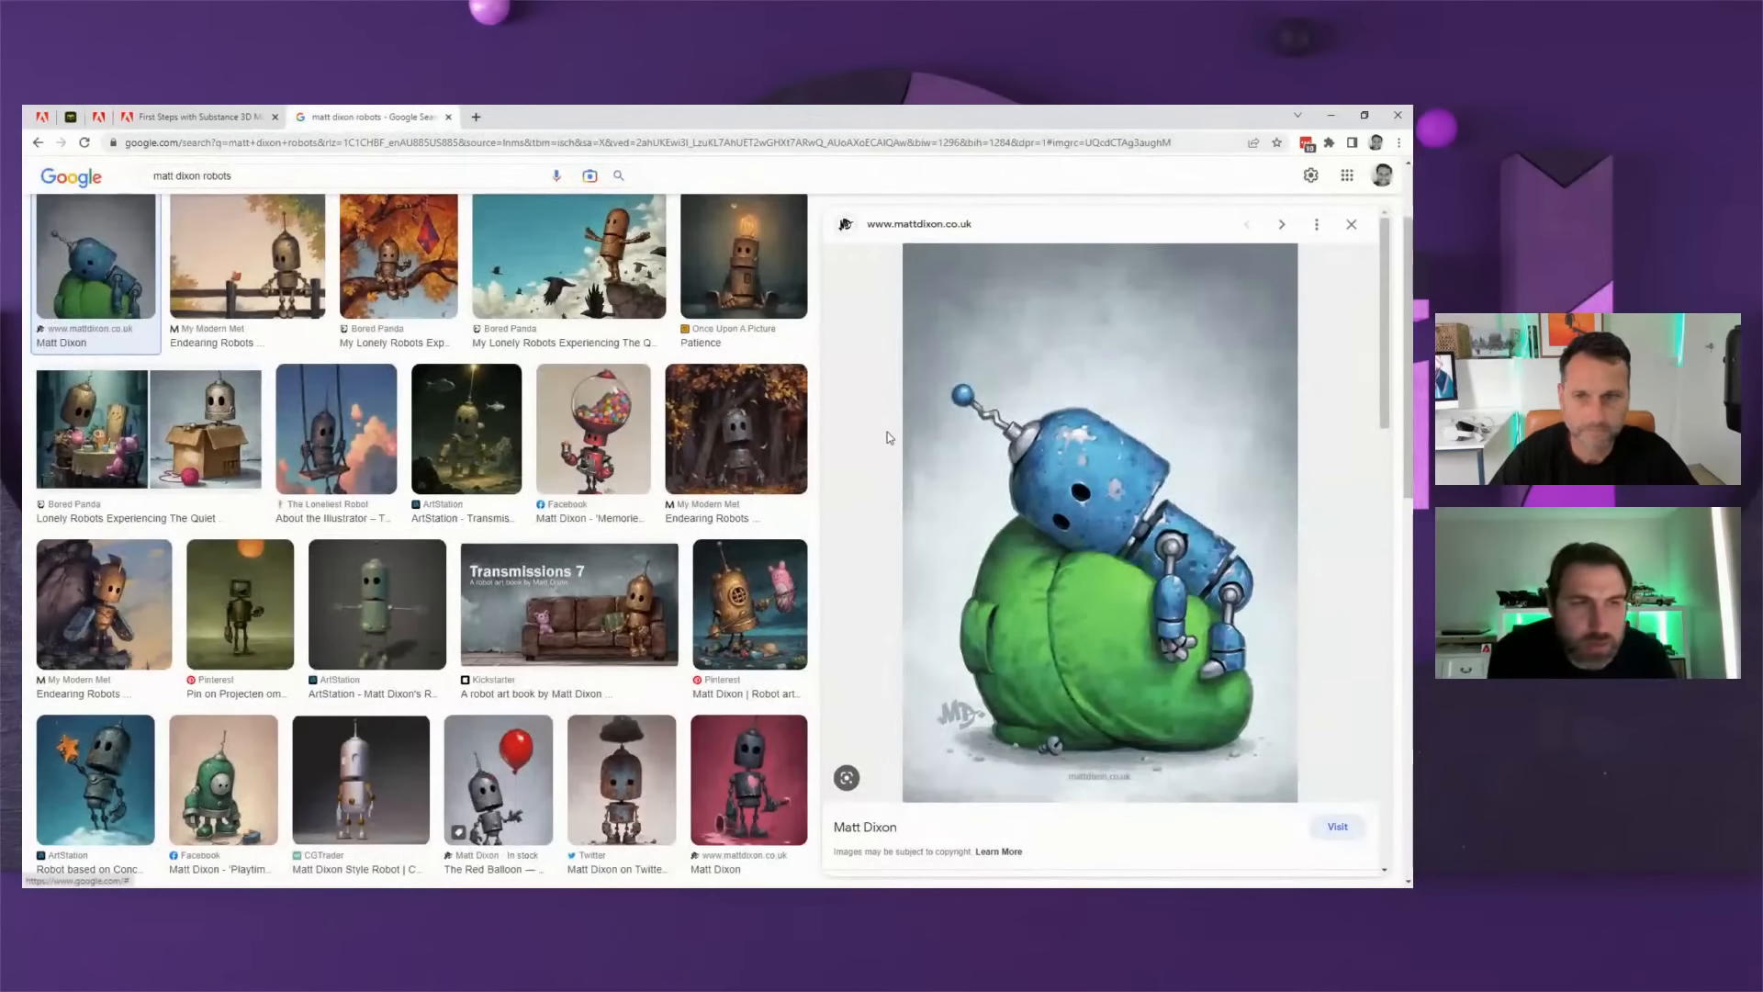
# - Return to the System requirements page and highlight the "compatible cable" wording in the Quest headset note
pyautogui.click(100, 119)
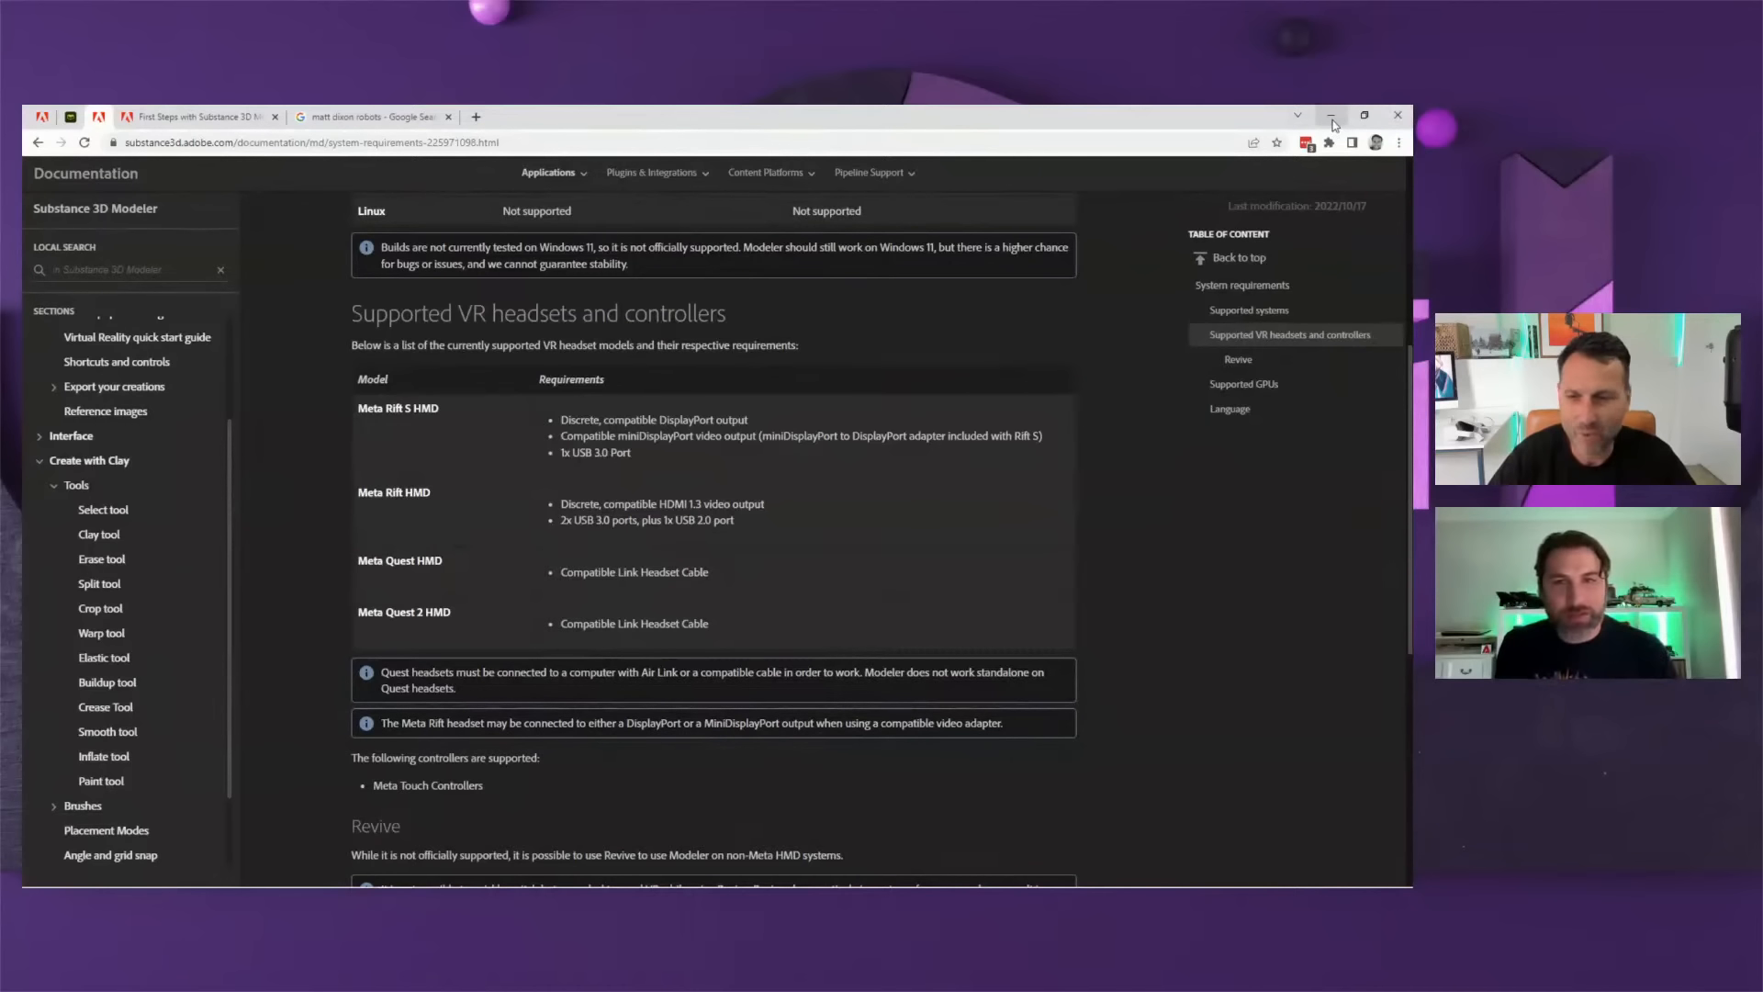
pyautogui.scroll(-1, 632, 665)
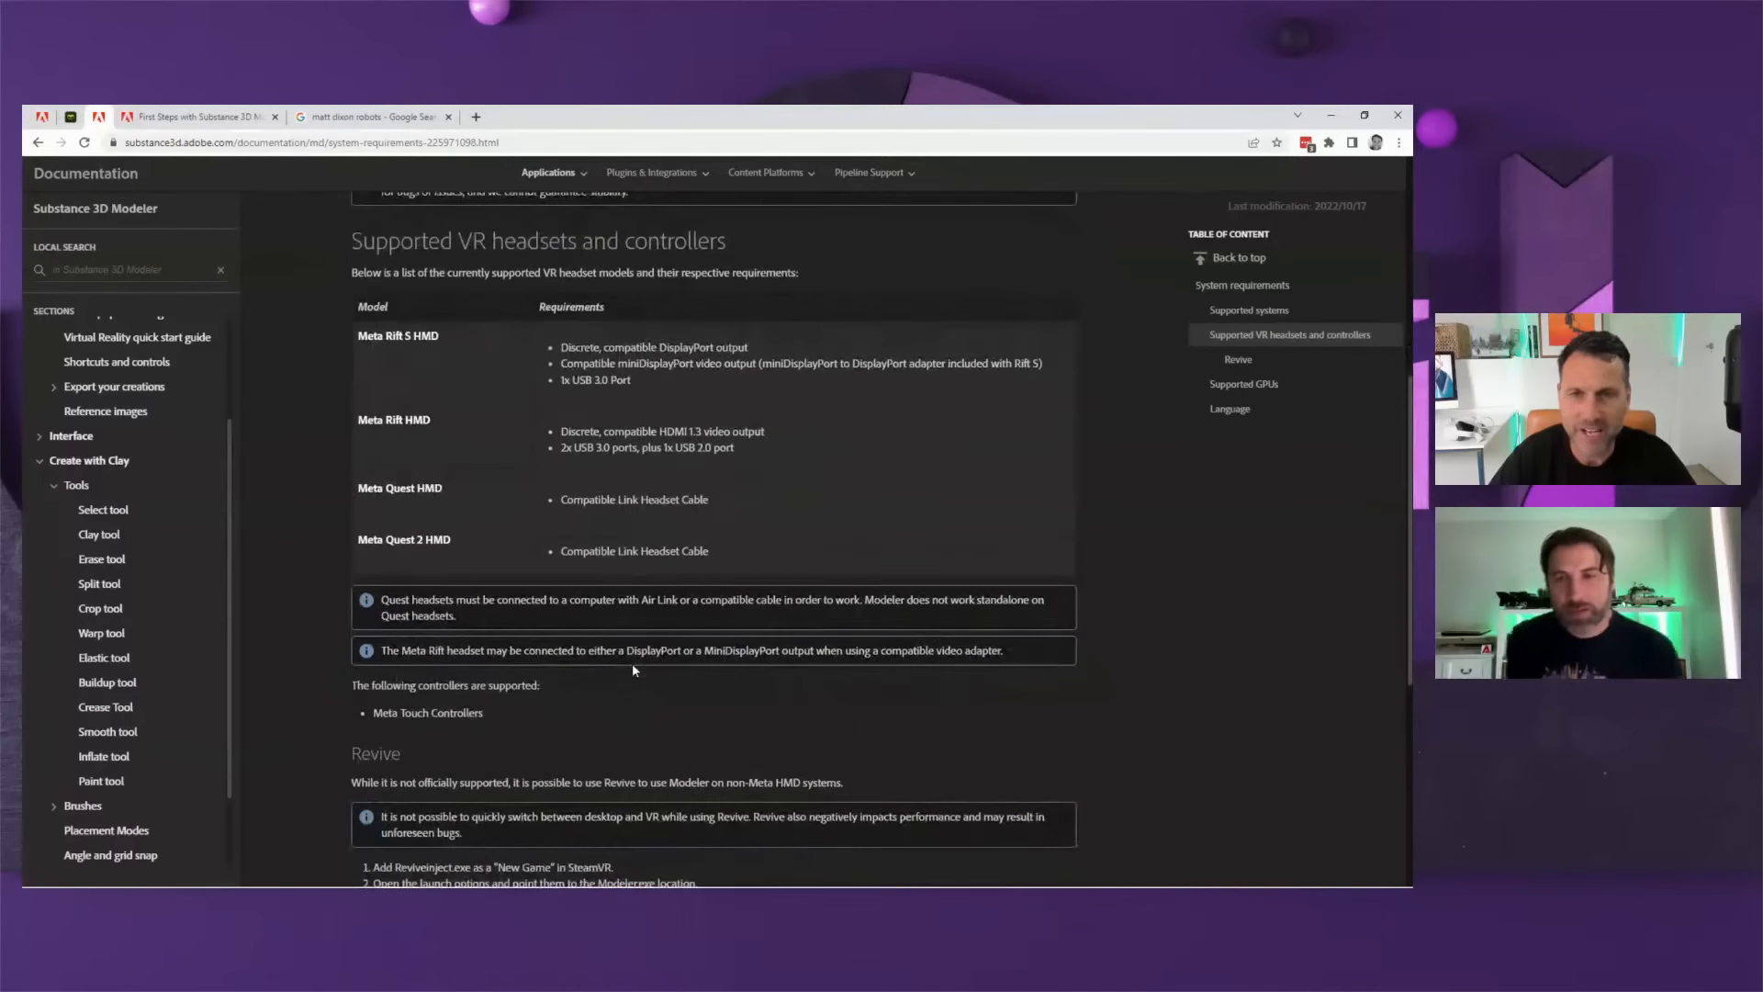
pyautogui.scroll(1, 632, 665)
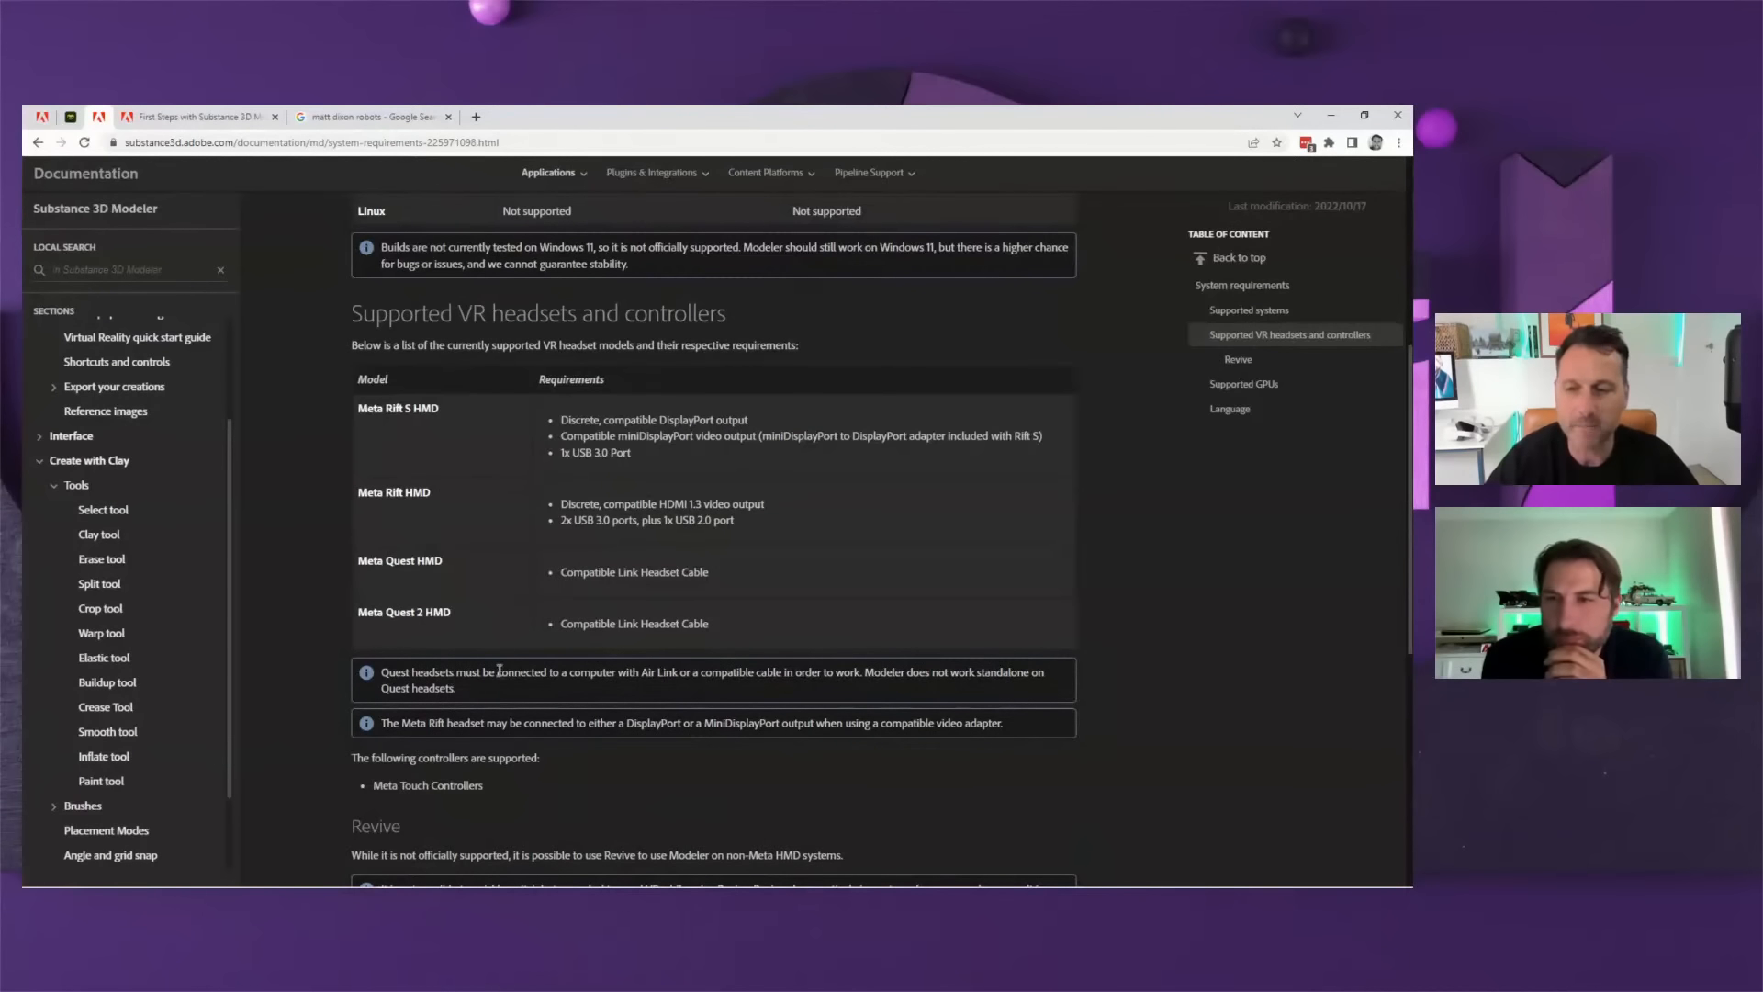
pyautogui.moveTo(498, 672); pyautogui.dragTo(581, 675)
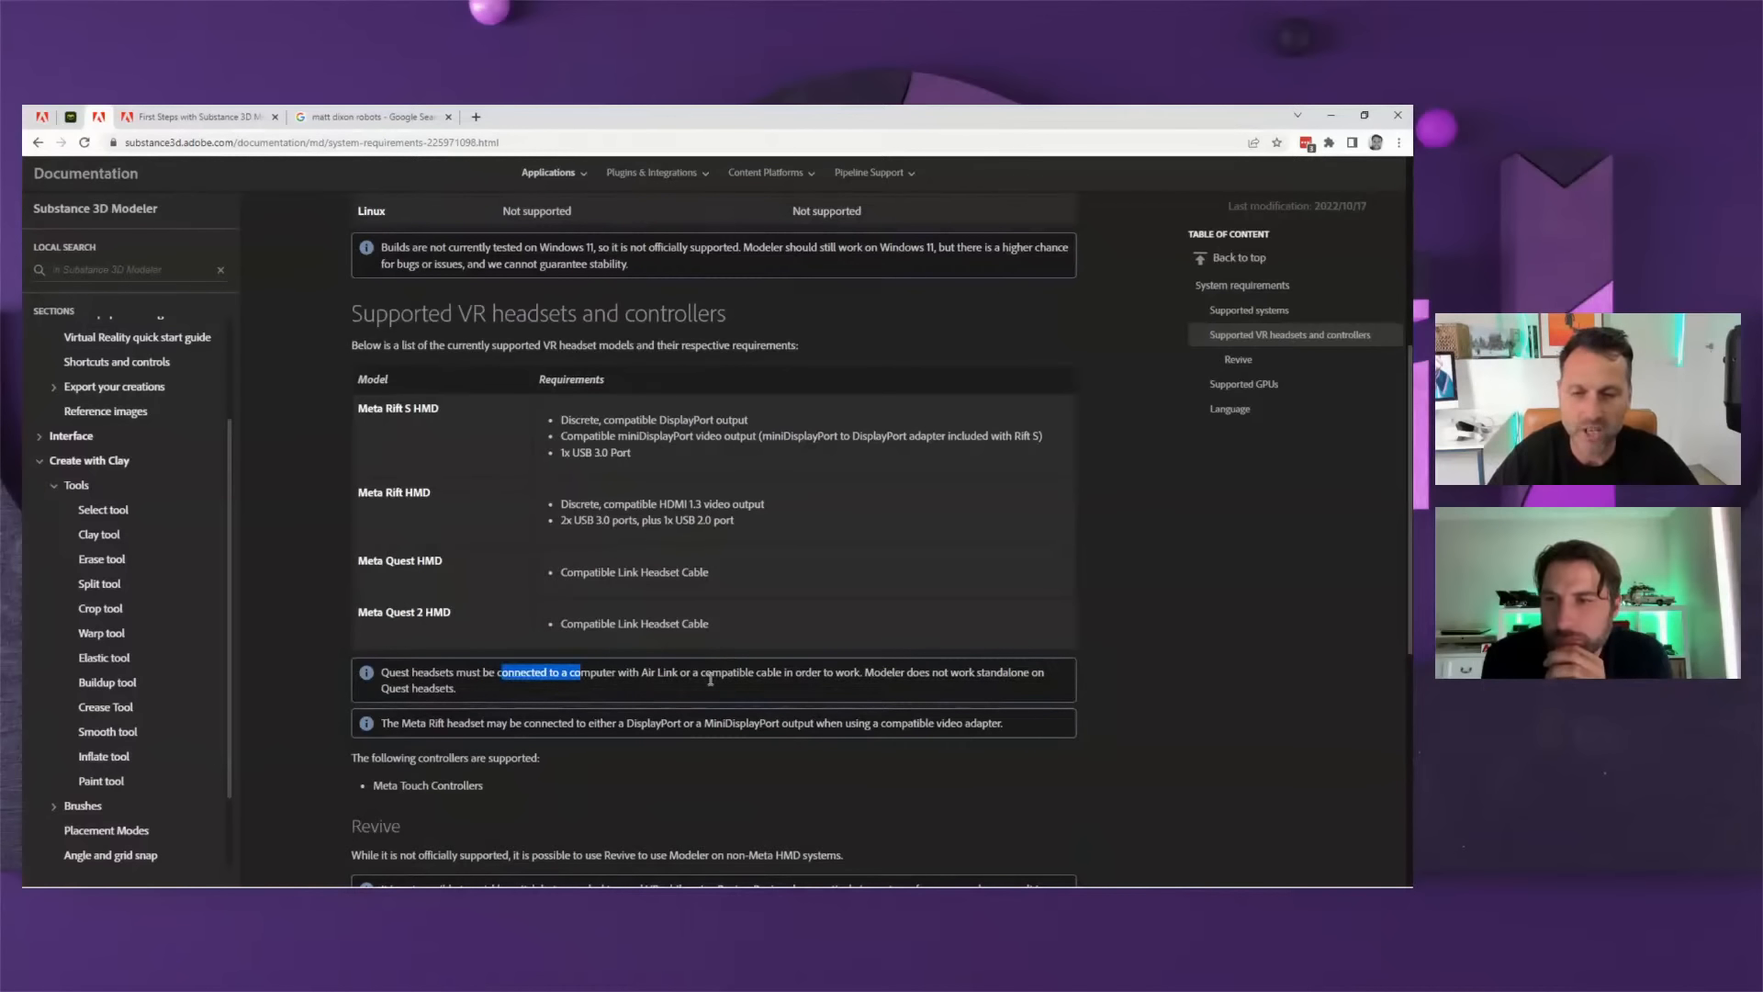
pyautogui.moveTo(705, 672); pyautogui.dragTo(785, 673)
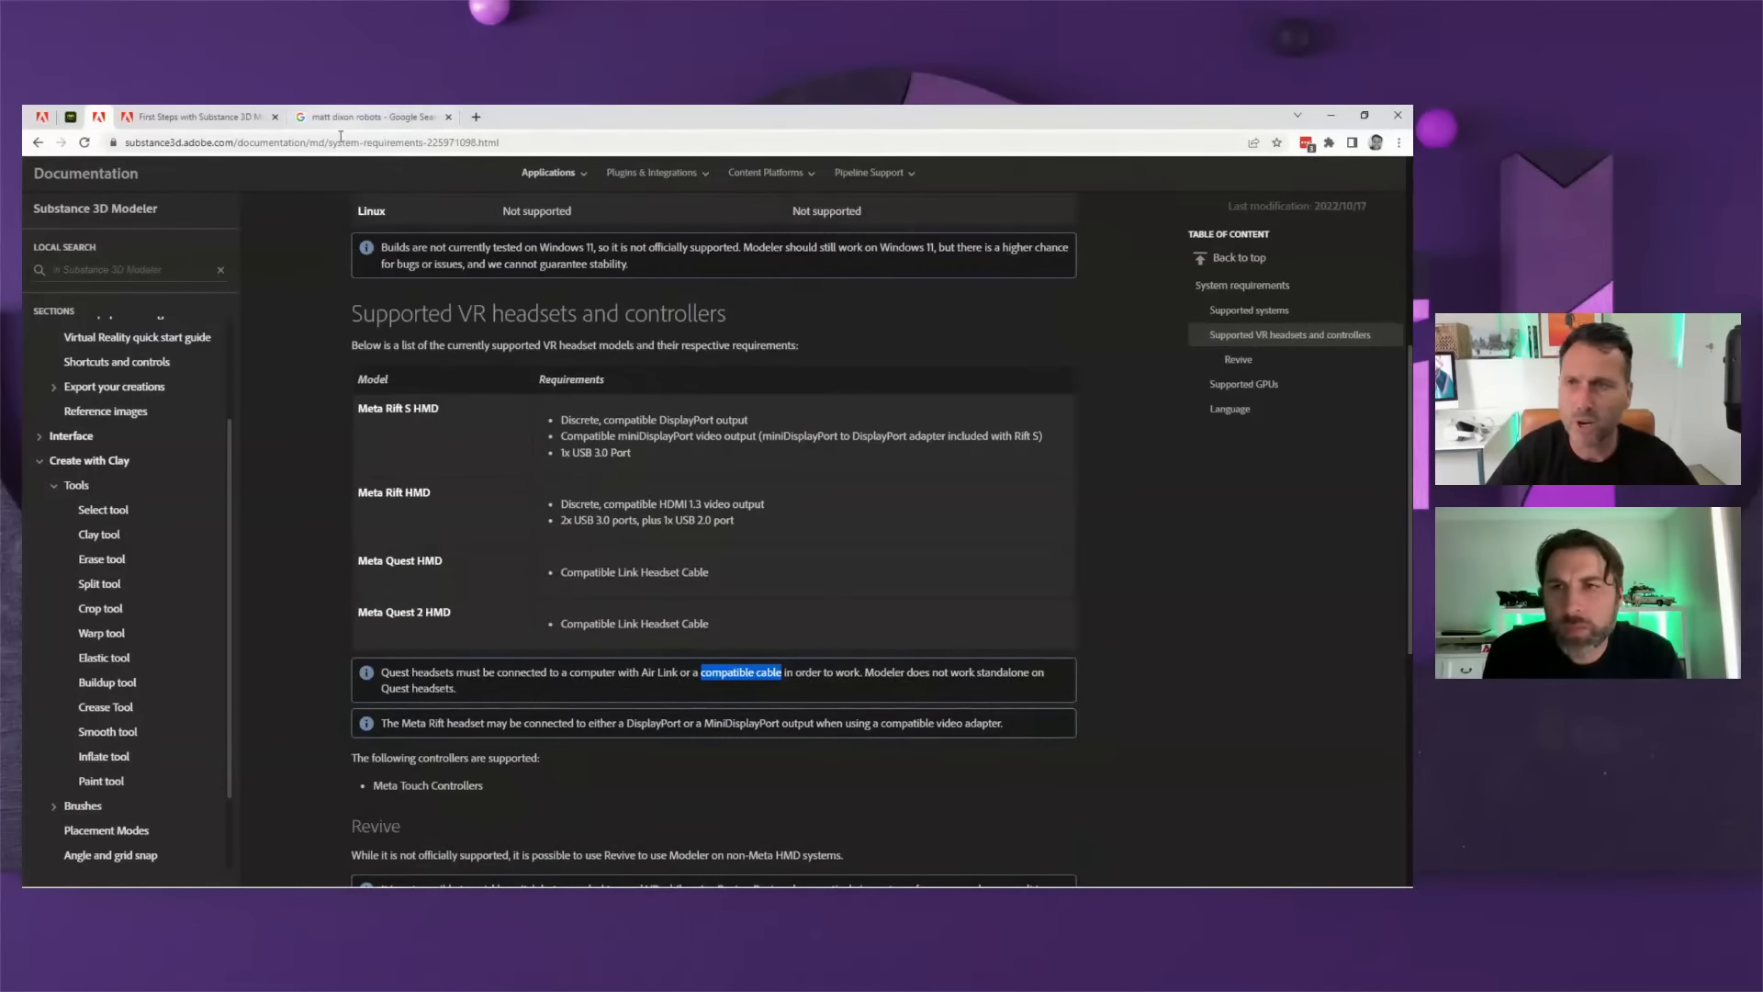
# - View the robot artwork image results again, minimize the browser and launch Substance 3D Modeler from the desktop
pyautogui.click(372, 118)
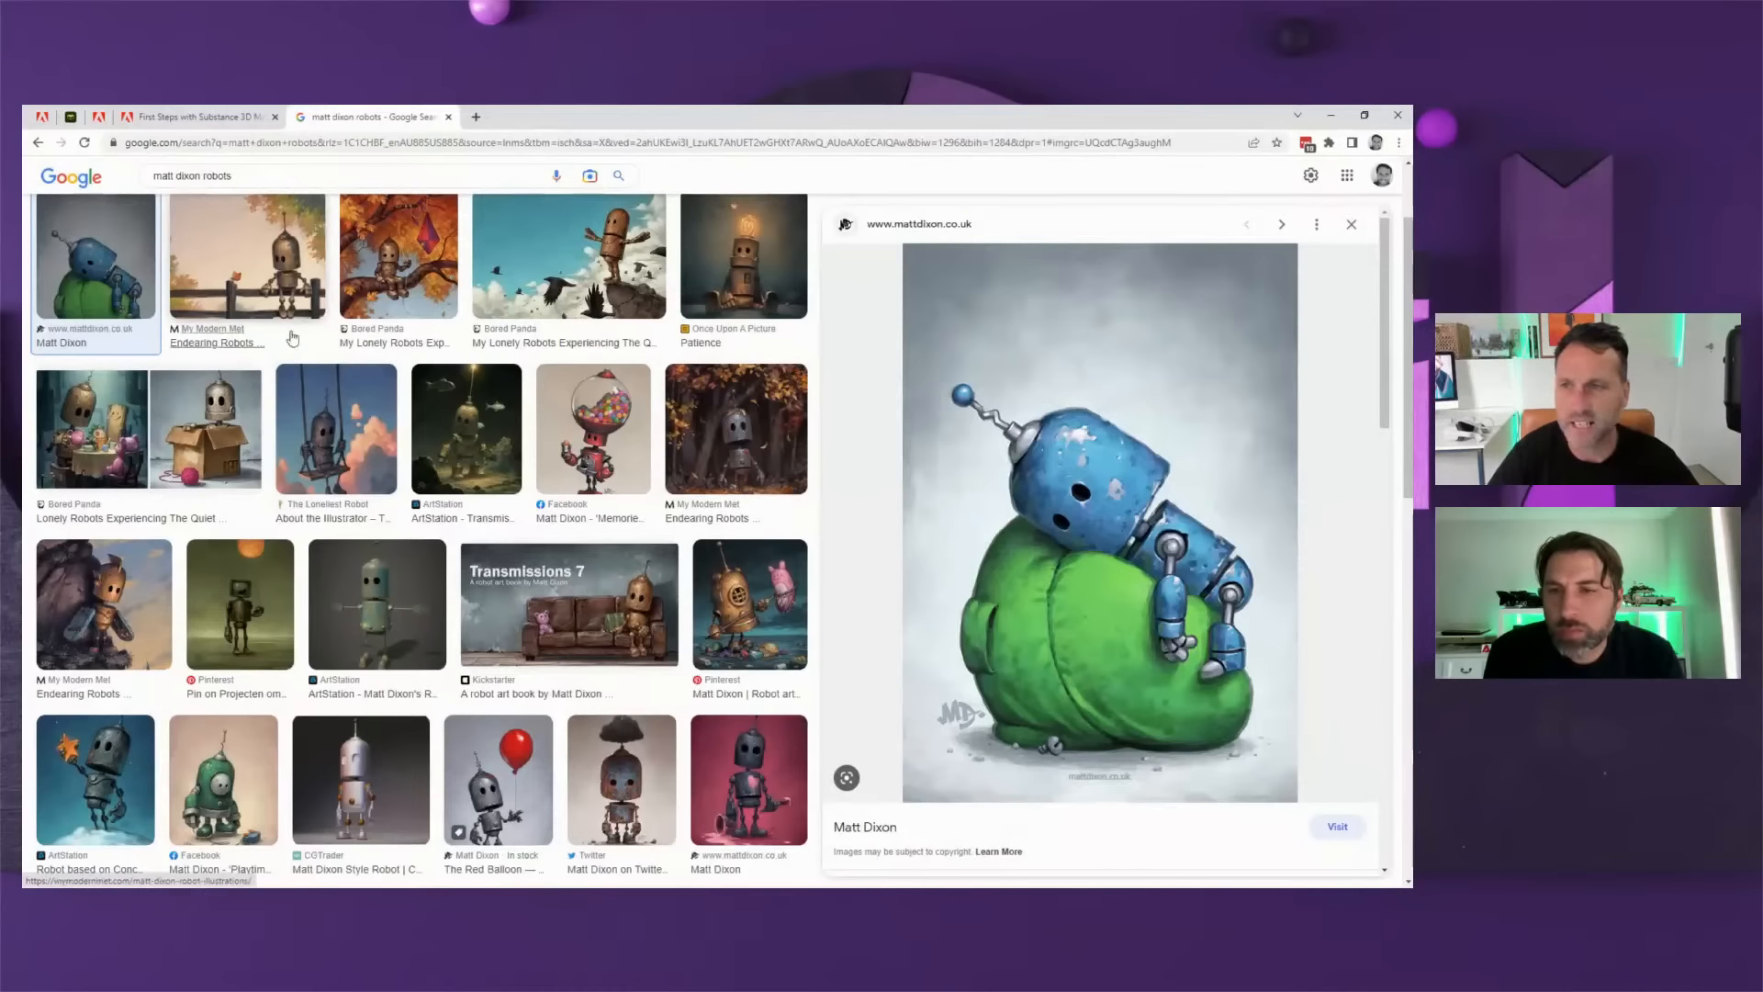
pyautogui.click(1330, 116)
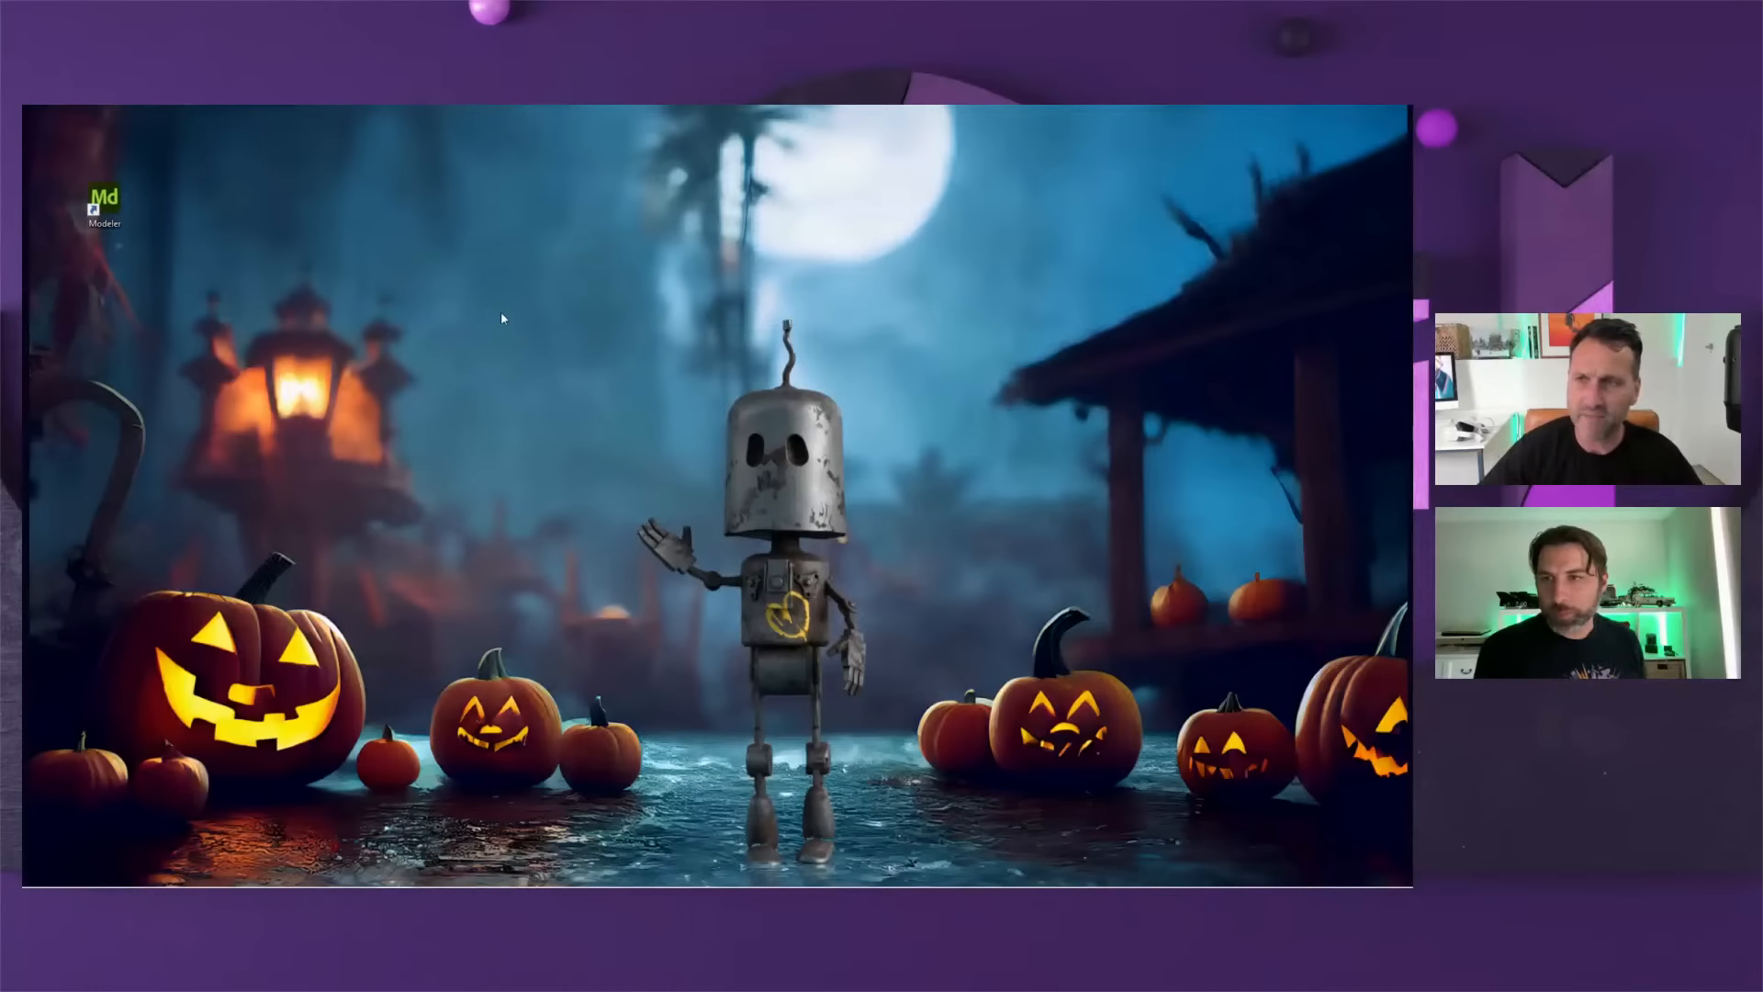
pyautogui.doubleClick(114, 204)
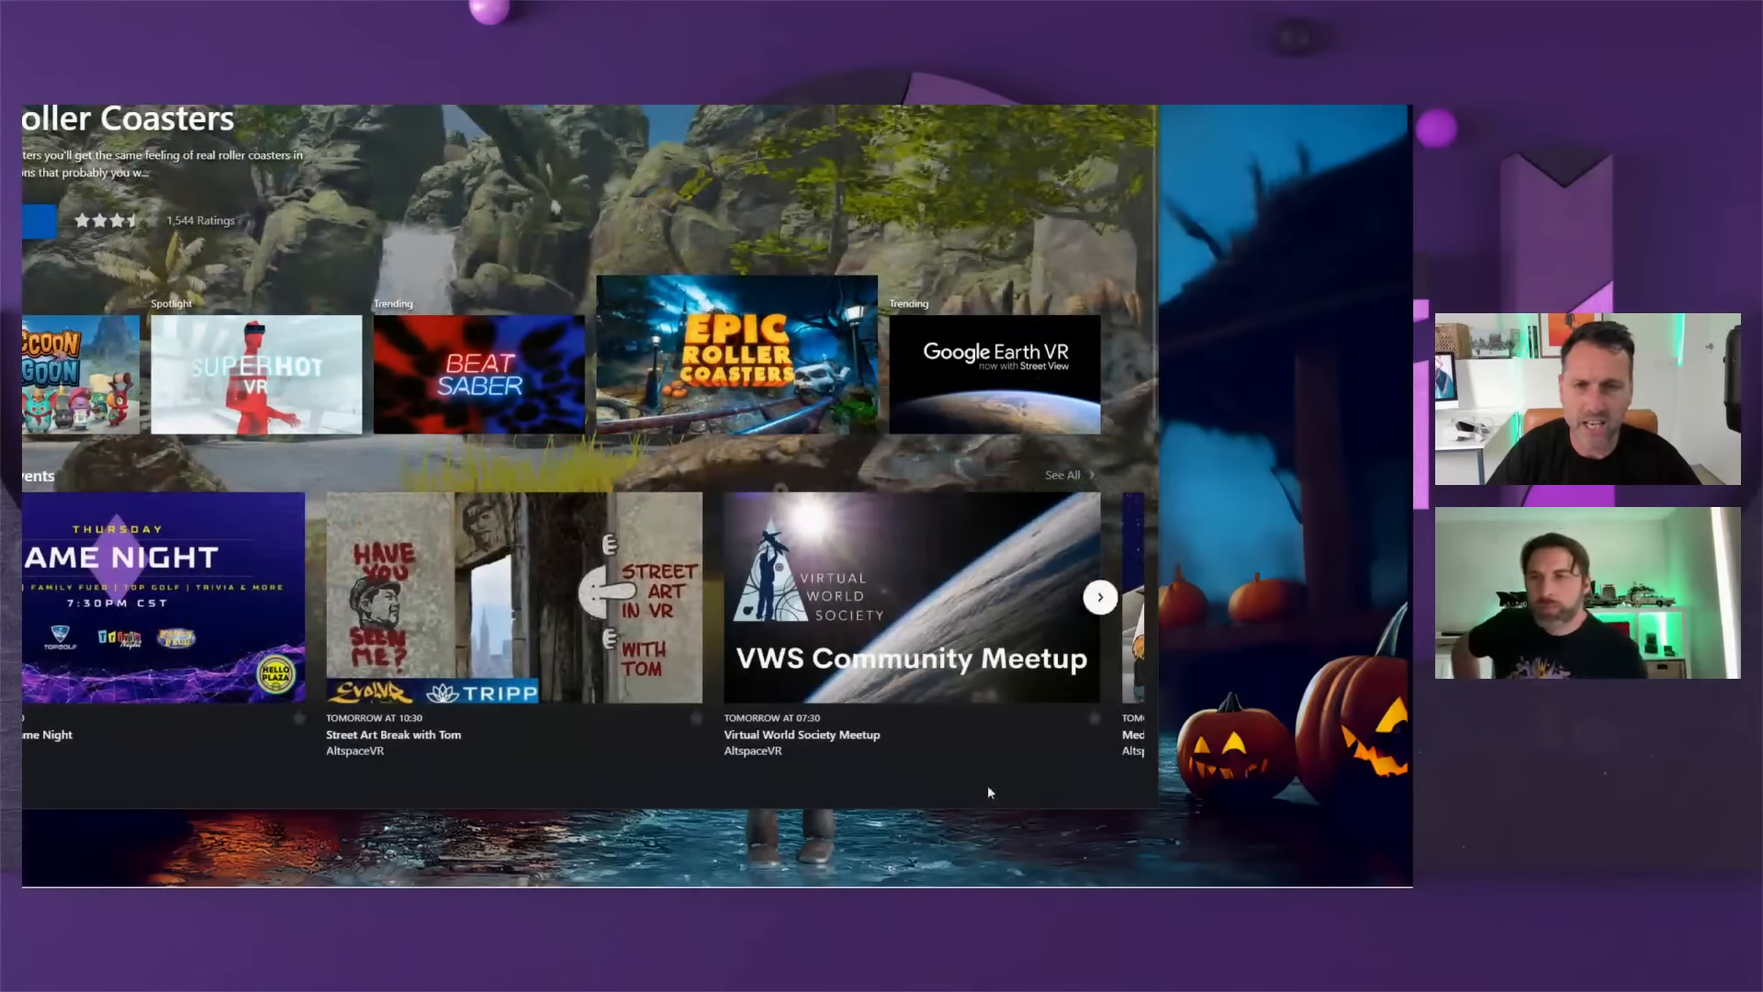
# - Shrink the Oculus window, maximize Substance 3D Modeler and minimize it again to reach the headset's Devices page
pyautogui.moveTo(1156, 805); pyautogui.dragTo(989, 684)
pyautogui.doubleClick(647, 117)
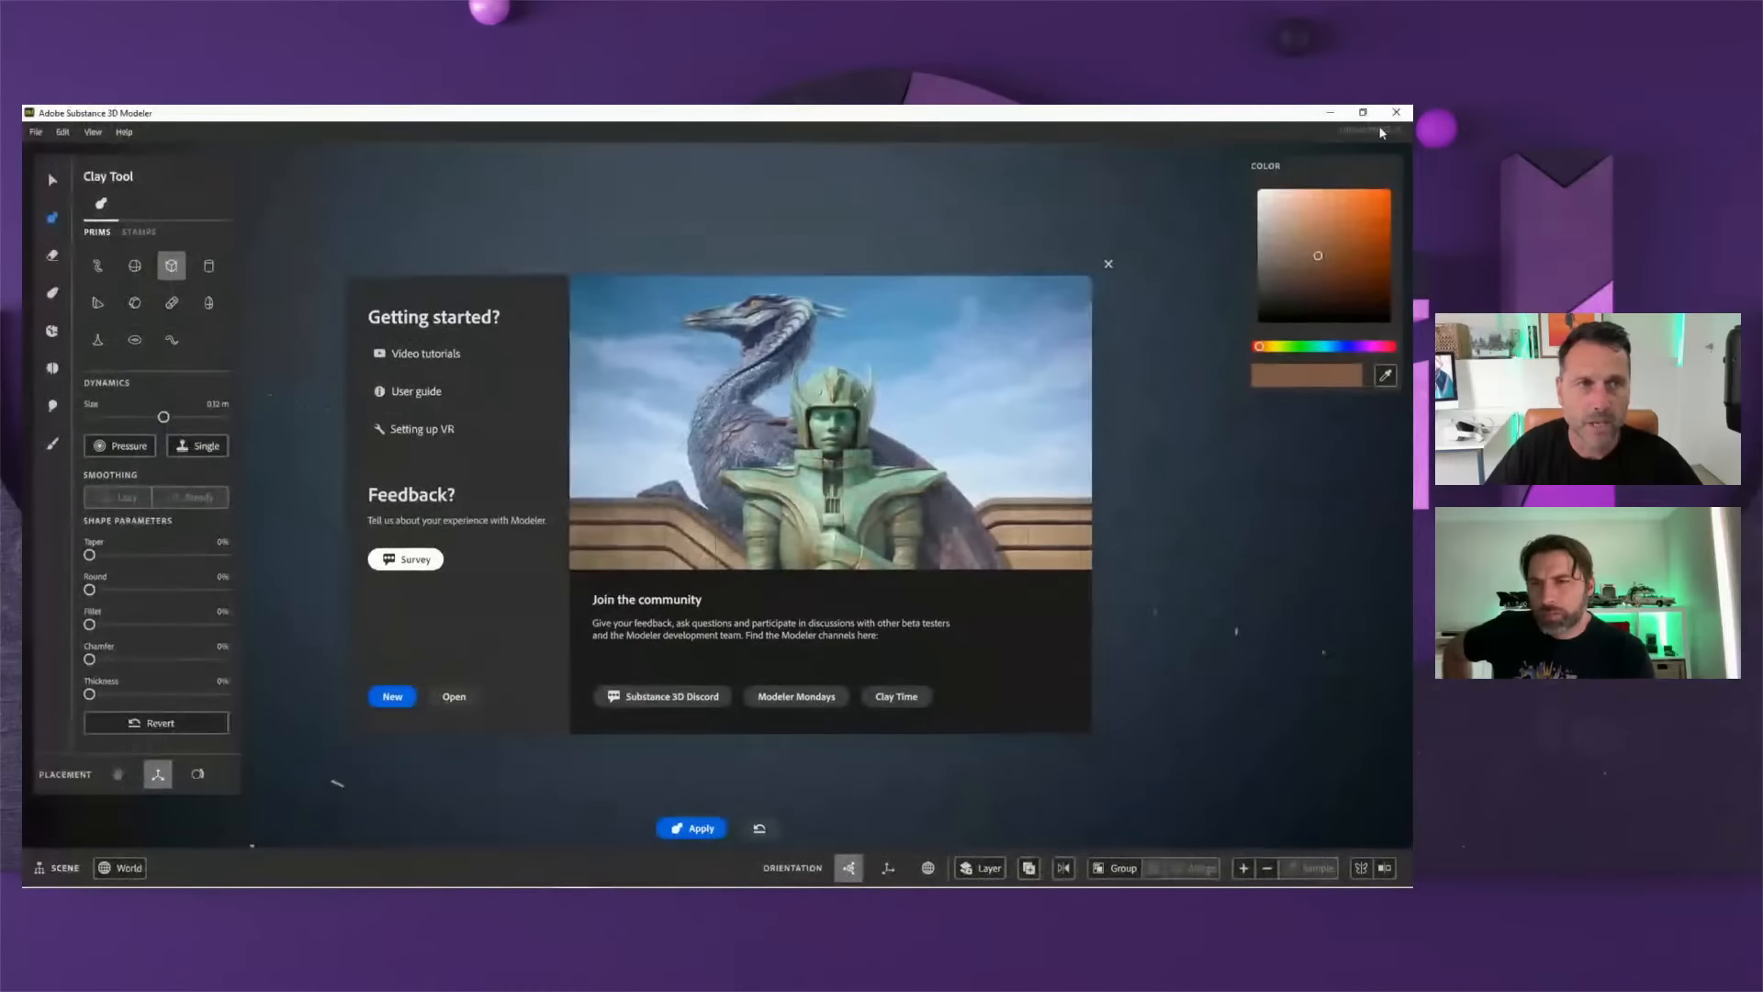
pyautogui.click(1331, 112)
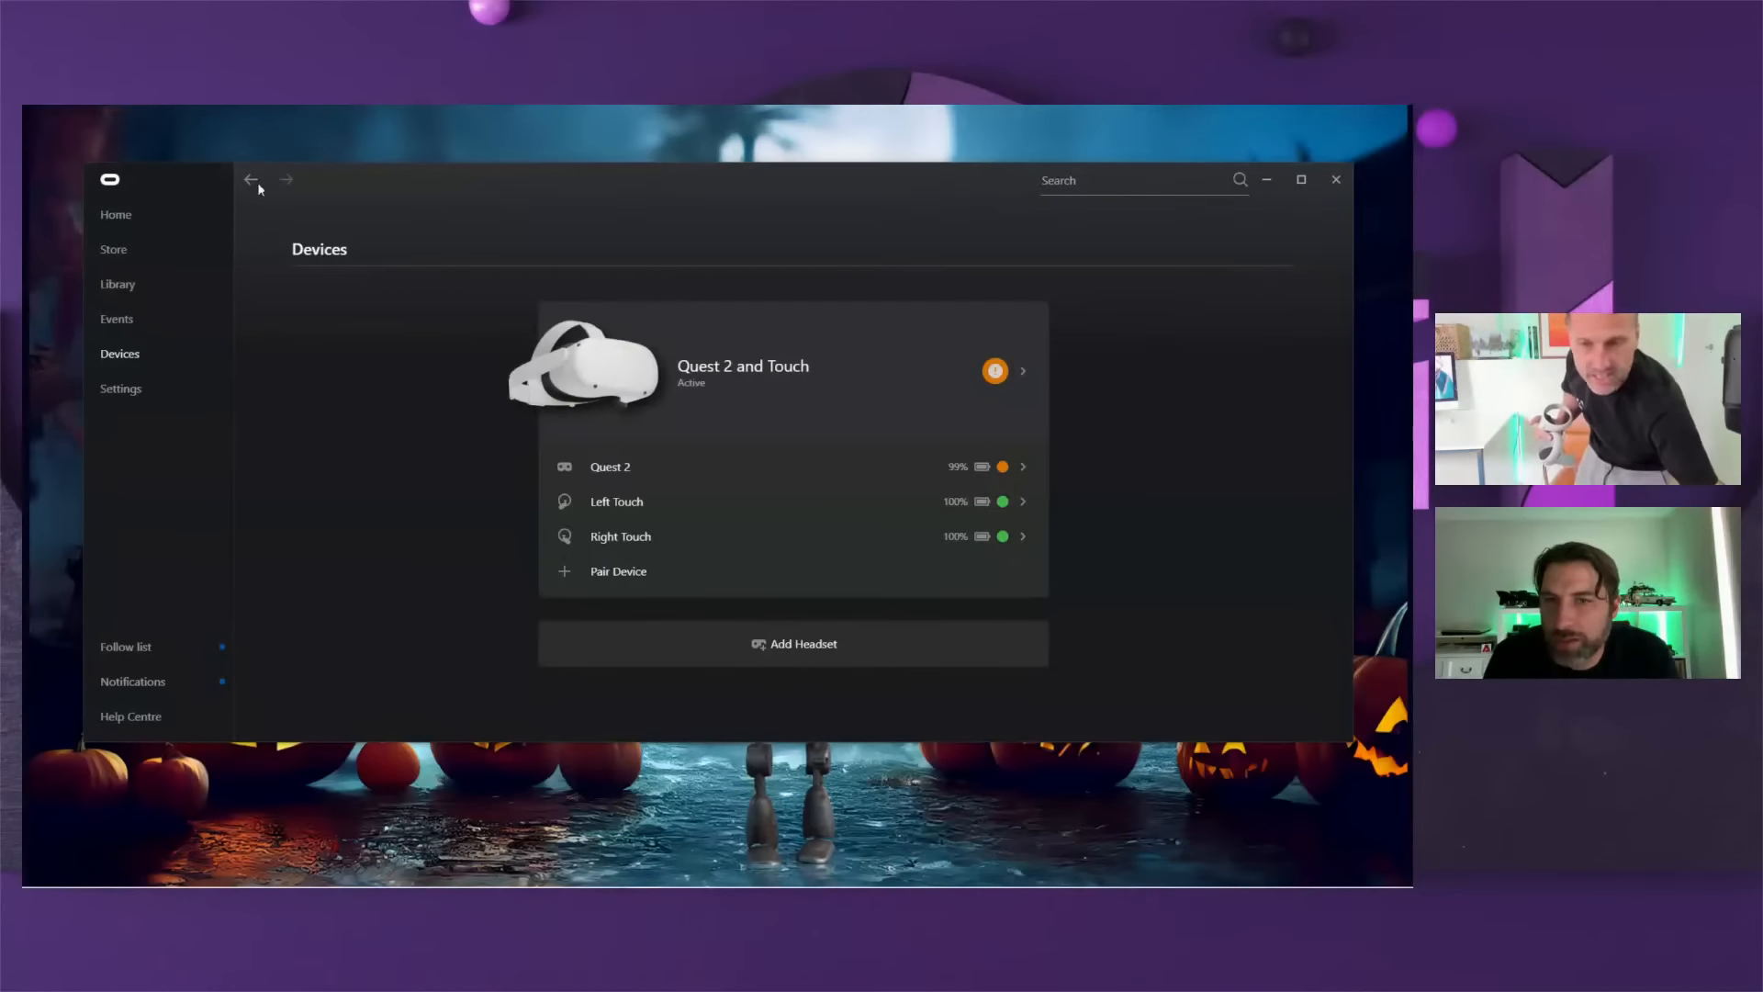
# - Switch back to Substance 3D Modeler and open the saved robot scene from the Modeler folder inside the robot folder
pyautogui.moveTo(286, 884)
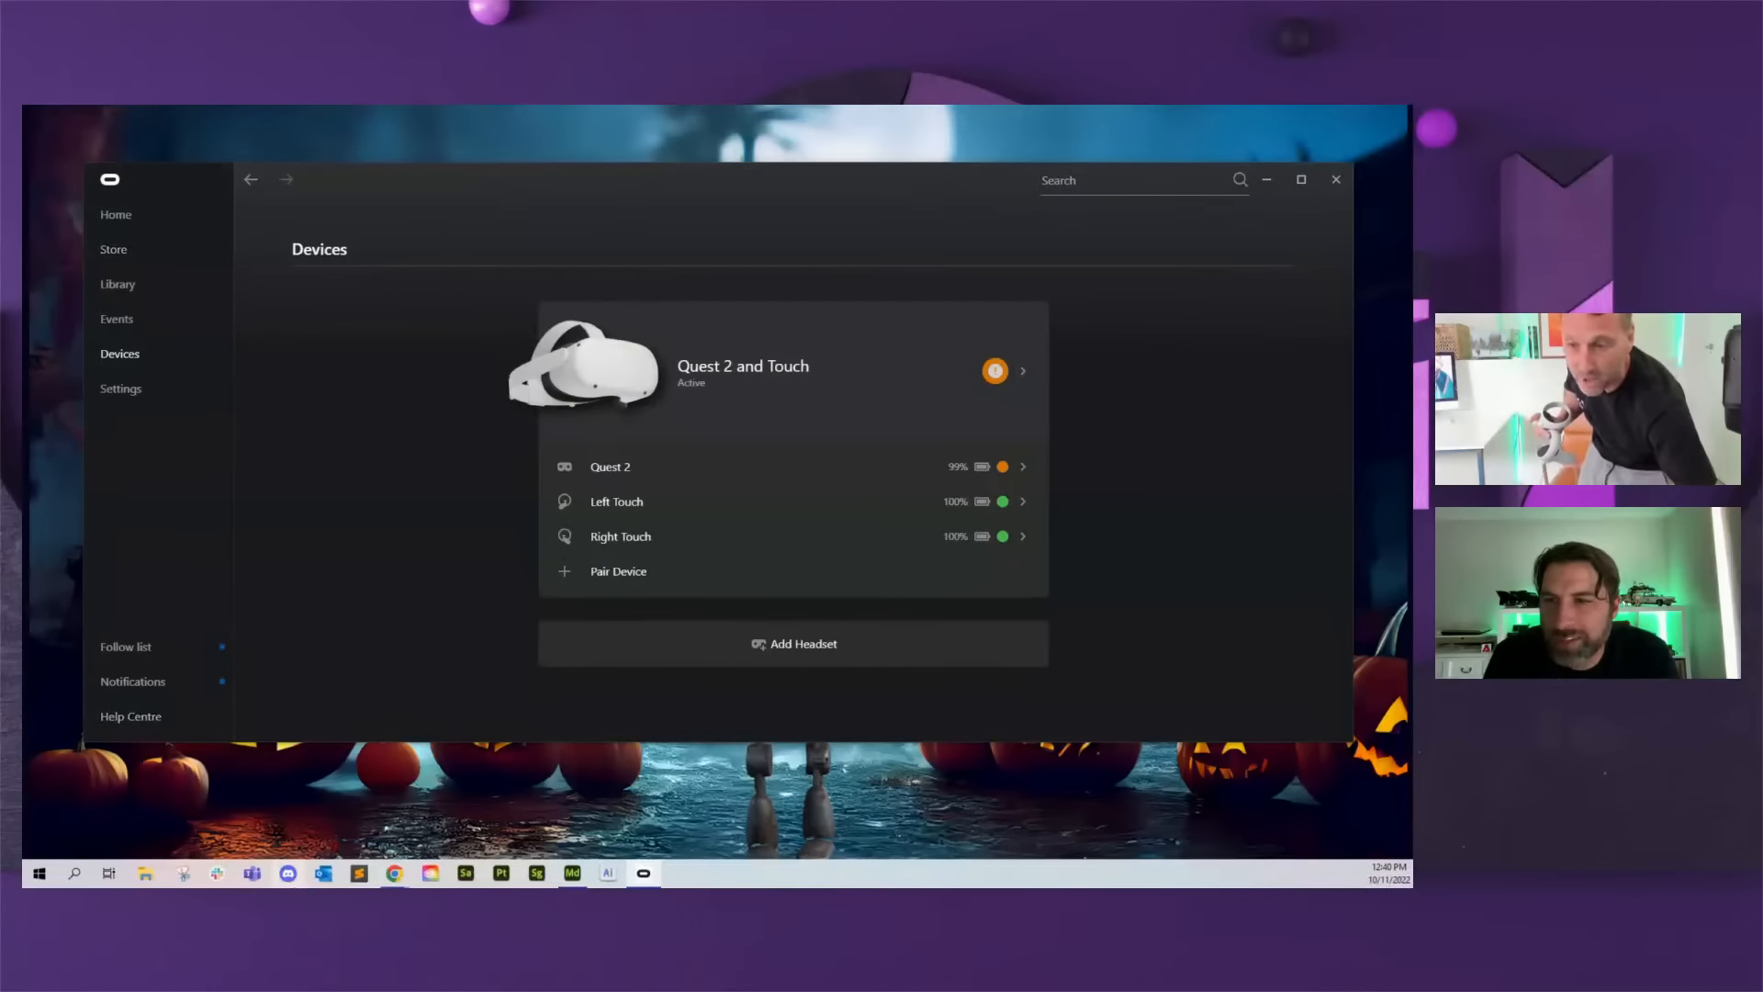
pyautogui.click(571, 877)
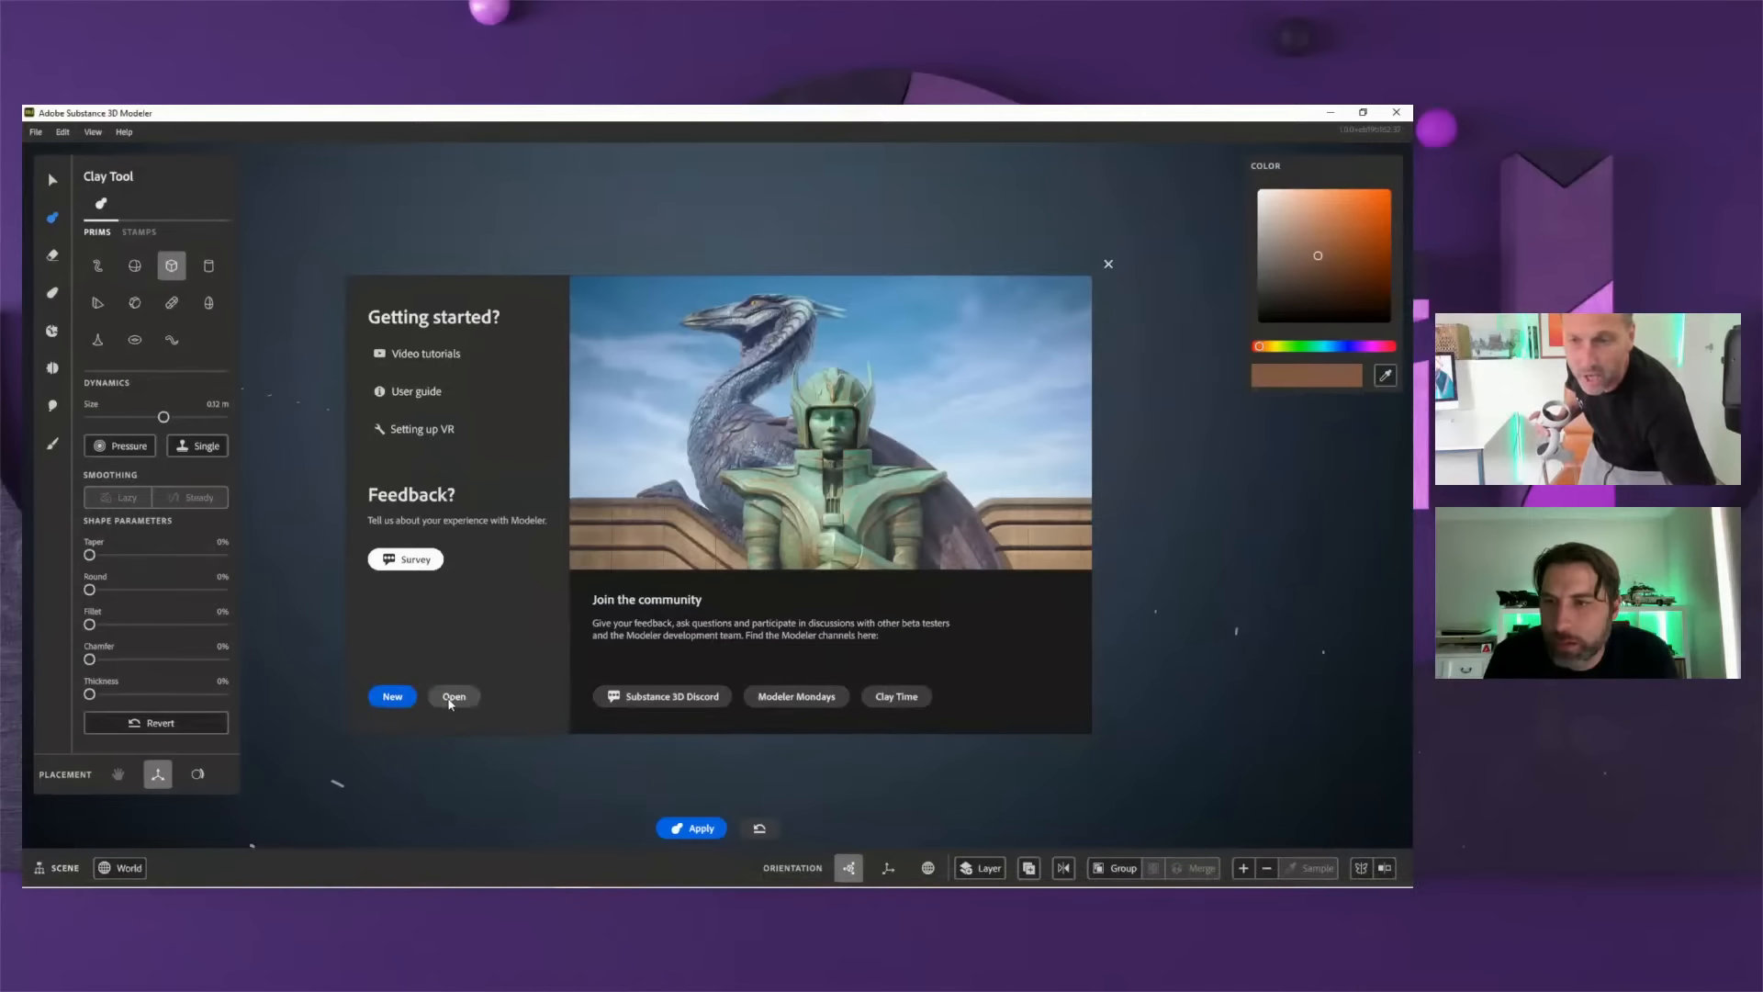
pyautogui.click(454, 696)
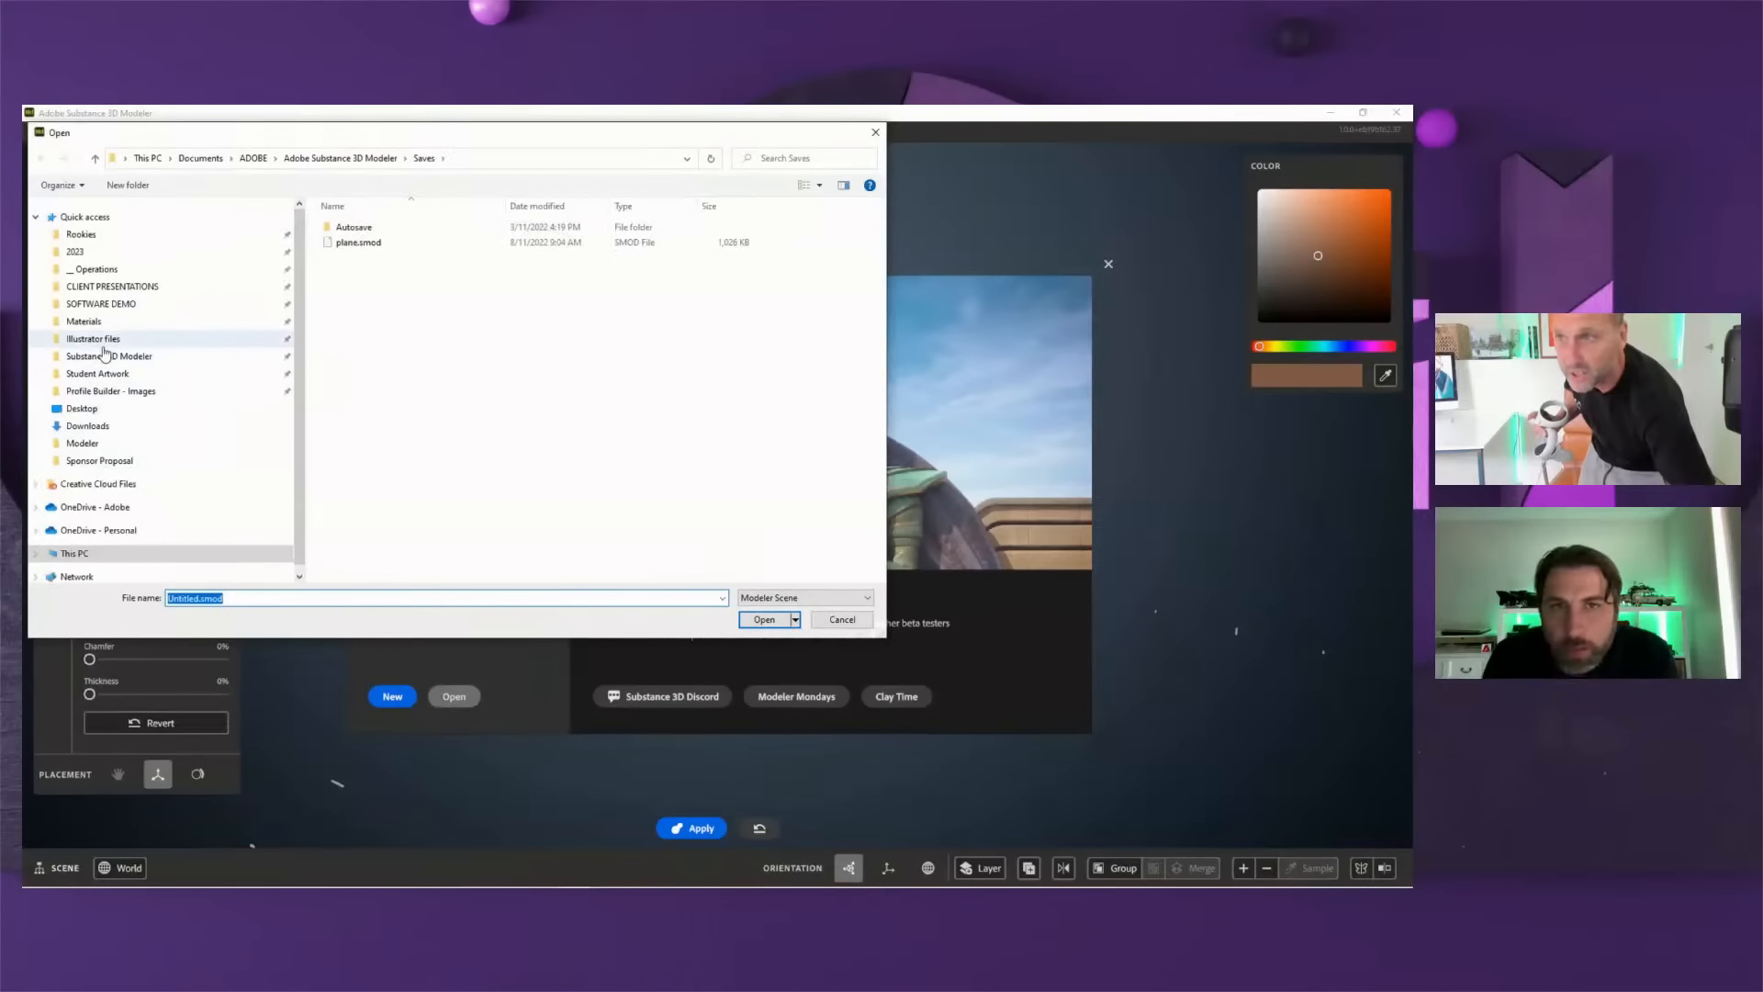
pyautogui.scroll(-1, 105, 349)
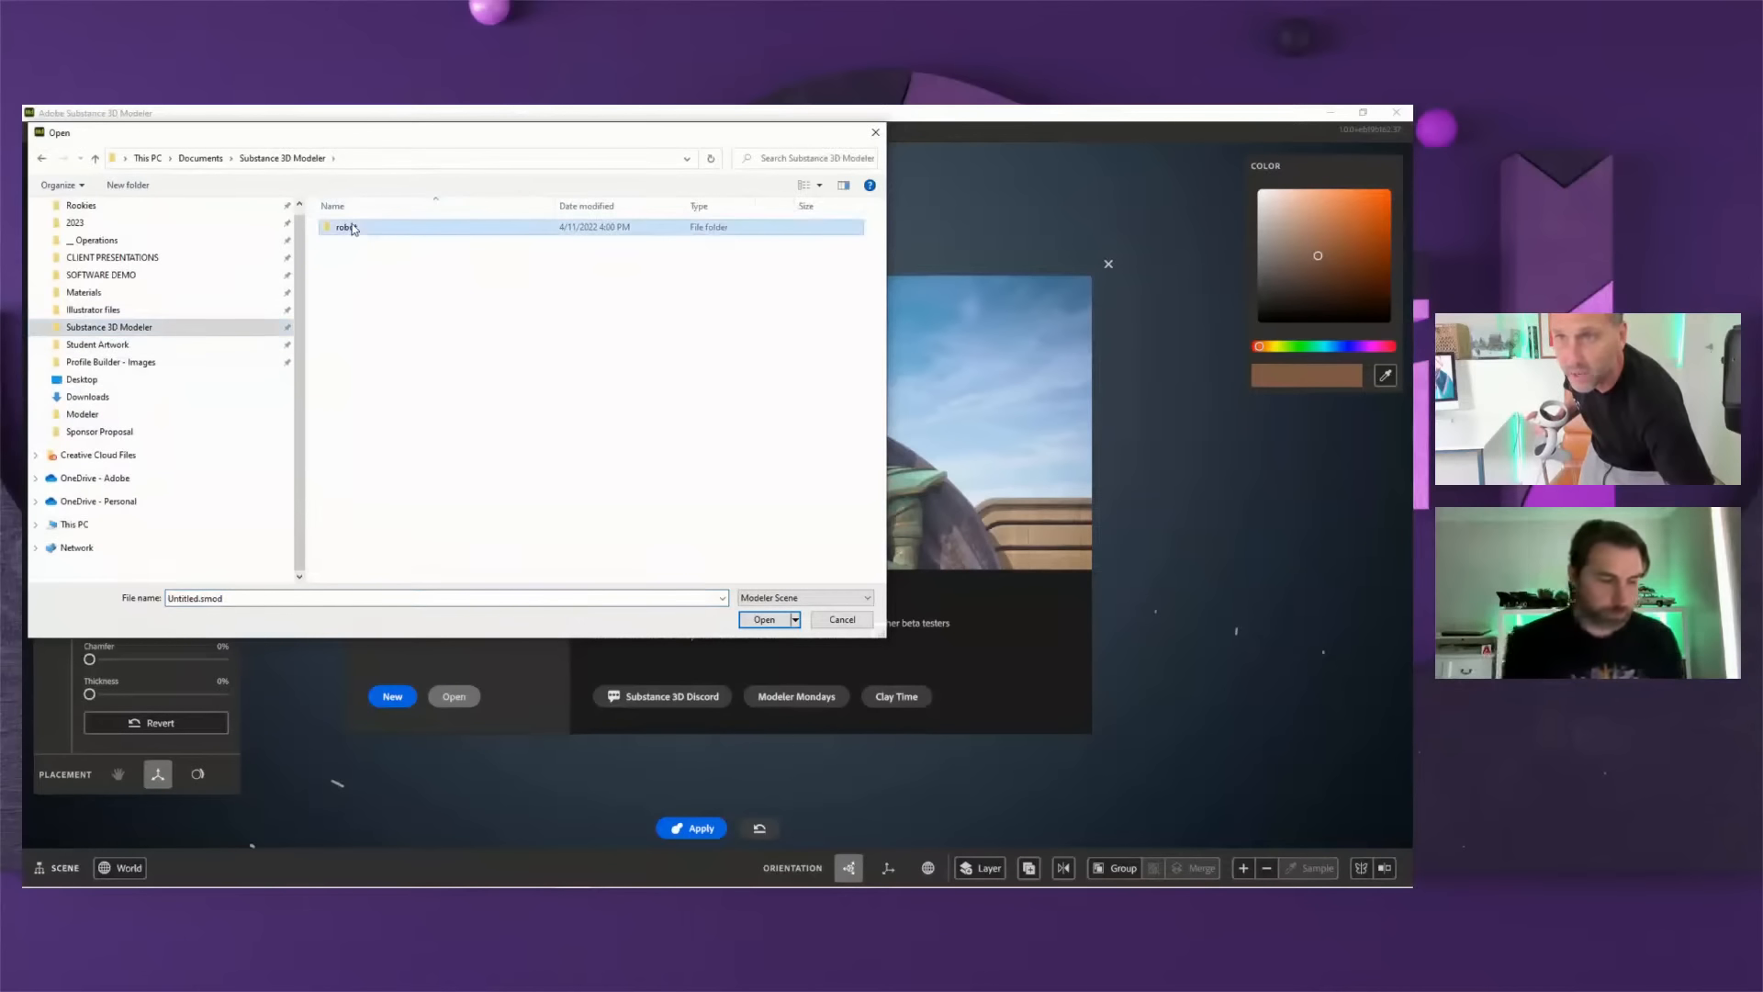
pyautogui.doubleClick(347, 228)
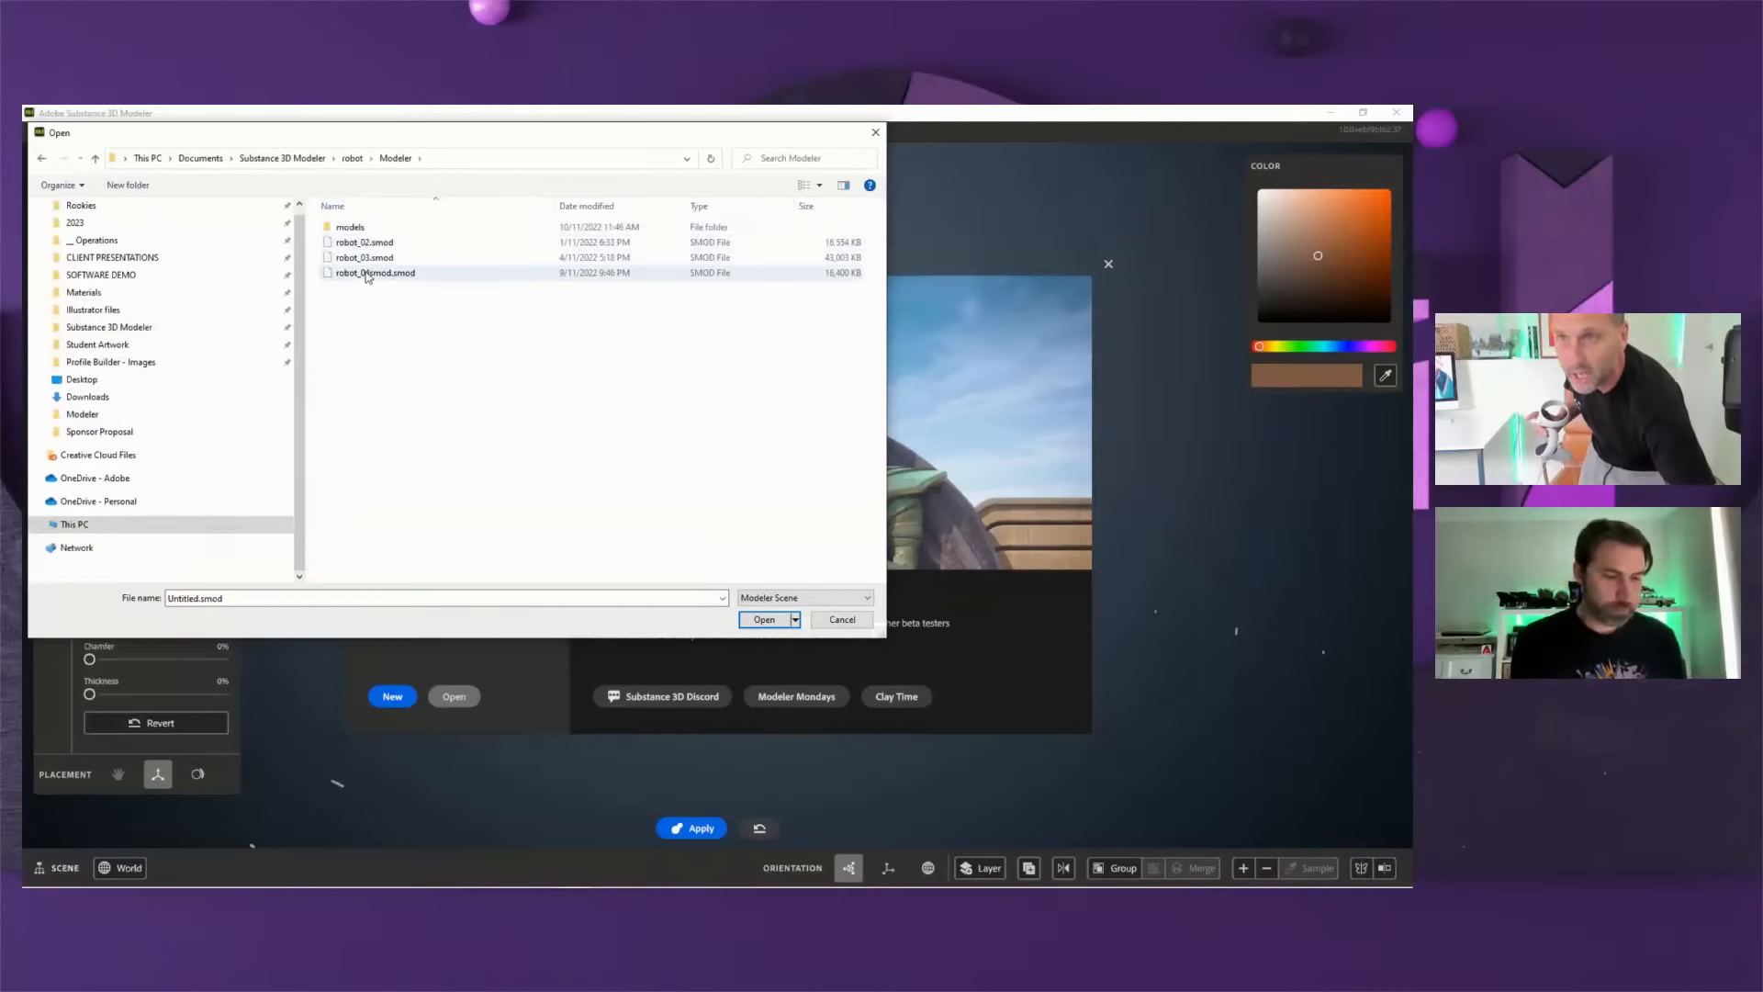
pyautogui.click(764, 621)
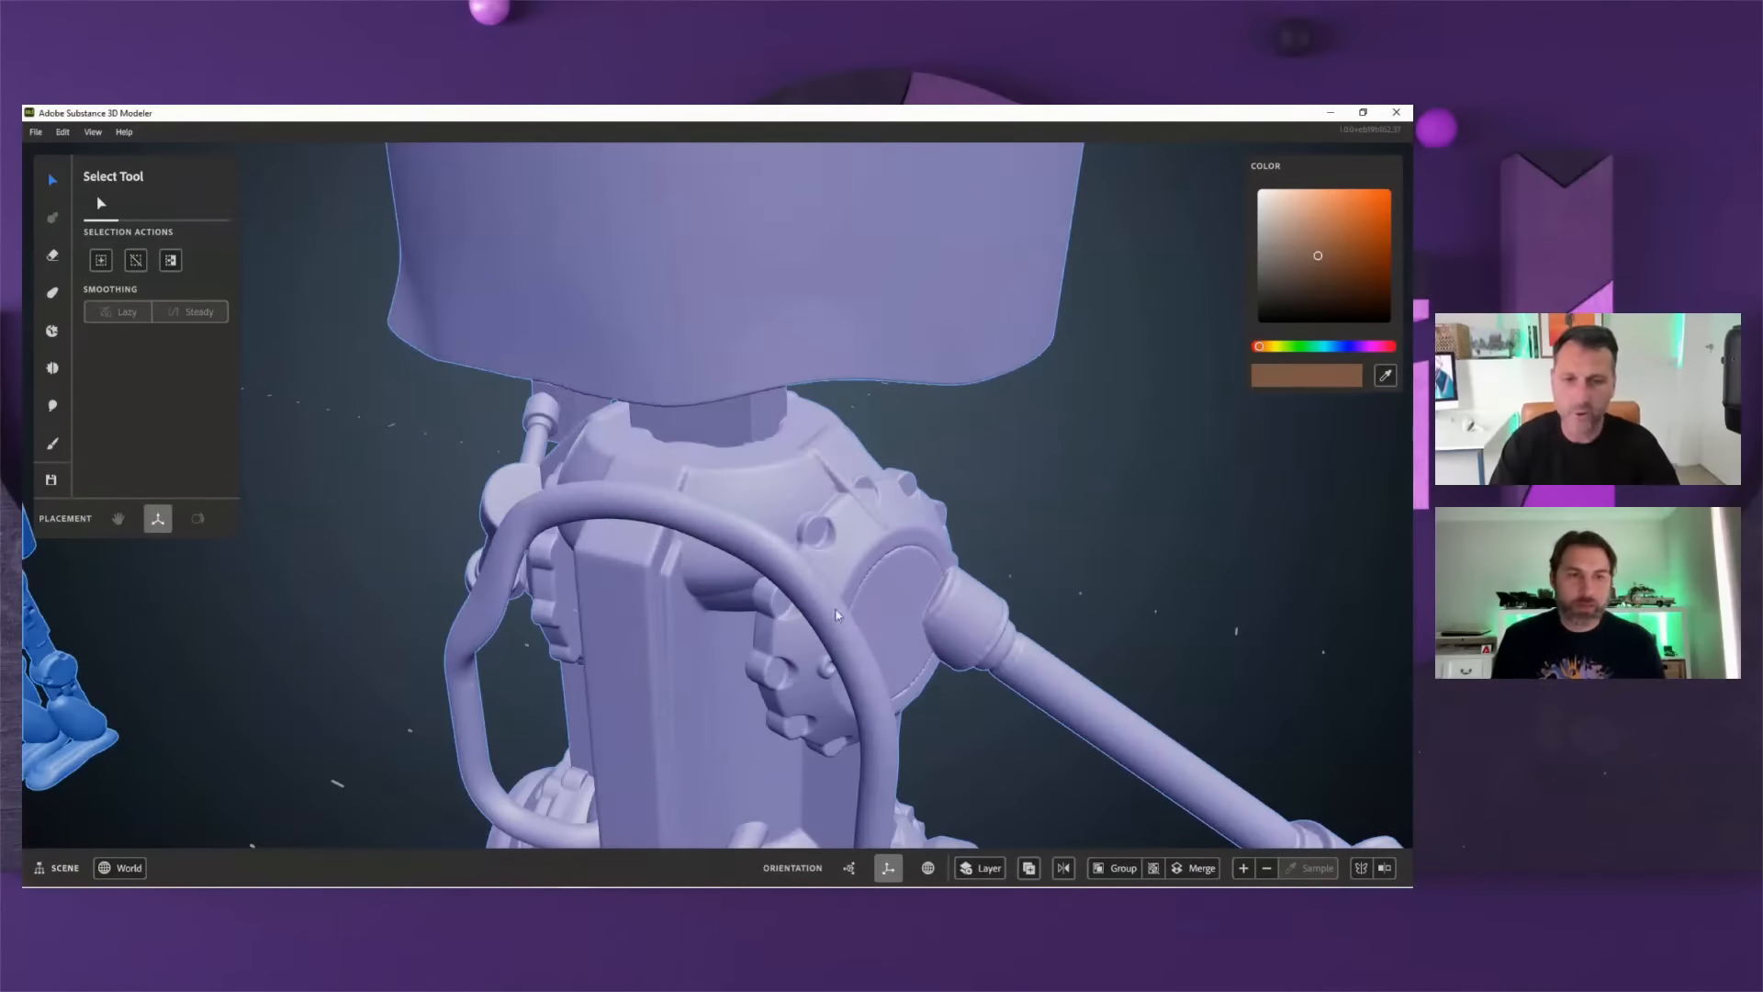
# - Examine the large posed robot and the smaller robot beside it from several angles and distances
pyautogui.keyDown('alt'); pyautogui.moveTo(837, 615); pyautogui.dragTo(360, 601, button='right'); pyautogui.keyUp('alt')
pyautogui.keyDown('alt'); pyautogui.moveTo(833, 594); pyautogui.dragTo(905, 595, button='right'); pyautogui.keyUp('alt')
pyautogui.moveTo(790, 588)
pyautogui.keyDown('alt'); pyautogui.mouseDown()
pyautogui.moveTo(840, 614)
pyautogui.moveTo(767, 592)
pyautogui.moveTo(795, 600)
pyautogui.mouseUp(); pyautogui.keyUp('alt')
pyautogui.keyDown('alt'); pyautogui.moveTo(649, 622); pyautogui.dragTo(873, 640, button='right'); pyautogui.keyUp('alt')
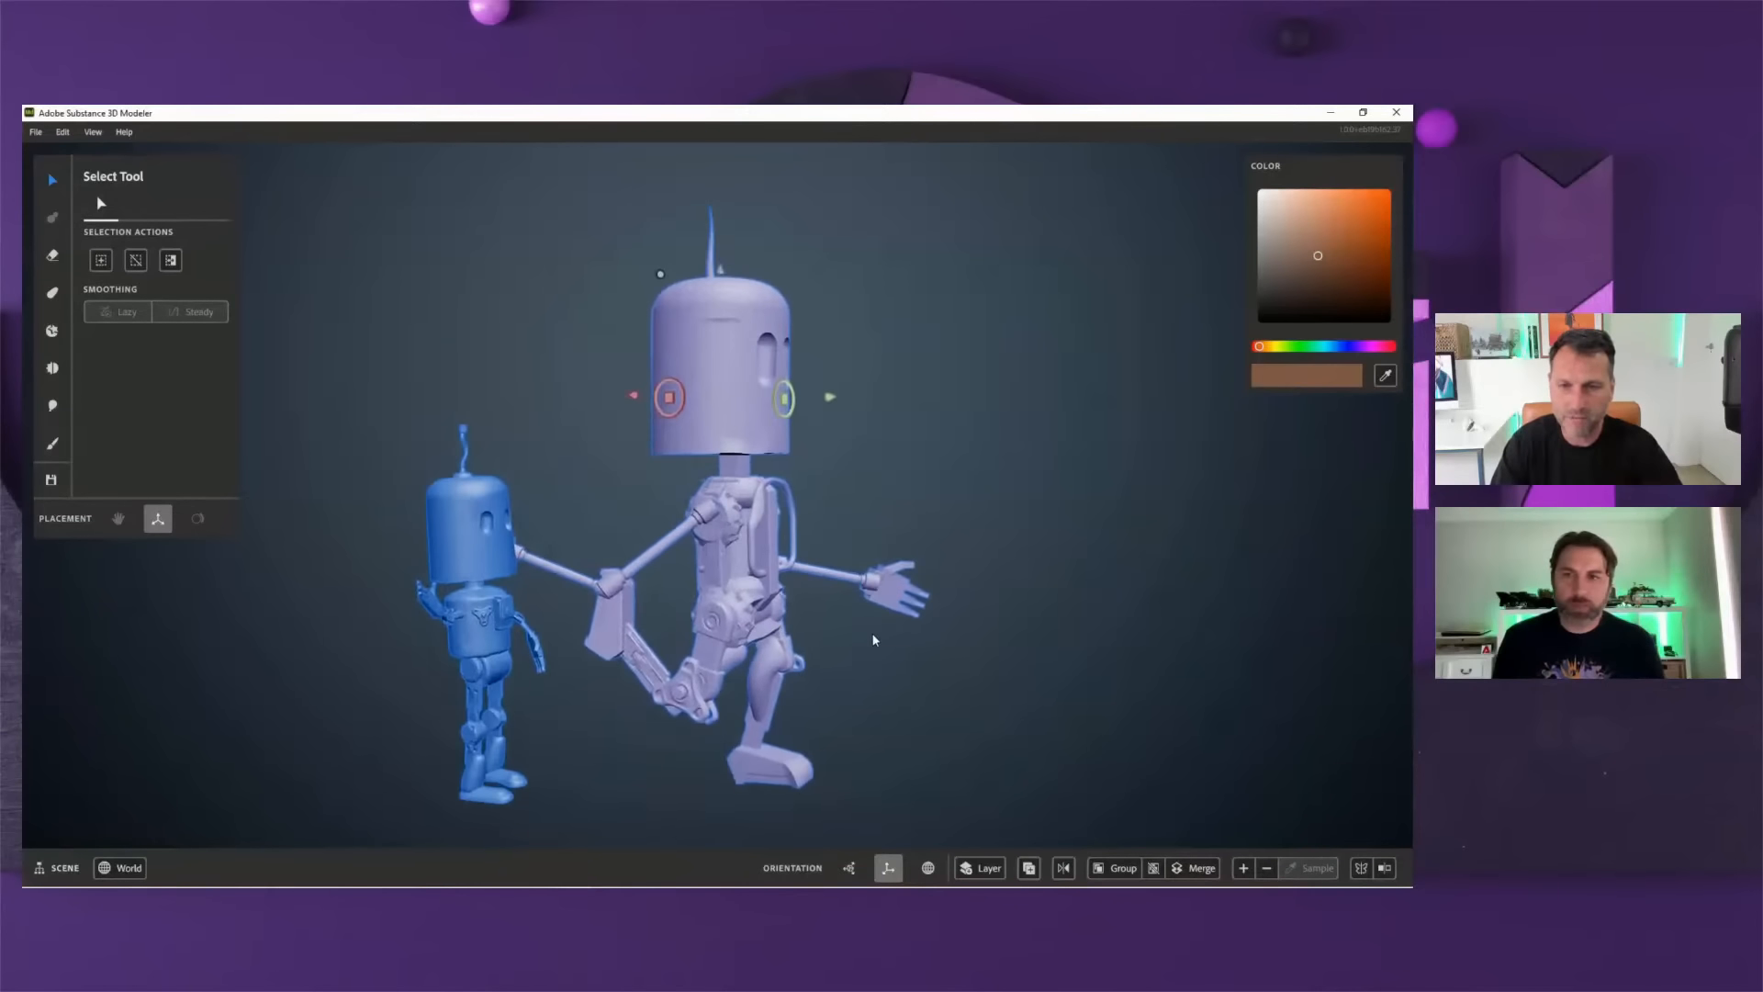
pyautogui.keyDown('alt'); pyautogui.moveTo(873, 640); pyautogui.dragTo(838, 637); pyautogui.keyUp('alt')
pyautogui.keyDown('alt'); pyautogui.moveTo(647, 658); pyautogui.dragTo(976, 704); pyautogui.keyUp('alt')
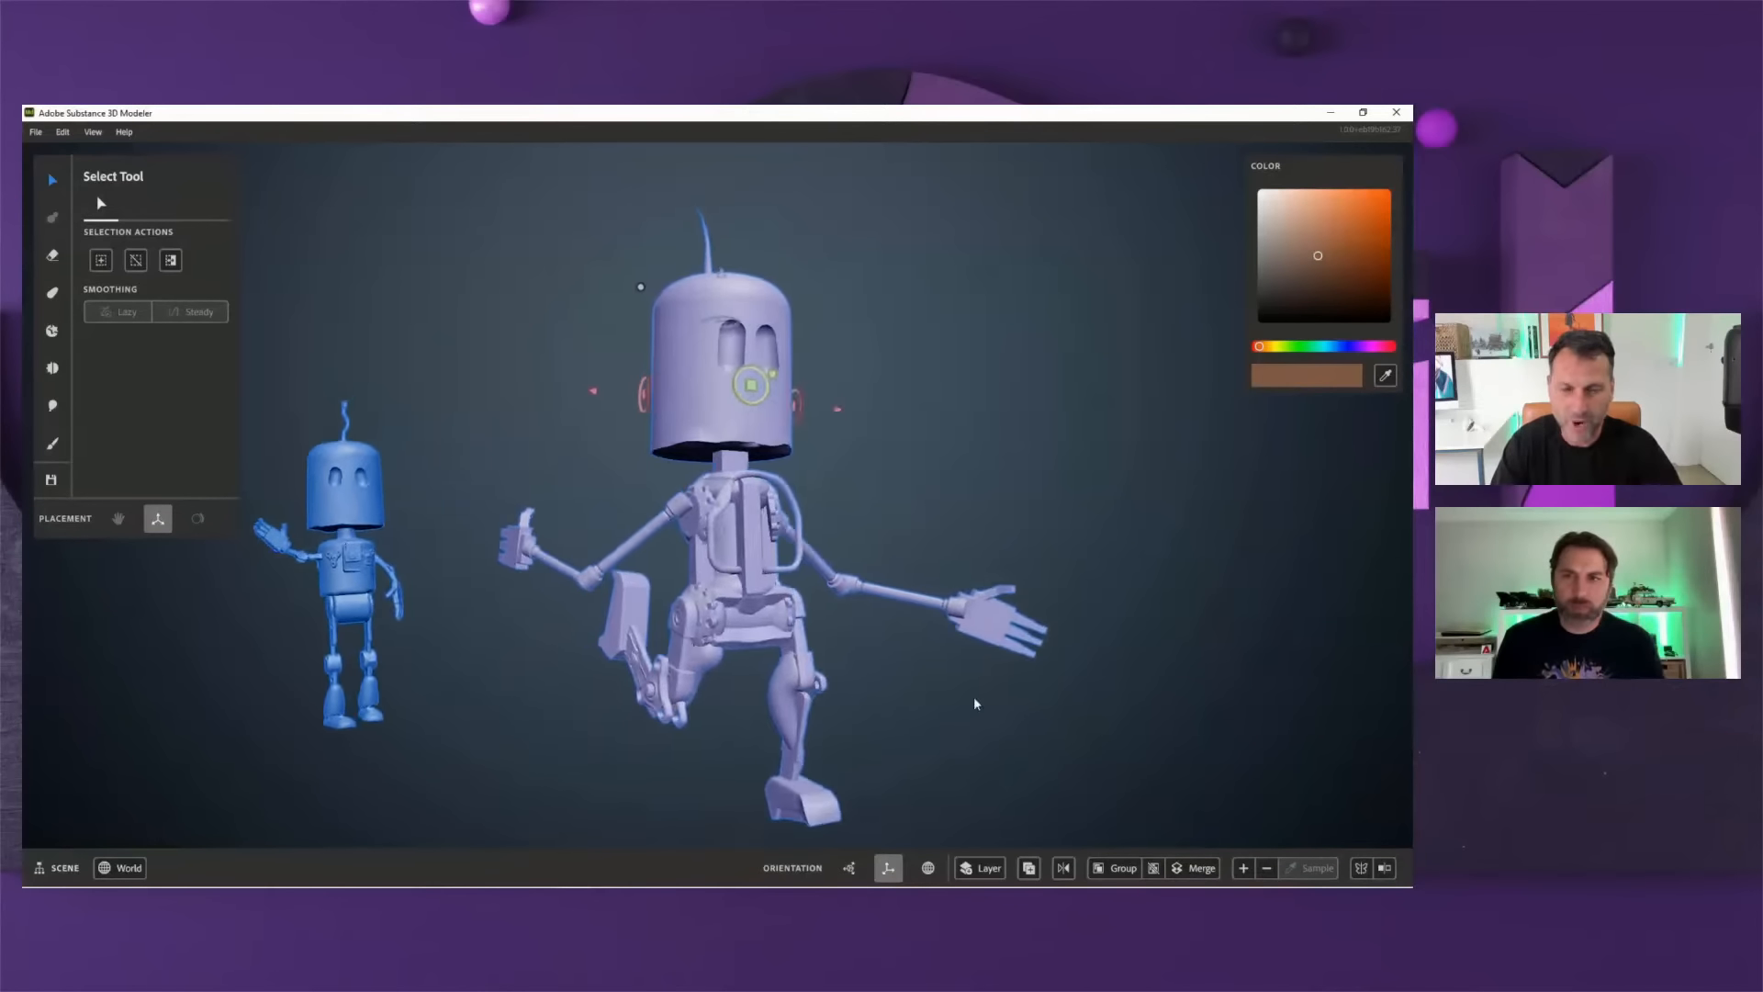
pyautogui.keyDown('alt'); pyautogui.moveTo(976, 705); pyautogui.dragTo(633, 700, button='right'); pyautogui.keyUp('alt')
pyautogui.keyDown('alt'); pyautogui.moveTo(633, 699); pyautogui.dragTo(953, 694); pyautogui.keyUp('alt')
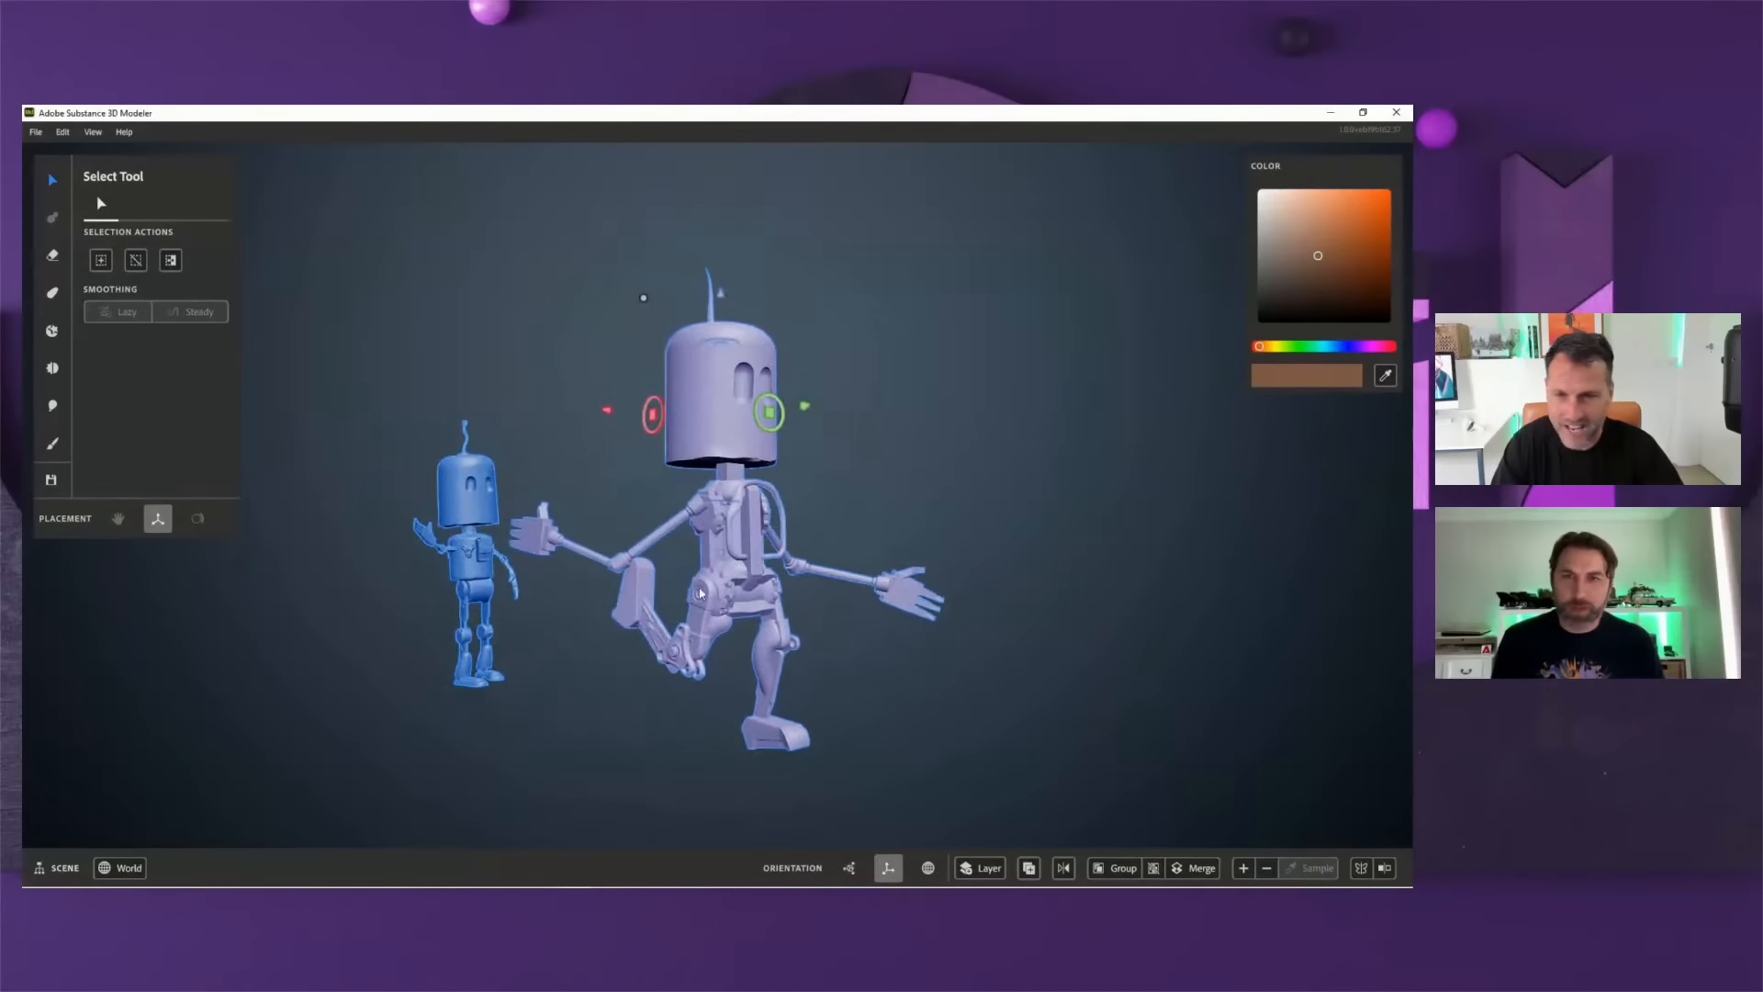
pyautogui.moveTo(700, 594)
pyautogui.keyDown('alt'); pyautogui.mouseDown()
pyautogui.moveTo(803, 626)
pyautogui.moveTo(700, 626)
pyautogui.mouseUp(); pyautogui.keyUp('alt')
# - Delete the large robot, keeping only the small dark robot in the scene
pyautogui.click(979, 467)
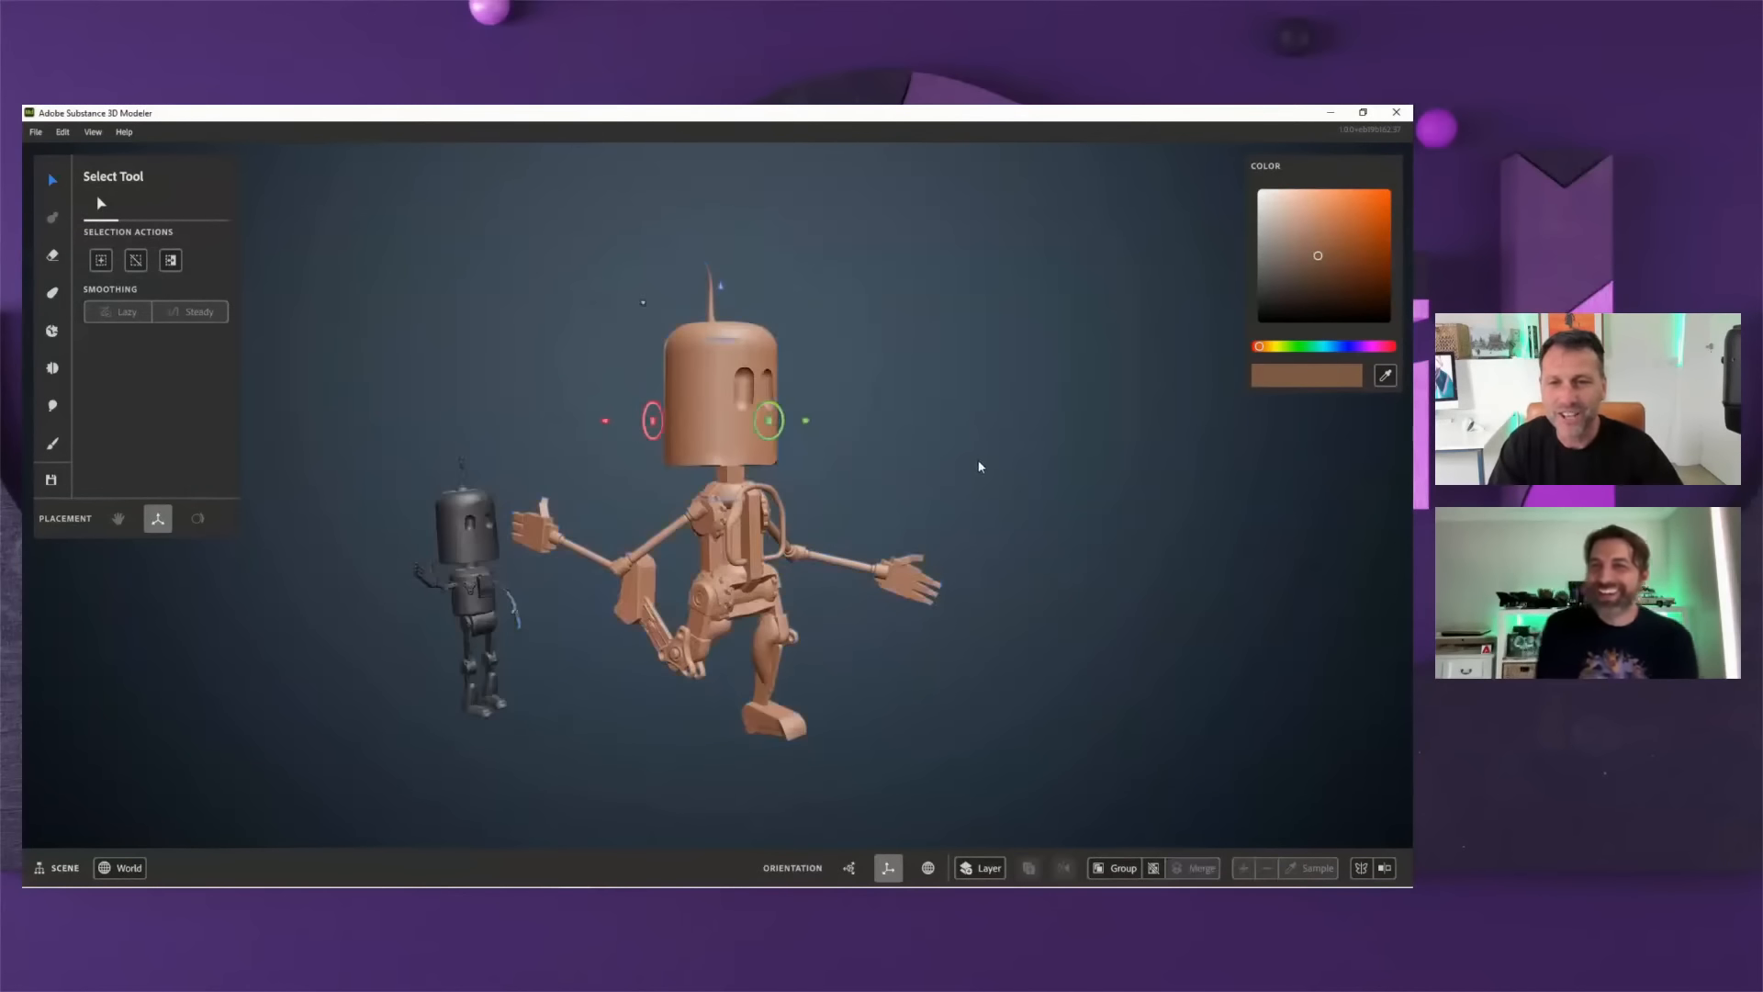
pyautogui.click(729, 496)
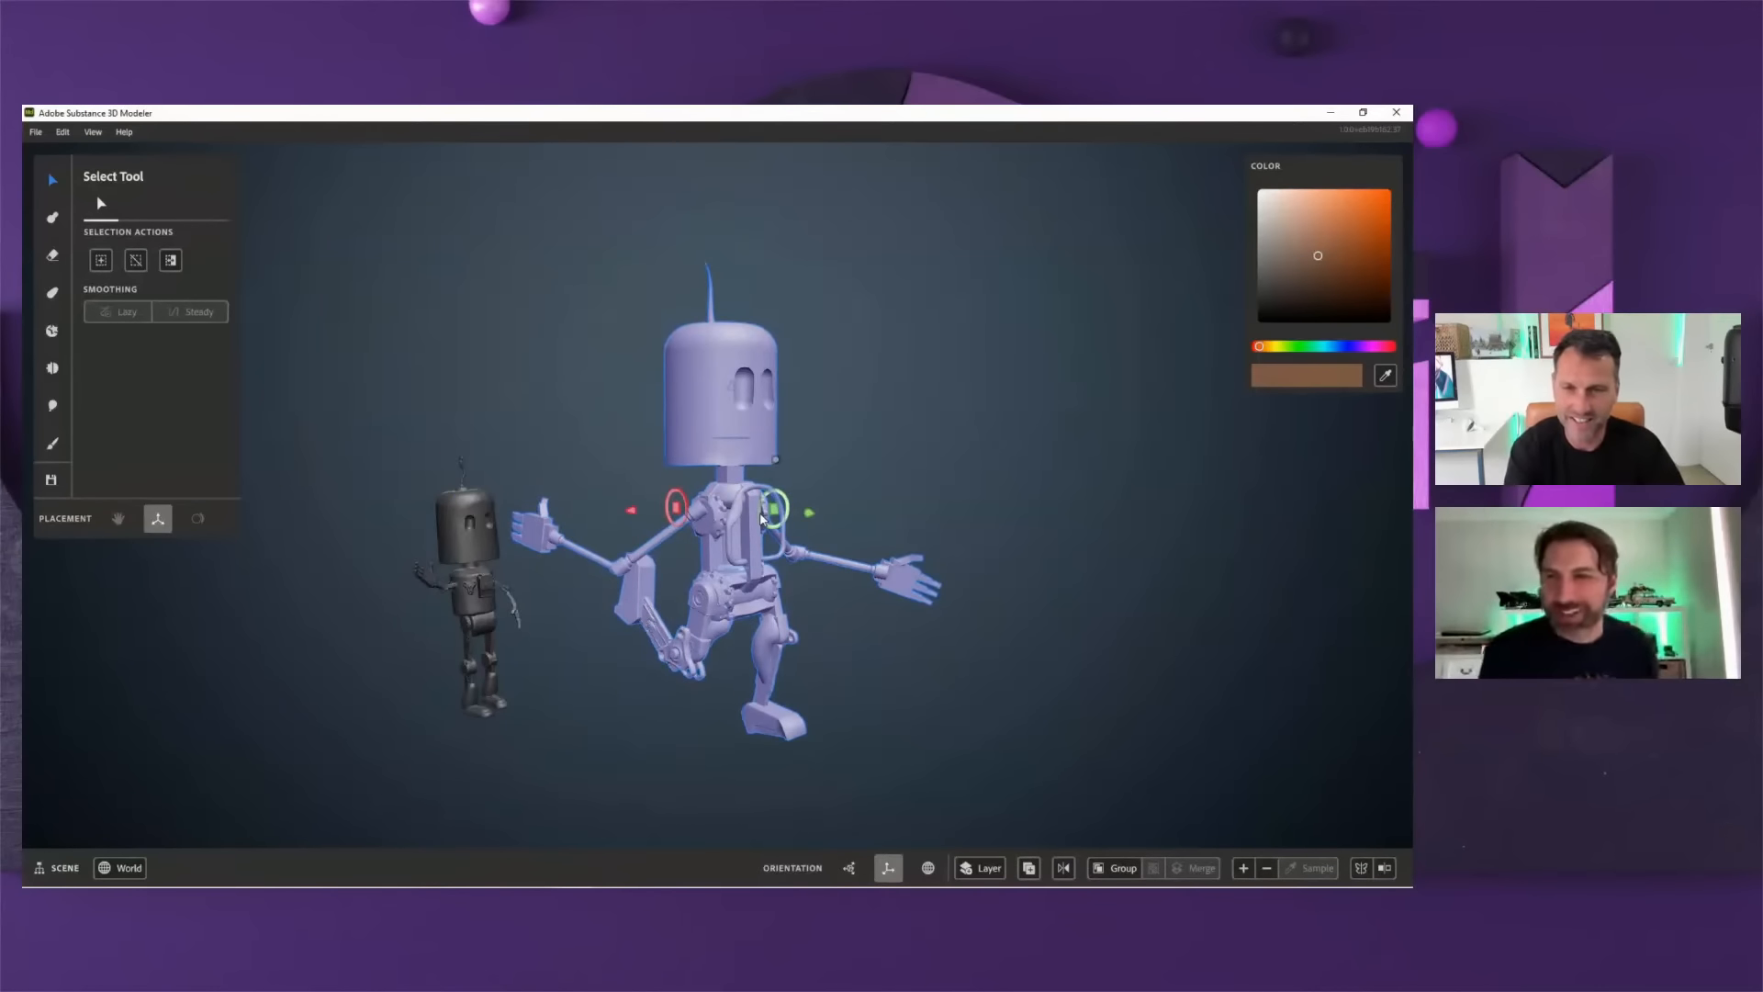
pyautogui.press('Delete')
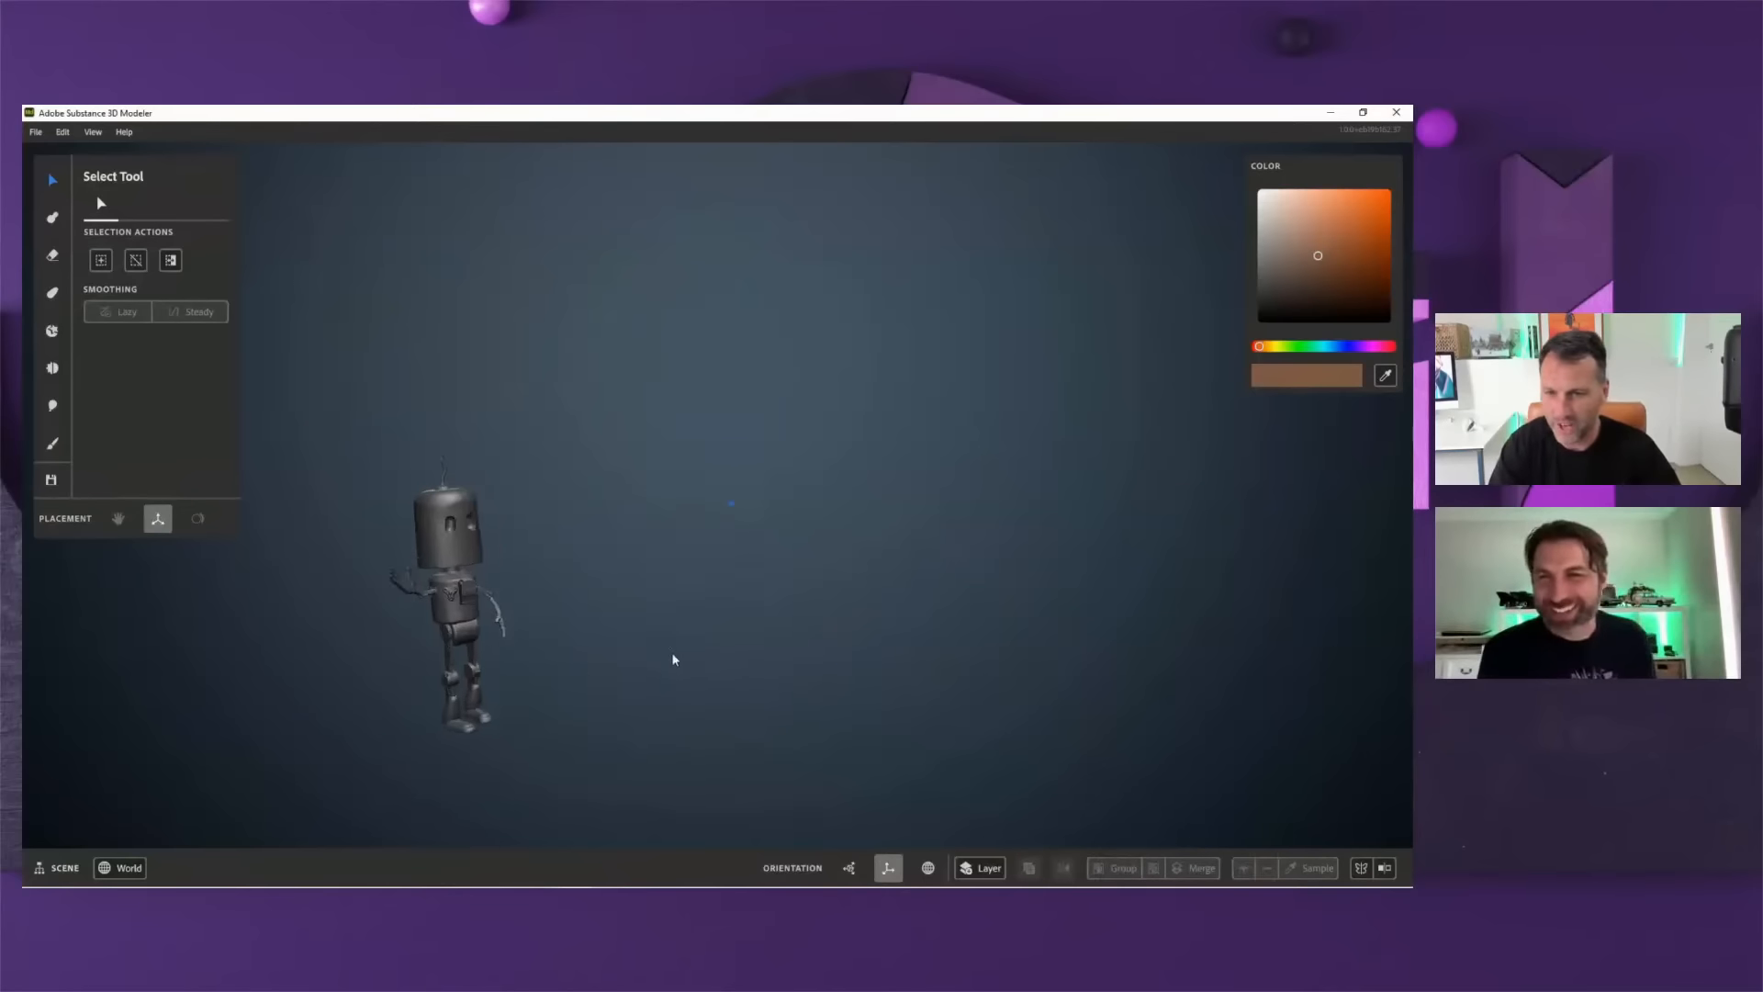
pyautogui.scroll(-6, 1094, 413)
pyautogui.scroll(-3, 704, 595)
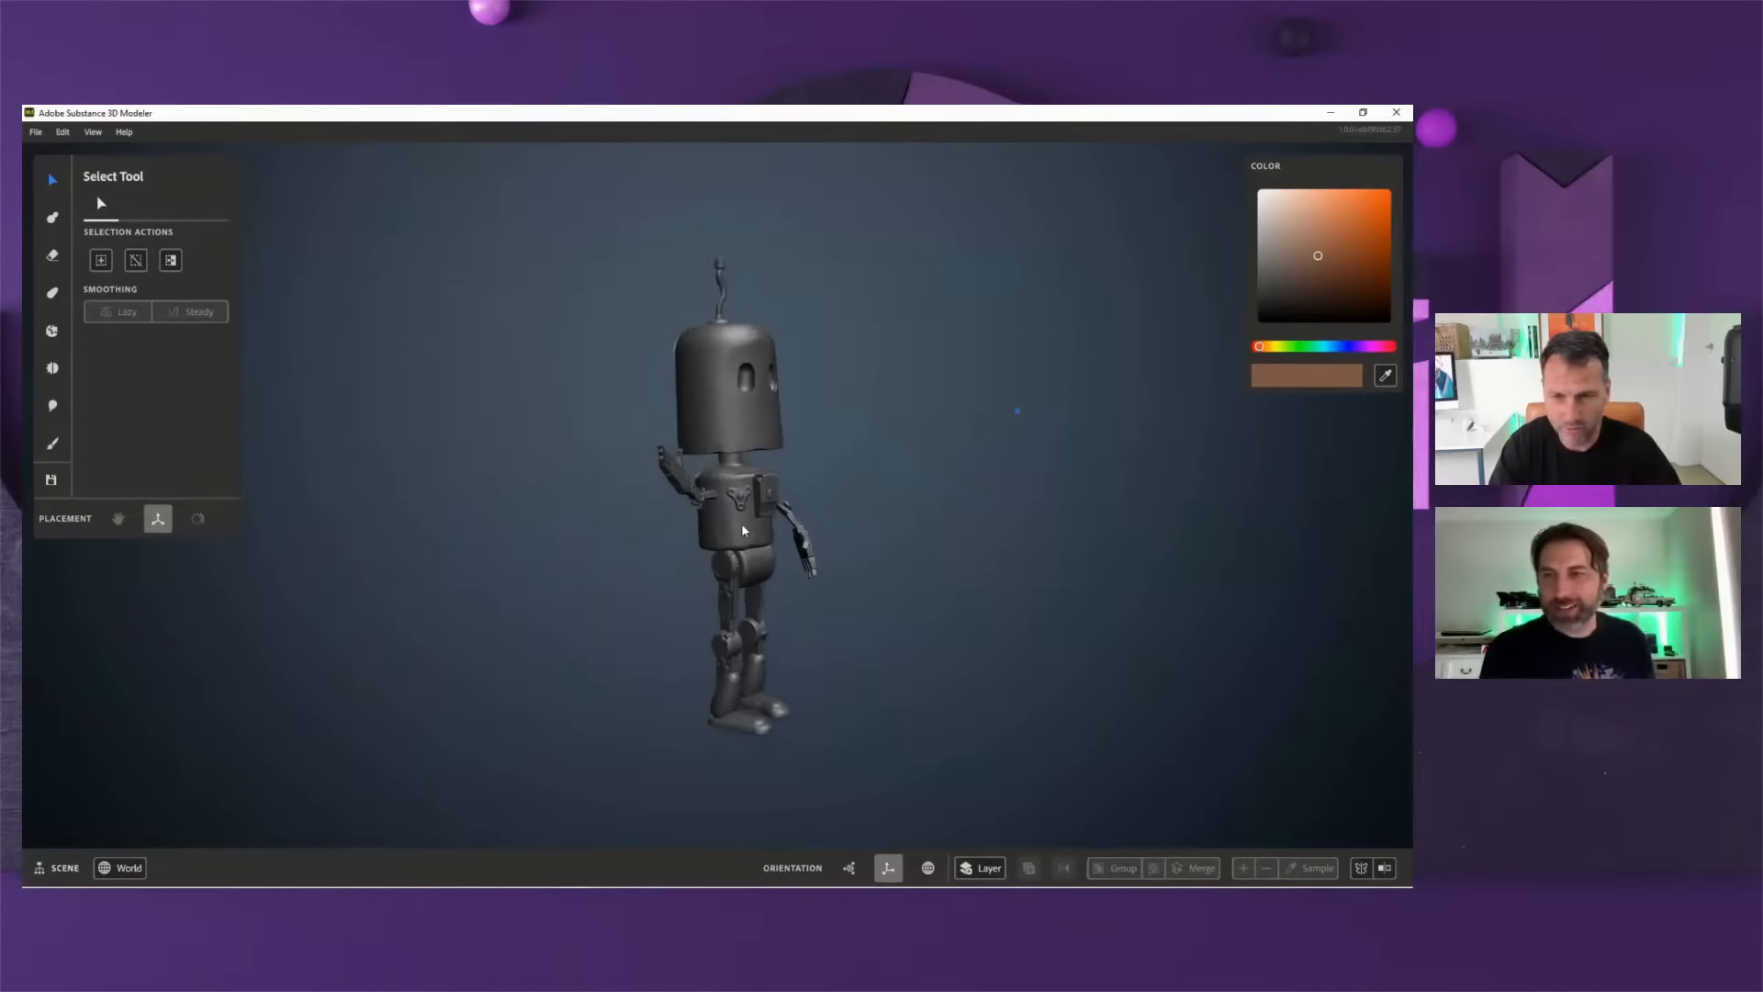
# - Examine the small robot's head, chest details and arms up close and from several angles
pyautogui.scroll(1, 839, 574)
pyautogui.scroll(3, 839, 574)
pyautogui.scroll(-2, 828, 486)
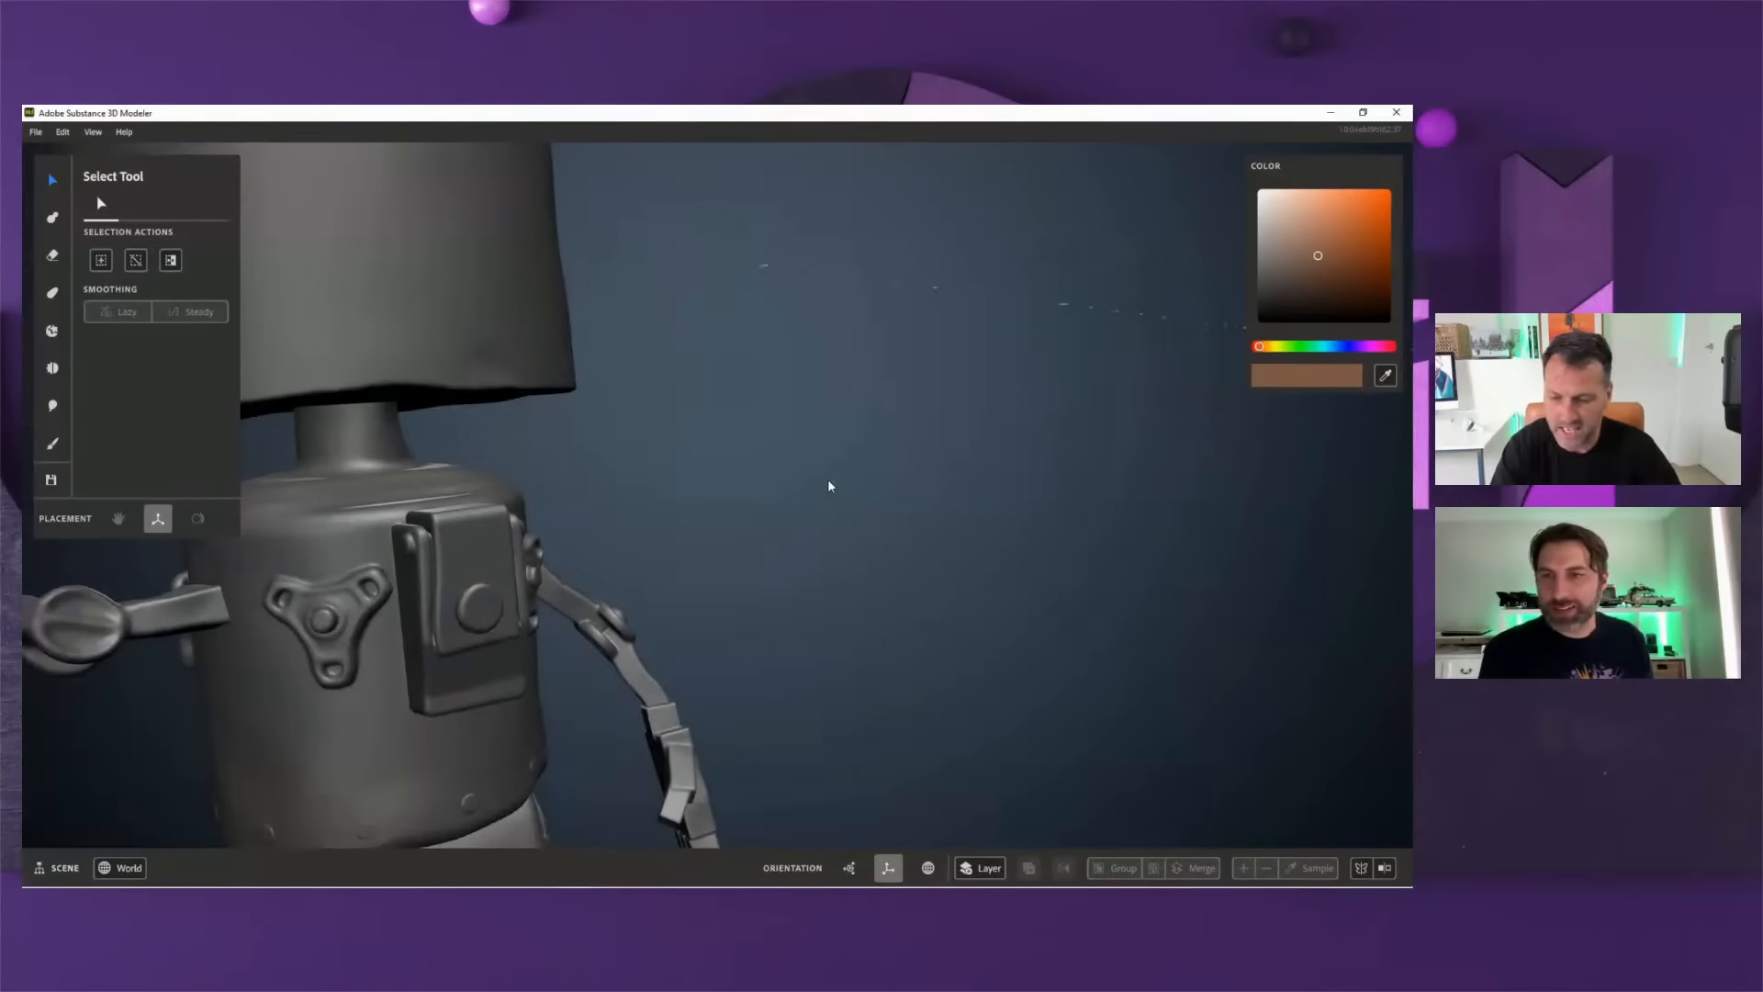
pyautogui.scroll(-4, 828, 486)
pyautogui.scroll(5, 722, 602)
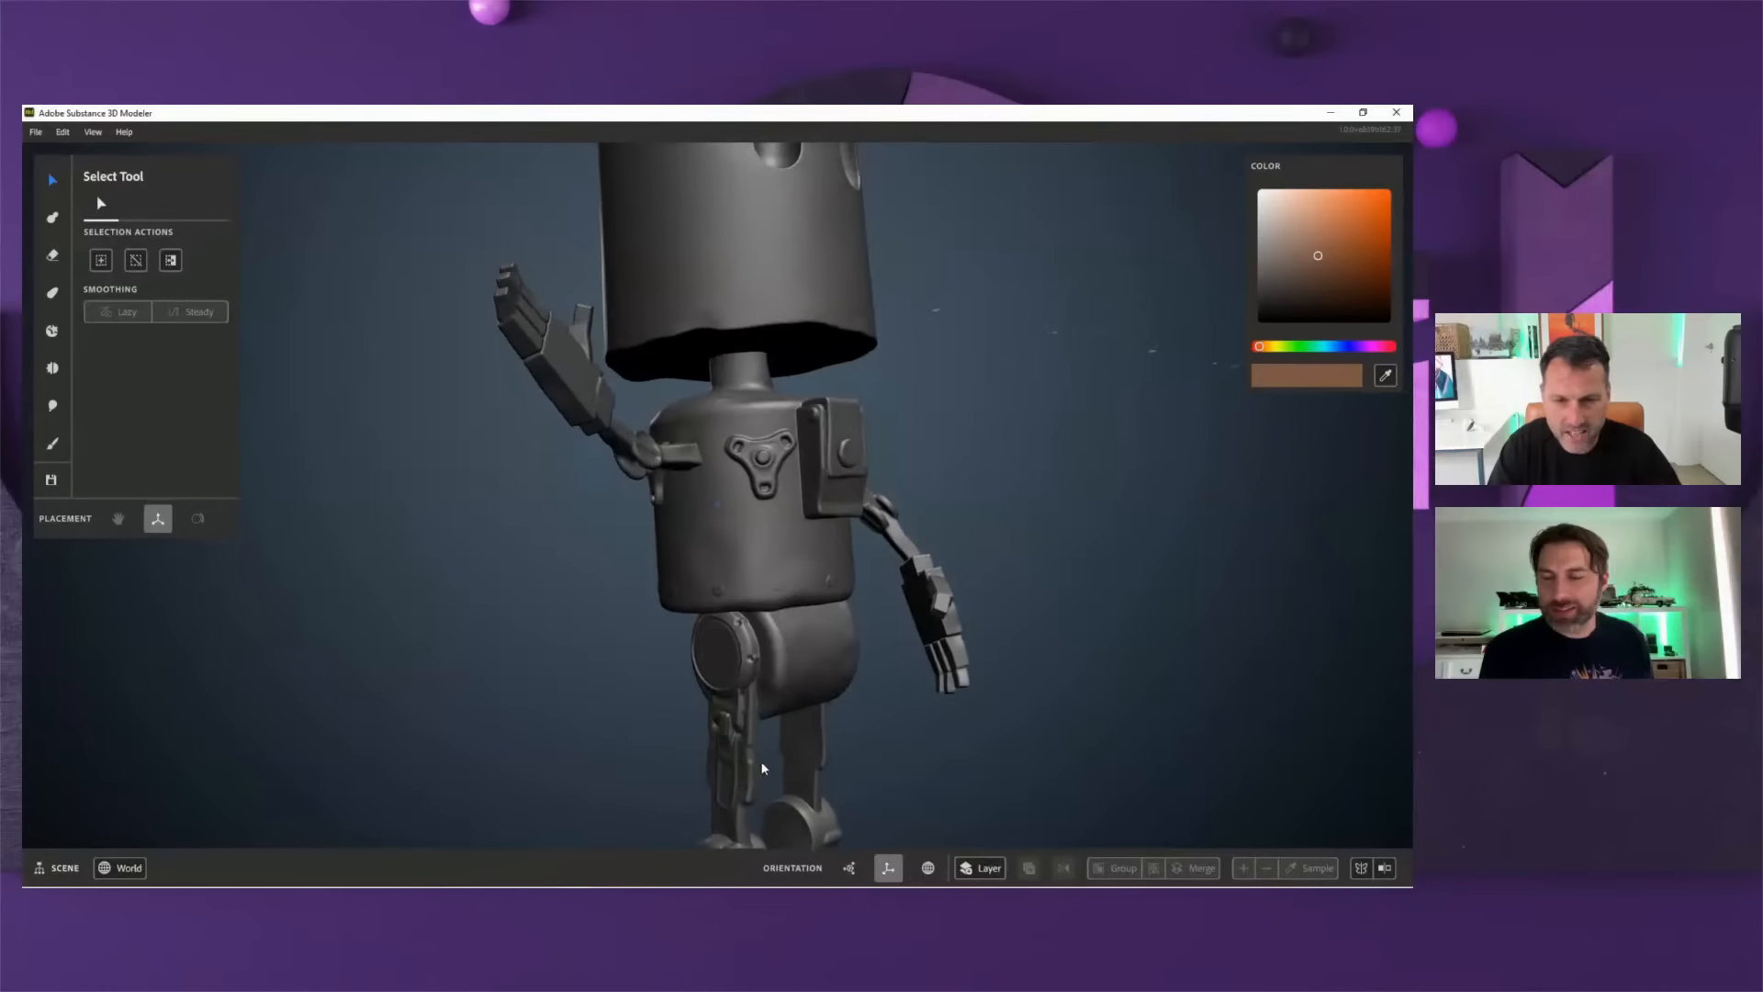
pyautogui.scroll(-5, 833, 738)
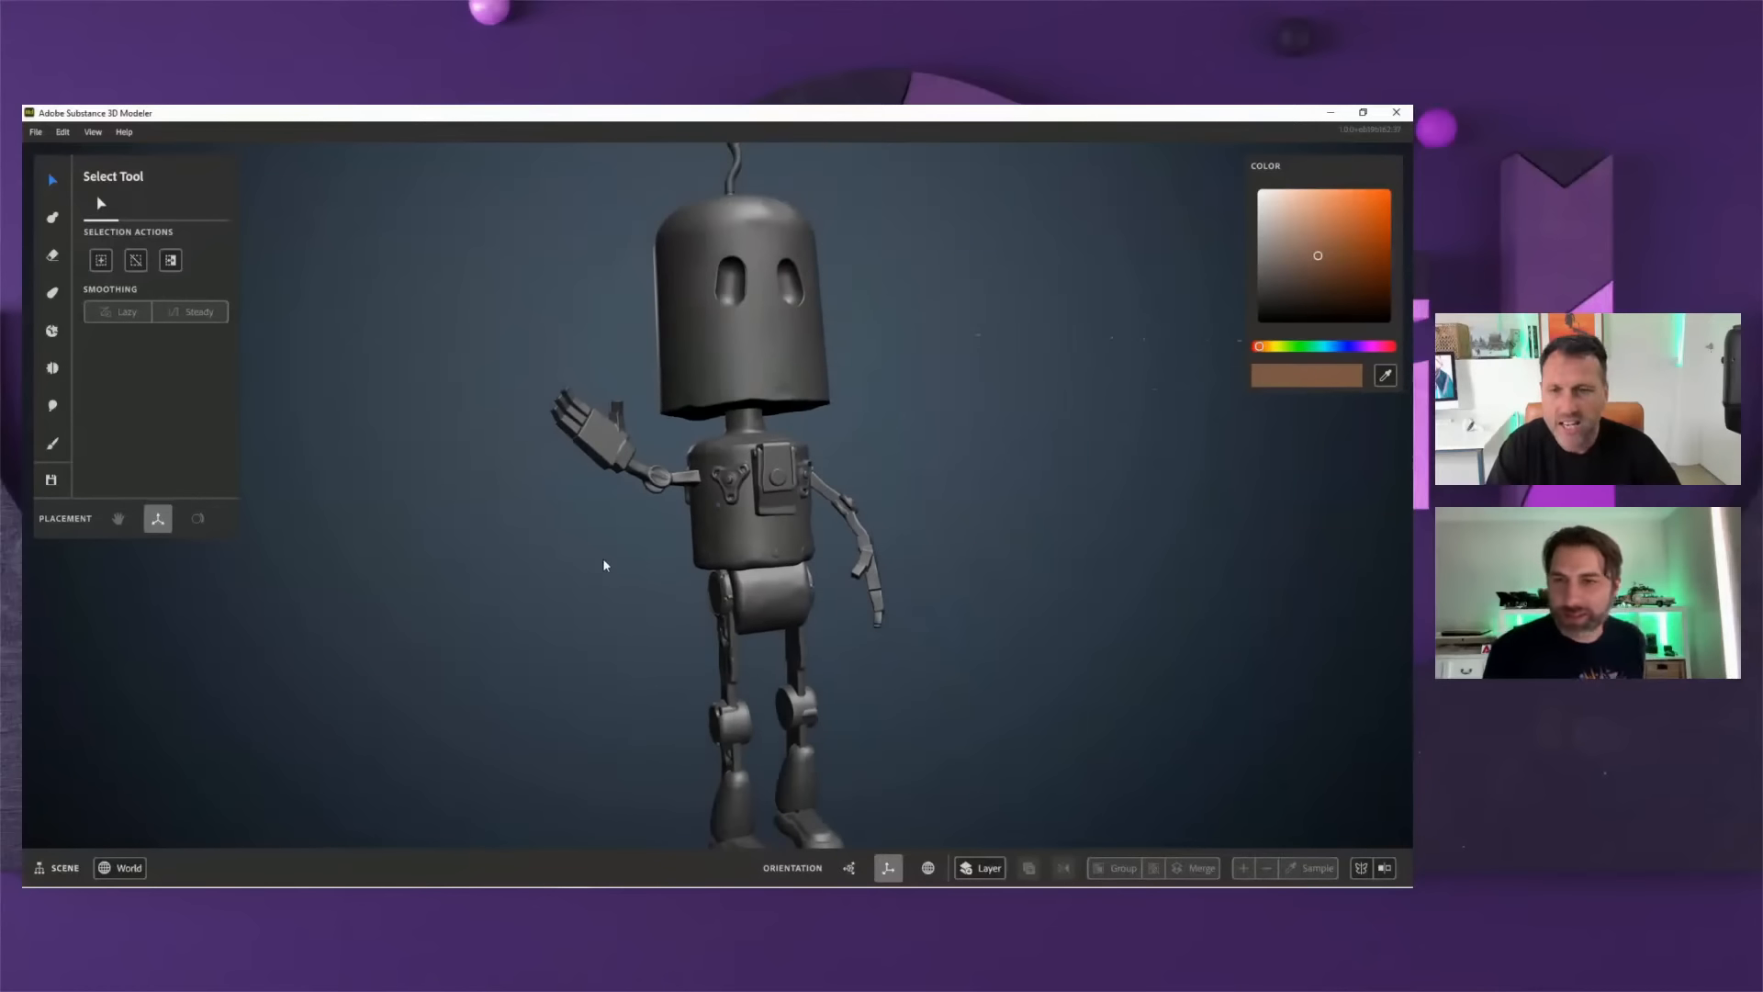
# - Review the mesh import options for unit scale and up axis, and close them without importing anything
pyautogui.click(36, 133)
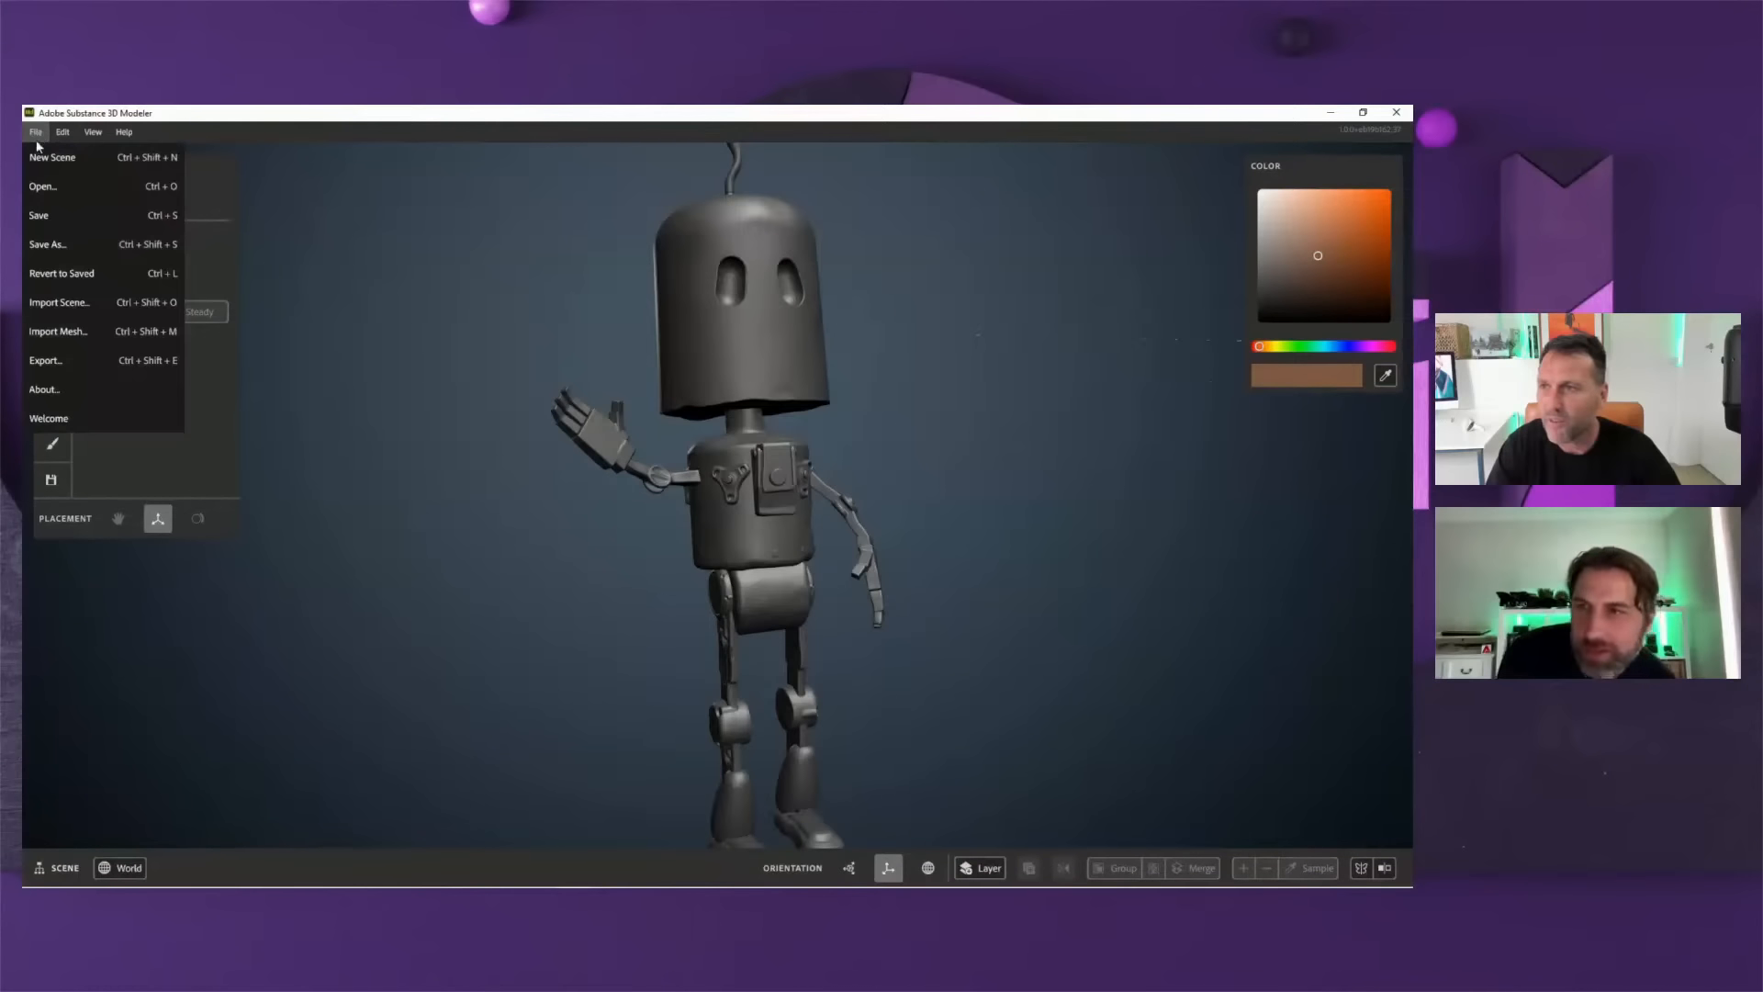
pyautogui.click(58, 335)
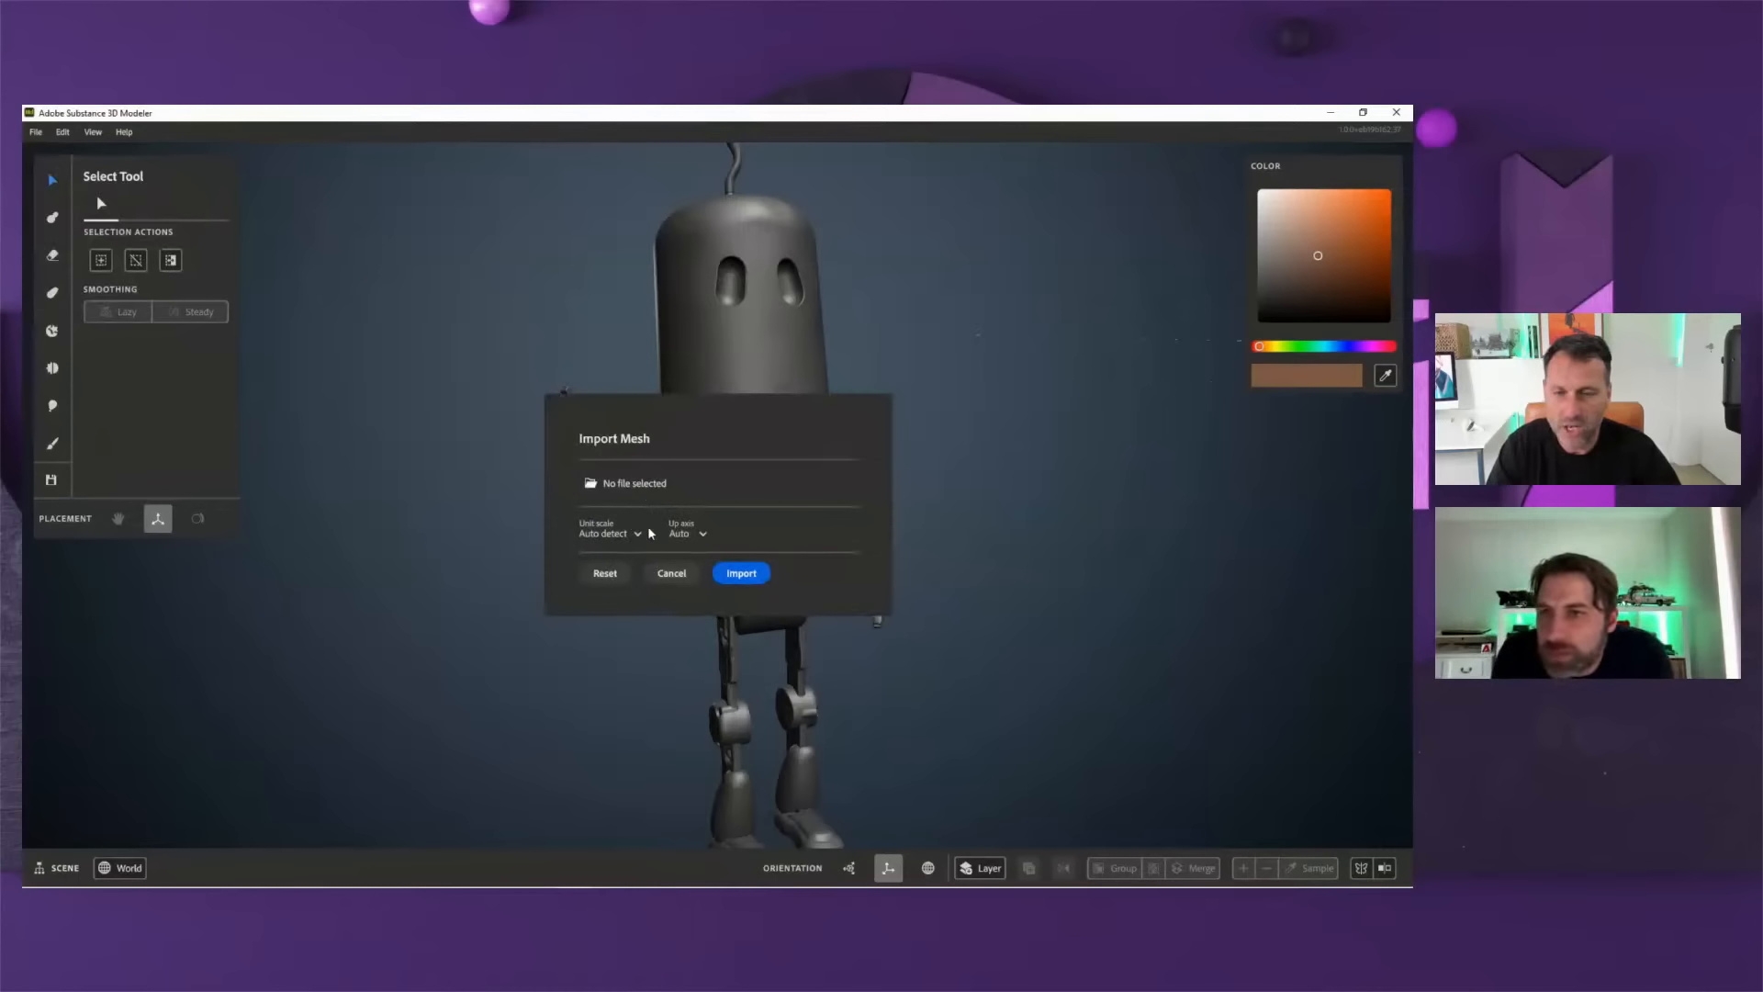
pyautogui.click(670, 573)
# - Review the FBX export settings, try a target poly count of about 549,000, and cancel the export
pyautogui.click(36, 134)
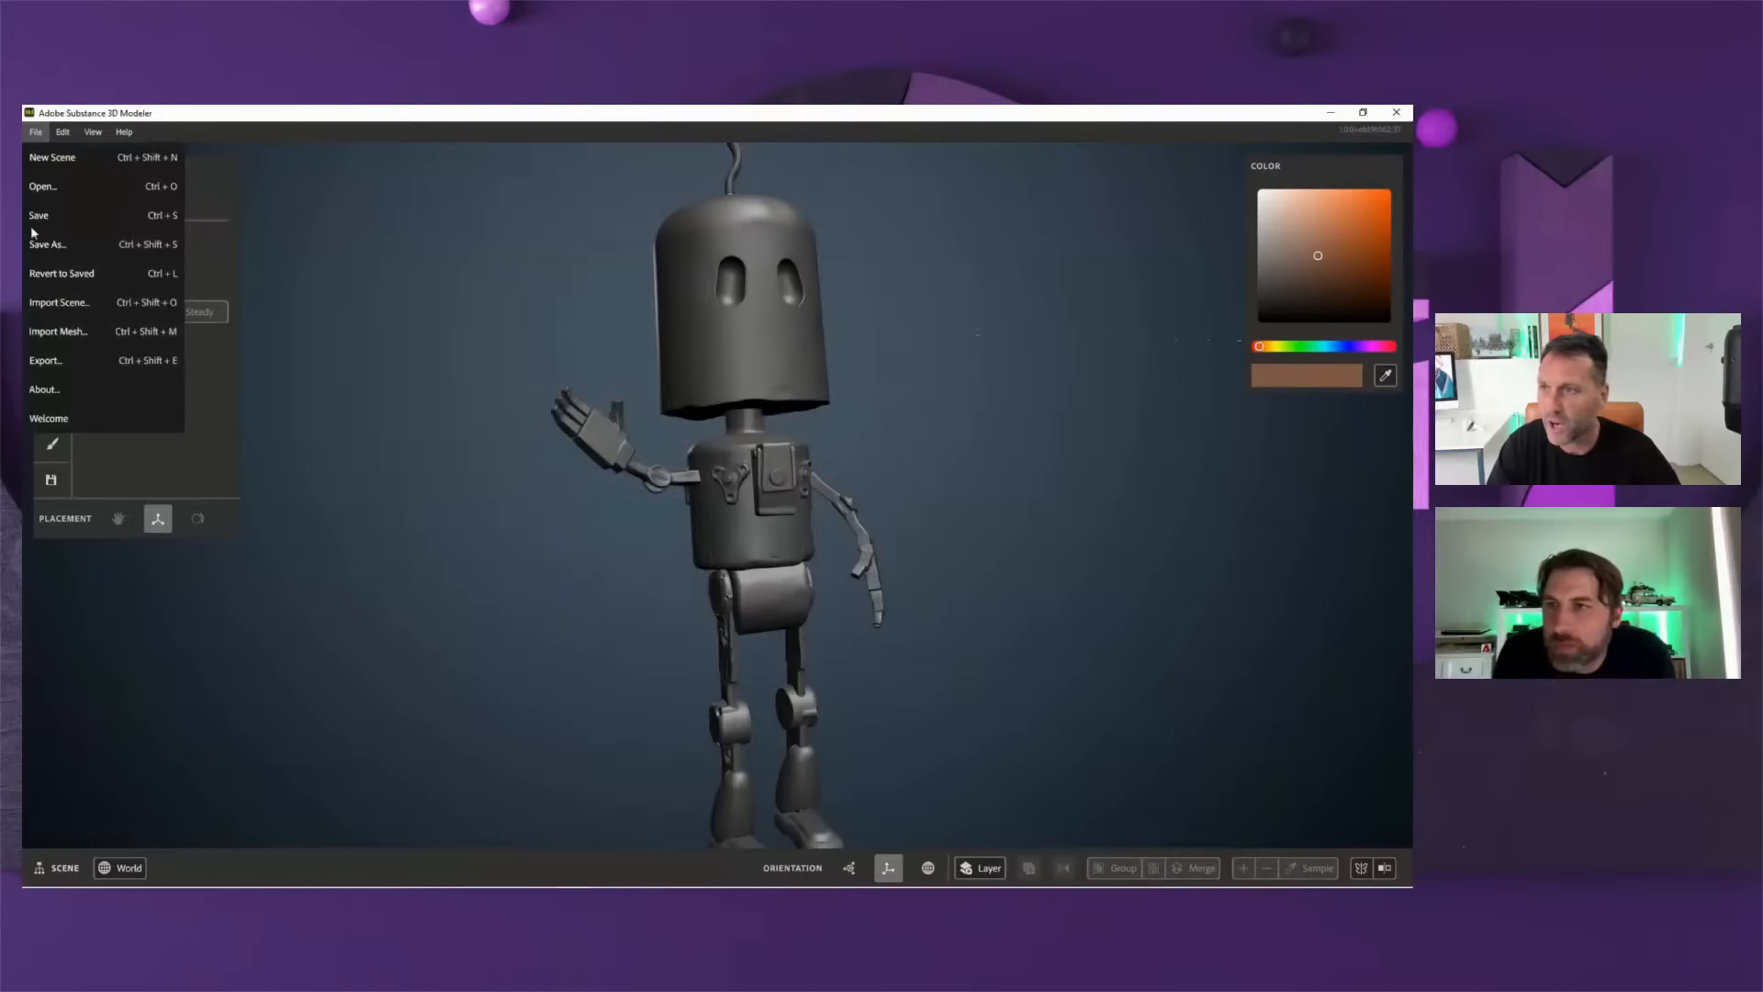
pyautogui.click(48, 362)
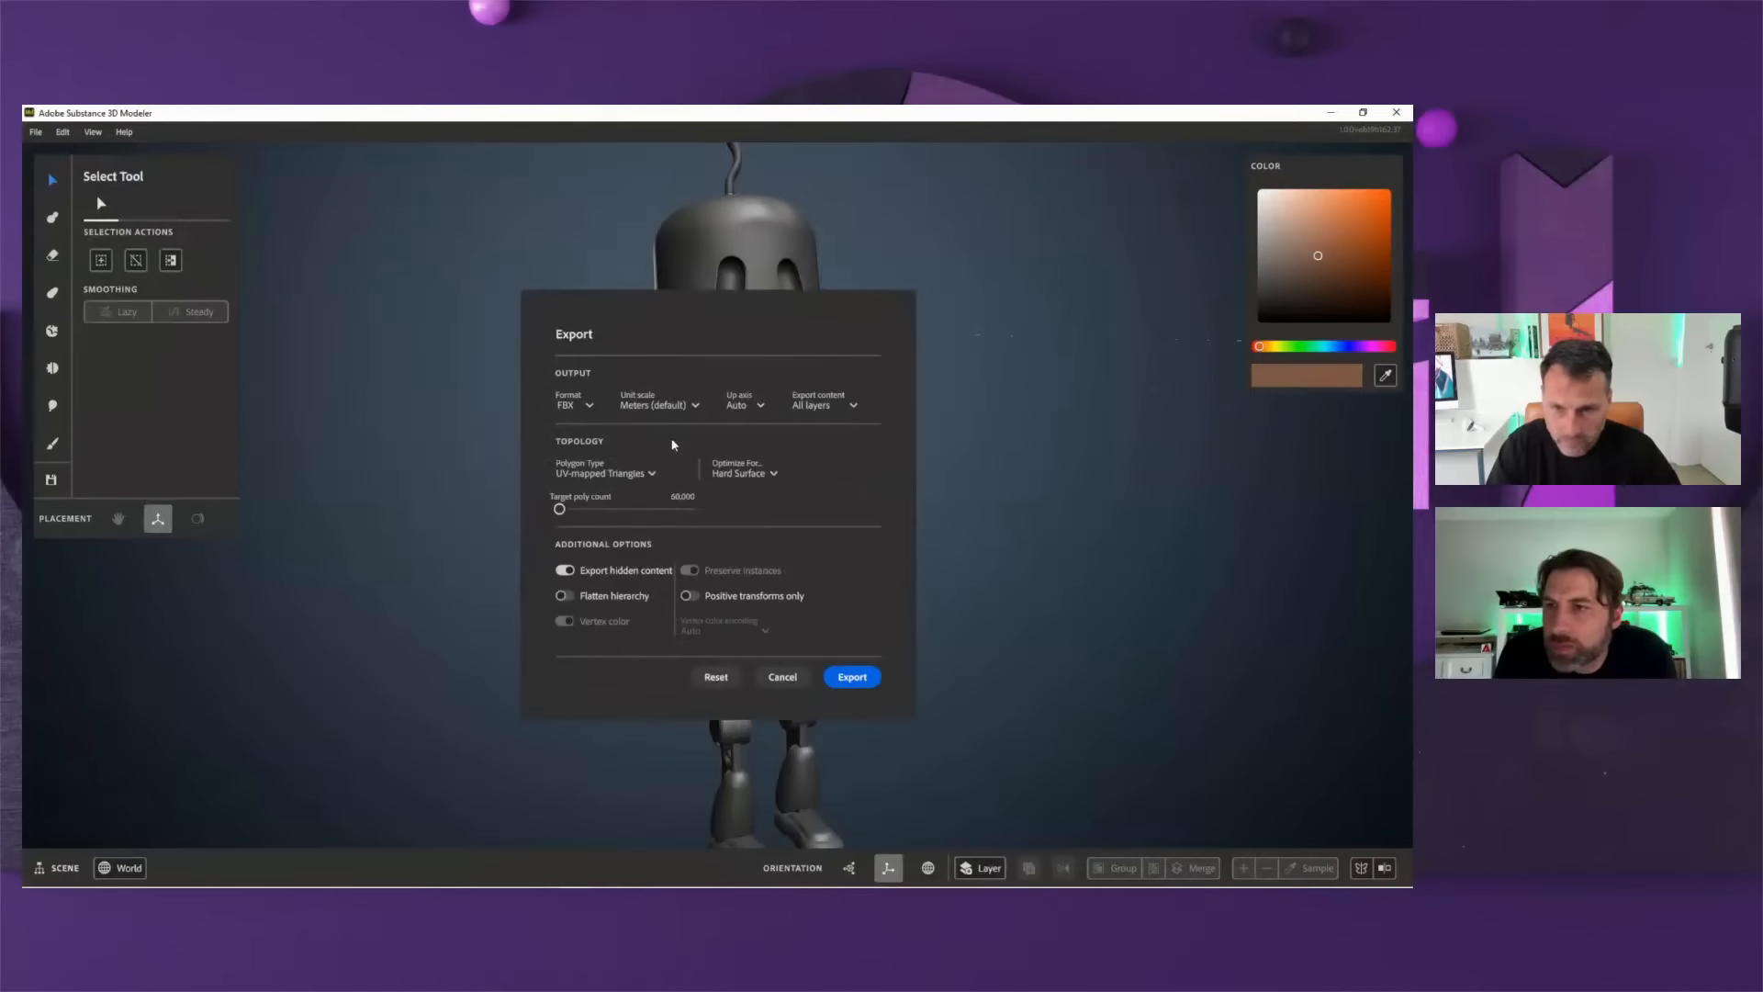
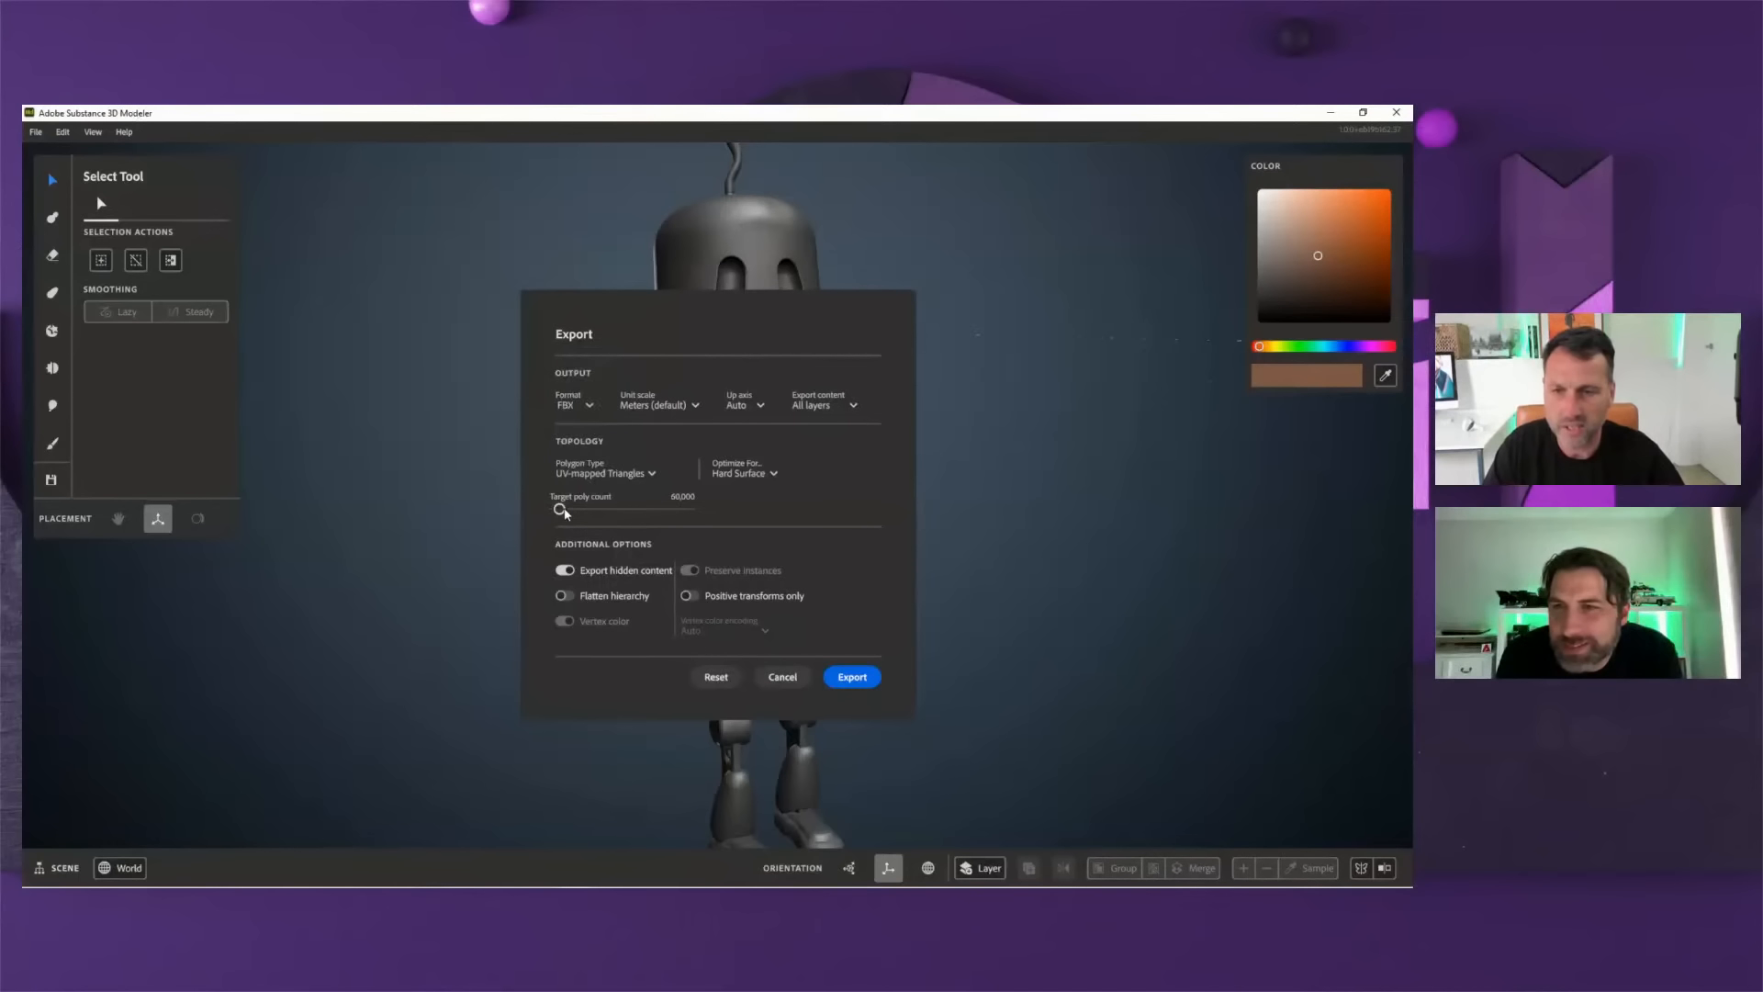
pyautogui.moveTo(565, 511); pyautogui.dragTo(594, 514)
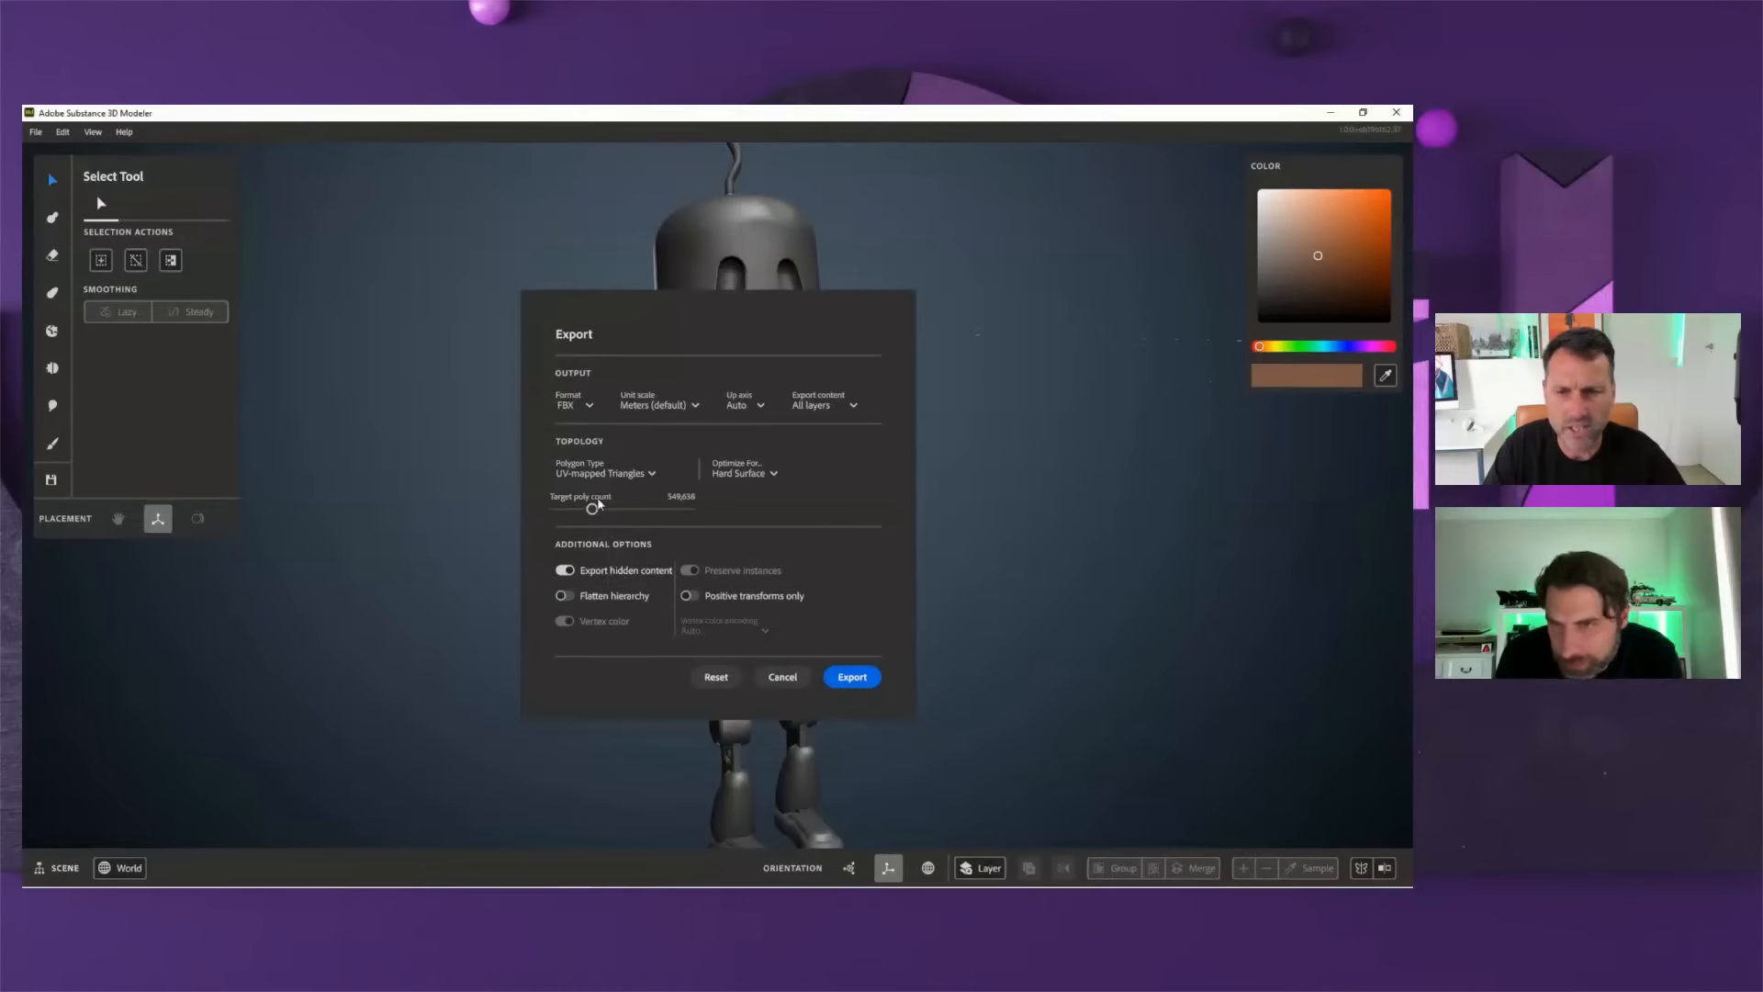
pyautogui.click(782, 677)
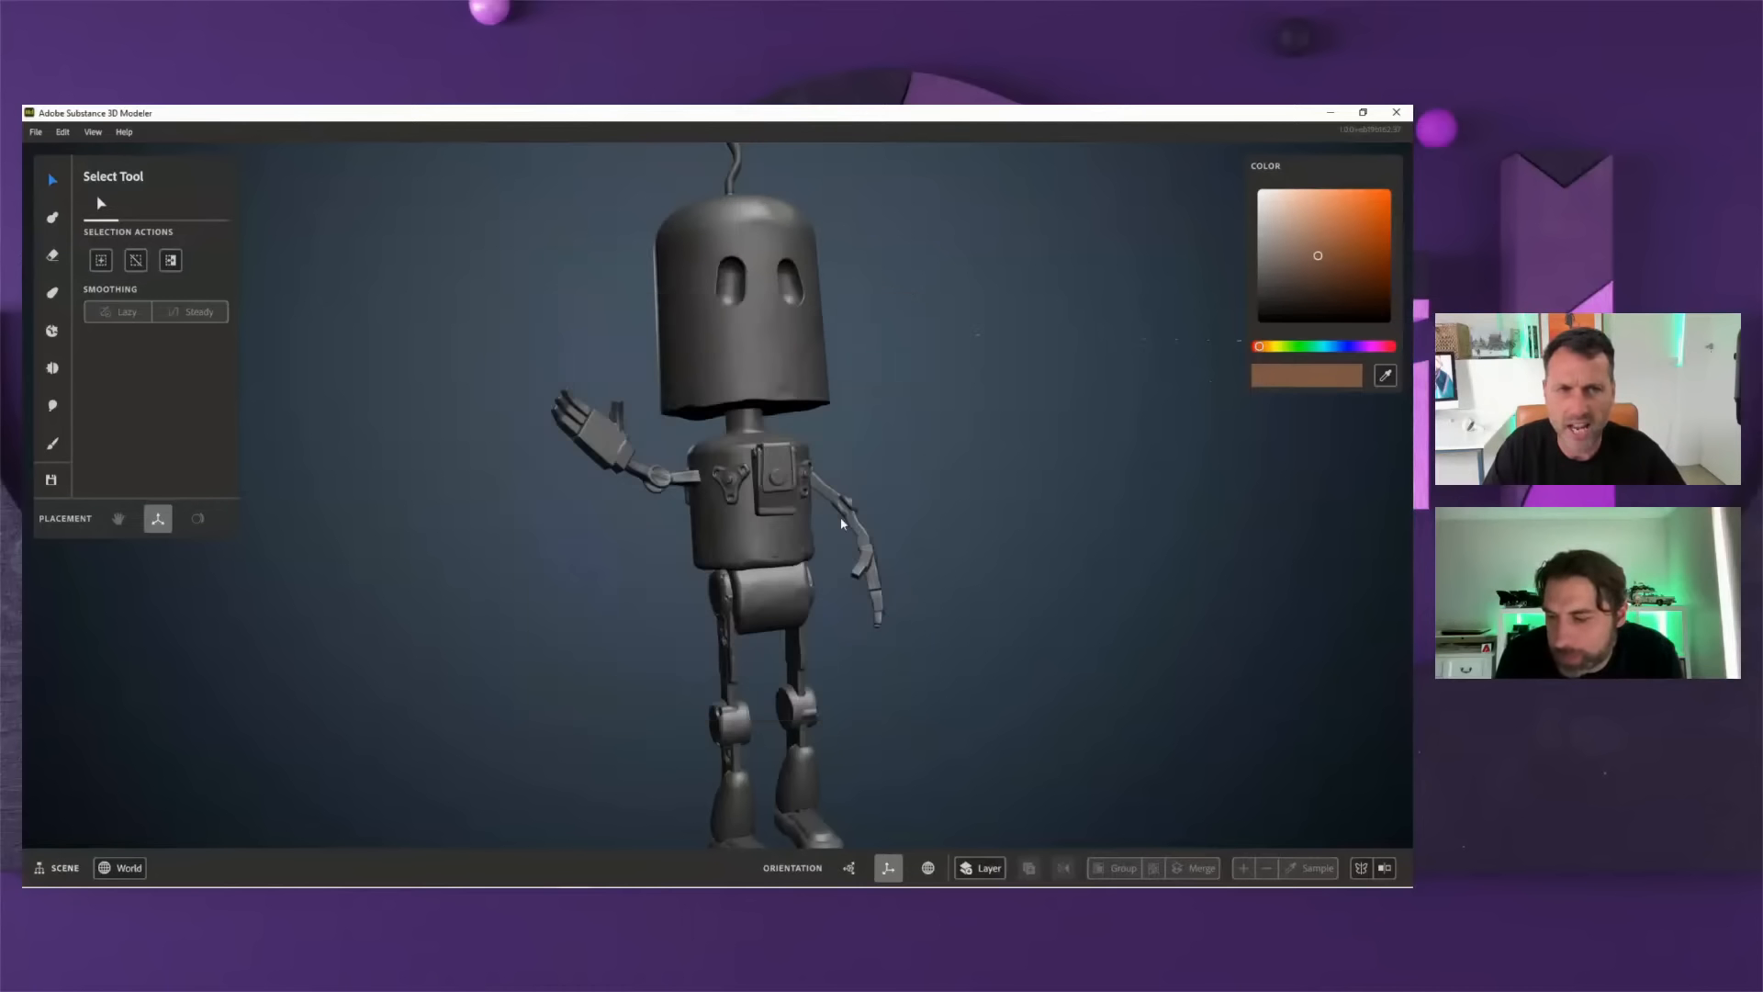
# - Close Substance 3D Modeler and minimize the Oculus window to clear the desktop
pyautogui.scroll(-3, 851, 669)
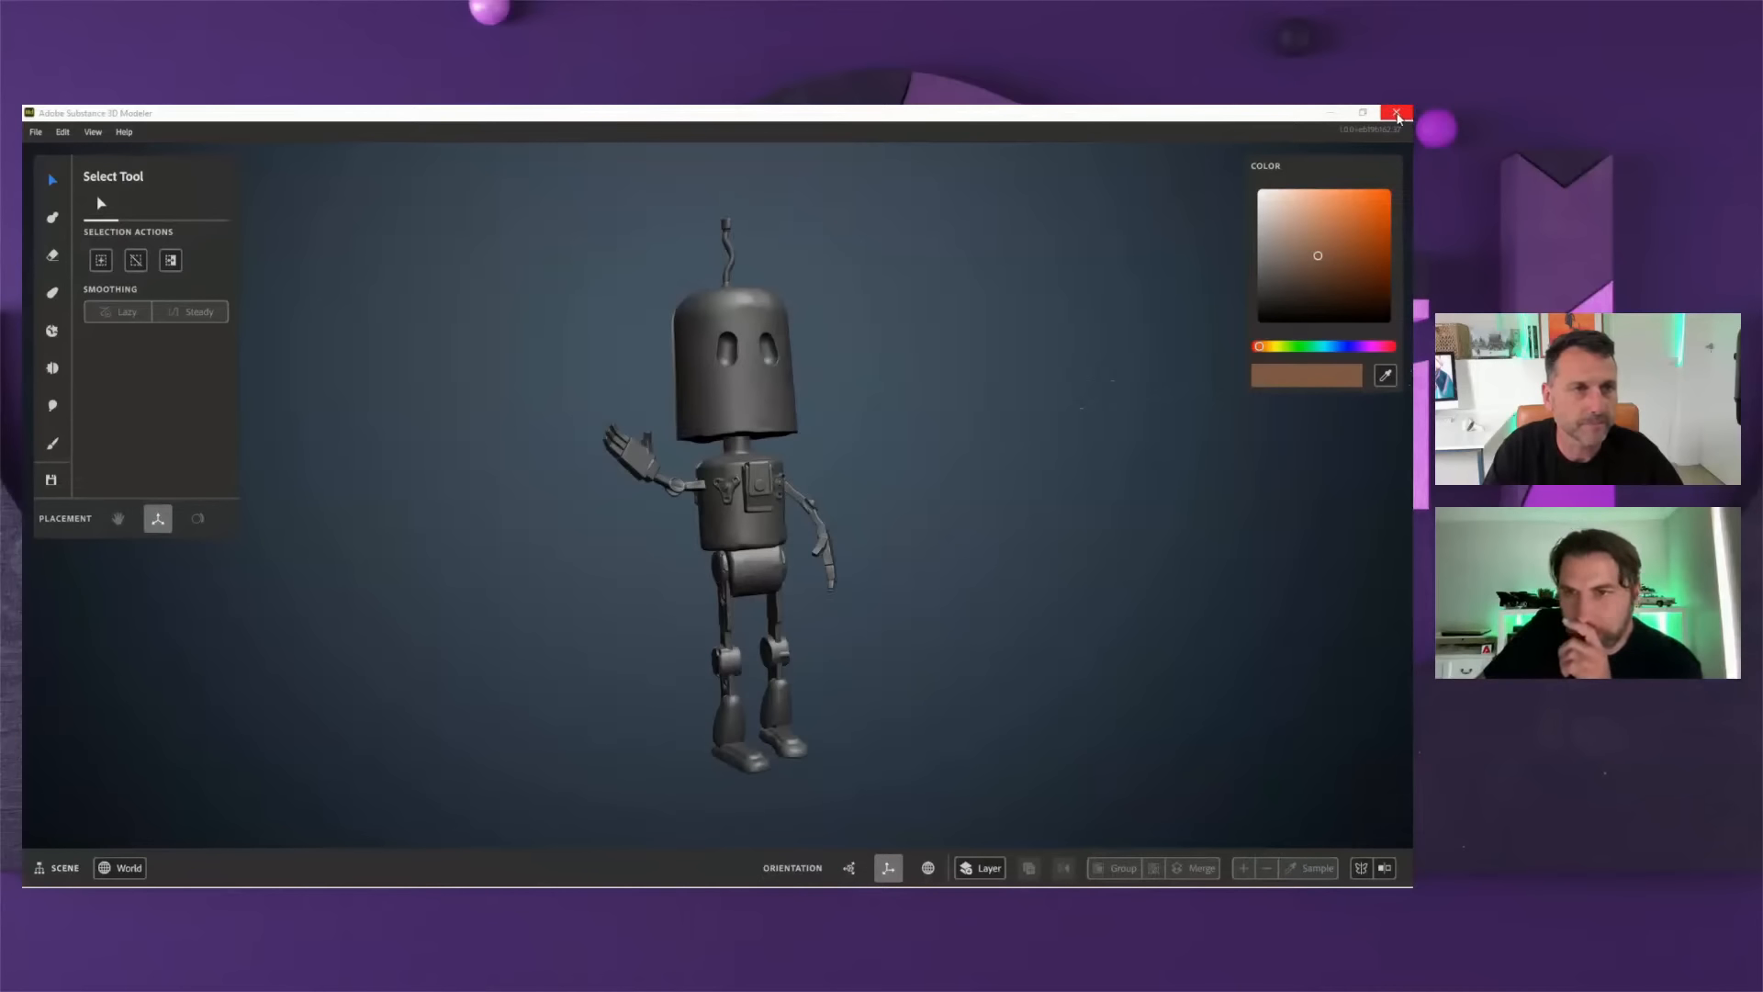
pyautogui.click(1397, 118)
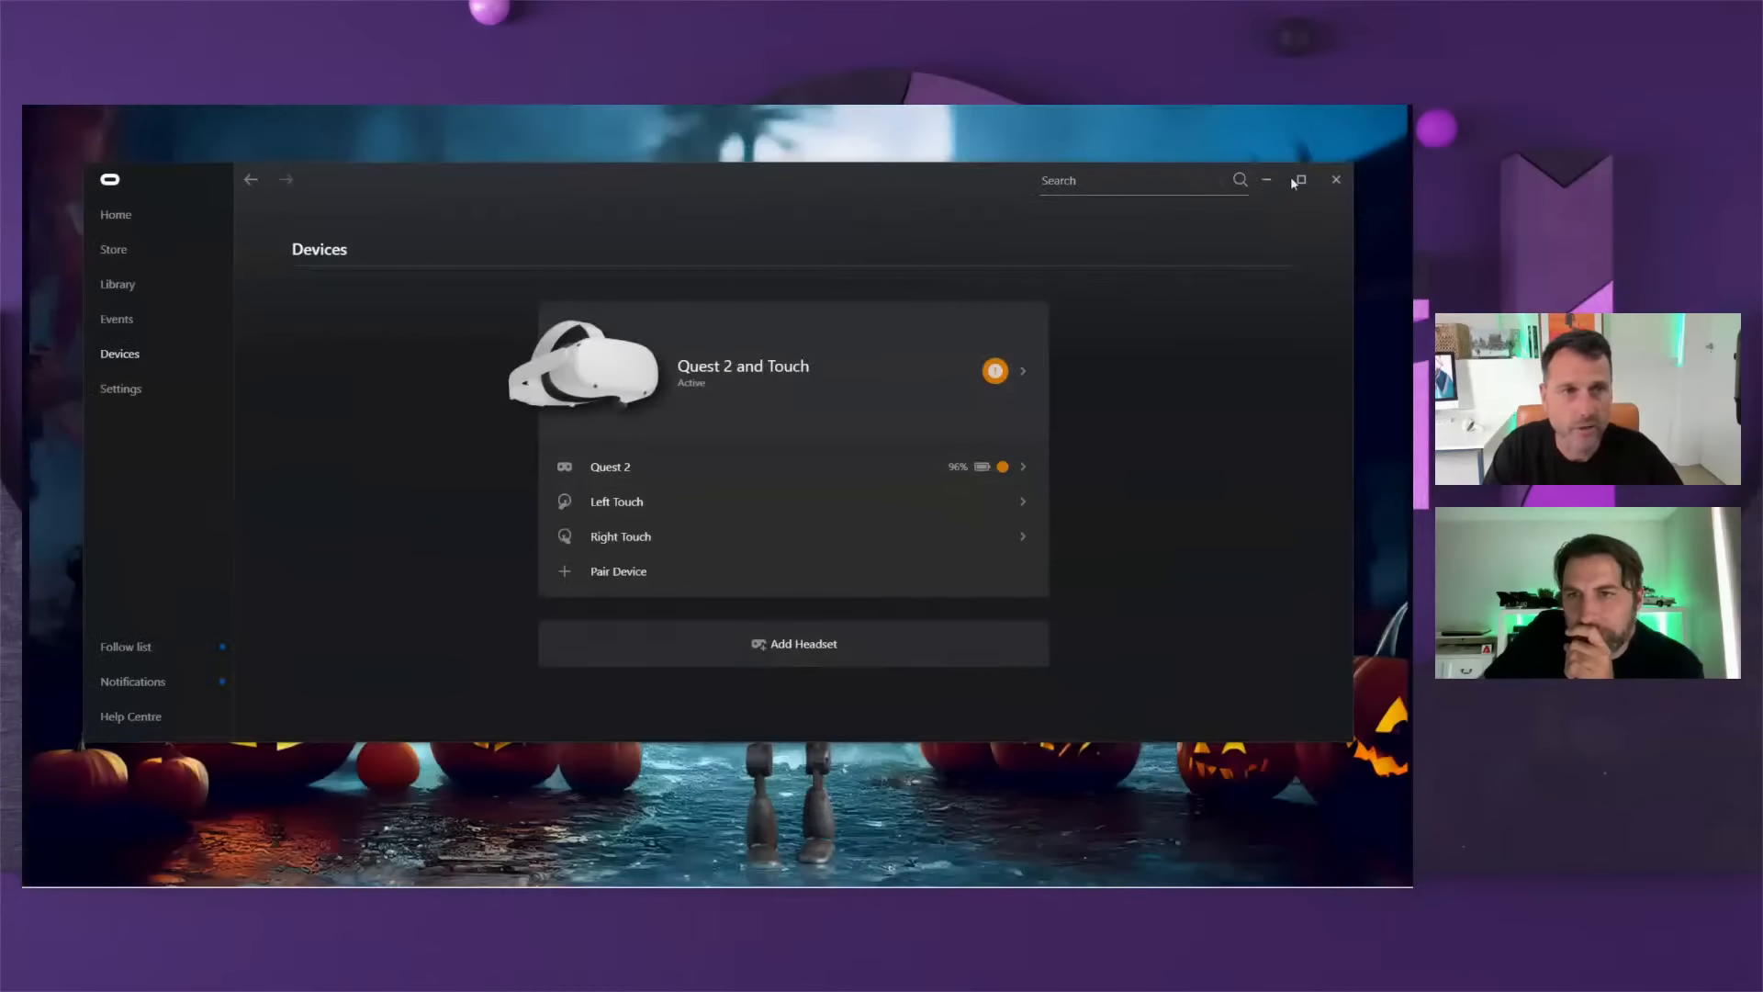
pyautogui.click(1267, 181)
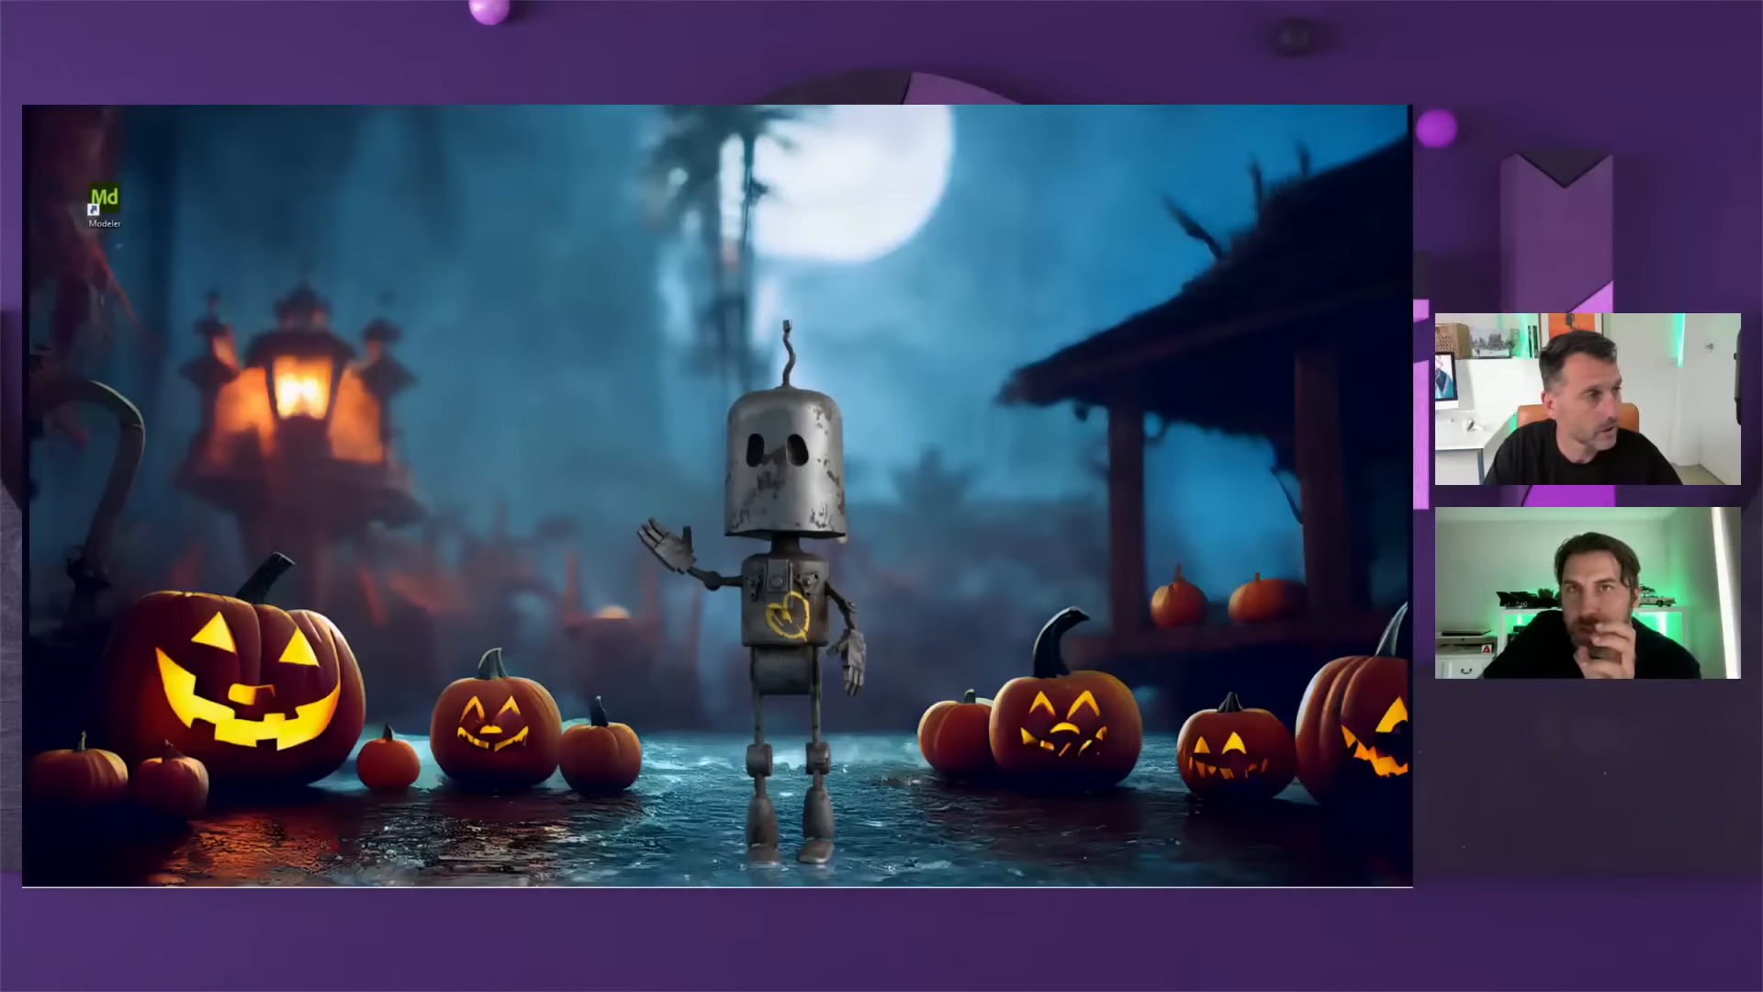
# - Bring the Substance 3D Painter window onto this screen, maximize it and open the recent robot project
pyautogui.moveTo(1412, 458); pyautogui.dragTo(663, 290)
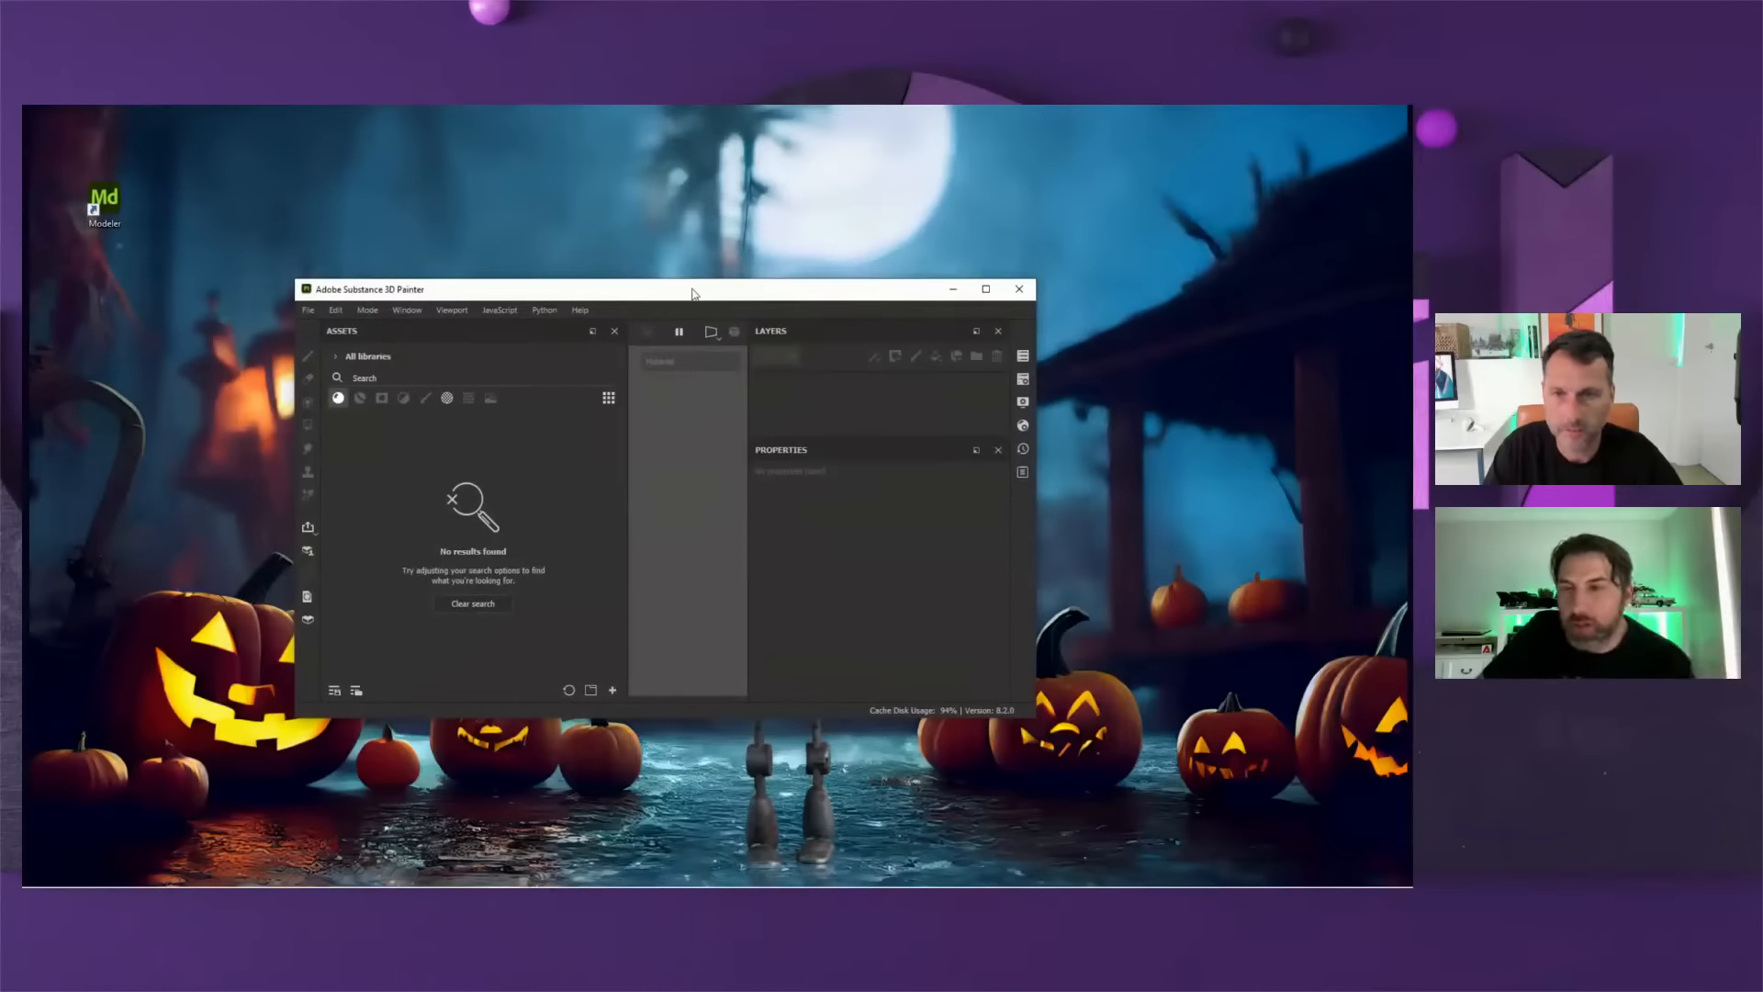
pyautogui.doubleClick(693, 290)
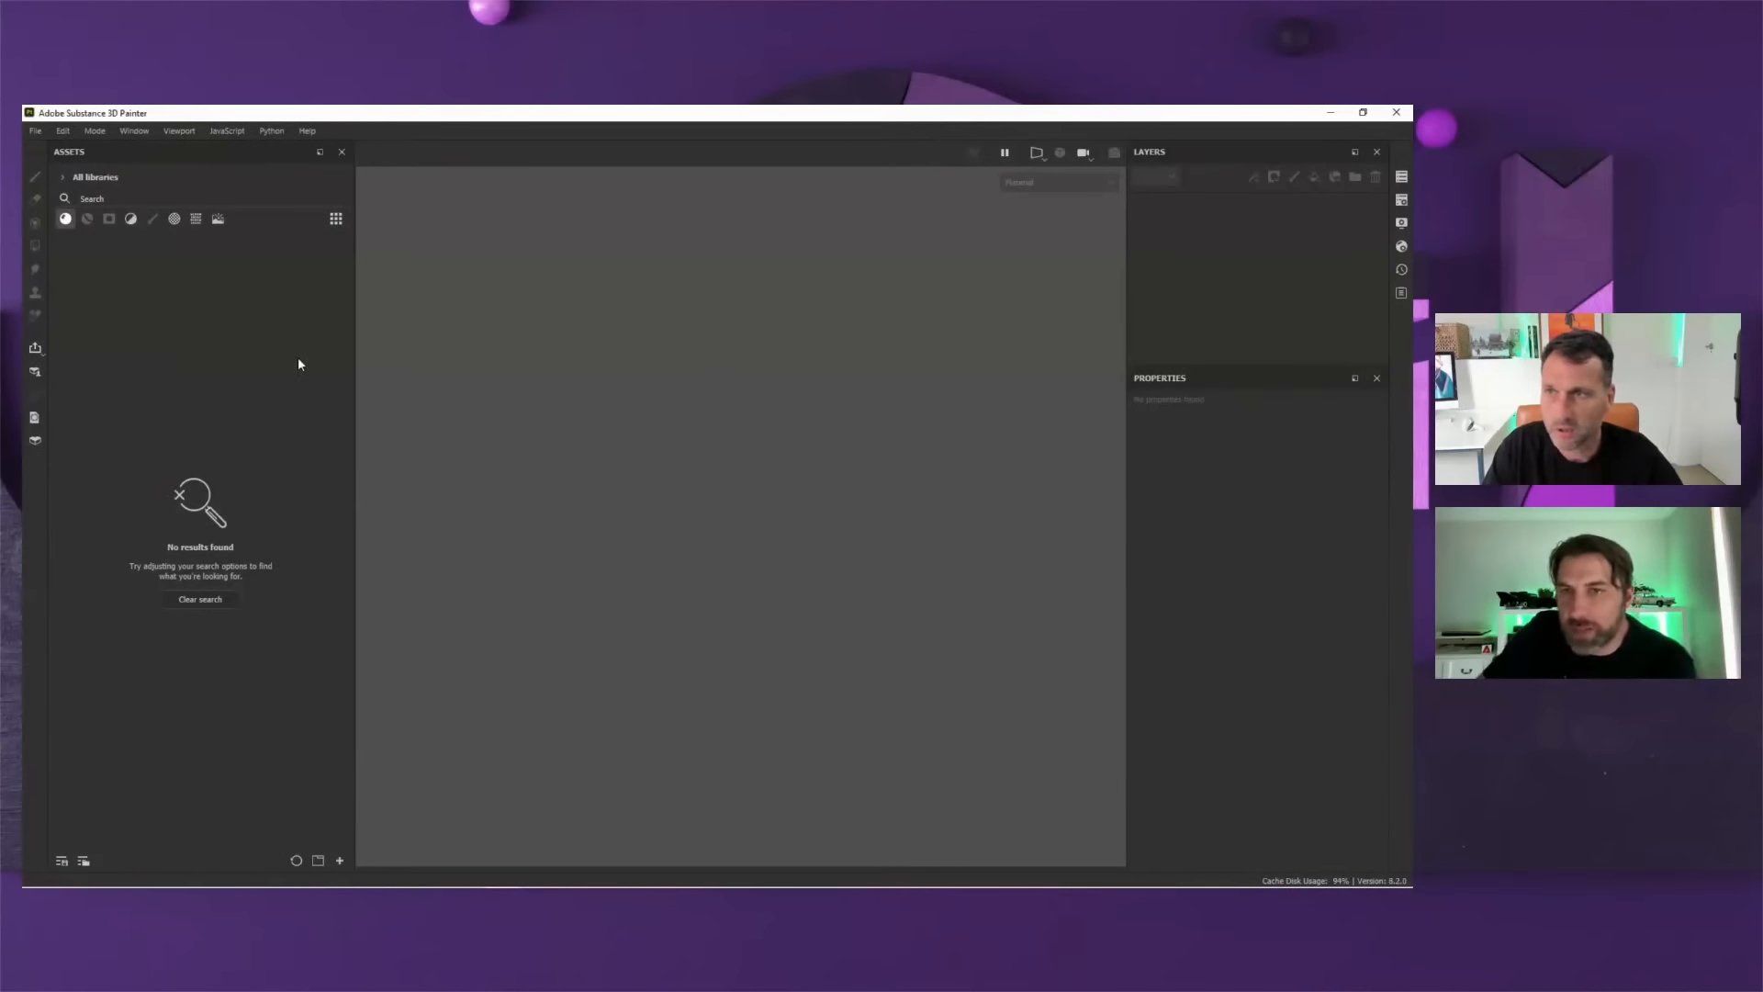
pyautogui.click(35, 132)
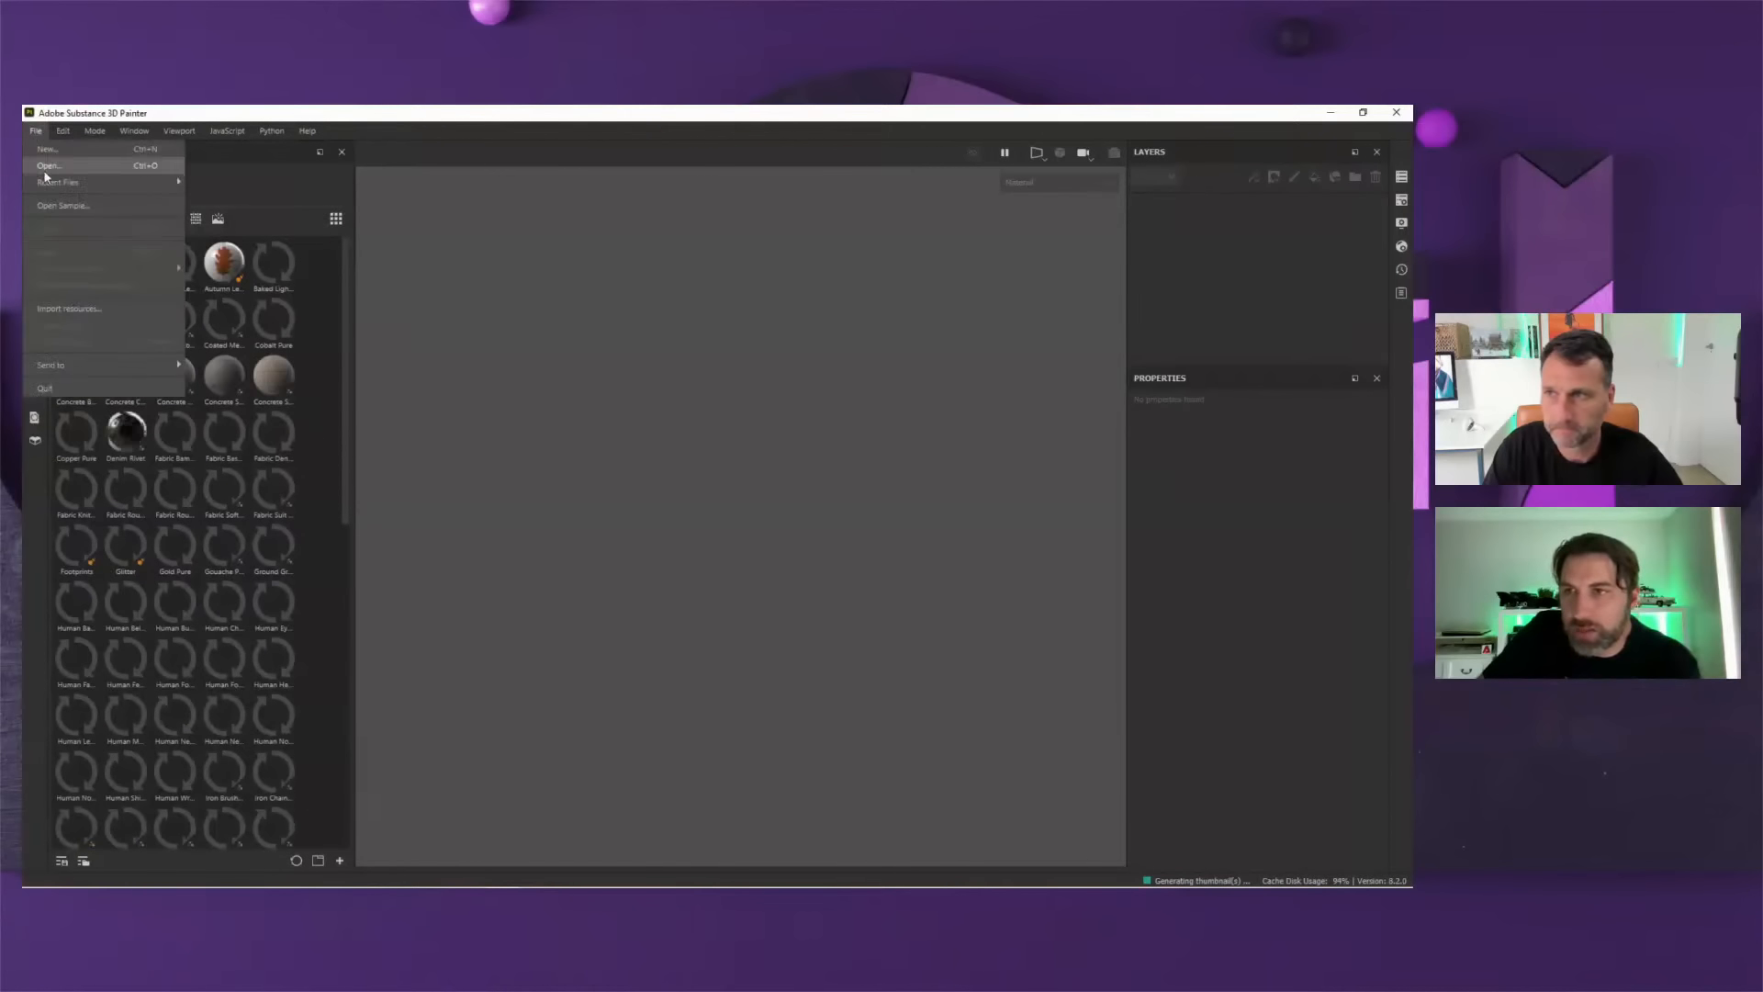
pyautogui.moveTo(67, 182)
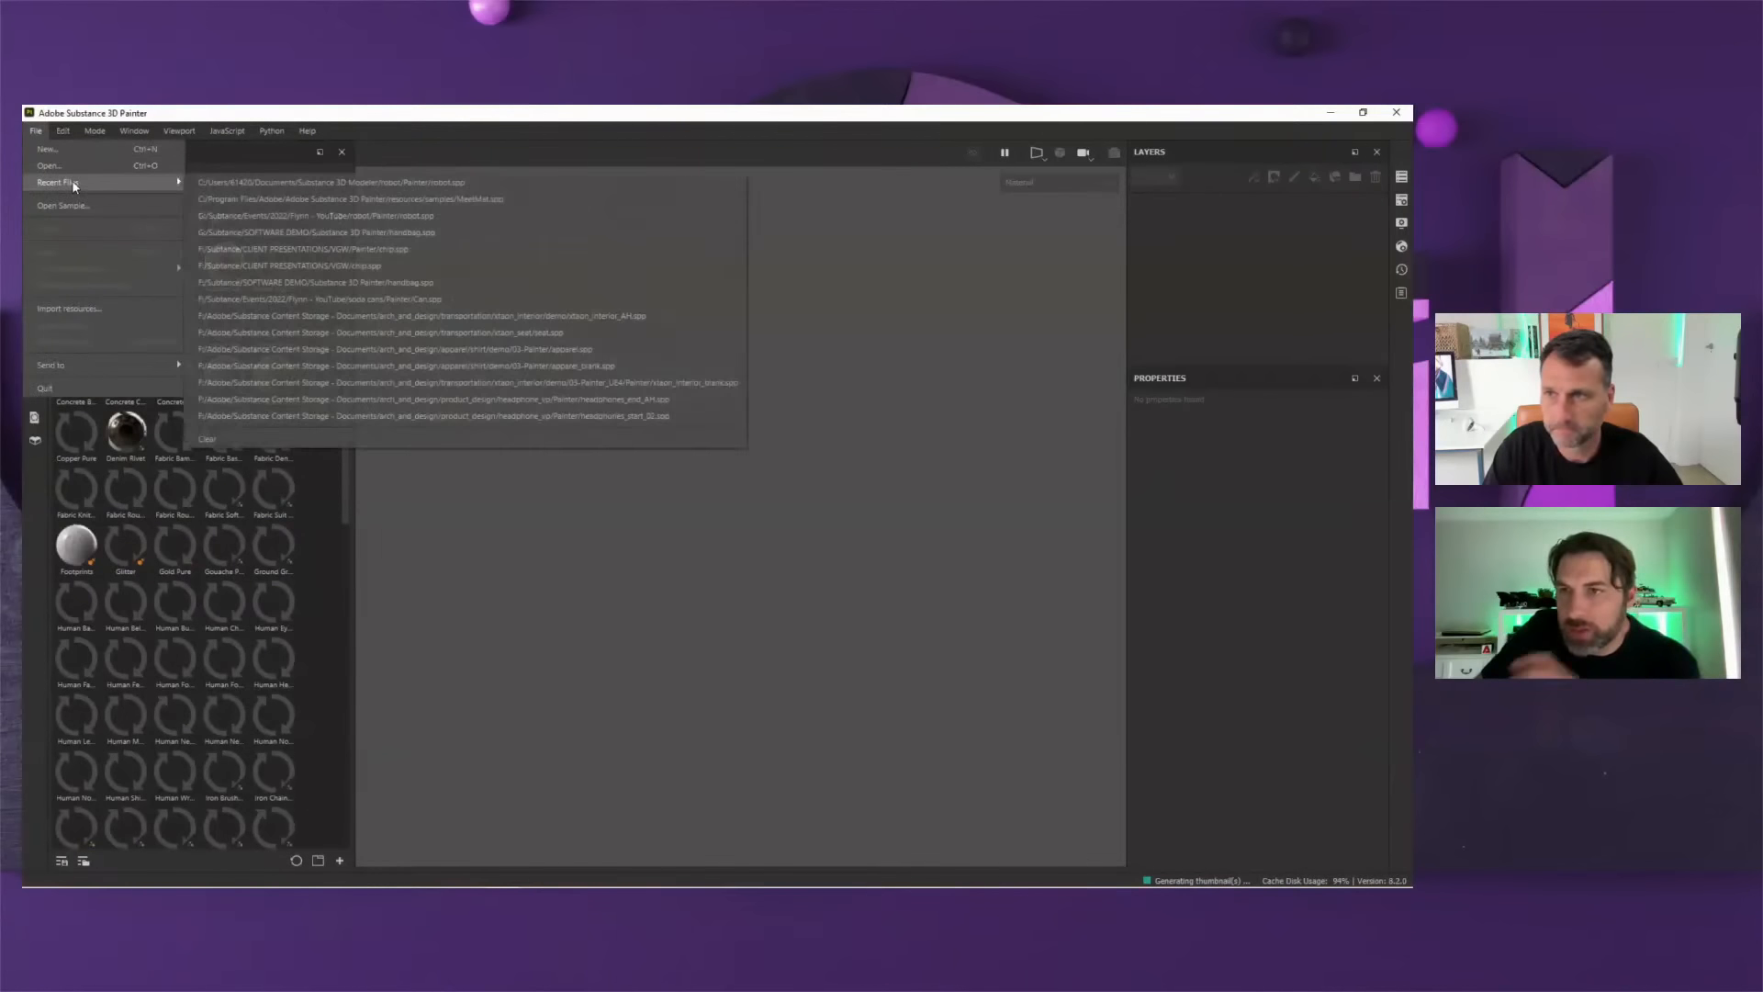
pyautogui.click(292, 186)
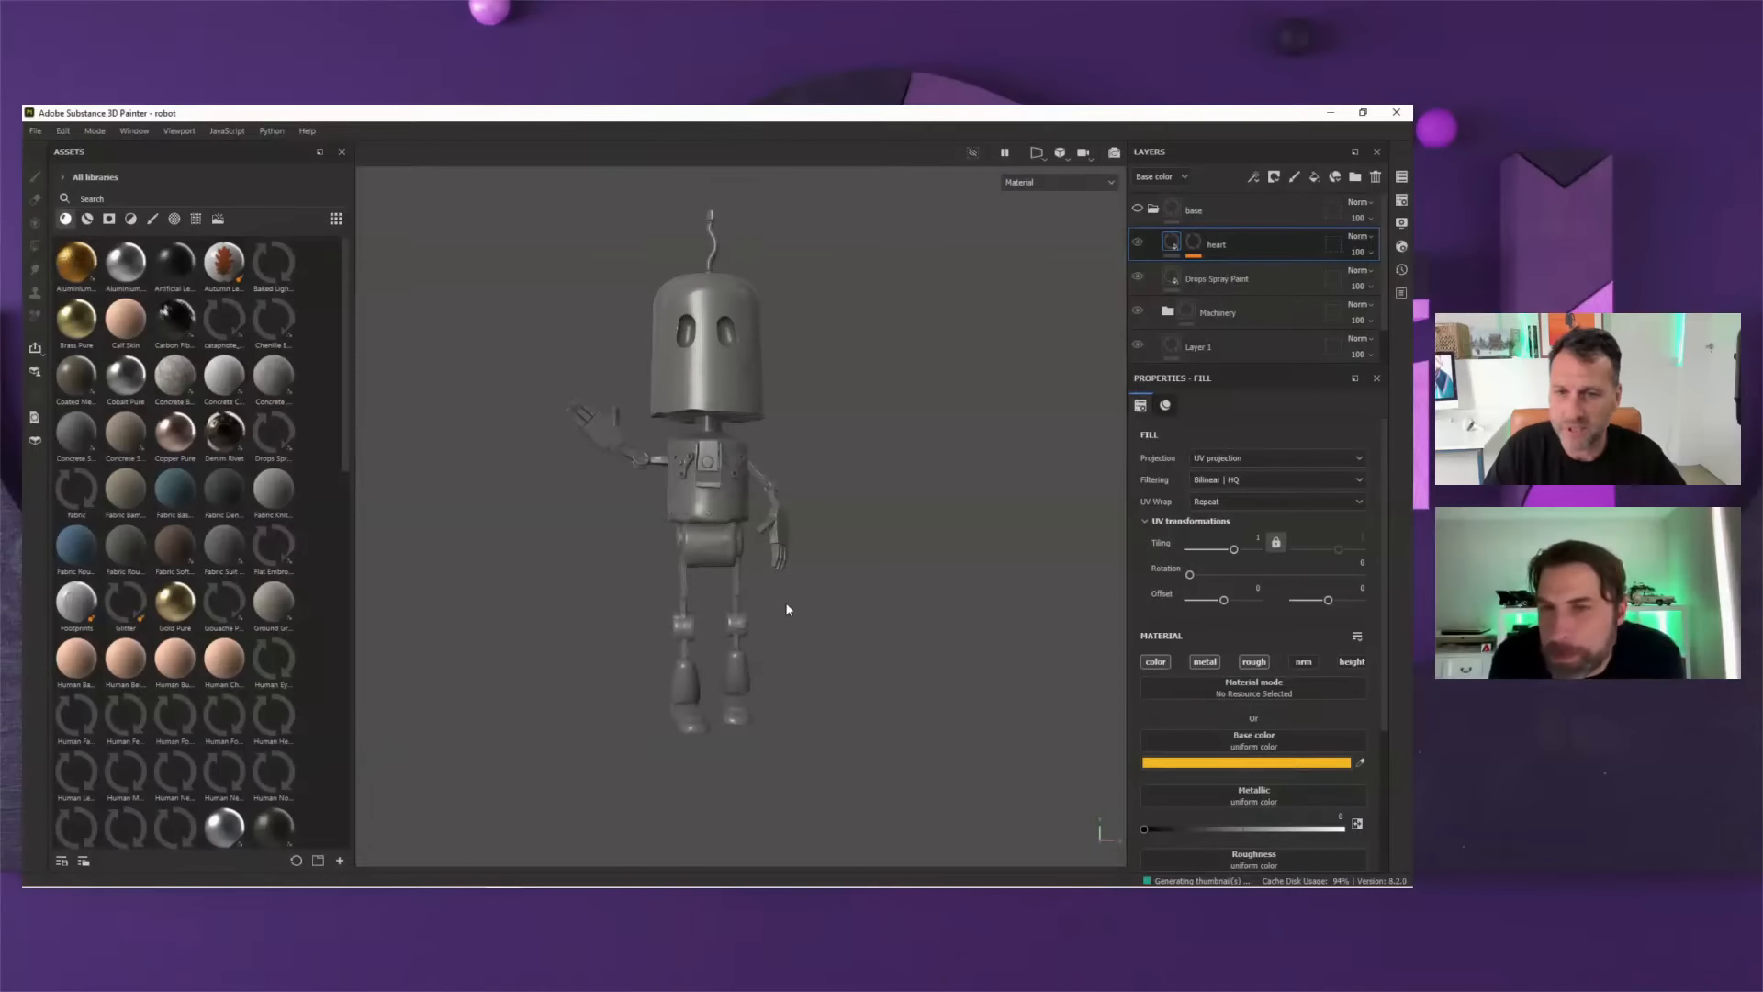
# - Collapse the hidden base folder in the layer stack of the robot project
pyautogui.keyDown('alt'); pyautogui.moveTo(785, 603); pyautogui.dragTo(737, 600); pyautogui.keyUp('alt')
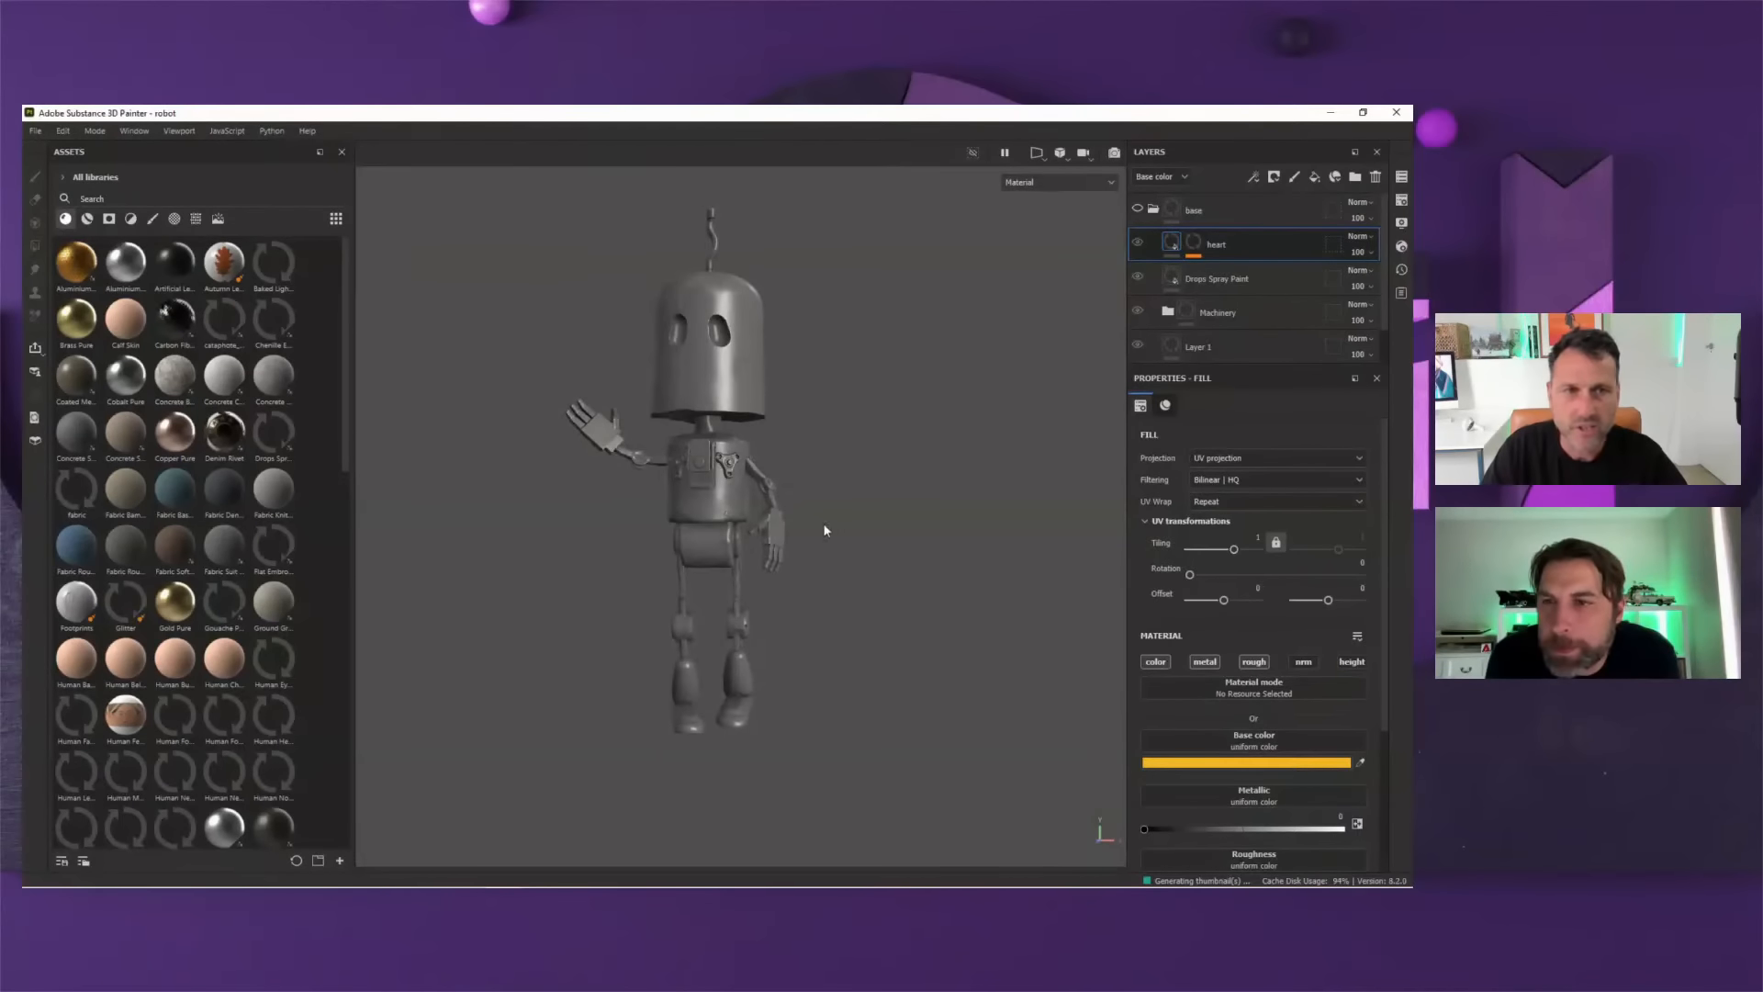
pyautogui.keyDown('alt'); pyautogui.moveTo(824, 524); pyautogui.dragTo(827, 541, button='middle'); pyautogui.keyUp('alt')
pyautogui.click(1155, 214)
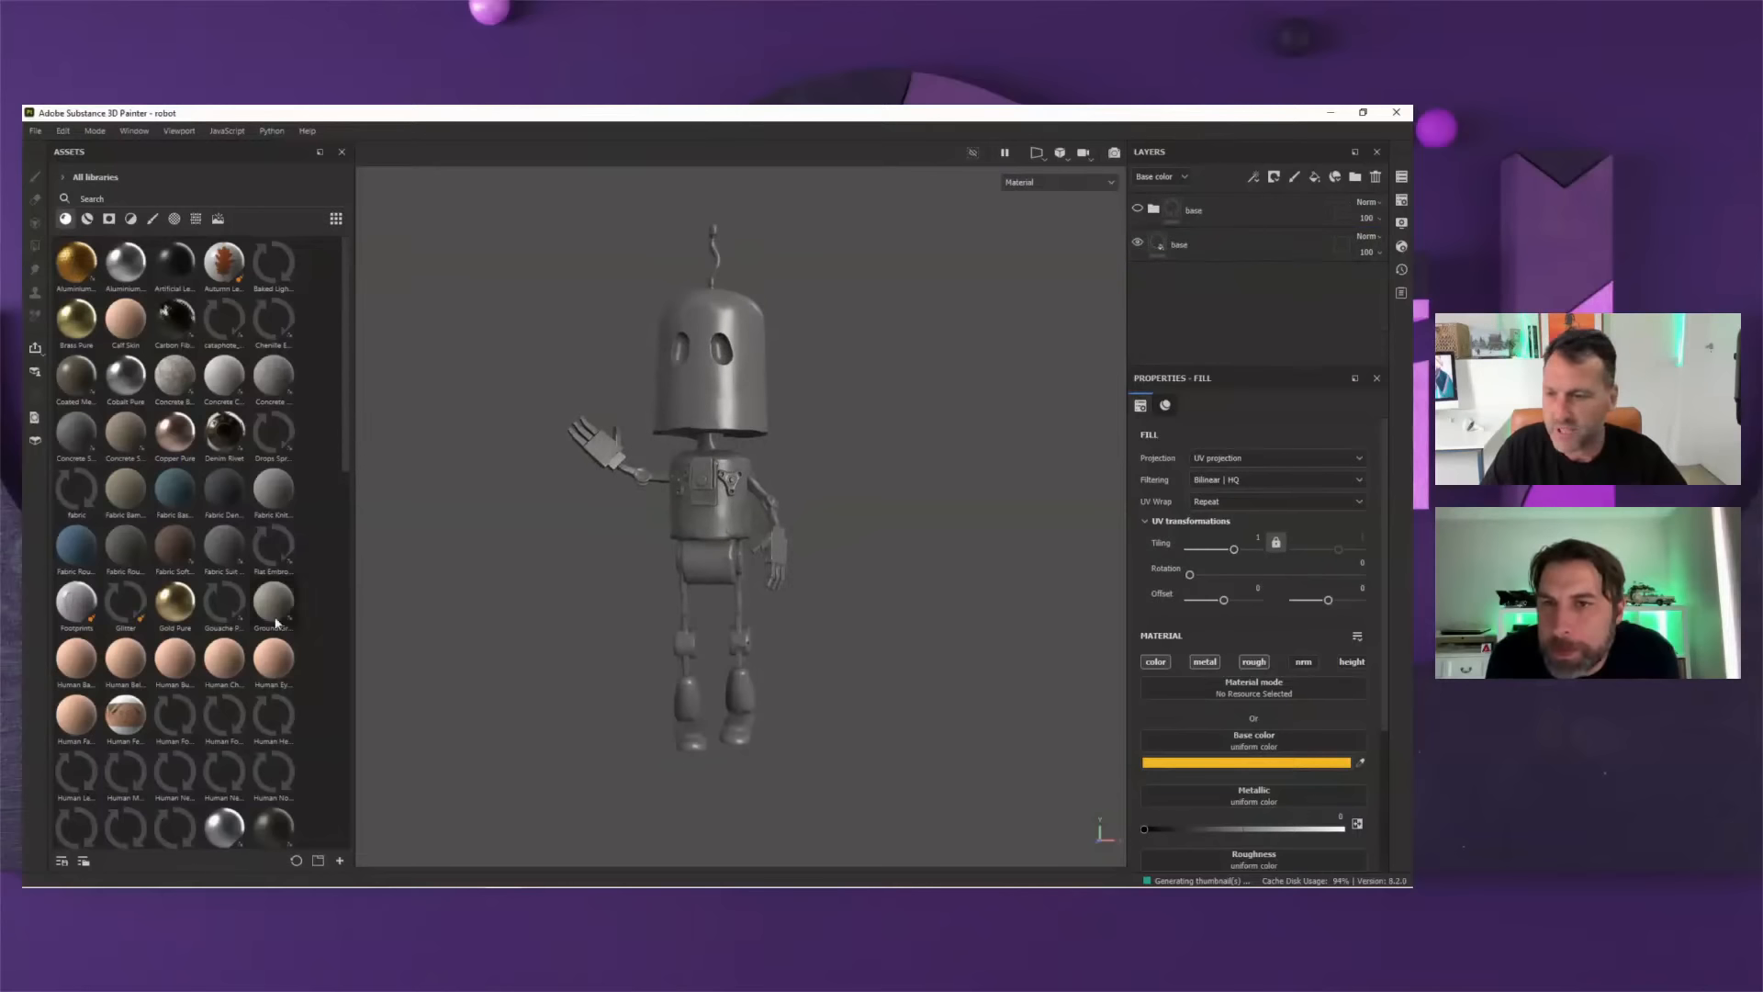
# - Cover the whole robot with the Gold Pure material, check its reflections, and undo the fill
pyautogui.moveTo(172, 615); pyautogui.dragTo(795, 519)
pyautogui.scroll(2, 804, 601)
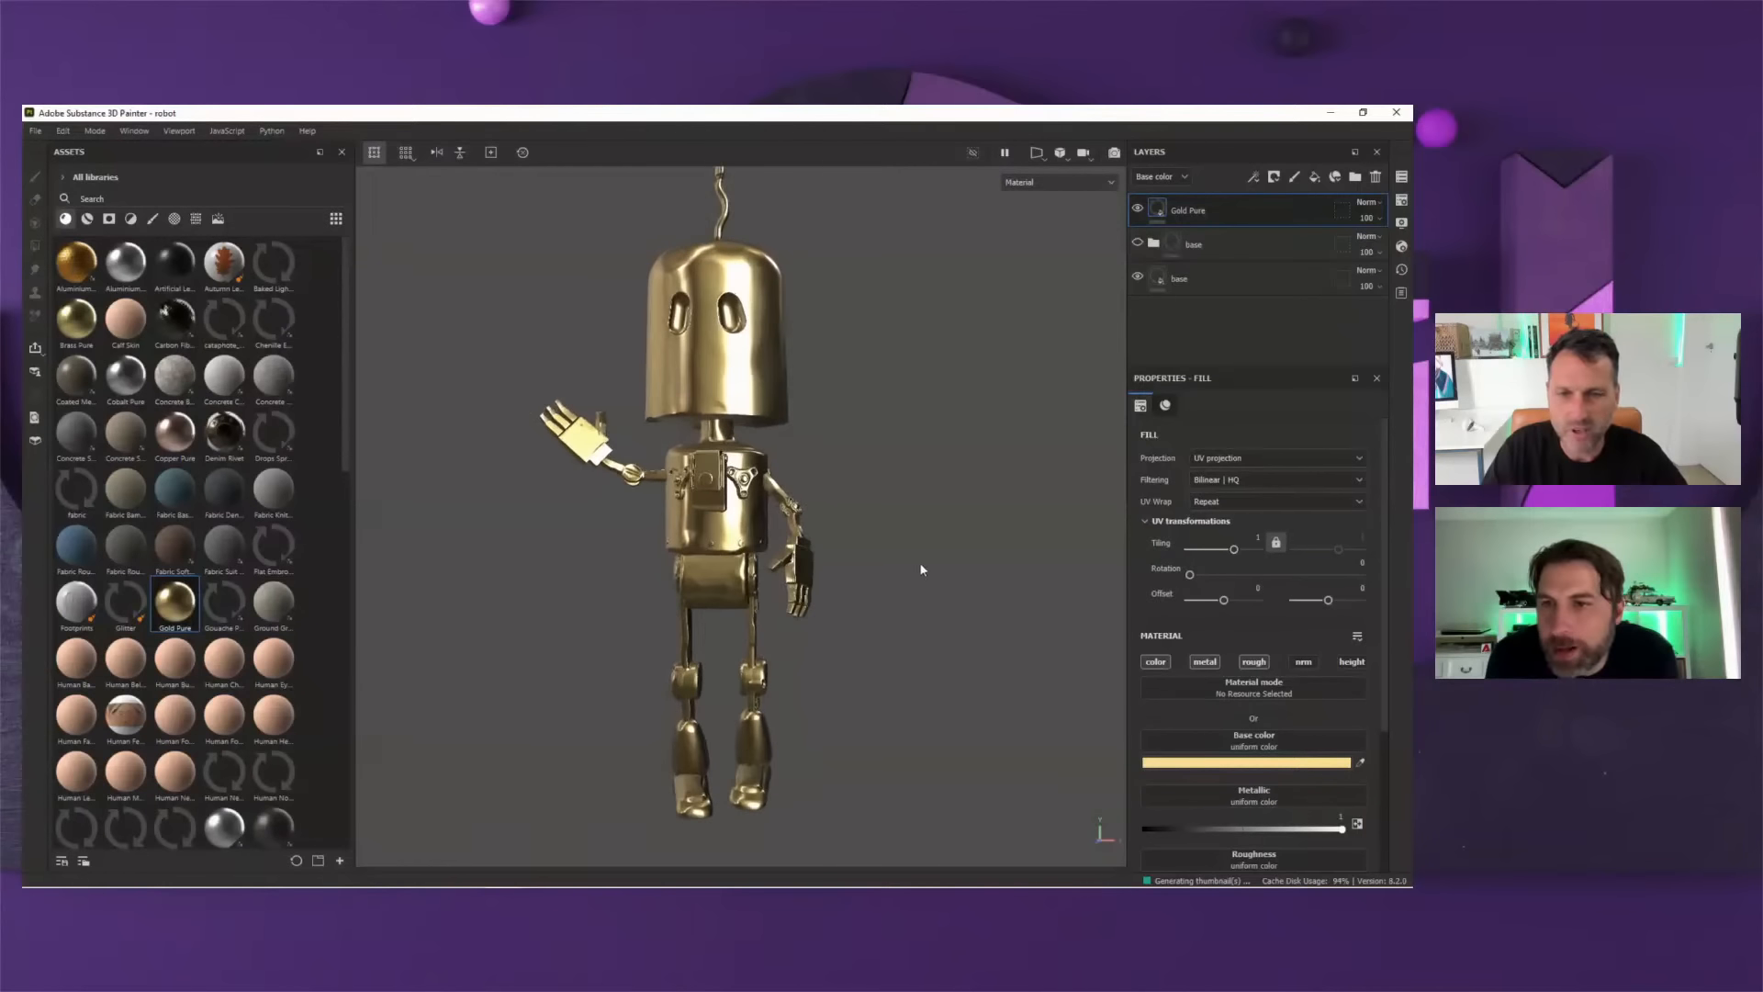
pyautogui.keyDown('shift'); pyautogui.moveTo(925, 567); pyautogui.dragTo(880, 585, button='right'); pyautogui.keyUp('shift')
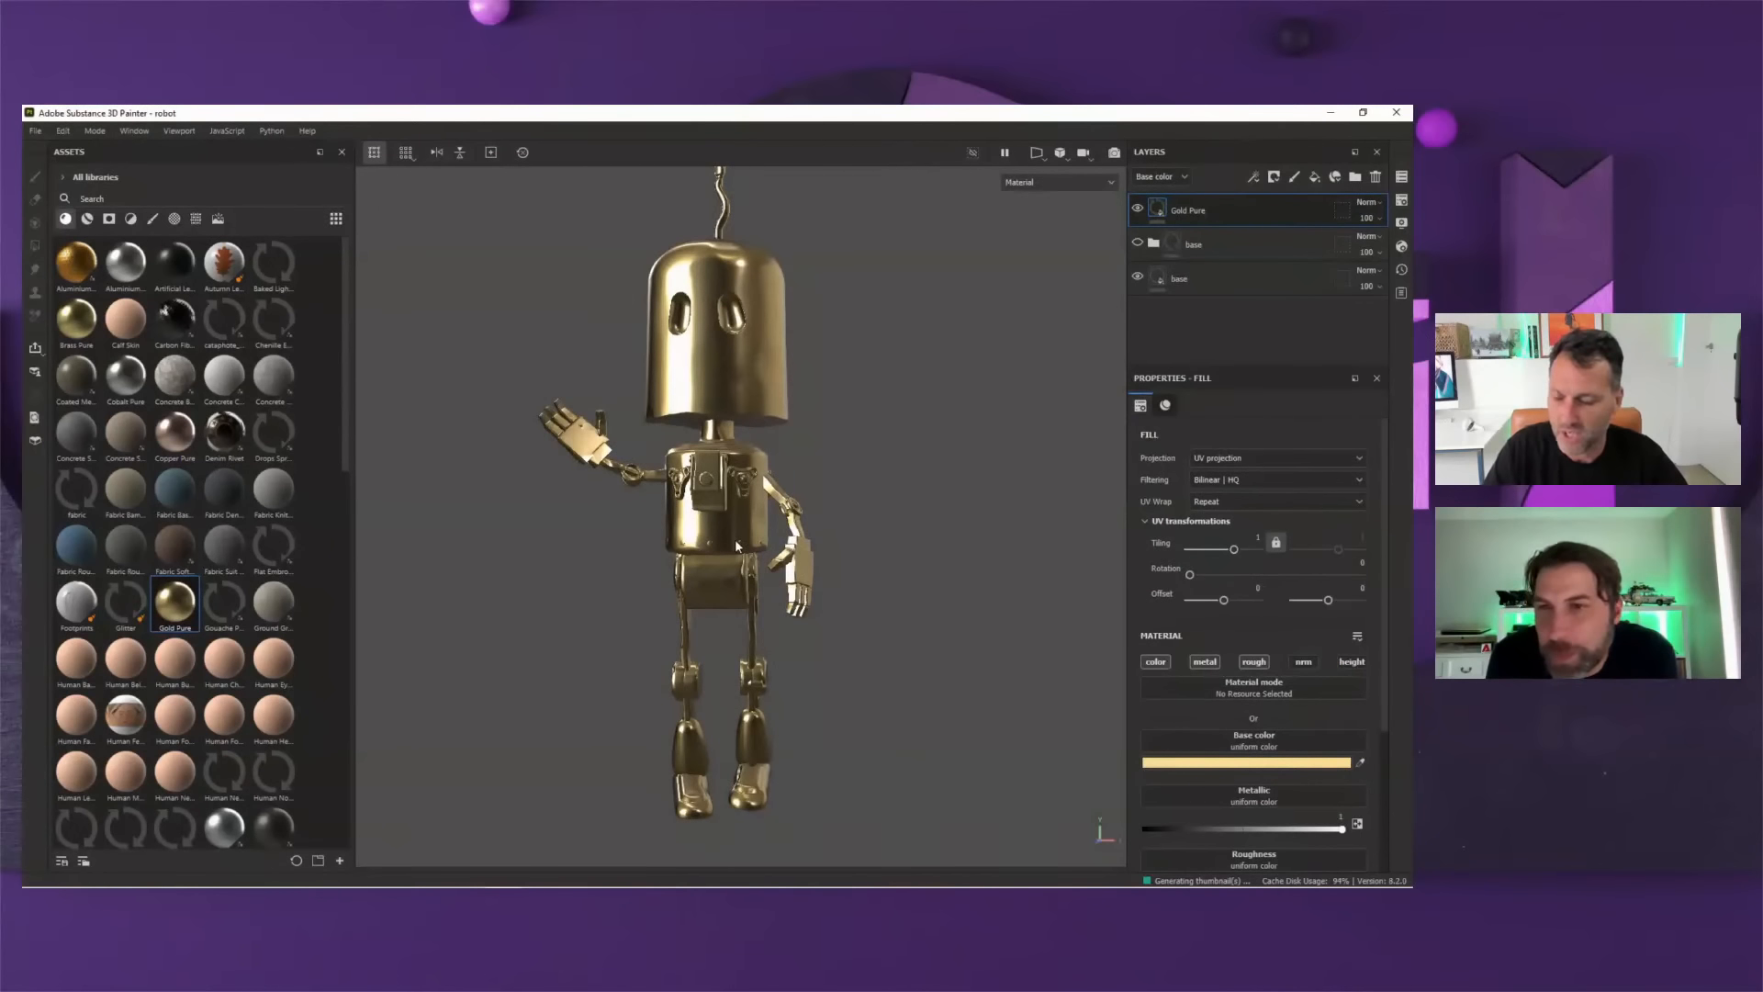
pyautogui.hotkey('ctrl', 'z')
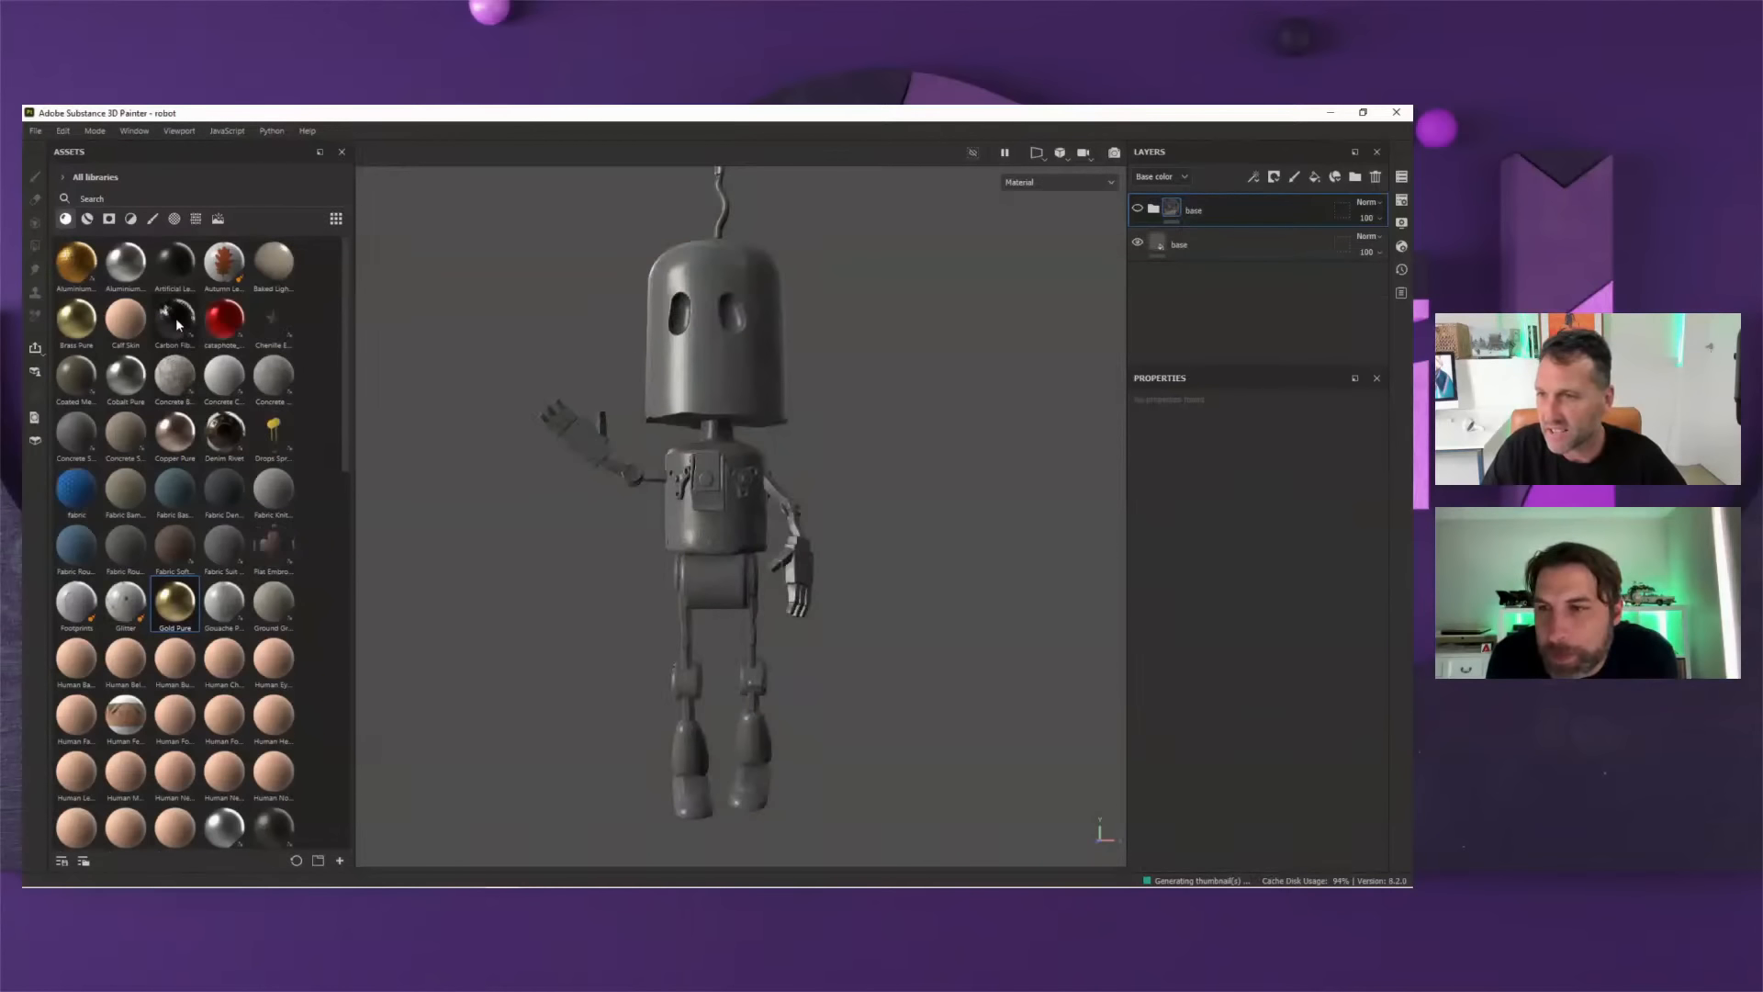
# - Cover the robot with the Carbon Fiber material and set its UV tiling first to 7 and finally to 10
pyautogui.moveTo(172, 349); pyautogui.dragTo(804, 472)
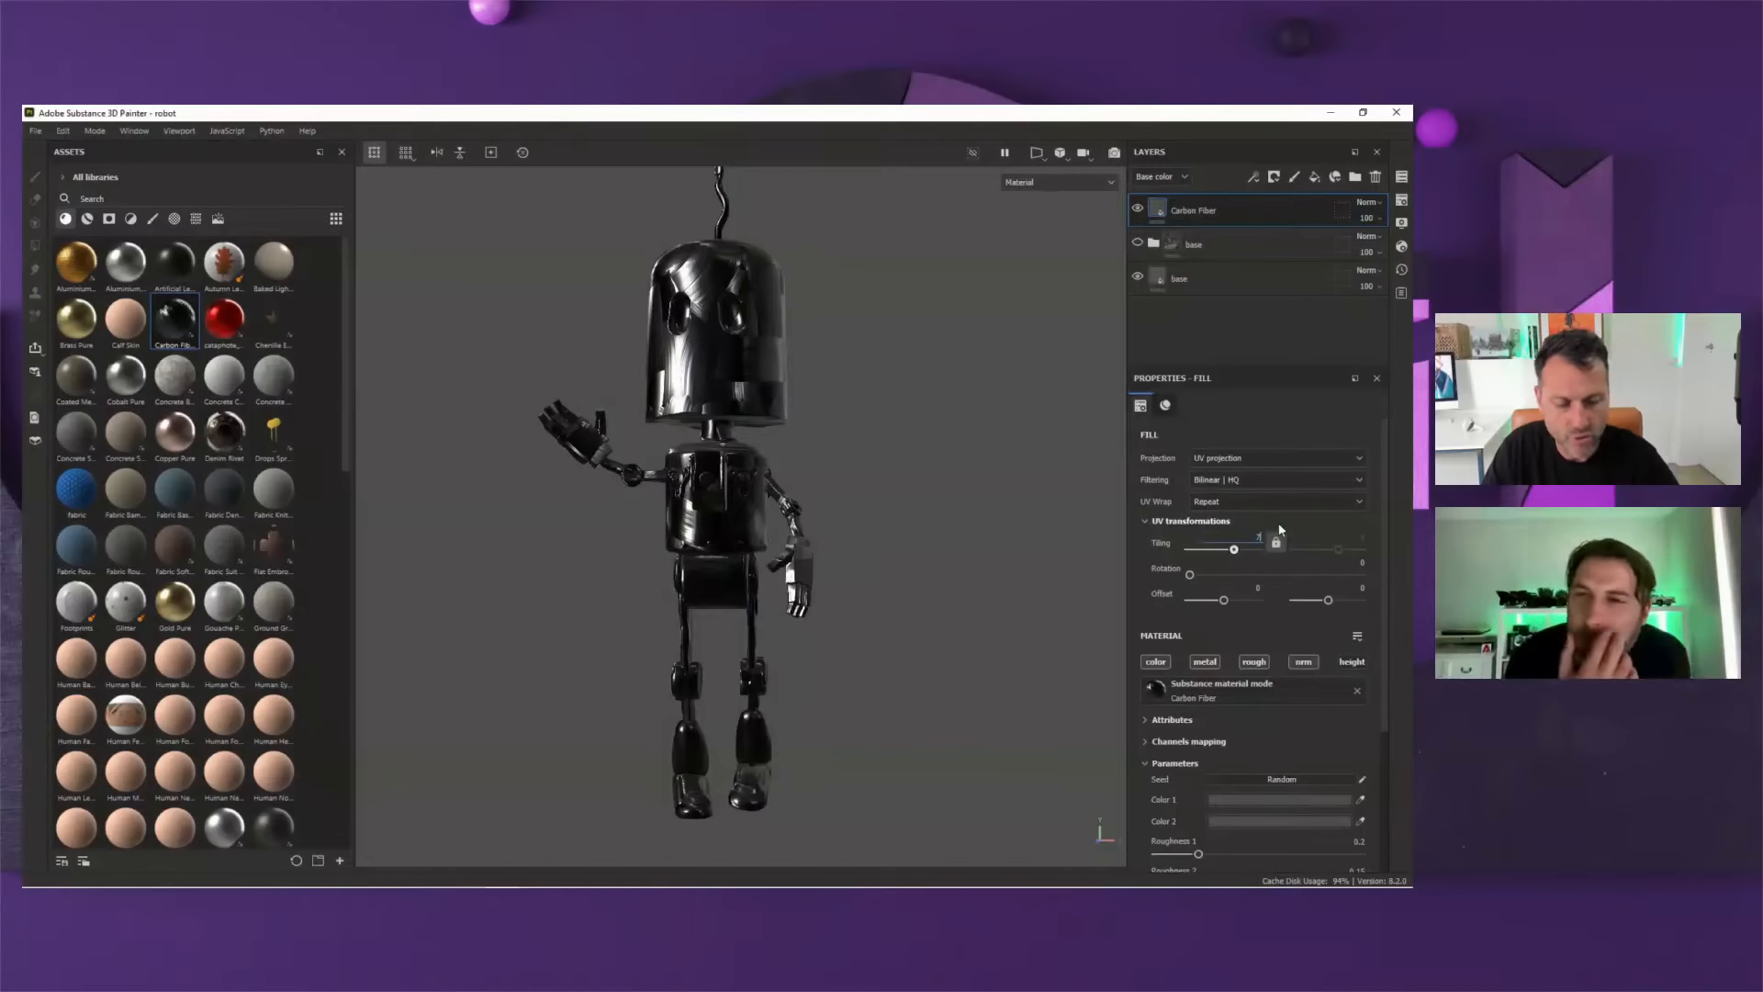
pyautogui.press('Return')
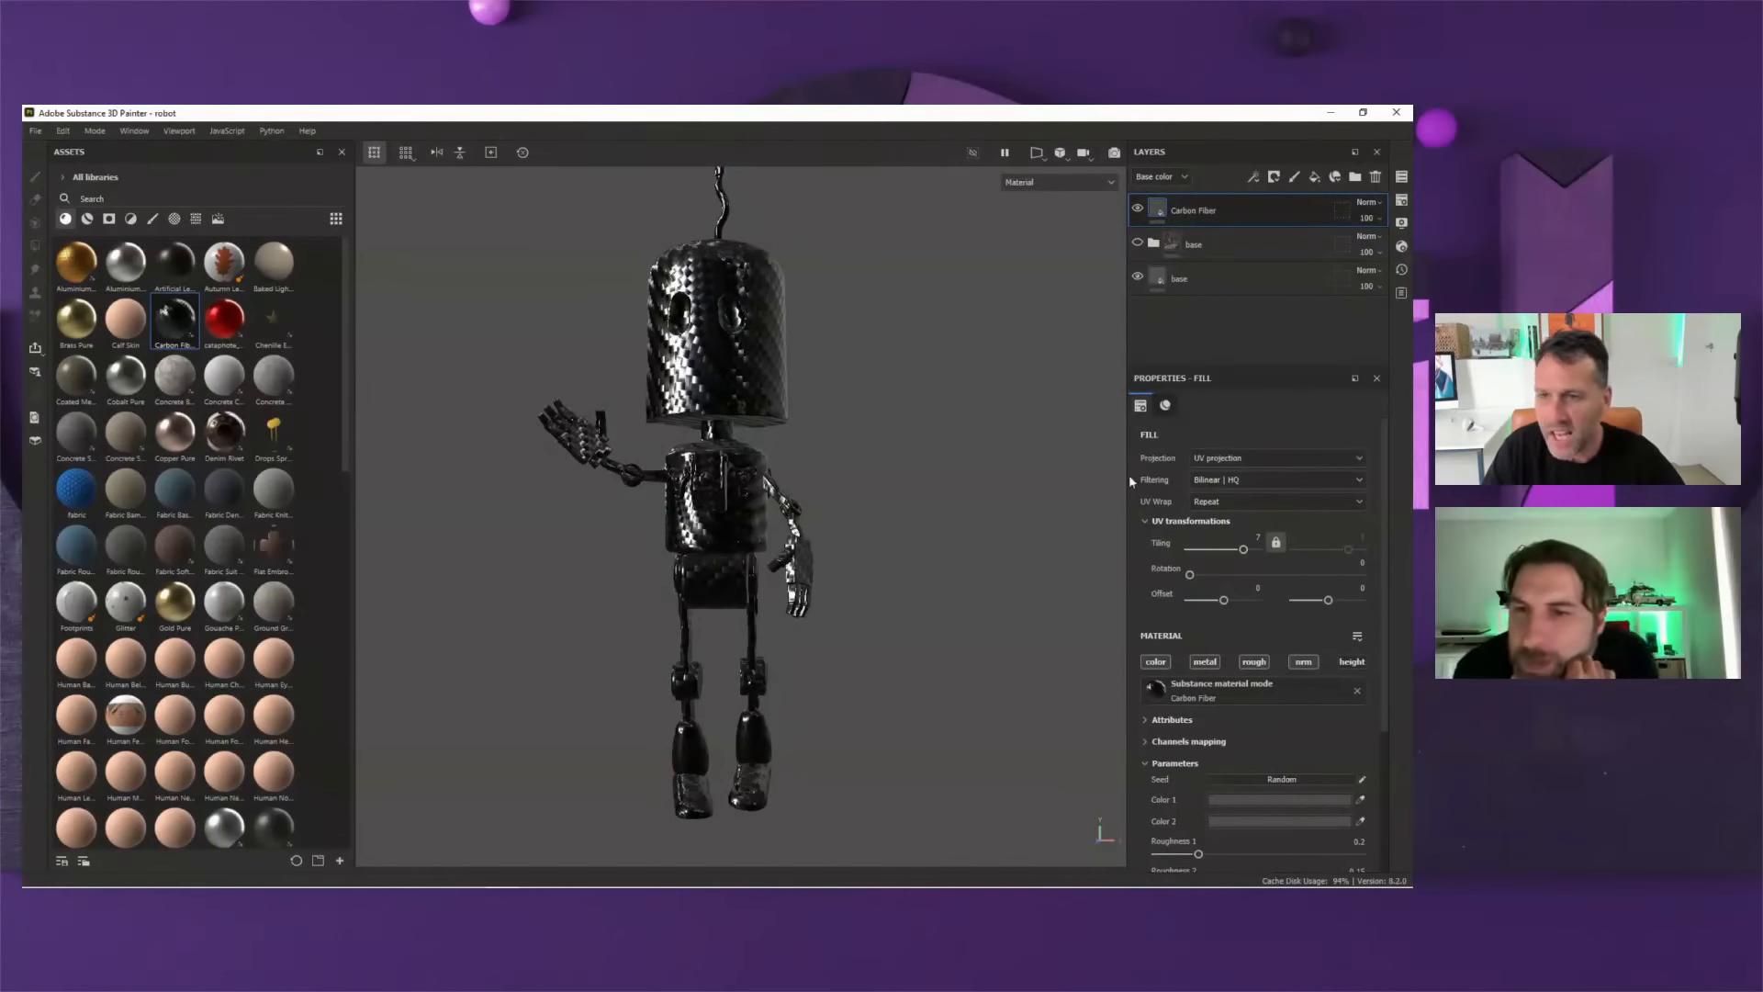
pyautogui.click(1258, 537)
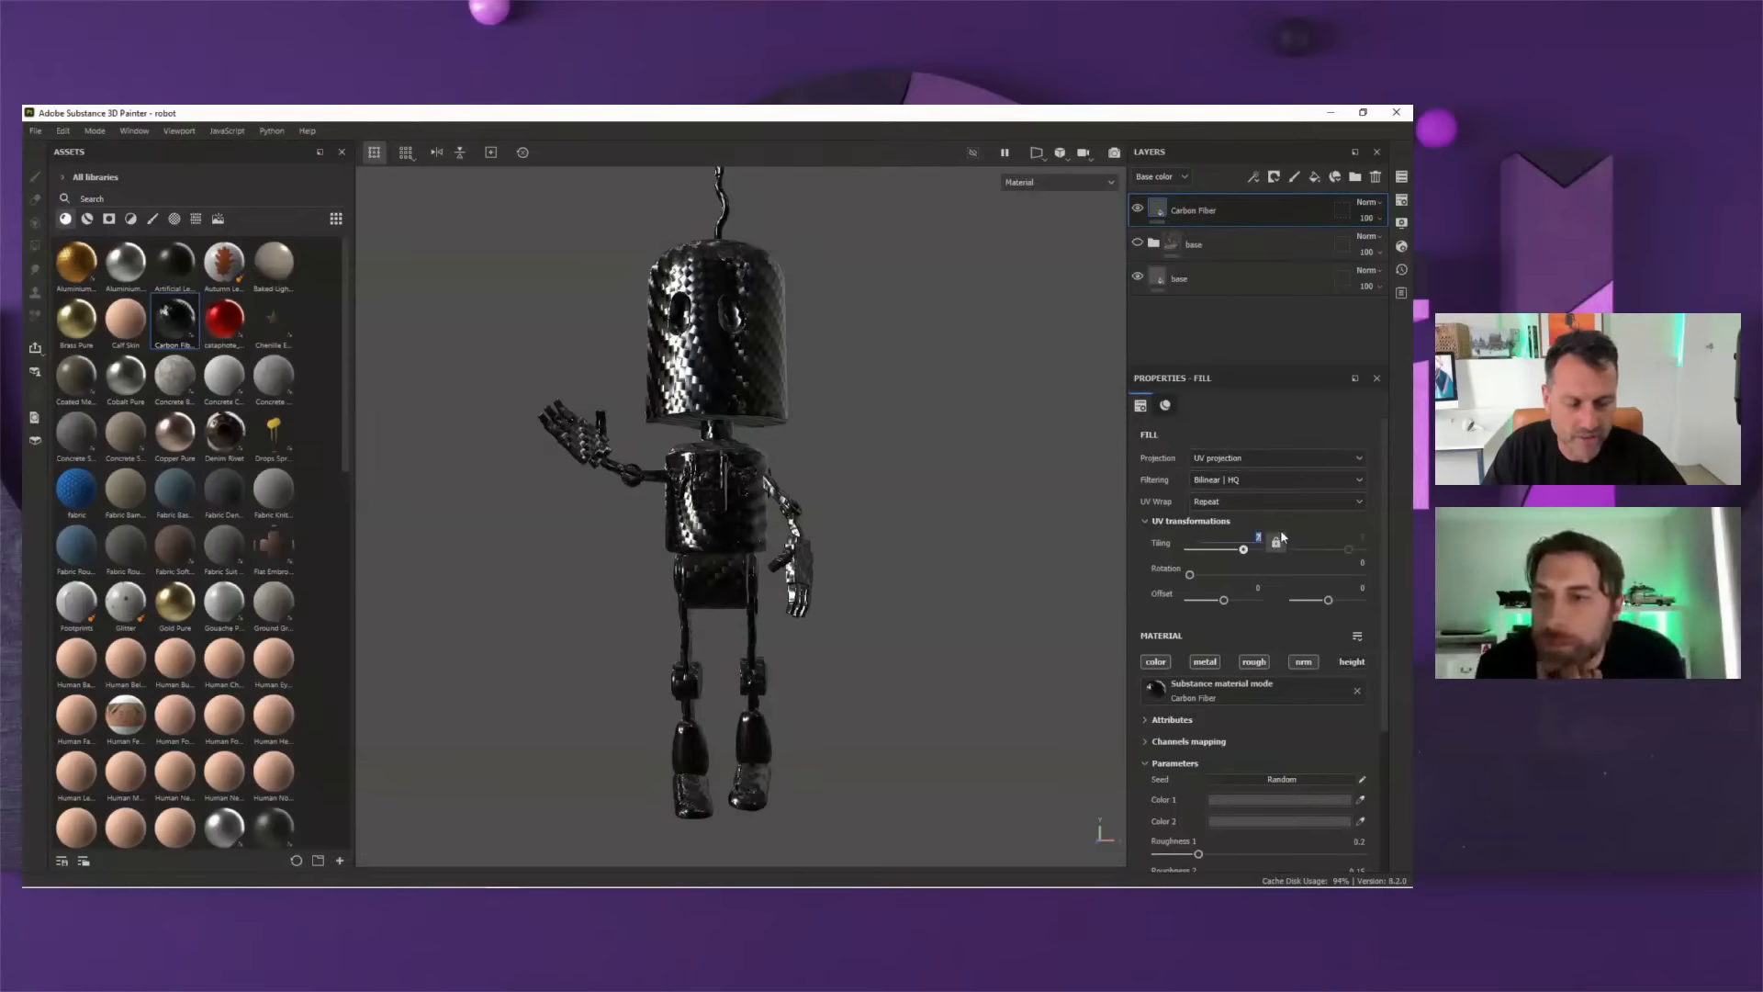
pyautogui.write('10')
pyautogui.press('Return')
# - Inspect the carbon fiber weave from several angles and under rotated lighting, and delete the Carbon Fiber layer
pyautogui.keyDown('alt'); pyautogui.moveTo(850, 562); pyautogui.dragTo(913, 579); pyautogui.keyUp('alt')
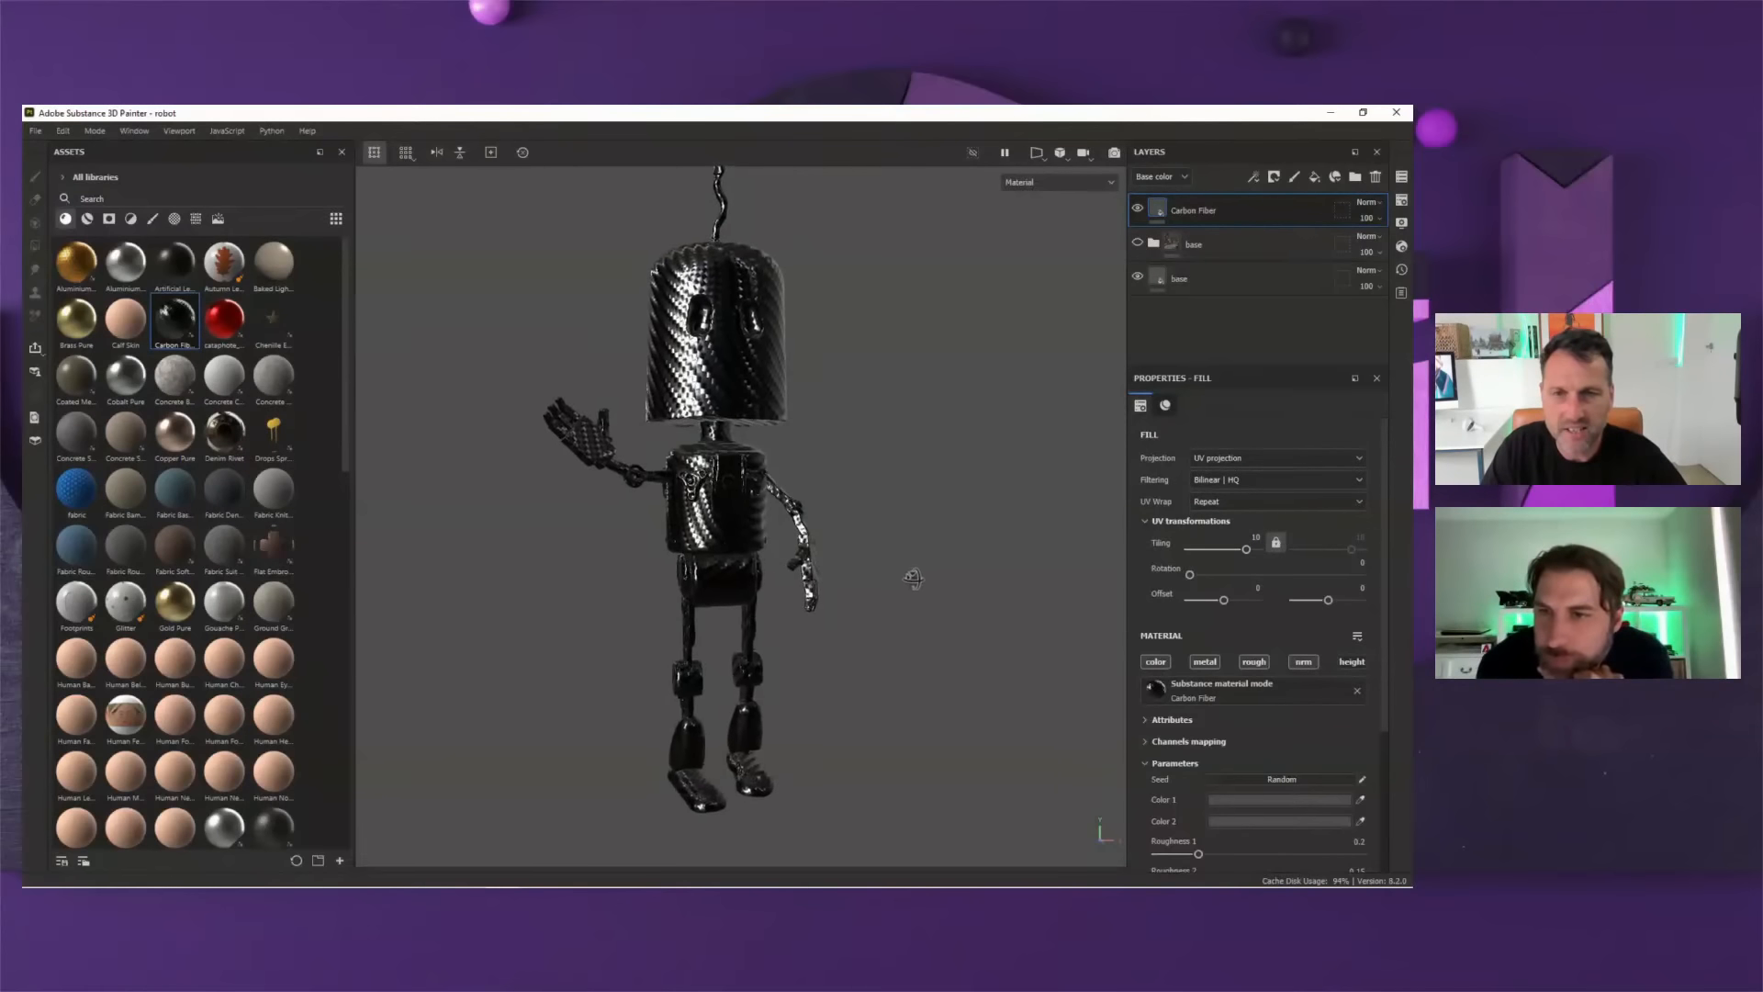
pyautogui.moveTo(913, 578)
pyautogui.keyDown('shift'); pyautogui.mouseDown(button='right')
pyautogui.moveTo(810, 555)
pyautogui.moveTo(925, 548)
pyautogui.moveTo(823, 552)
pyautogui.moveTo(884, 590)
pyautogui.mouseUp(button='right'); pyautogui.keyUp('shift')
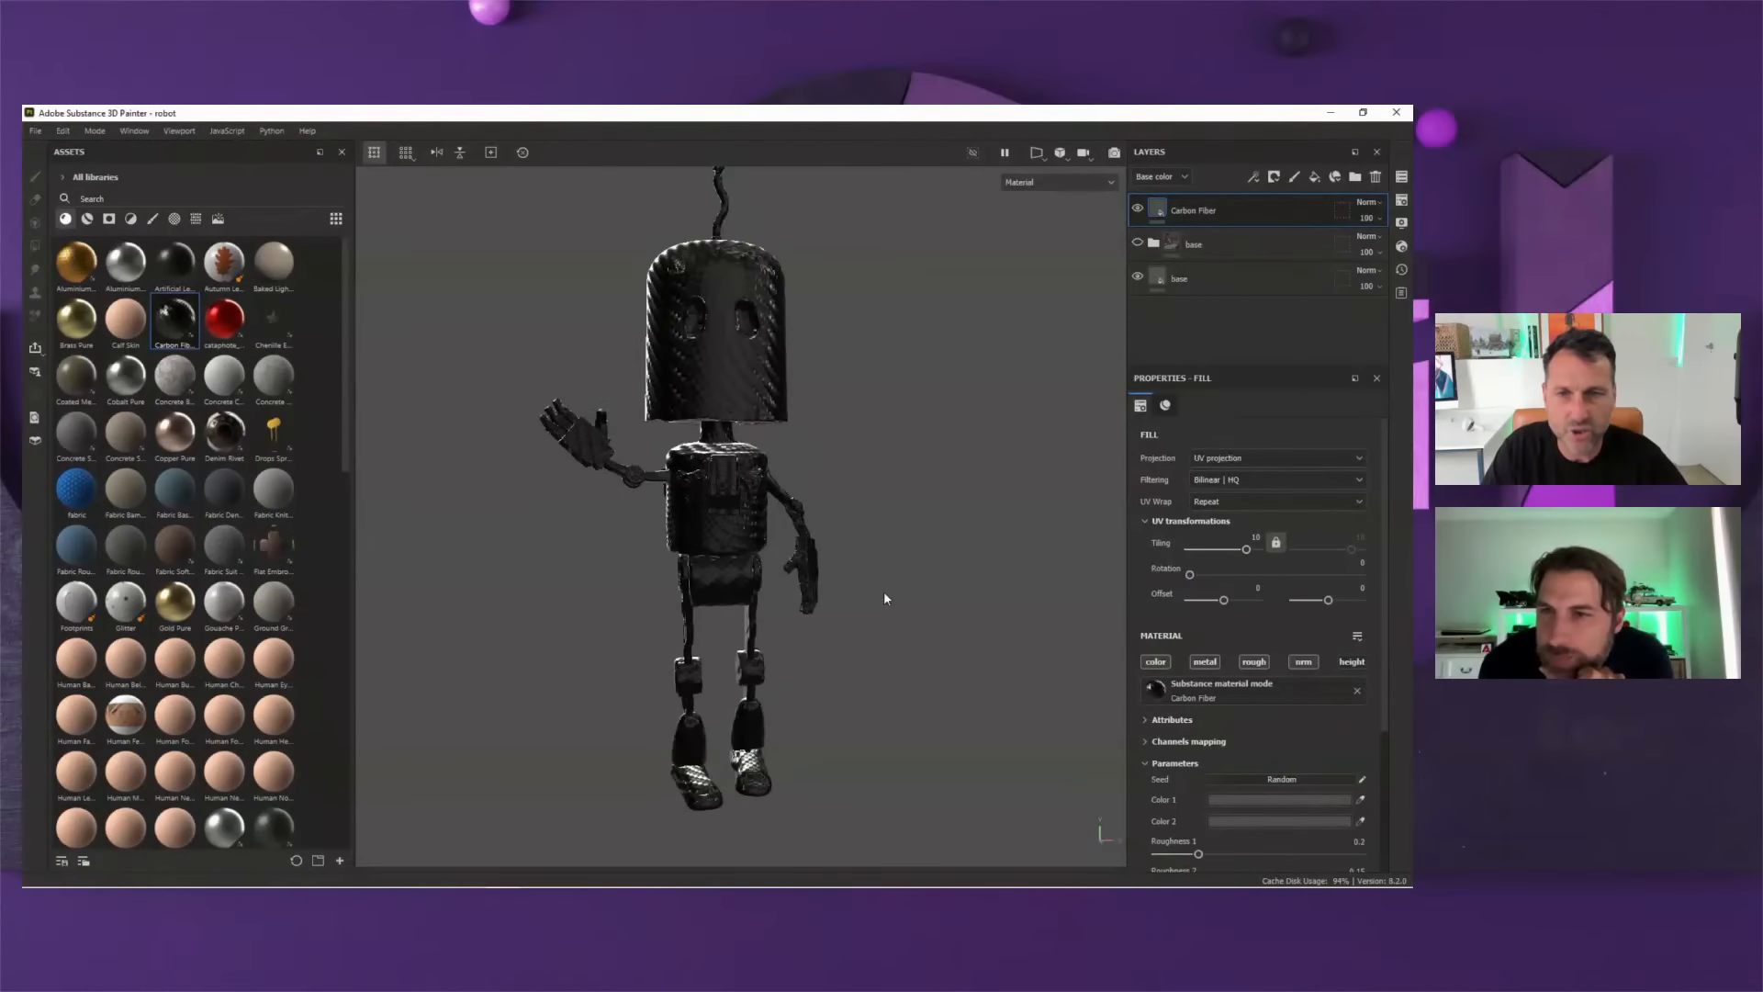
pyautogui.keyDown('alt'); pyautogui.moveTo(883, 591); pyautogui.dragTo(847, 598); pyautogui.keyUp('alt')
pyautogui.keyDown('alt'); pyautogui.moveTo(740, 406); pyautogui.dragTo(800, 441); pyautogui.keyUp('alt')
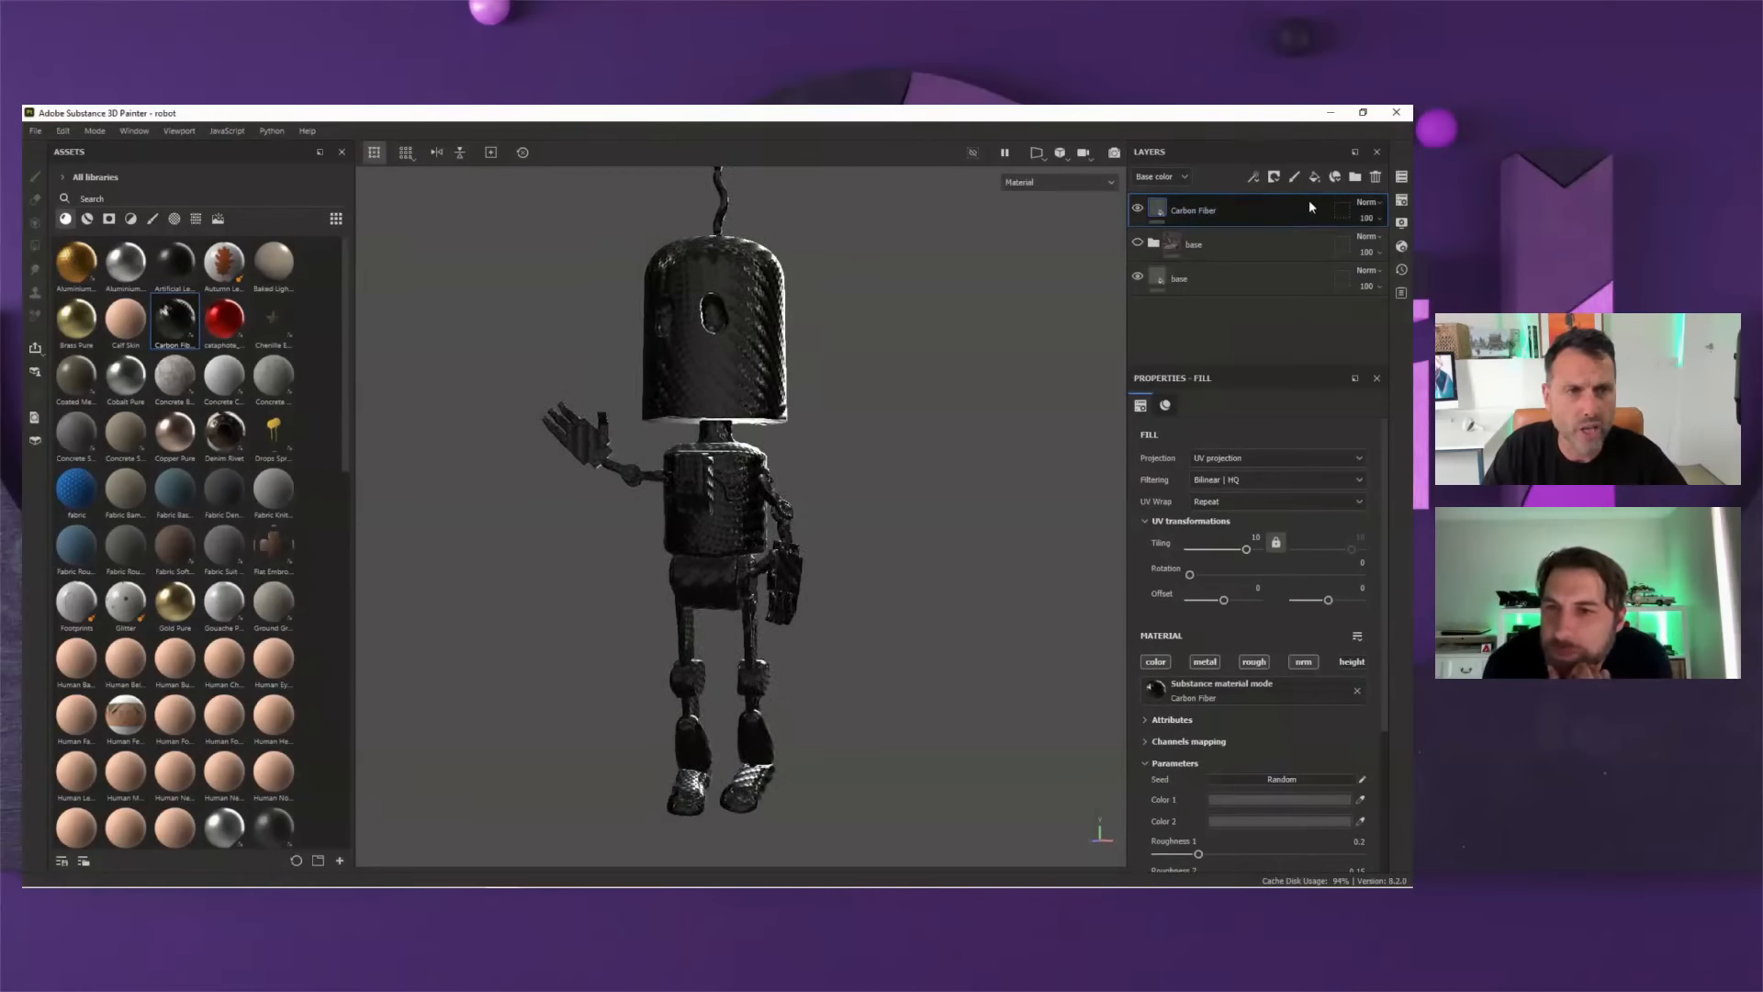
pyautogui.press('Delete')
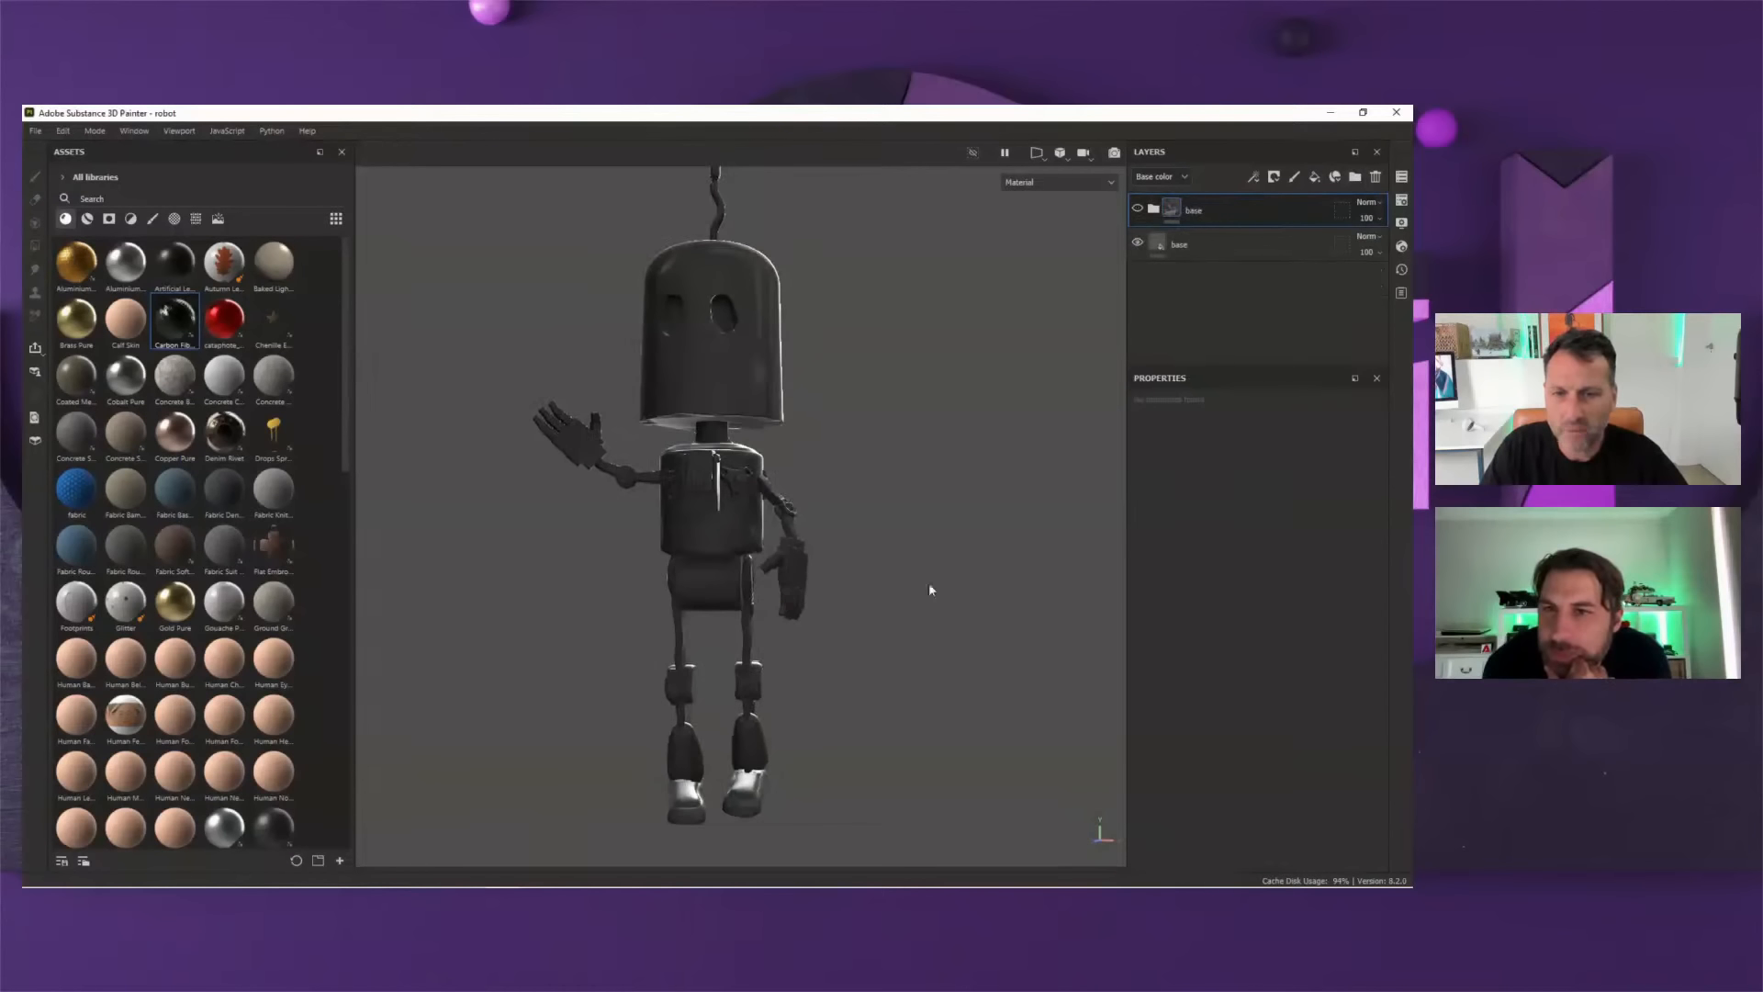
pyautogui.keyDown('alt'); pyautogui.moveTo(929, 586); pyautogui.dragTo(837, 597); pyautogui.keyUp('alt')
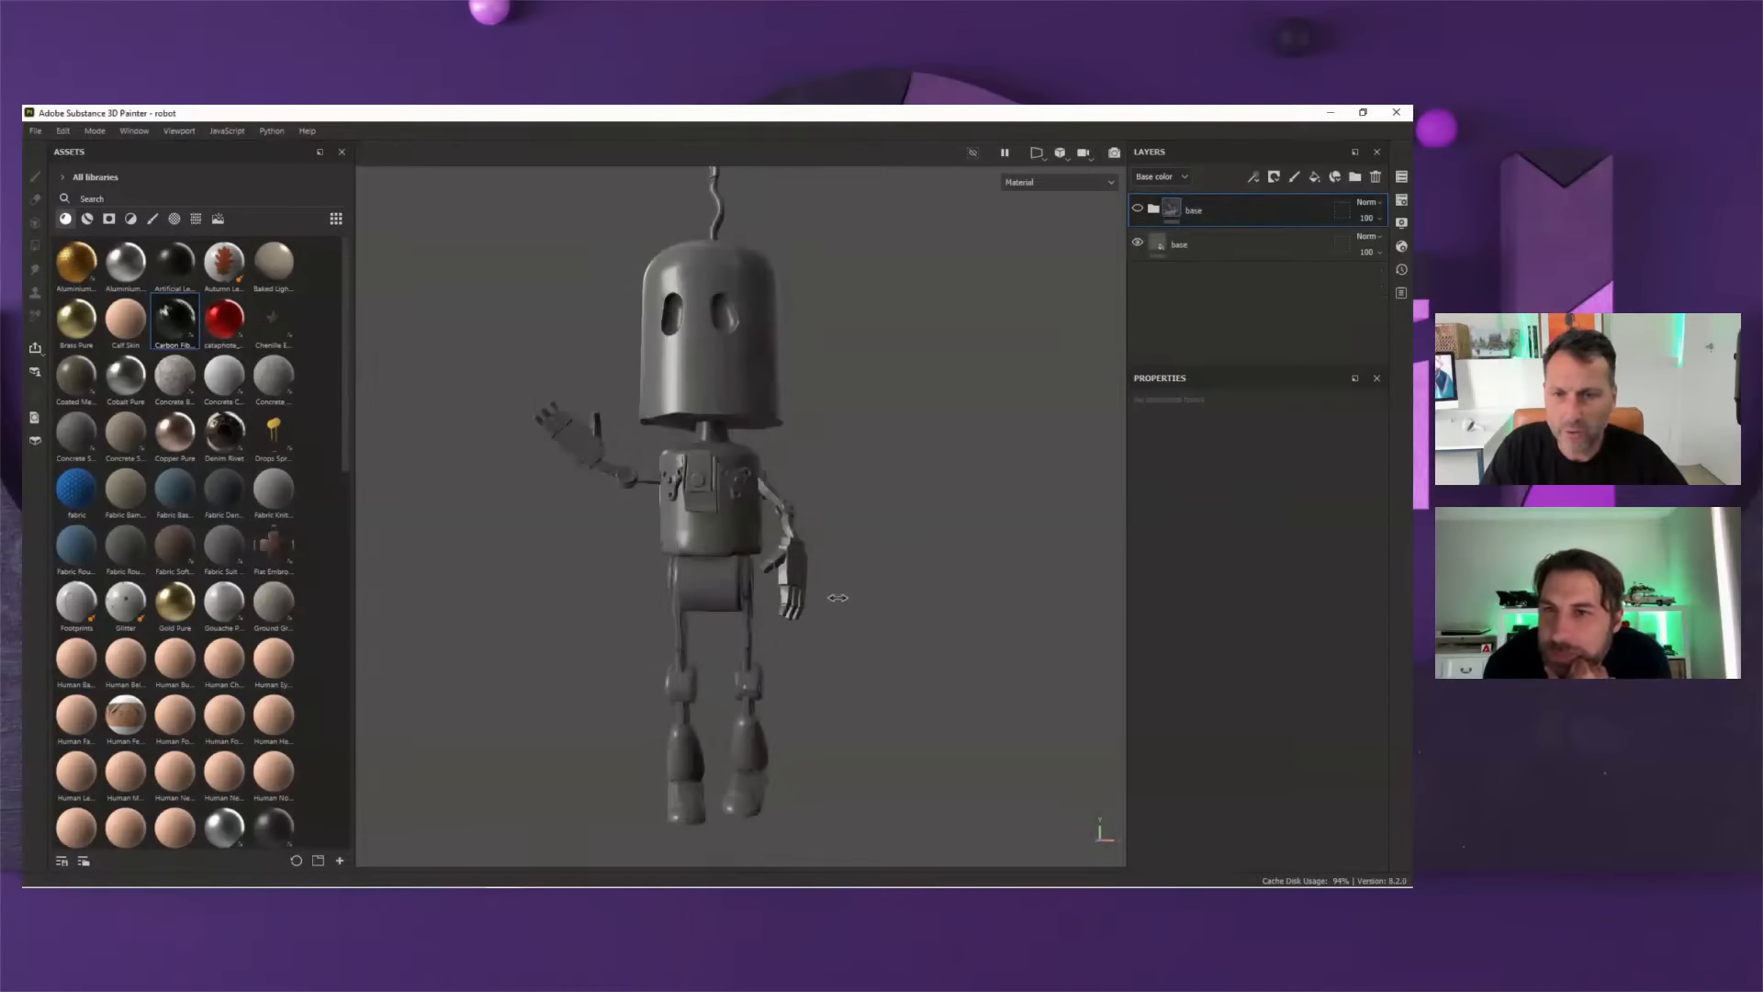
# - Browse the smart materials and cover the whole robot with the Machinery smart material
pyautogui.click(89, 219)
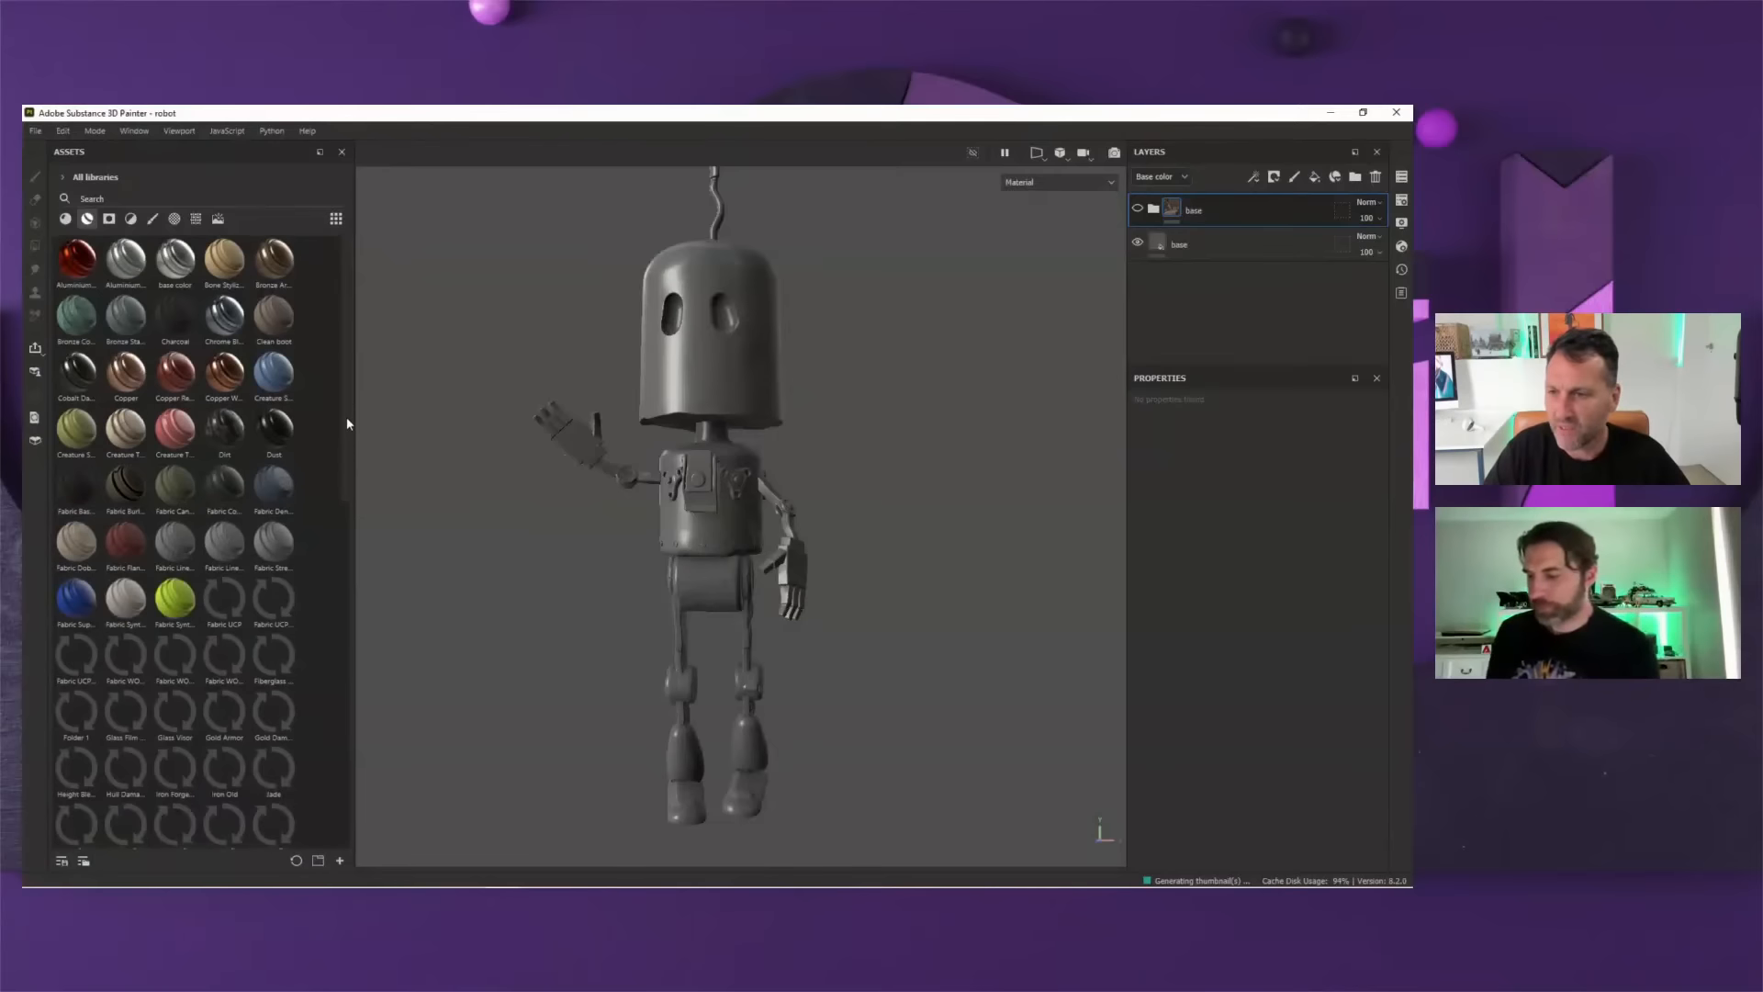
pyautogui.scroll(-3, 346, 420)
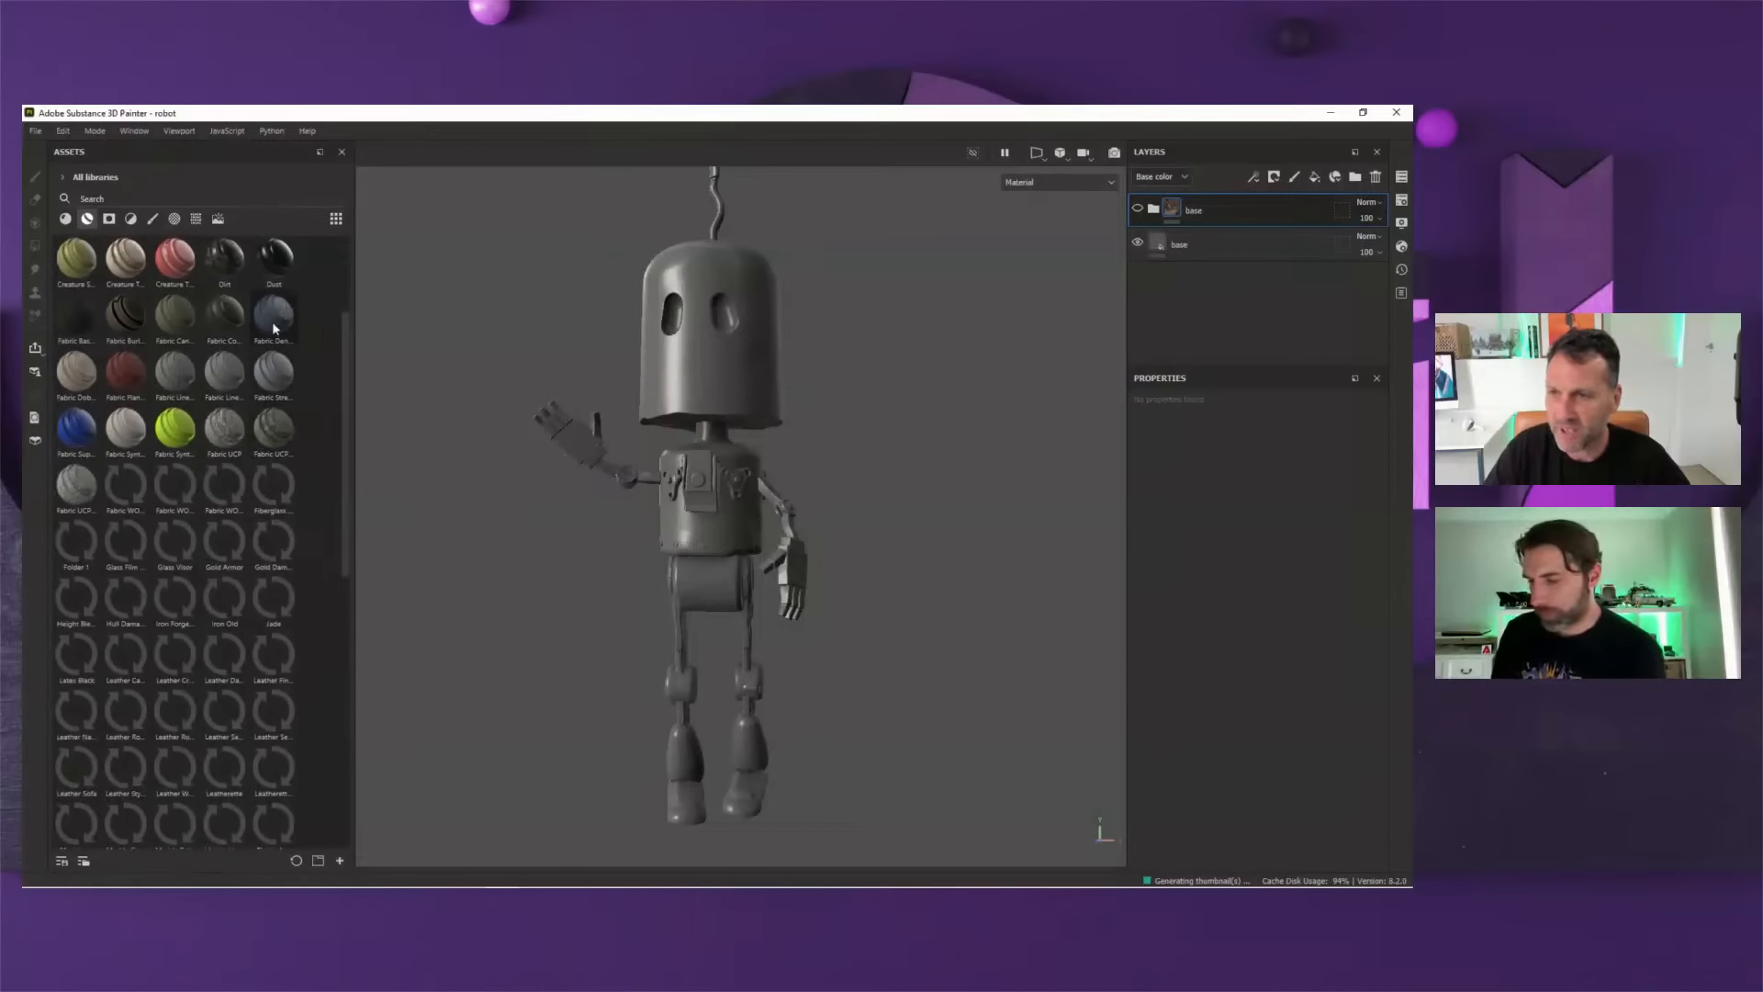
pyautogui.scroll(-2, 343, 469)
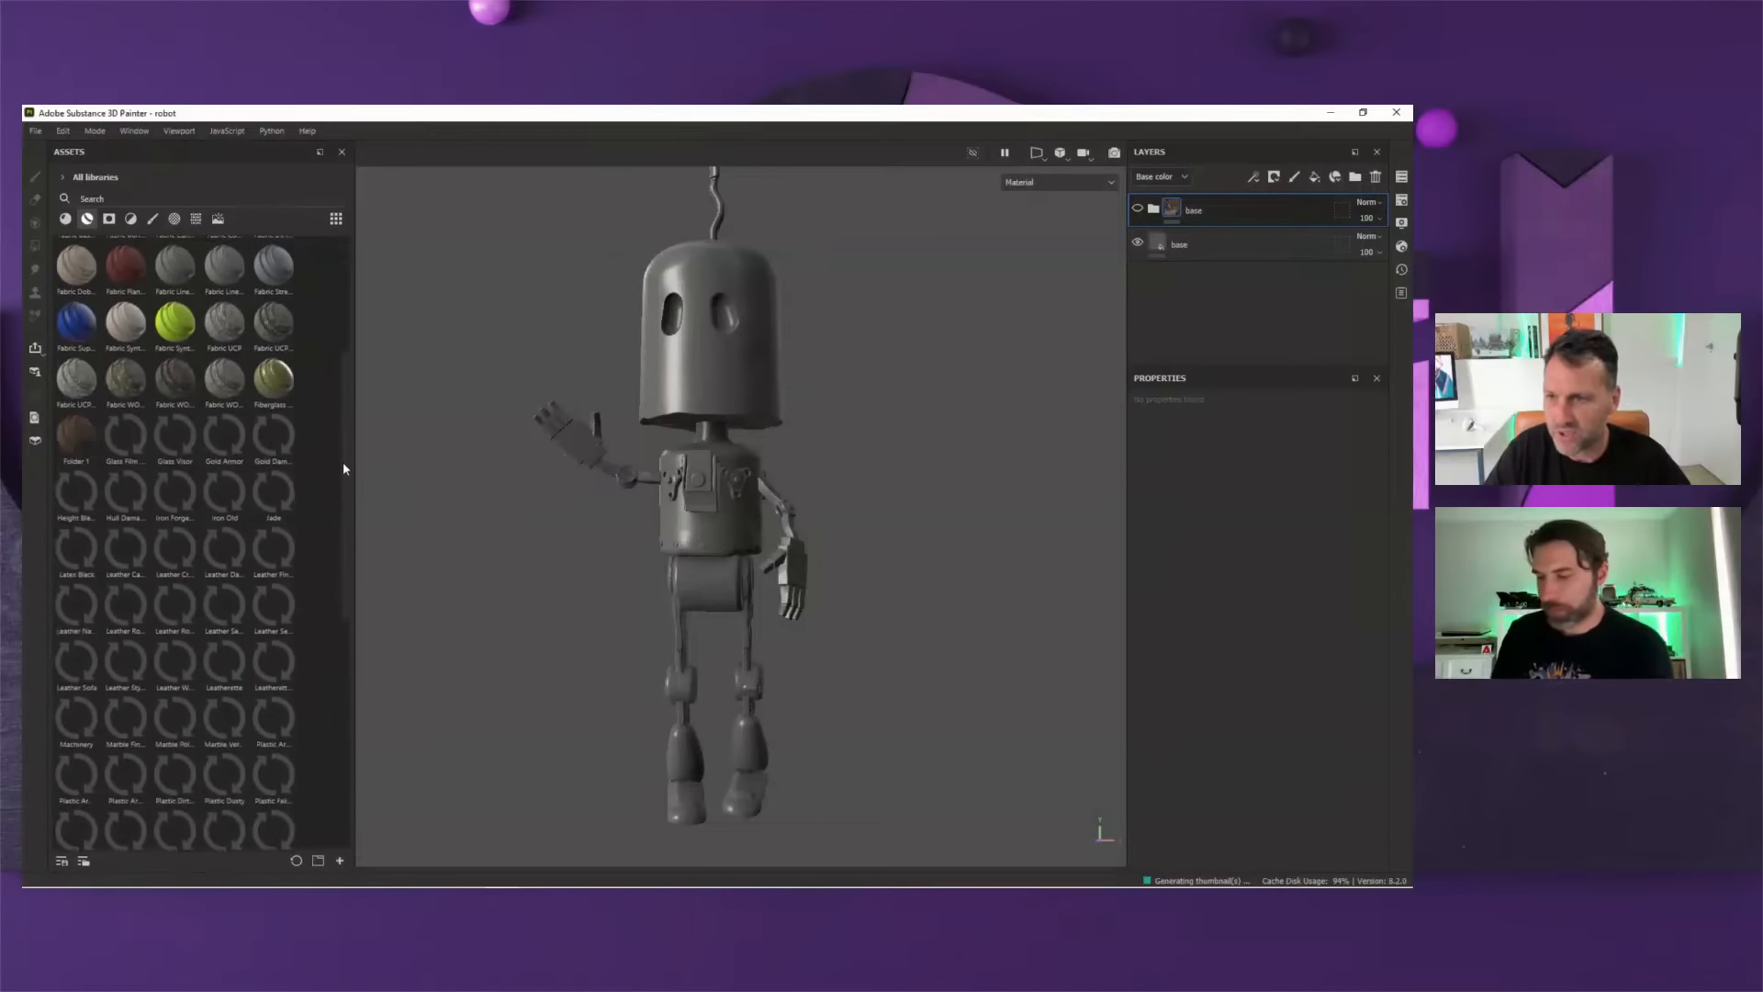
pyautogui.scroll(-1, 344, 468)
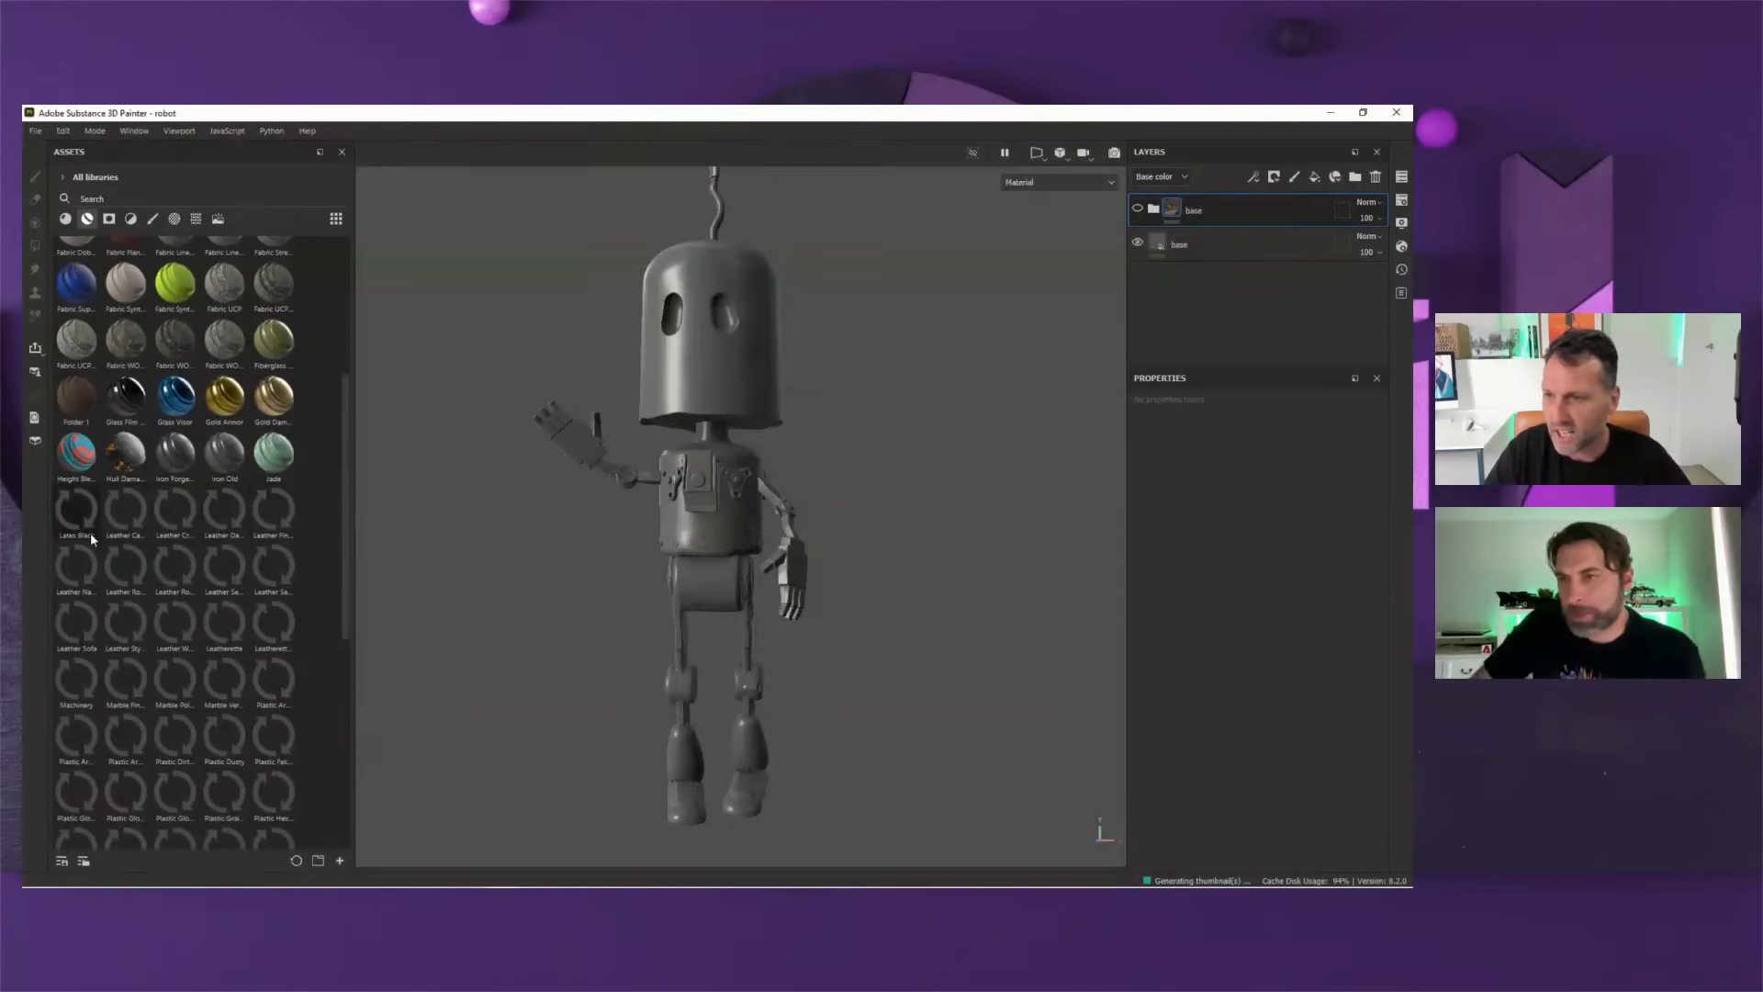
pyautogui.moveTo(345, 482); pyautogui.dragTo(344, 524)
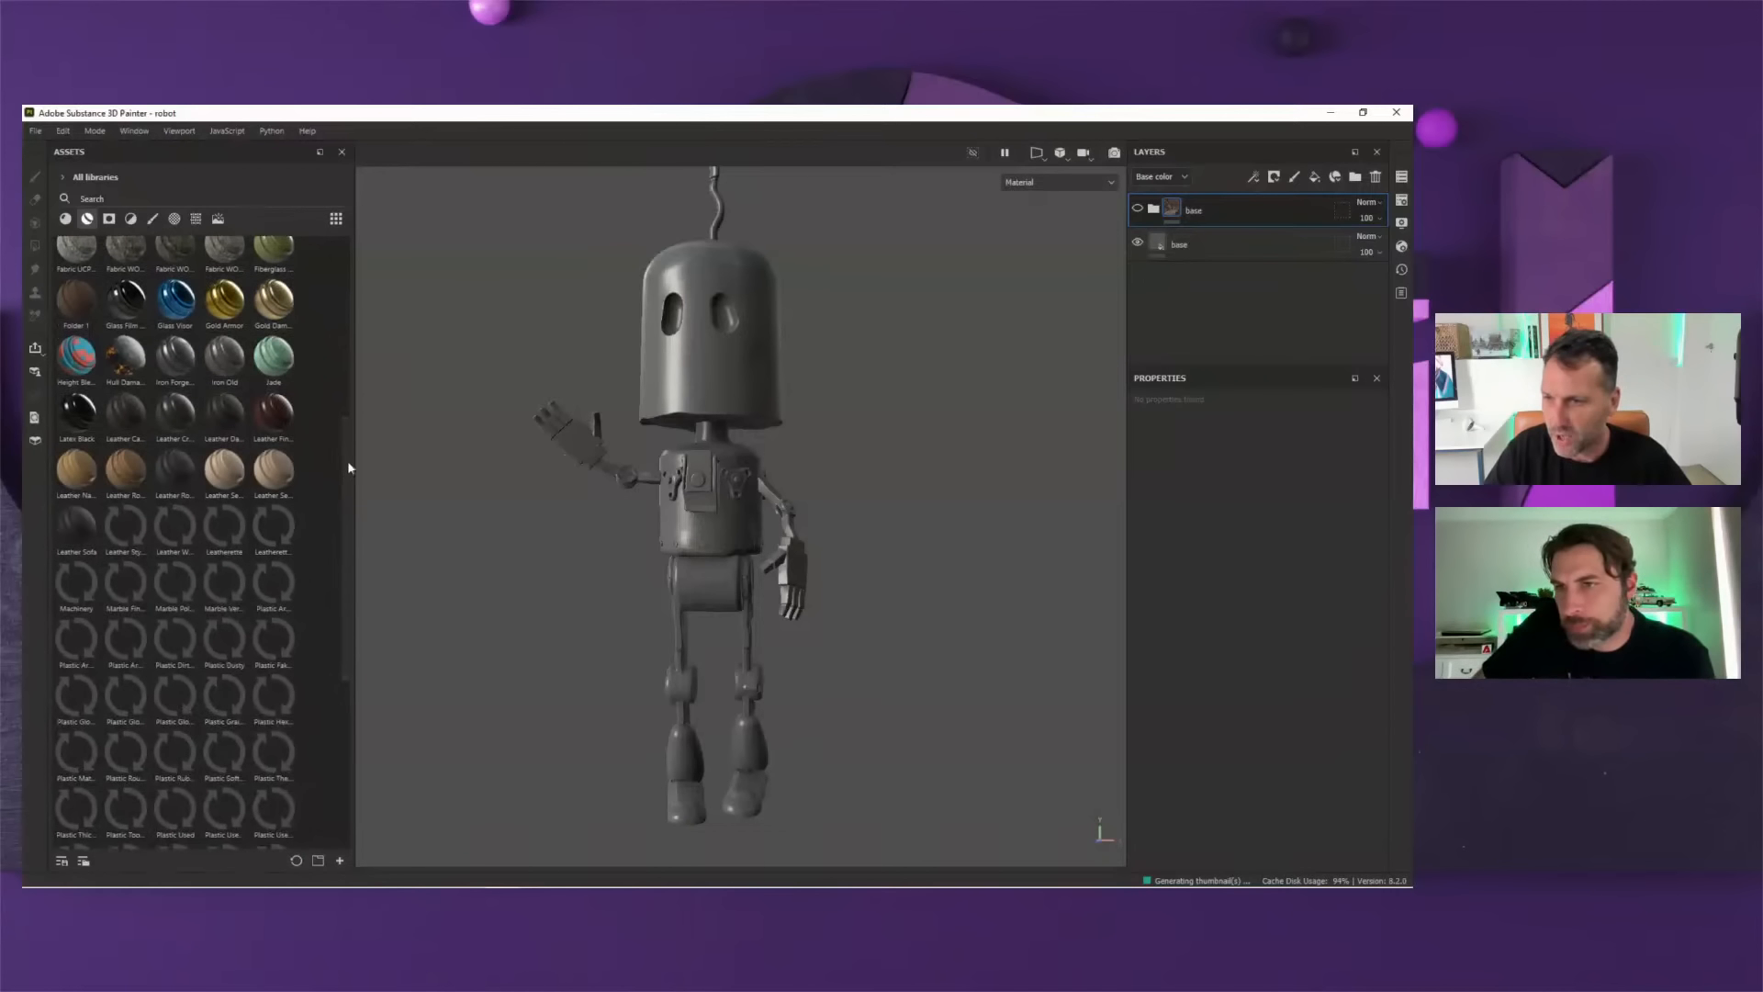
pyautogui.scroll(-1, 341, 501)
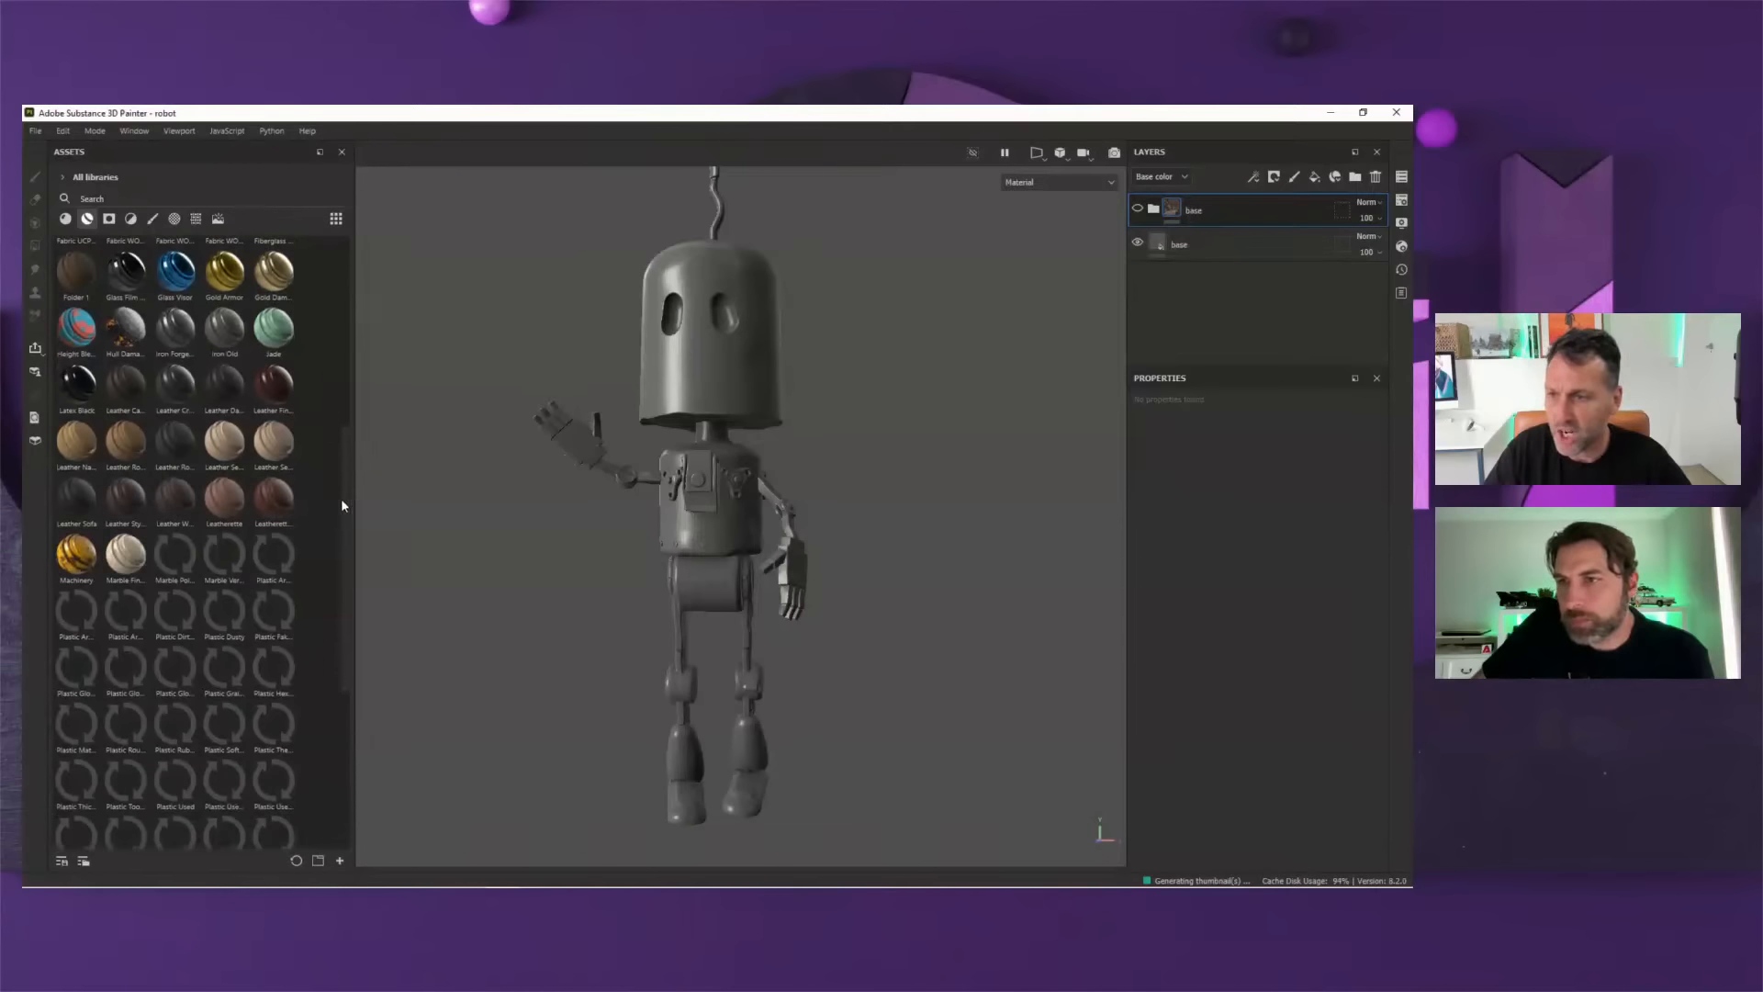
pyautogui.moveTo(76, 553); pyautogui.dragTo(707, 474)
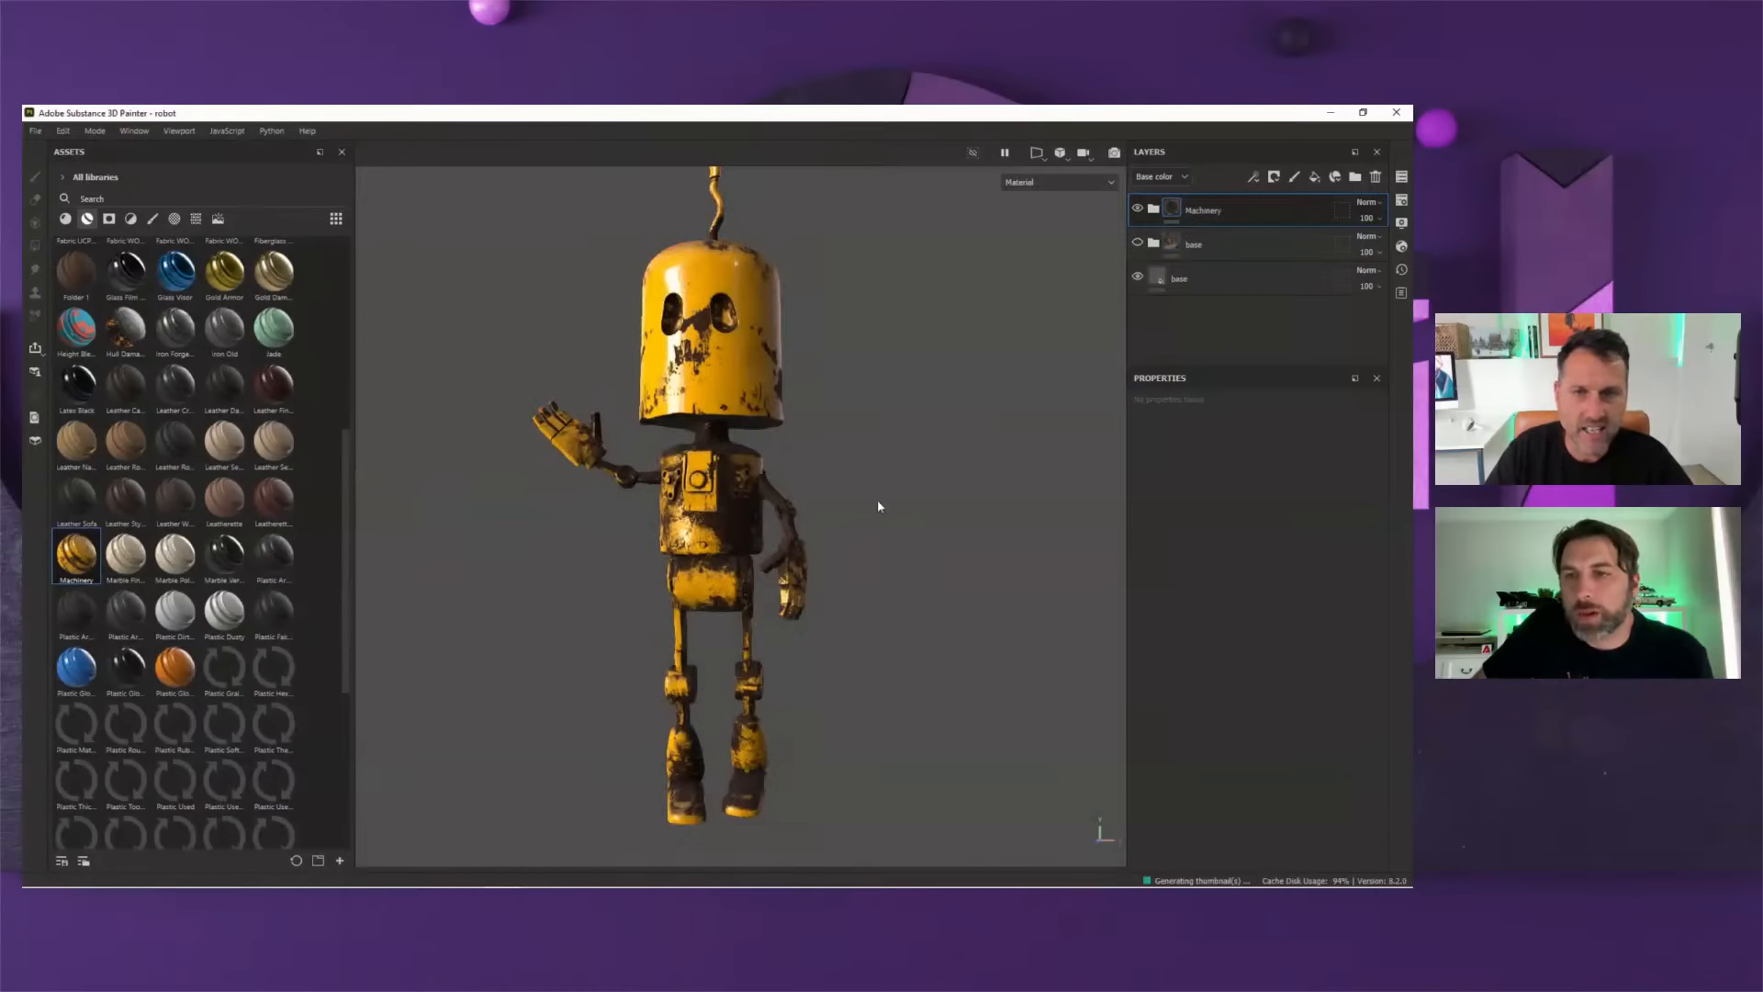
pyautogui.moveTo(855, 519)
pyautogui.keyDown('alt'); pyautogui.mouseDown()
pyautogui.moveTo(877, 527)
pyautogui.moveTo(863, 540)
pyautogui.moveTo(867, 520)
pyautogui.mouseUp(); pyautogui.keyUp('alt')
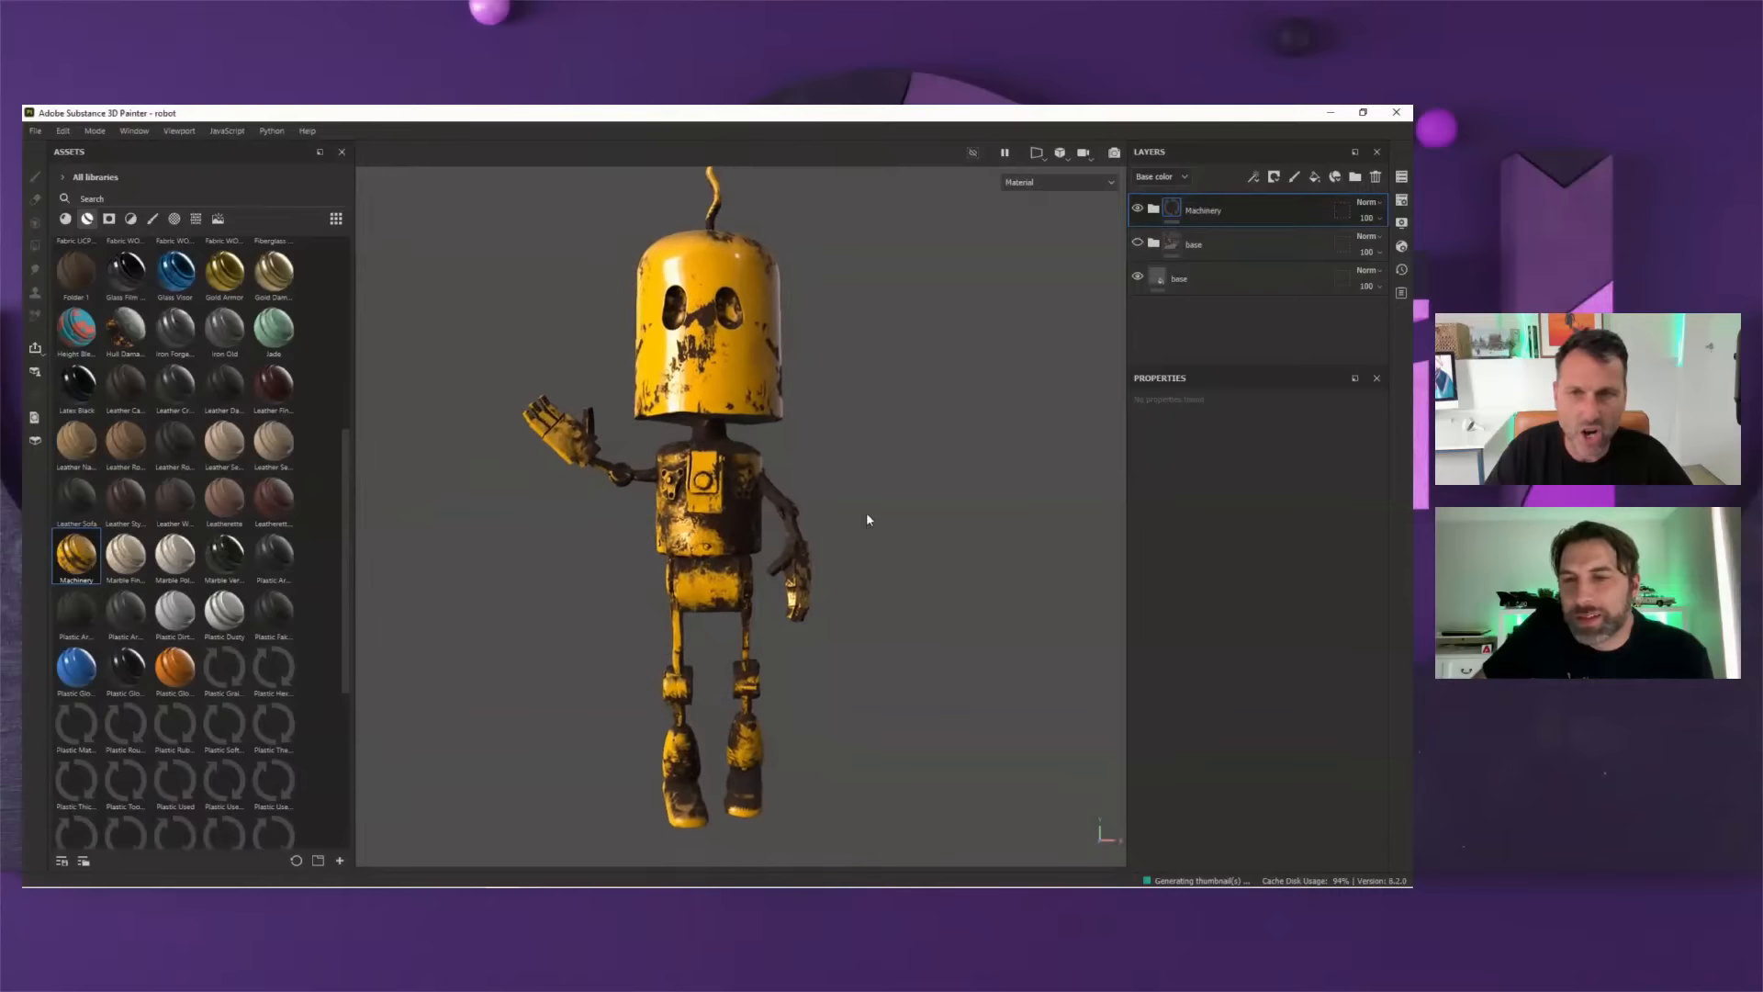
# - Expand the Machinery folder, enlarge the layer stack's view, and set the Metal Base layer's base color to dark grey
pyautogui.click(1154, 210)
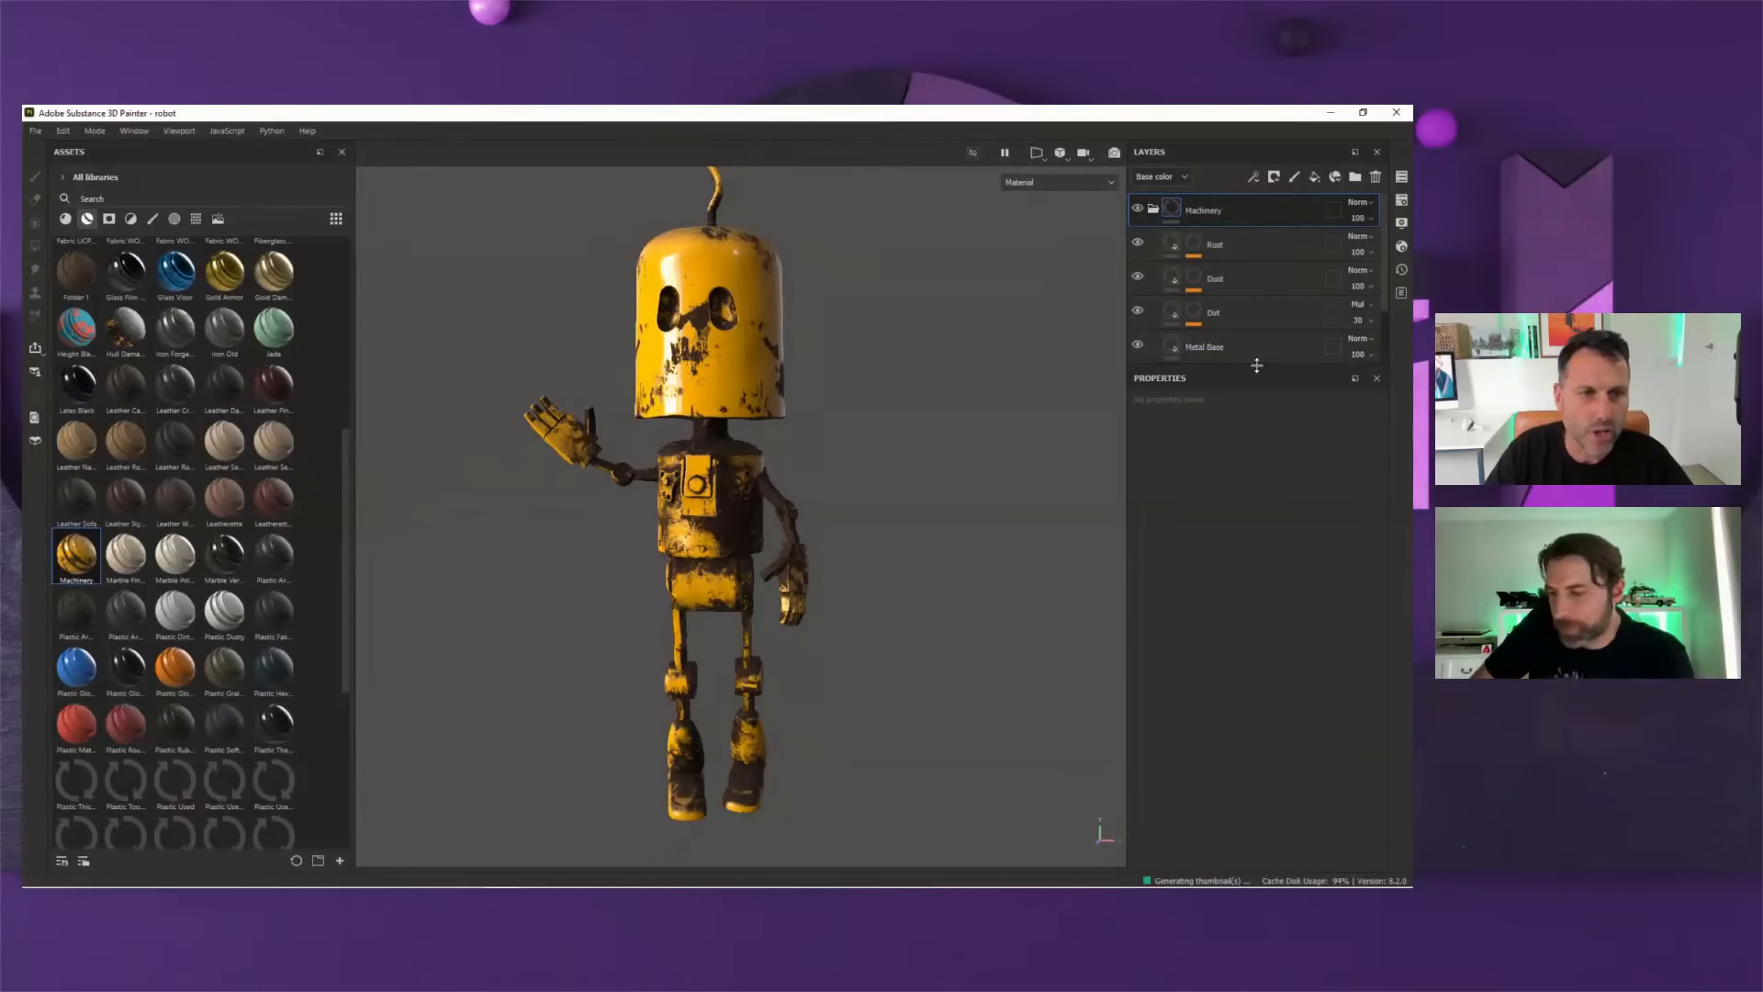
pyautogui.moveTo(1251, 369); pyautogui.dragTo(1252, 479)
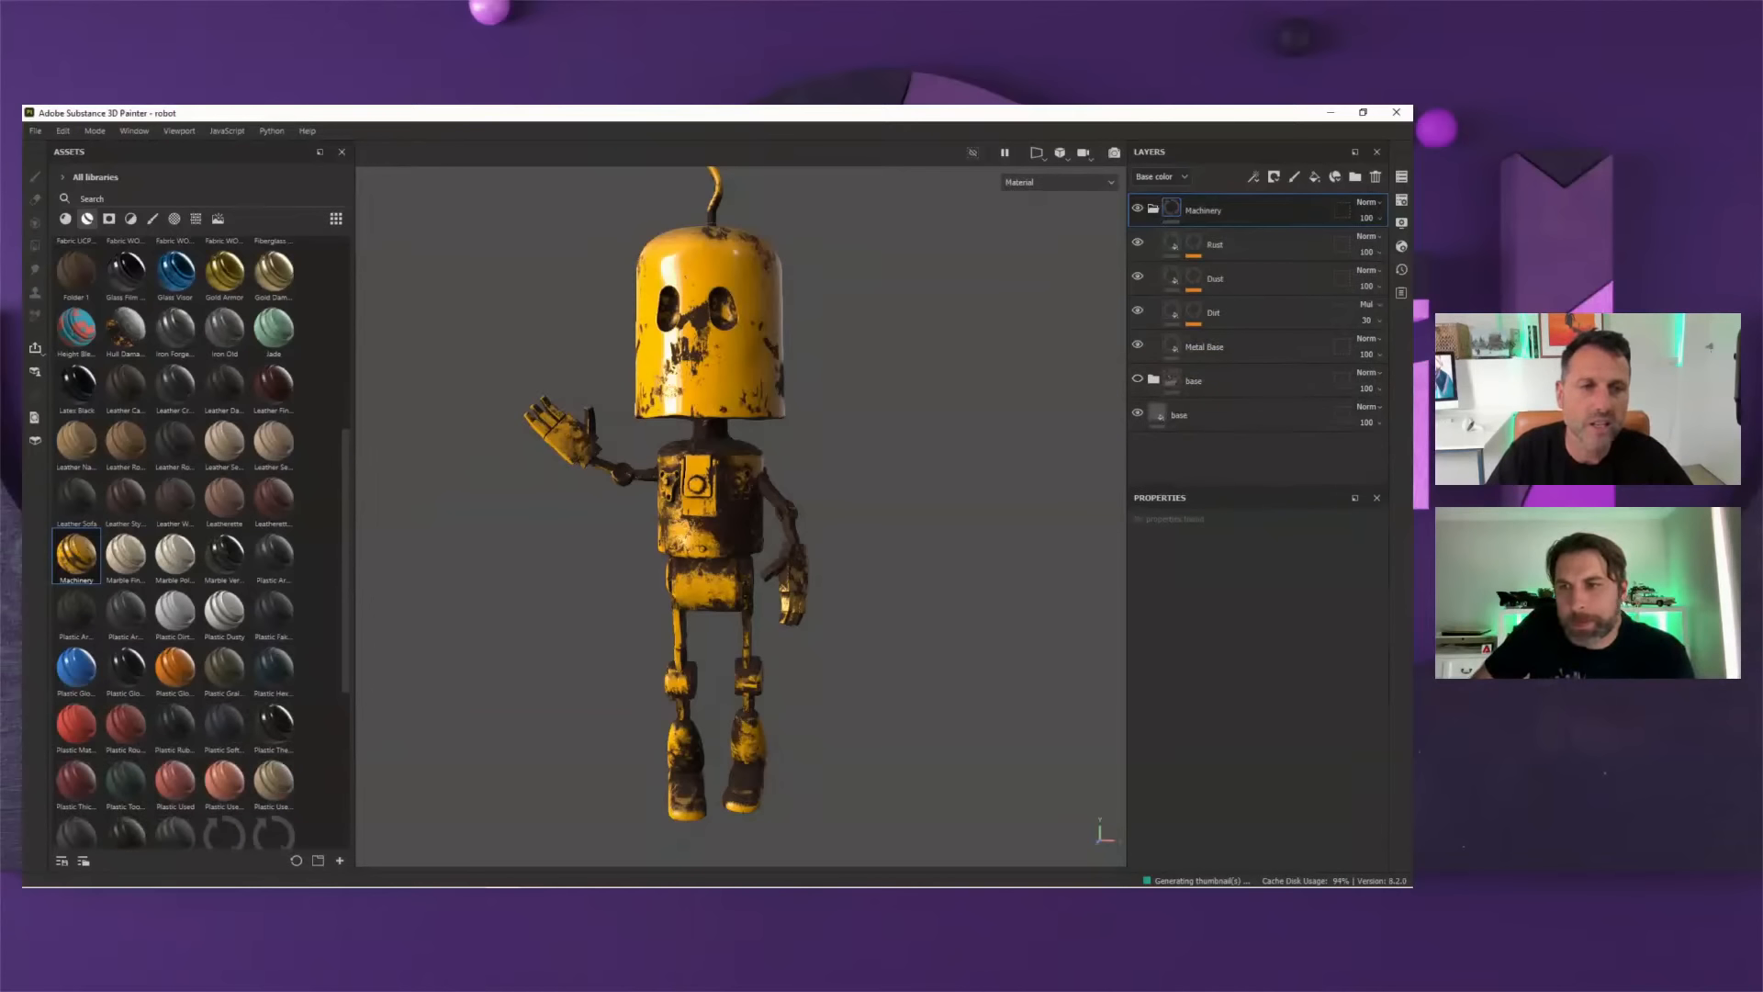
pyautogui.click(1176, 355)
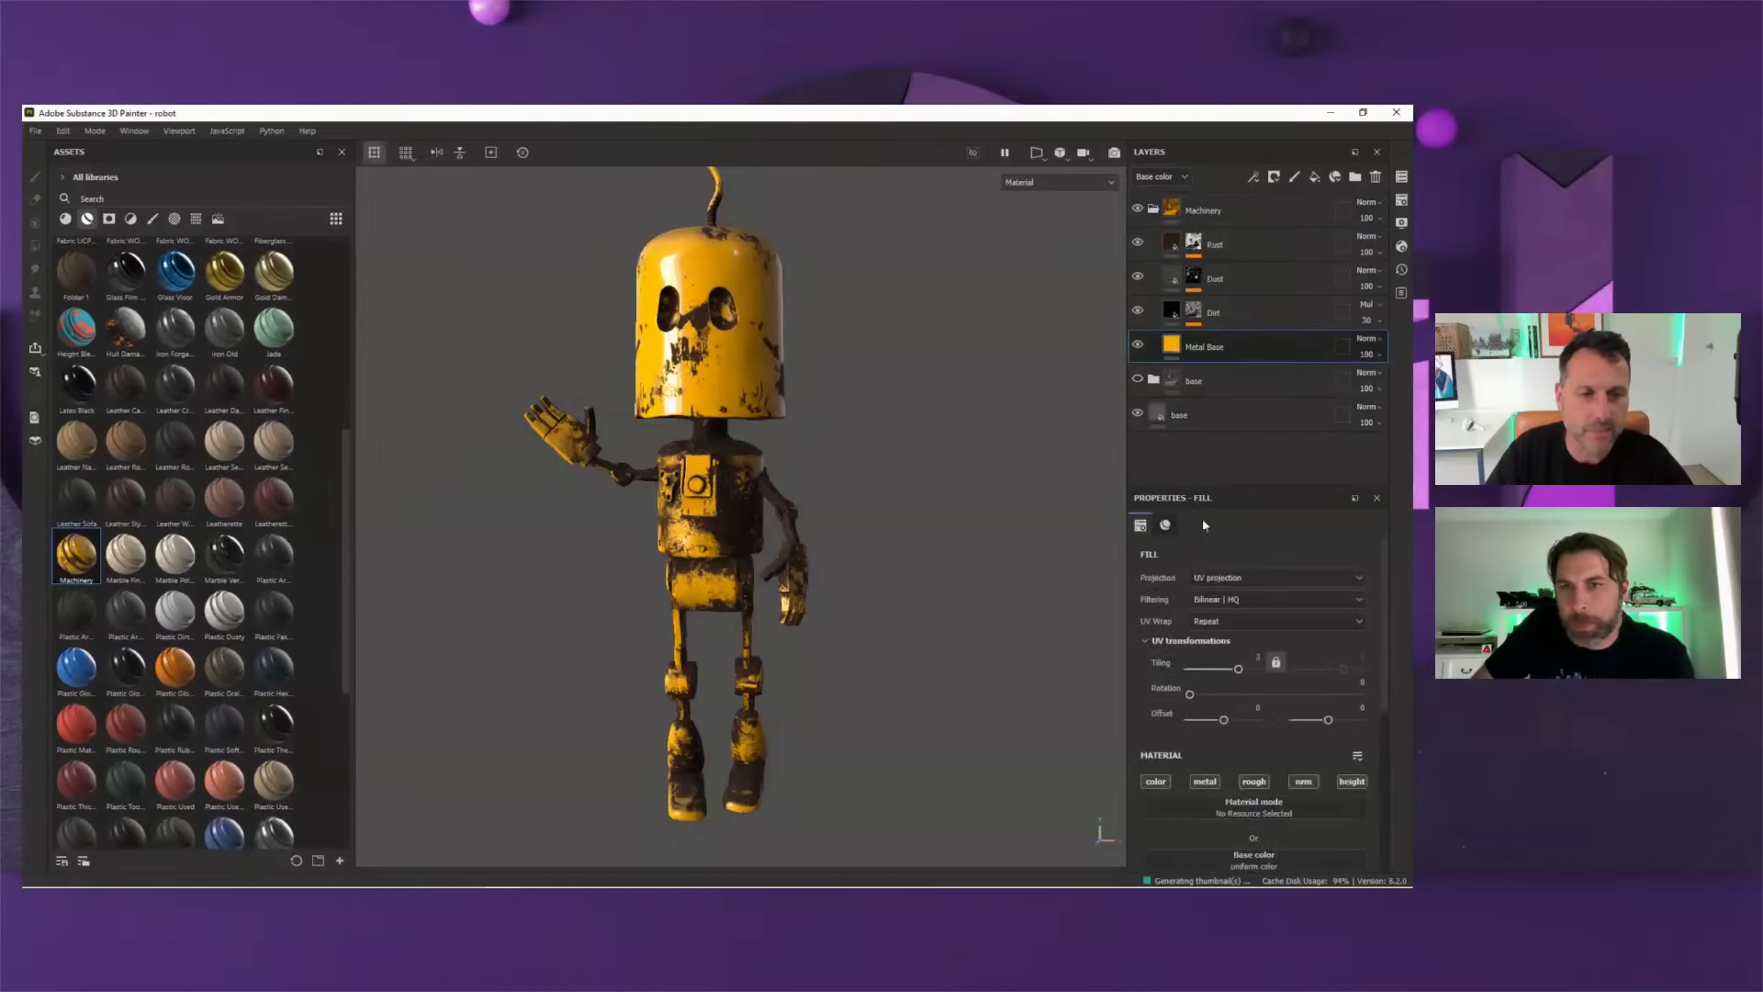
pyautogui.scroll(-3, 1212, 743)
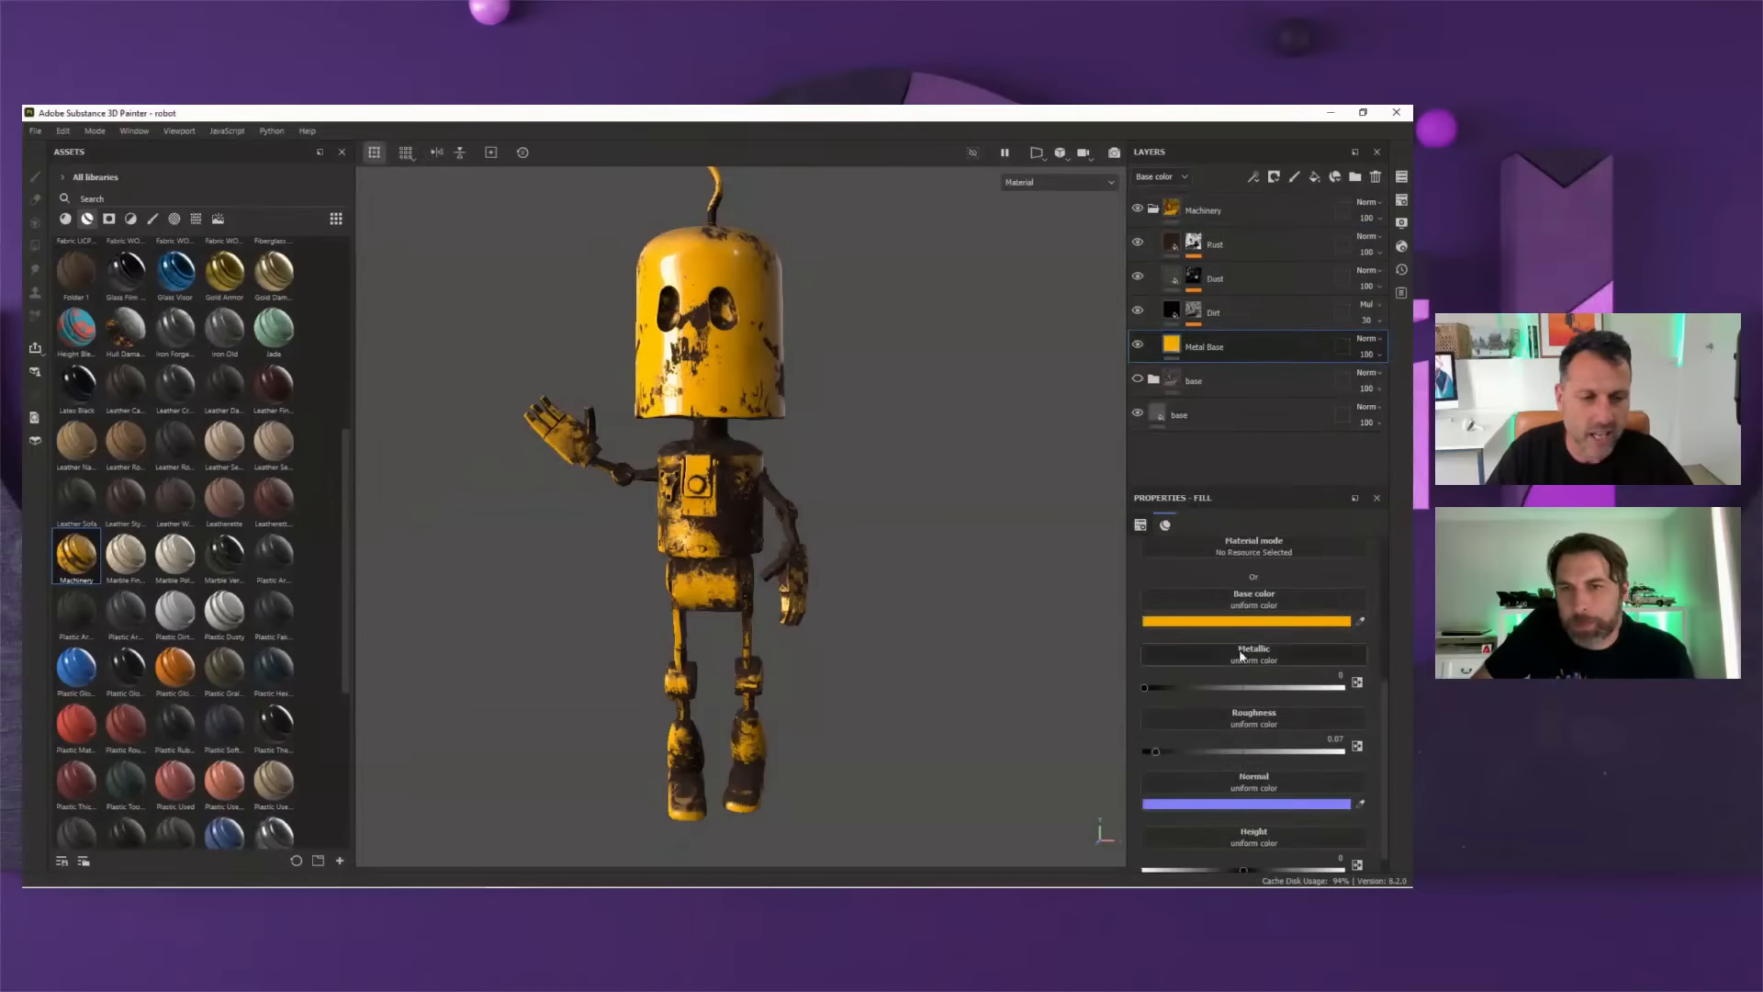
pyautogui.click(1255, 621)
pyautogui.moveTo(1170, 687)
pyautogui.mouseDown()
pyautogui.moveTo(1033, 709)
pyautogui.moveTo(1029, 776)
pyautogui.mouseUp()
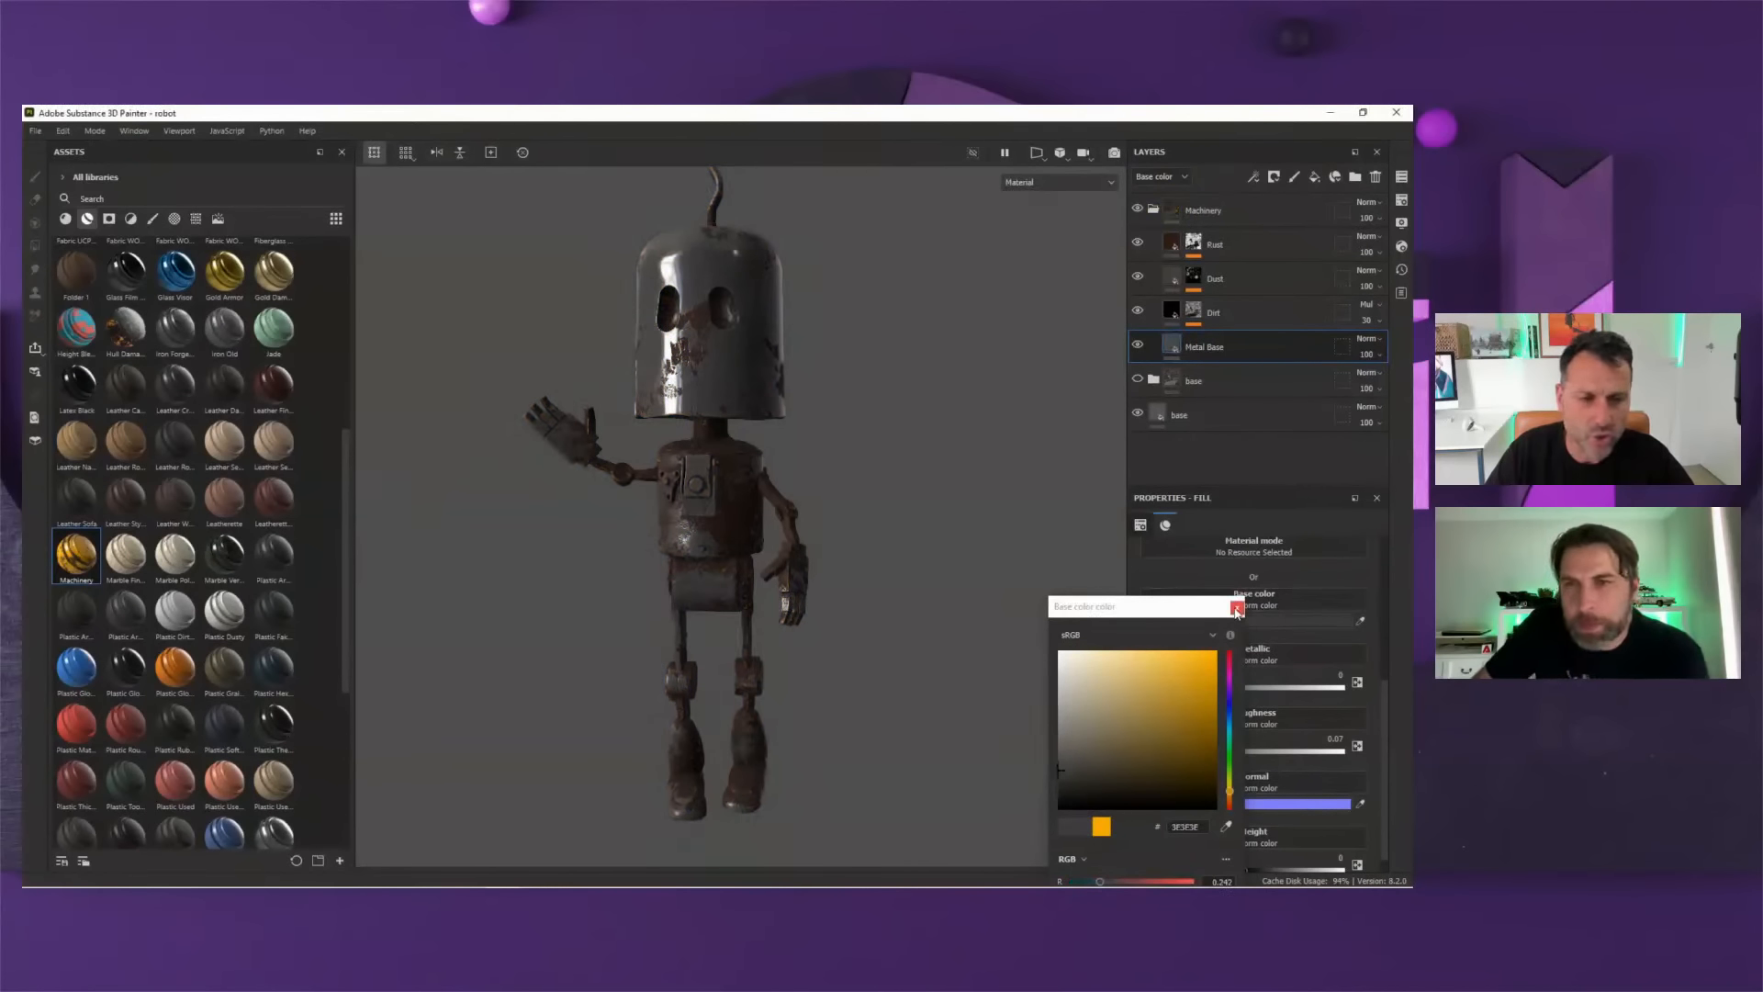
pyautogui.click(1237, 607)
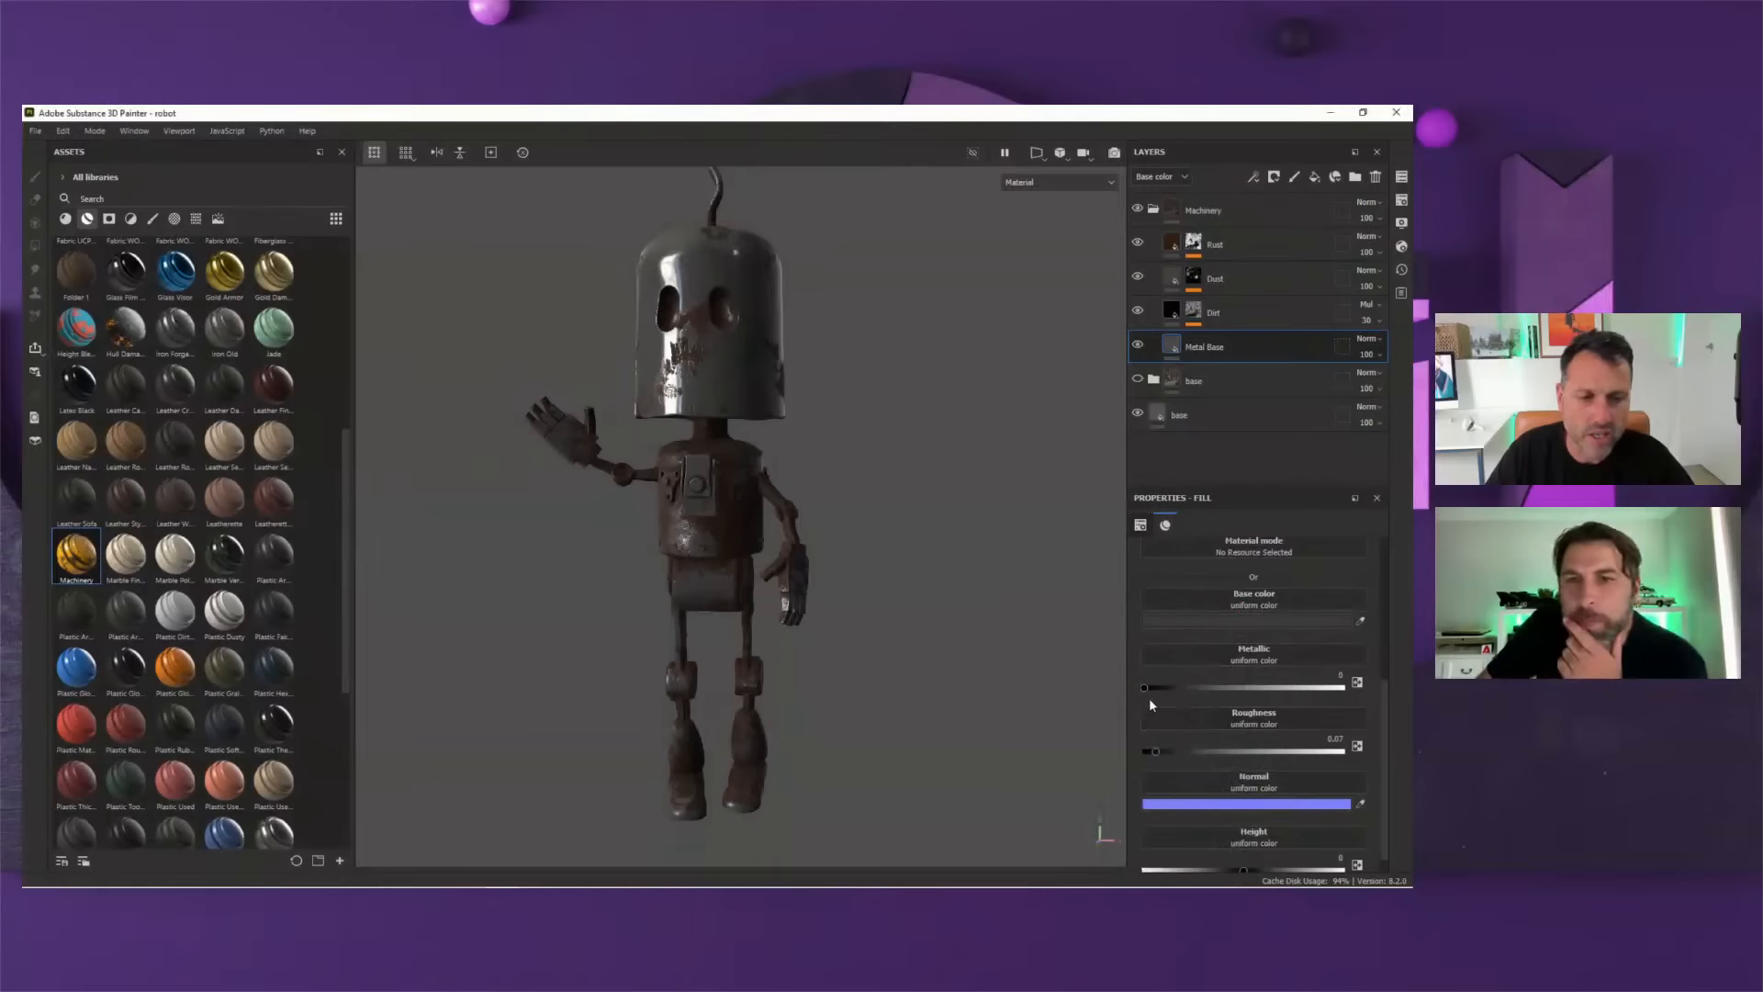
# - Raise the Metal Base layer's roughness and settle it at about 0.34 after checking the robot's reflections
pyautogui.moveTo(1156, 748); pyautogui.dragTo(1229, 751)
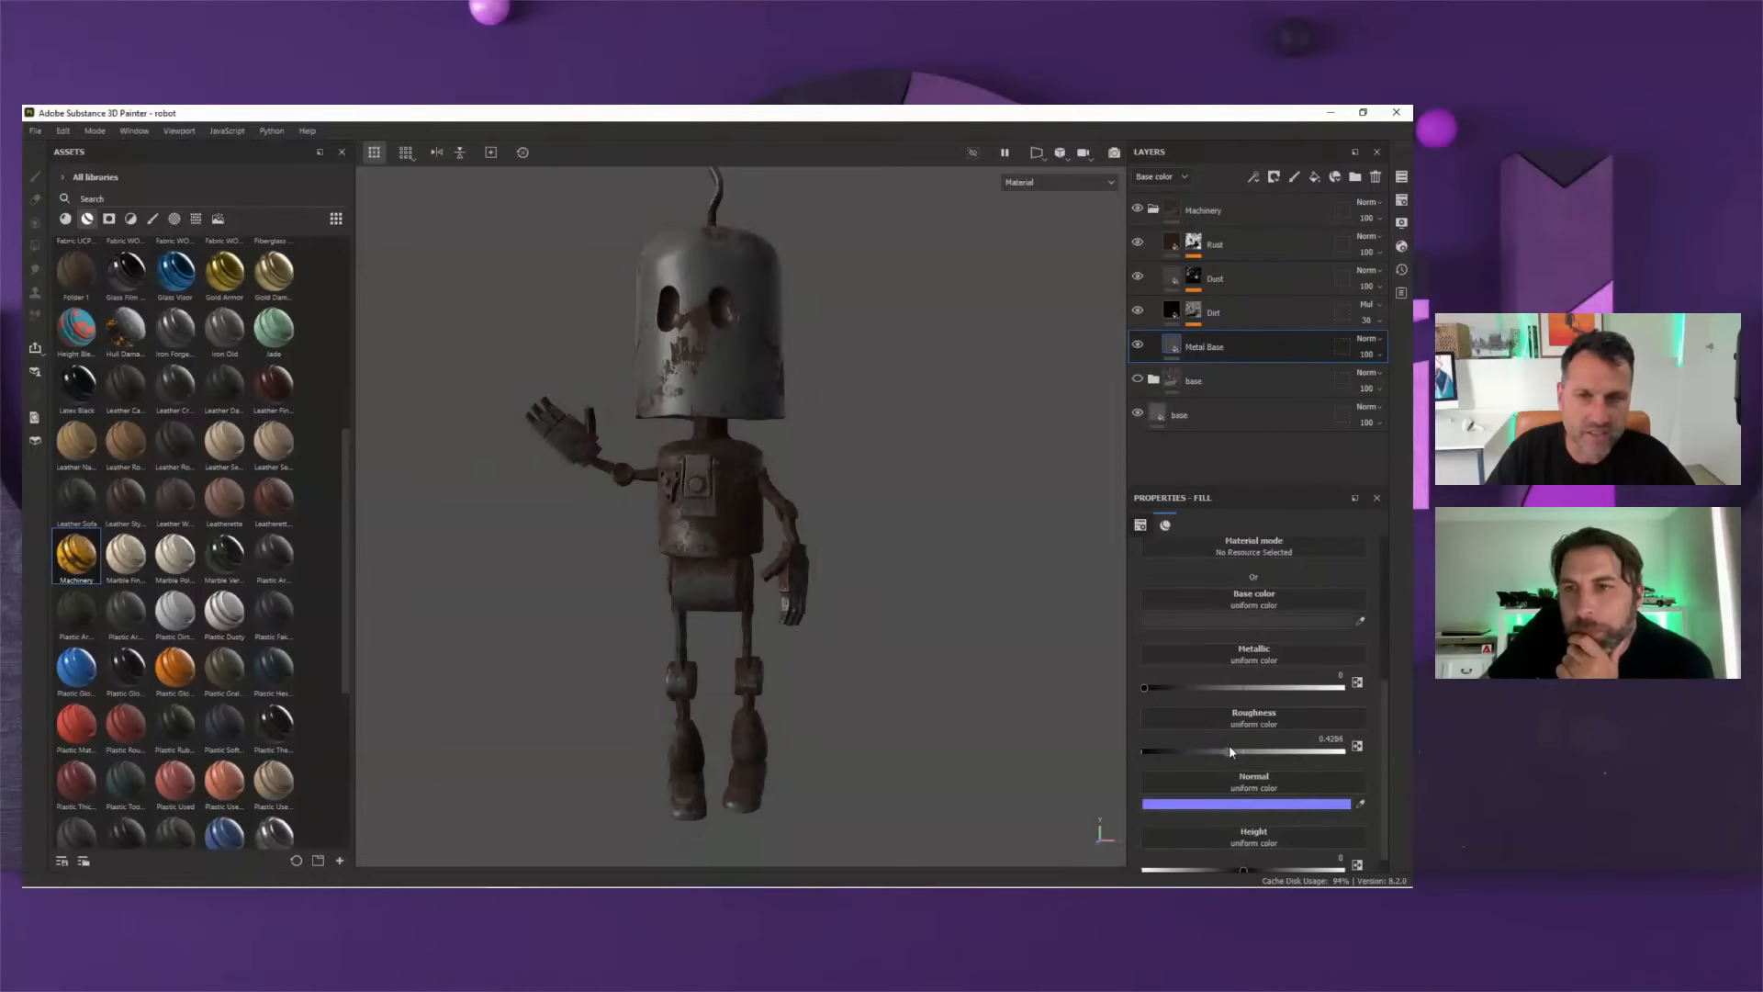
pyautogui.moveTo(854, 651)
pyautogui.keyDown('alt'); pyautogui.mouseDown()
pyautogui.moveTo(812, 654)
pyautogui.moveTo(846, 657)
pyautogui.moveTo(839, 623)
pyautogui.mouseUp(); pyautogui.keyUp('alt')
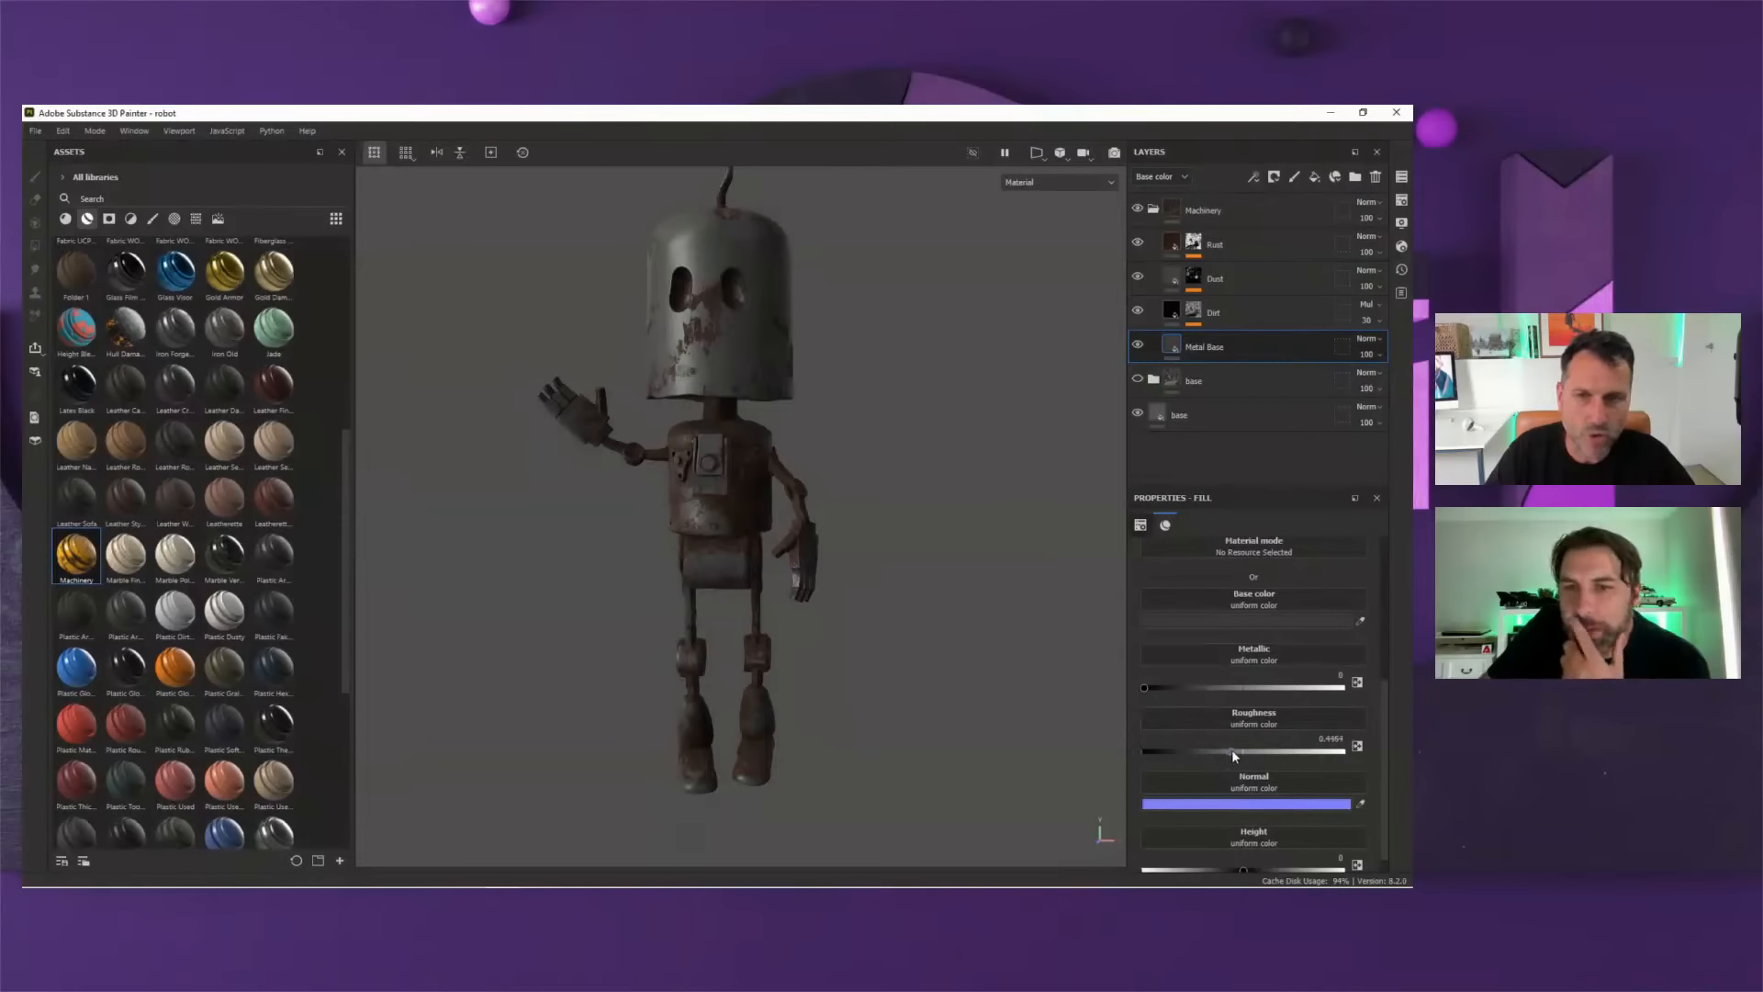
pyautogui.moveTo(1233, 752)
pyautogui.mouseDown()
pyautogui.moveTo(1362, 740)
pyautogui.moveTo(1143, 753)
pyautogui.moveTo(1214, 753)
pyautogui.mouseUp()
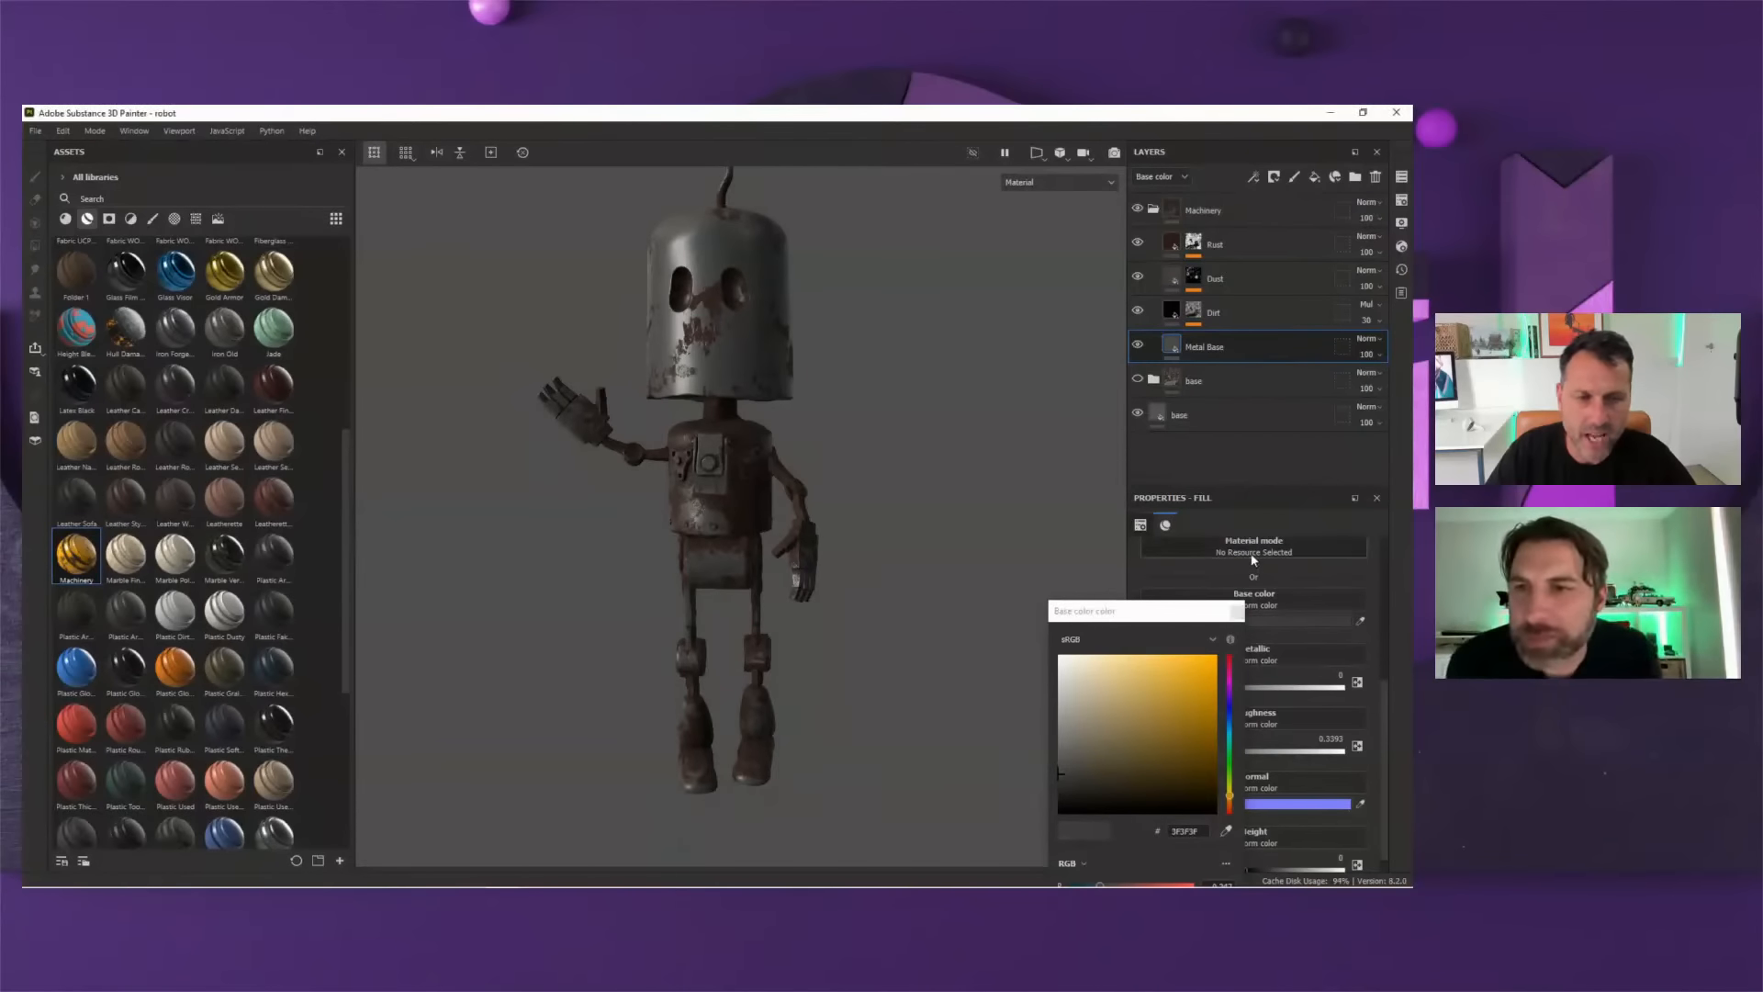
pyautogui.click(1237, 612)
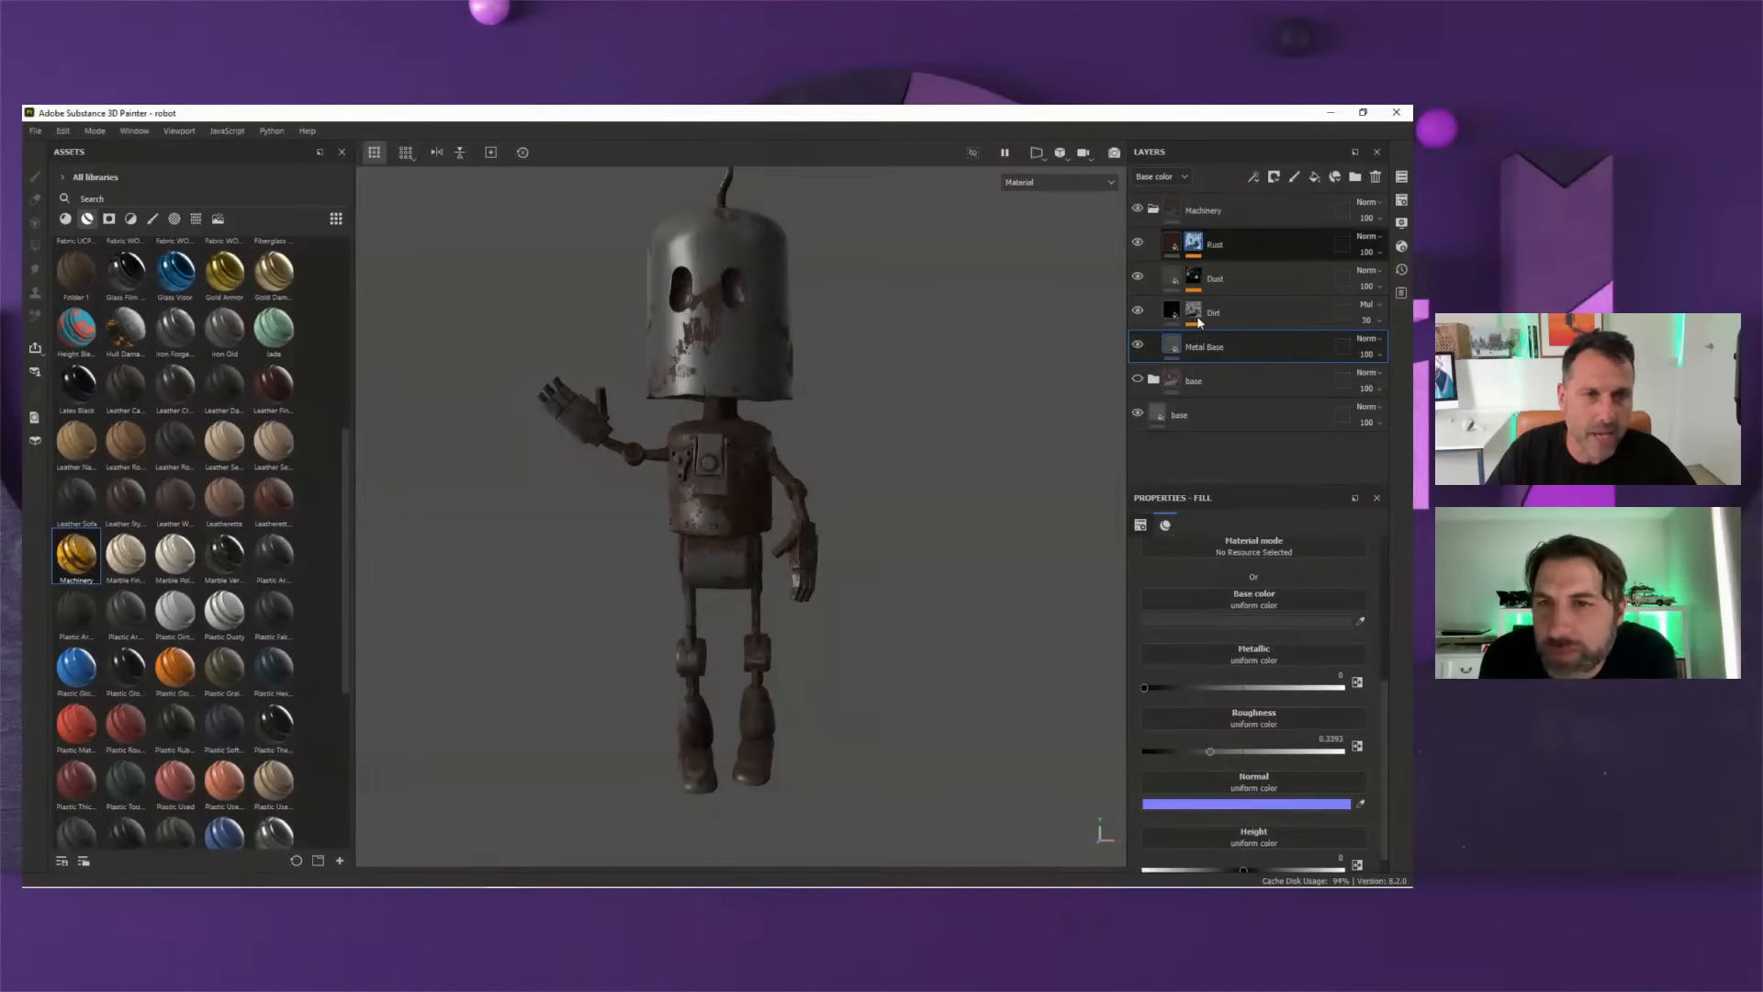
# - Set the Global Balance of the Rust layer's Mask Editor generator to 0.9
pyautogui.click(1194, 244)
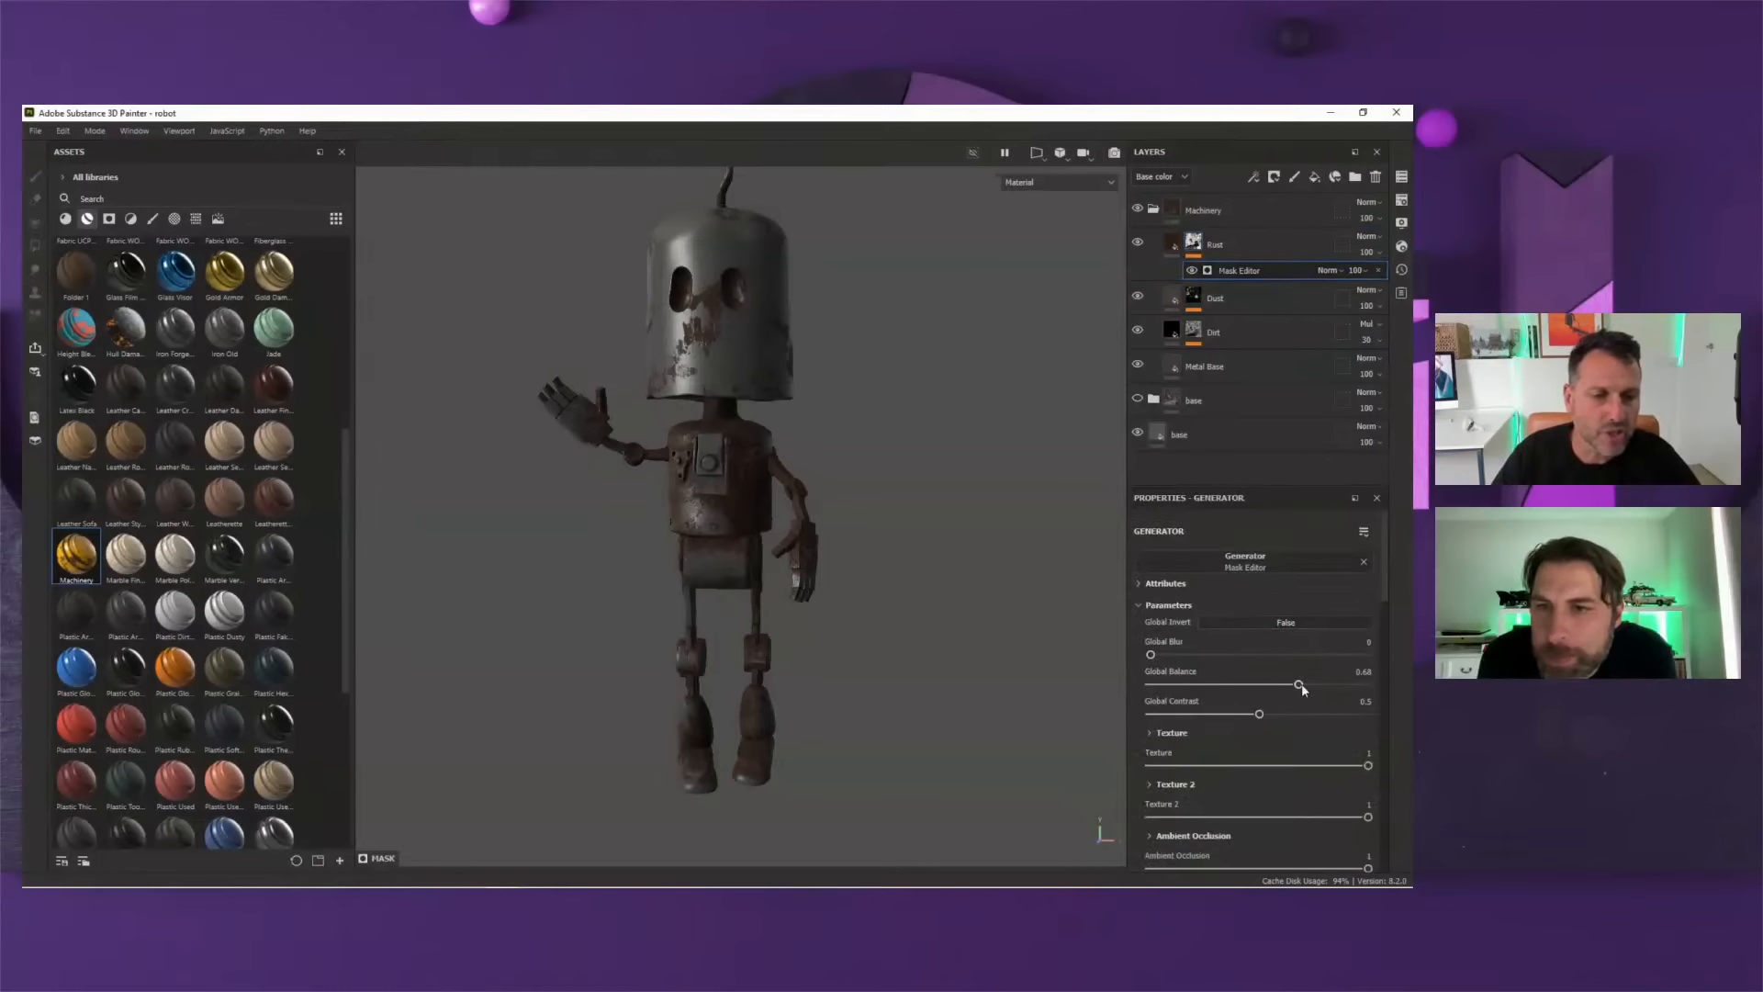
pyautogui.moveTo(1302, 684); pyautogui.dragTo(1347, 701)
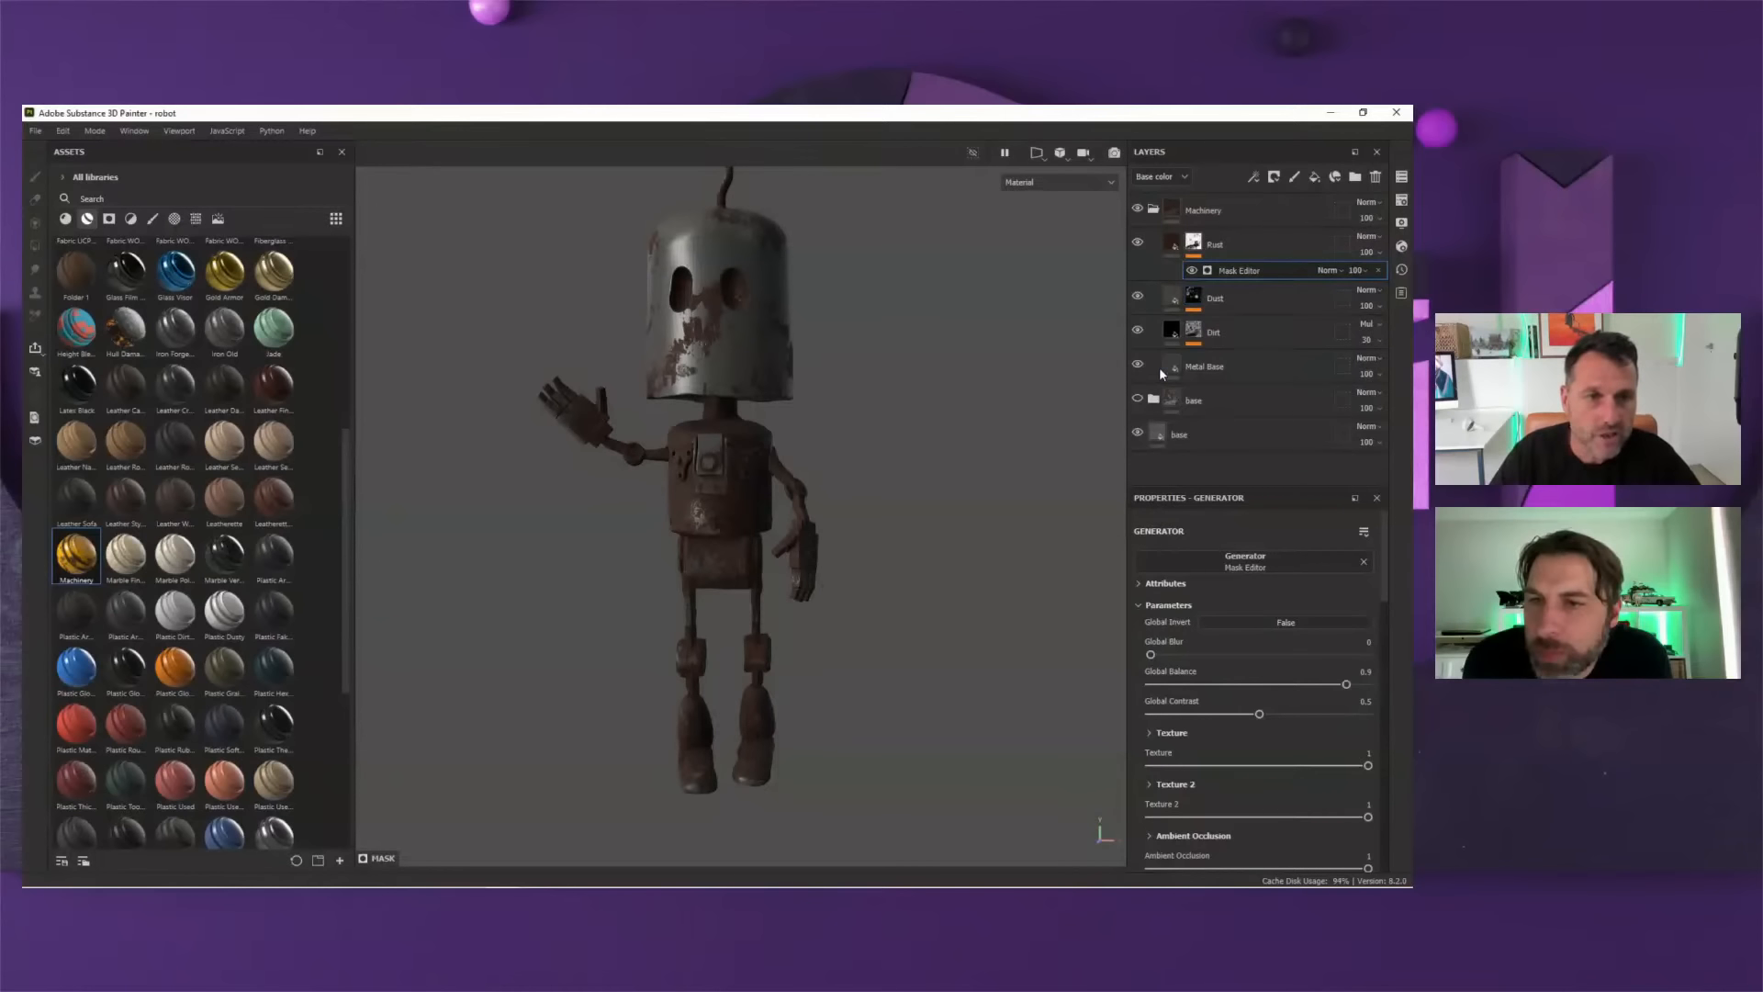
# - Lighten the Metal Base layer's base color to a medium grey and set its roughness to about 0.31
pyautogui.click(1160, 367)
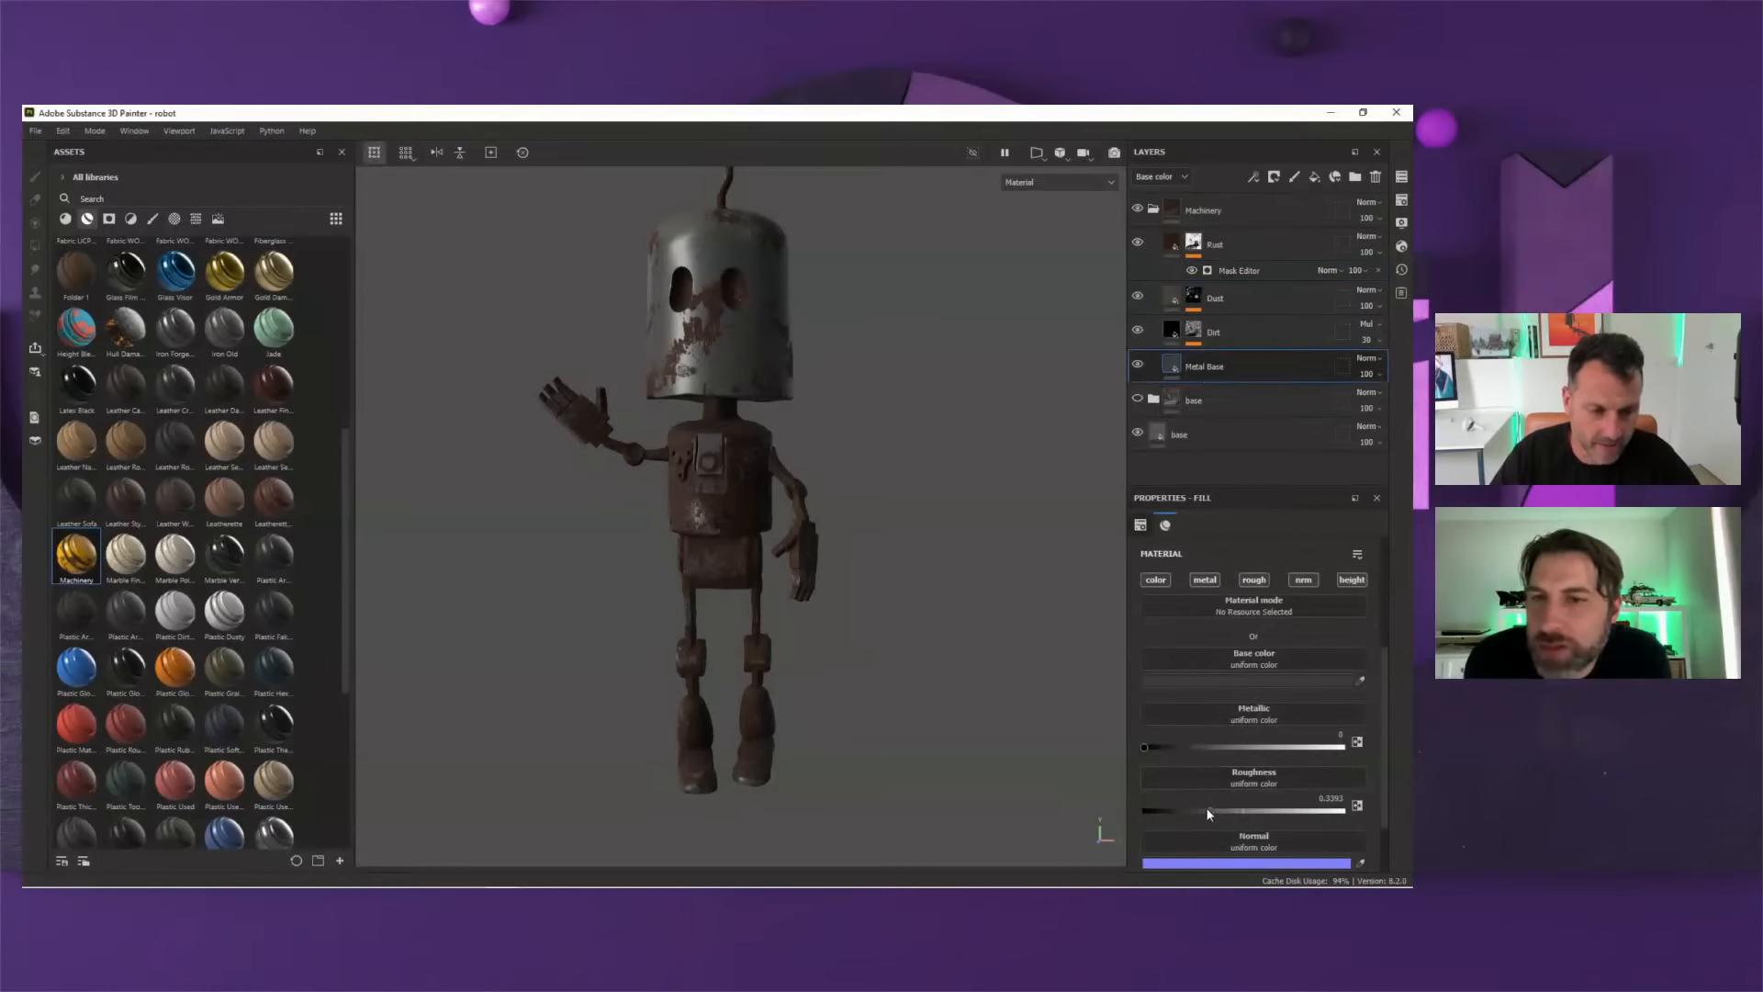
pyautogui.moveTo(1212, 810); pyautogui.dragTo(1219, 811)
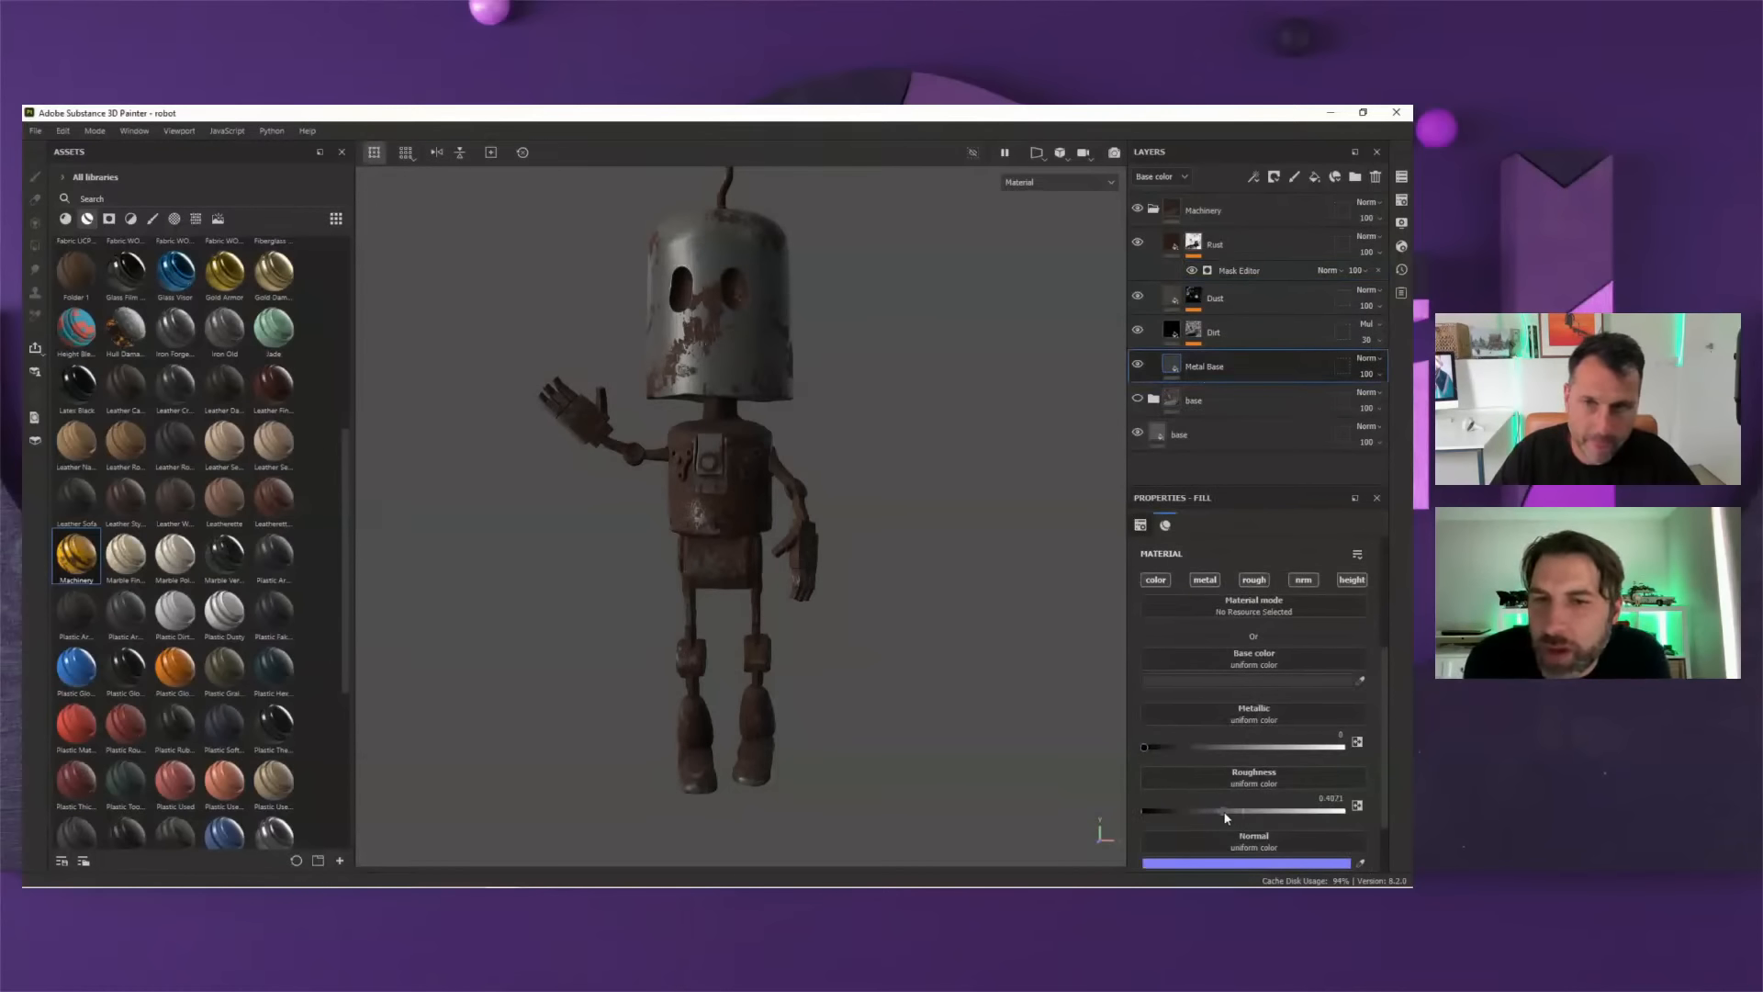
pyautogui.click(1258, 680)
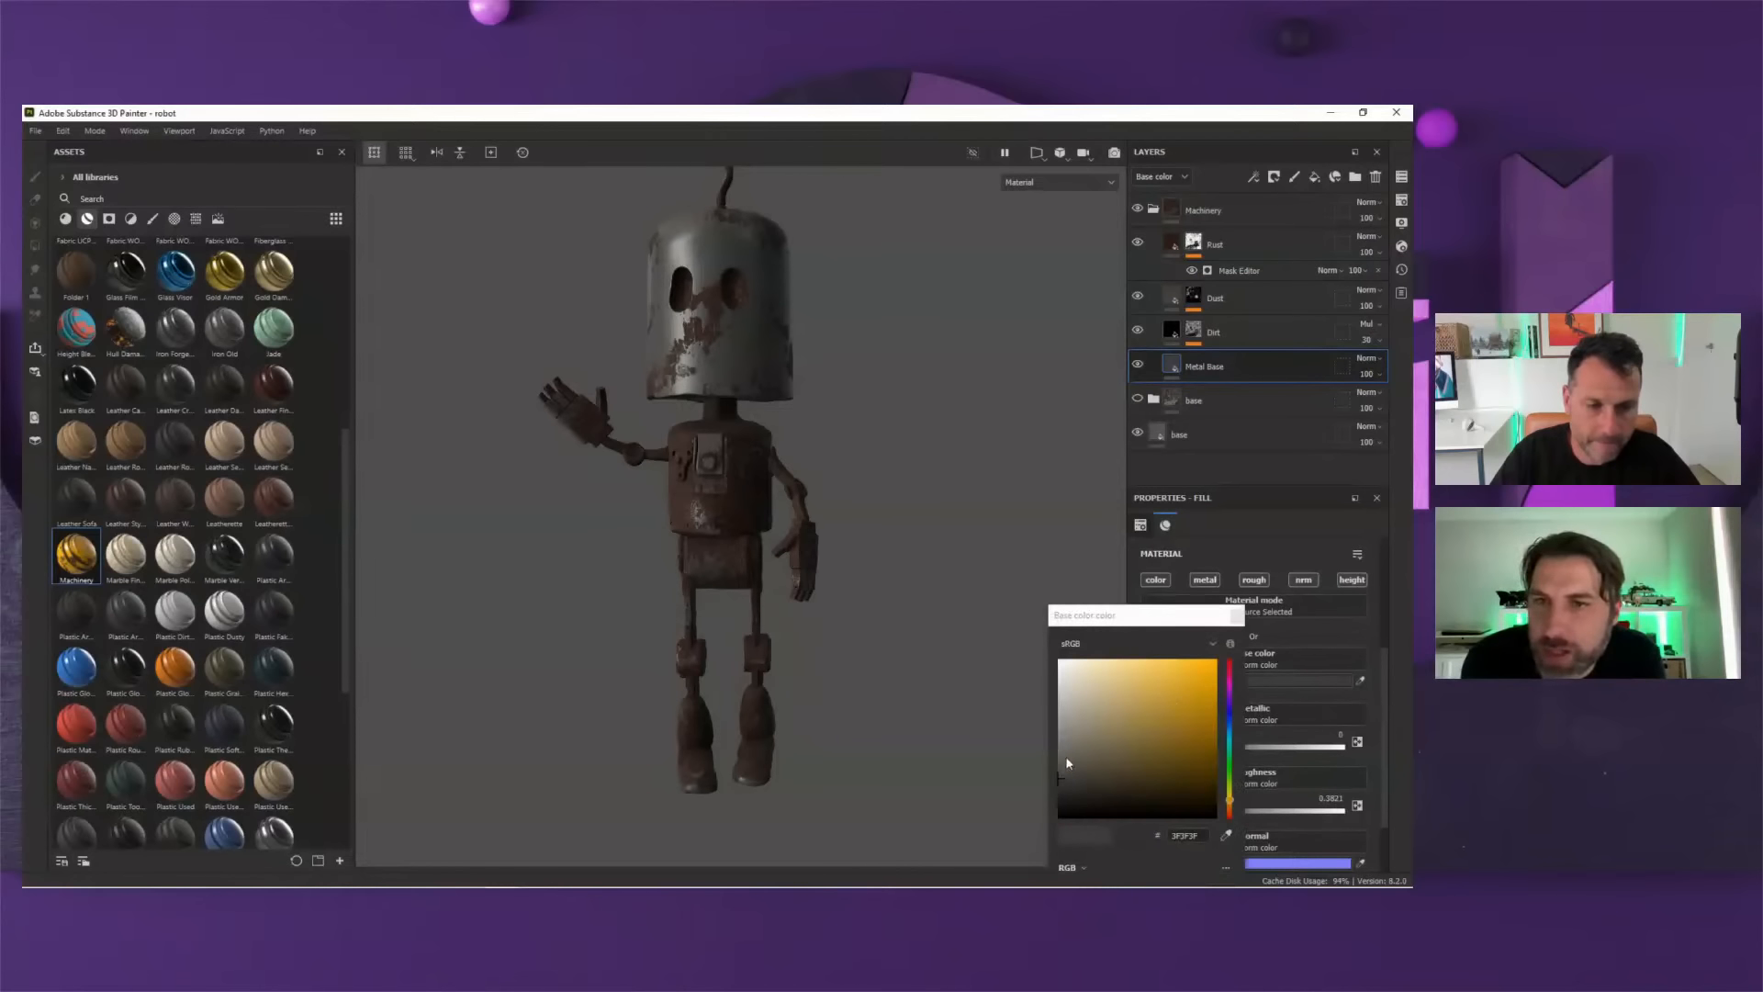
pyautogui.moveTo(1068, 763); pyautogui.dragTo(1017, 768)
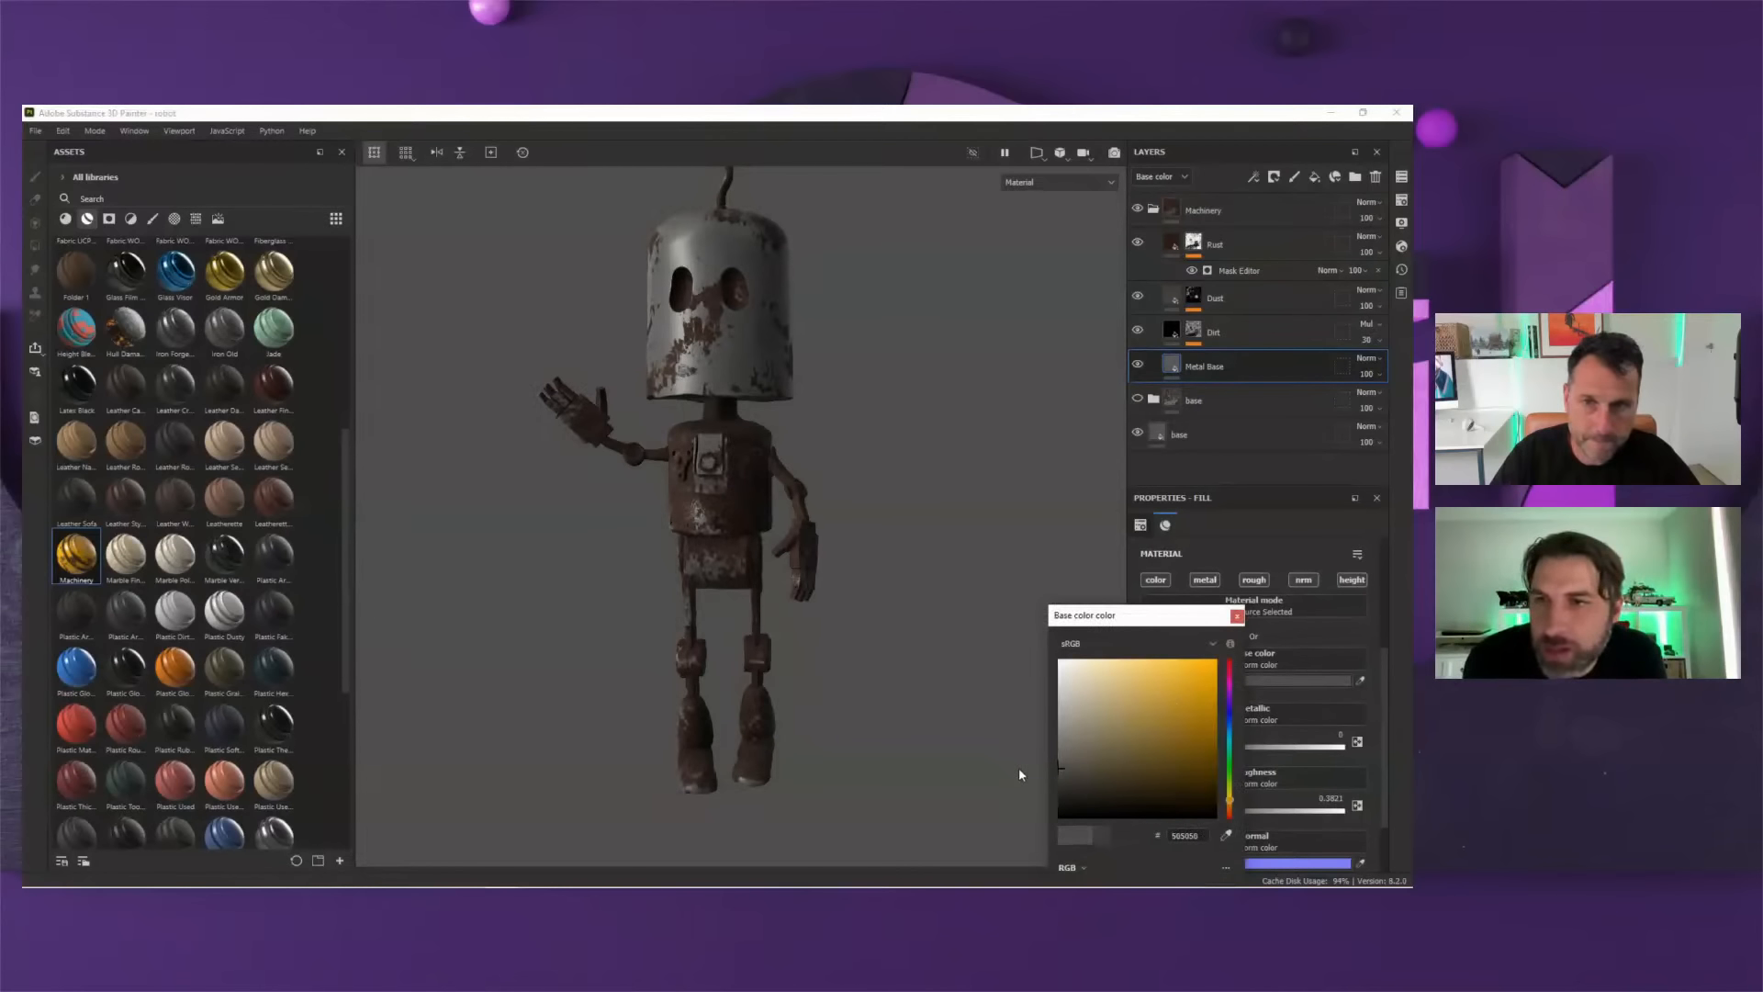
pyautogui.click(1237, 616)
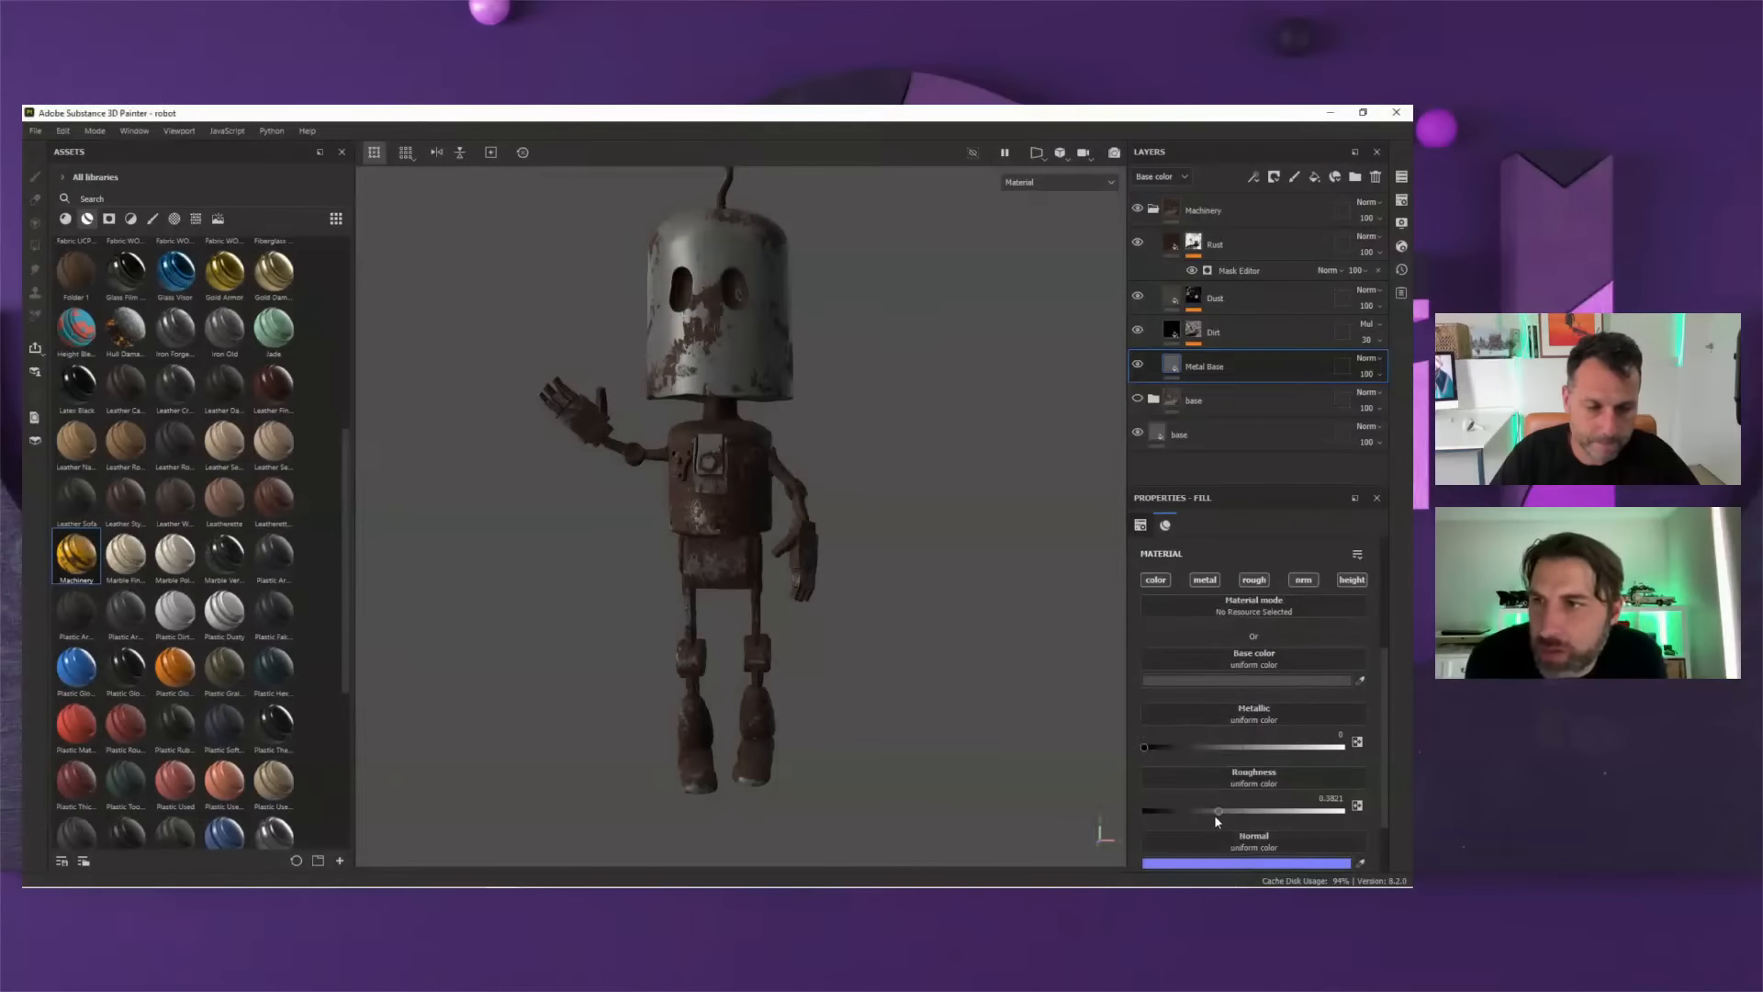
pyautogui.moveTo(1219, 816); pyautogui.dragTo(1202, 817)
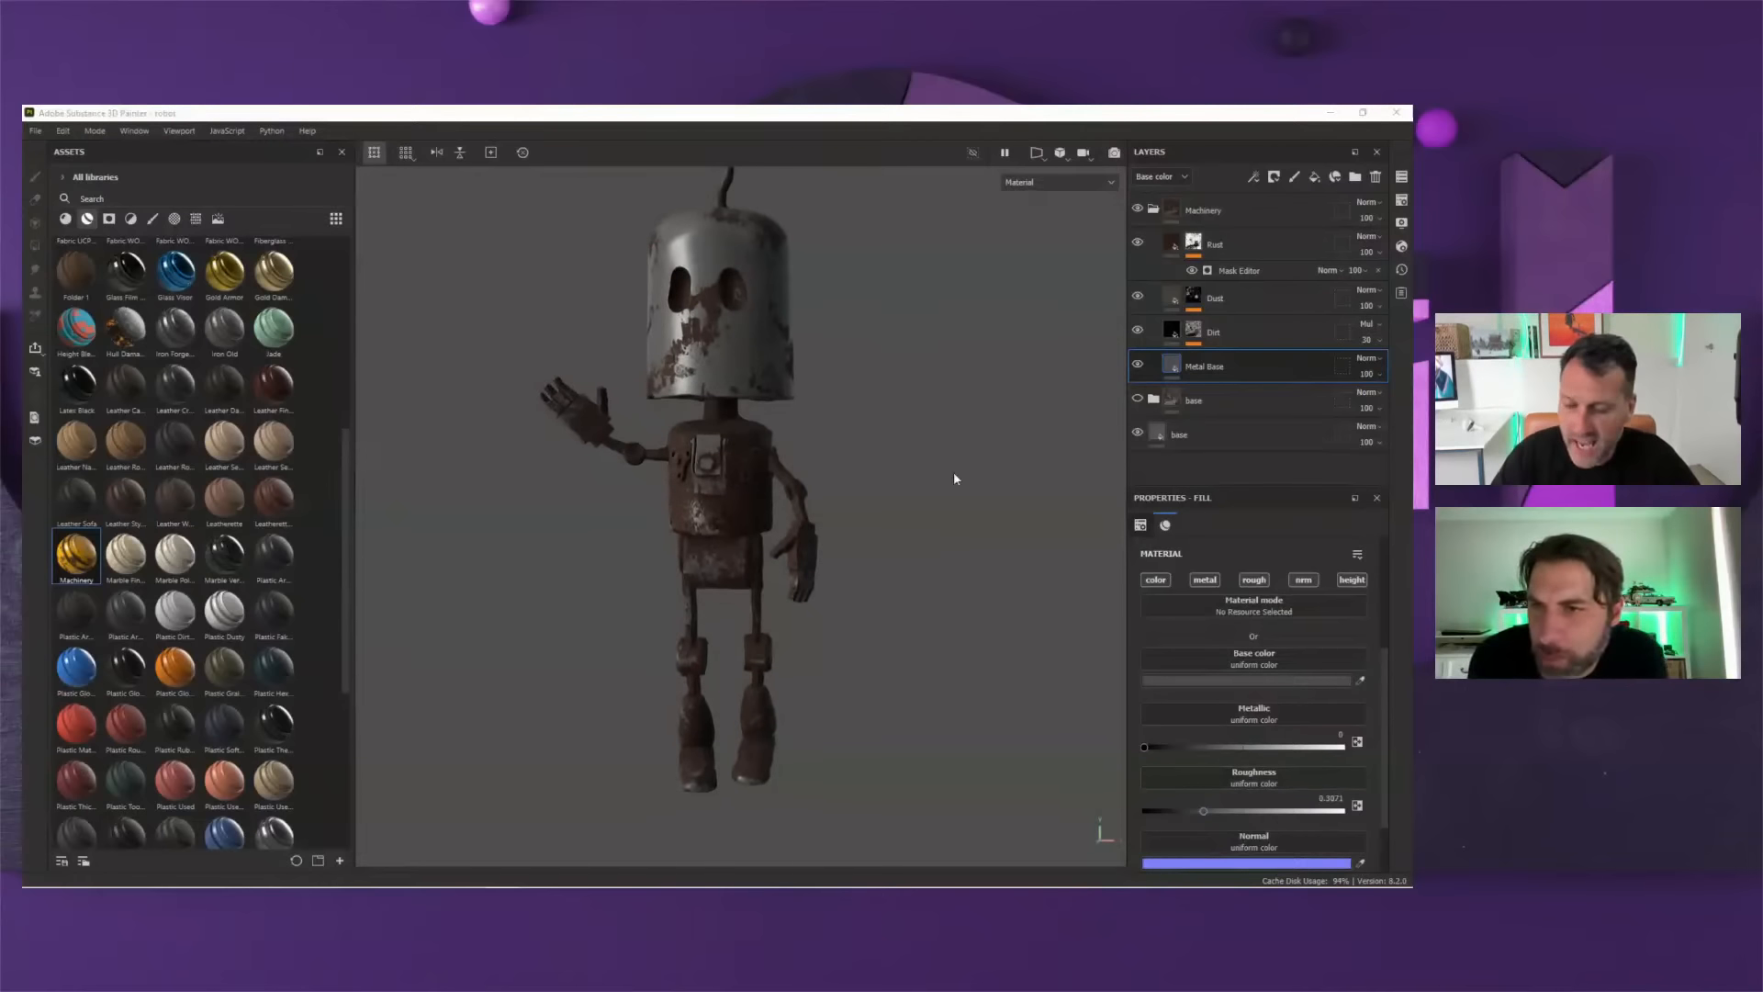
# - Switch to the Substance 3D Assets library in the browser and list the Metal surface materials among all assets
pyautogui.hotkey('alt', 'Tab')
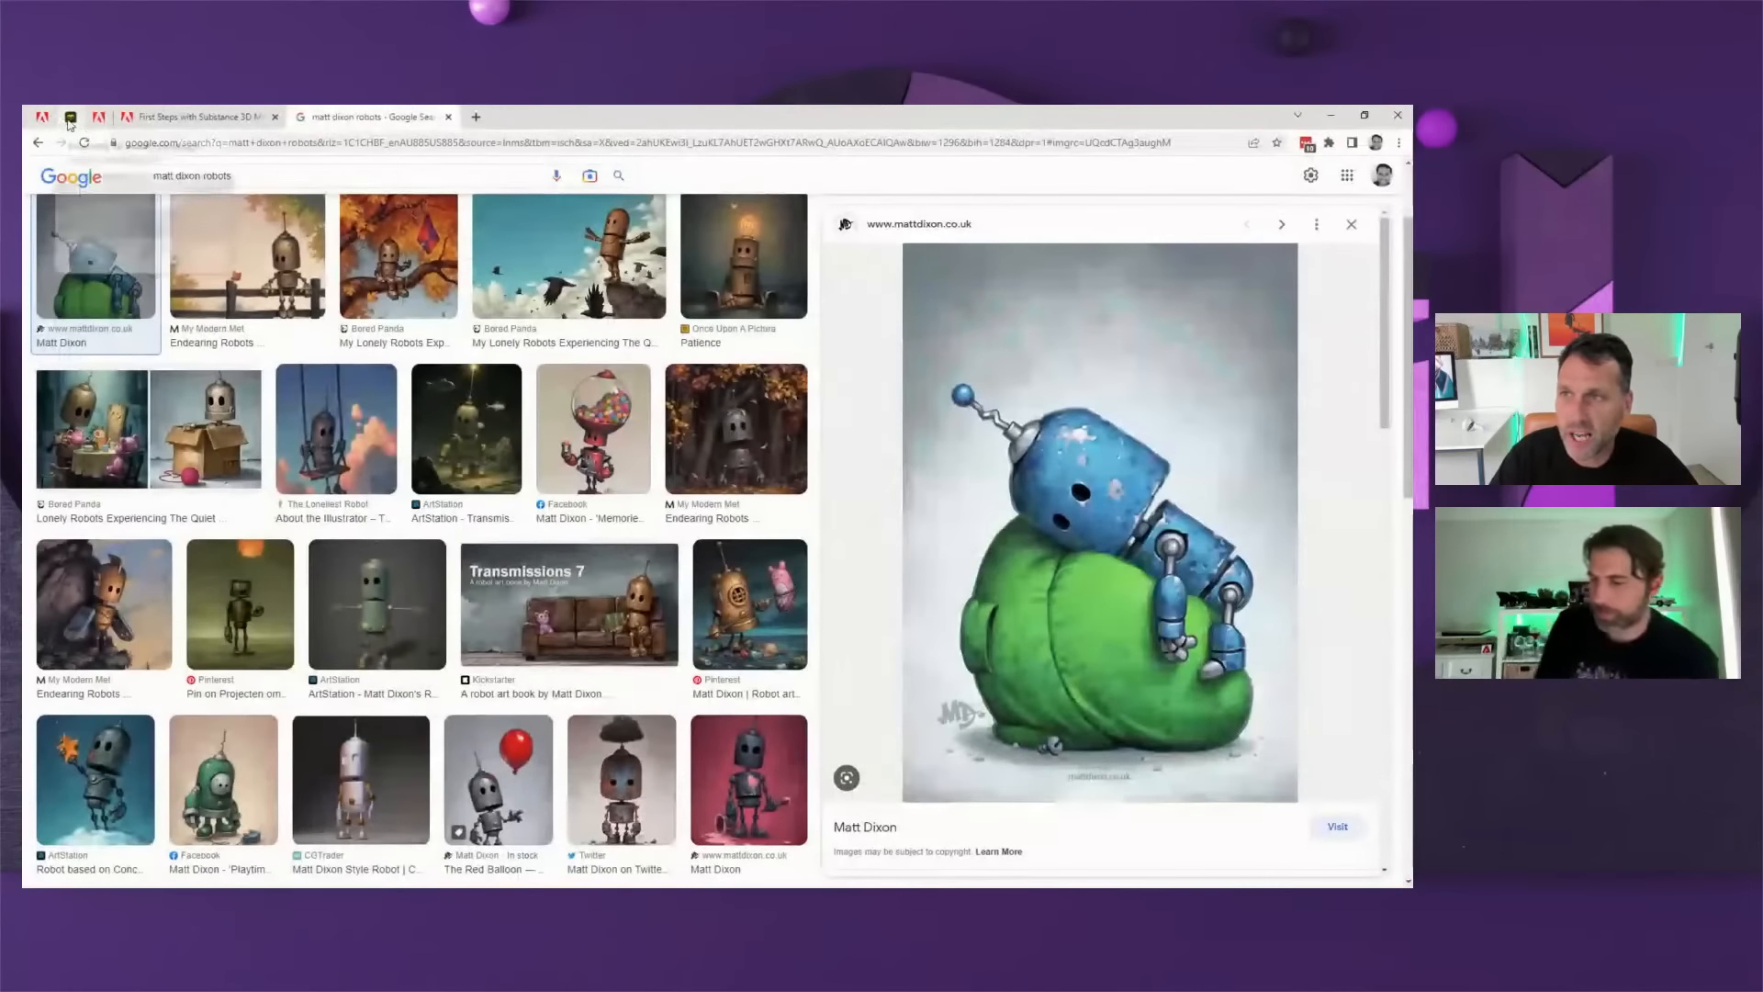
pyautogui.click(70, 116)
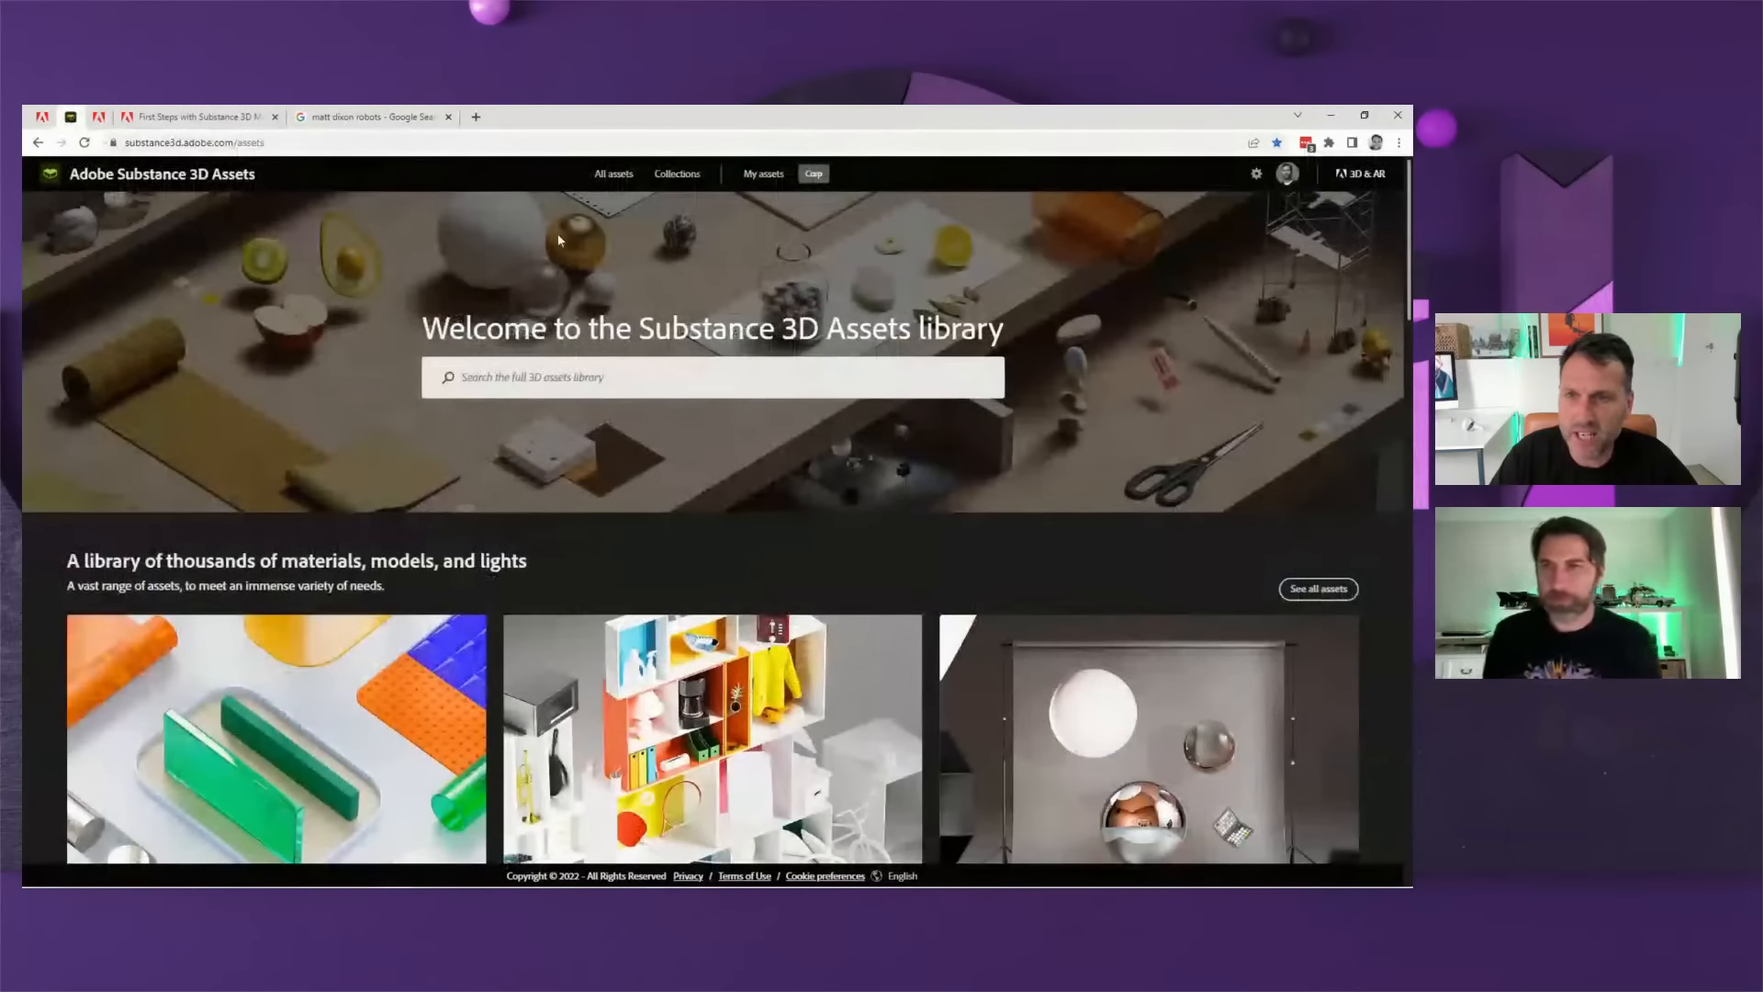
pyautogui.click(632, 177)
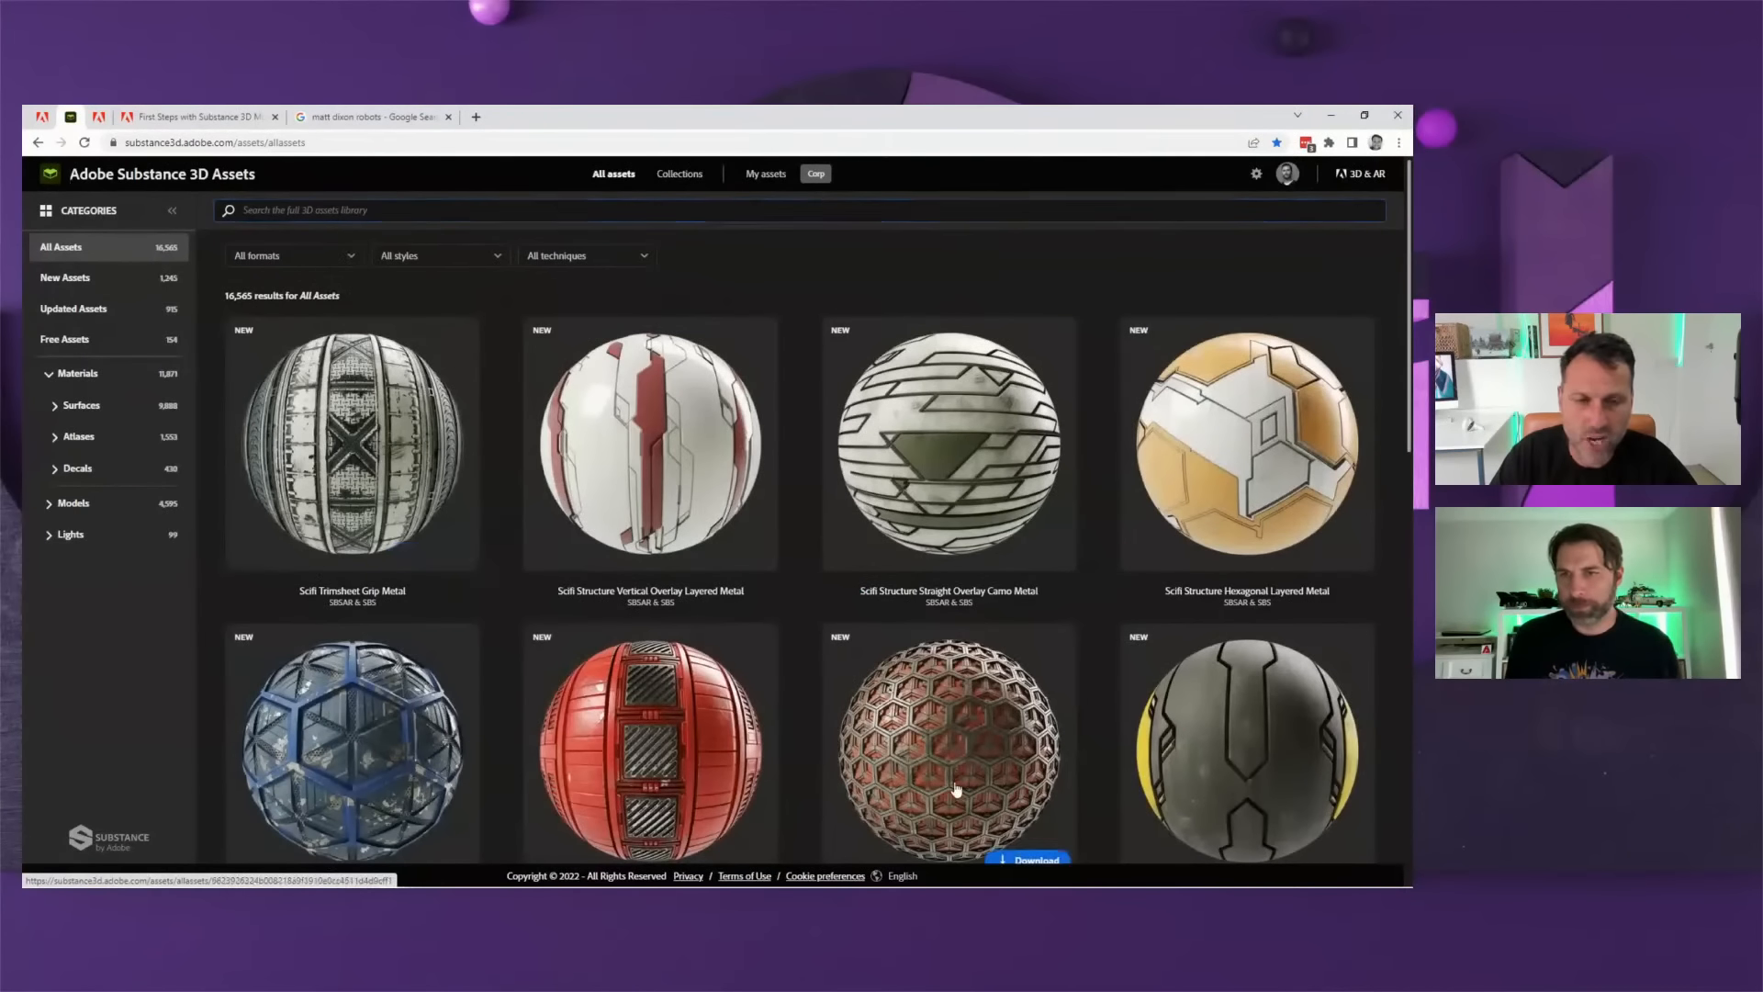
pyautogui.click(55, 407)
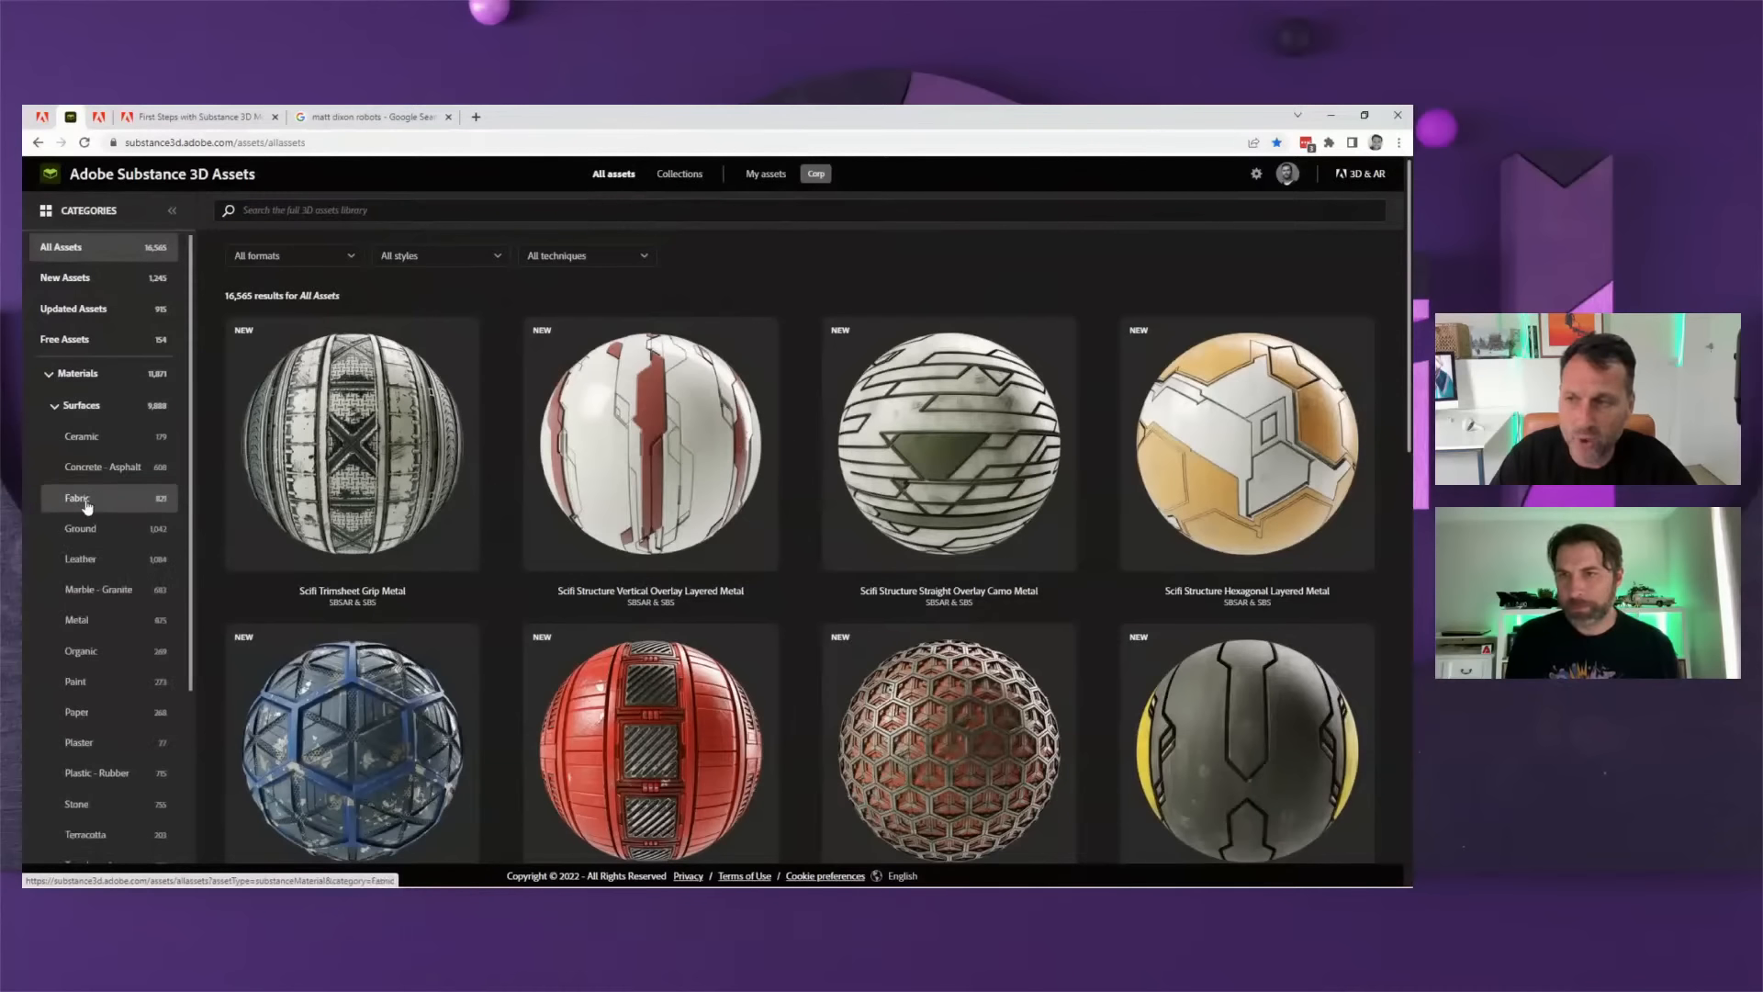
pyautogui.click(92, 624)
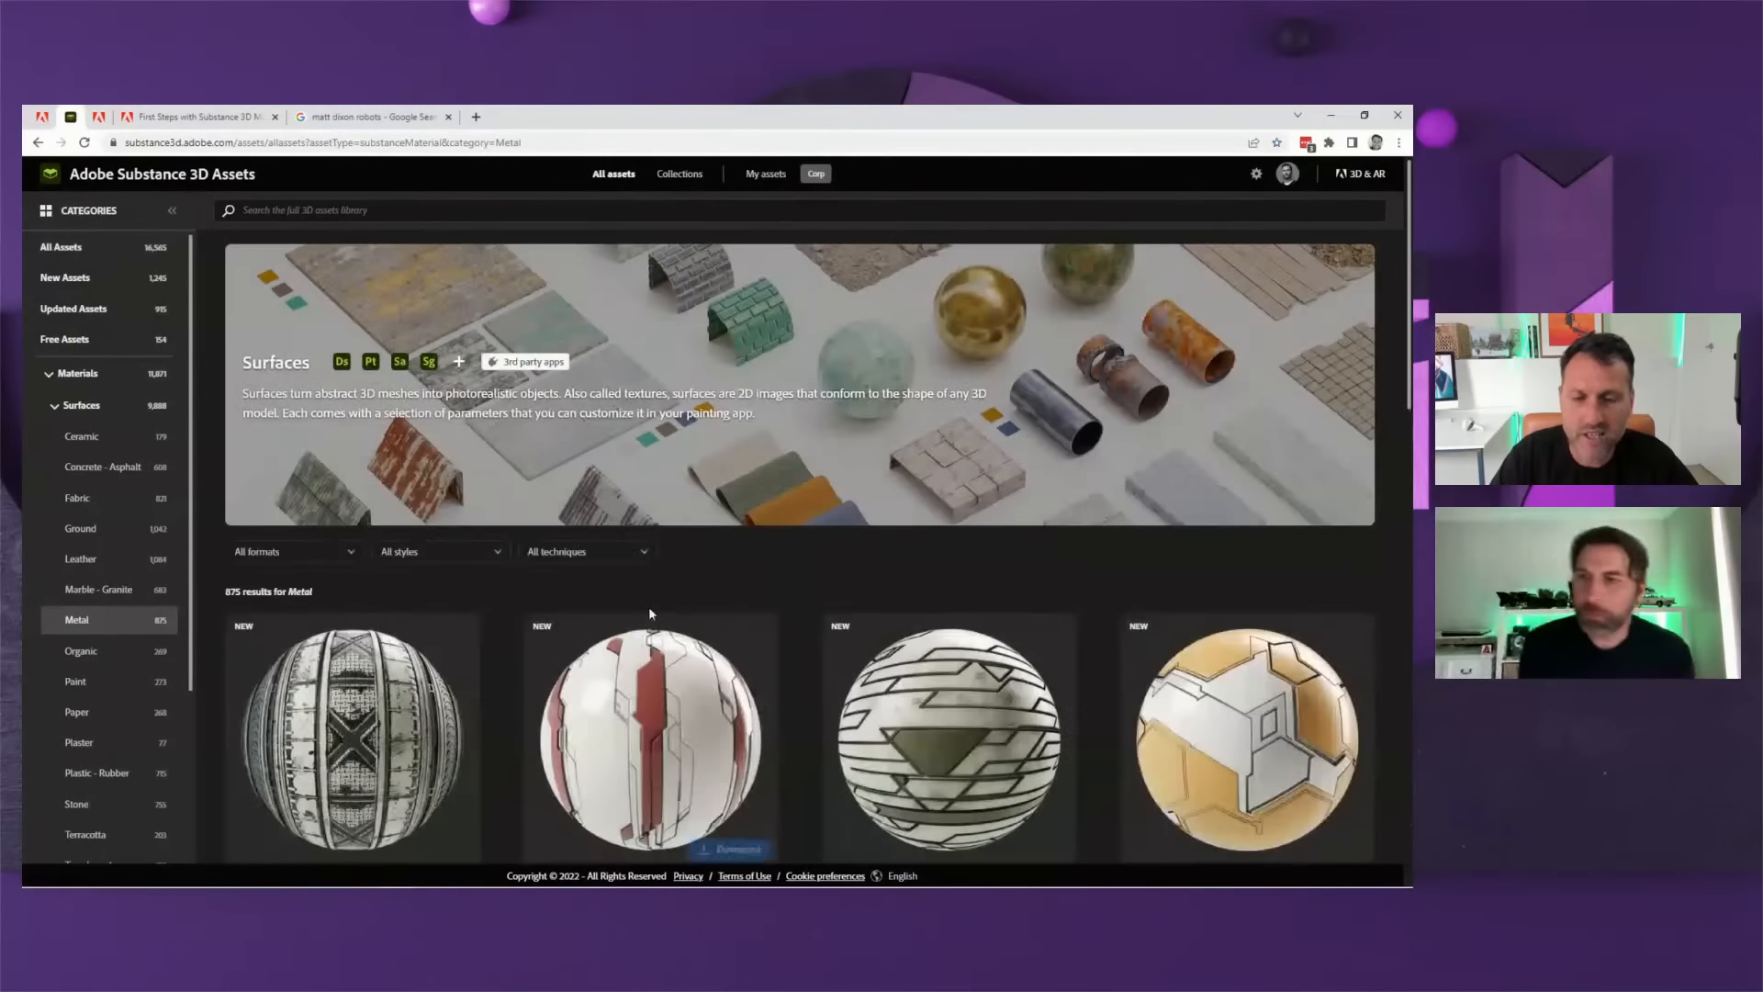
# - Look through the metal materials in the asset library and return to the robot project in Substance 3D Painter
pyautogui.scroll(-2, 634, 569)
pyautogui.scroll(-5, 634, 565)
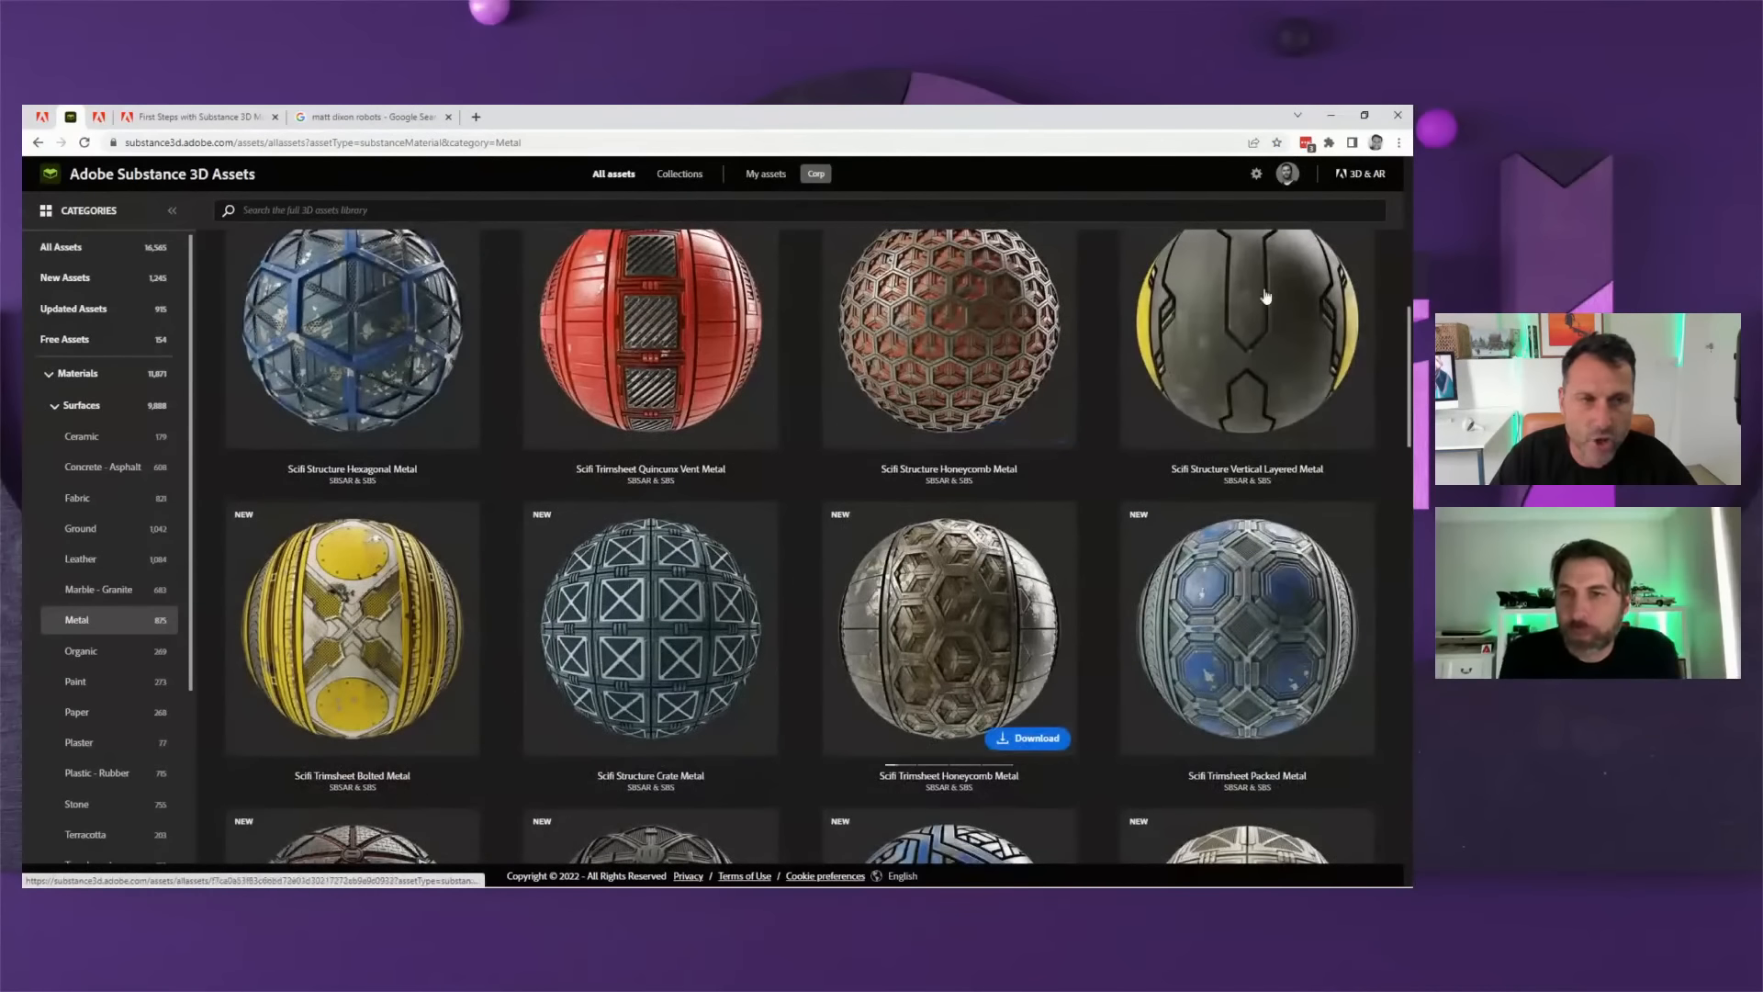
pyautogui.scroll(-9, 828, 653)
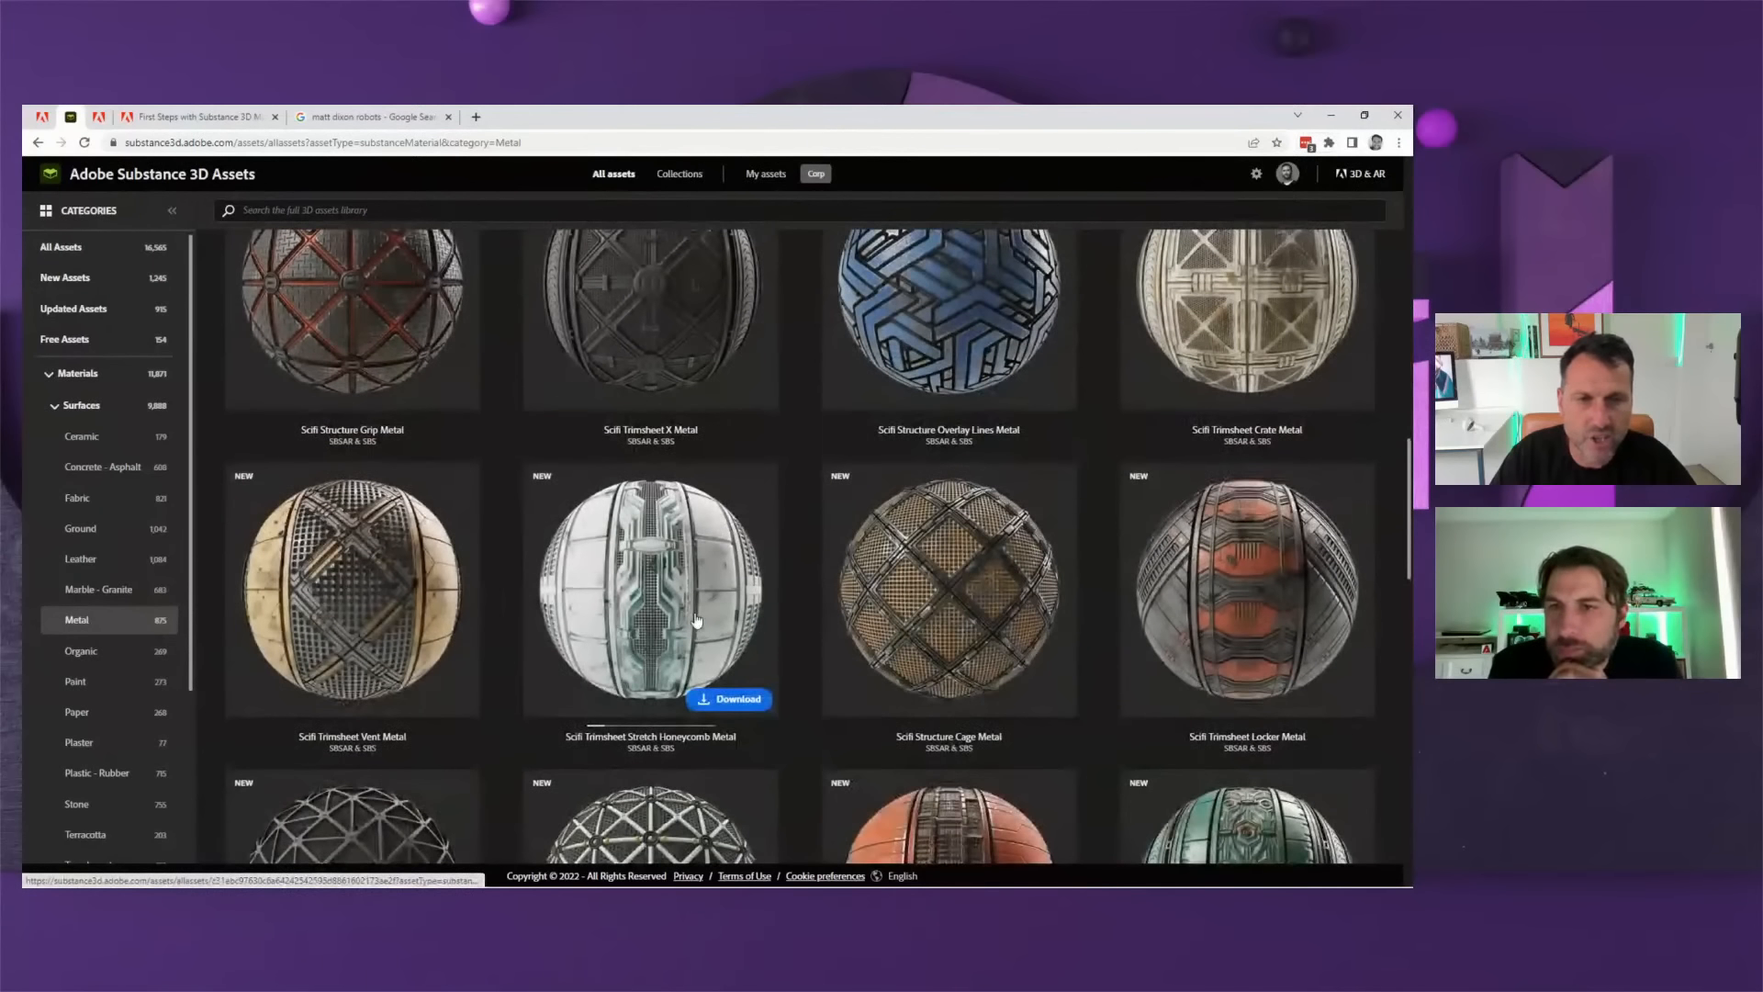
pyautogui.scroll(-5, 640, 582)
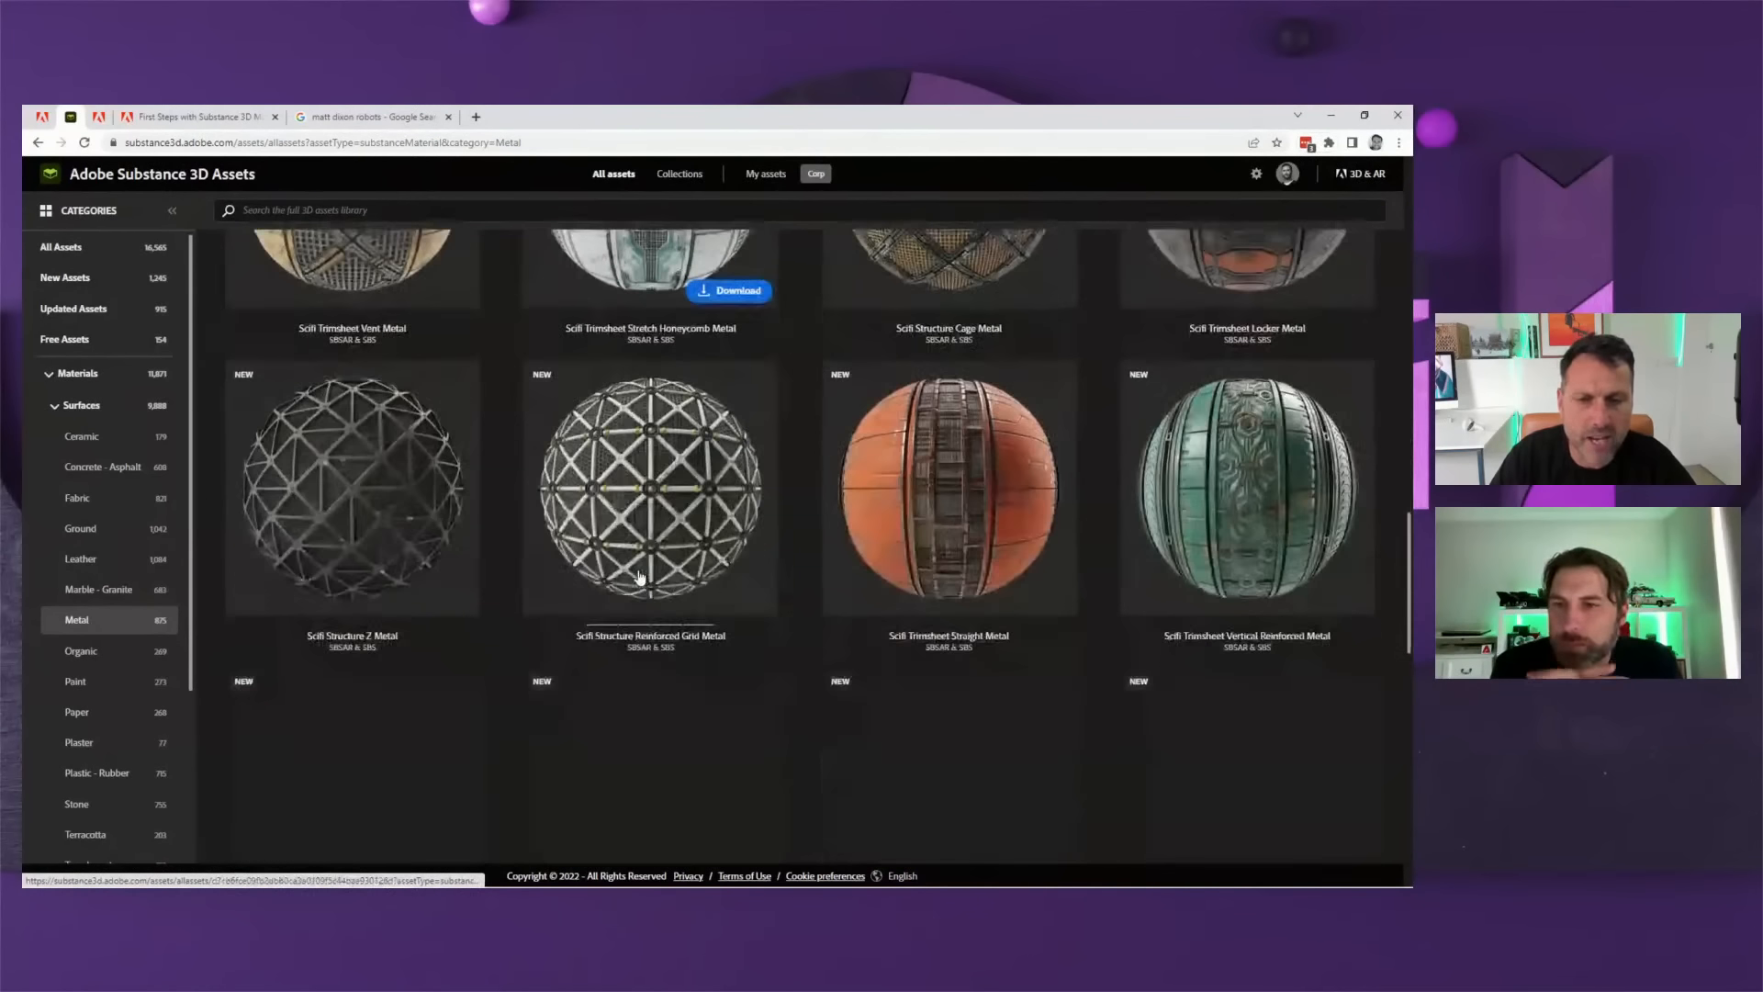
pyautogui.click(1333, 116)
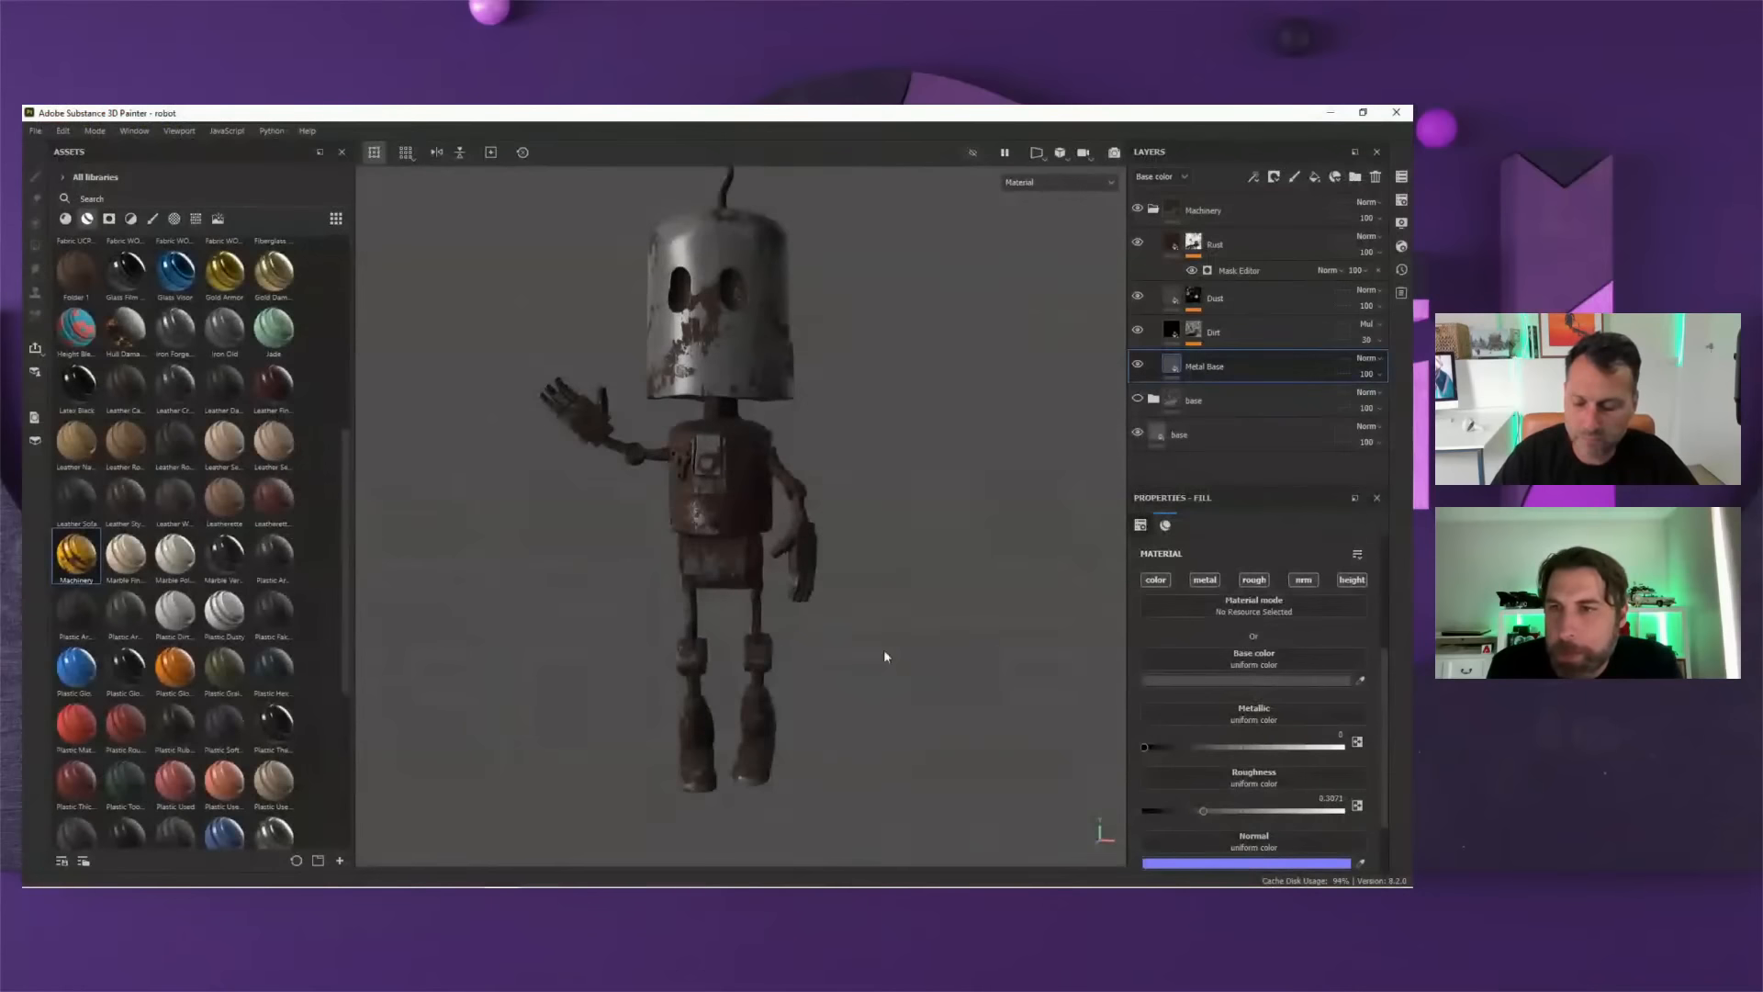
# - Send the textured robot to Substance 3D Stager
pyautogui.keyDown('alt'); pyautogui.moveTo(983, 581); pyautogui.dragTo(808, 606); pyautogui.keyUp('alt')
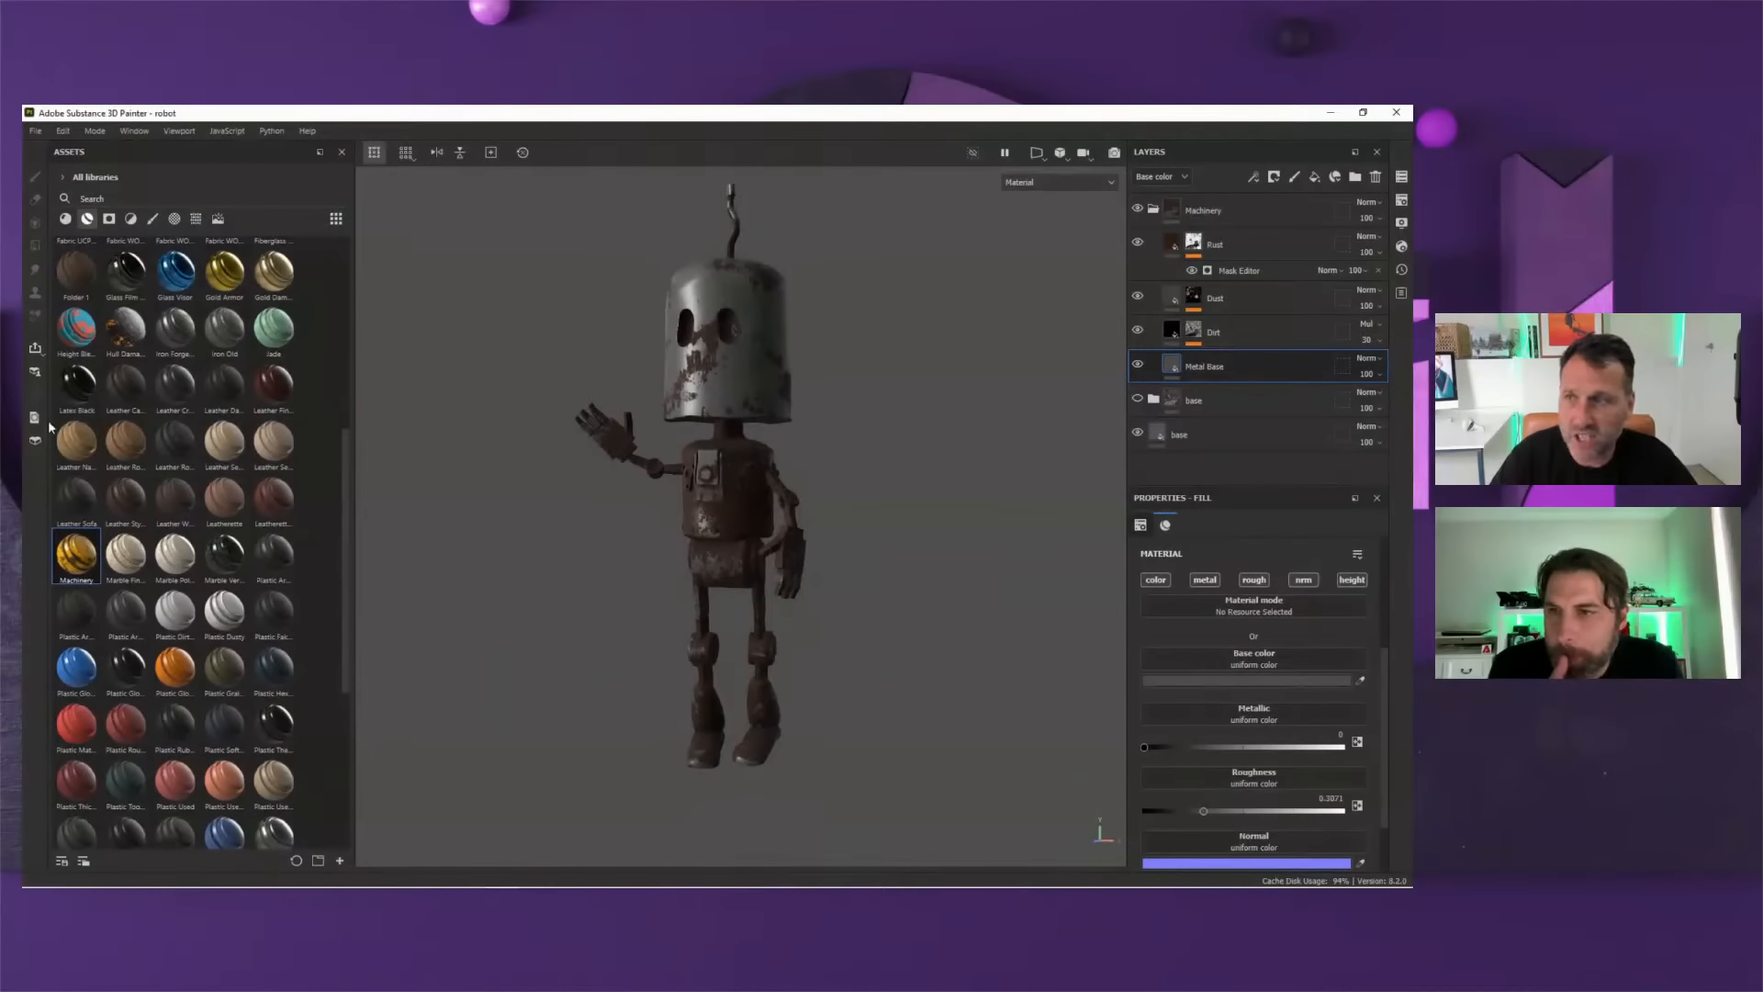
pyautogui.click(36, 350)
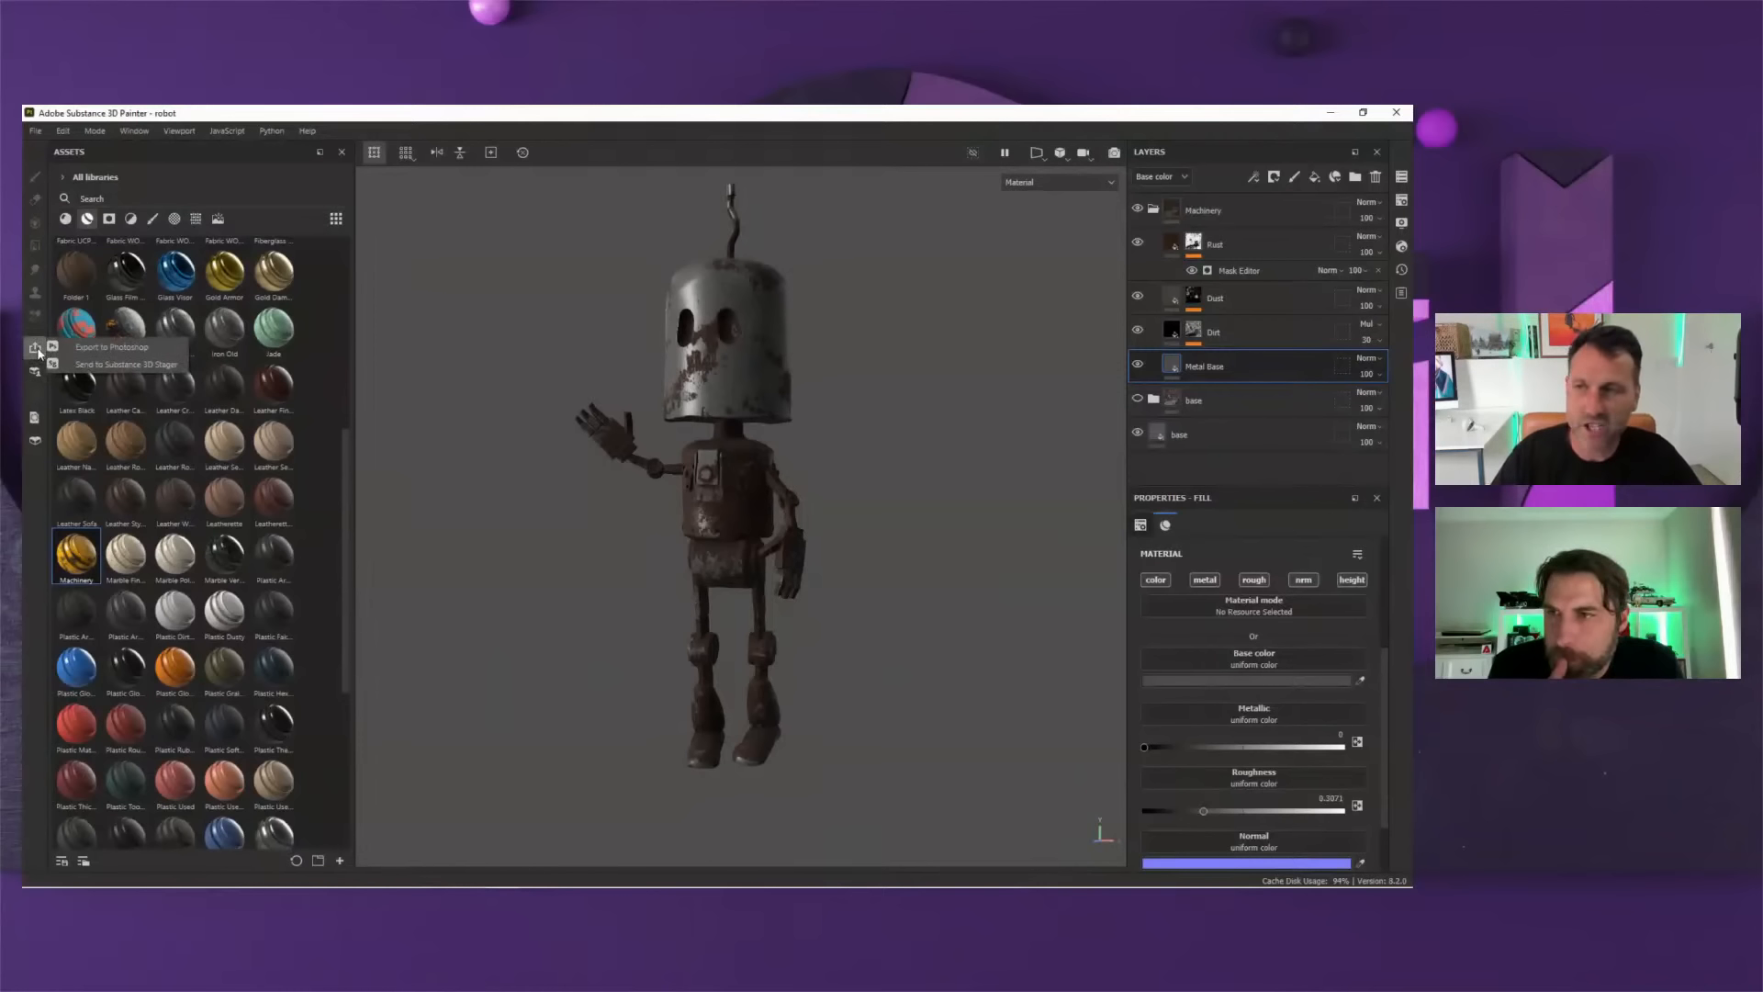
pyautogui.click(120, 365)
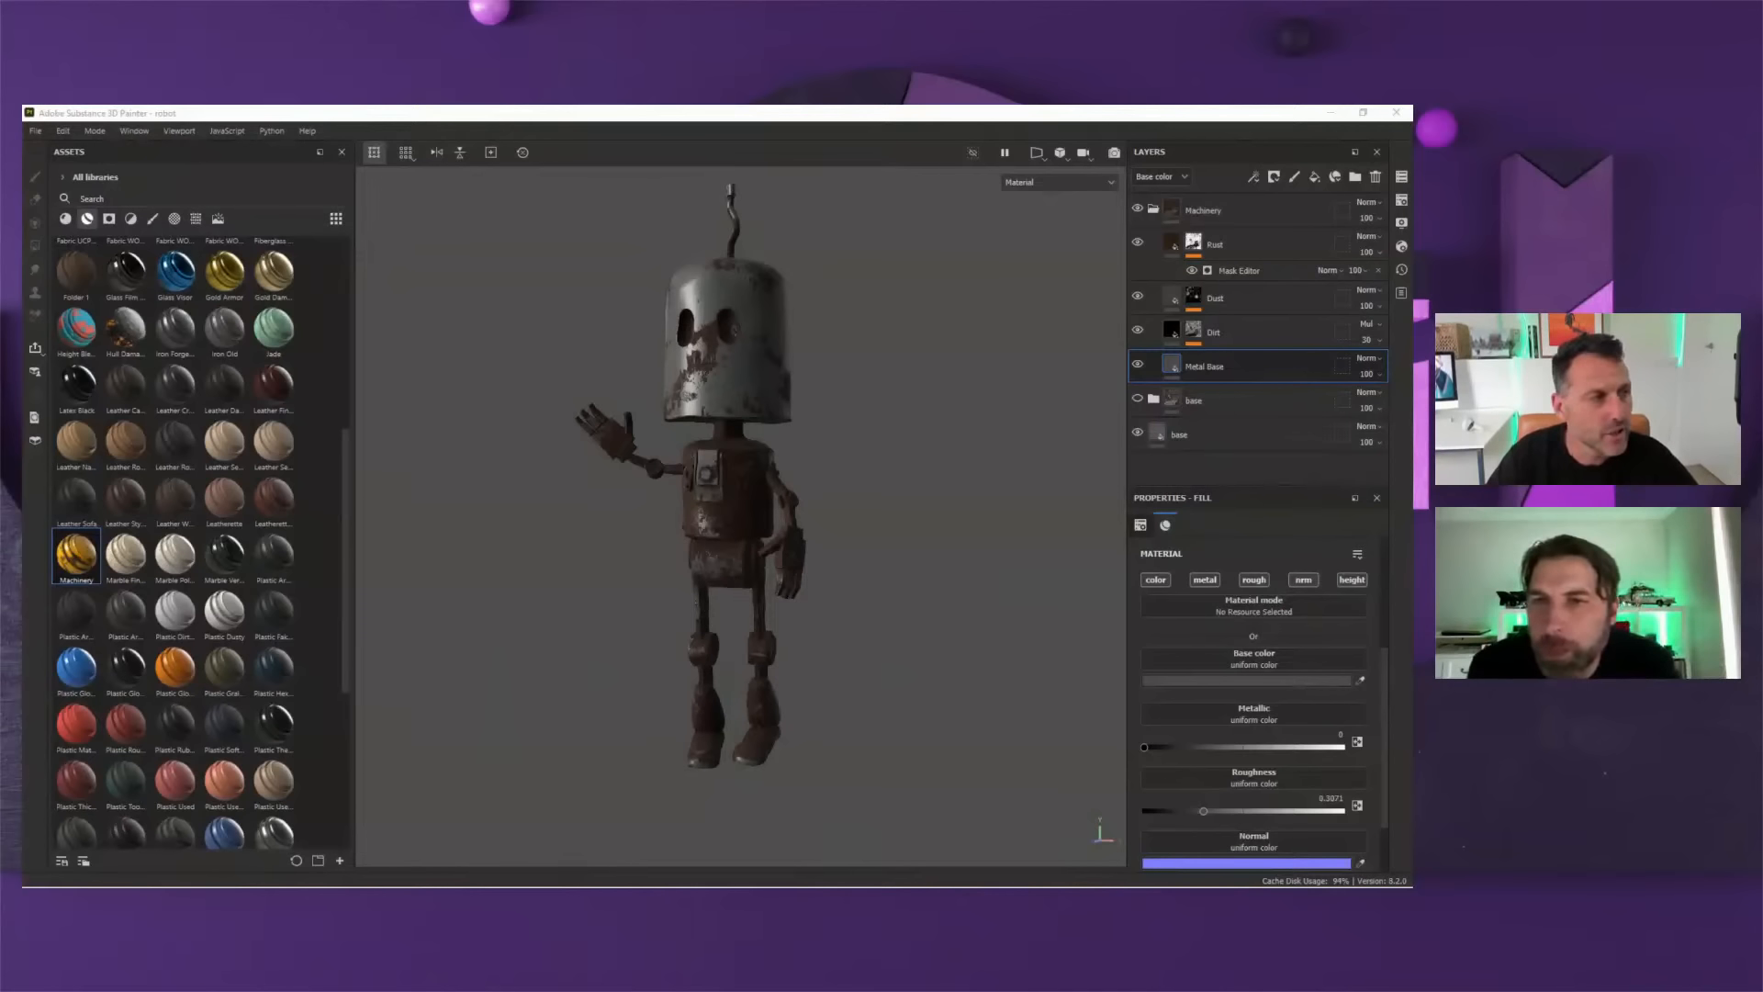
# - Collapse the Machinery layer group and hide it so the robot shows only its plain base layer
pyautogui.click(1153, 210)
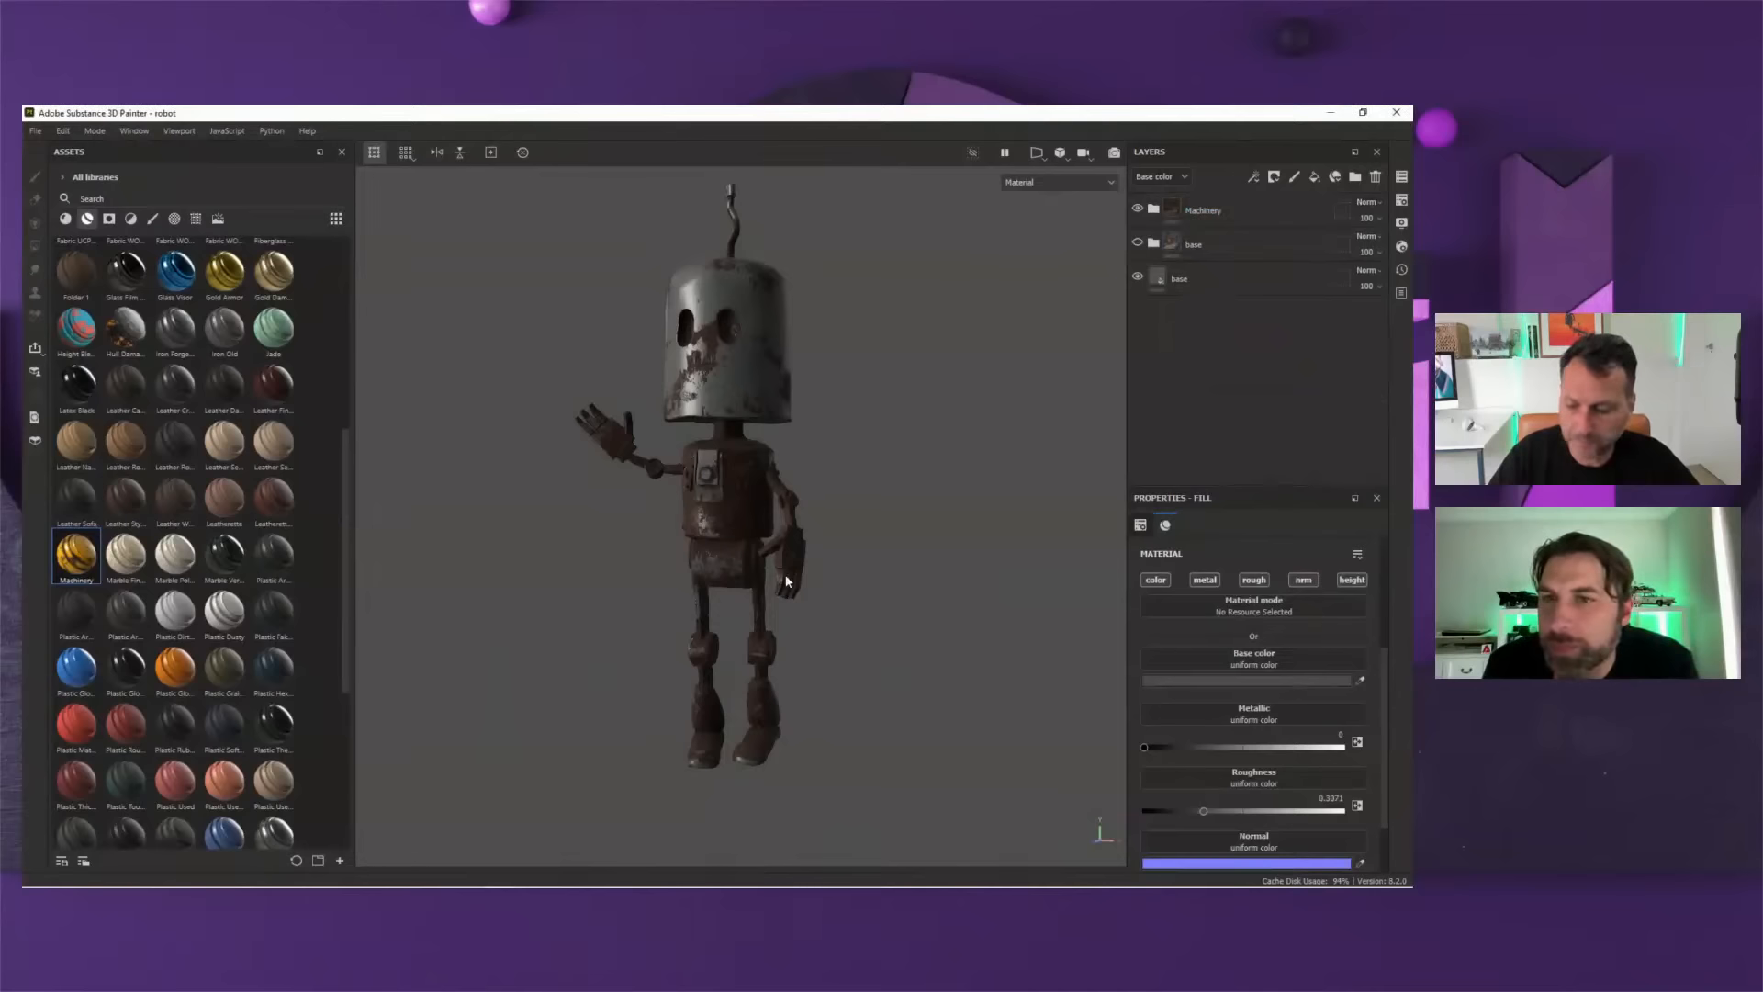
pyautogui.keyDown('alt'); pyautogui.moveTo(786, 581); pyautogui.dragTo(878, 520); pyautogui.keyUp('alt')
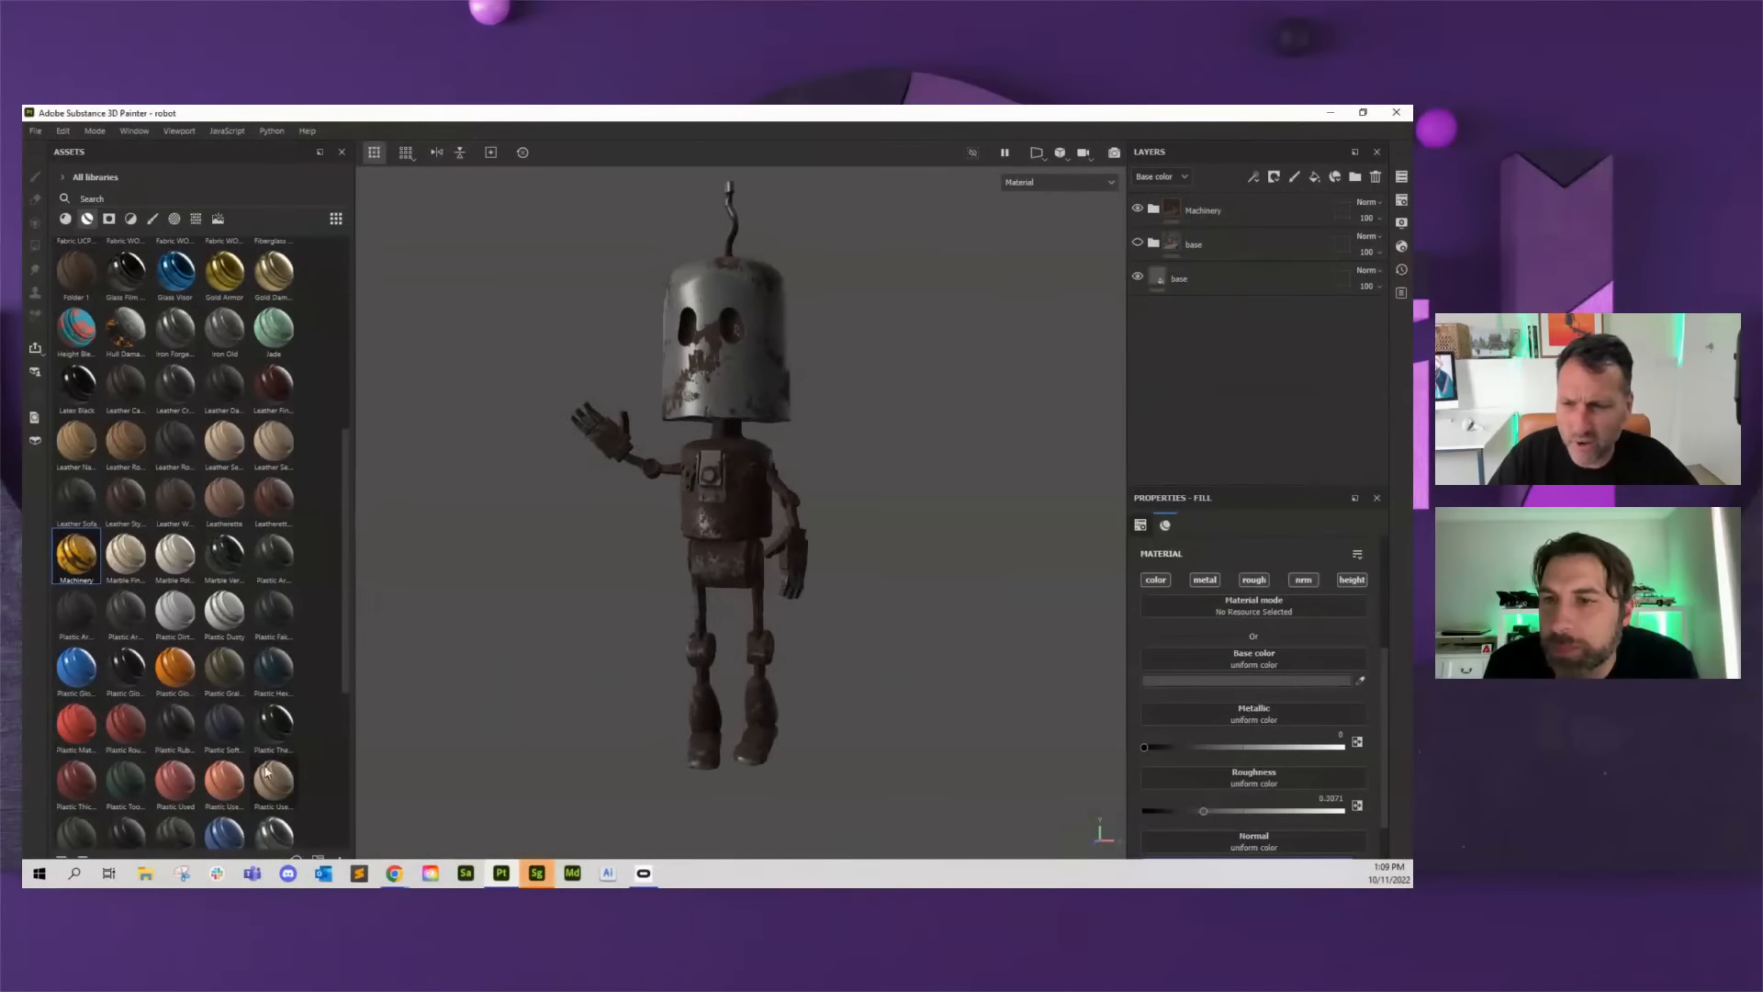
pyautogui.scroll(-3, 334, 674)
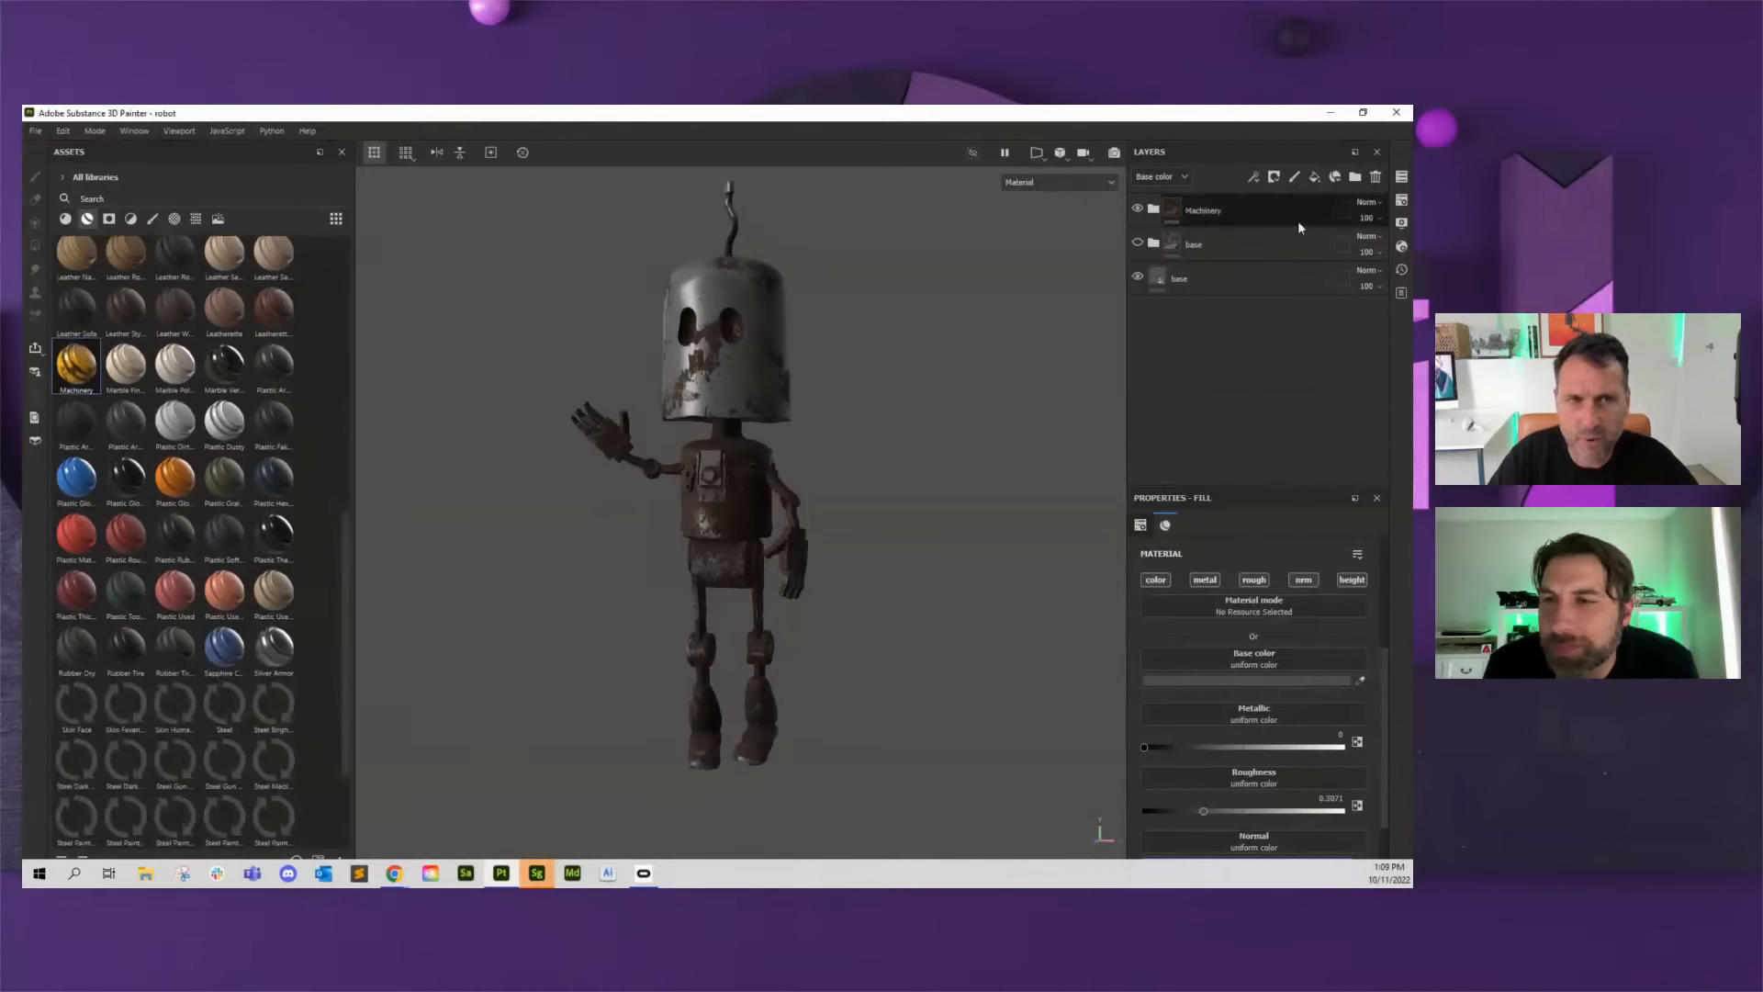
pyautogui.click(1138, 209)
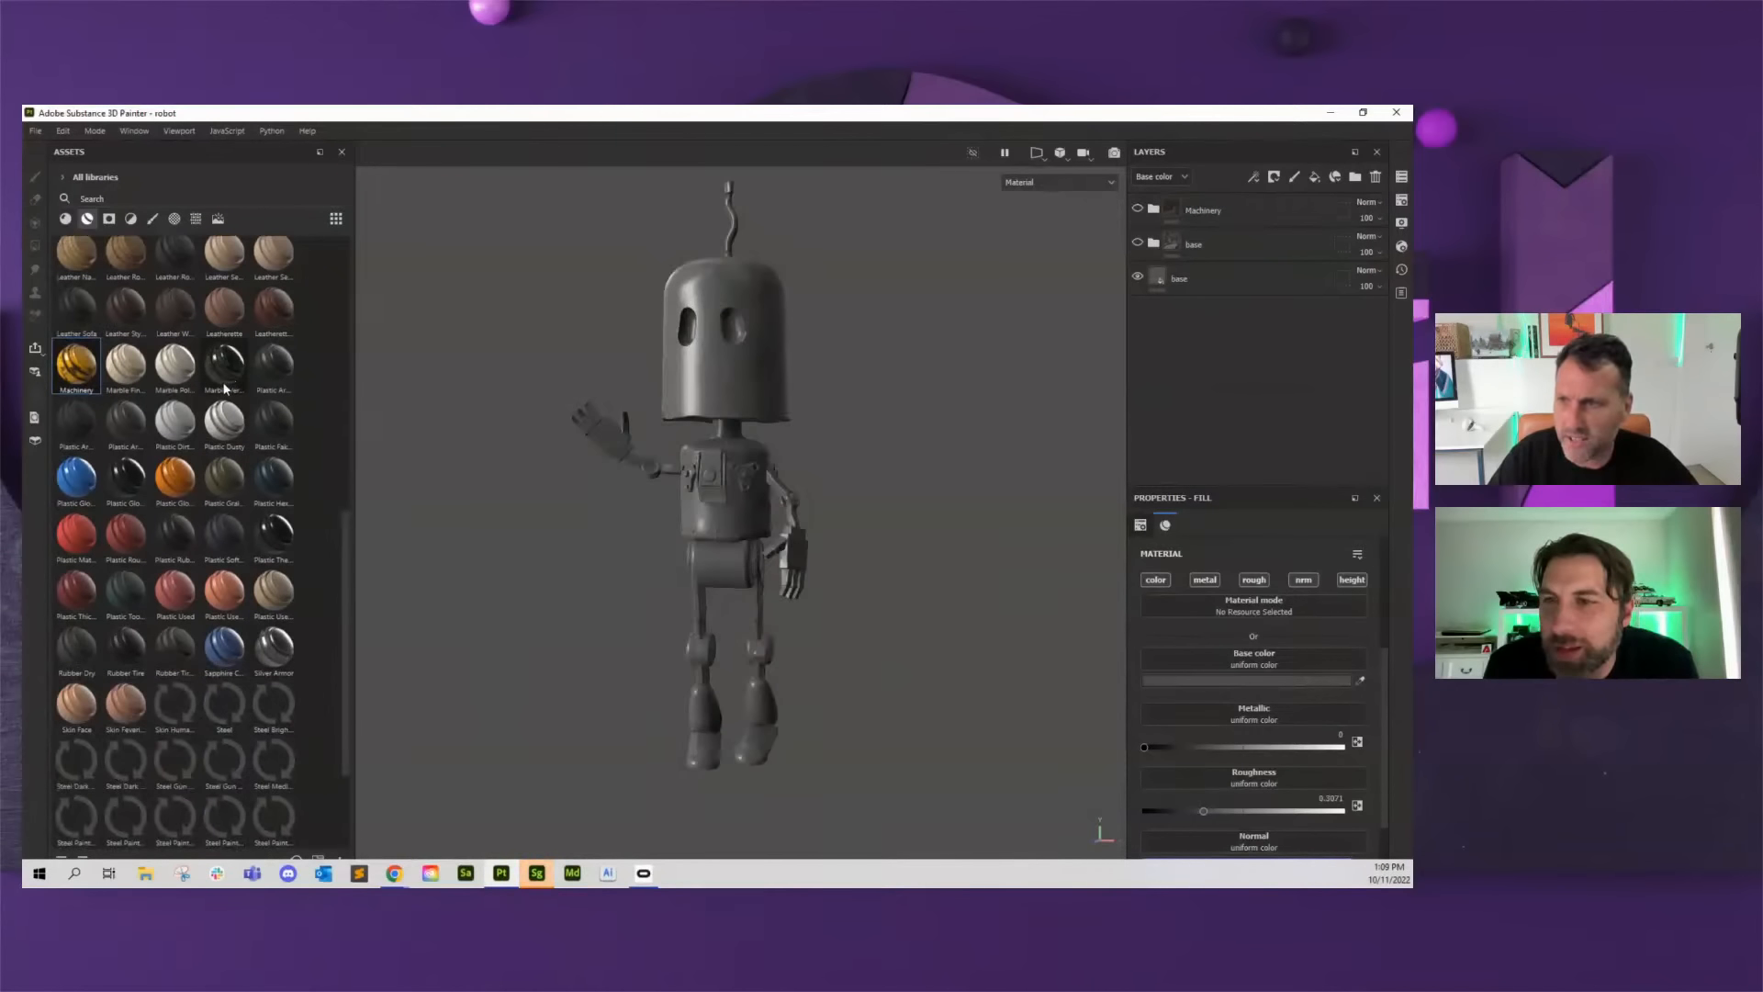
# - Find the Rust Coarse base material in the assets and apply it to the robot as a new top fill layer
pyautogui.click(66, 218)
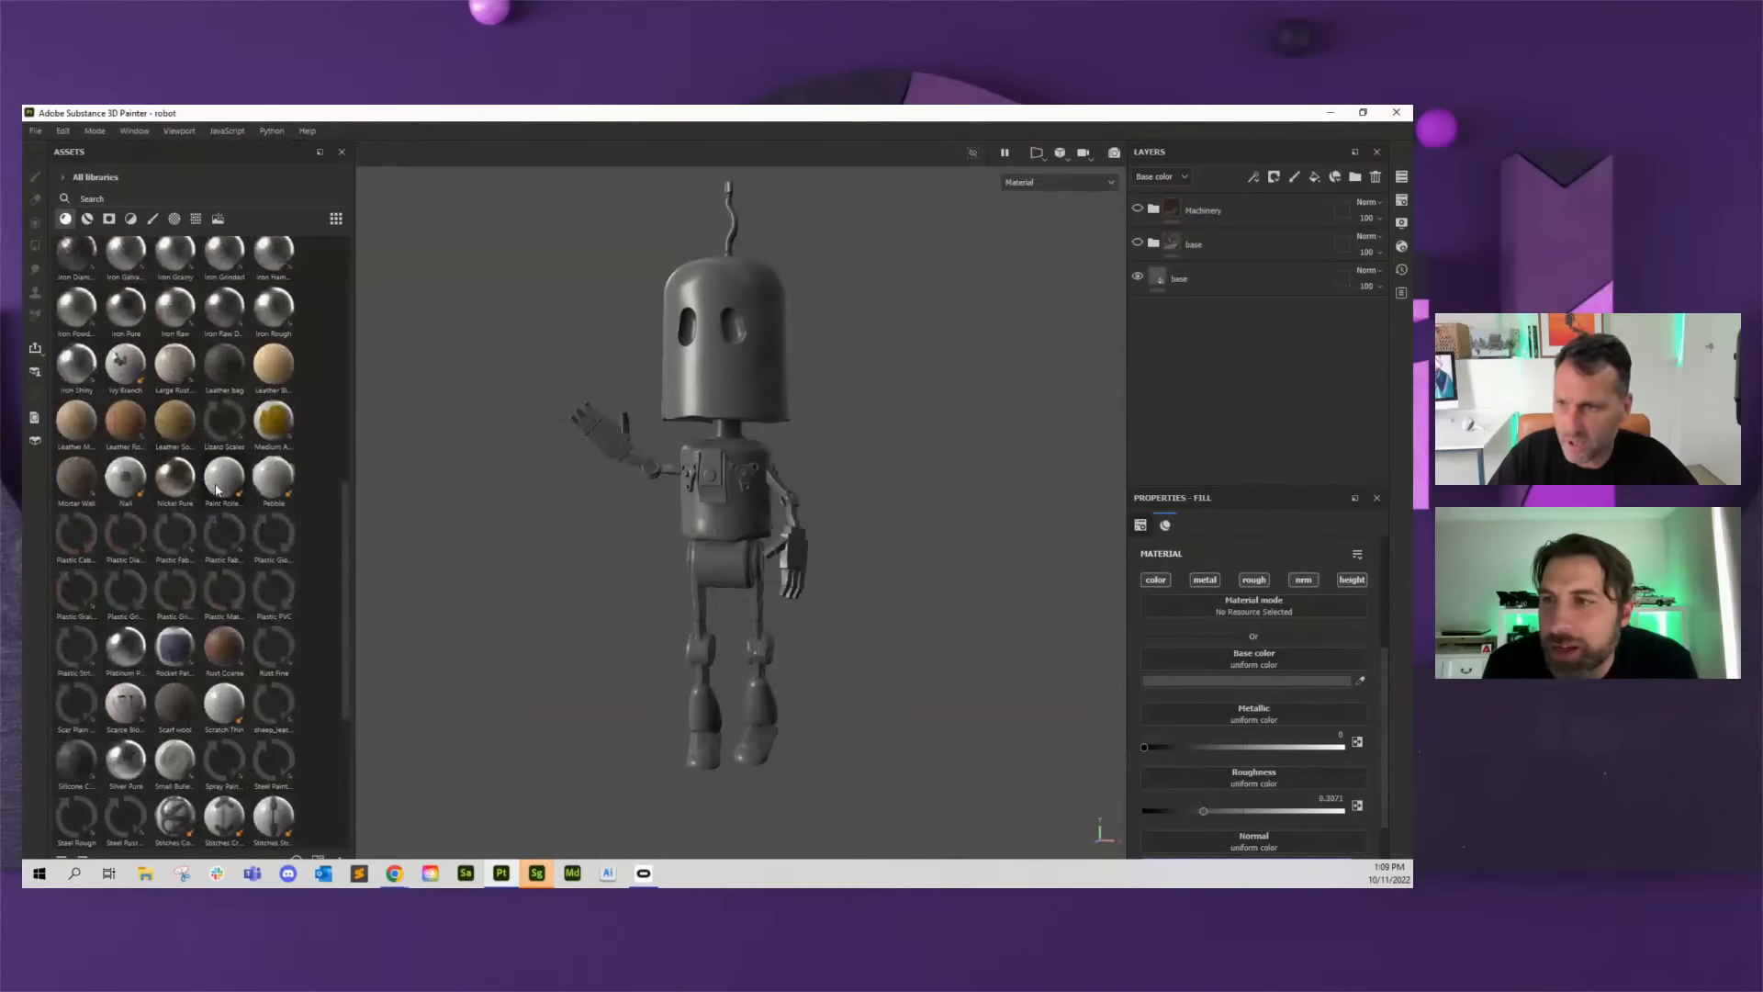
pyautogui.scroll(10, 216, 490)
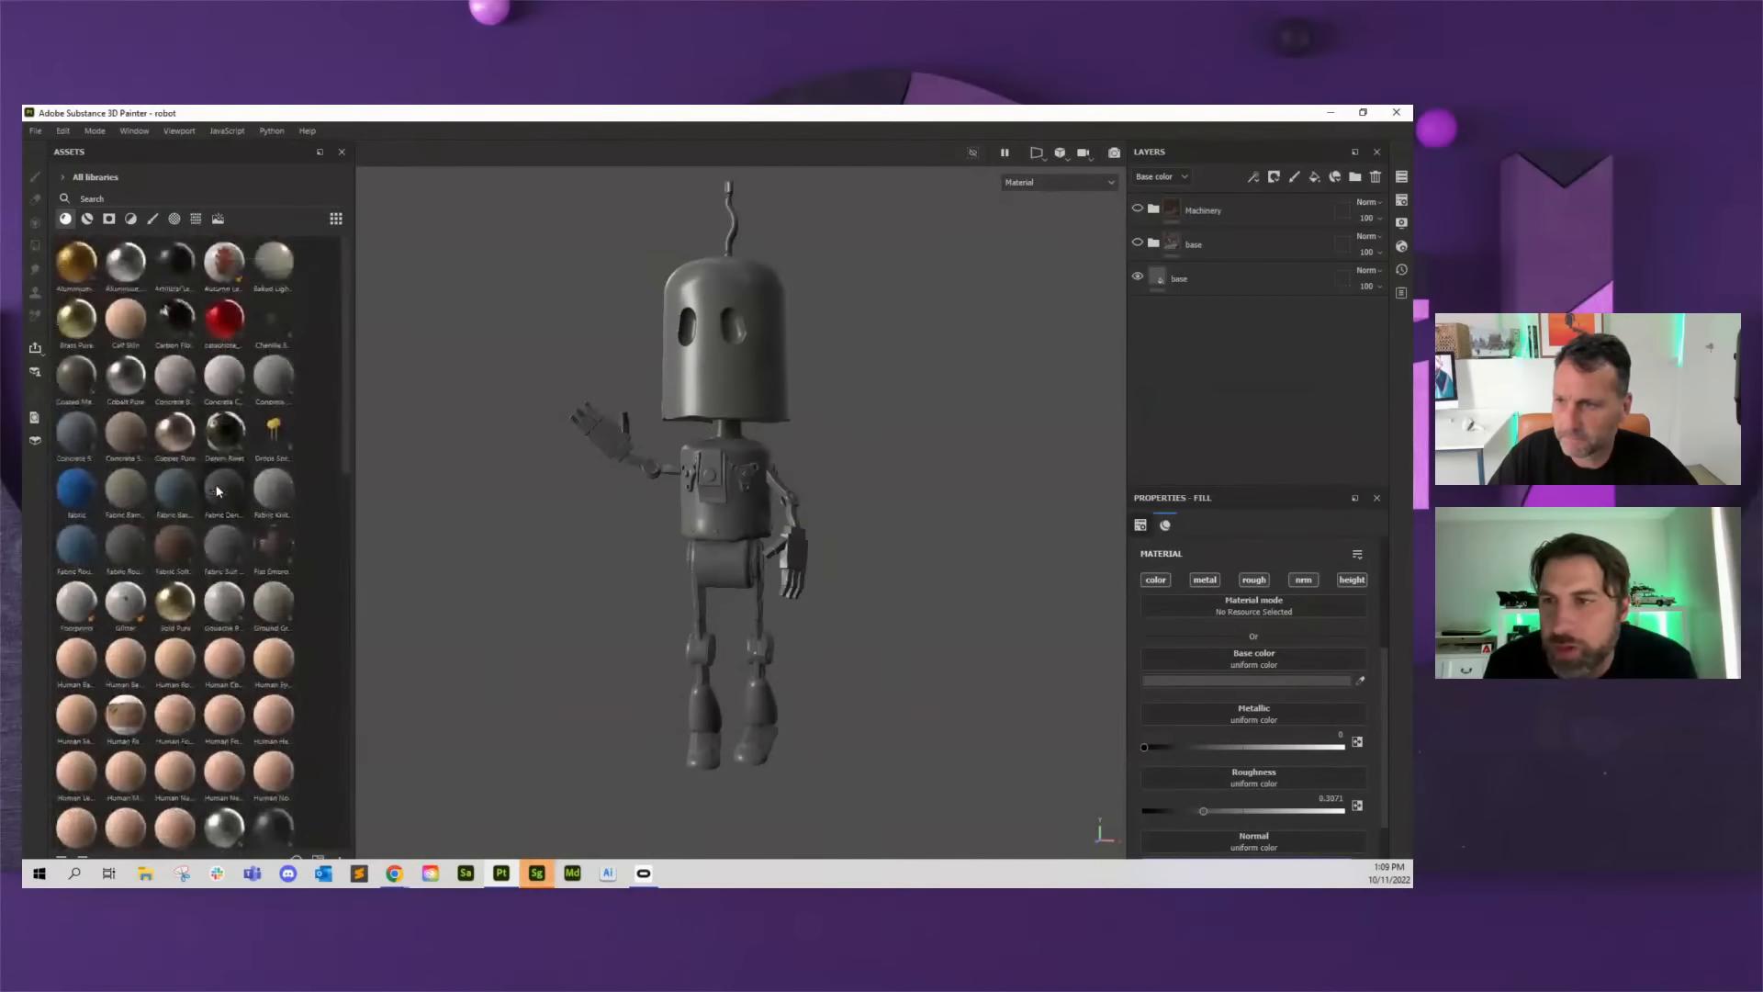
pyautogui.scroll(-5, 135, 606)
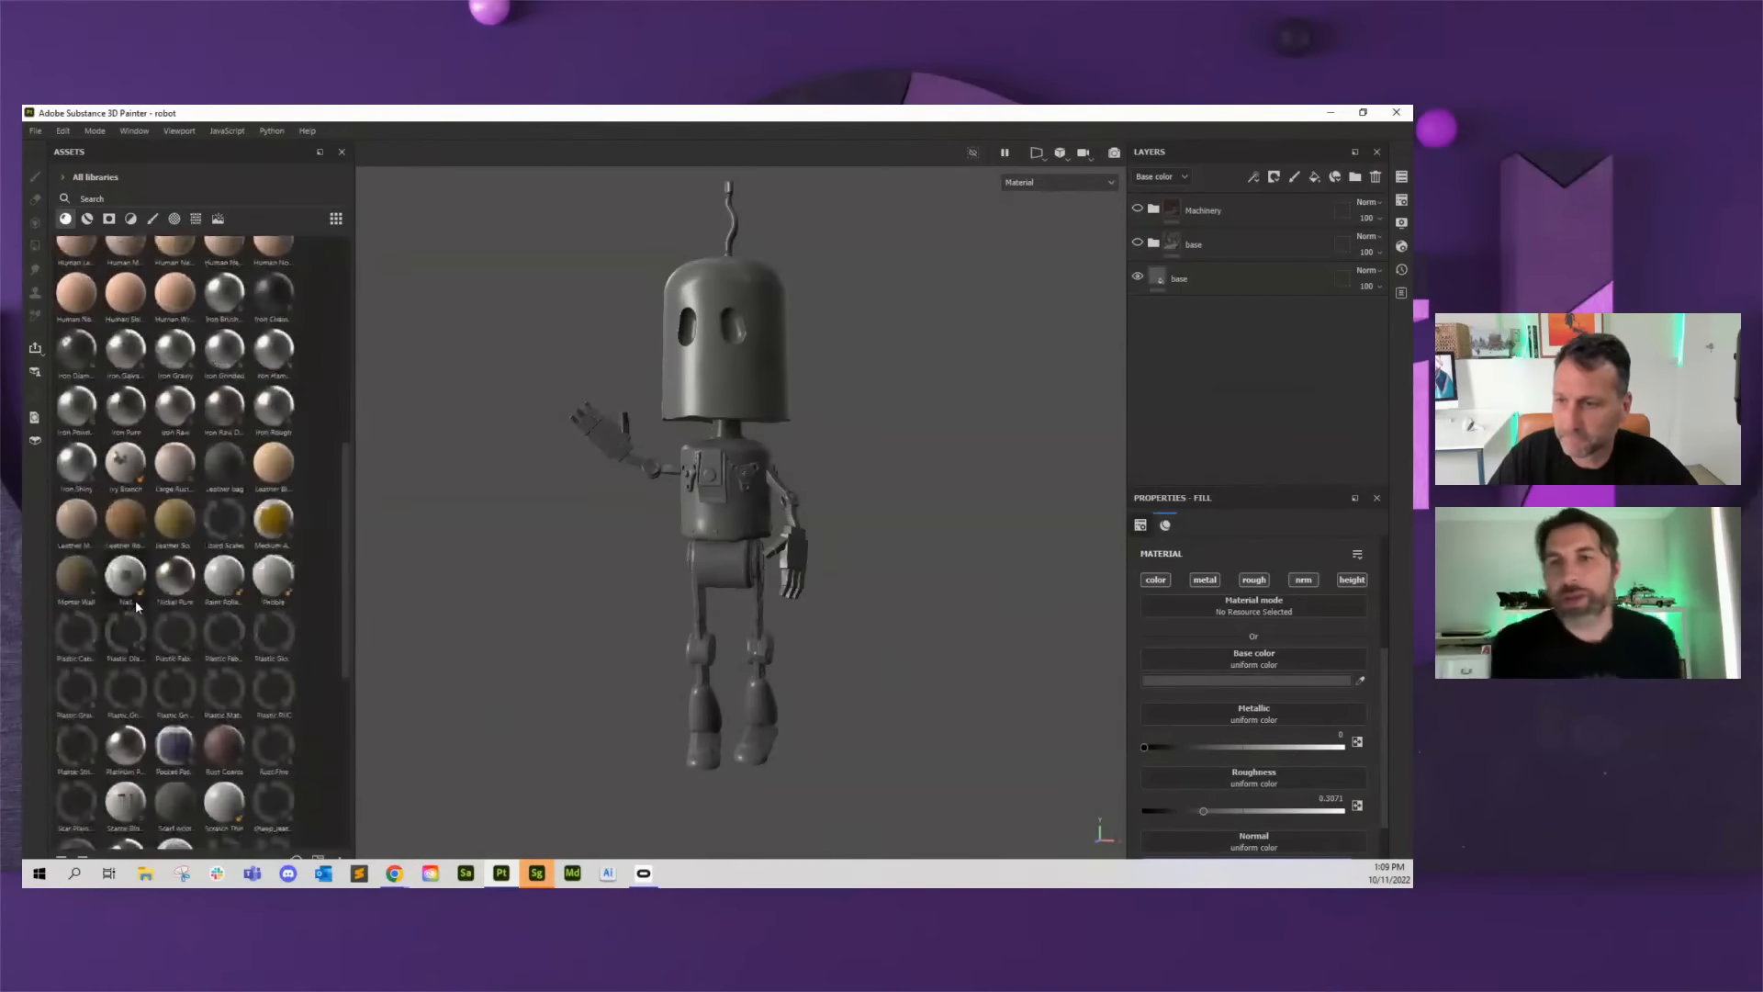
pyautogui.scroll(-3, 136, 606)
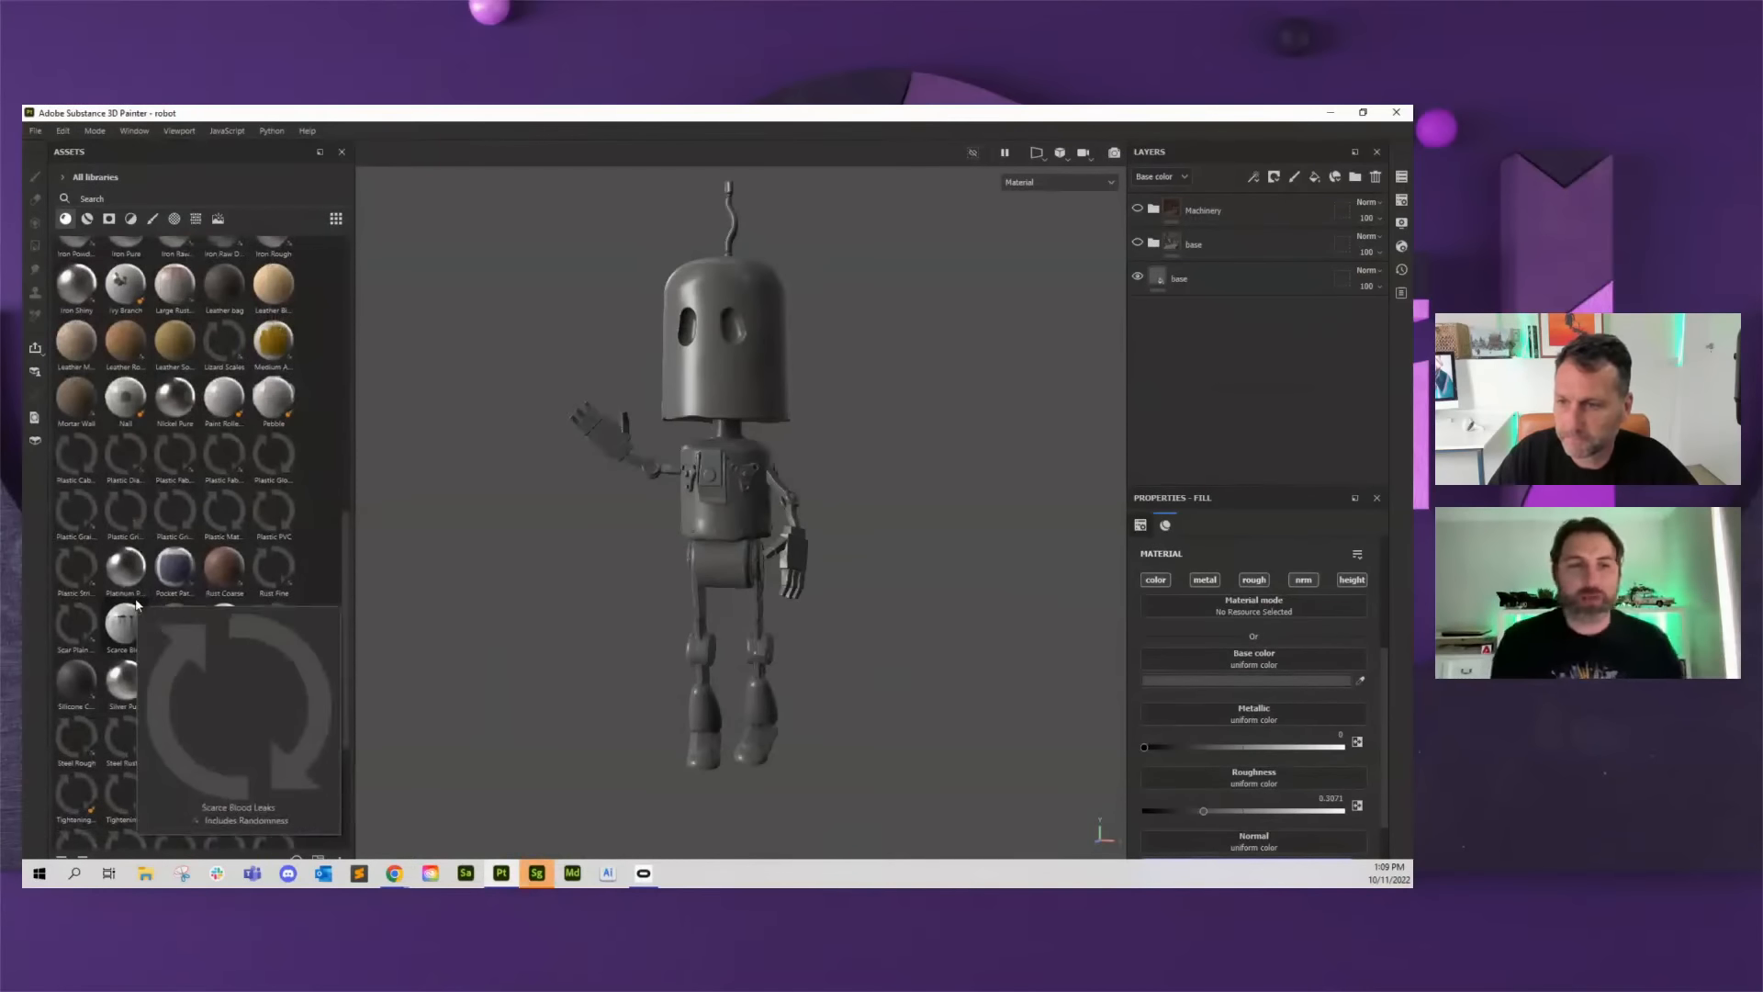
pyautogui.moveTo(224, 570); pyautogui.dragTo(744, 600)
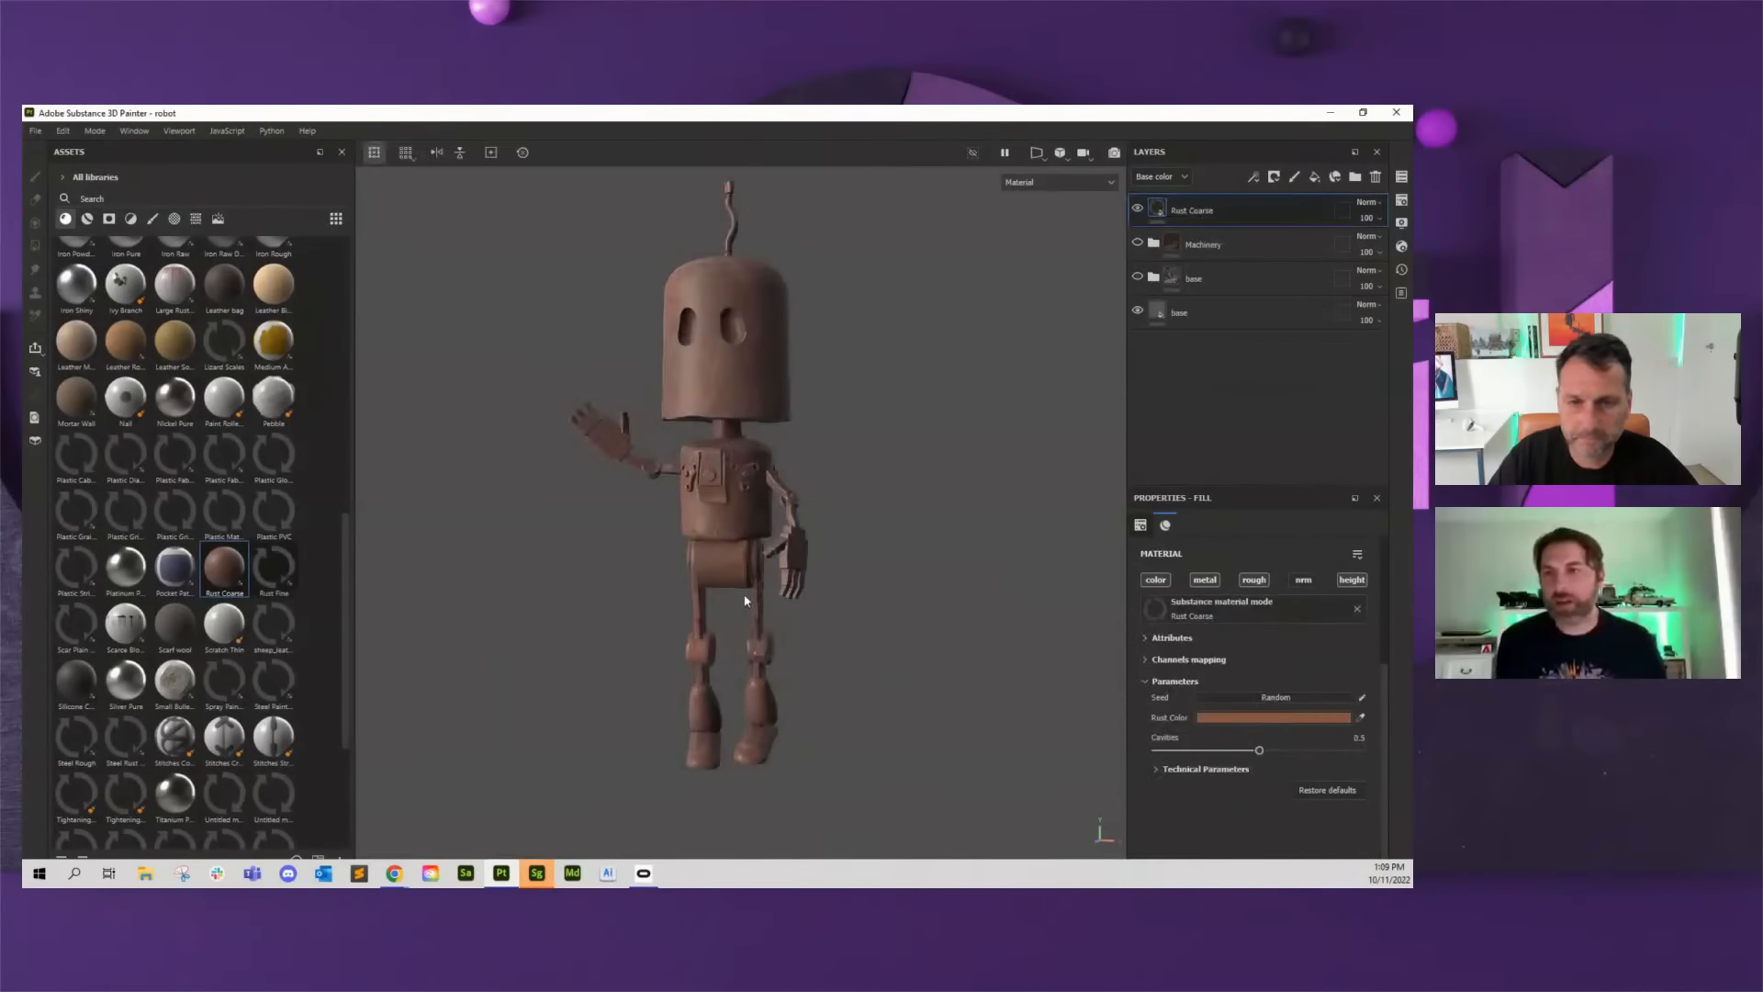
pyautogui.keyDown('alt'); pyautogui.moveTo(878, 543); pyautogui.dragTo(827, 573); pyautogui.keyUp('alt')
pyautogui.scroll(2, 826, 573)
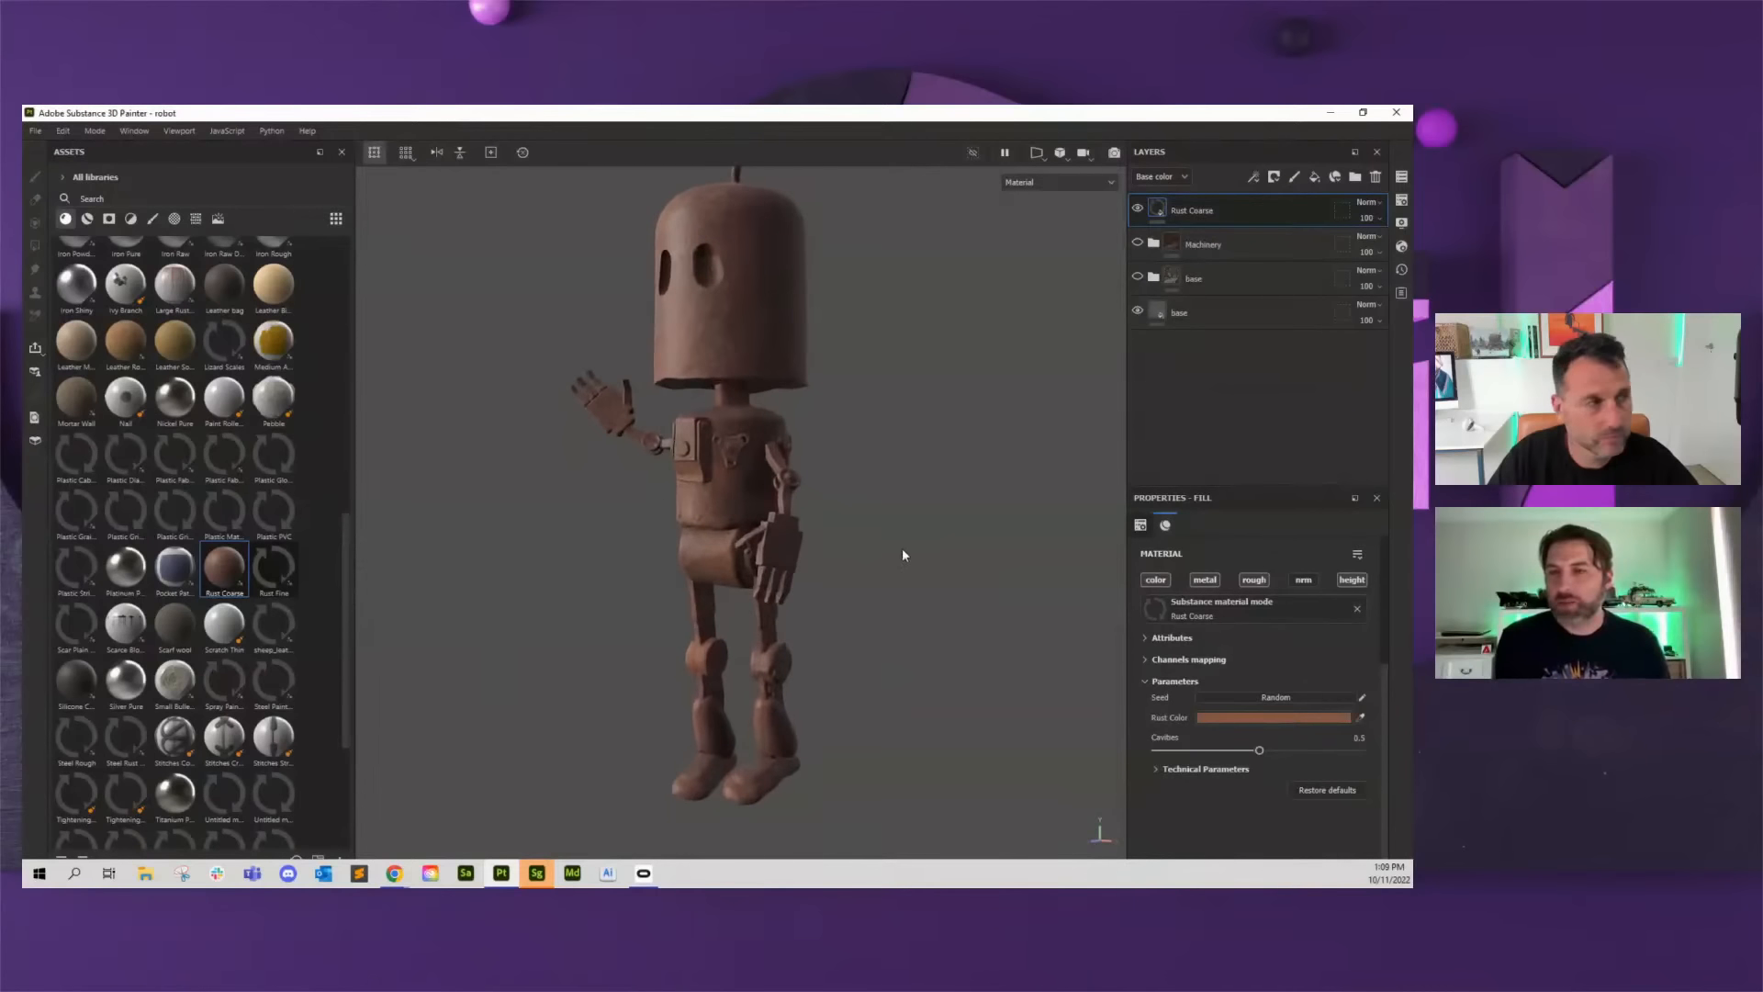
pyautogui.keyDown('shift'); pyautogui.moveTo(901, 553); pyautogui.dragTo(855, 557, button='right'); pyautogui.keyUp('shift')
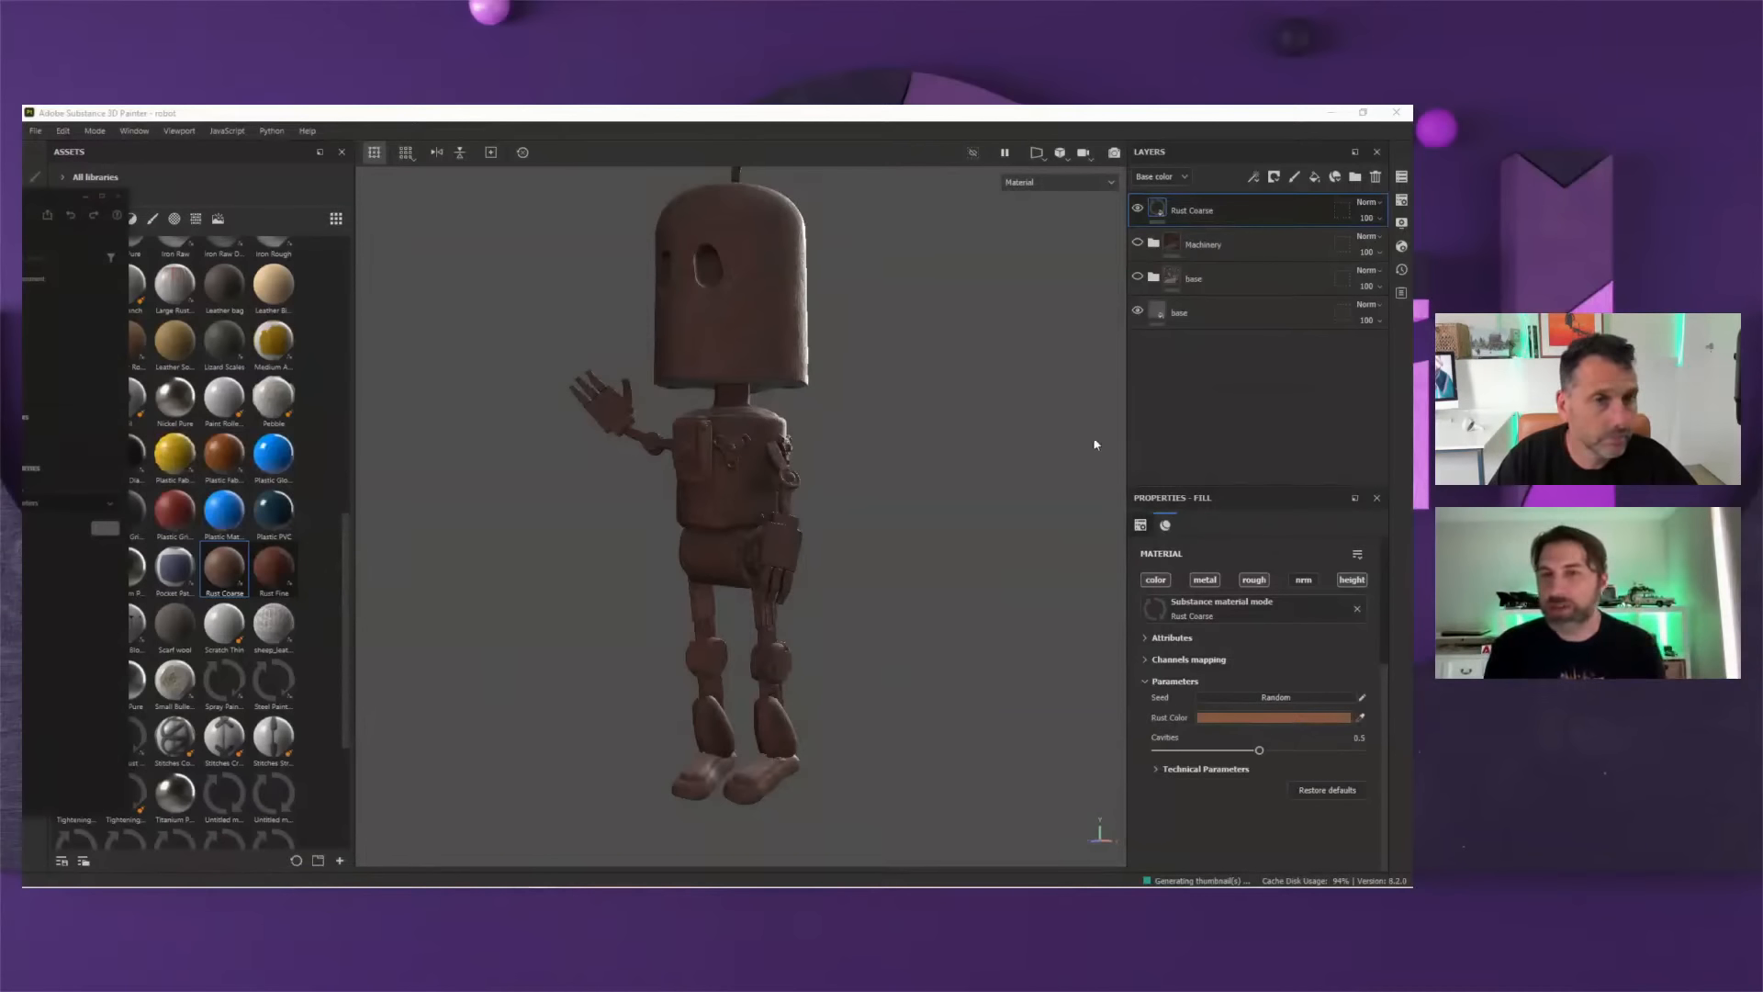
# - Switch to Substance 3D Stager in full-screen size and import the robot with generated UVs
pyautogui.click(1328, 113)
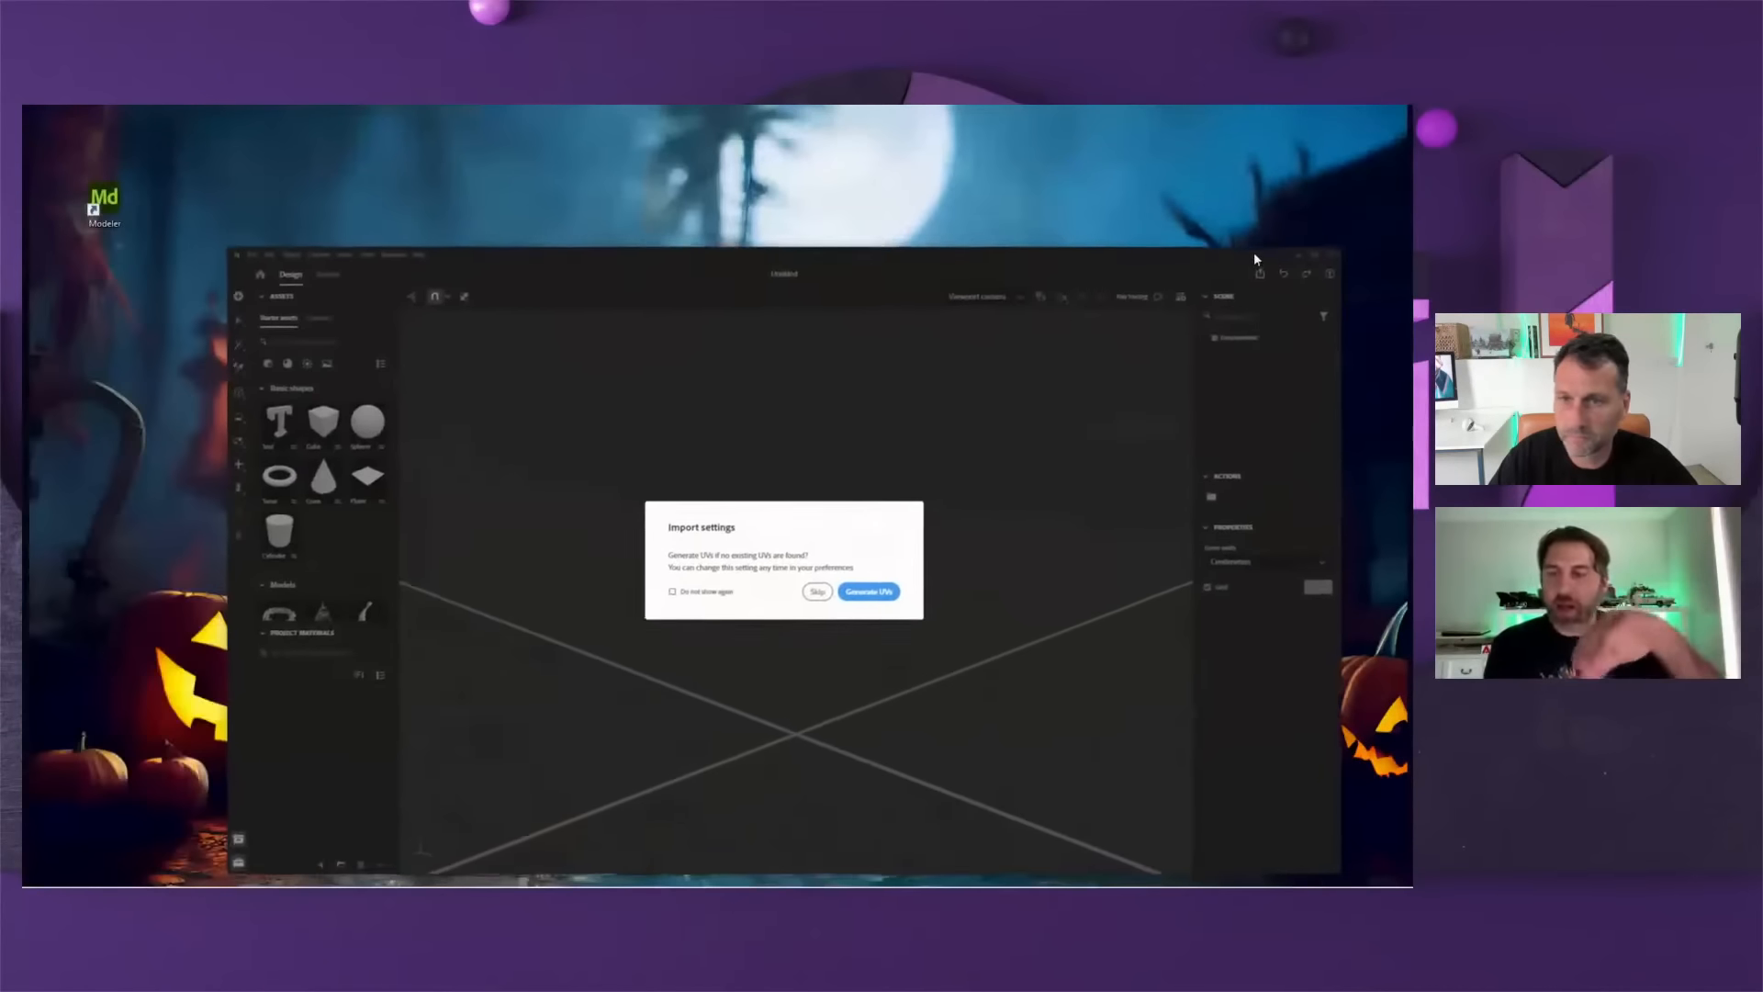
pyautogui.doubleClick(1236, 231)
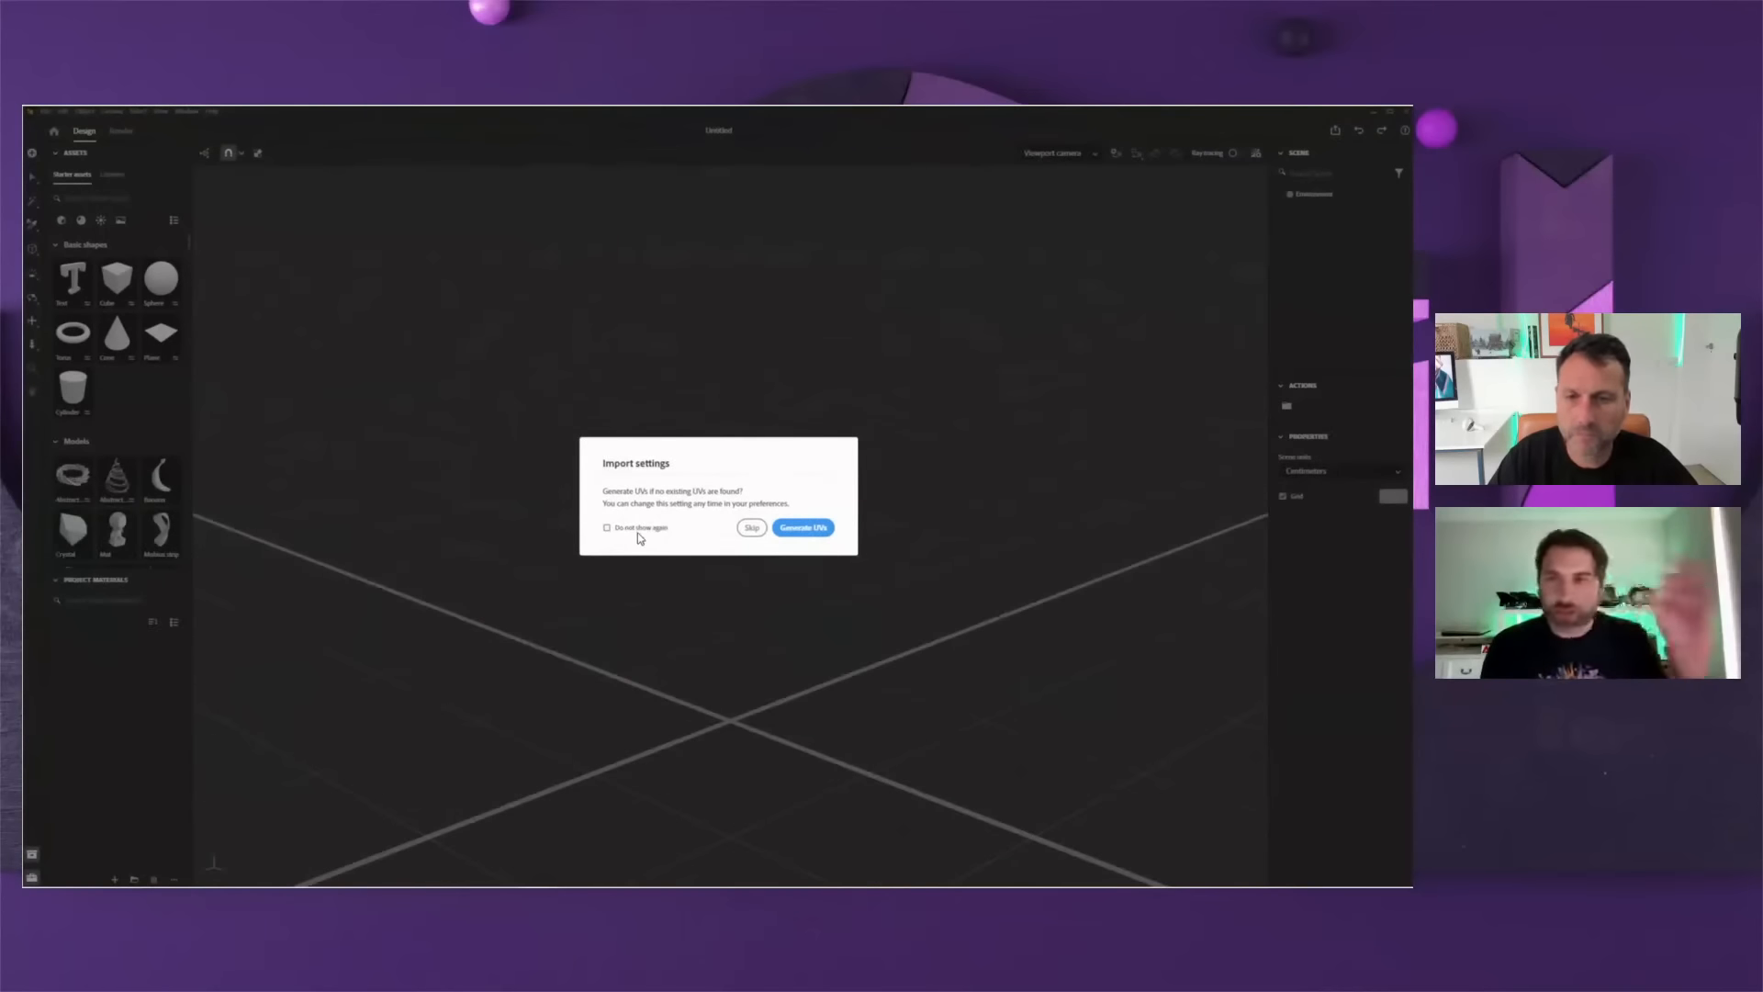
pyautogui.click(804, 528)
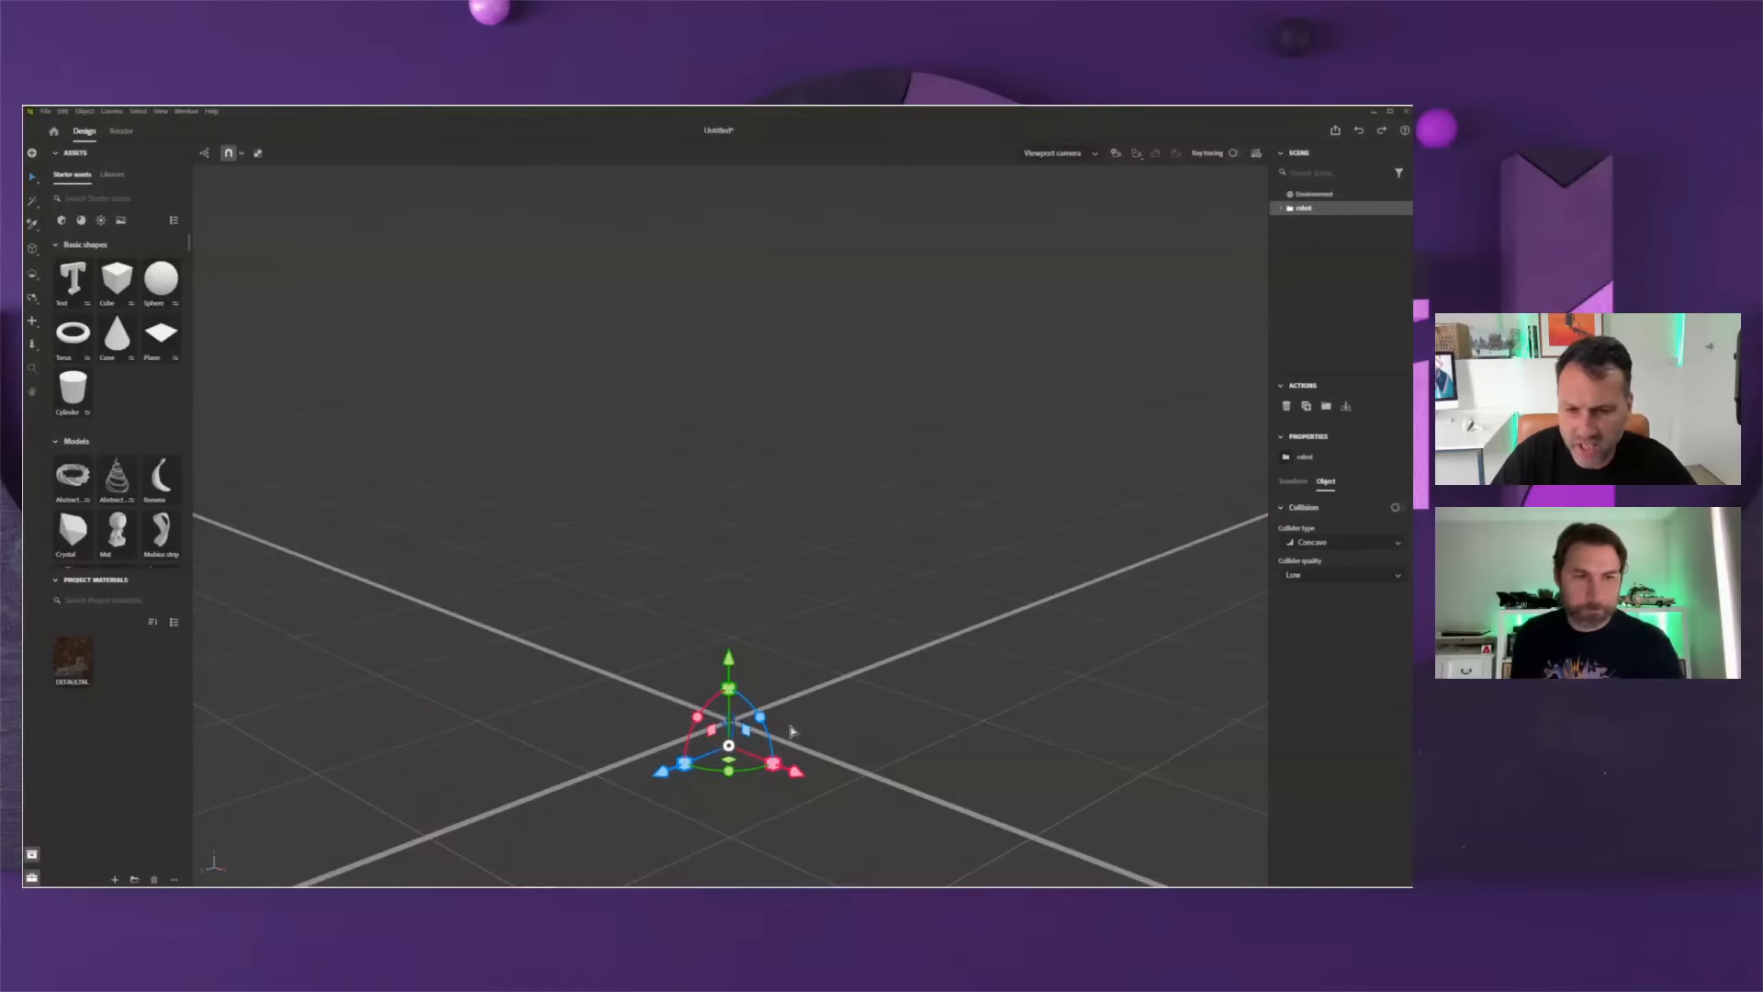
# - Scale the imported robot up uniformly until it stands large over the centre of the ground grid
pyautogui.press('s')
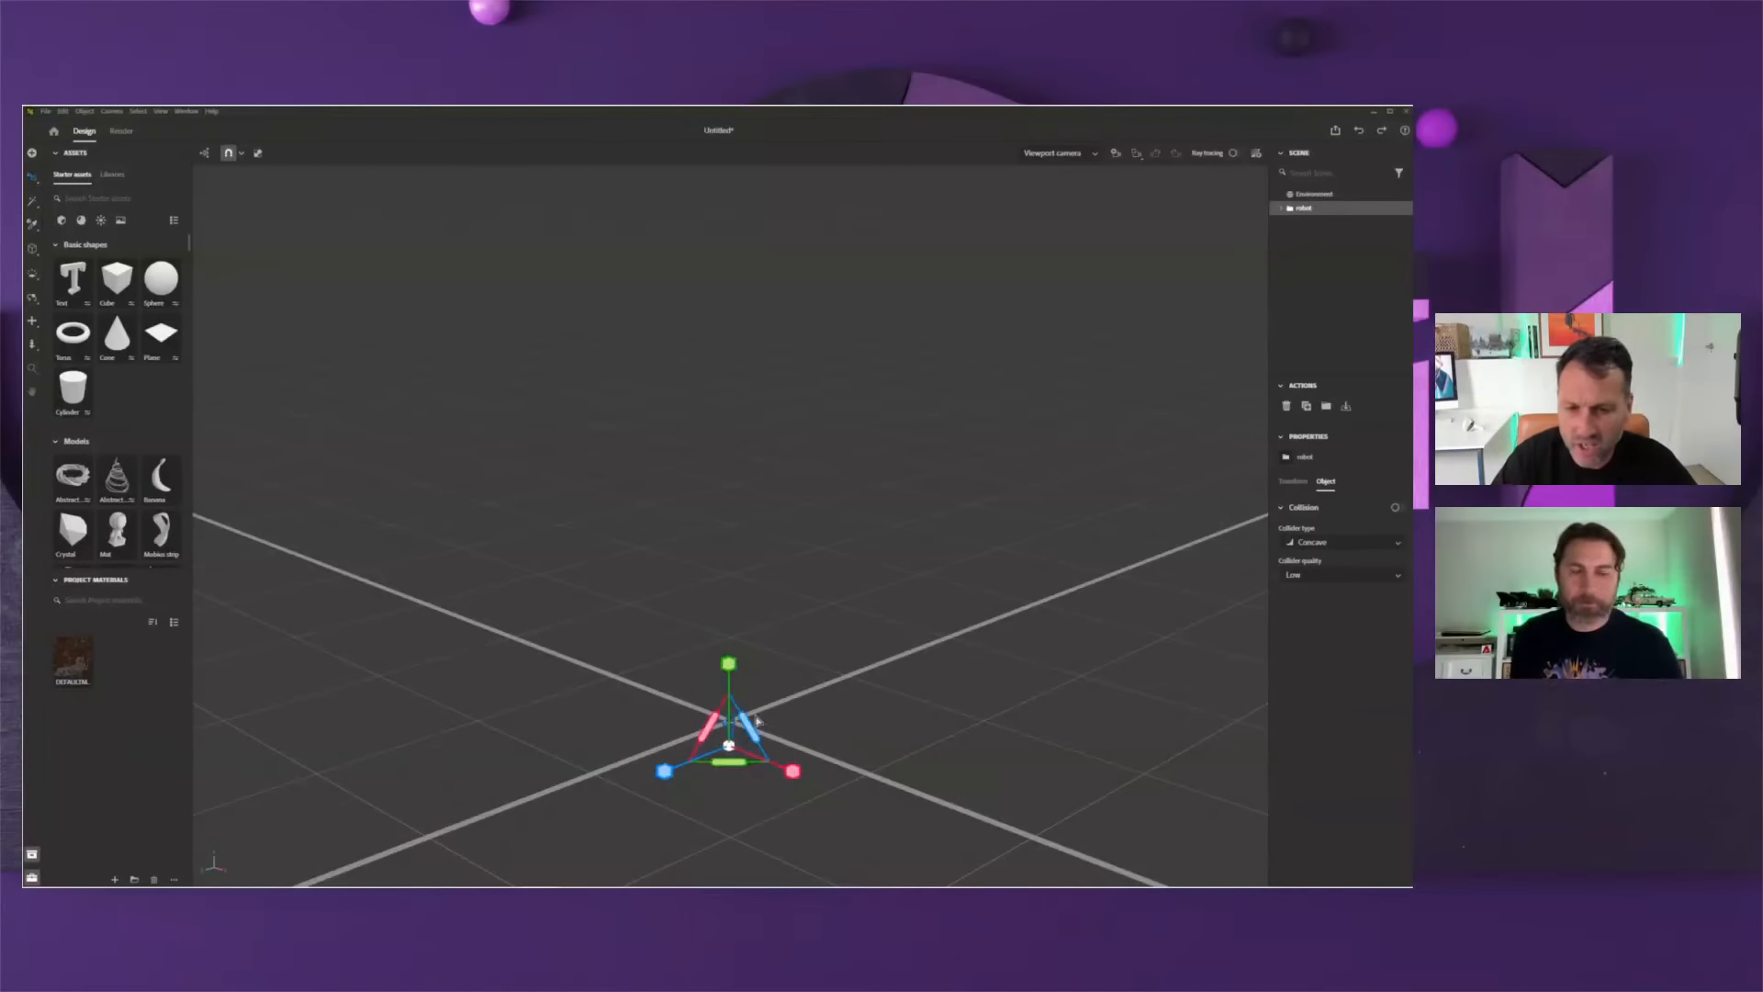
pyautogui.moveTo(755, 737); pyautogui.dragTo(1317, 540)
pyautogui.keyDown('alt'); pyautogui.moveTo(697, 812); pyautogui.dragTo(716, 770); pyautogui.keyUp('alt')
# - Adjust the robot's height along the vertical axis so its feet rest on the ground grid
pyautogui.moveTo(727, 684); pyautogui.dragTo(727, 648)
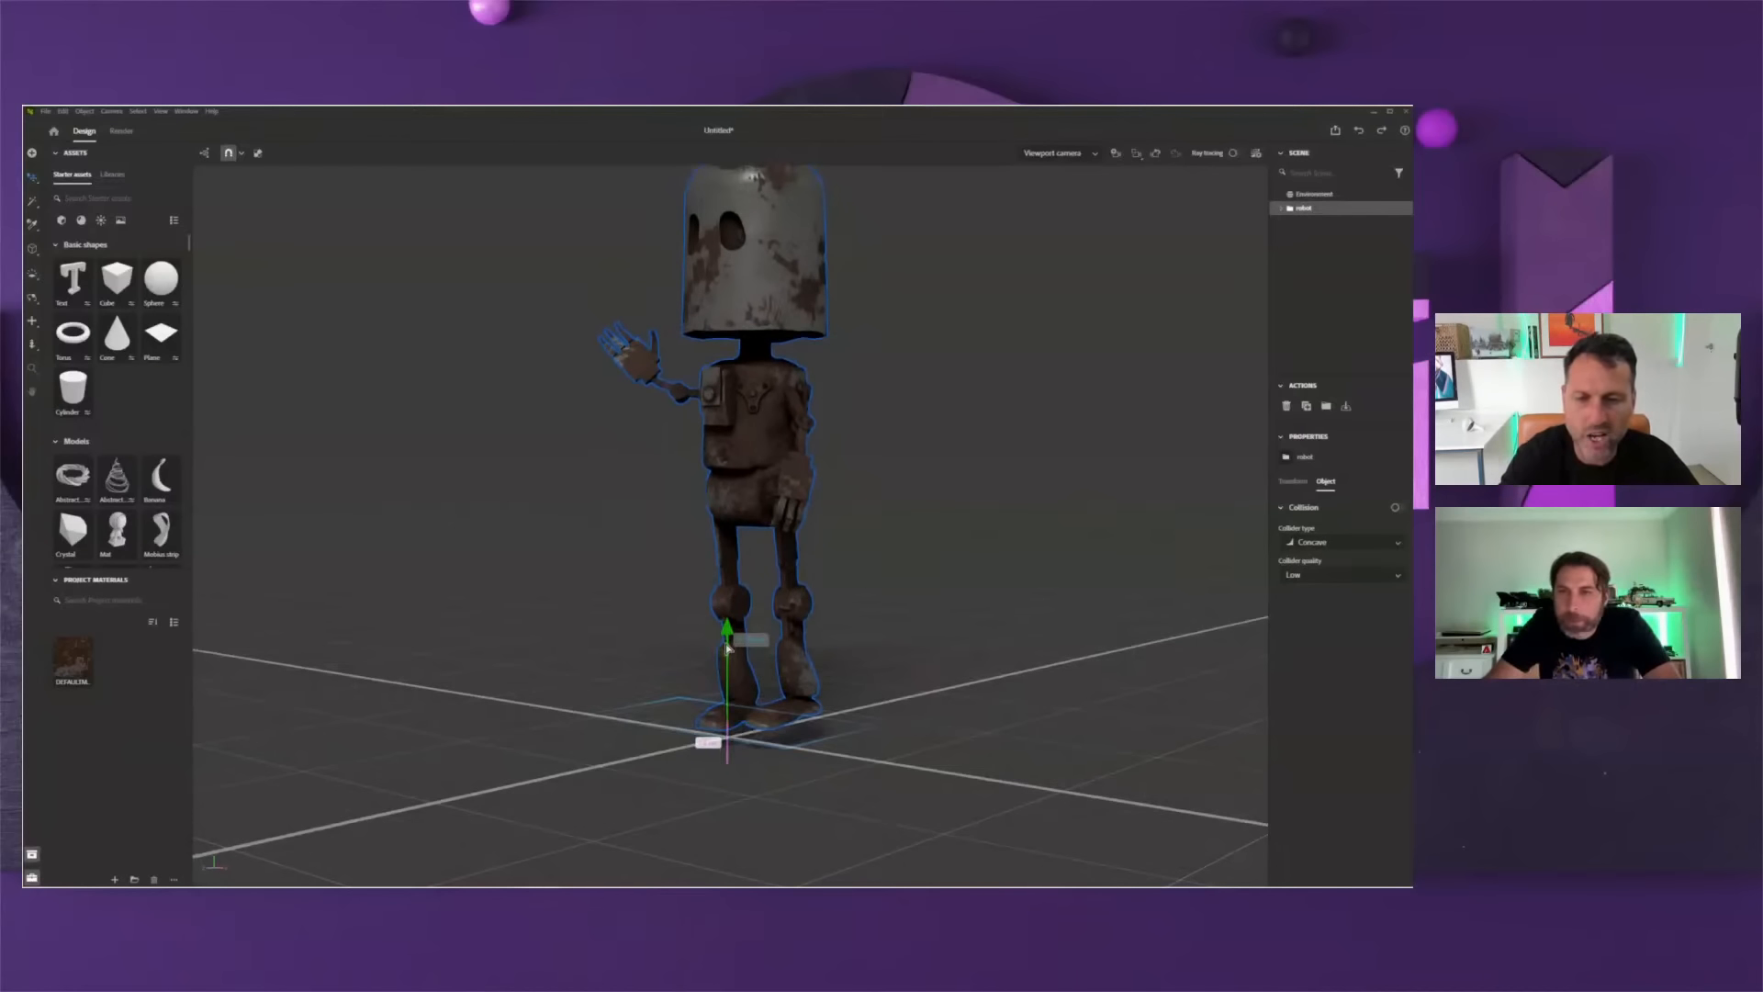
pyautogui.moveTo(726, 649); pyautogui.dragTo(725, 650)
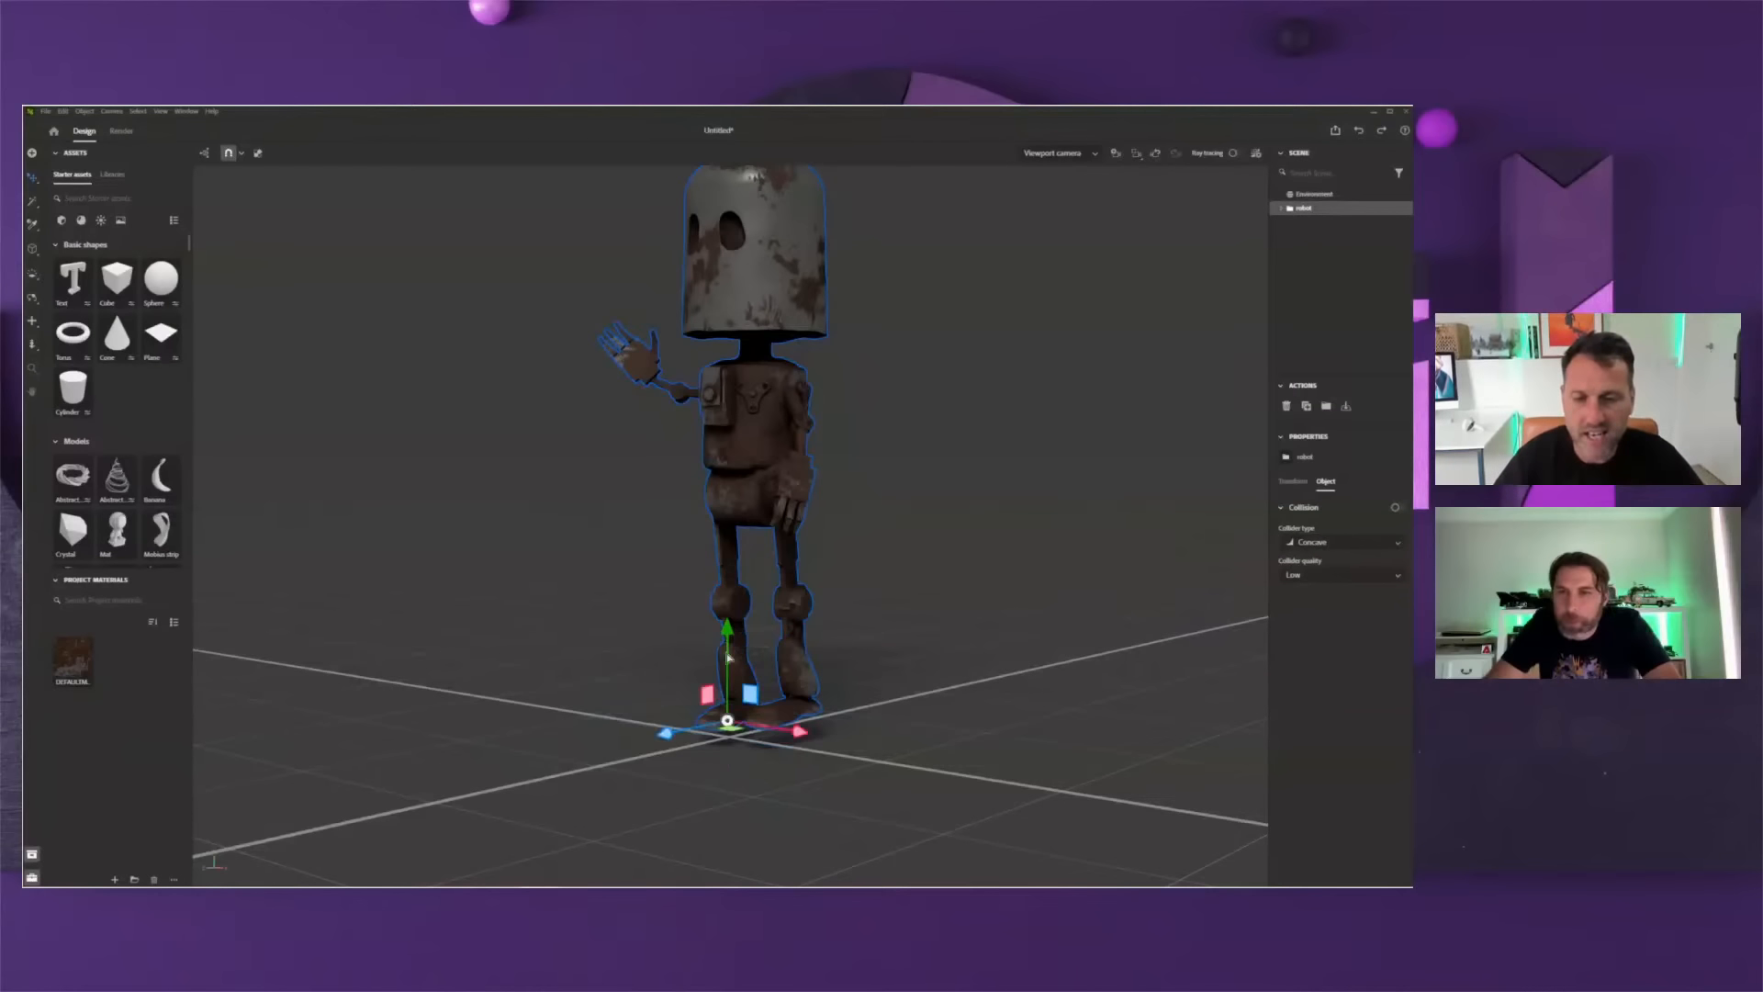
pyautogui.moveTo(720, 785); pyautogui.dragTo(863, 796, button='right')
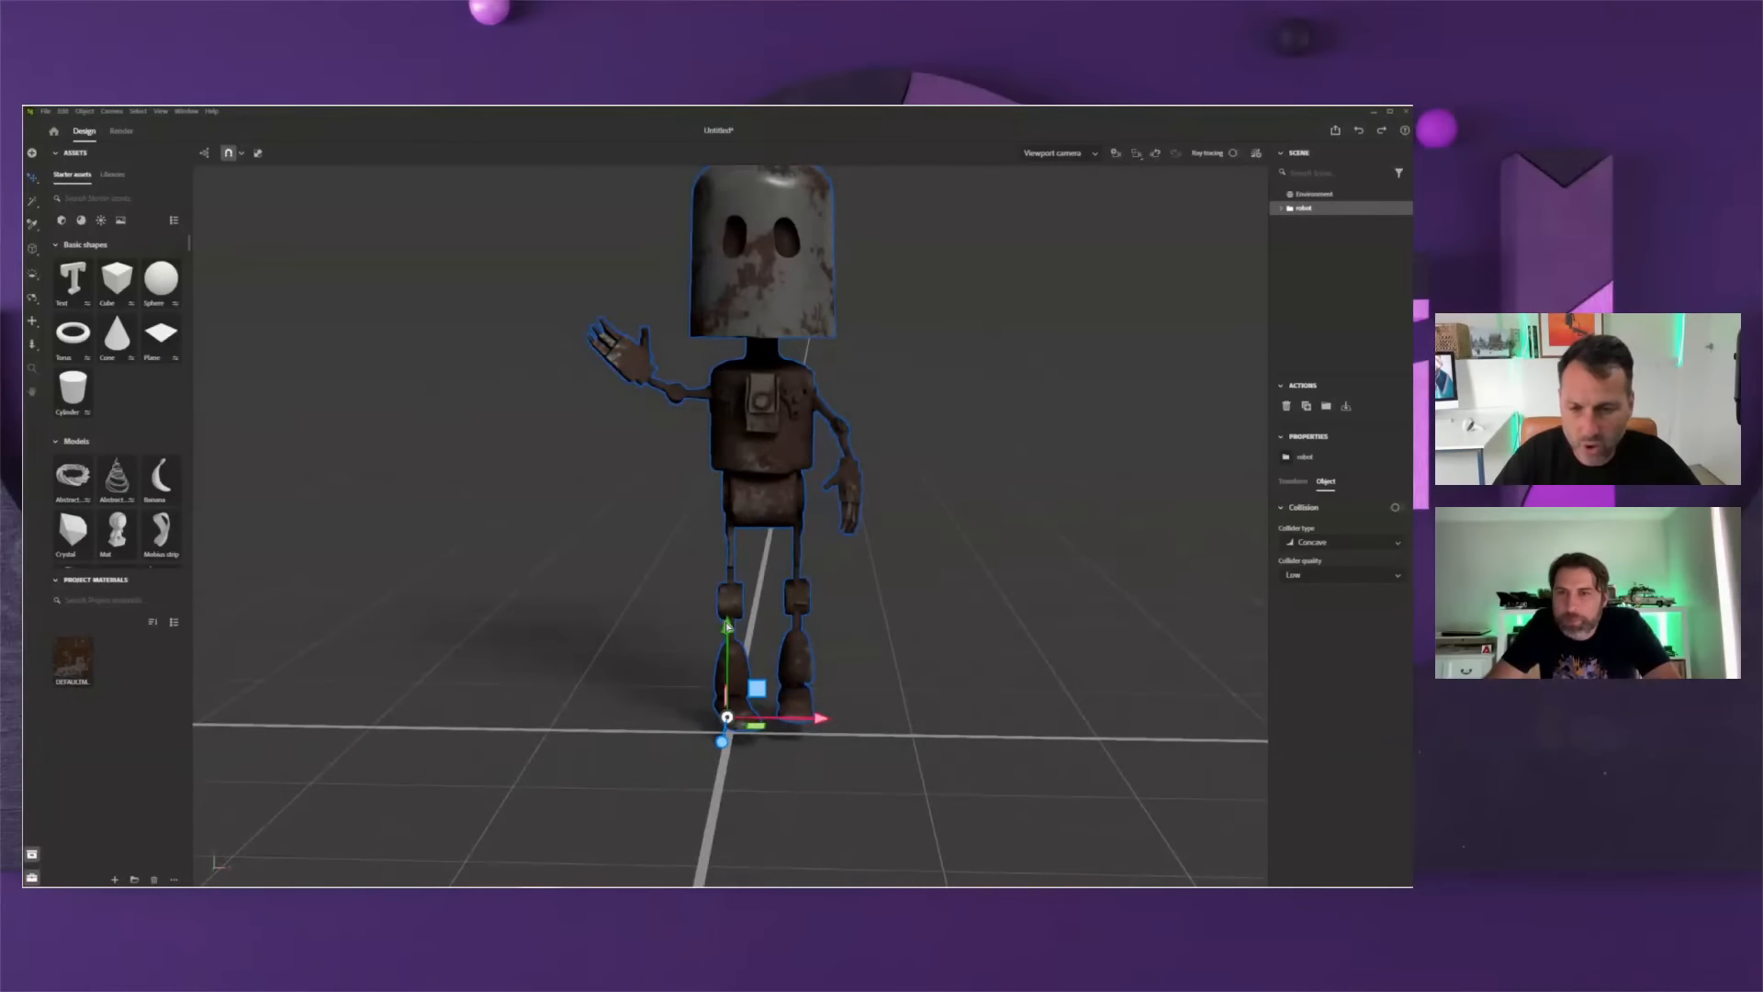
pyautogui.moveTo(727, 632); pyautogui.dragTo(731, 656)
pyautogui.moveTo(863, 767); pyautogui.dragTo(684, 710, button='right')
pyautogui.scroll(-3, 795, 793)
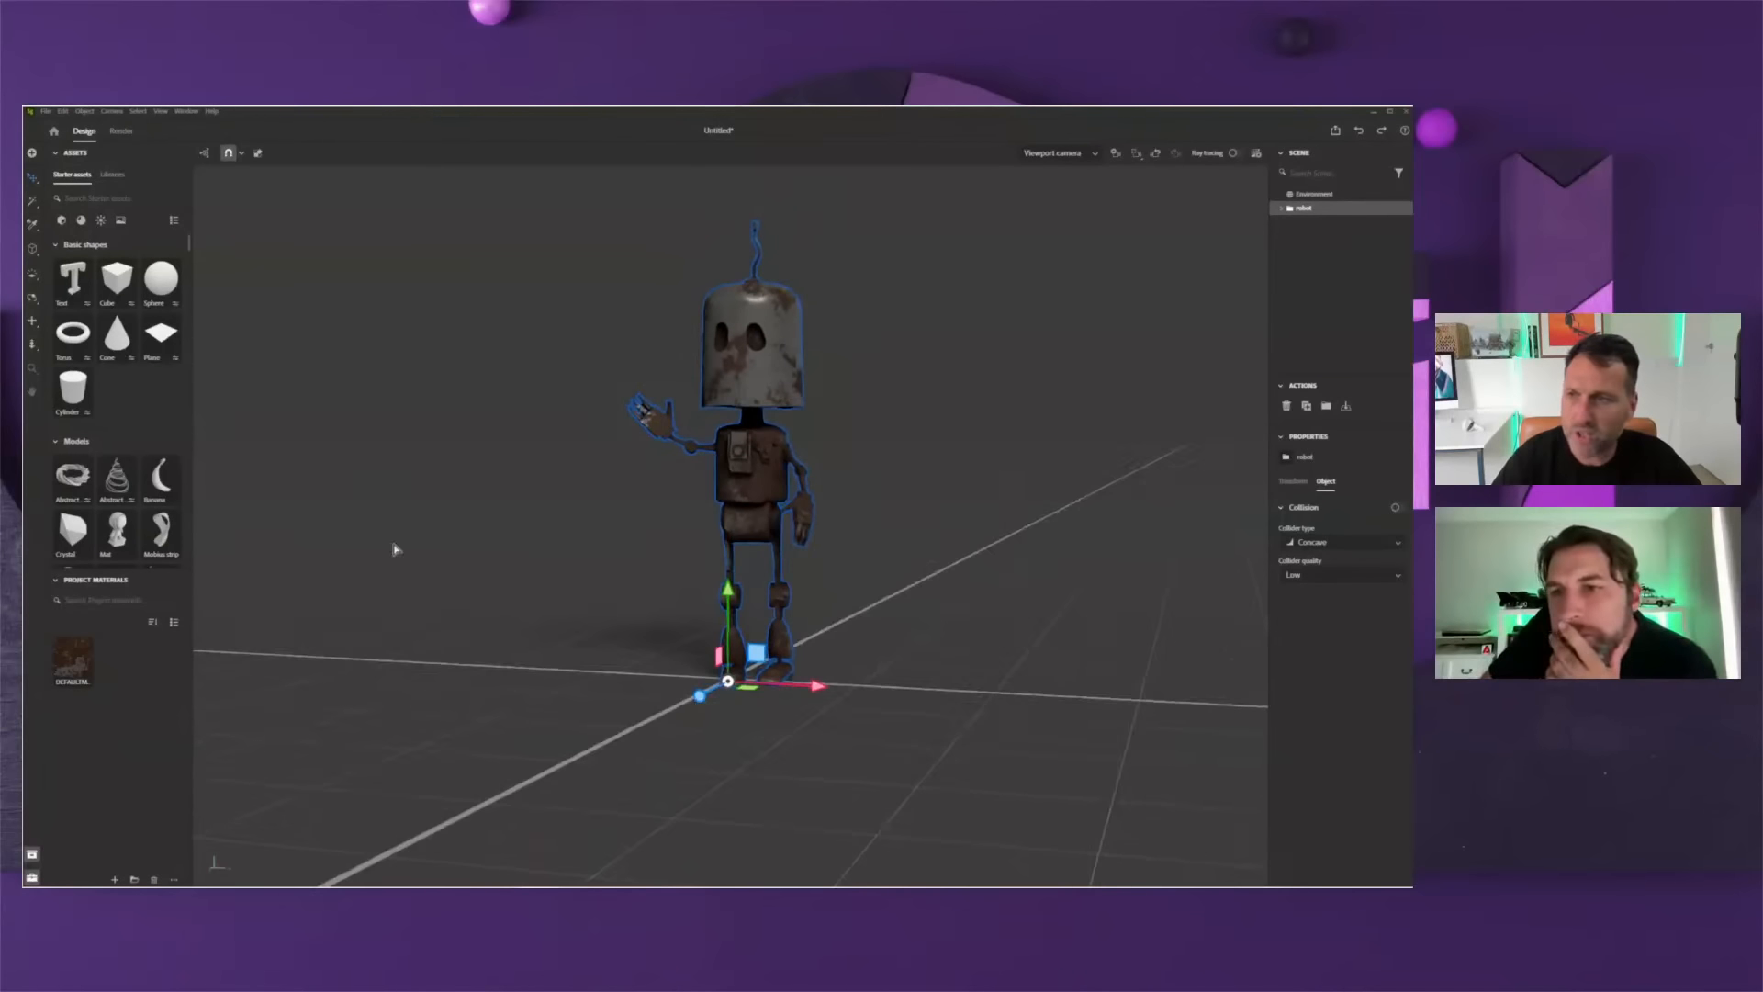
# - Place the Halloween pumpkin painting from the Creative Cloud library graphics into the scene as the camera's background image
pyautogui.click(121, 221)
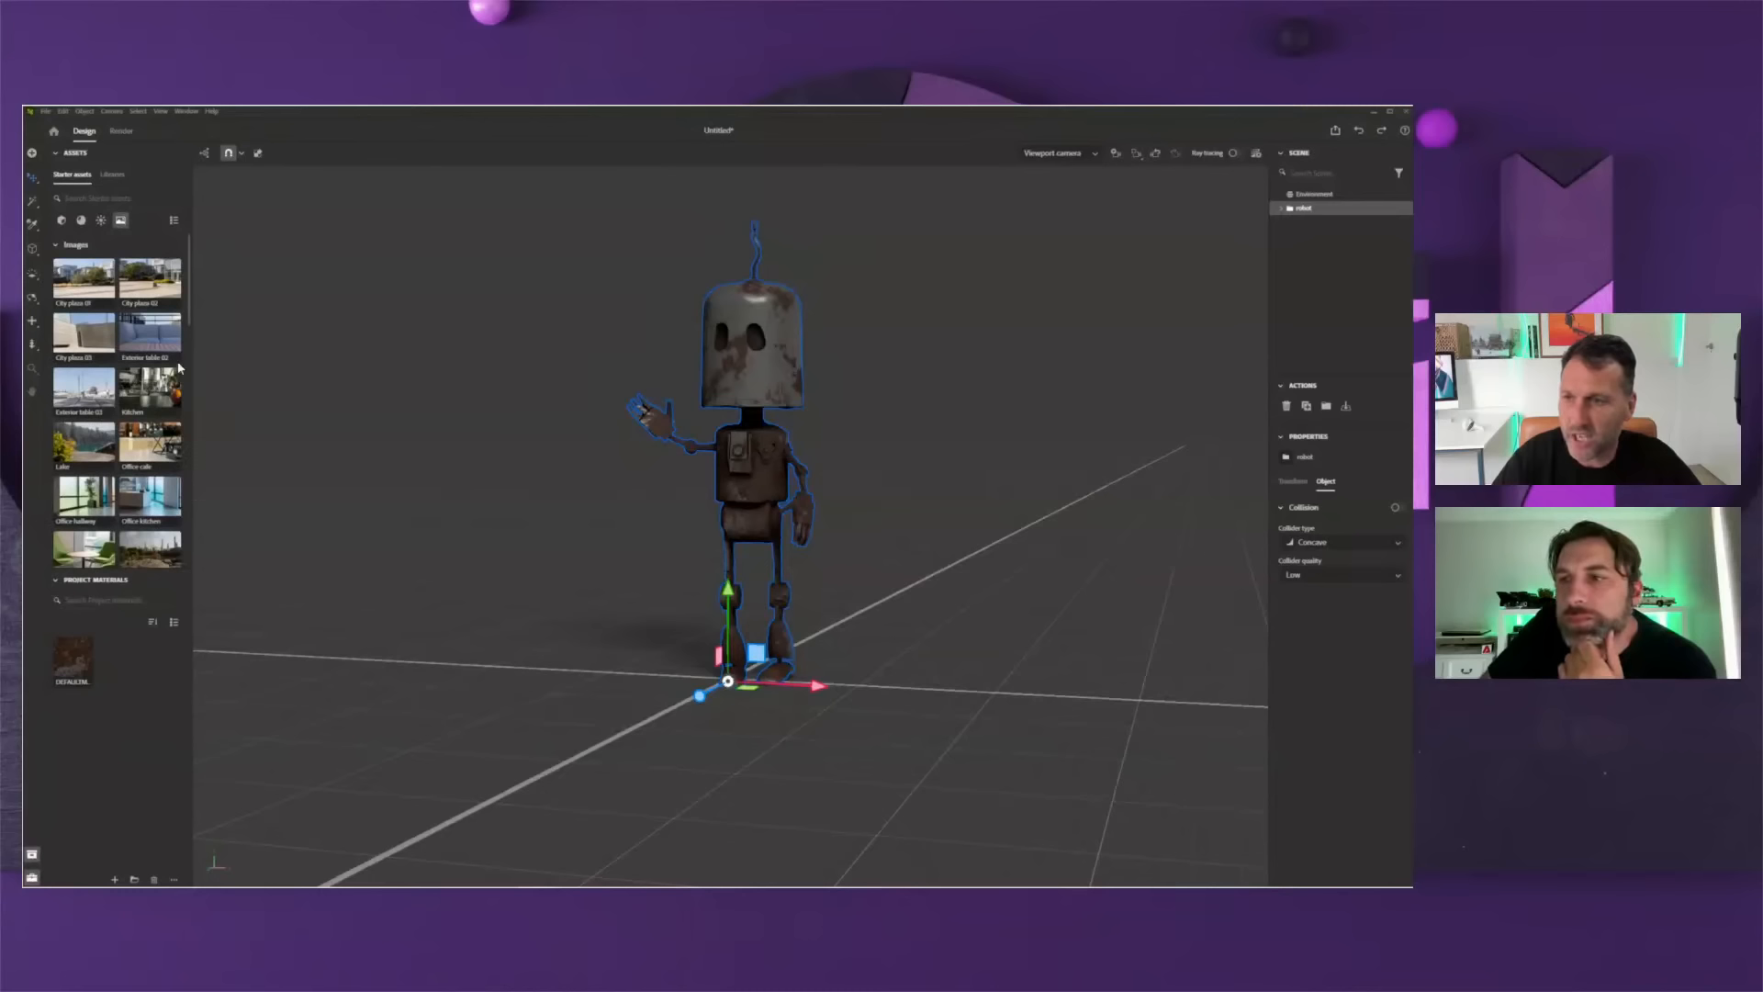
pyautogui.click(116, 177)
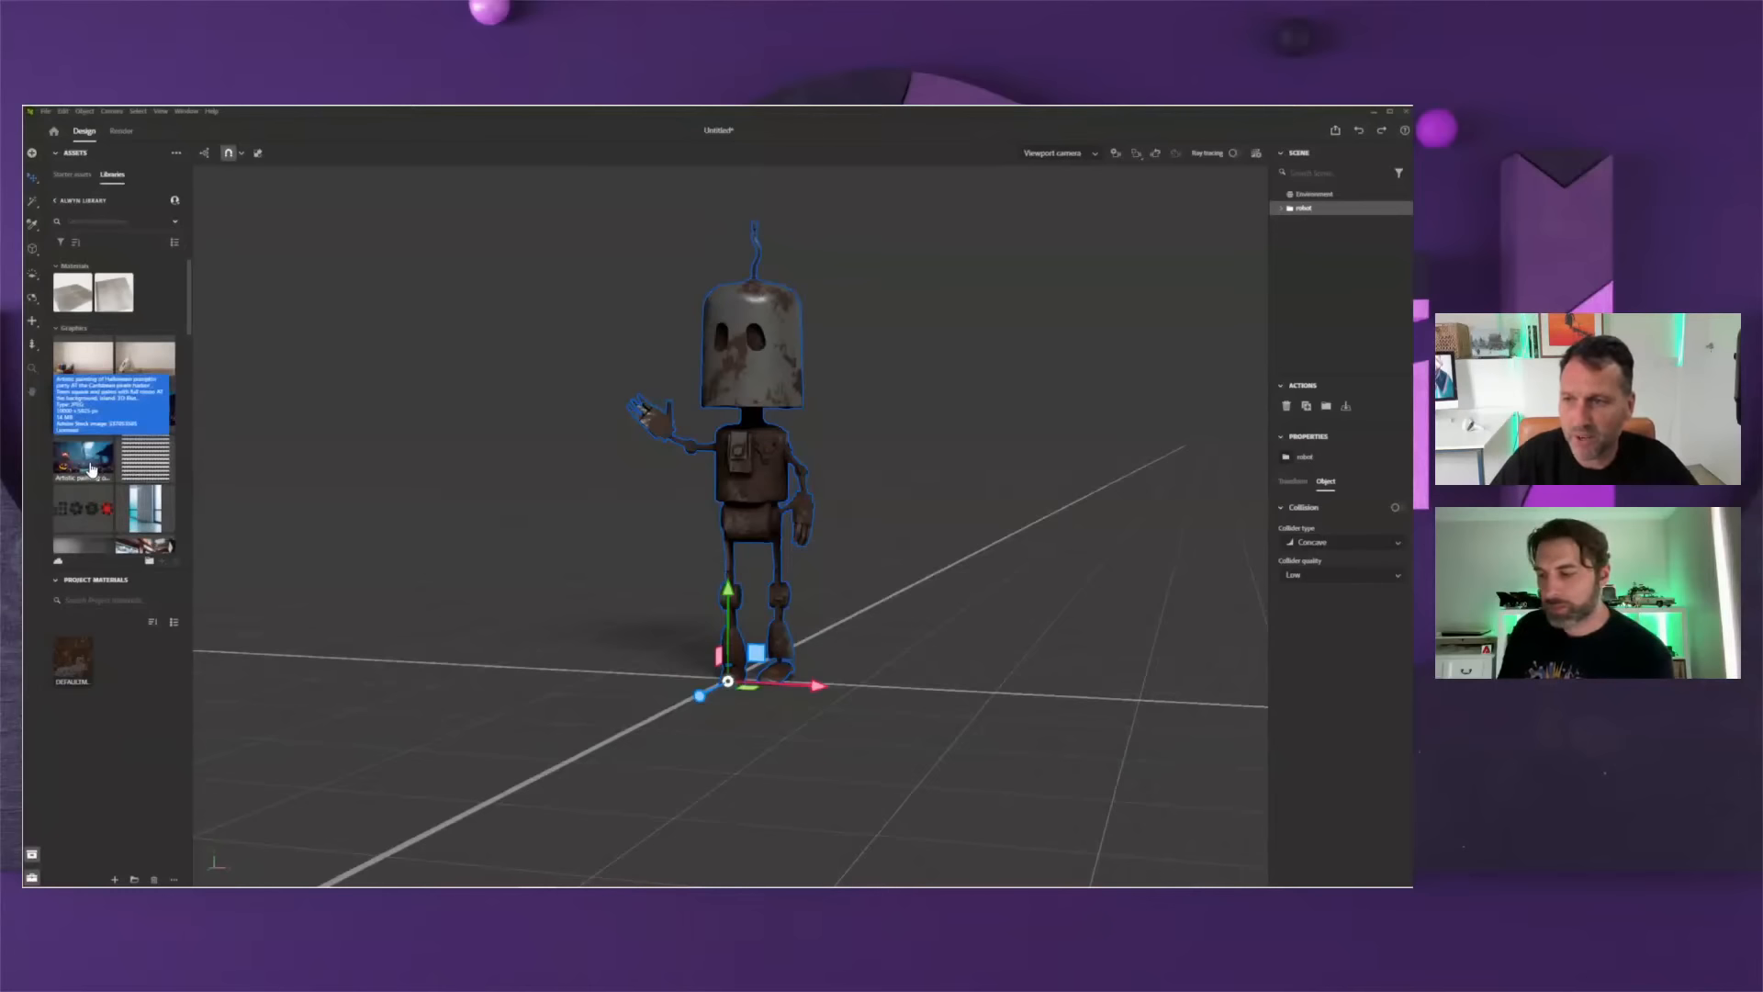
pyautogui.moveTo(83, 468)
pyautogui.mouseDown()
pyautogui.moveTo(629, 522)
pyautogui.moveTo(596, 549)
pyautogui.mouseUp()
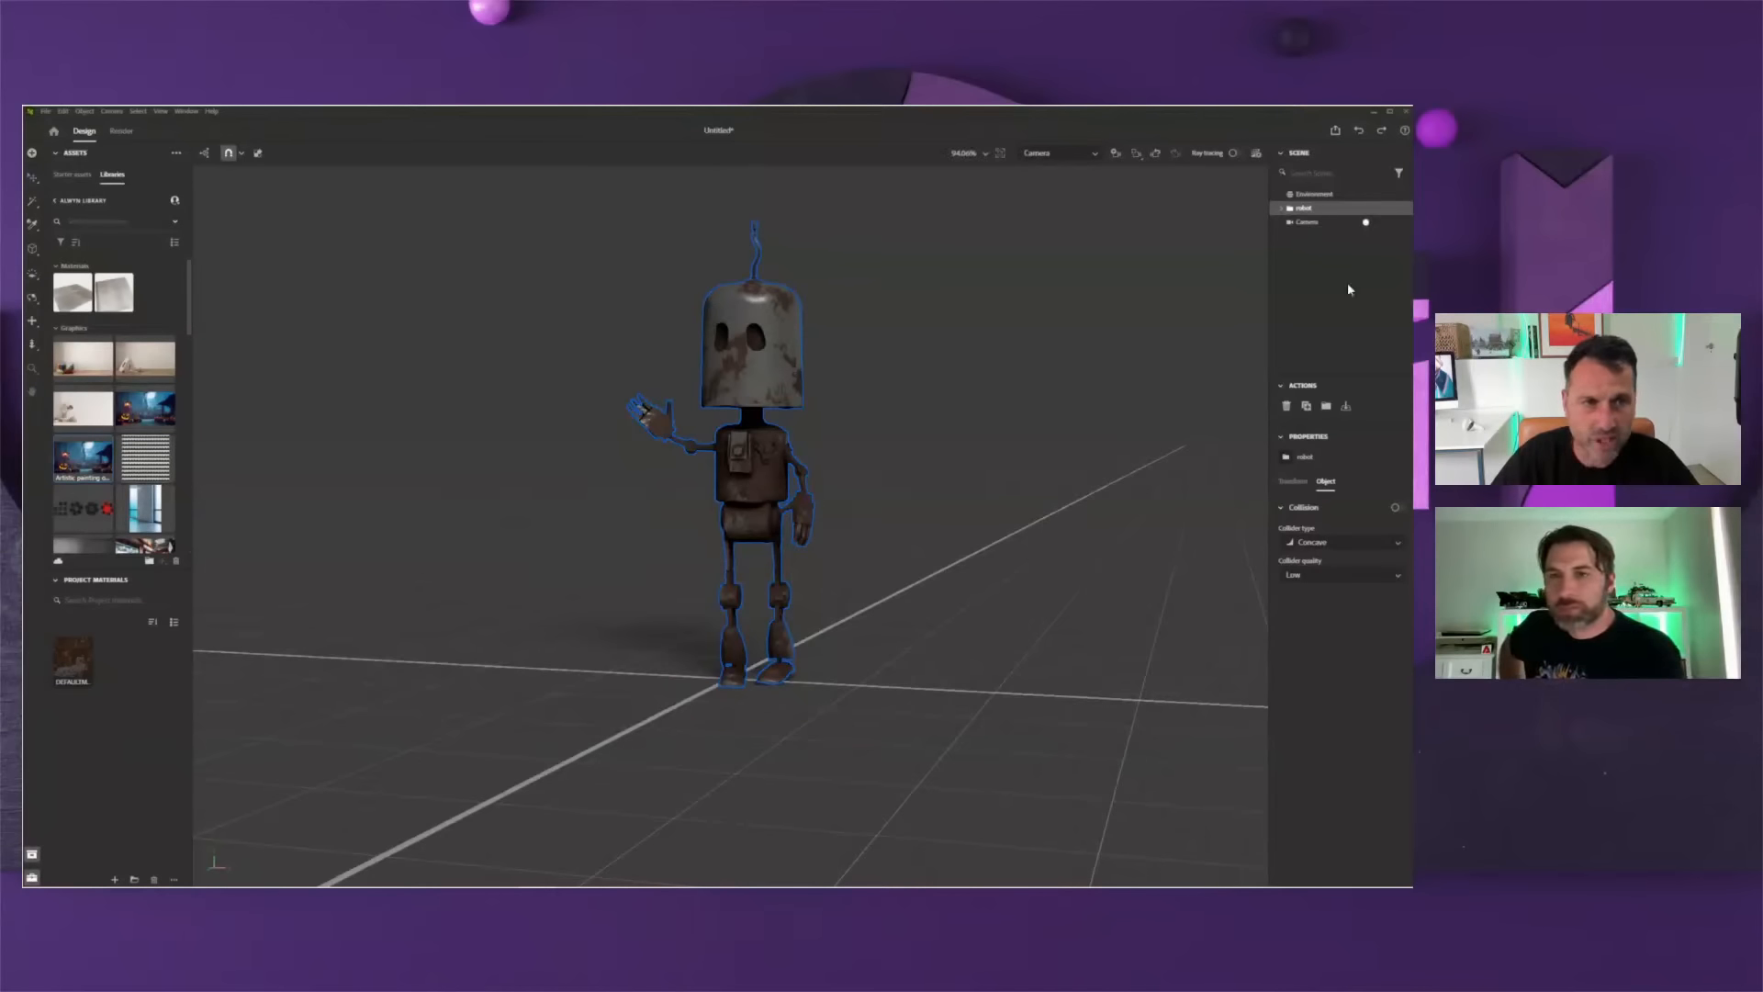
# - Match the camera to the background image with image aspect ratio and Abstract lights, and reframe so the robot stands on the wet ground
pyautogui.click(1306, 224)
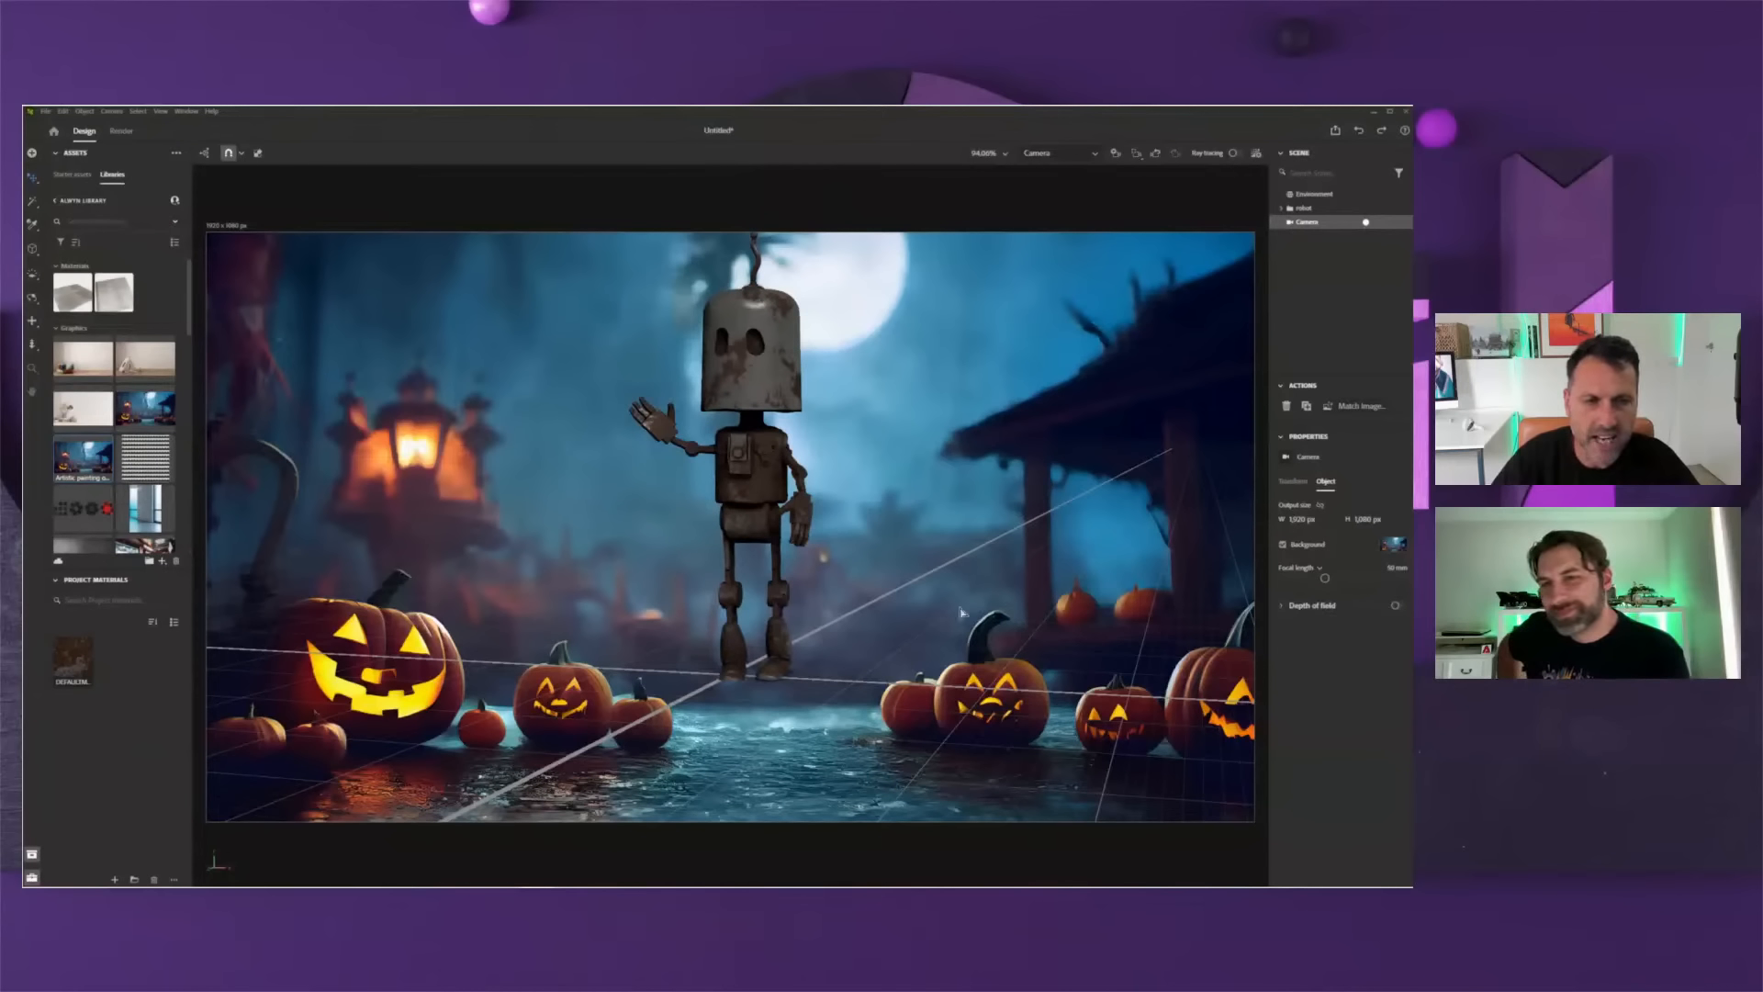
pyautogui.click(1357, 410)
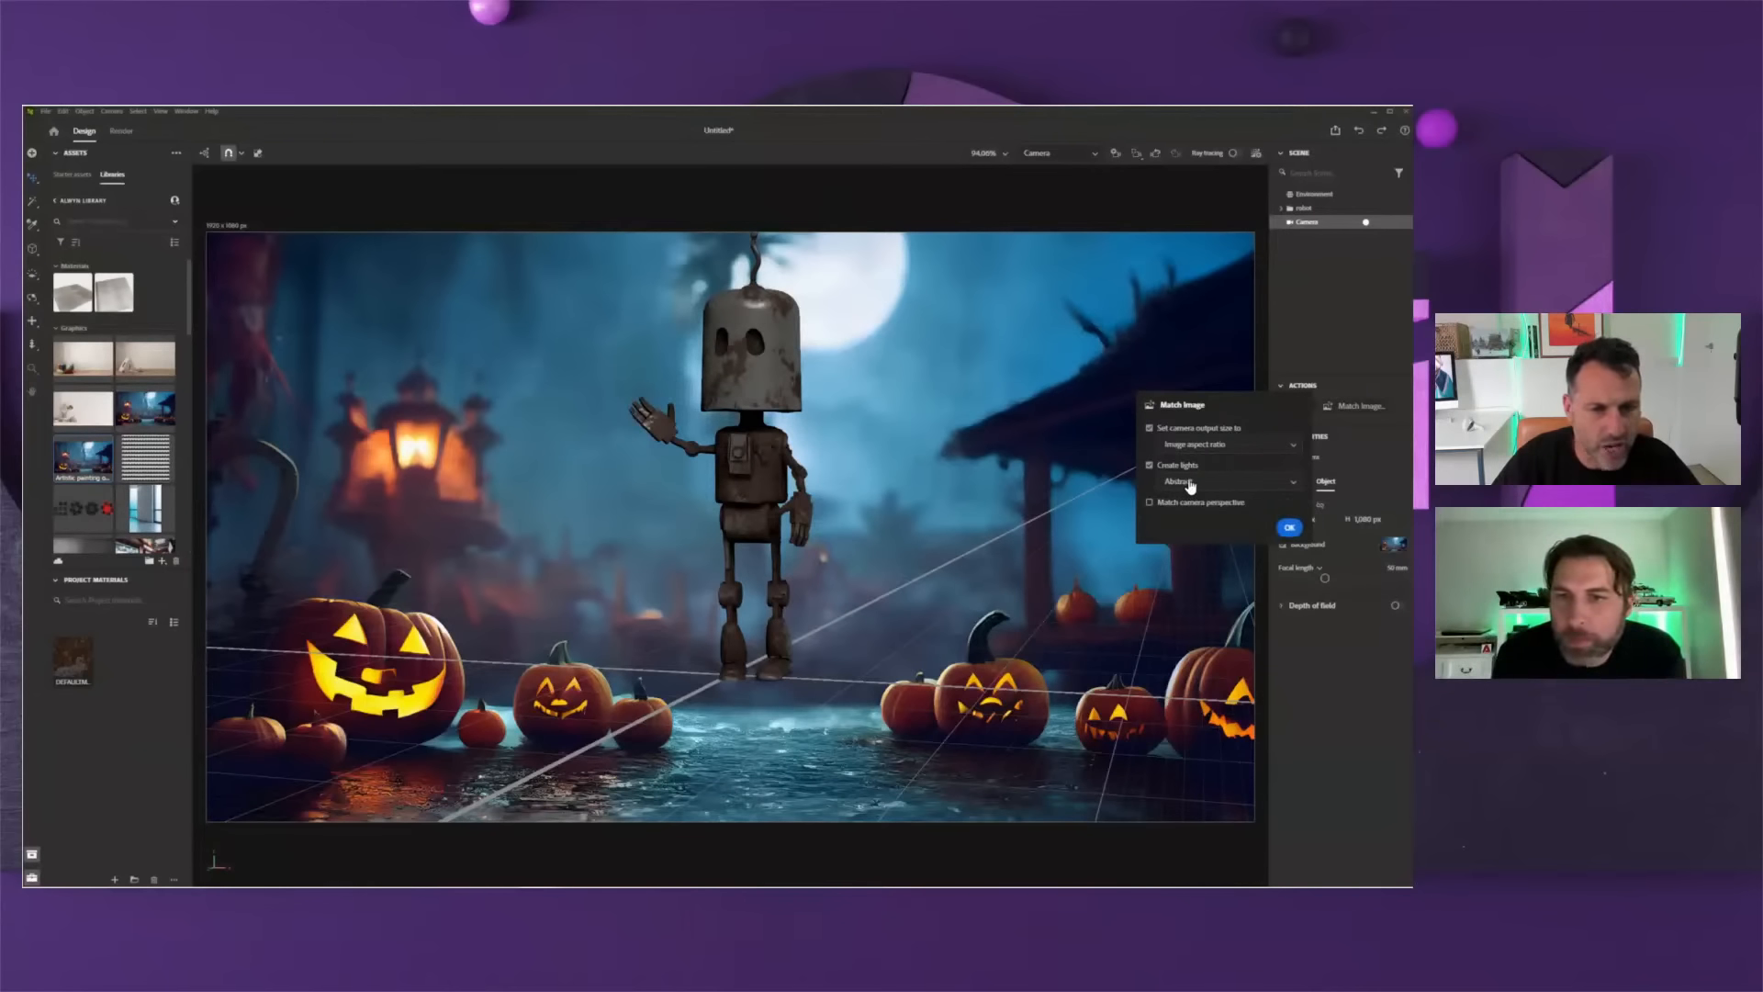
pyautogui.click(1290, 530)
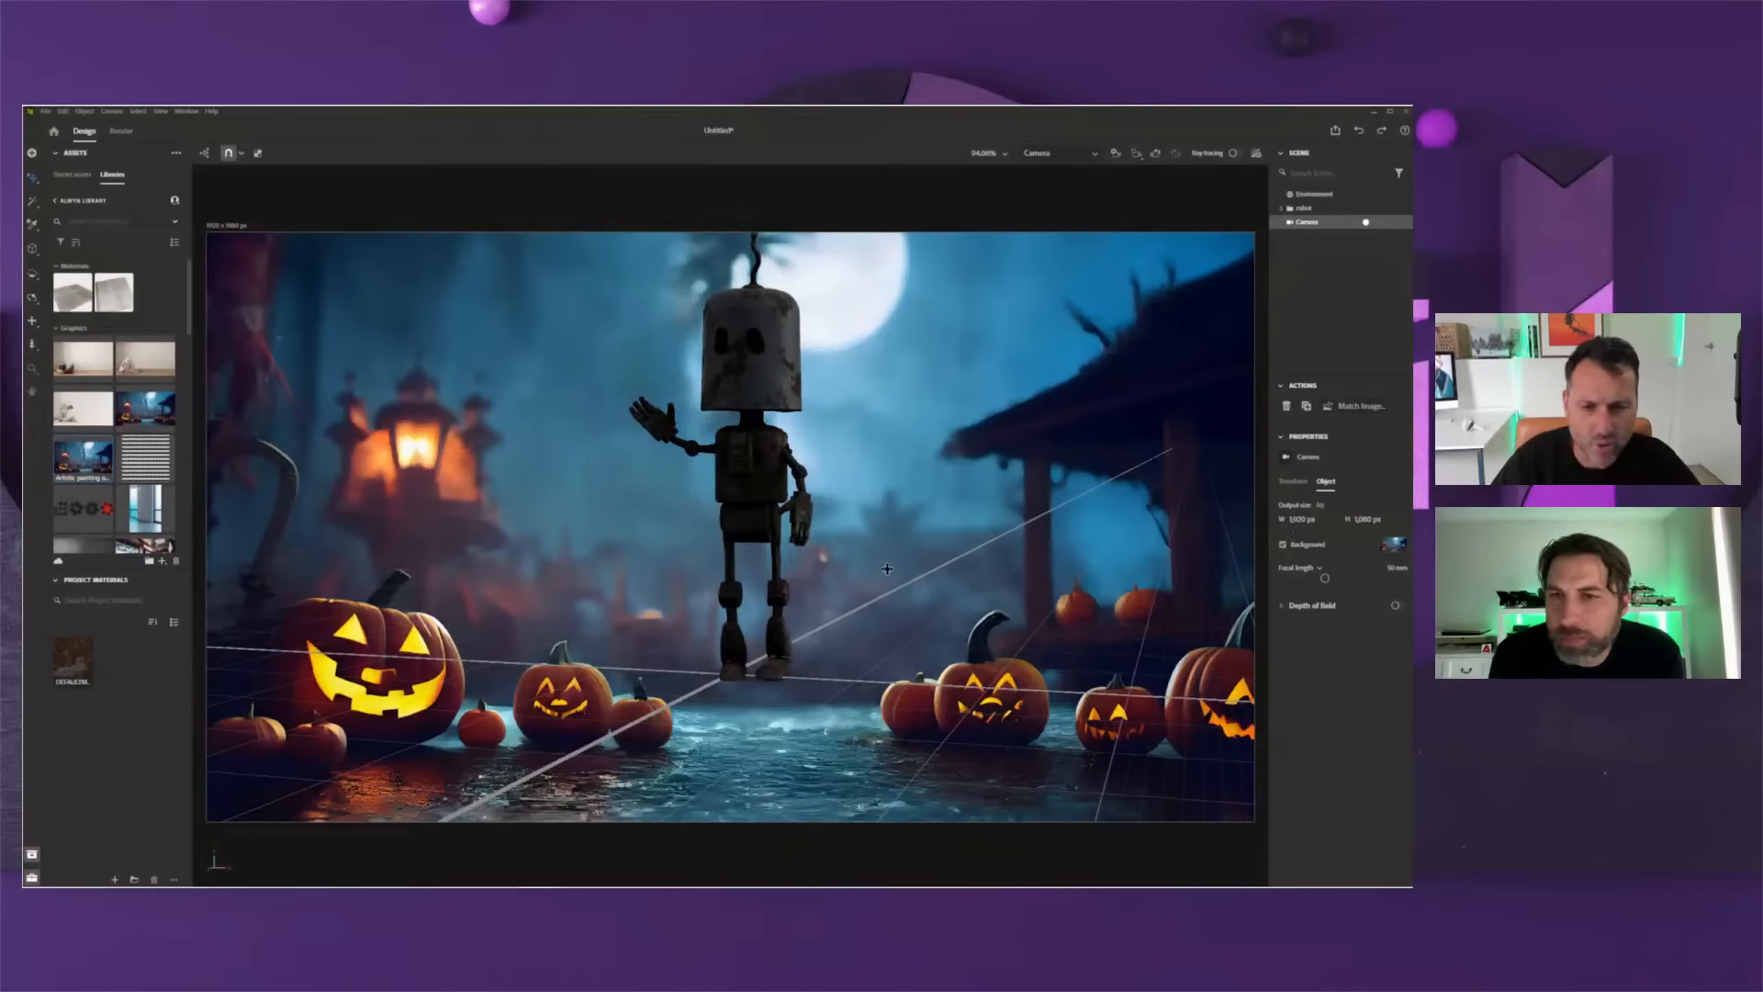
pyautogui.moveTo(905, 598); pyautogui.dragTo(880, 687, button='middle')
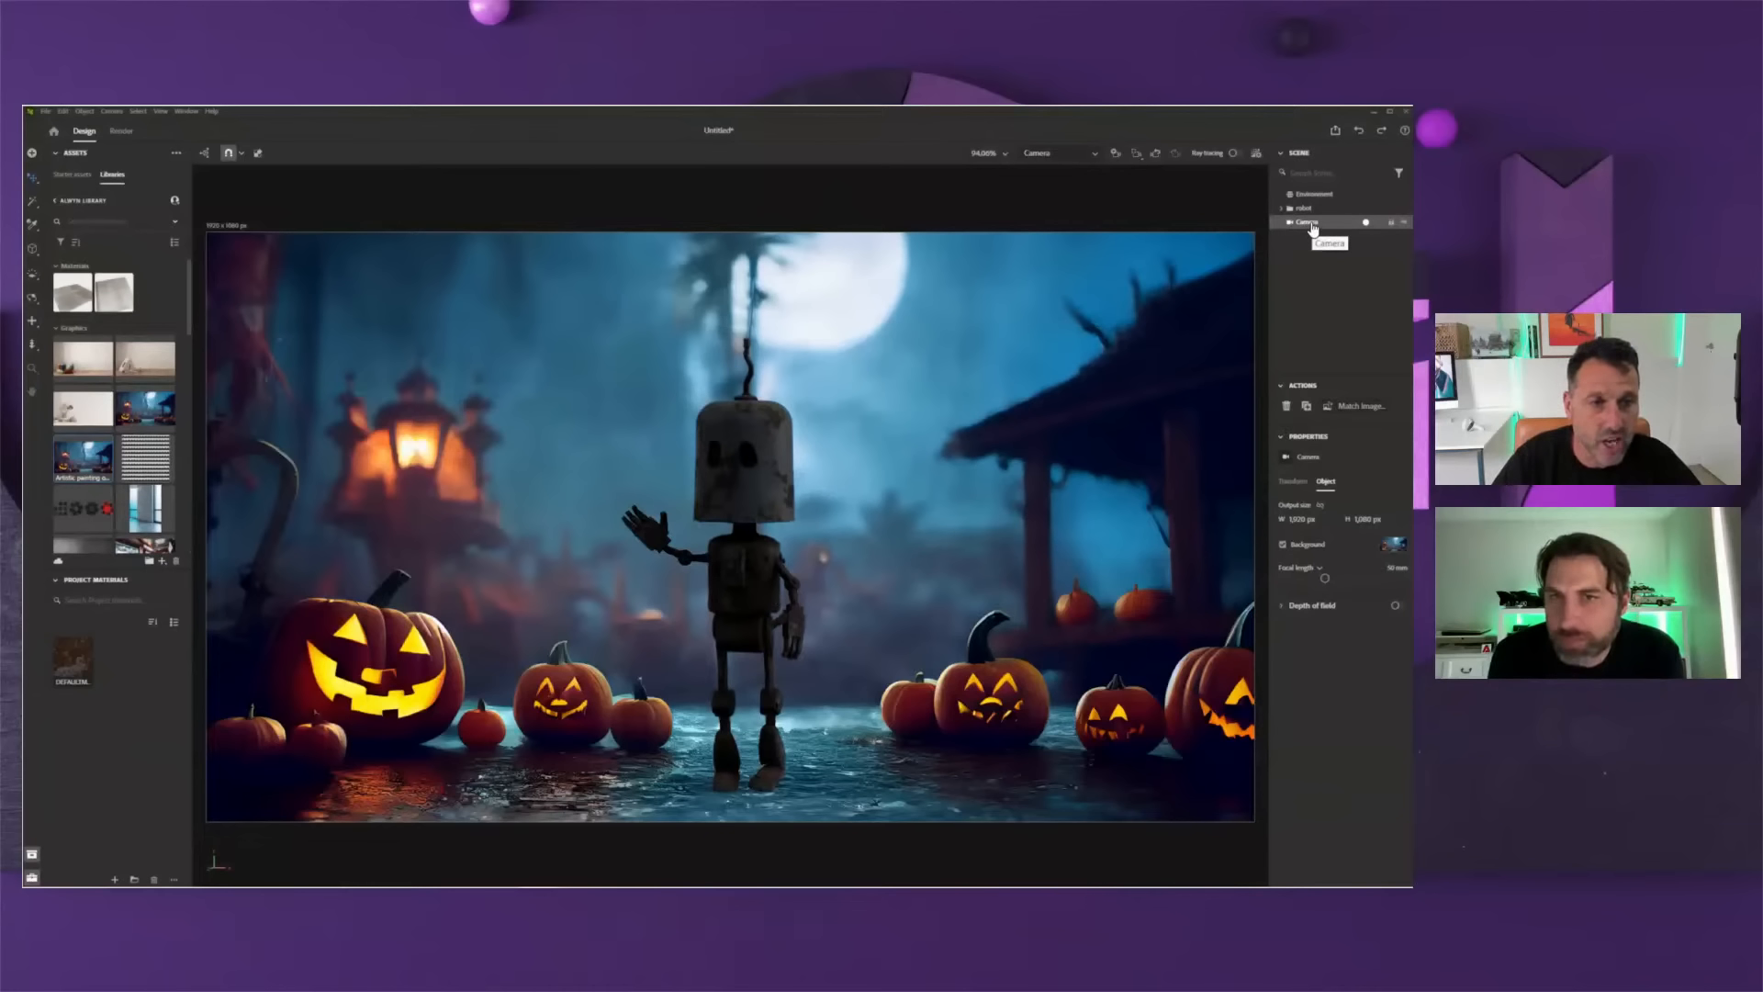
# - Check the image used by the environment light, rotate that light in the positive direction, and turn on ray tracing
pyautogui.click(1313, 194)
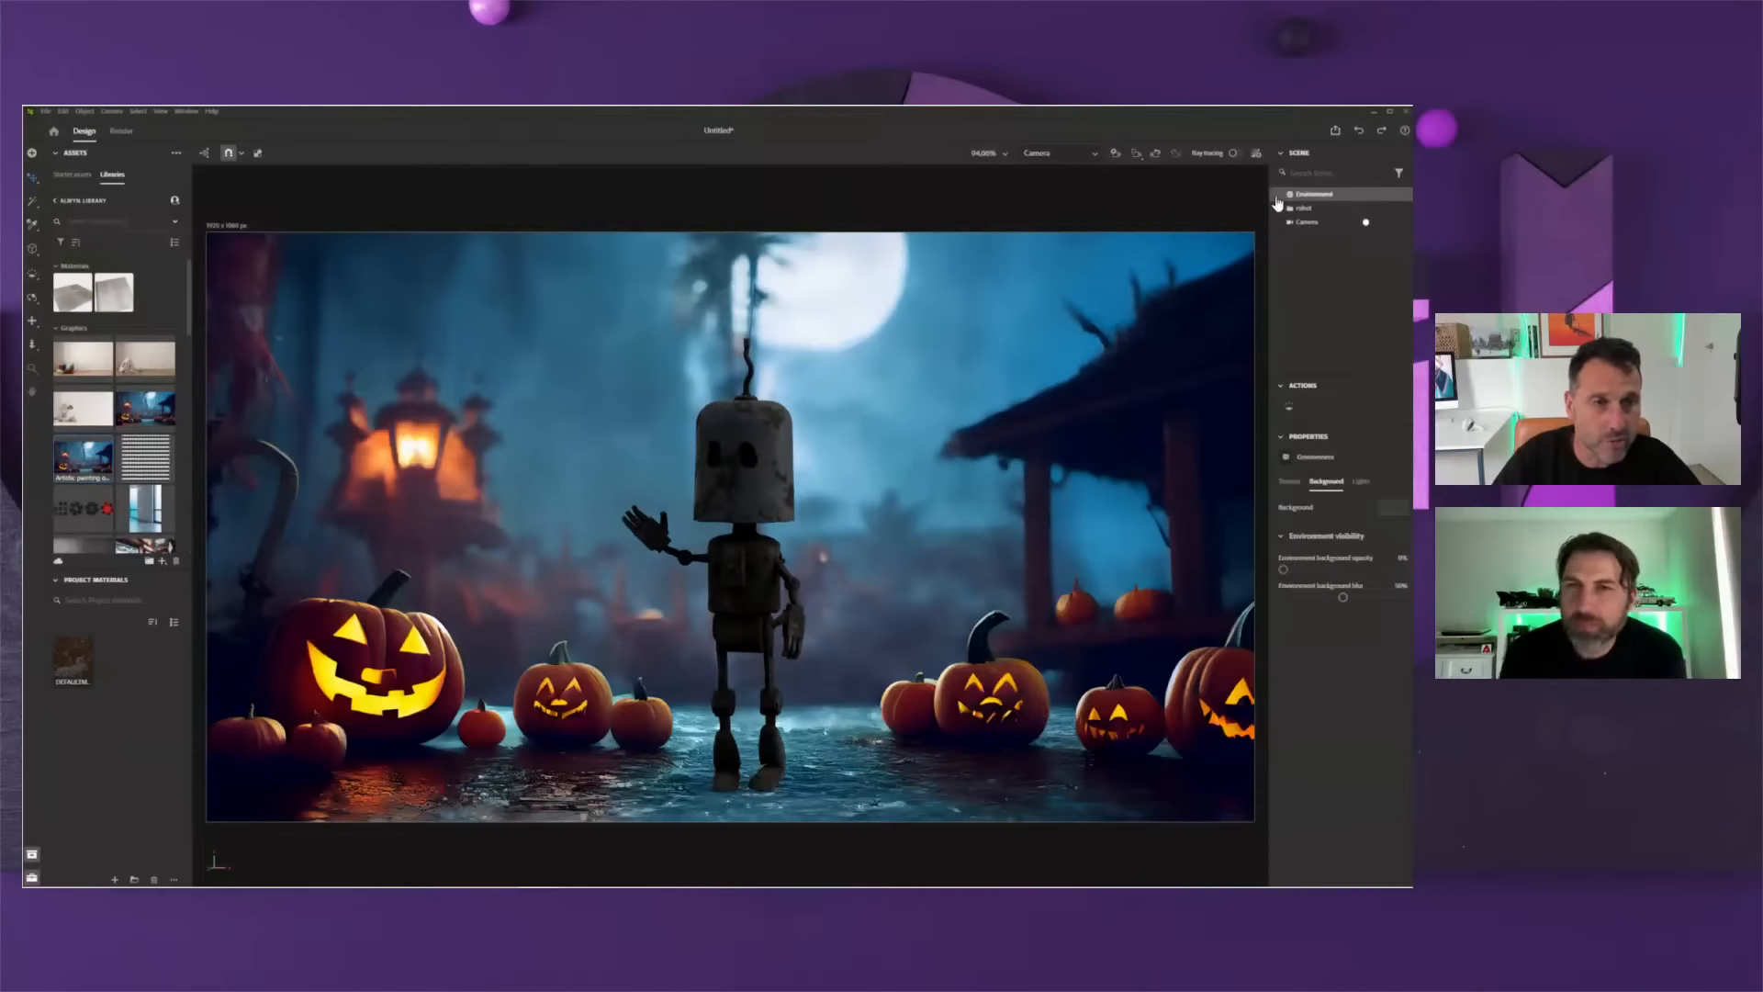
pyautogui.click(1361, 481)
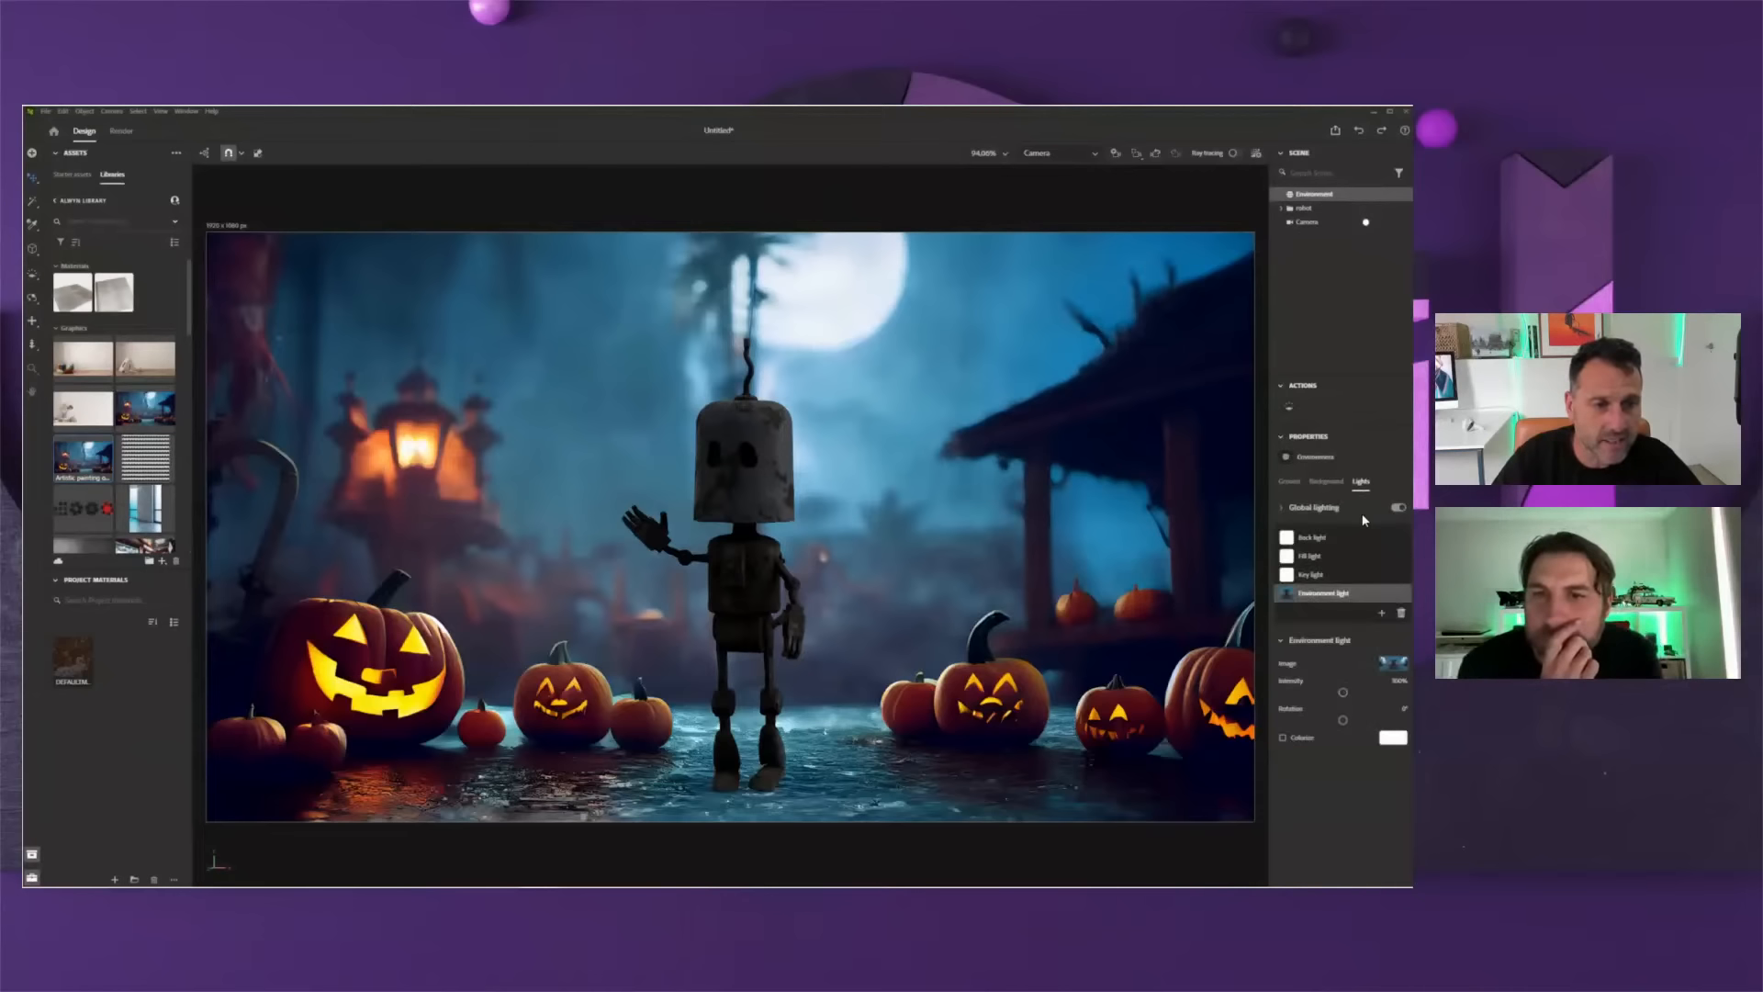
pyautogui.click(1393, 662)
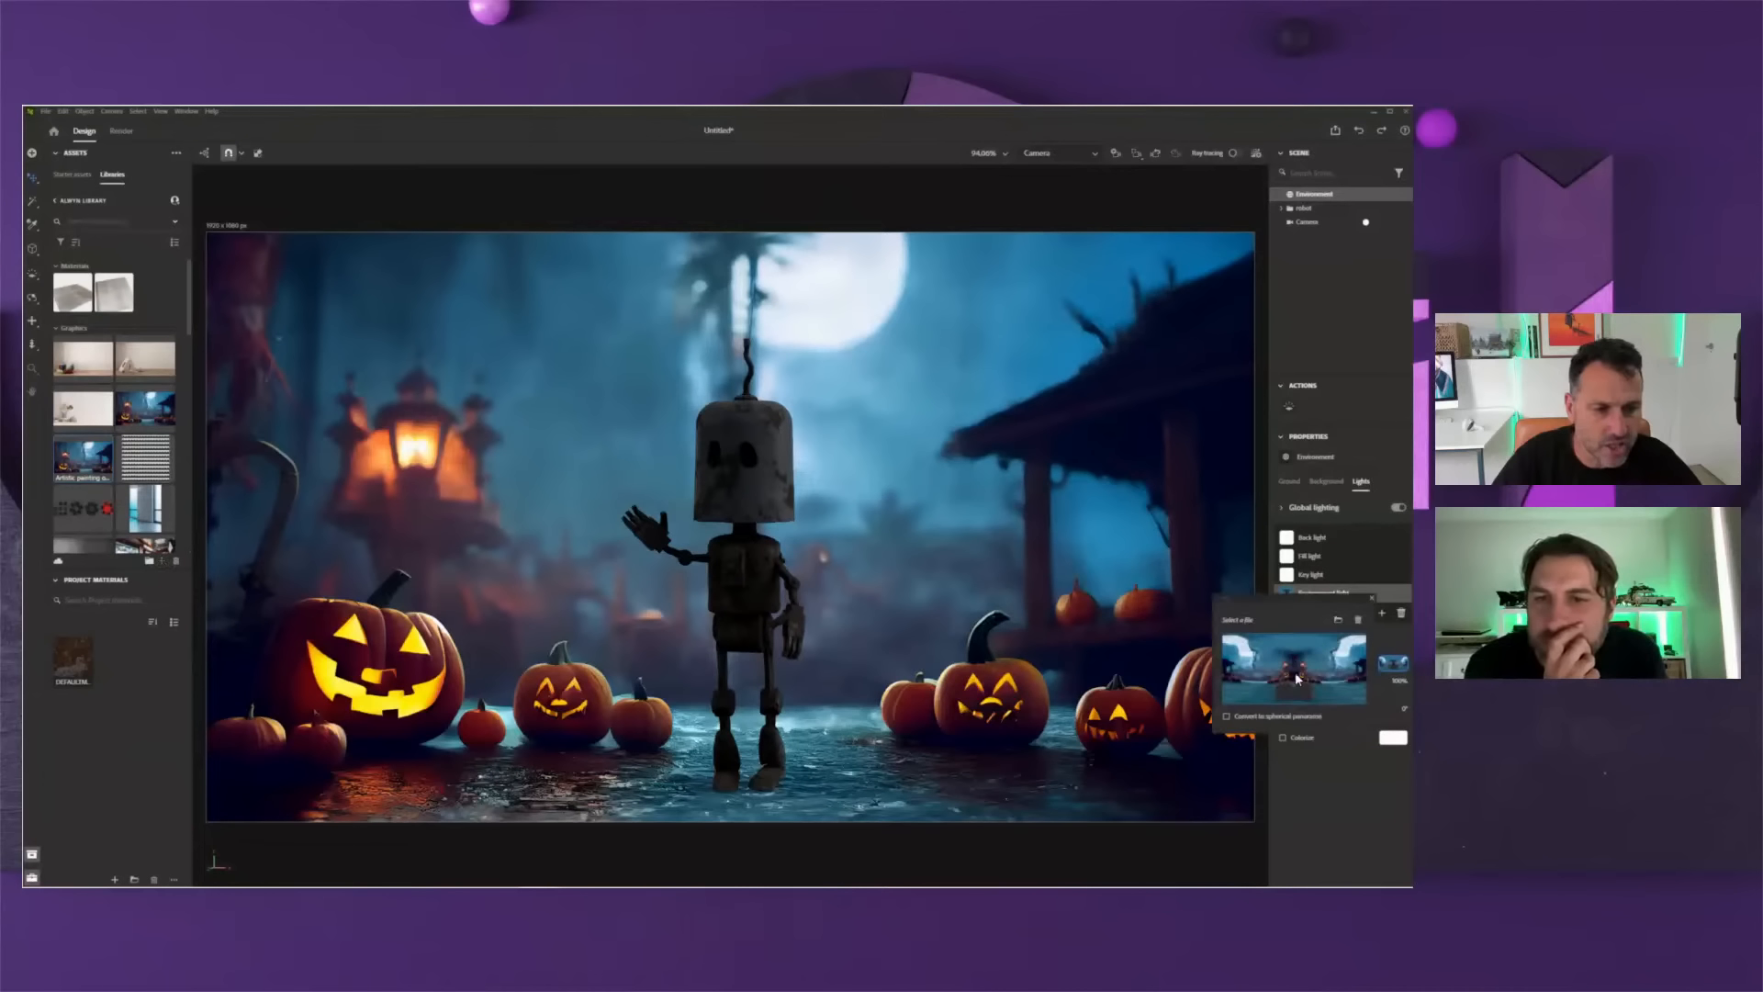
pyautogui.click(1394, 637)
pyautogui.moveTo(1342, 720)
pyautogui.mouseDown()
pyautogui.moveTo(1324, 721)
pyautogui.moveTo(1378, 721)
pyautogui.mouseUp()
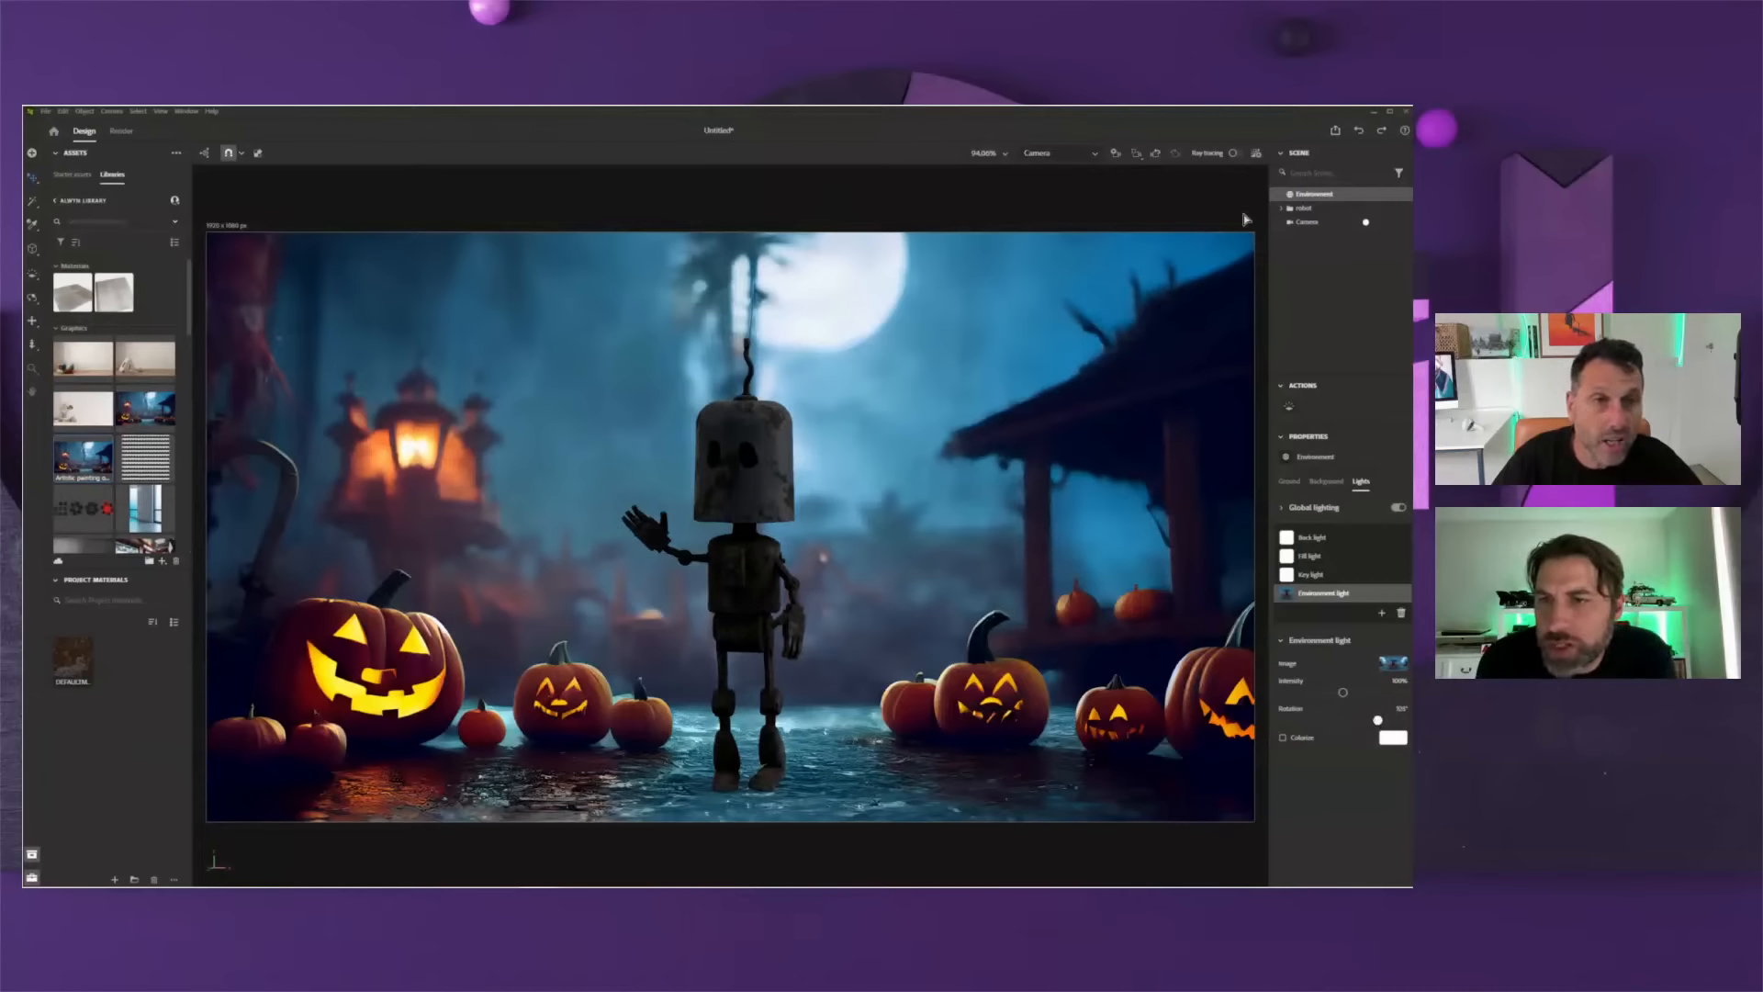
pyautogui.click(1234, 154)
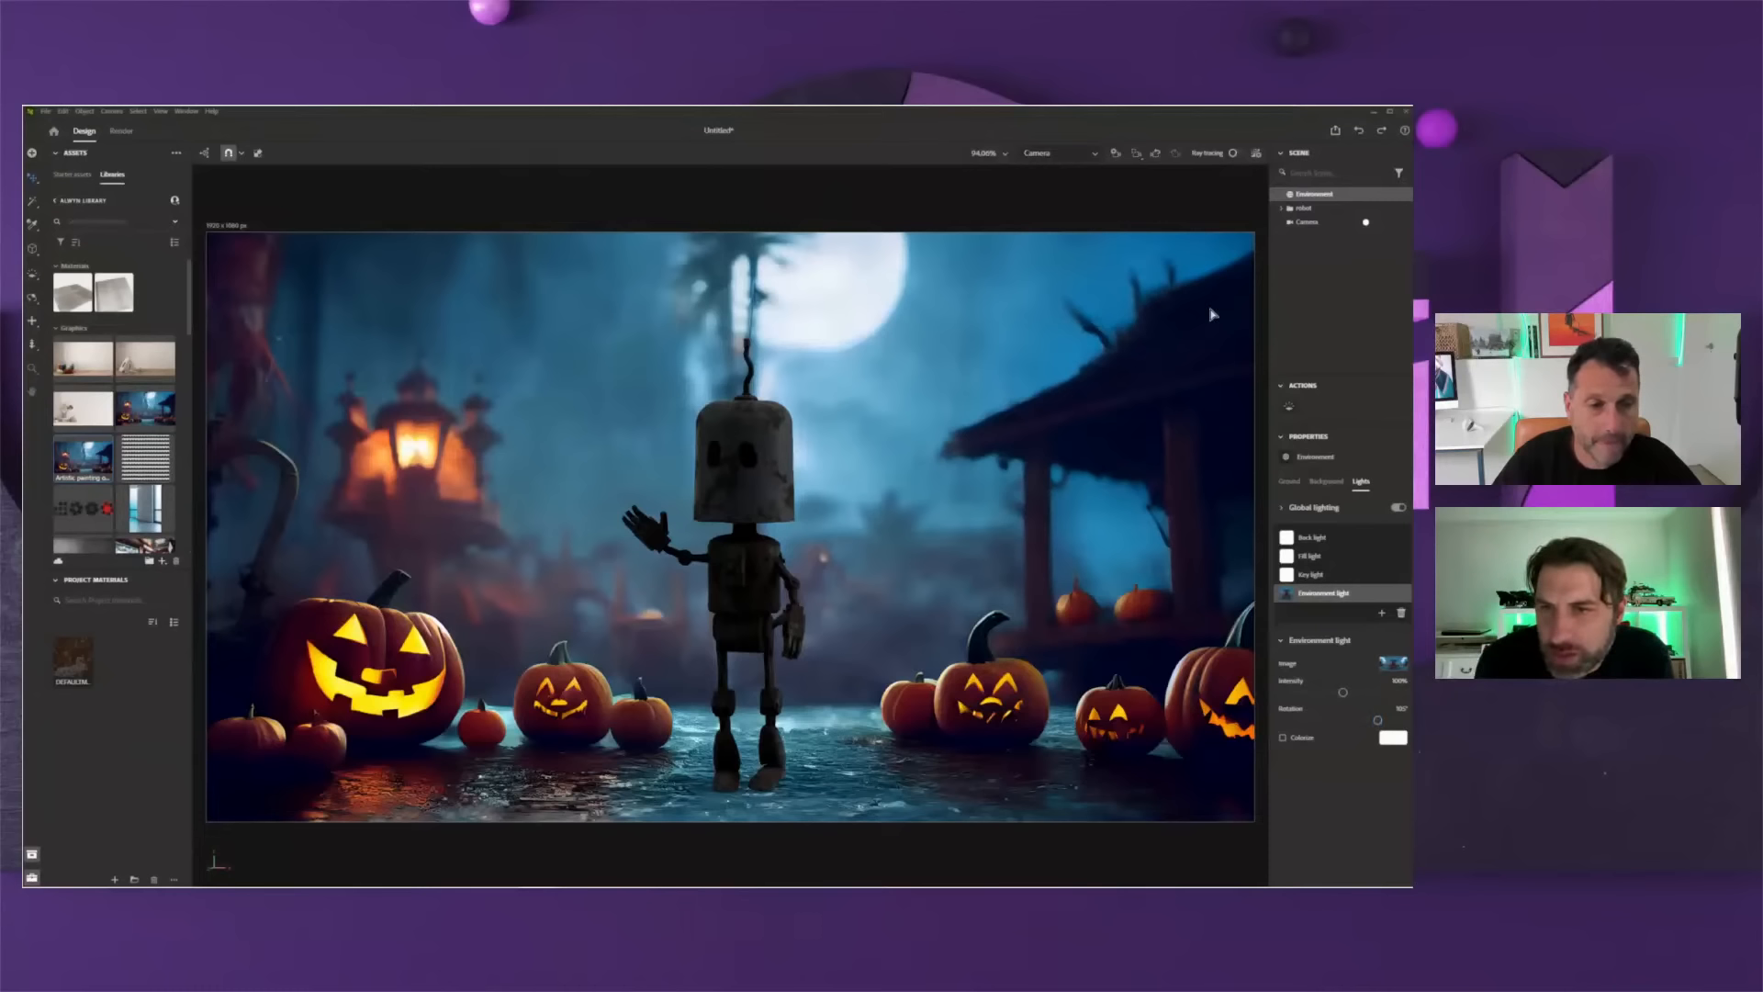
pyautogui.click(1237, 154)
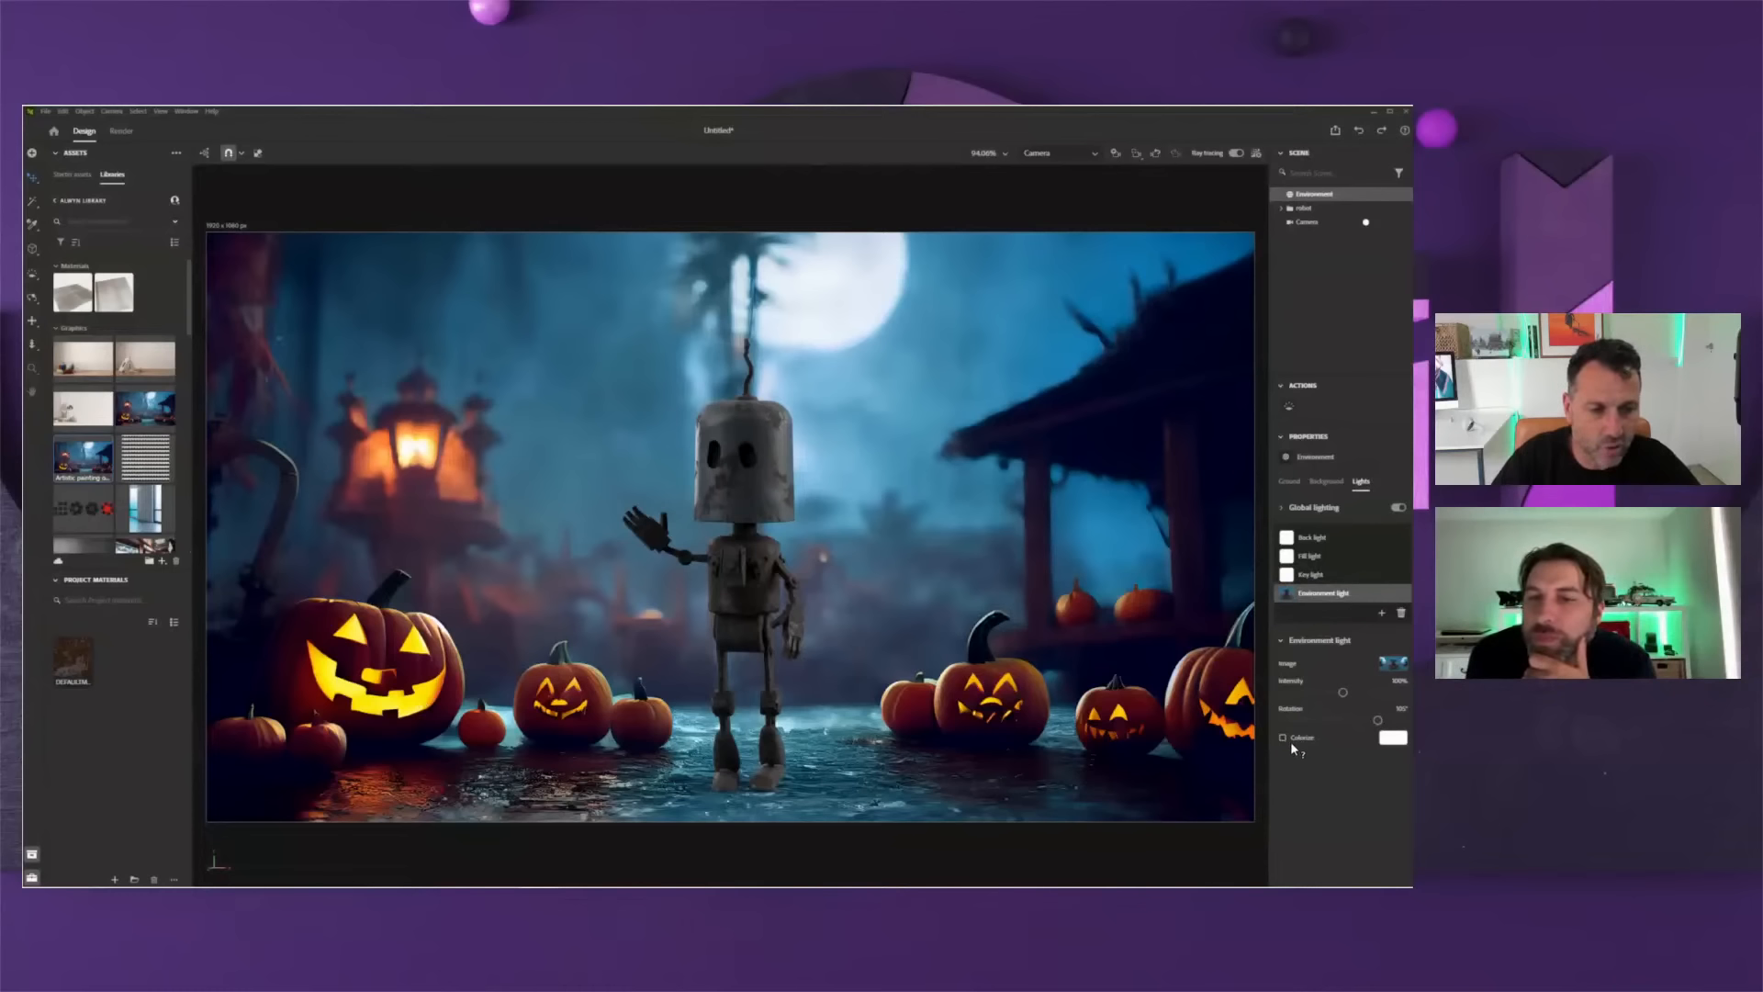
# - Colorize the environment light with an orange sampled from the large pumpkin in the background and raise the light's intensity
pyautogui.click(1393, 741)
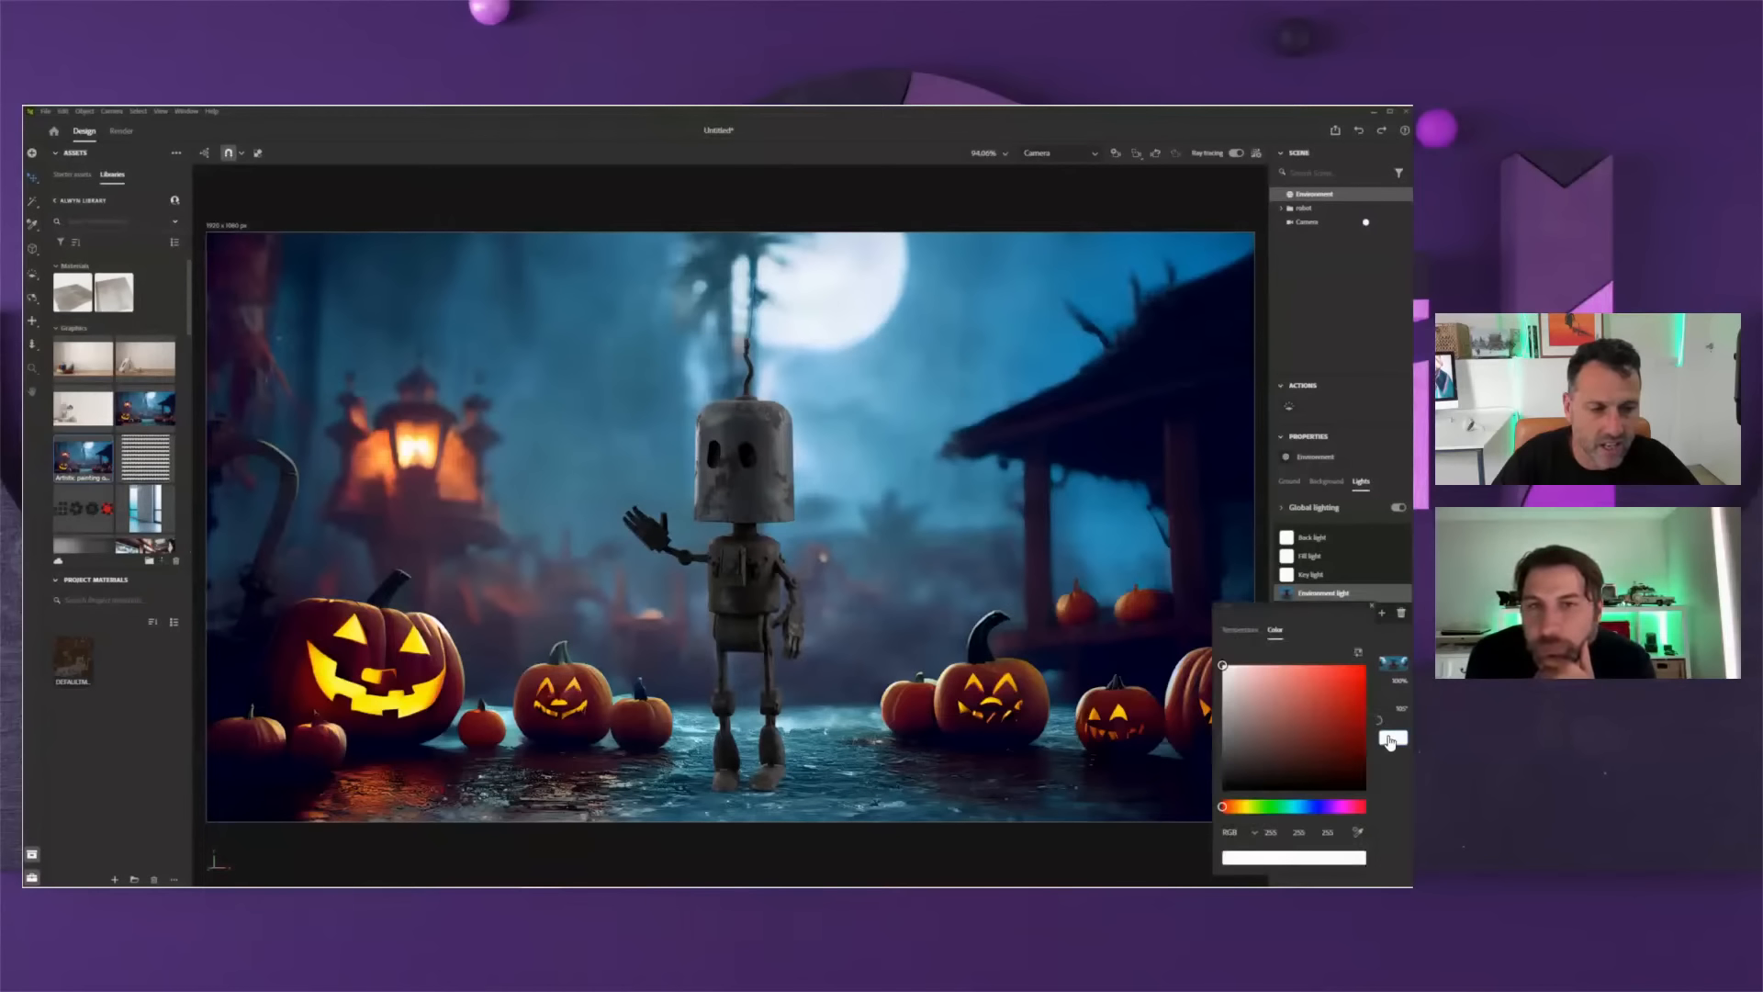
pyautogui.click(1358, 832)
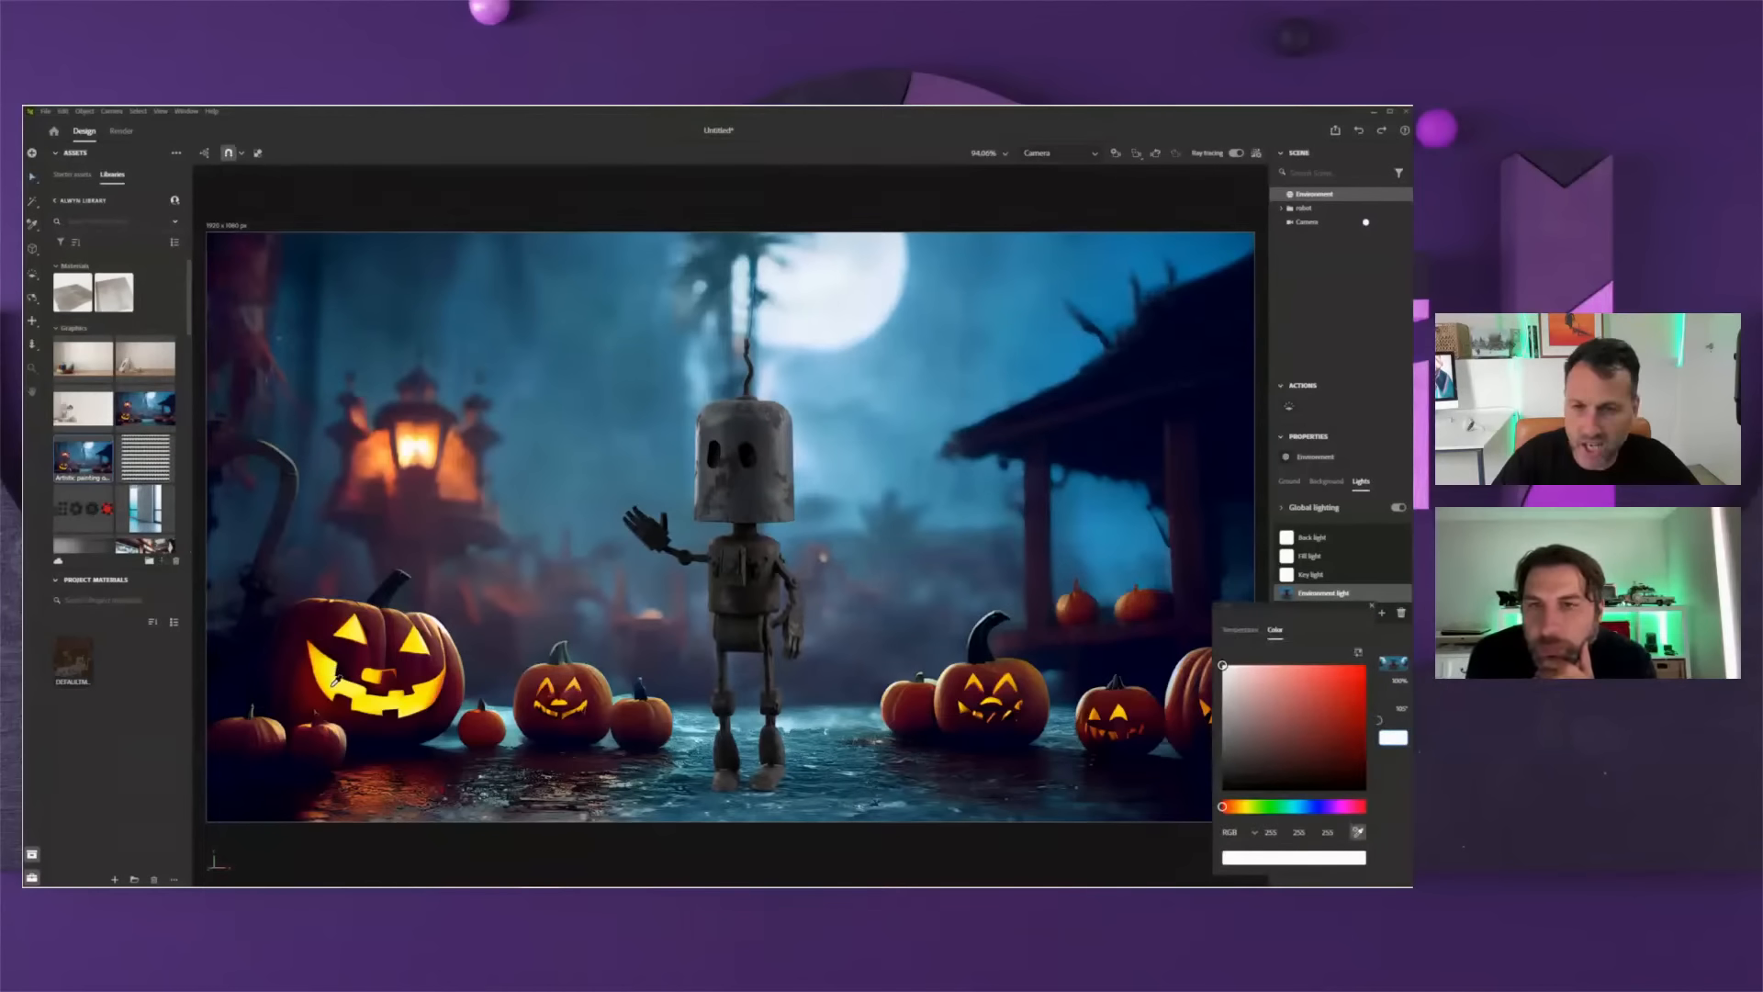
pyautogui.click(339, 681)
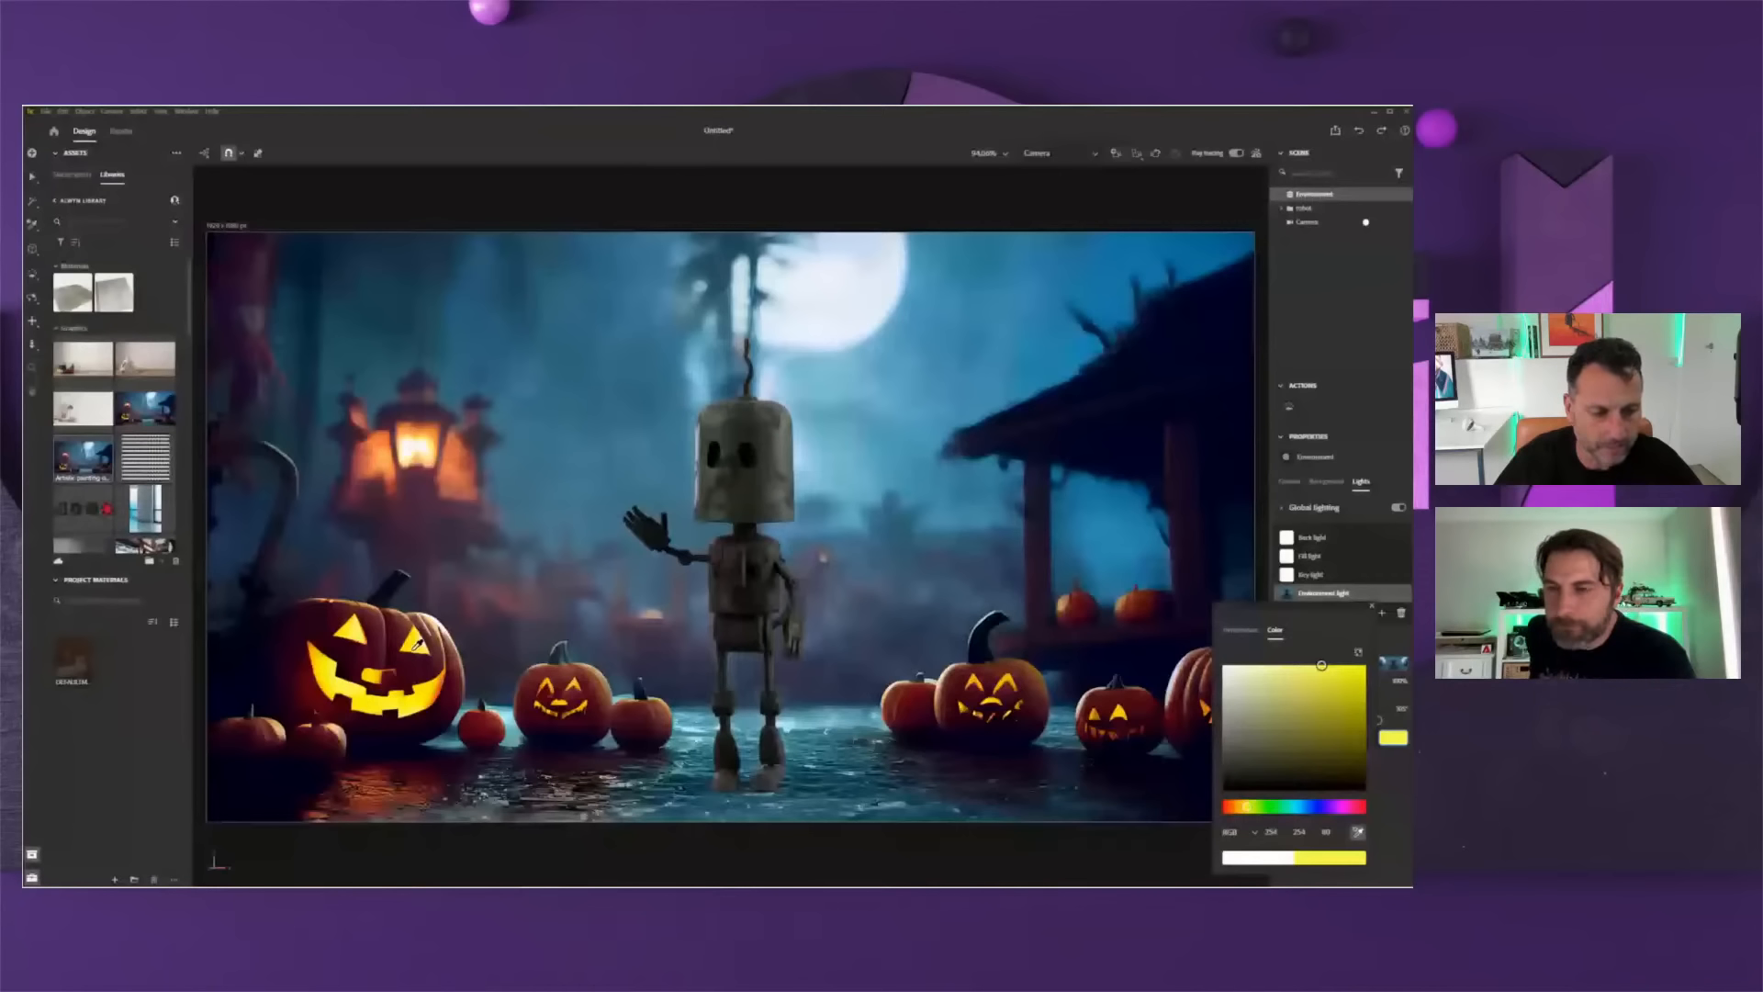
pyautogui.click(418, 646)
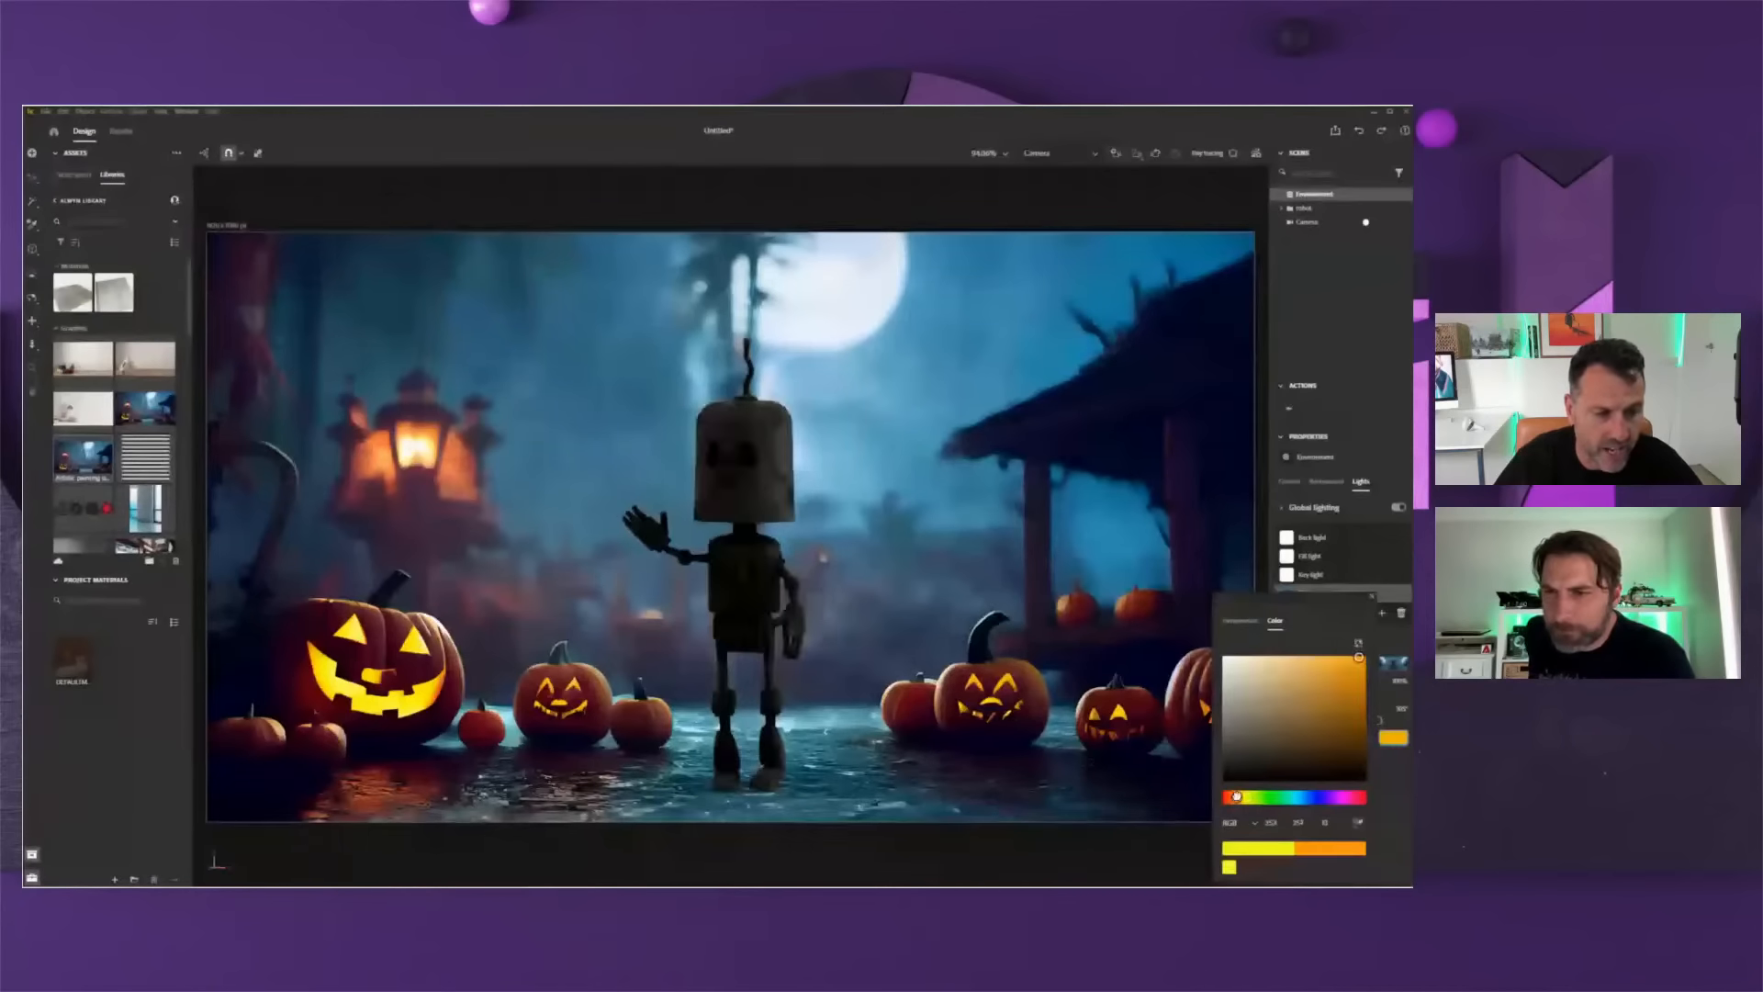
pyautogui.click(1372, 606)
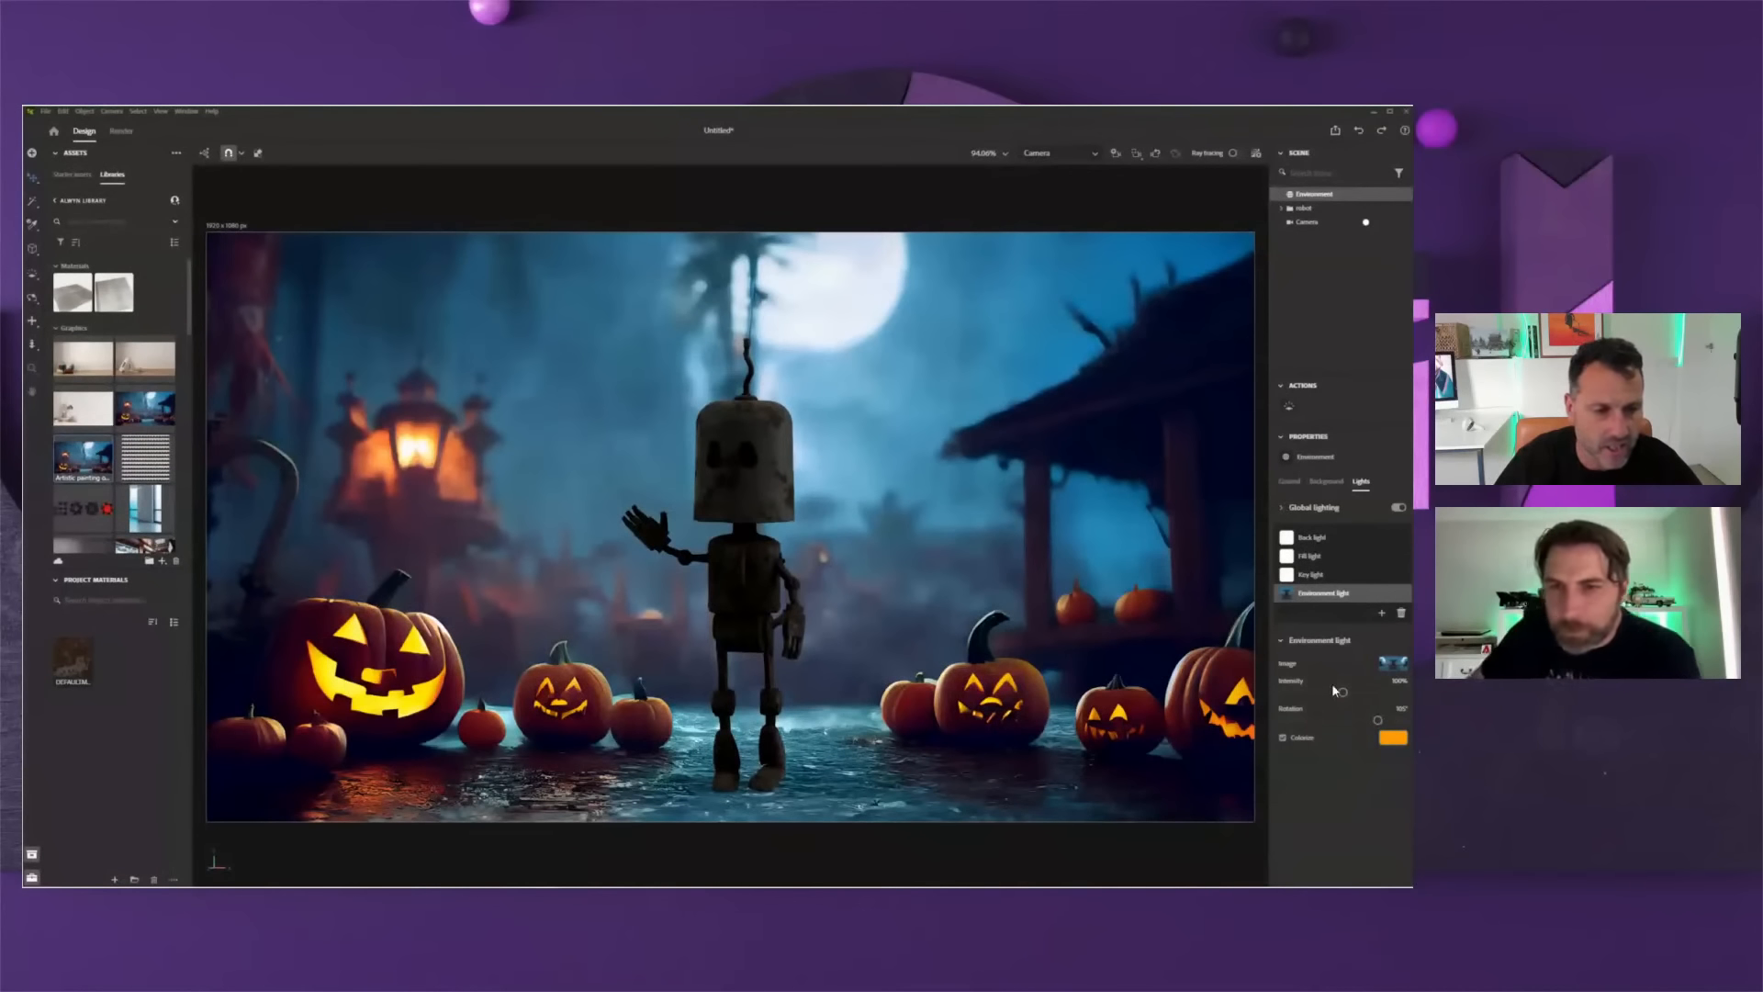
pyautogui.moveTo(1342, 692); pyautogui.dragTo(1387, 693)
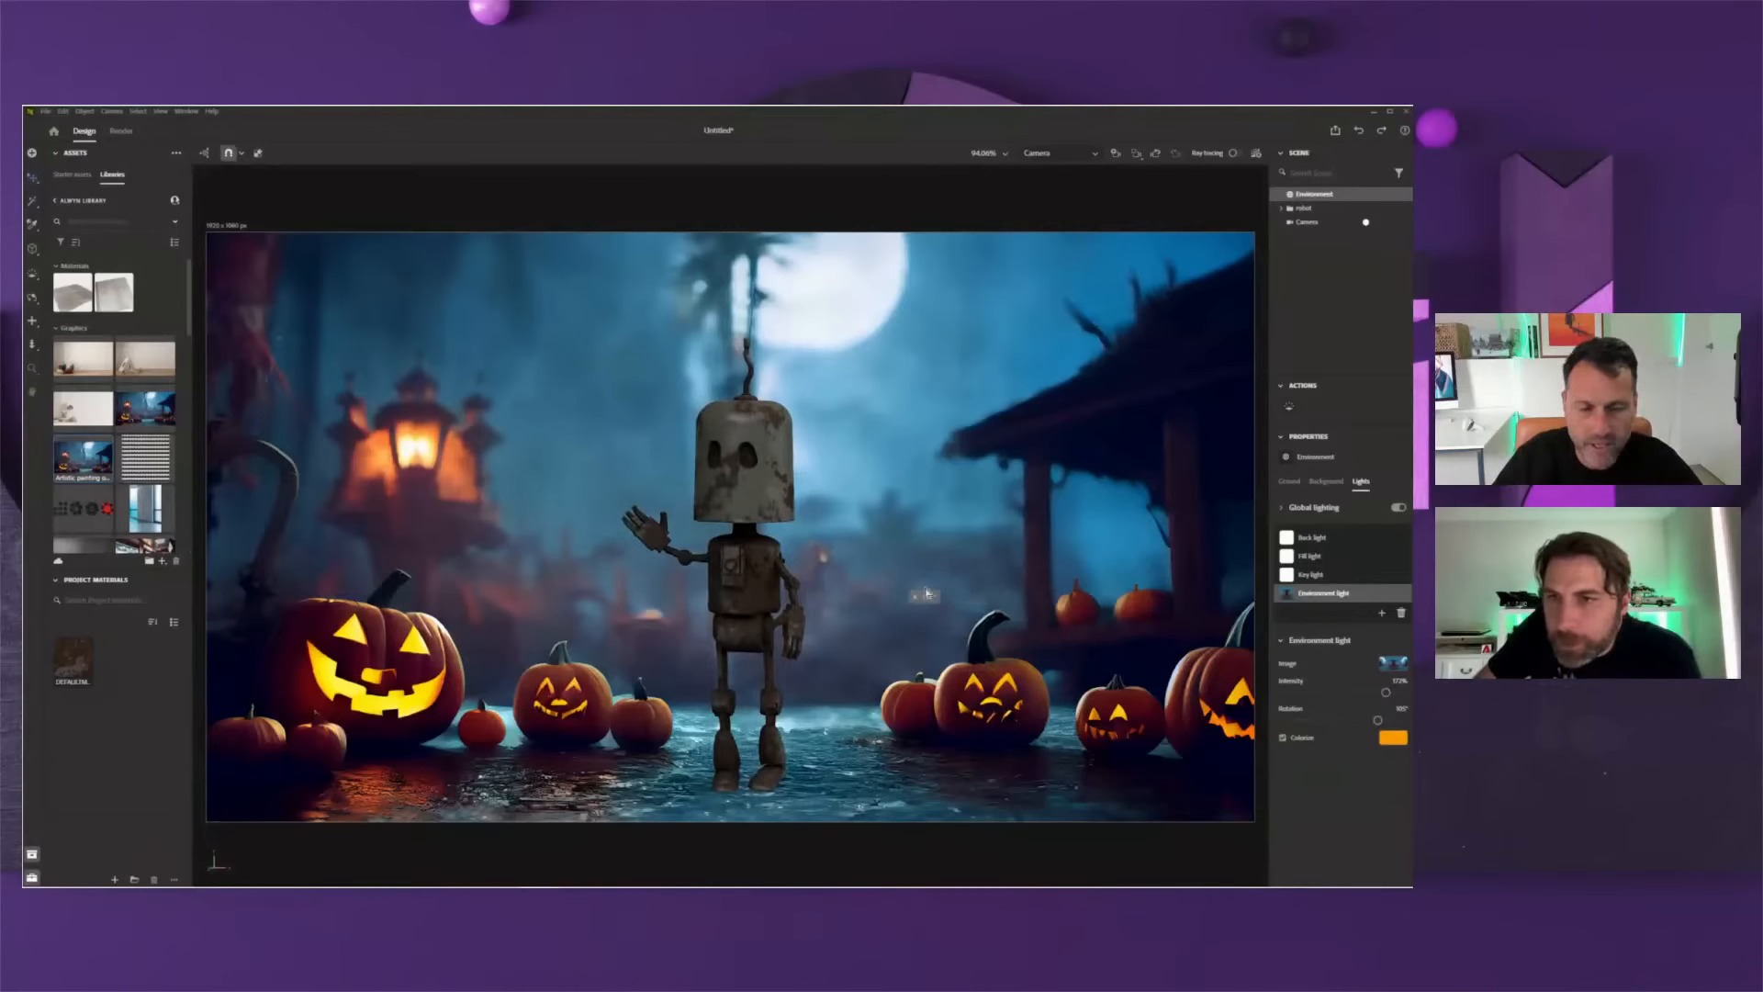
# - Set the key light's color to a blue sampled from the night sky in the background image
pyautogui.click(1311, 574)
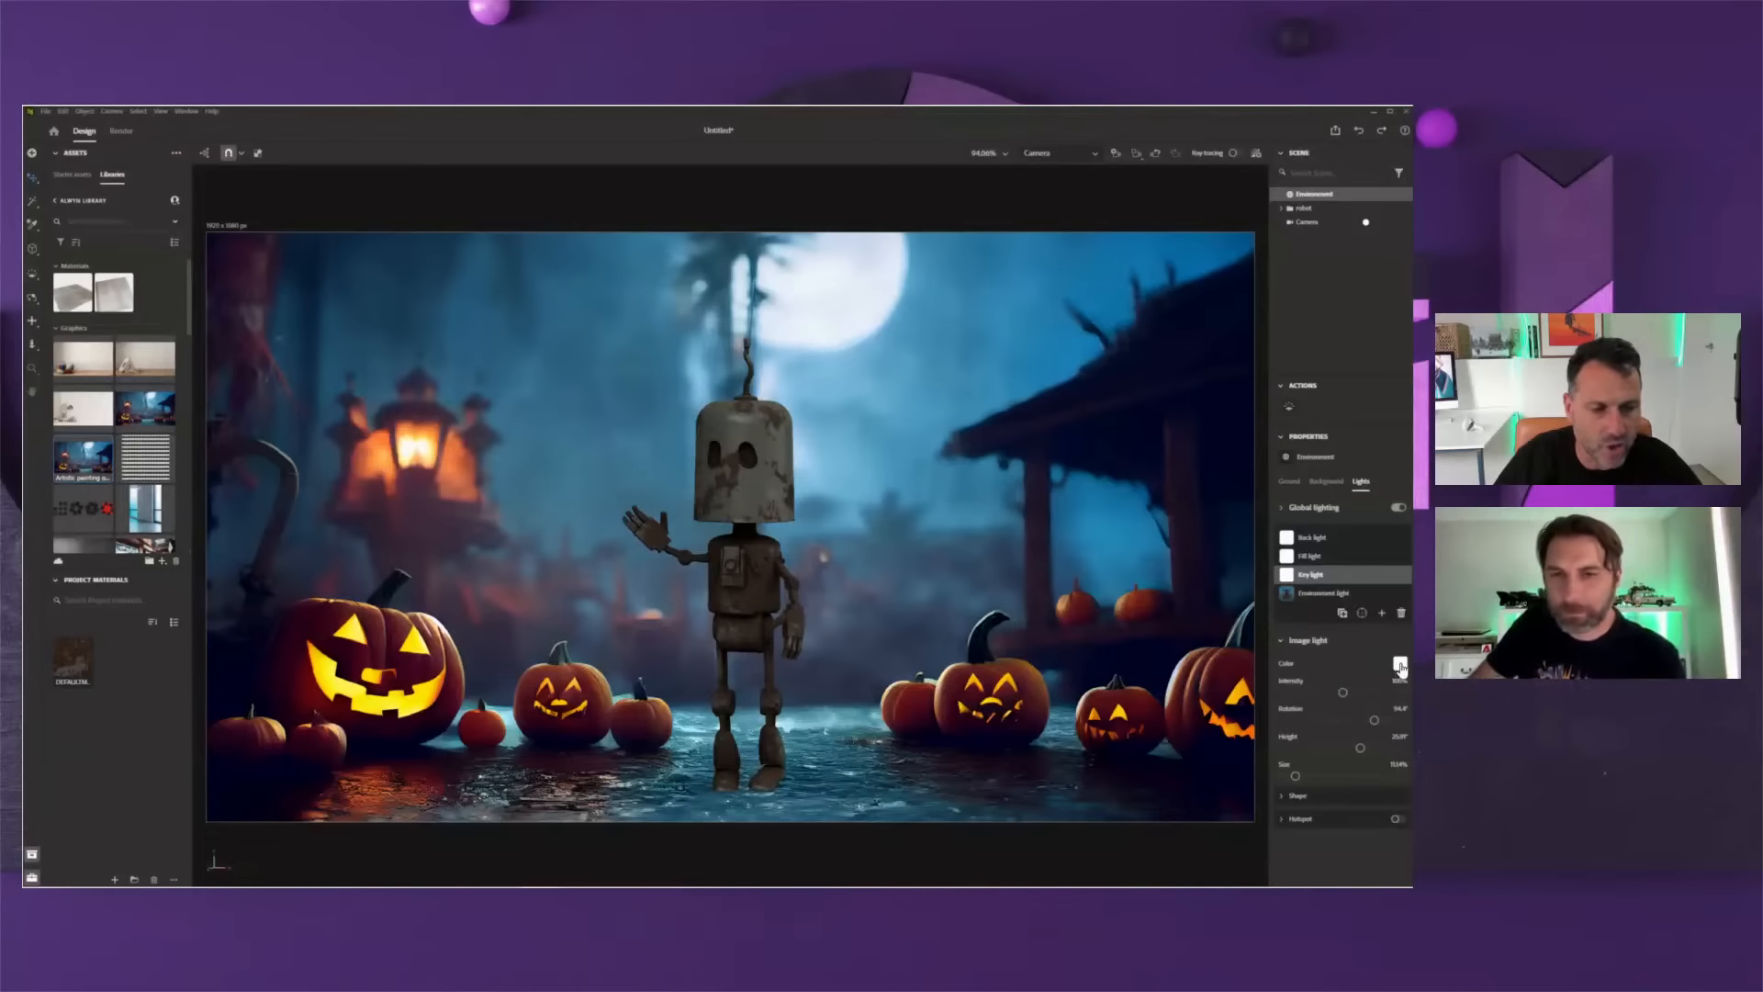
pyautogui.click(1400, 664)
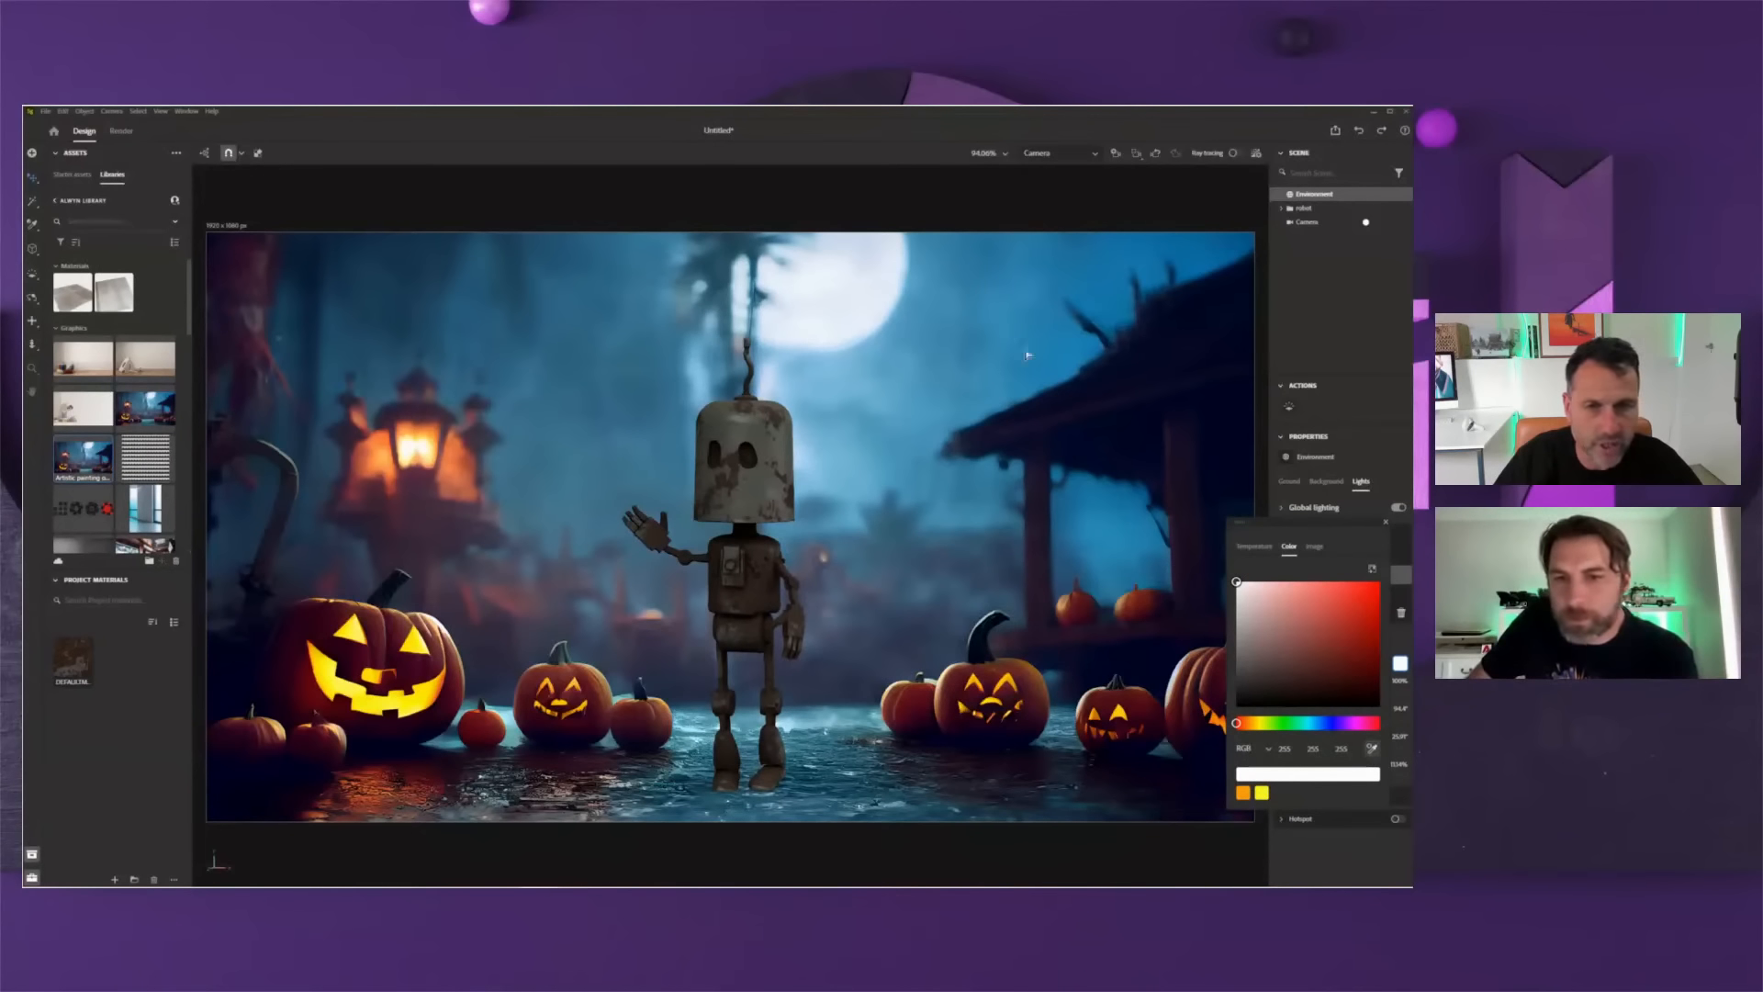
pyautogui.click(1371, 749)
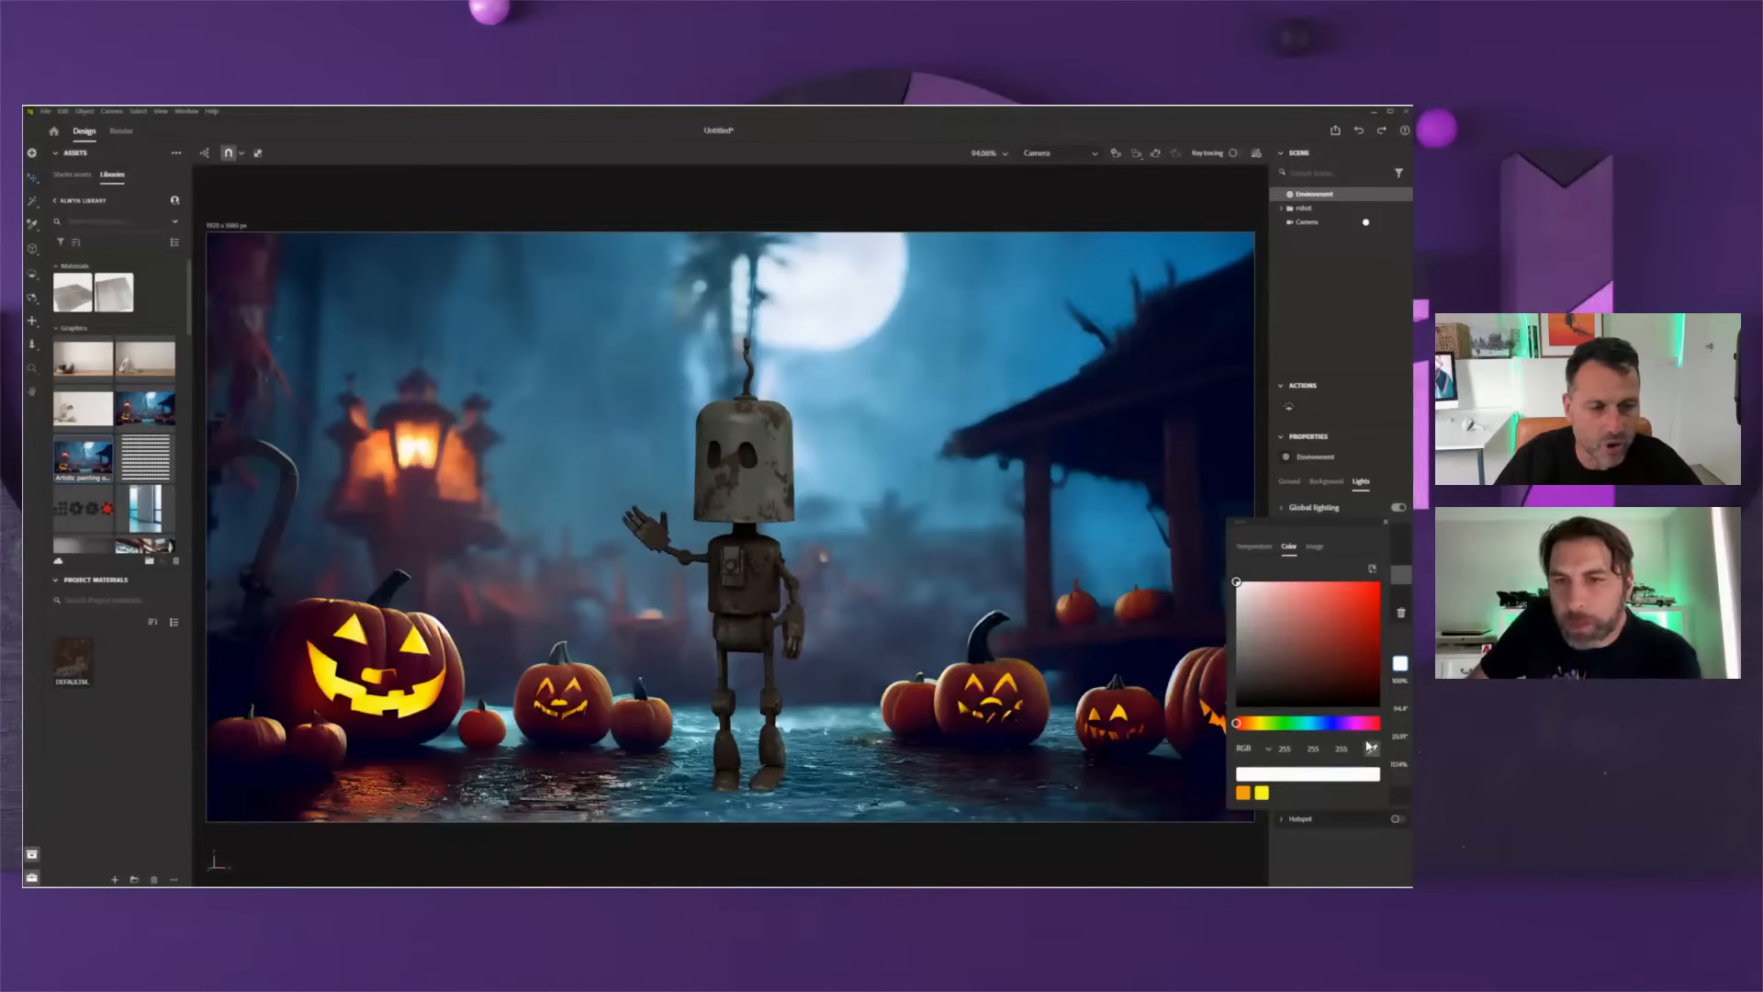
pyautogui.click(1022, 361)
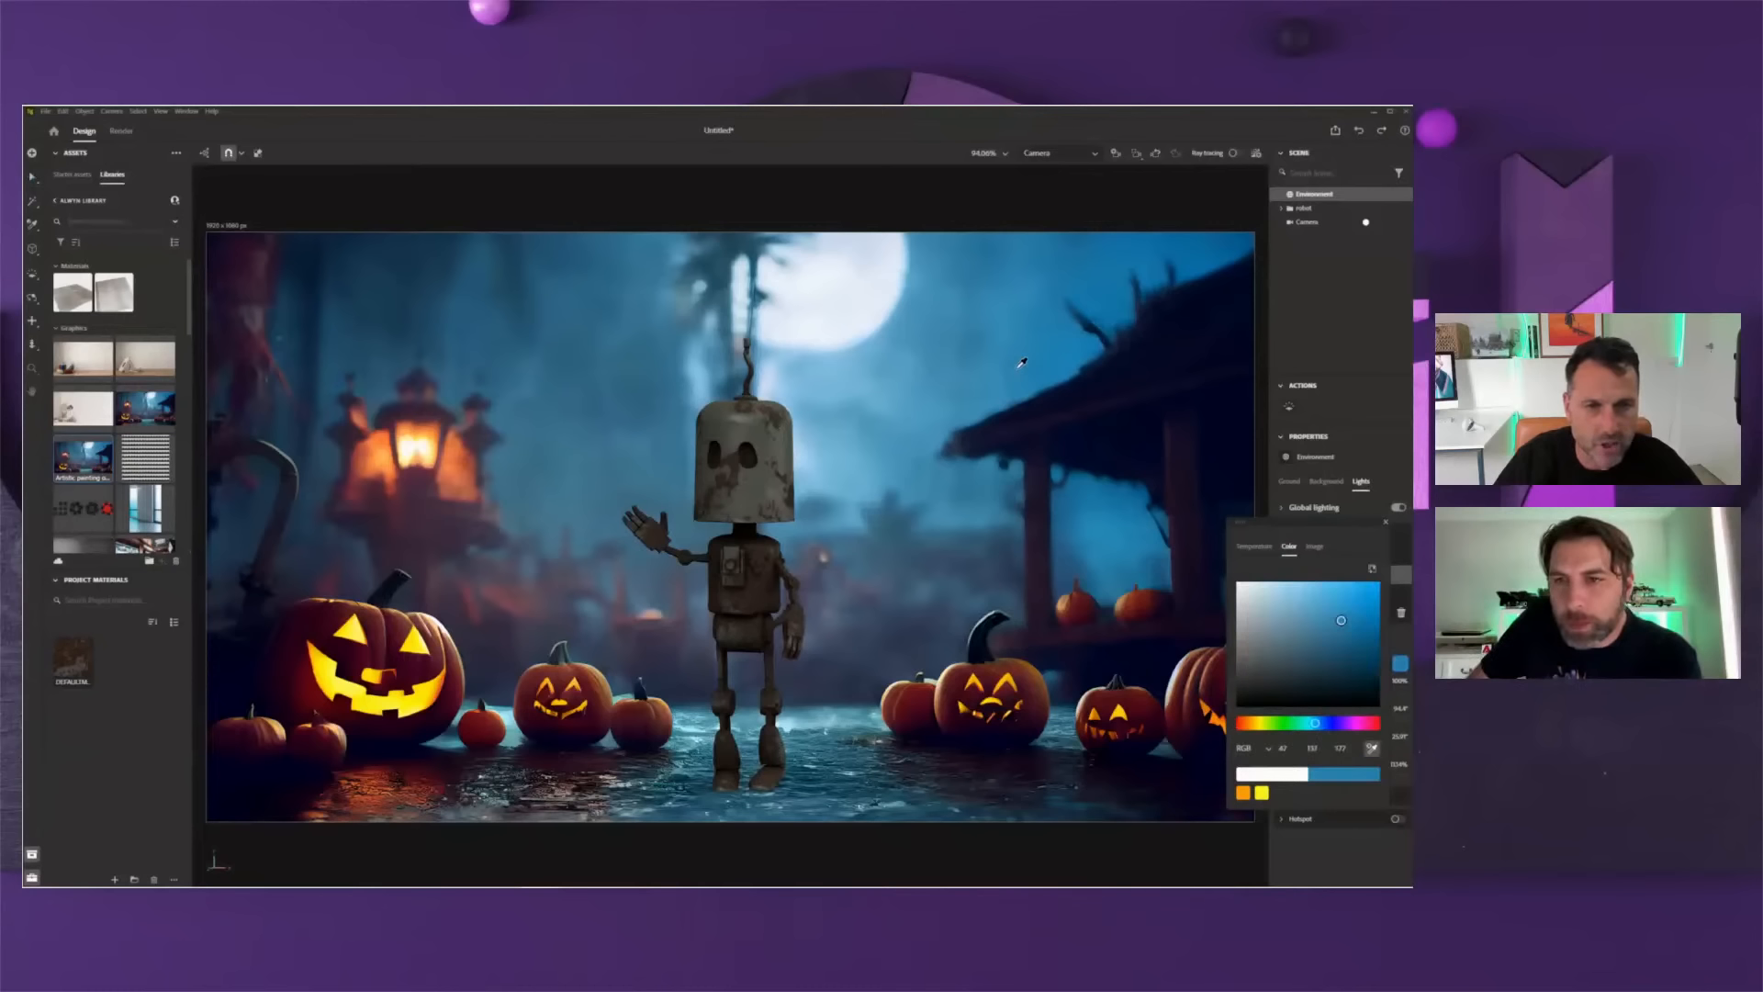
pyautogui.click(1386, 523)
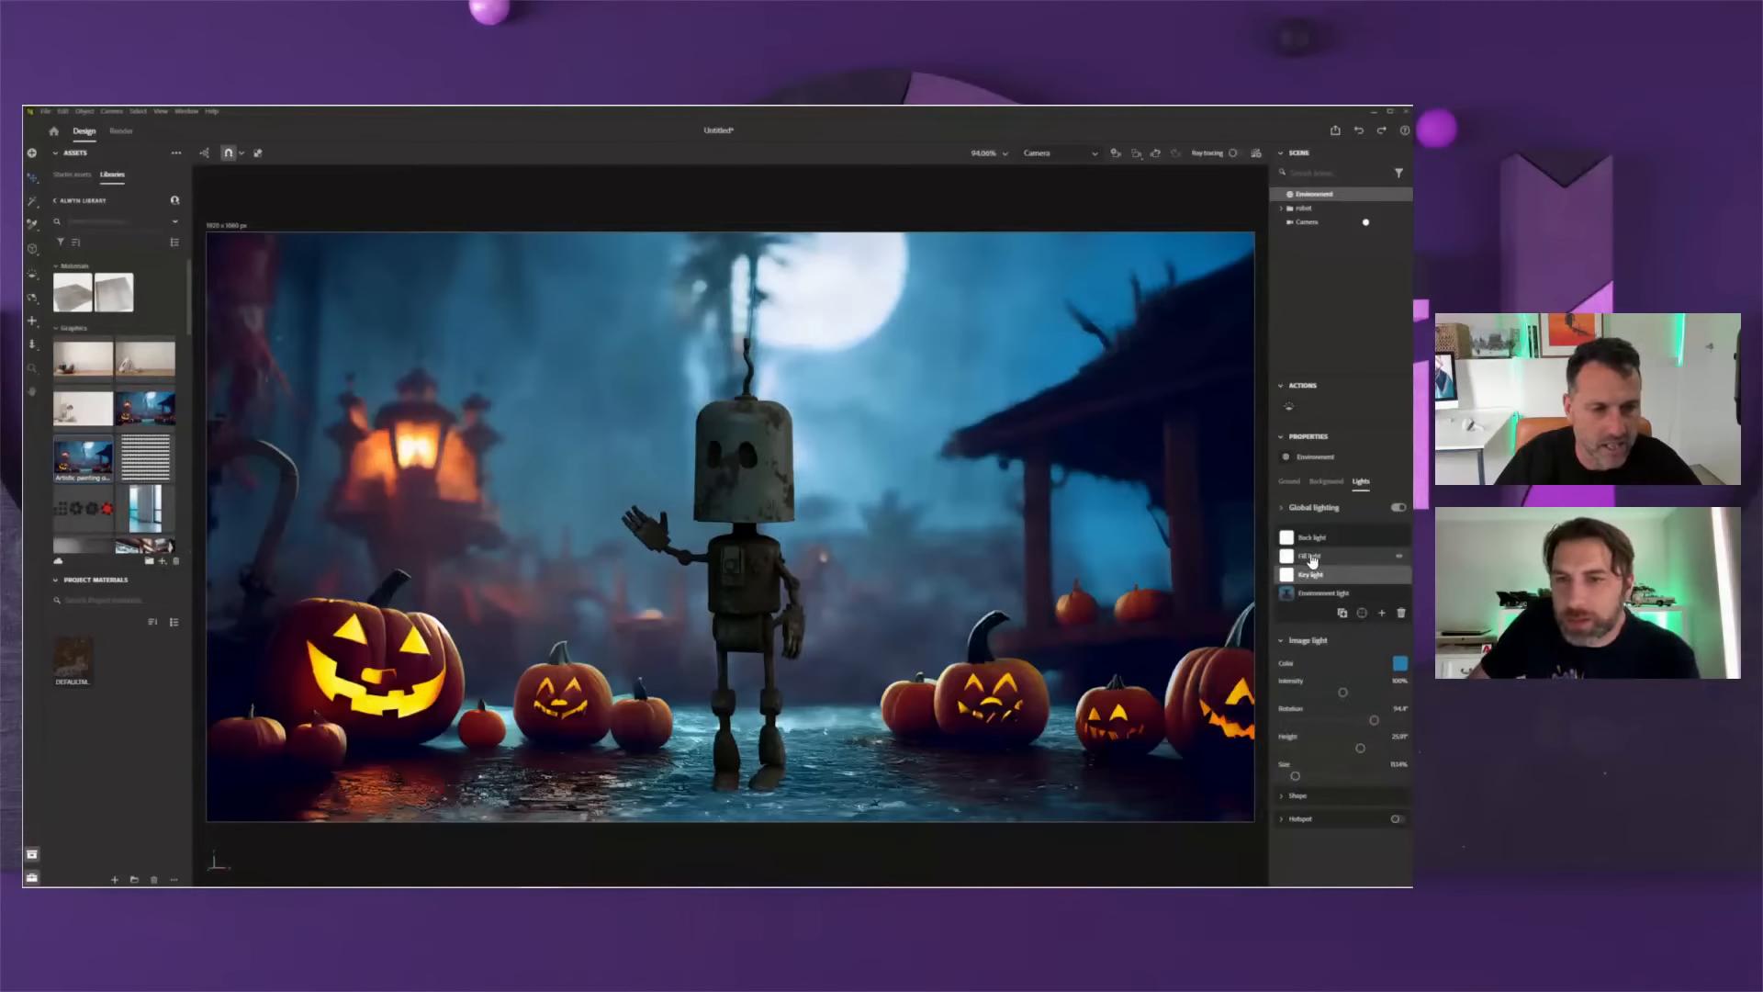
# - Set the fill light's color to the orange already used for the environment light and increase its intensity
pyautogui.click(1311, 557)
pyautogui.click(1400, 663)
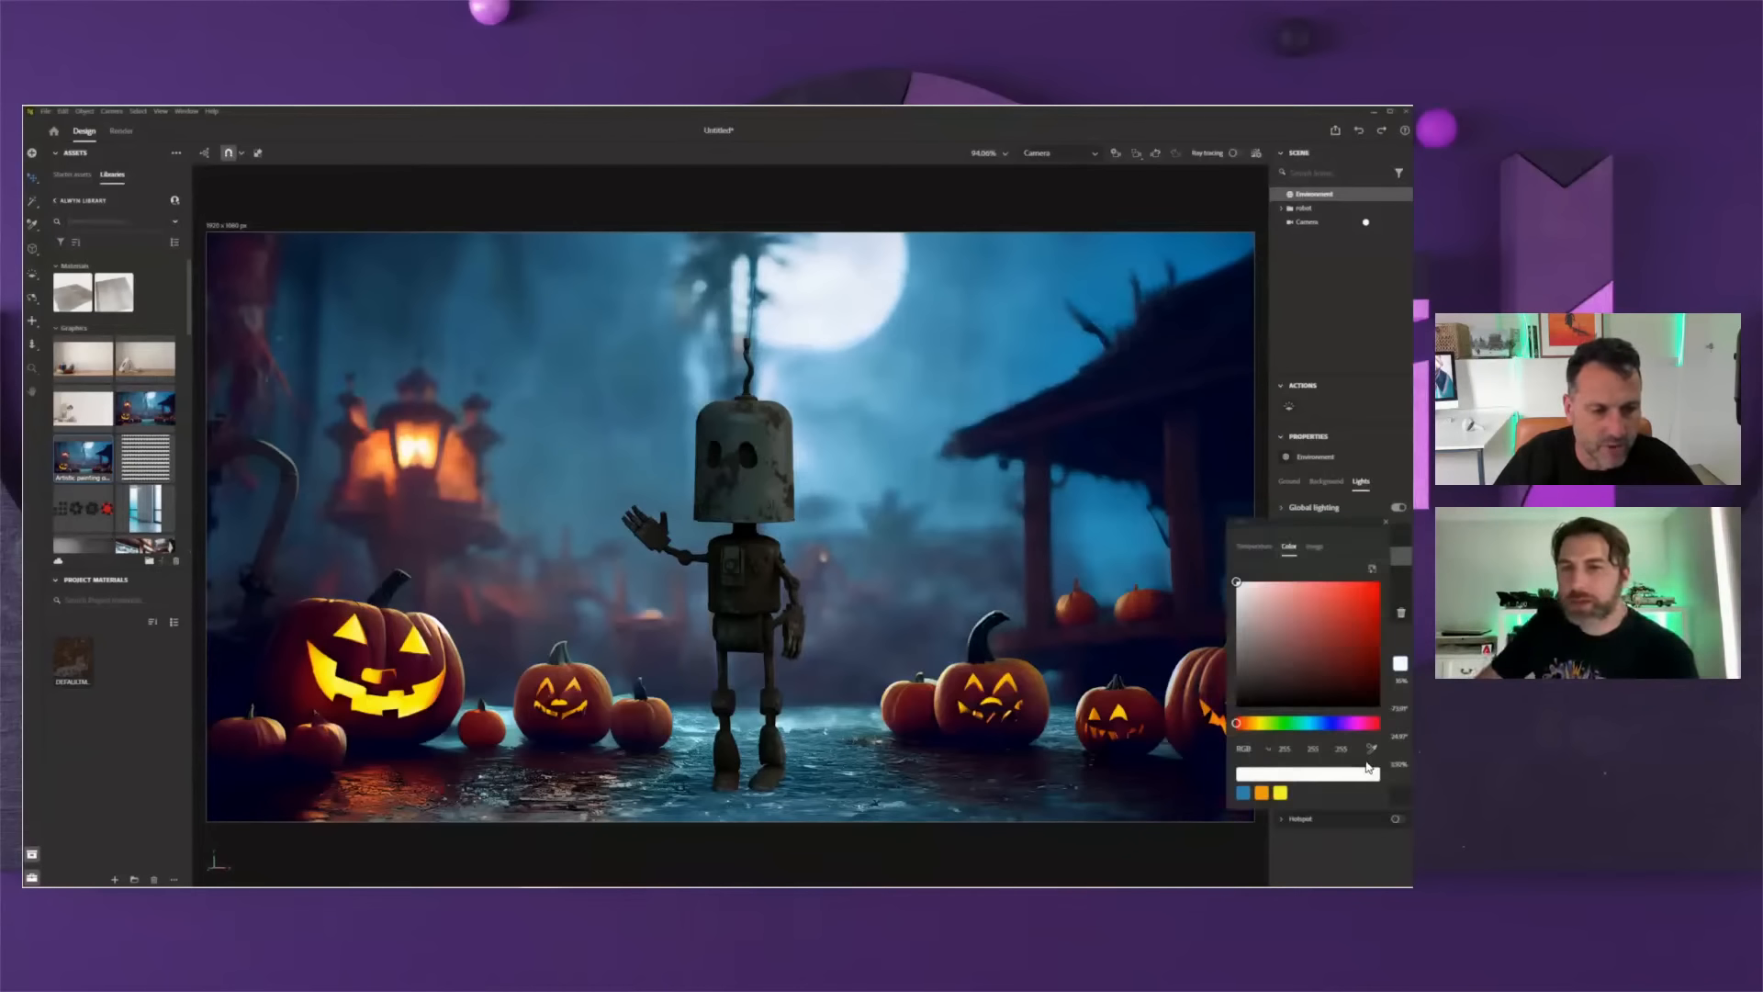
pyautogui.click(1262, 795)
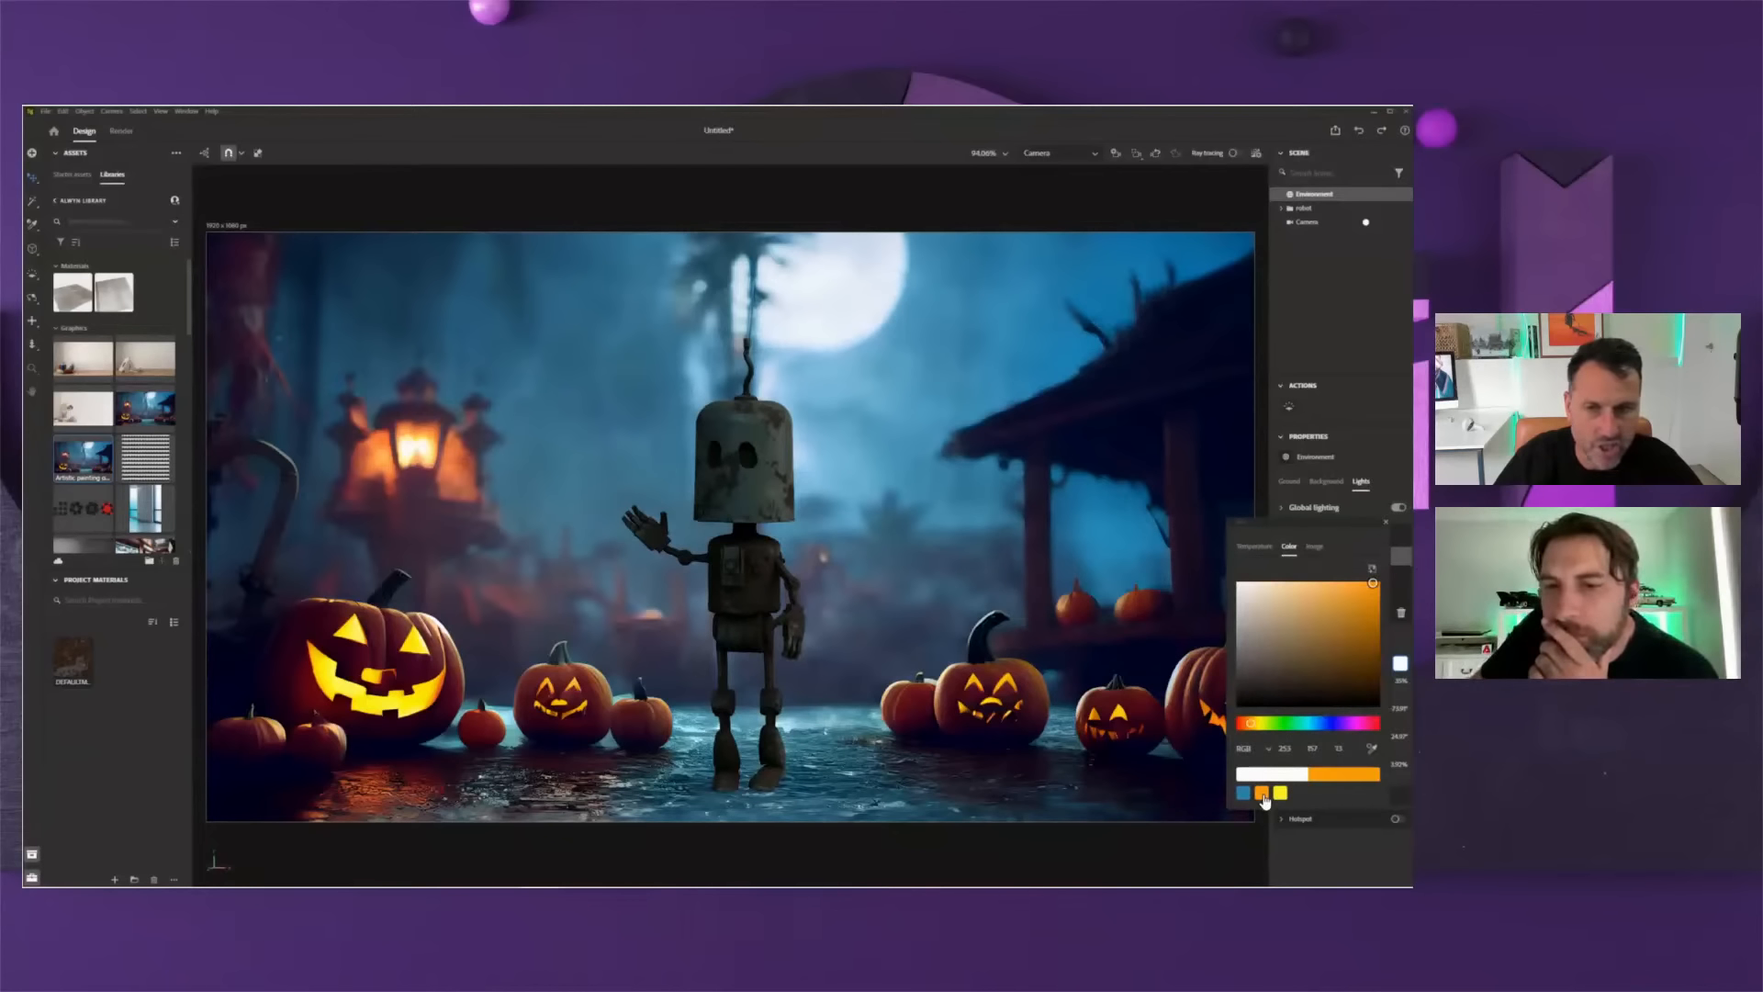
pyautogui.click(1368, 399)
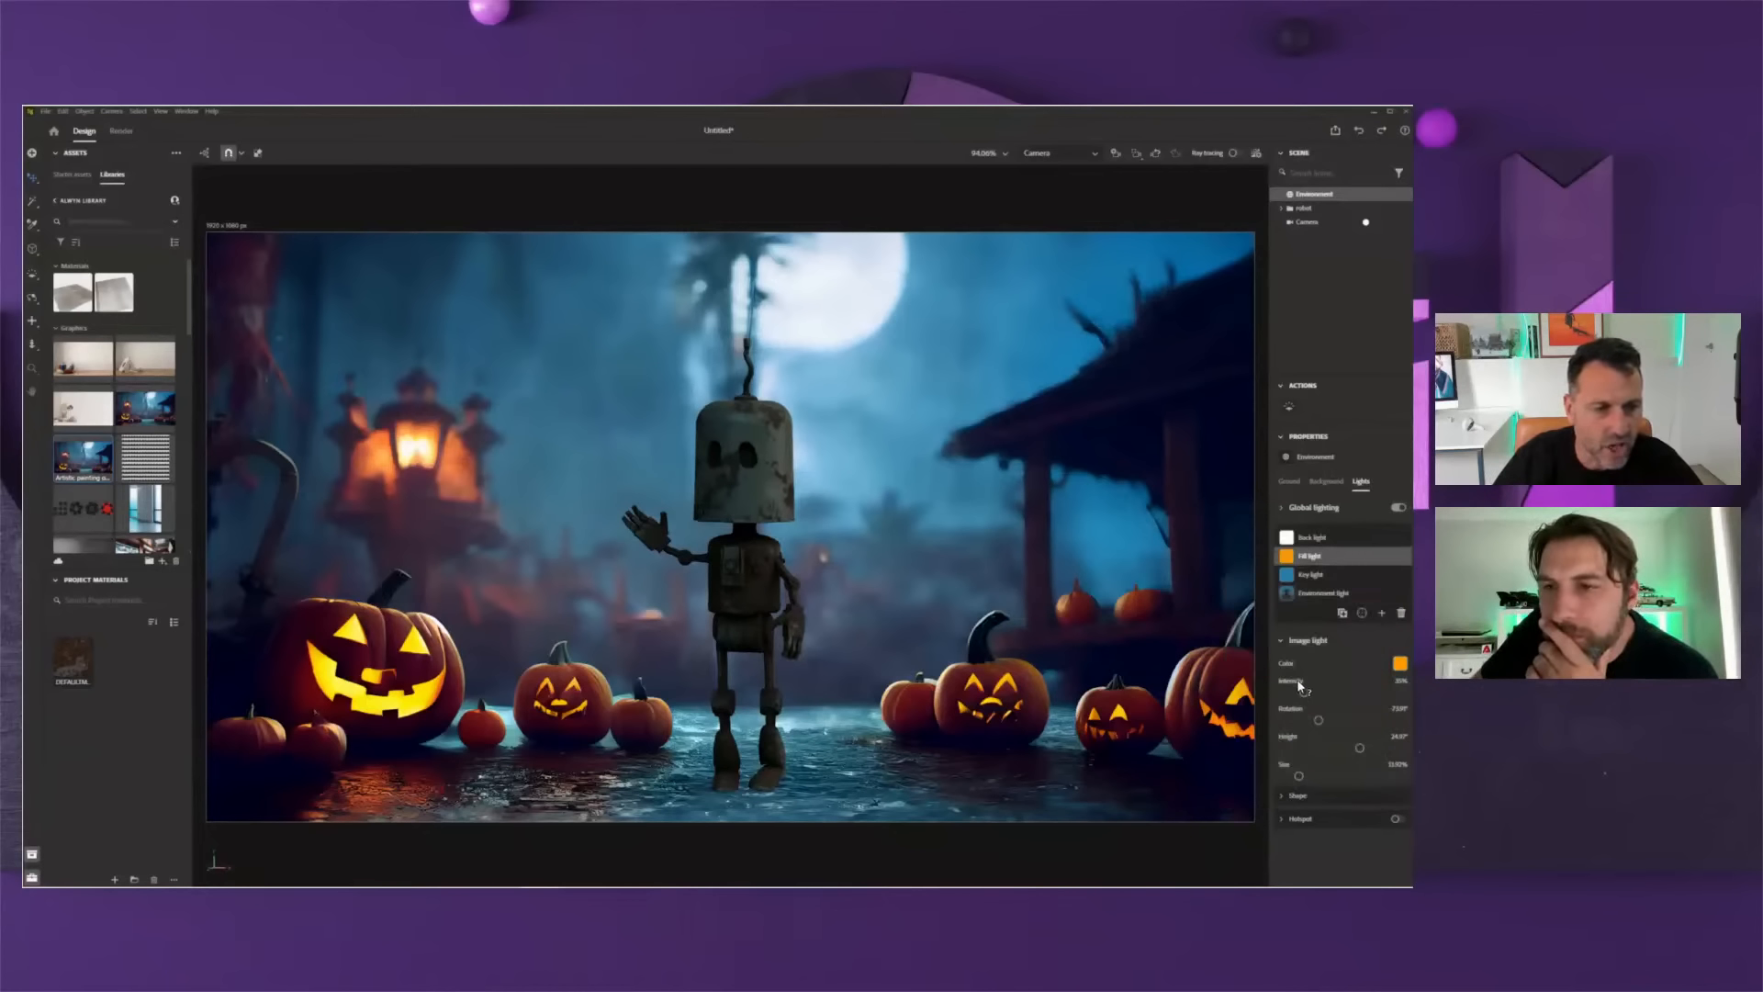
pyautogui.moveTo(1300, 685); pyautogui.dragTo(1352, 689)
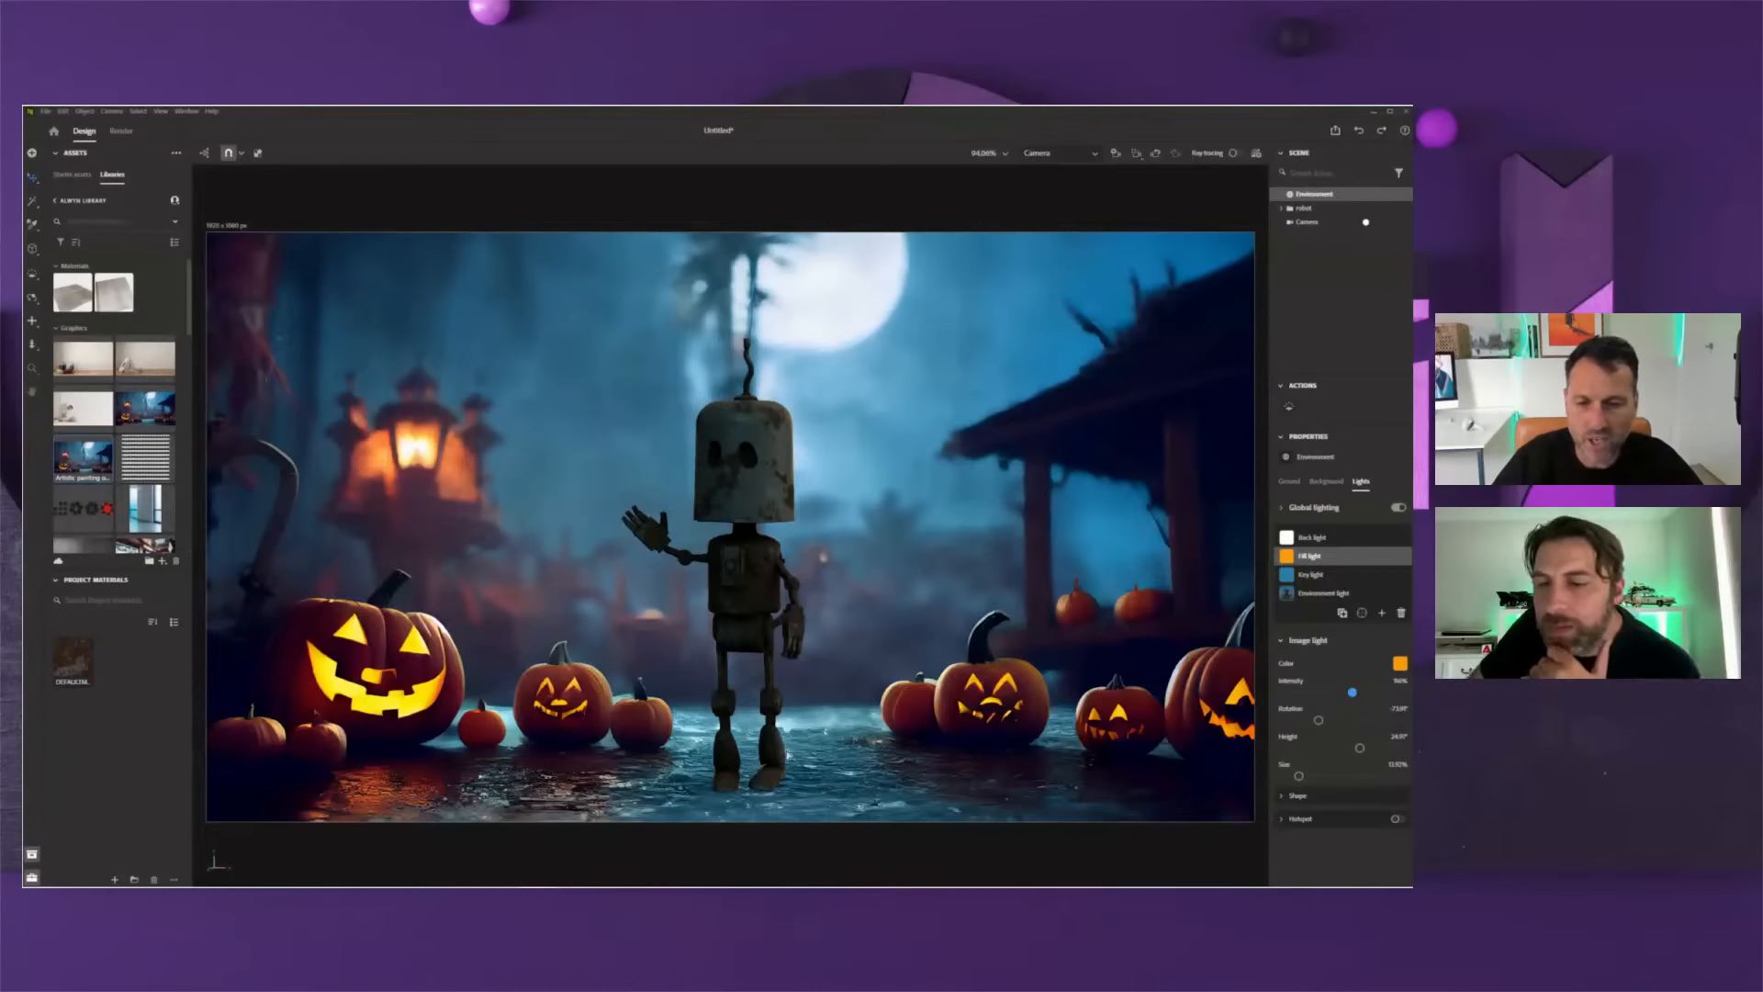
# - Reframe the robot slightly within the shot, enable the camera's depth of field, and set the focus point on the robot's chest
pyautogui.moveTo(770, 739)
pyautogui.mouseDown()
pyautogui.moveTo(820, 735)
pyautogui.moveTo(663, 737)
pyautogui.moveTo(789, 728)
pyautogui.mouseUp()
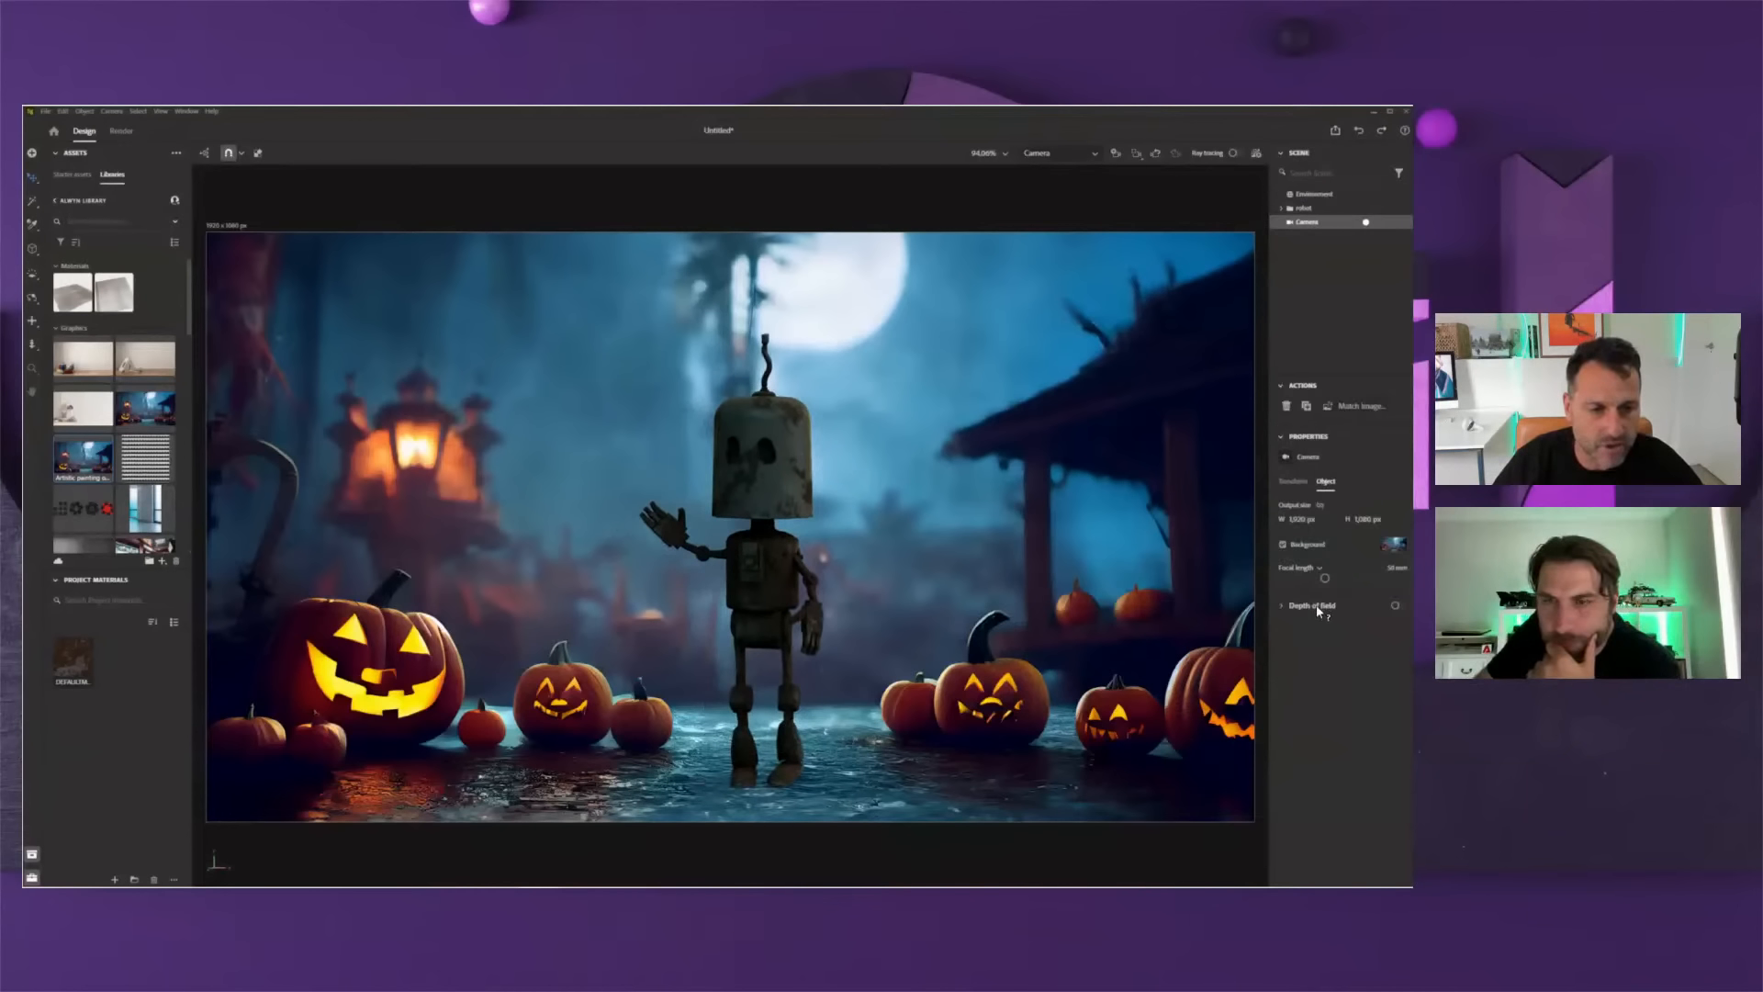
pyautogui.click(1395, 606)
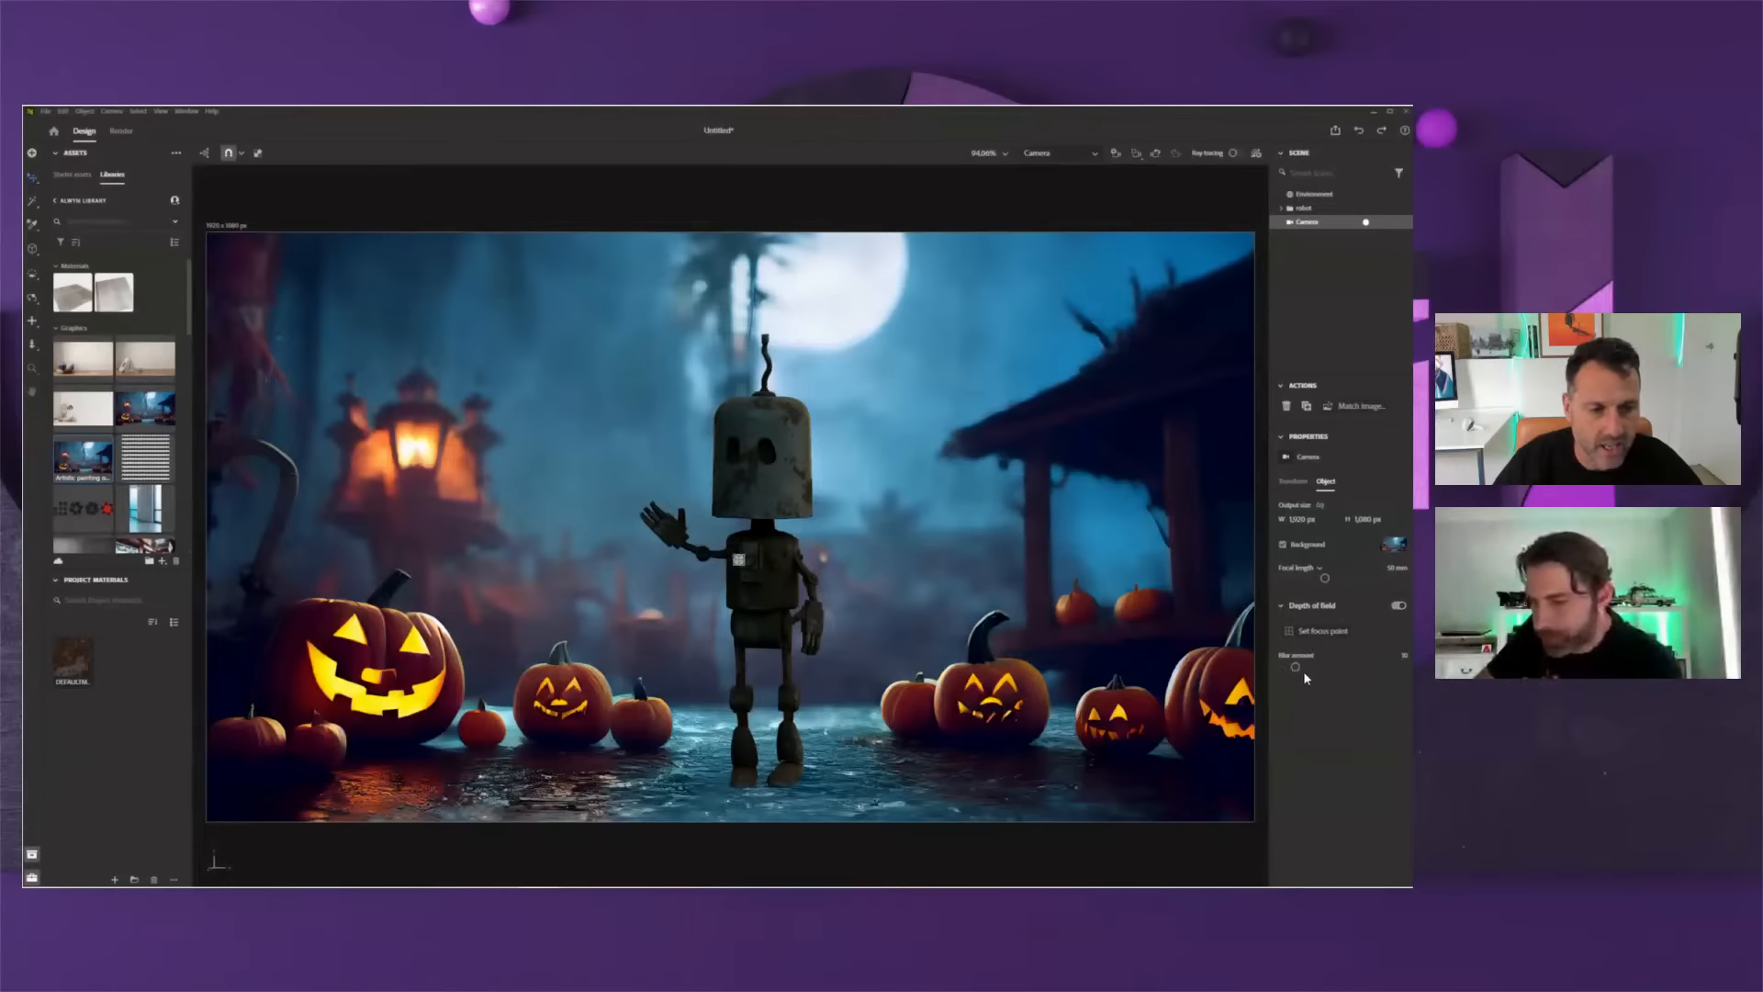
pyautogui.click(1304, 634)
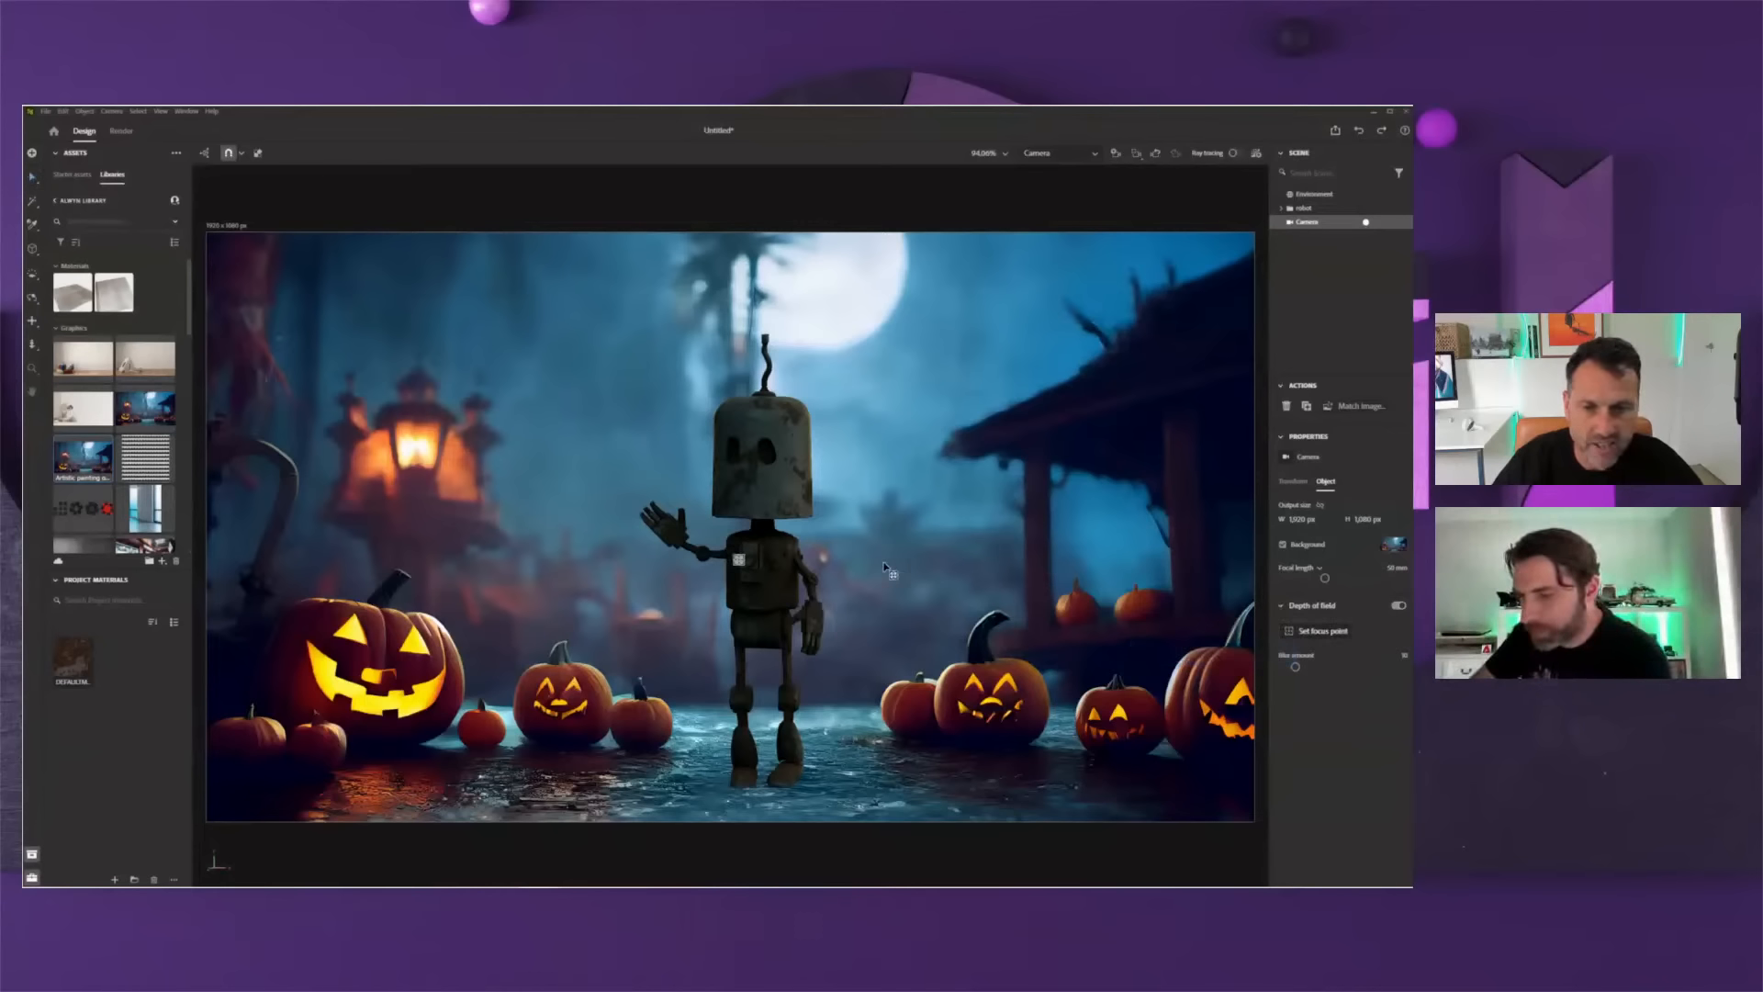
pyautogui.click(761, 581)
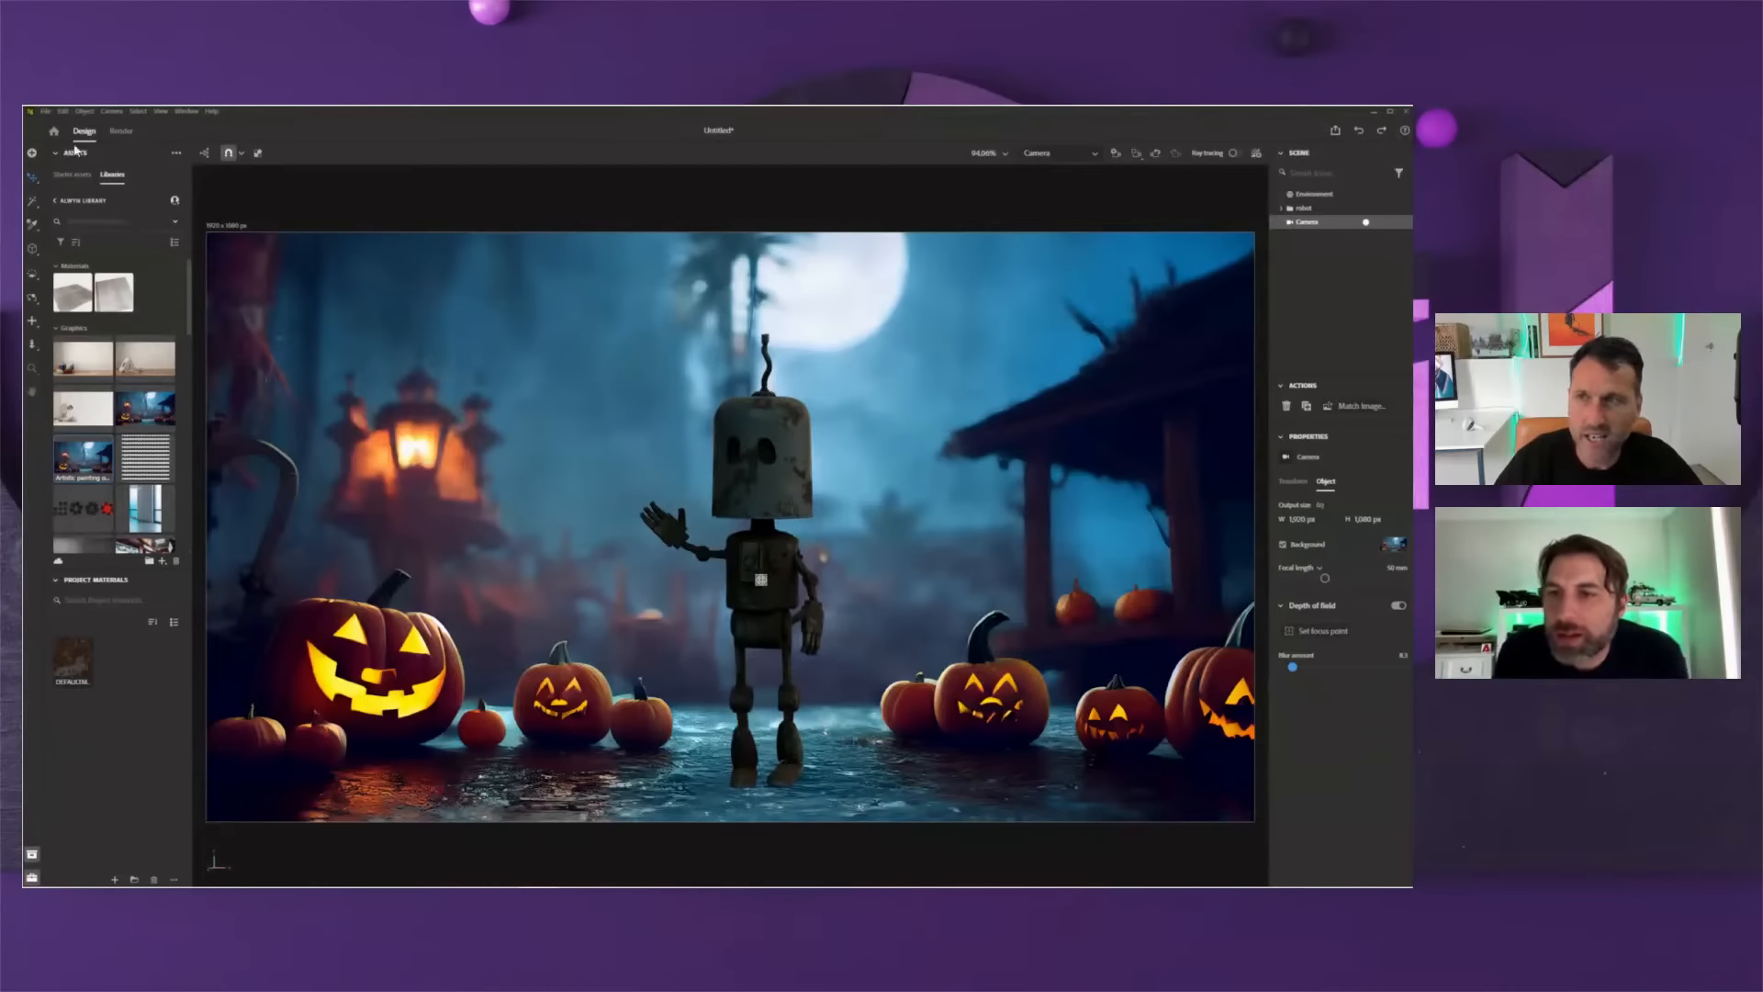
# - Review the render settings and the camera and PSD/PNG options for export, and return to the scene design
pyautogui.click(121, 131)
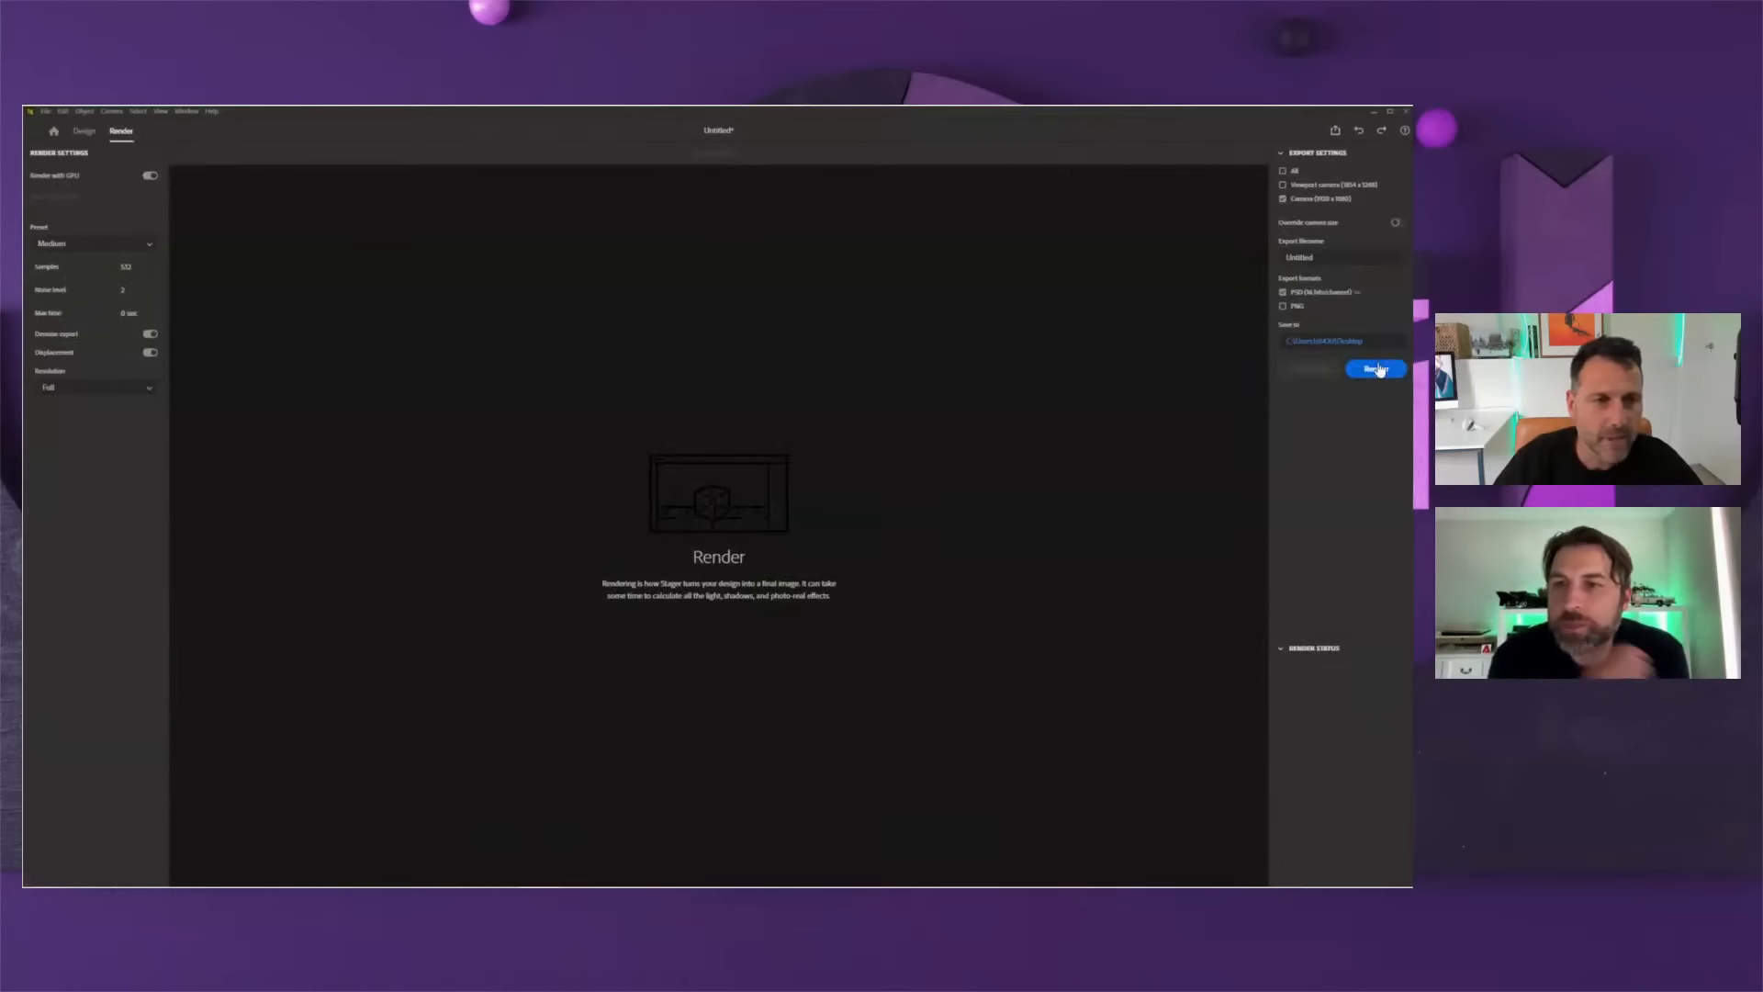
pyautogui.click(1283, 292)
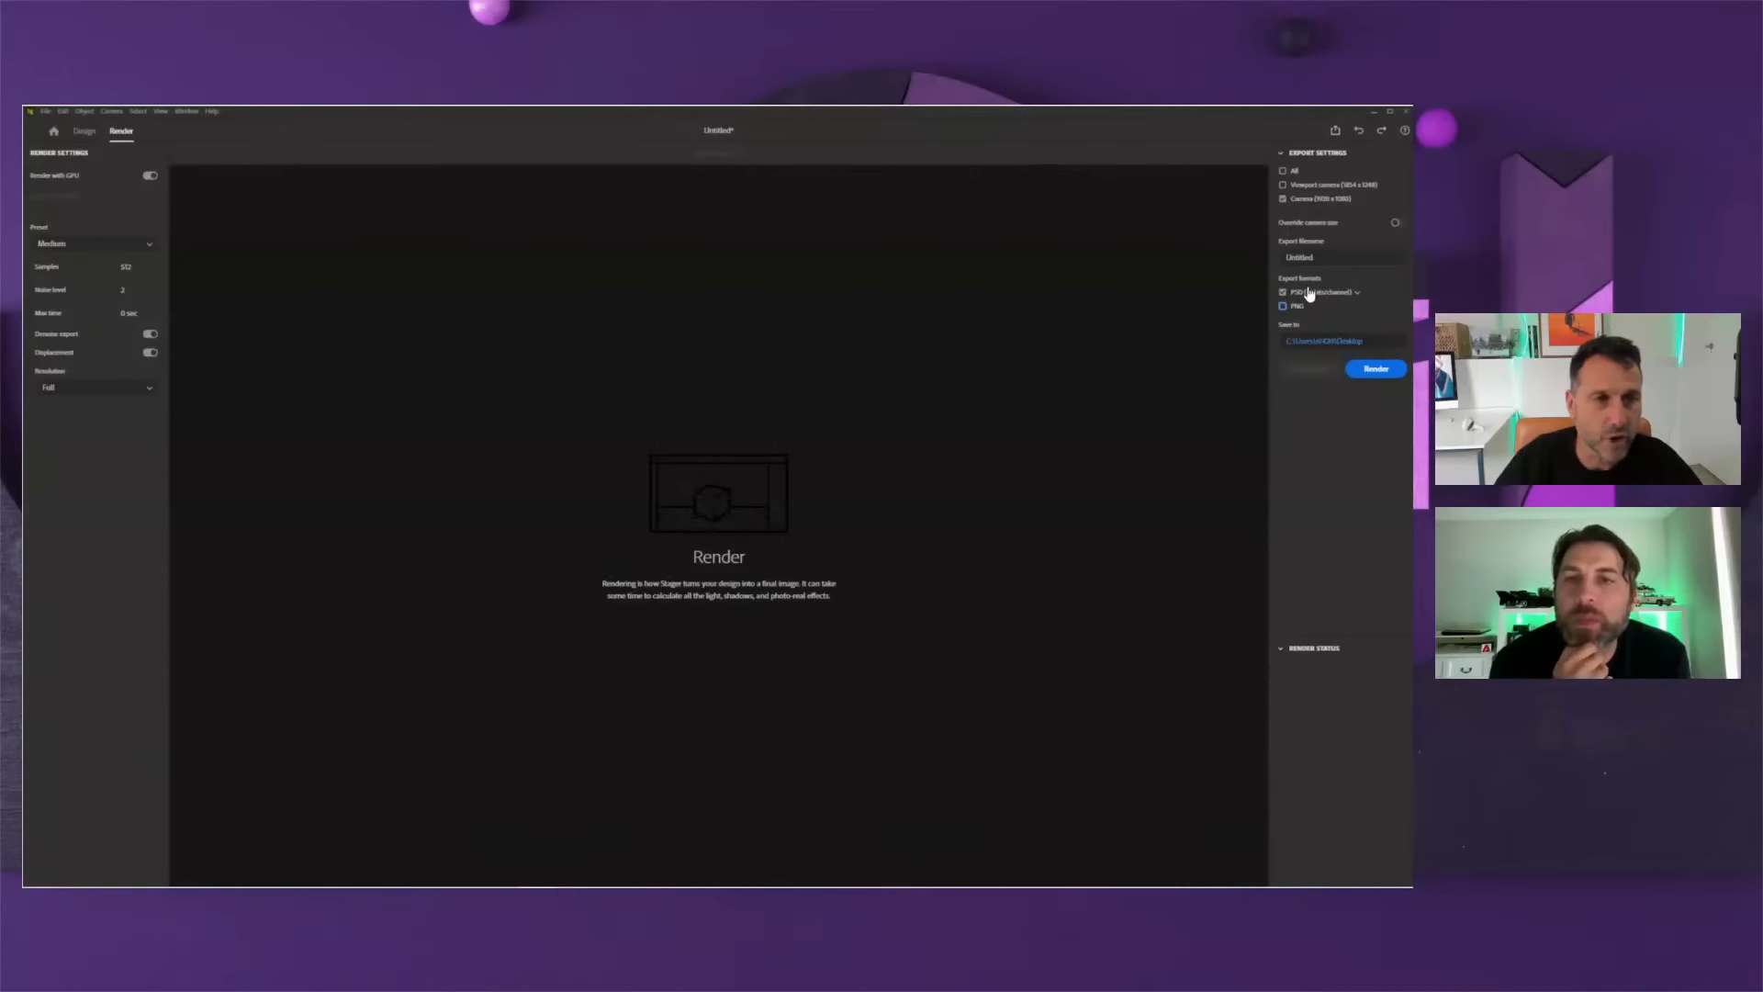
pyautogui.click(85, 133)
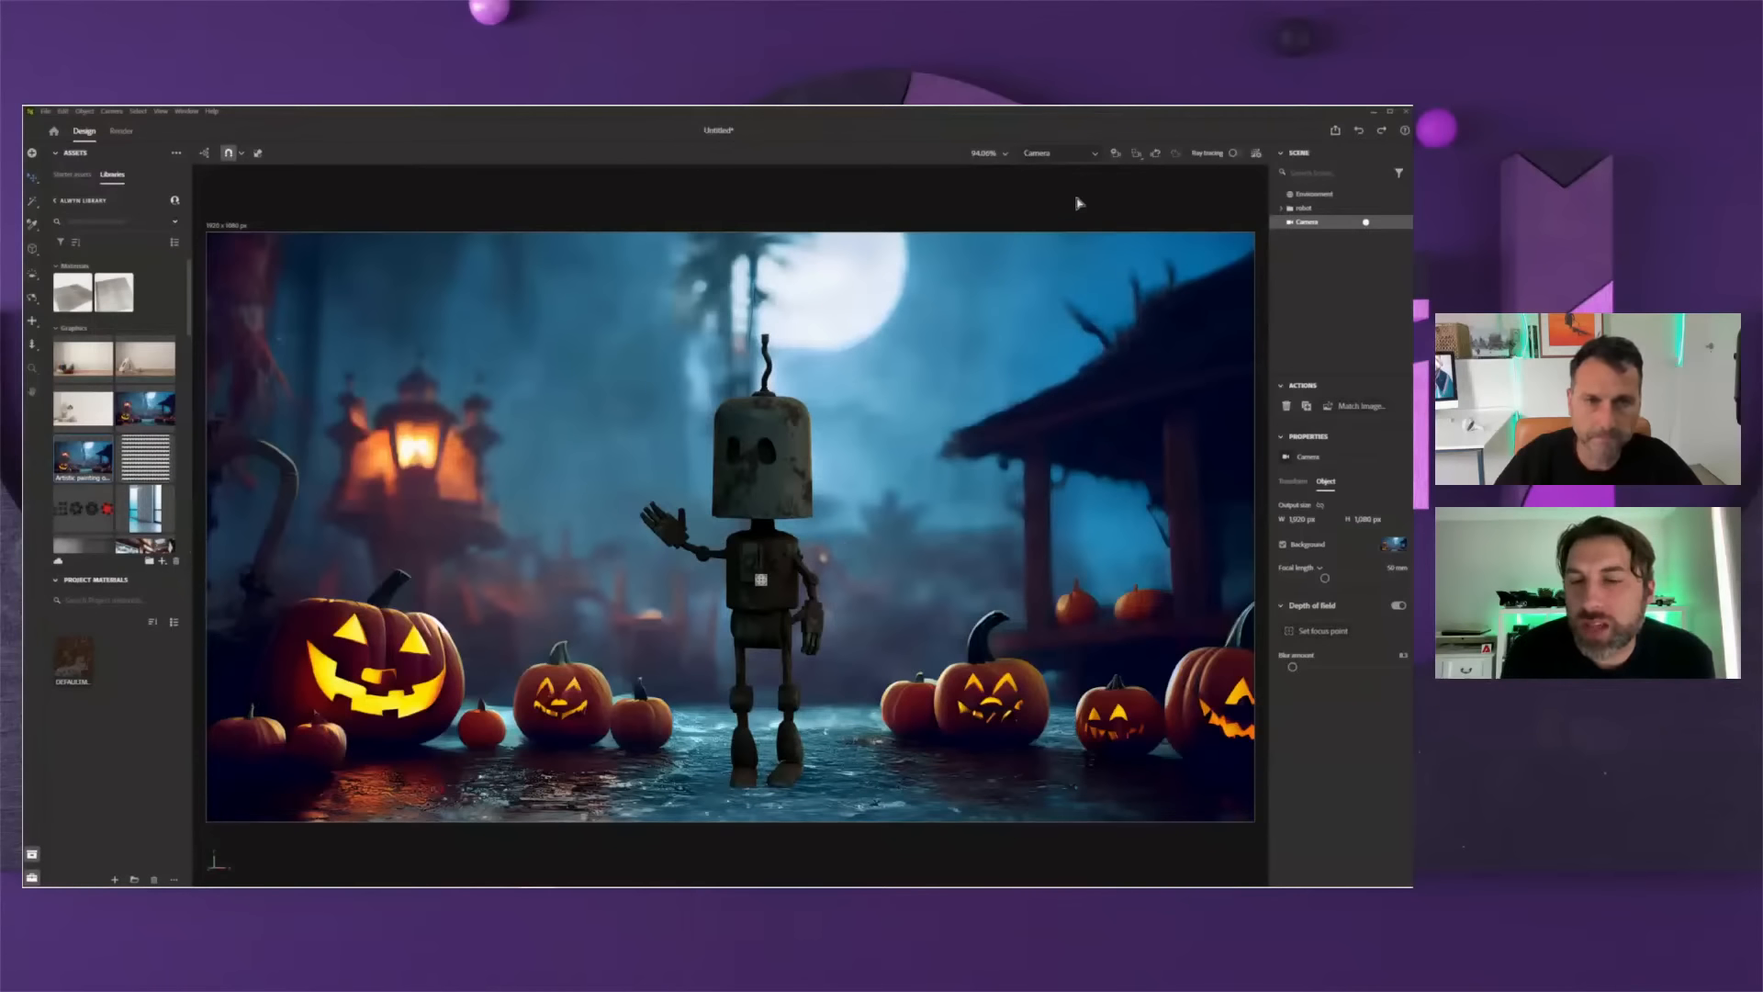
# - Add a second camera from the current view, check it among the render export cameras, and turn off its depth of field
pyautogui.click(1068, 157)
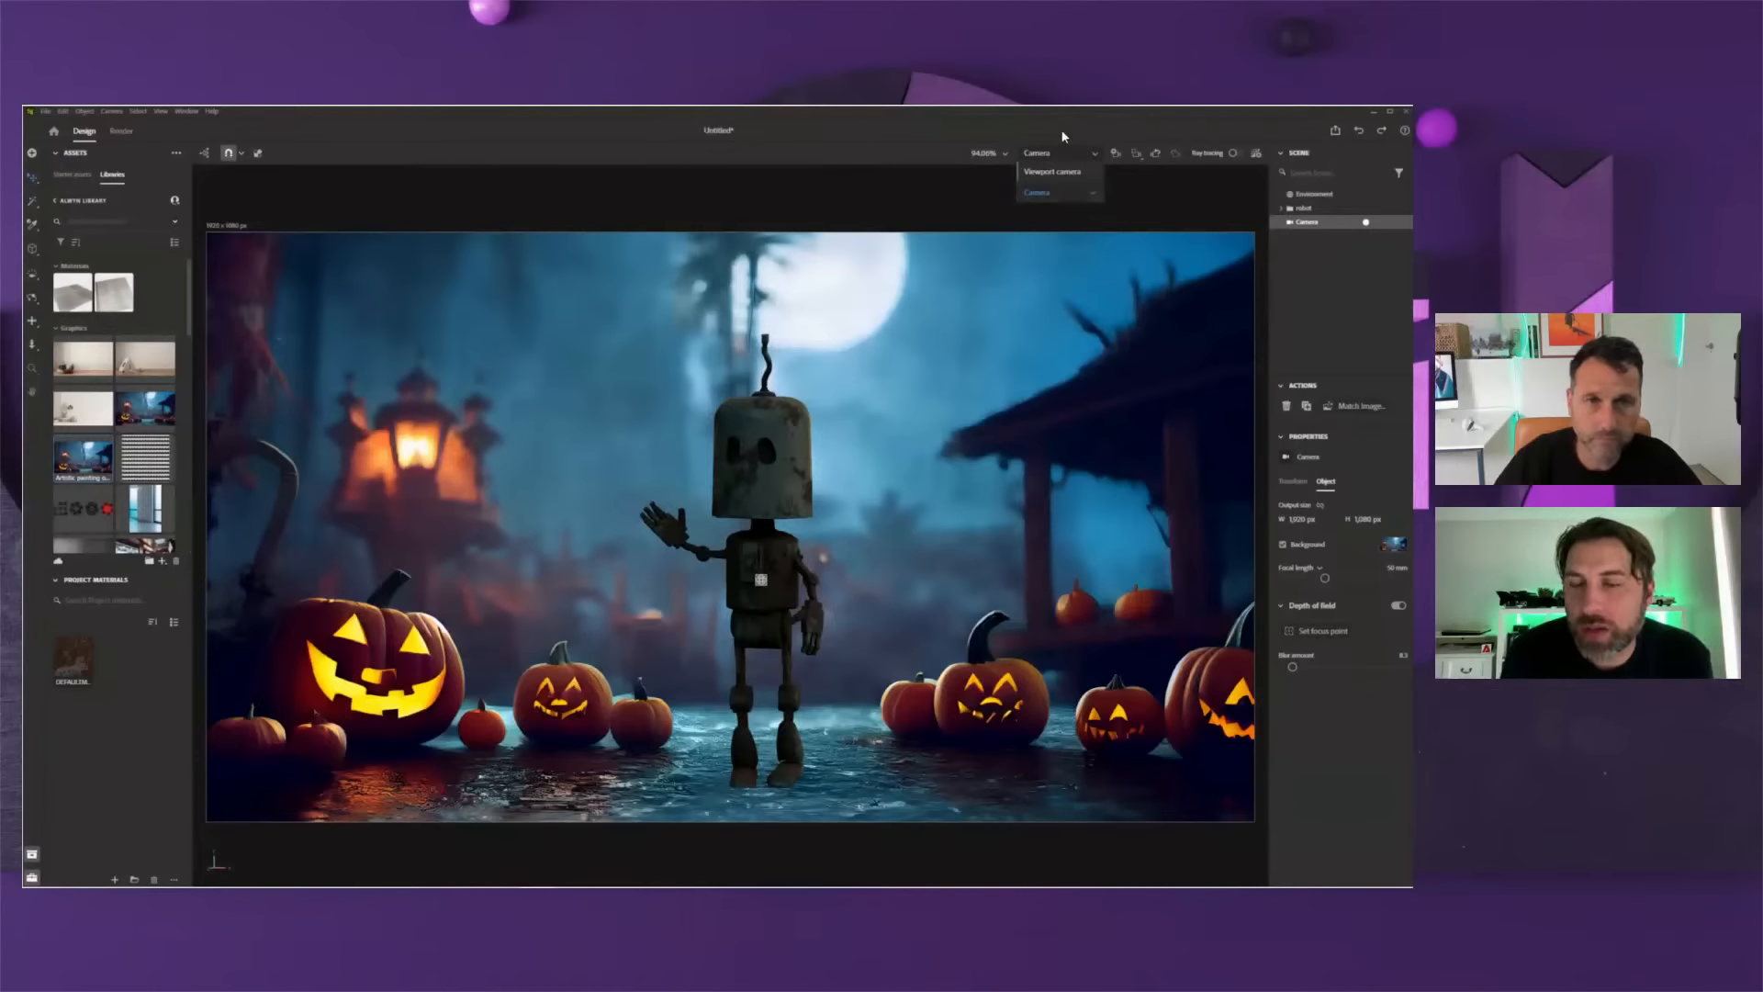
pyautogui.click(1115, 153)
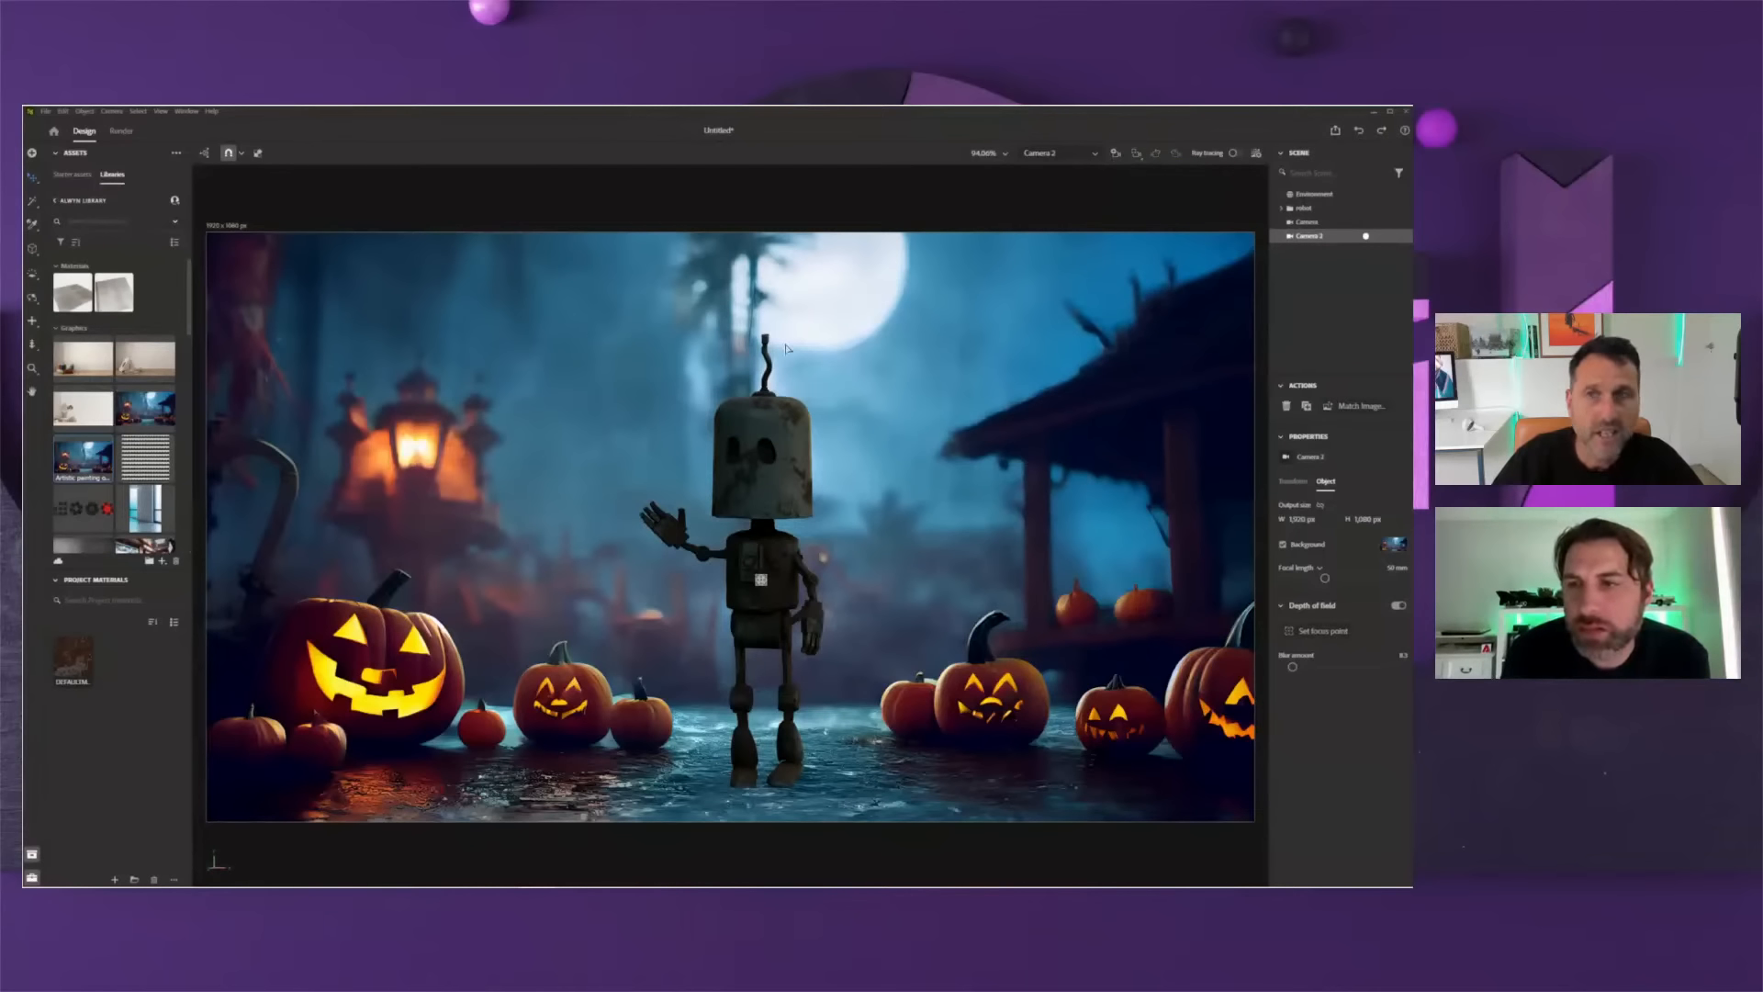
pyautogui.click(122, 133)
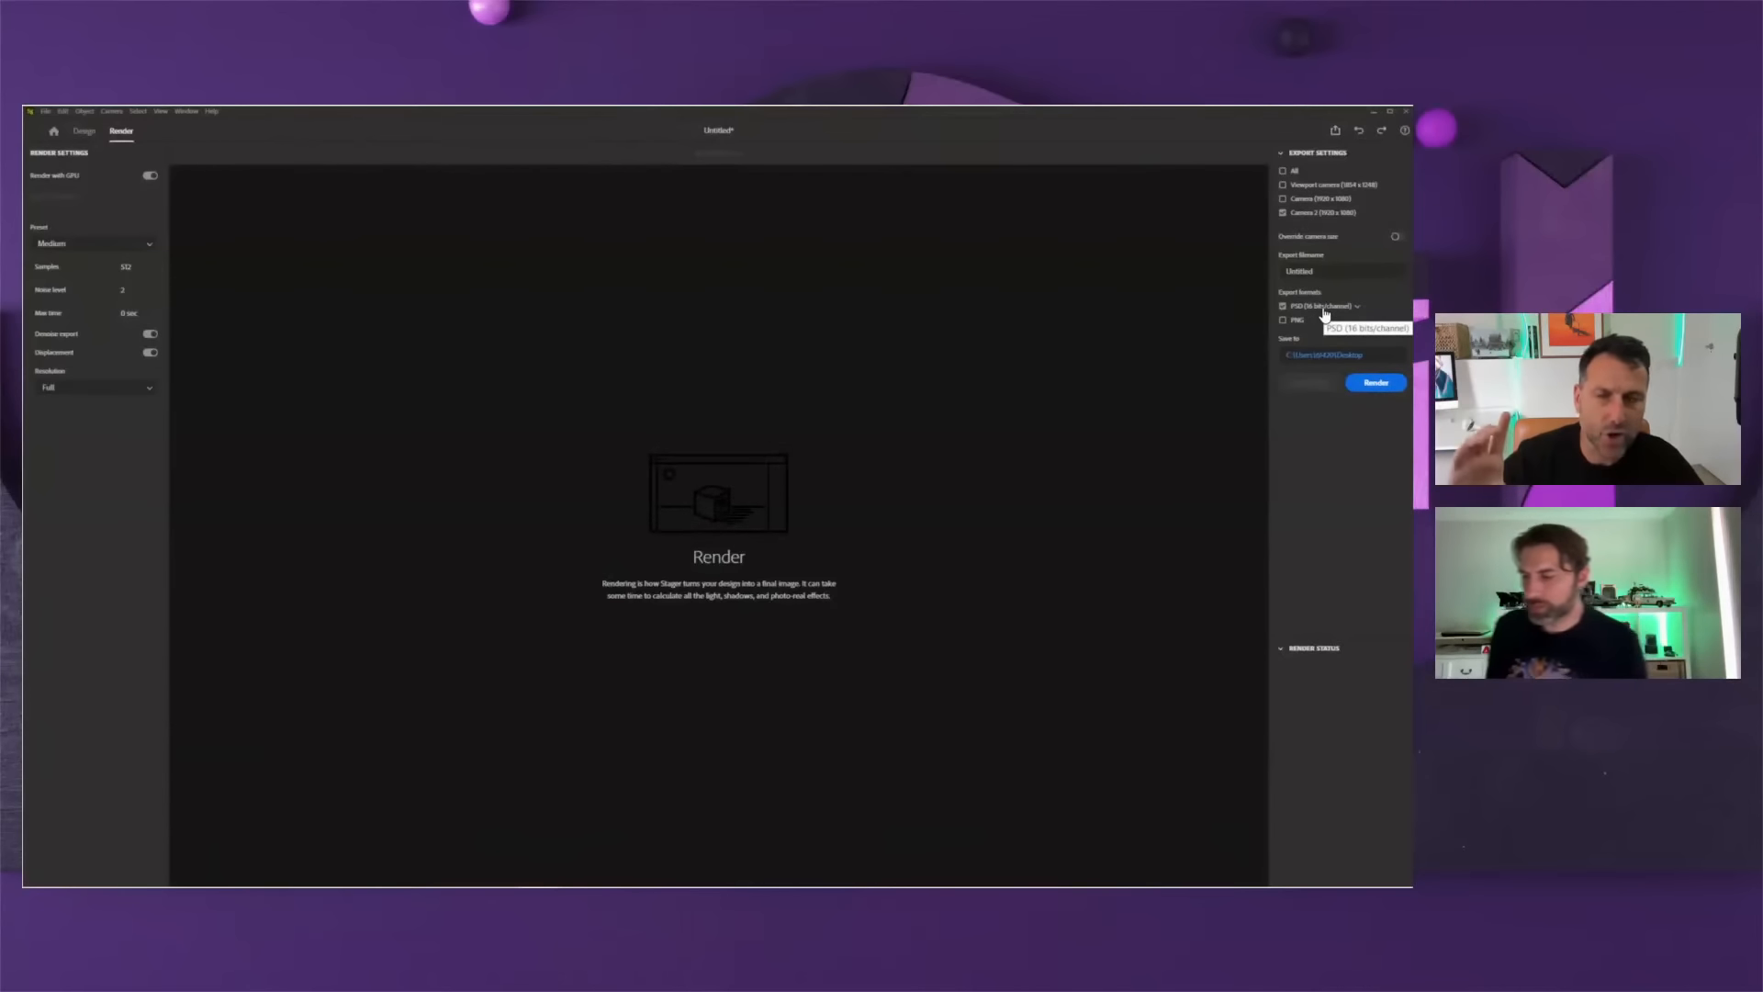
pyautogui.click(84, 131)
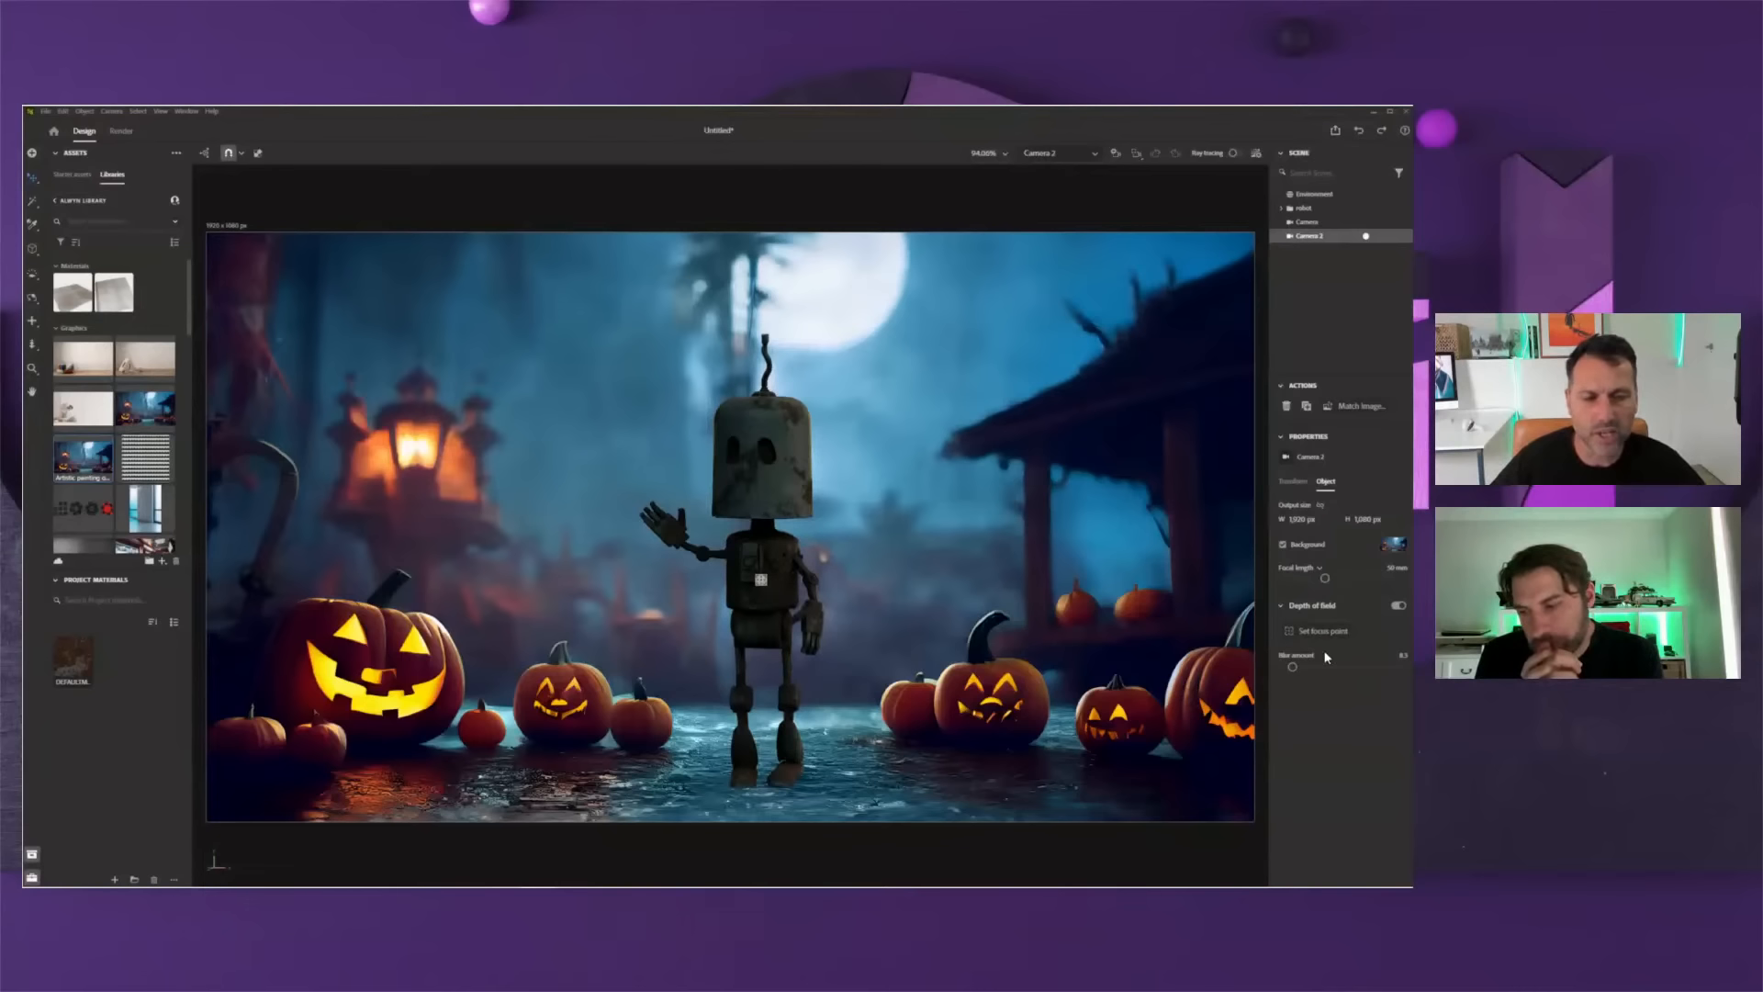
pyautogui.click(1399, 608)
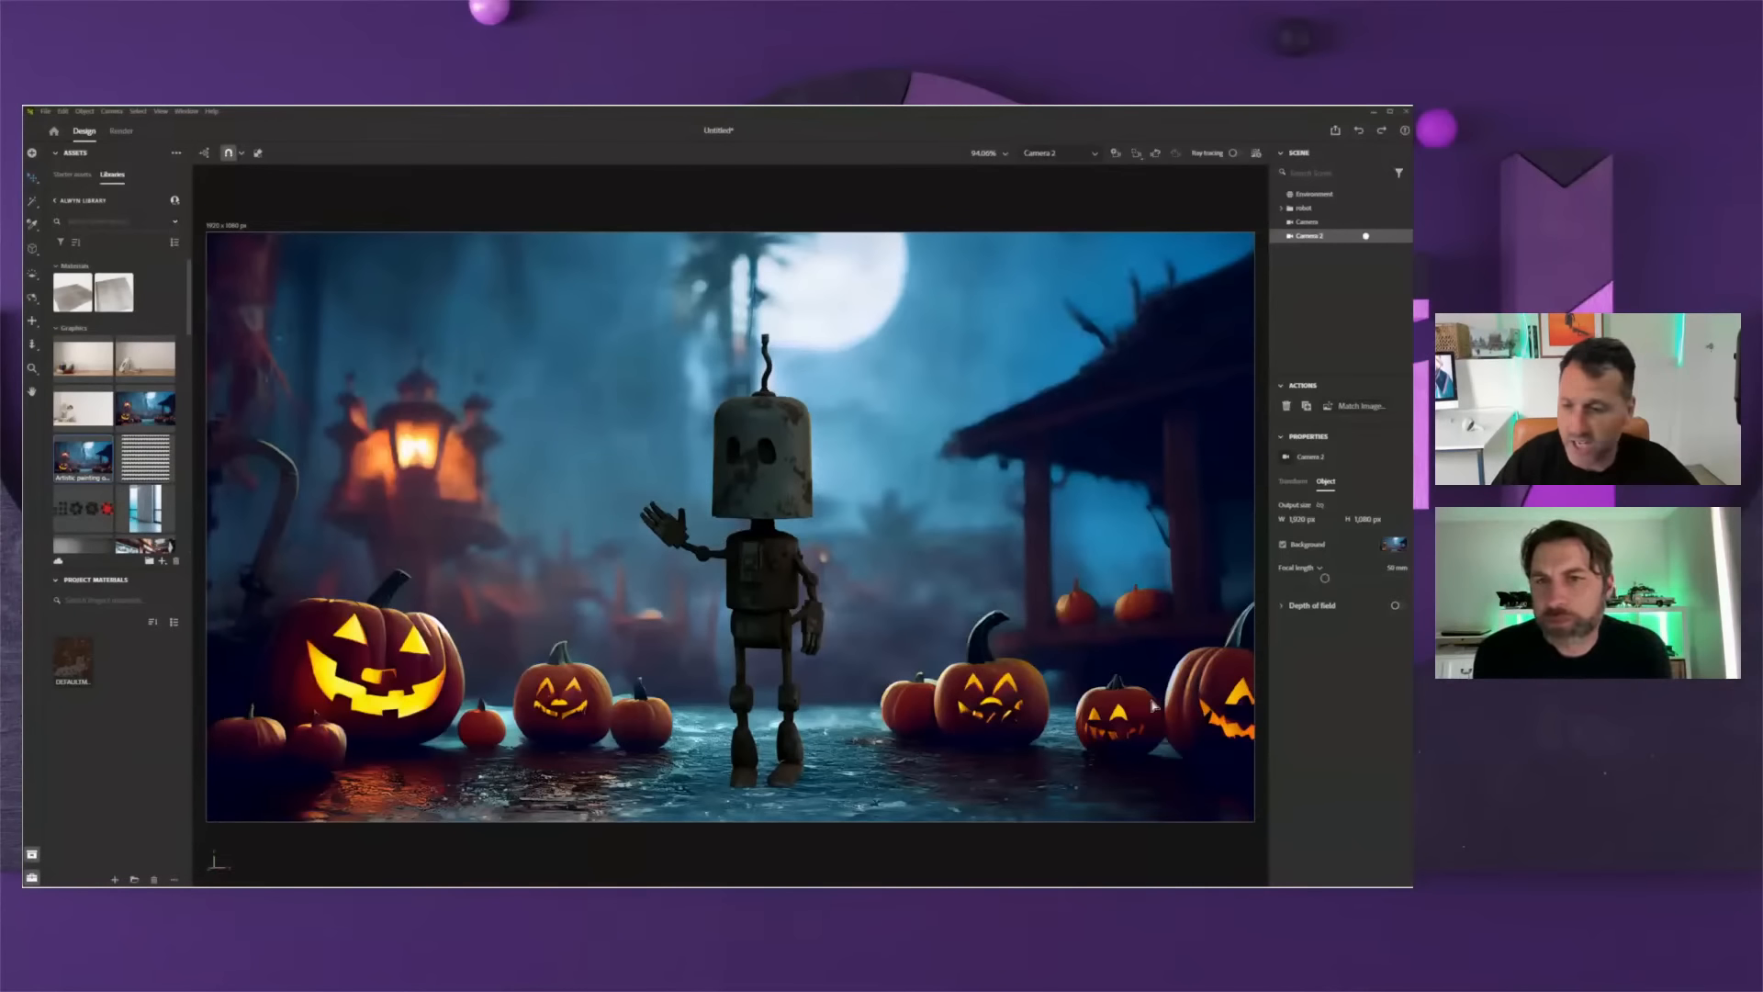
# - Switch to File Explorer and browse the Substance 3D Modeler documents to the robot project's Modeler folder
pyautogui.click(394, 873)
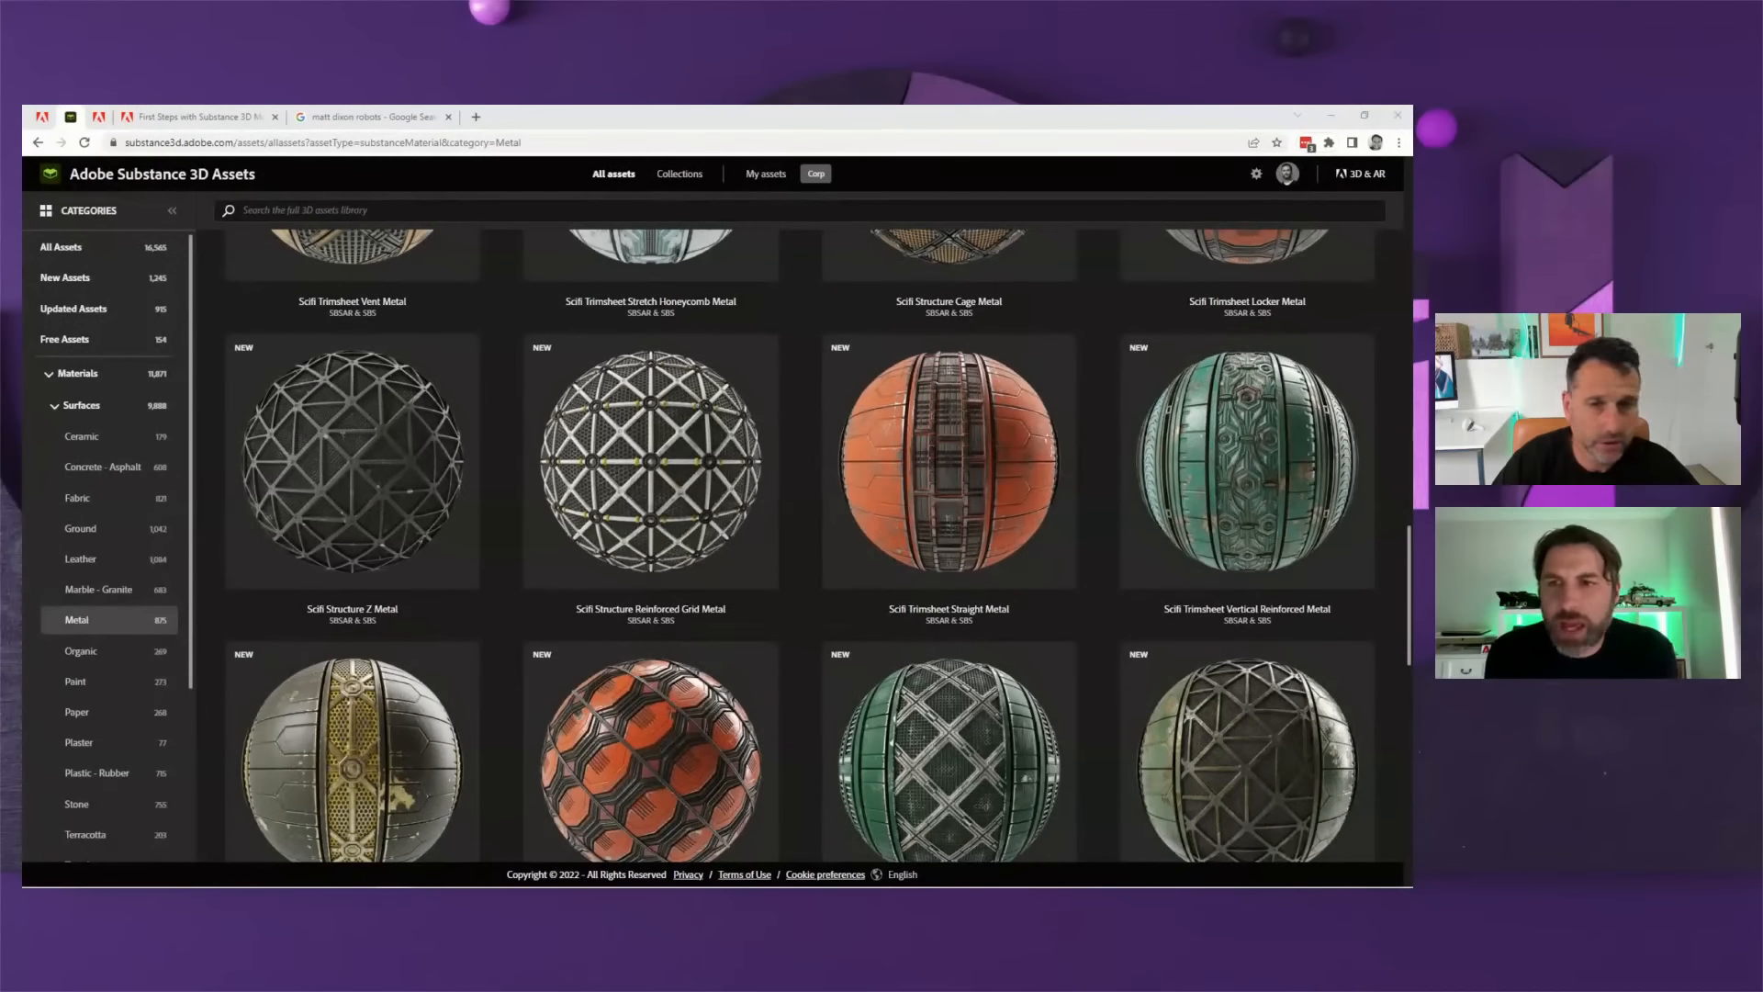
pyautogui.press('super+e')
pyautogui.moveTo(576, 268); pyautogui.dragTo(660, 188)
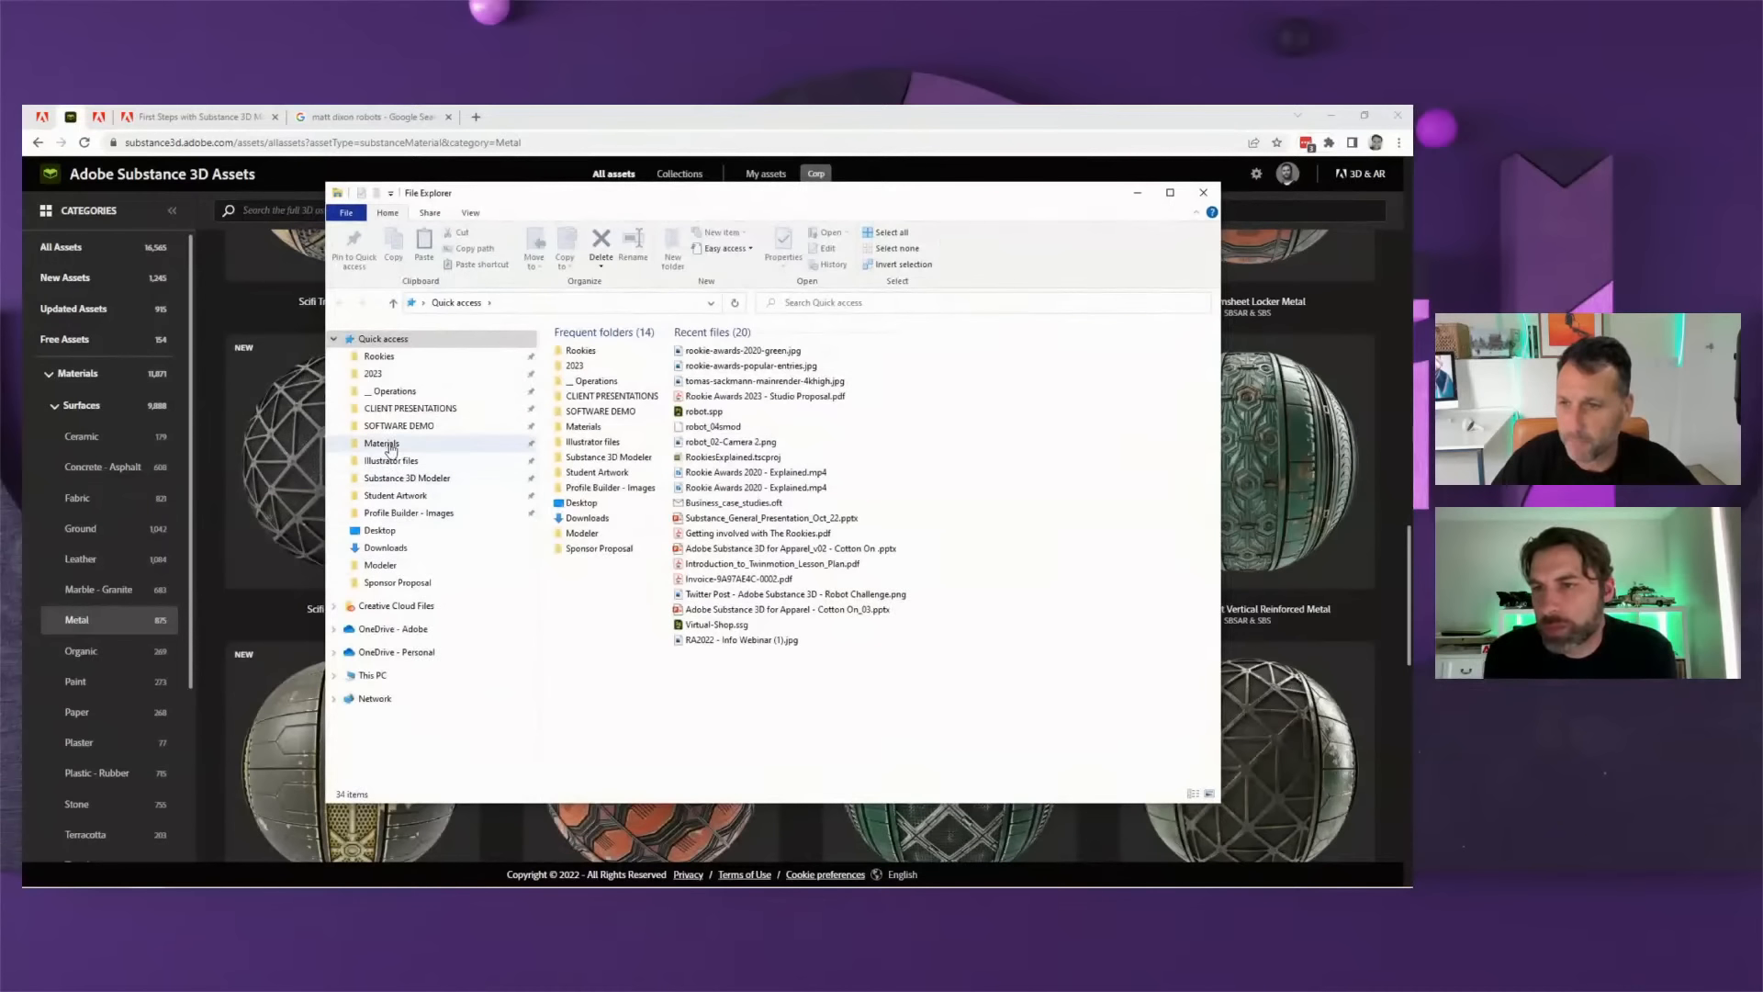
pyautogui.click(407, 477)
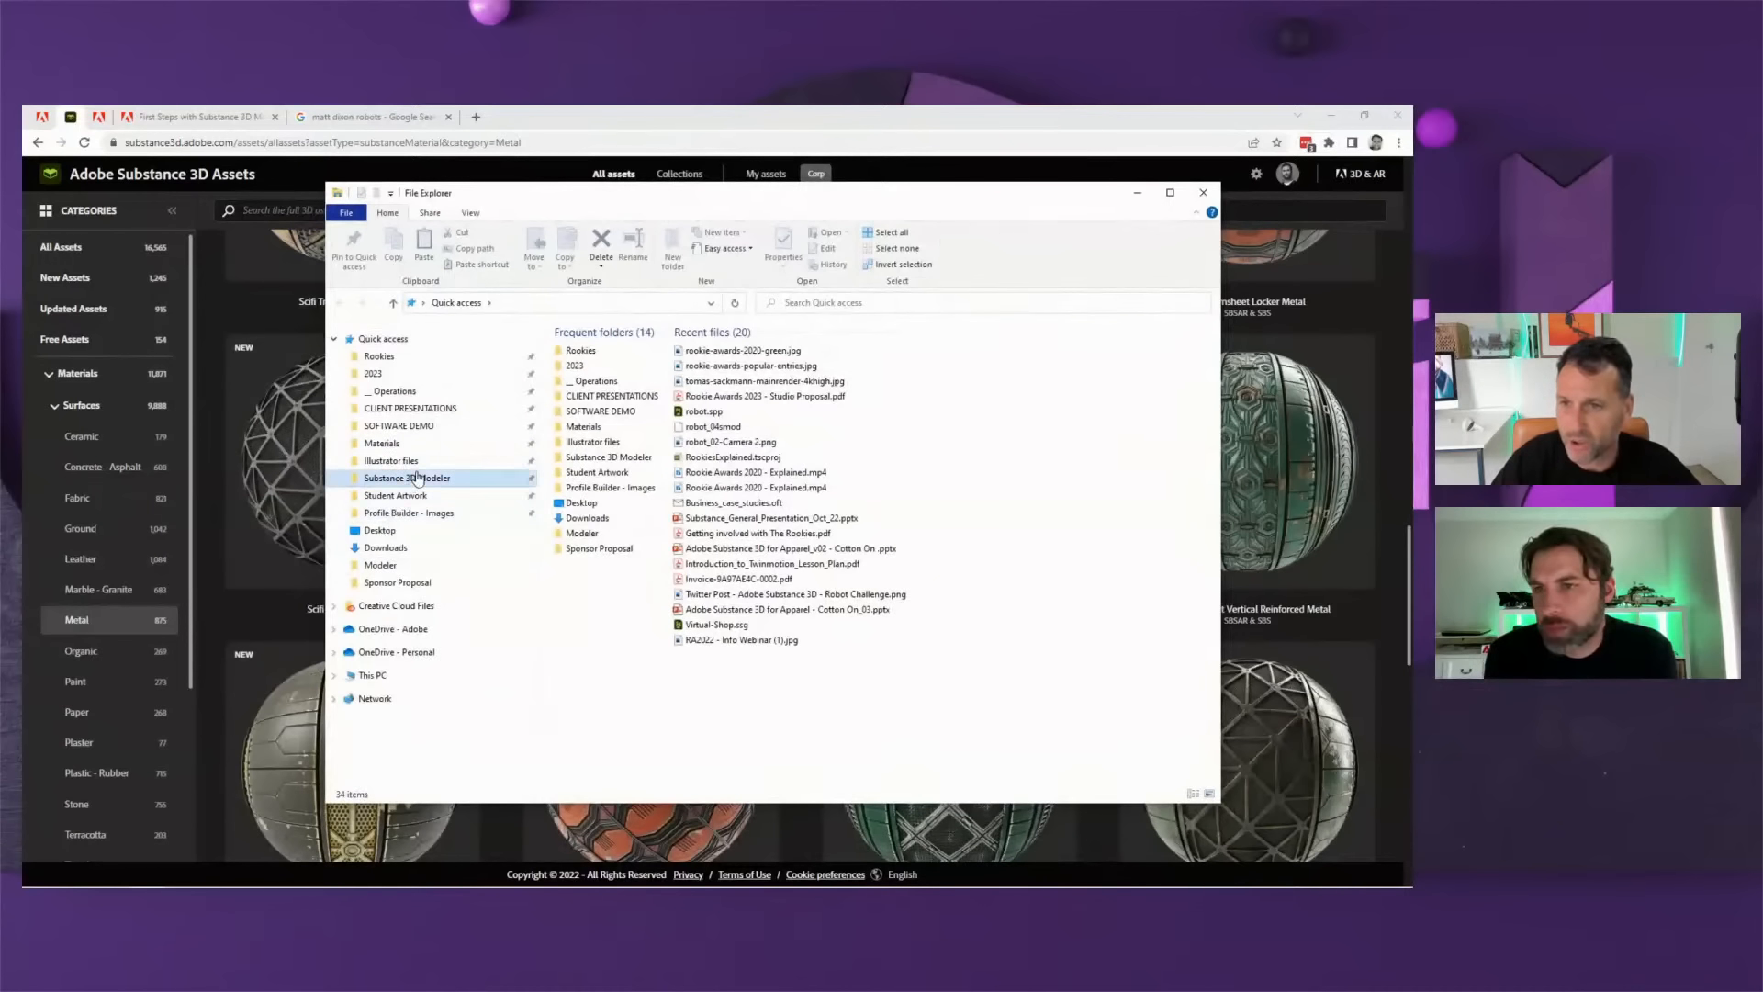
pyautogui.click(579, 352)
pyautogui.doubleClick(582, 355)
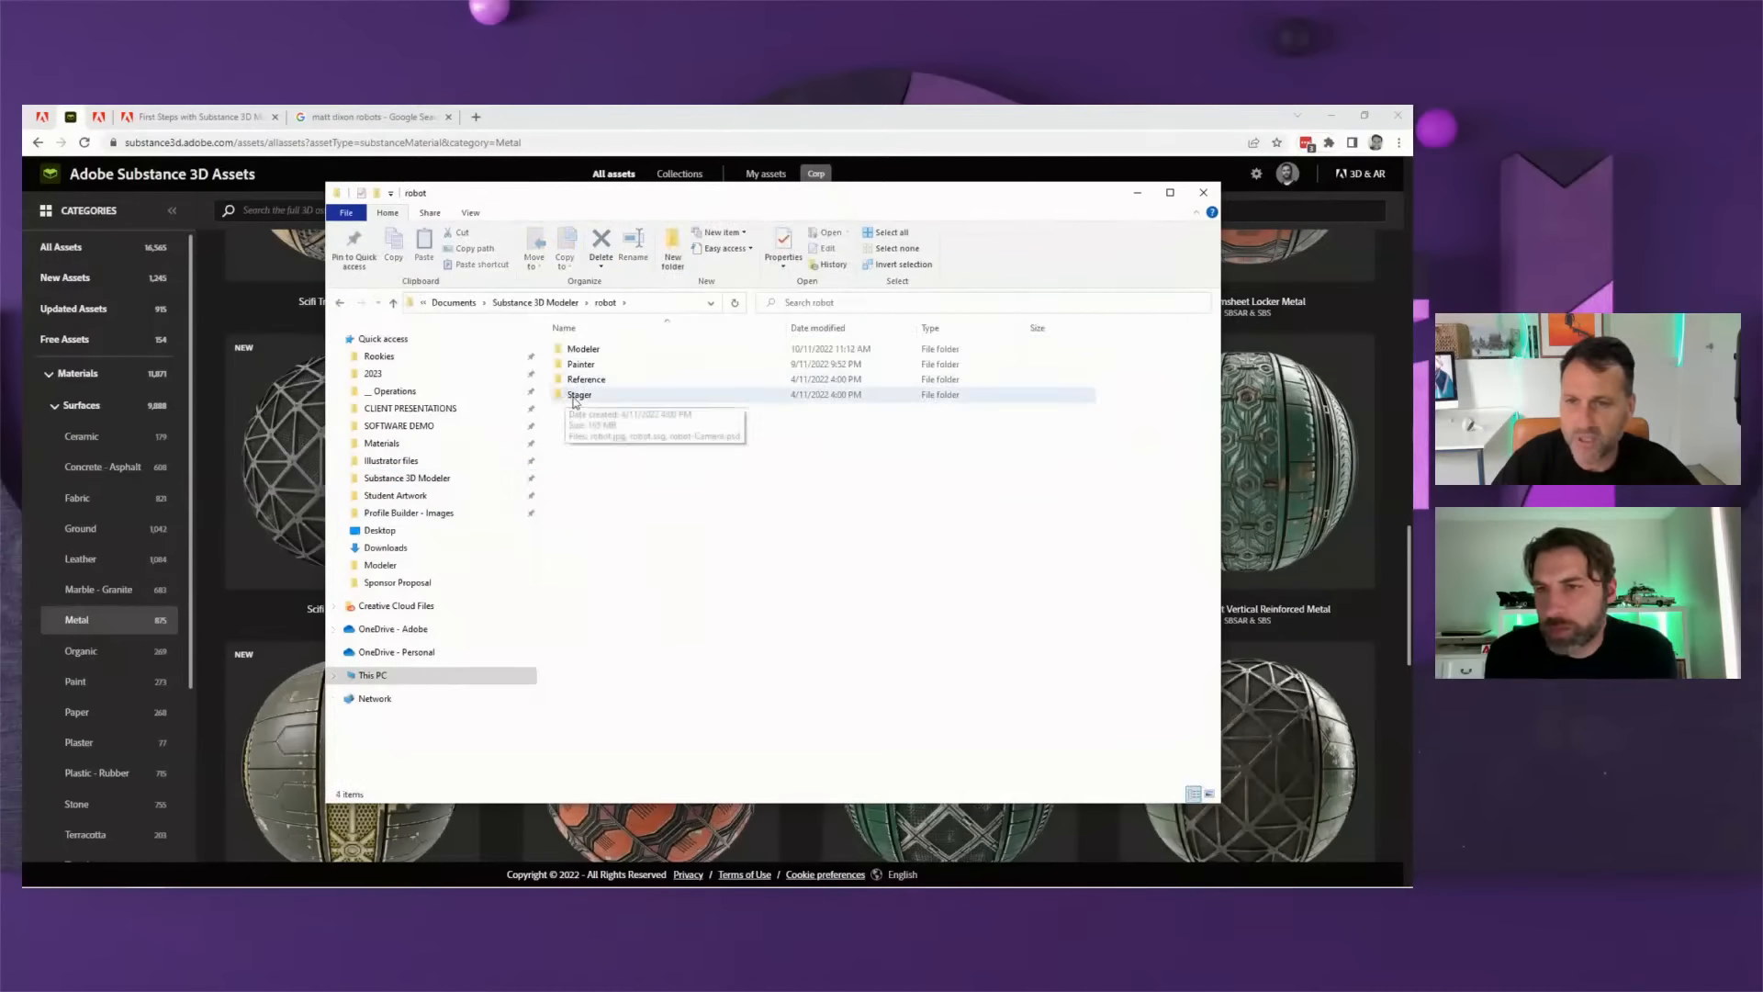
pyautogui.click(593, 354)
pyautogui.doubleClick(592, 354)
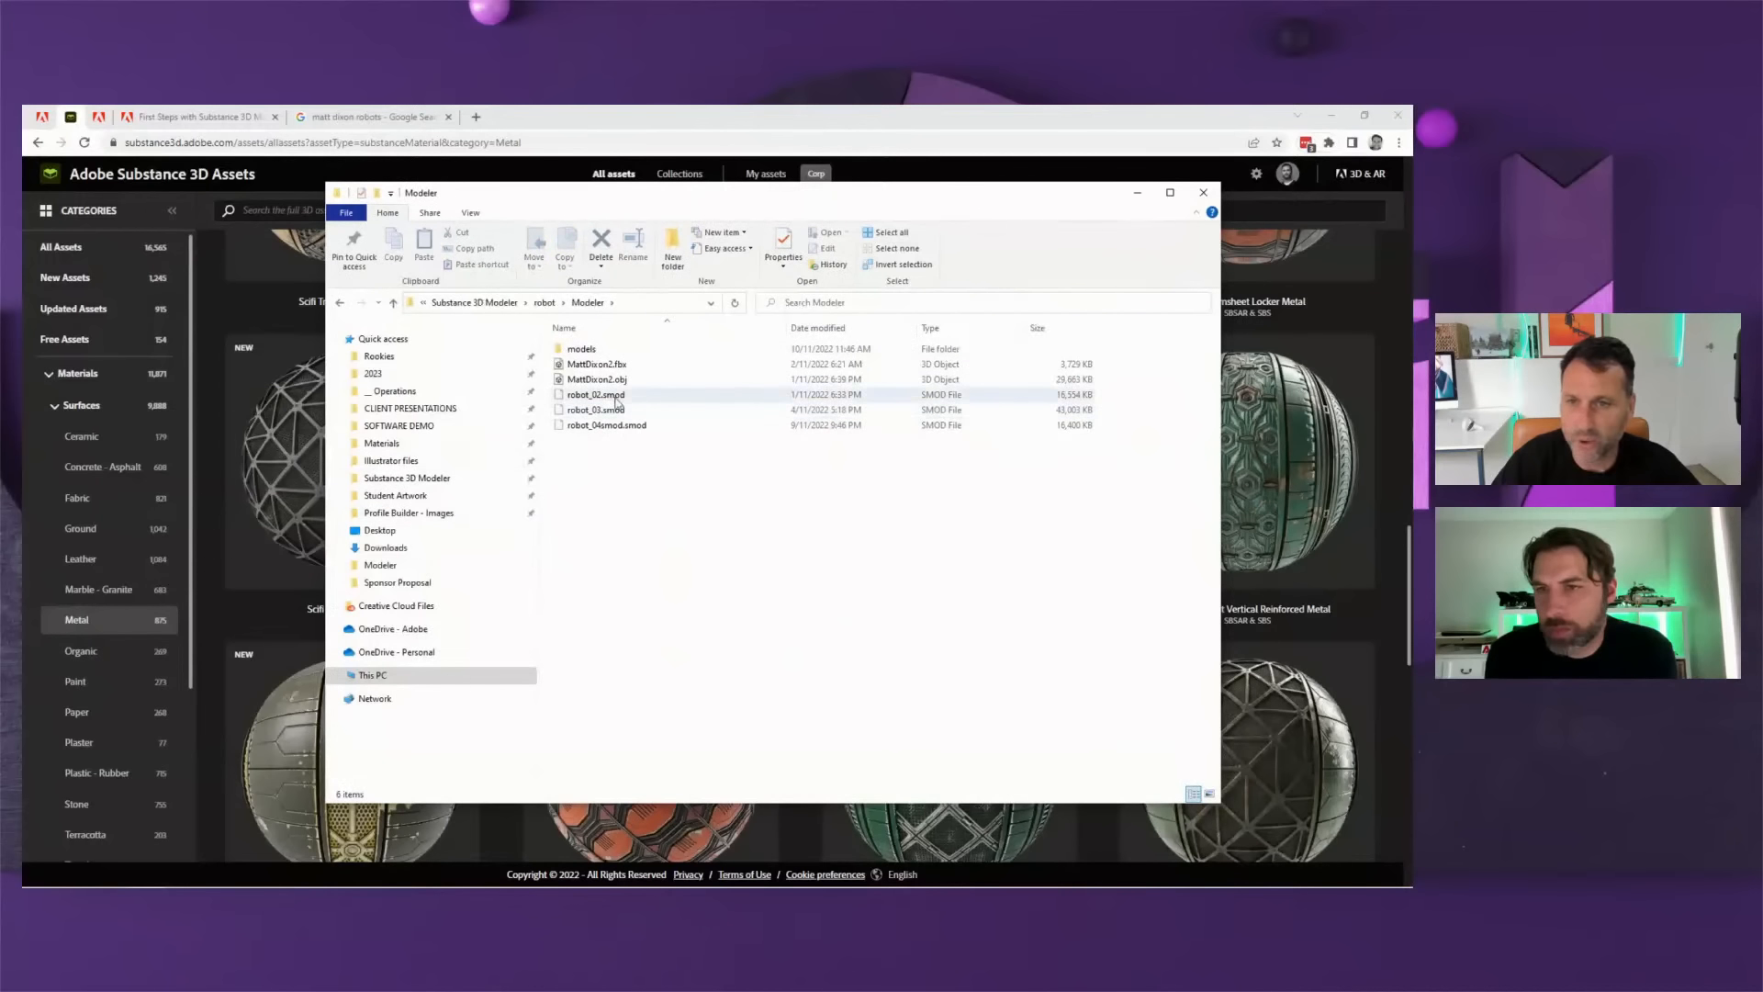
# - Open robot-render.jpg from the robot project's Reference folder to view the finished render
pyautogui.click(562, 303)
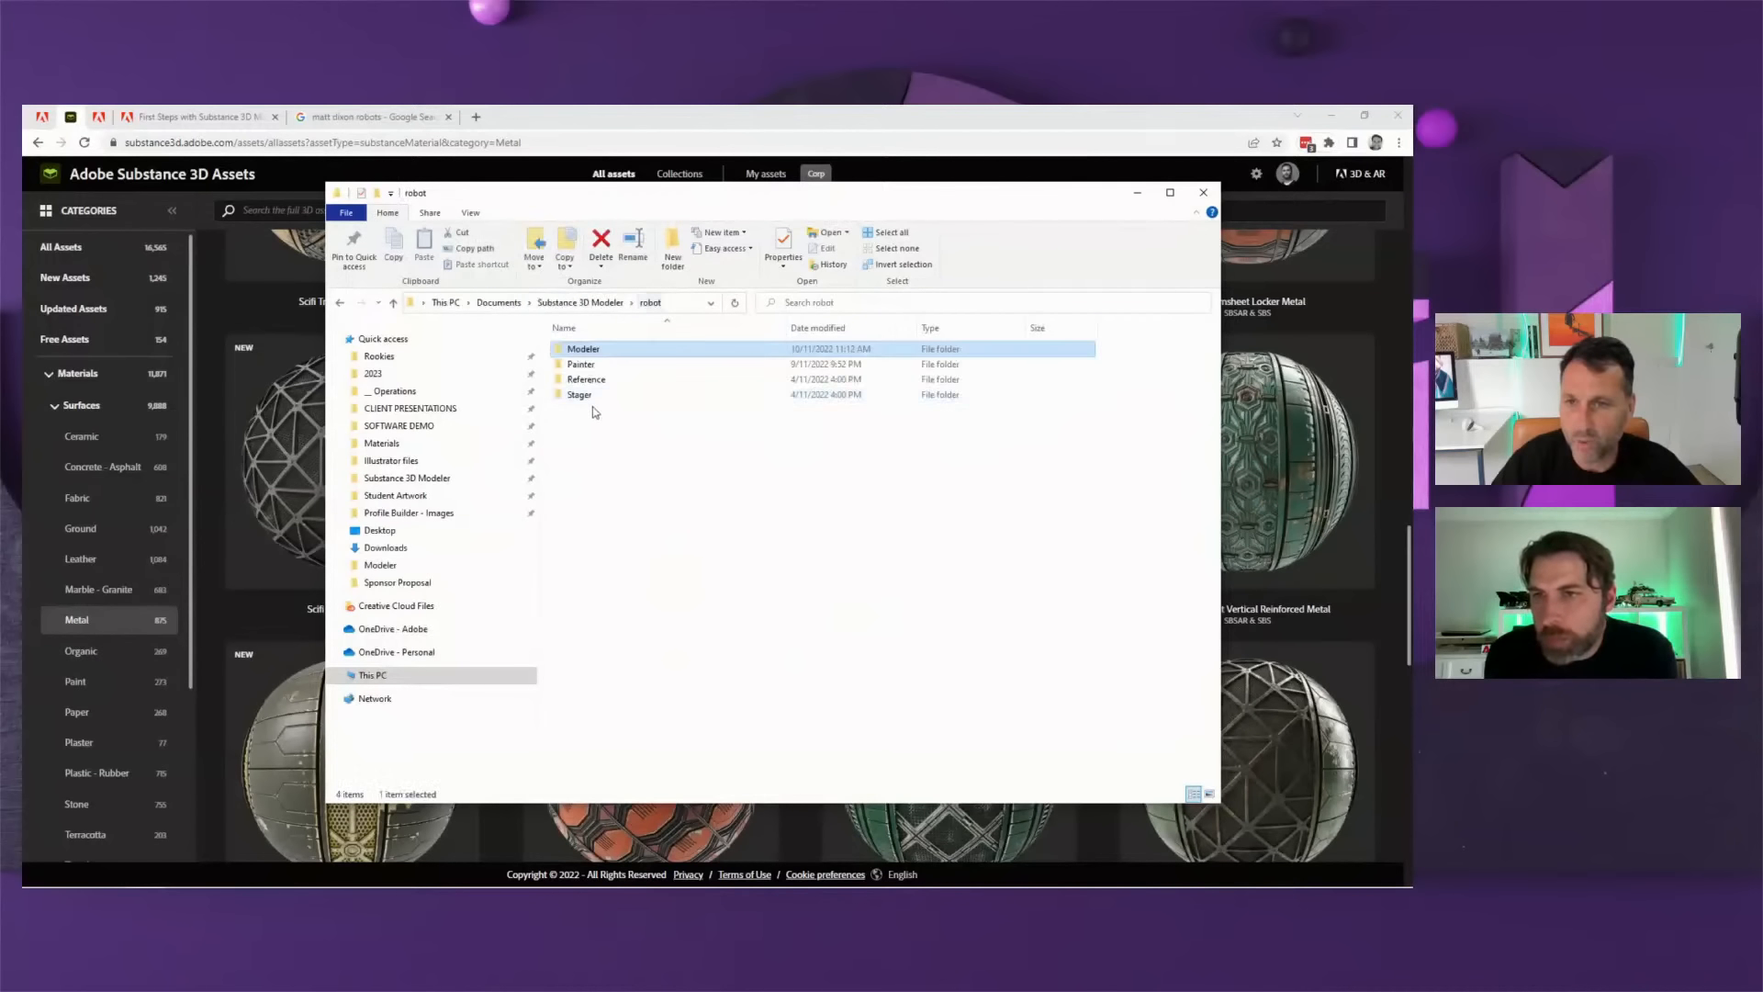
pyautogui.doubleClick(593, 379)
pyautogui.click(639, 436)
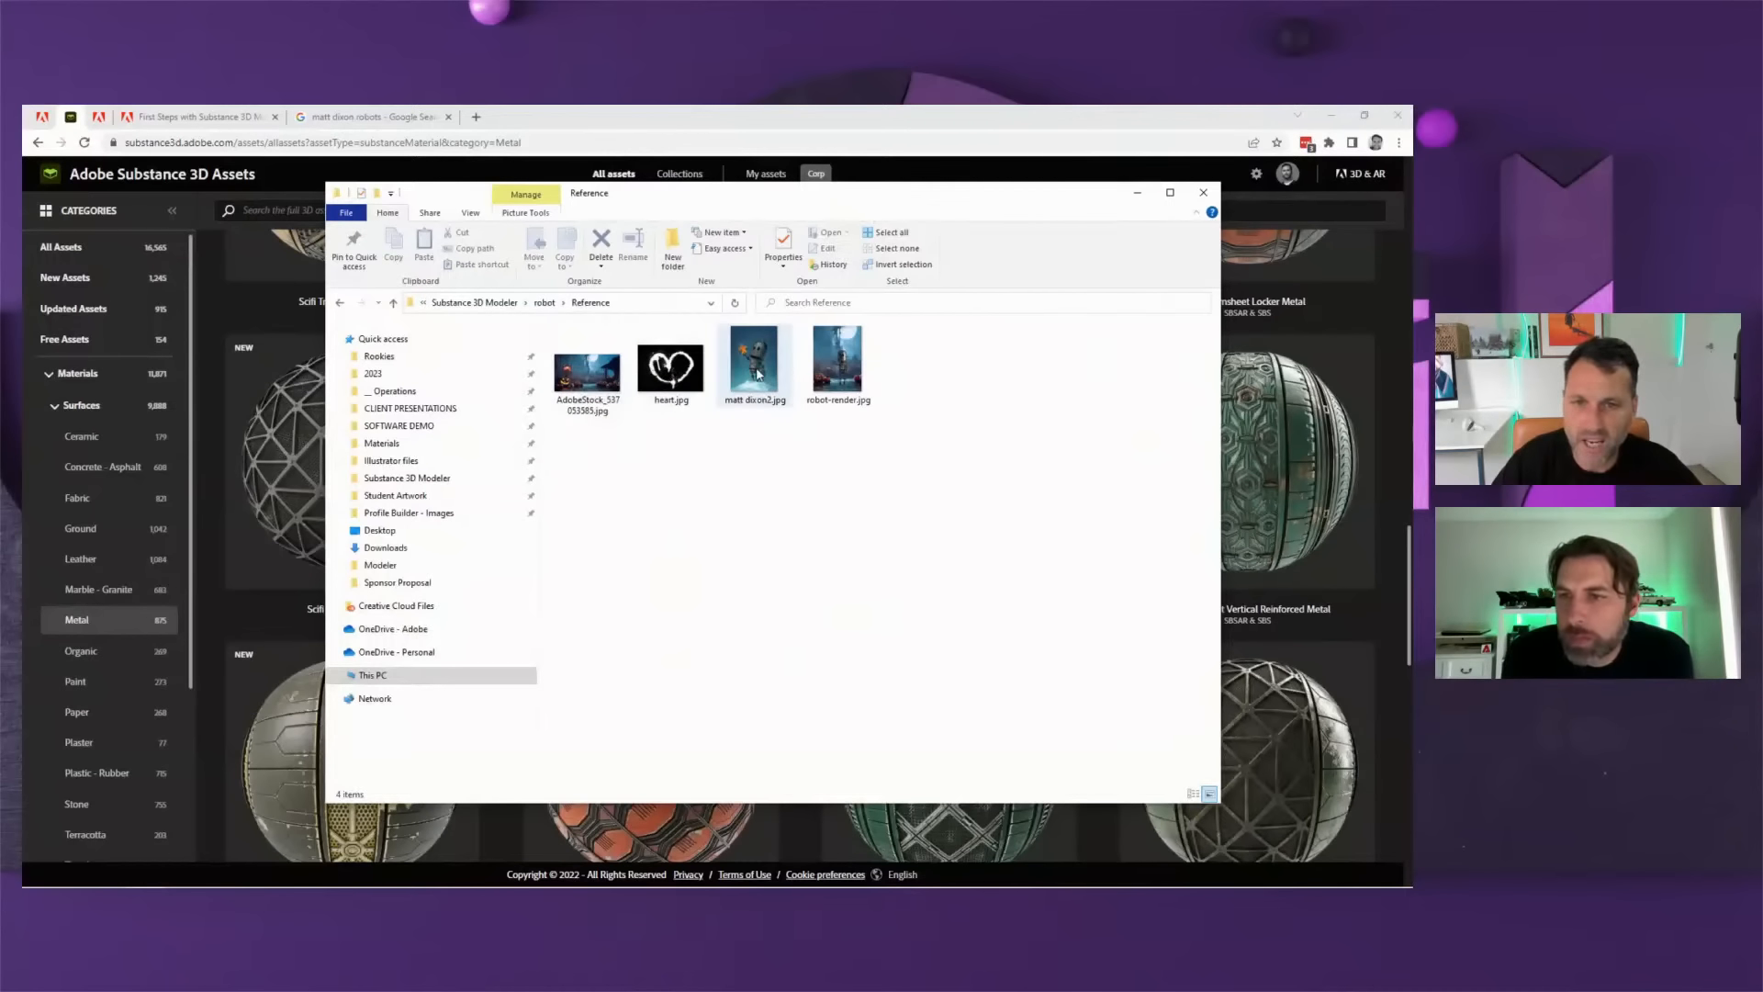
pyautogui.doubleClick(837, 365)
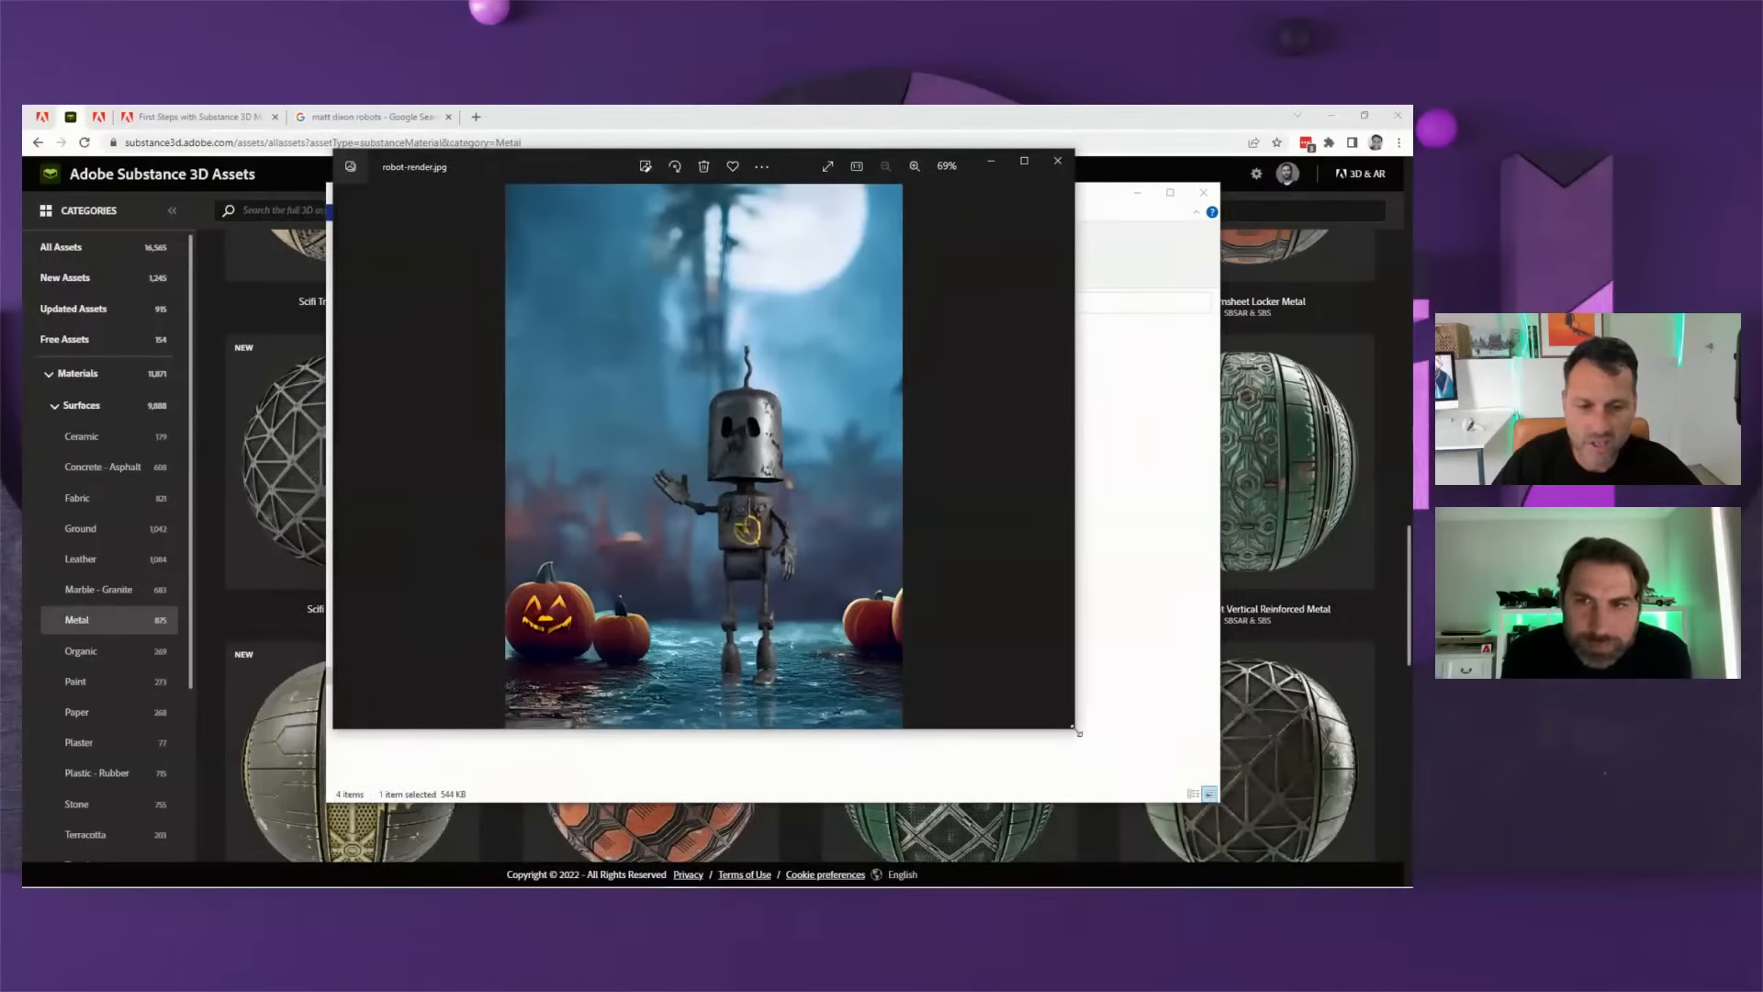
# - Enlarge the robot-render.jpg view, then minimize the image, File Explorer and browser windows to return to the Substance 3D Stager scene
pyautogui.moveTo(1078, 732); pyautogui.dragTo(1130, 807)
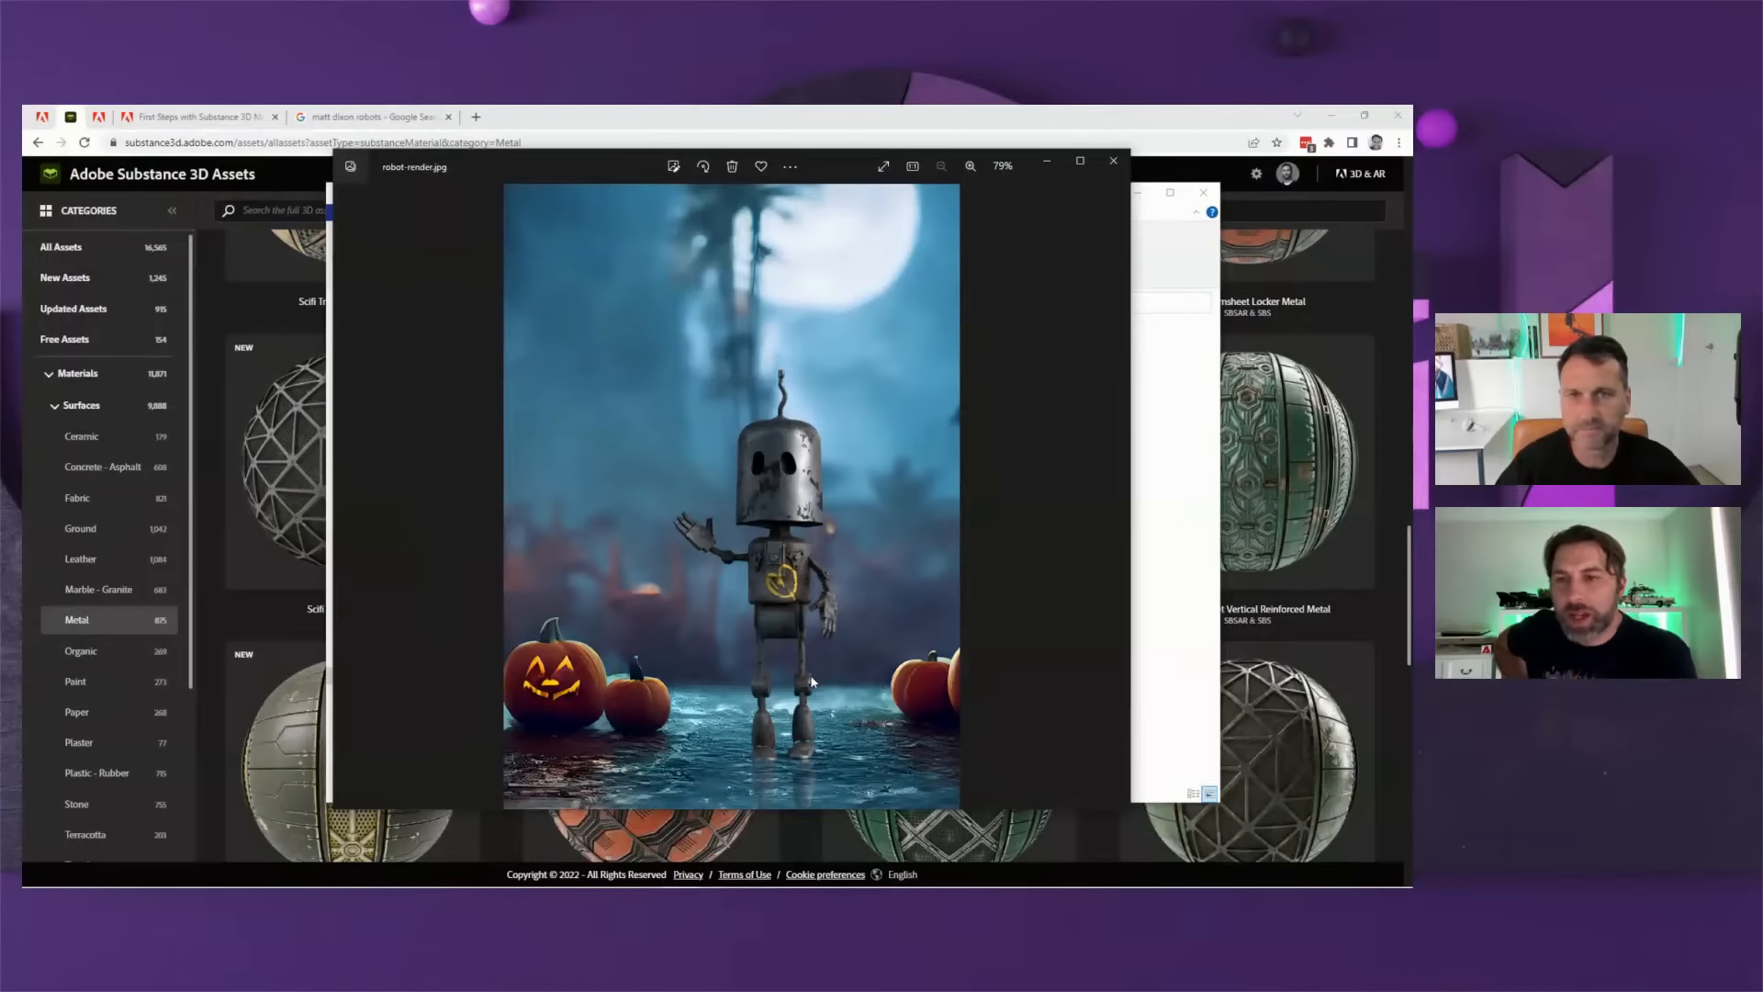
pyautogui.click(1046, 164)
pyautogui.click(1137, 192)
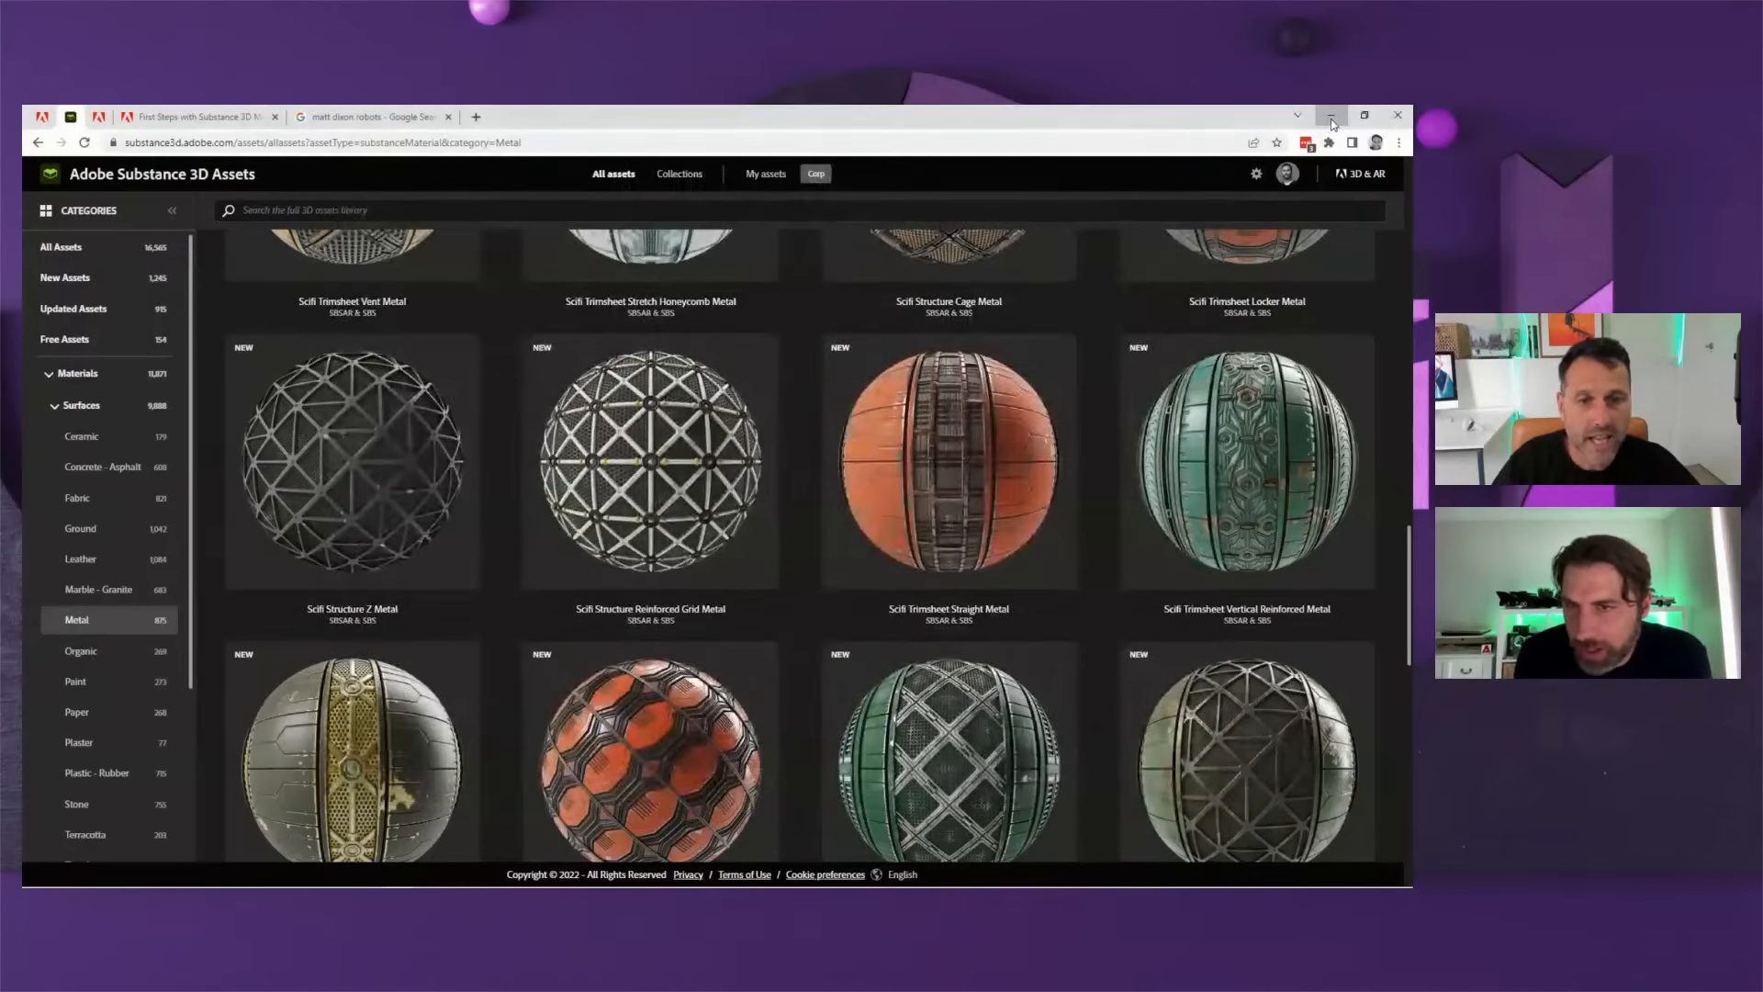
pyautogui.click(1331, 116)
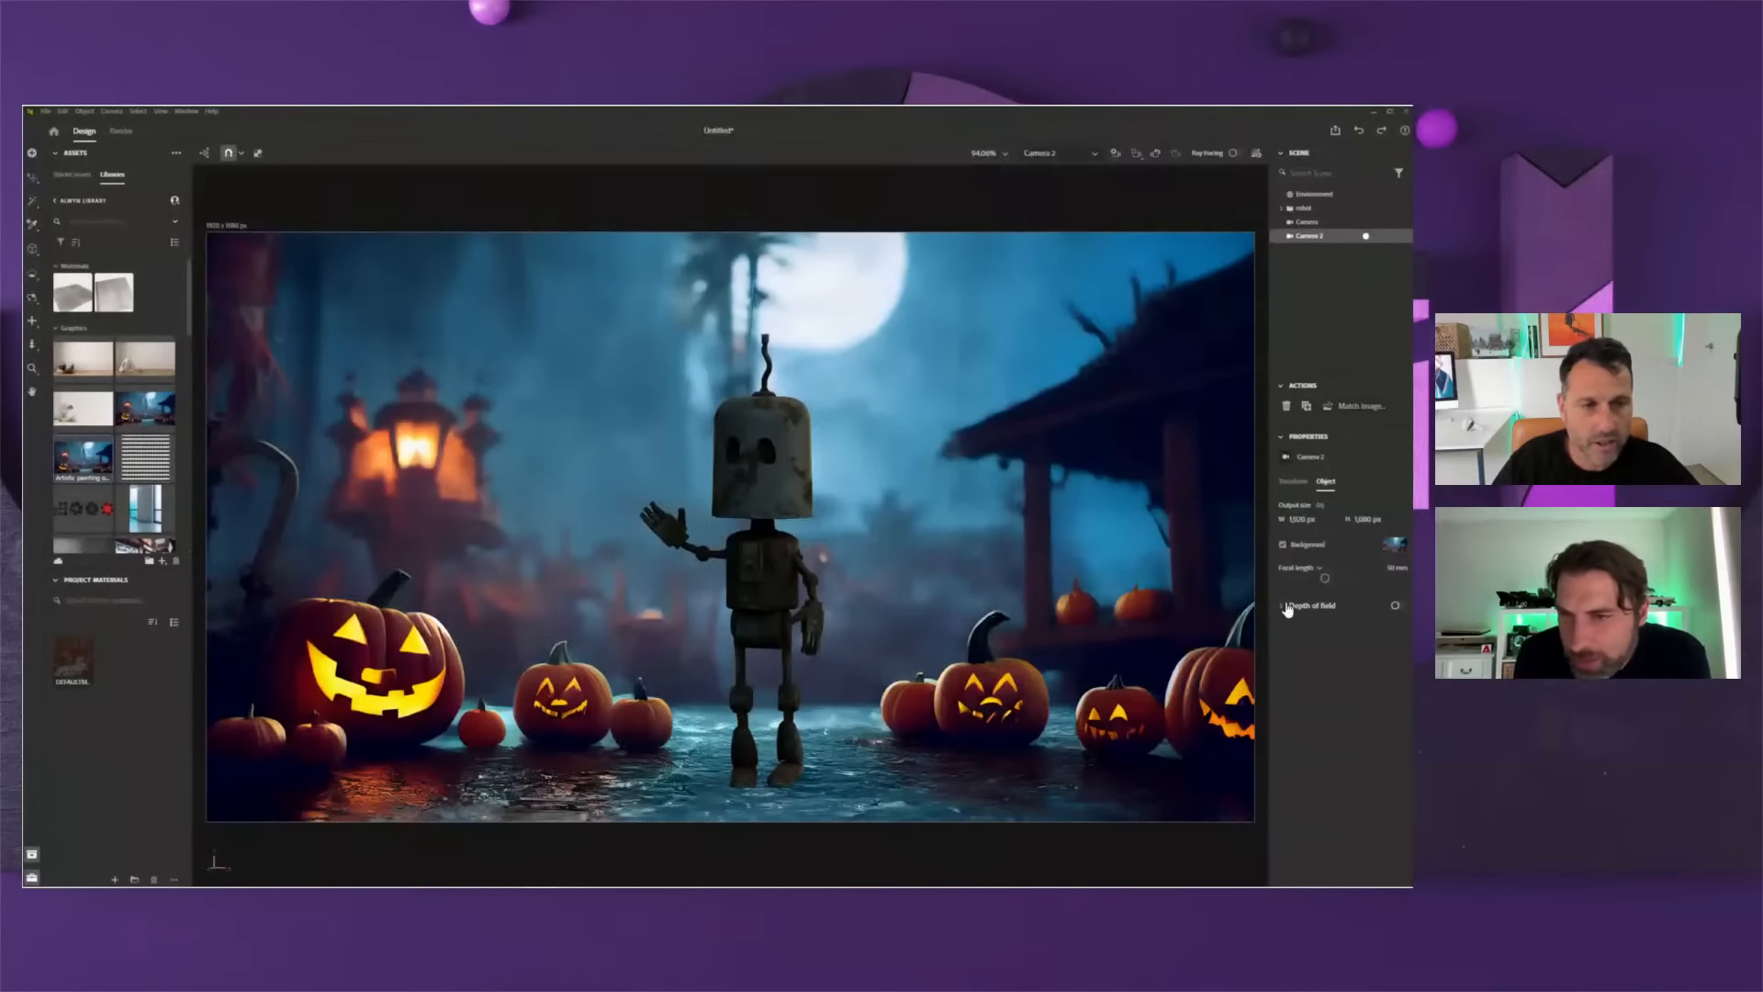
# - Review the environment's light list, ground plane reflection settings and background settings, and reselect Camera 2
pyautogui.click(1322, 194)
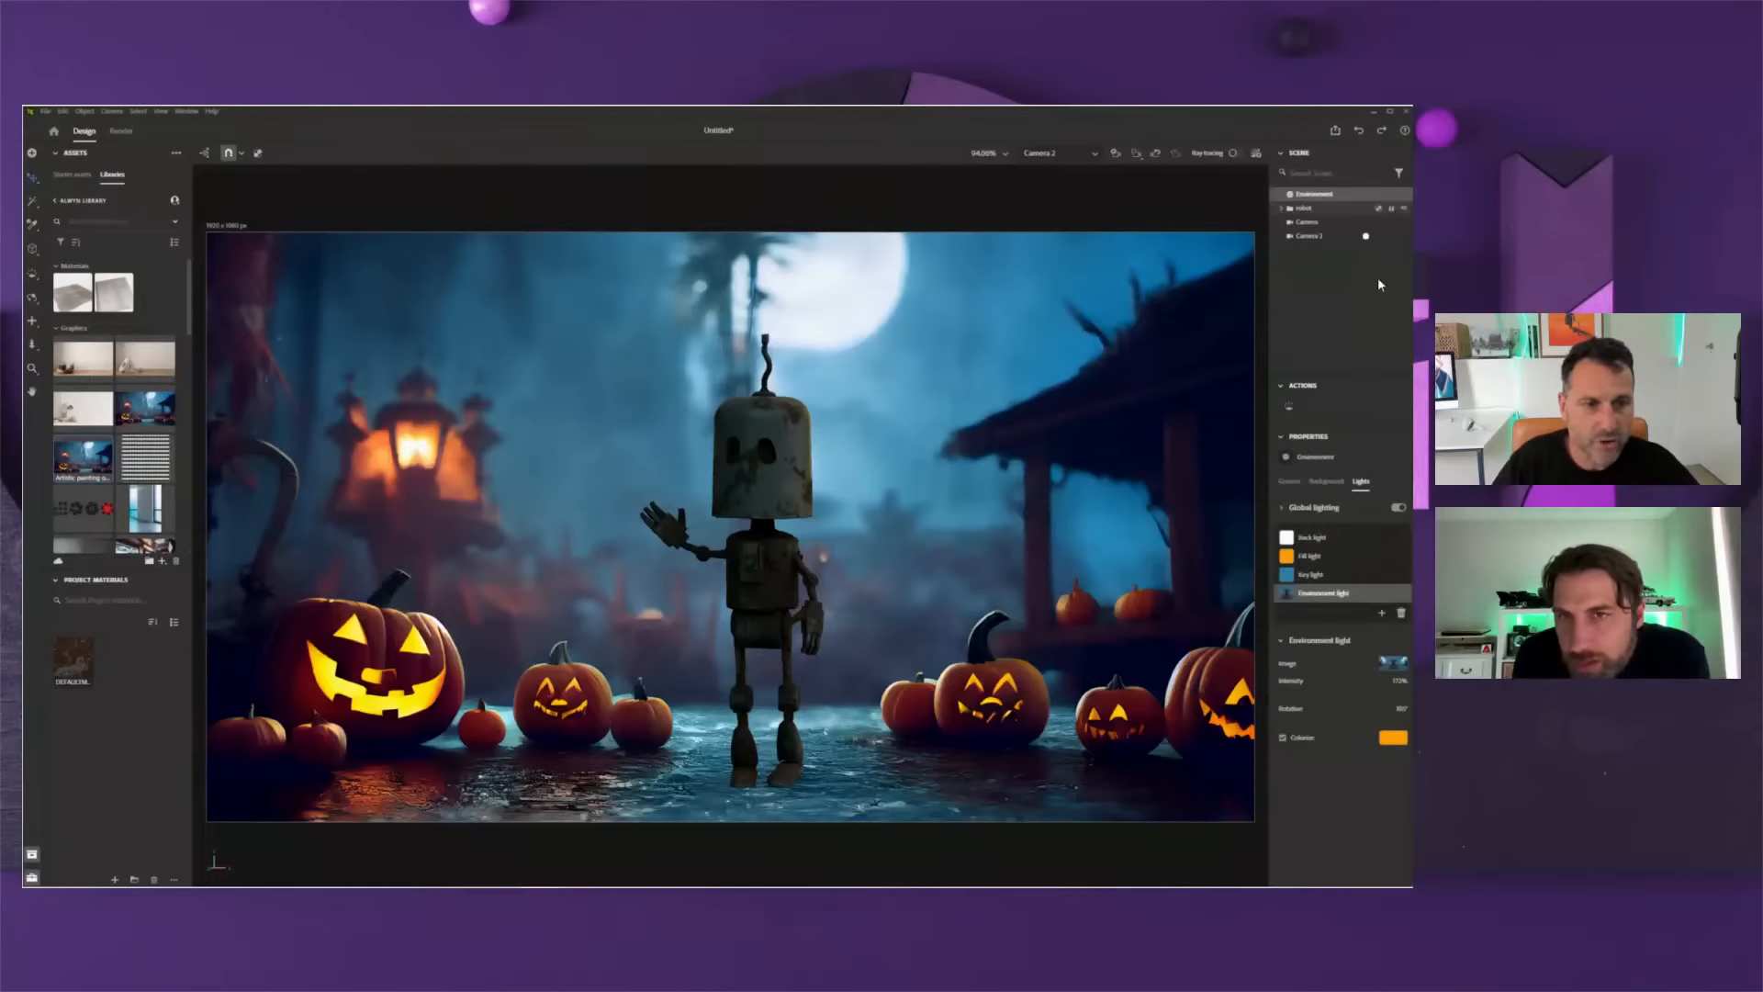
pyautogui.click(1321, 595)
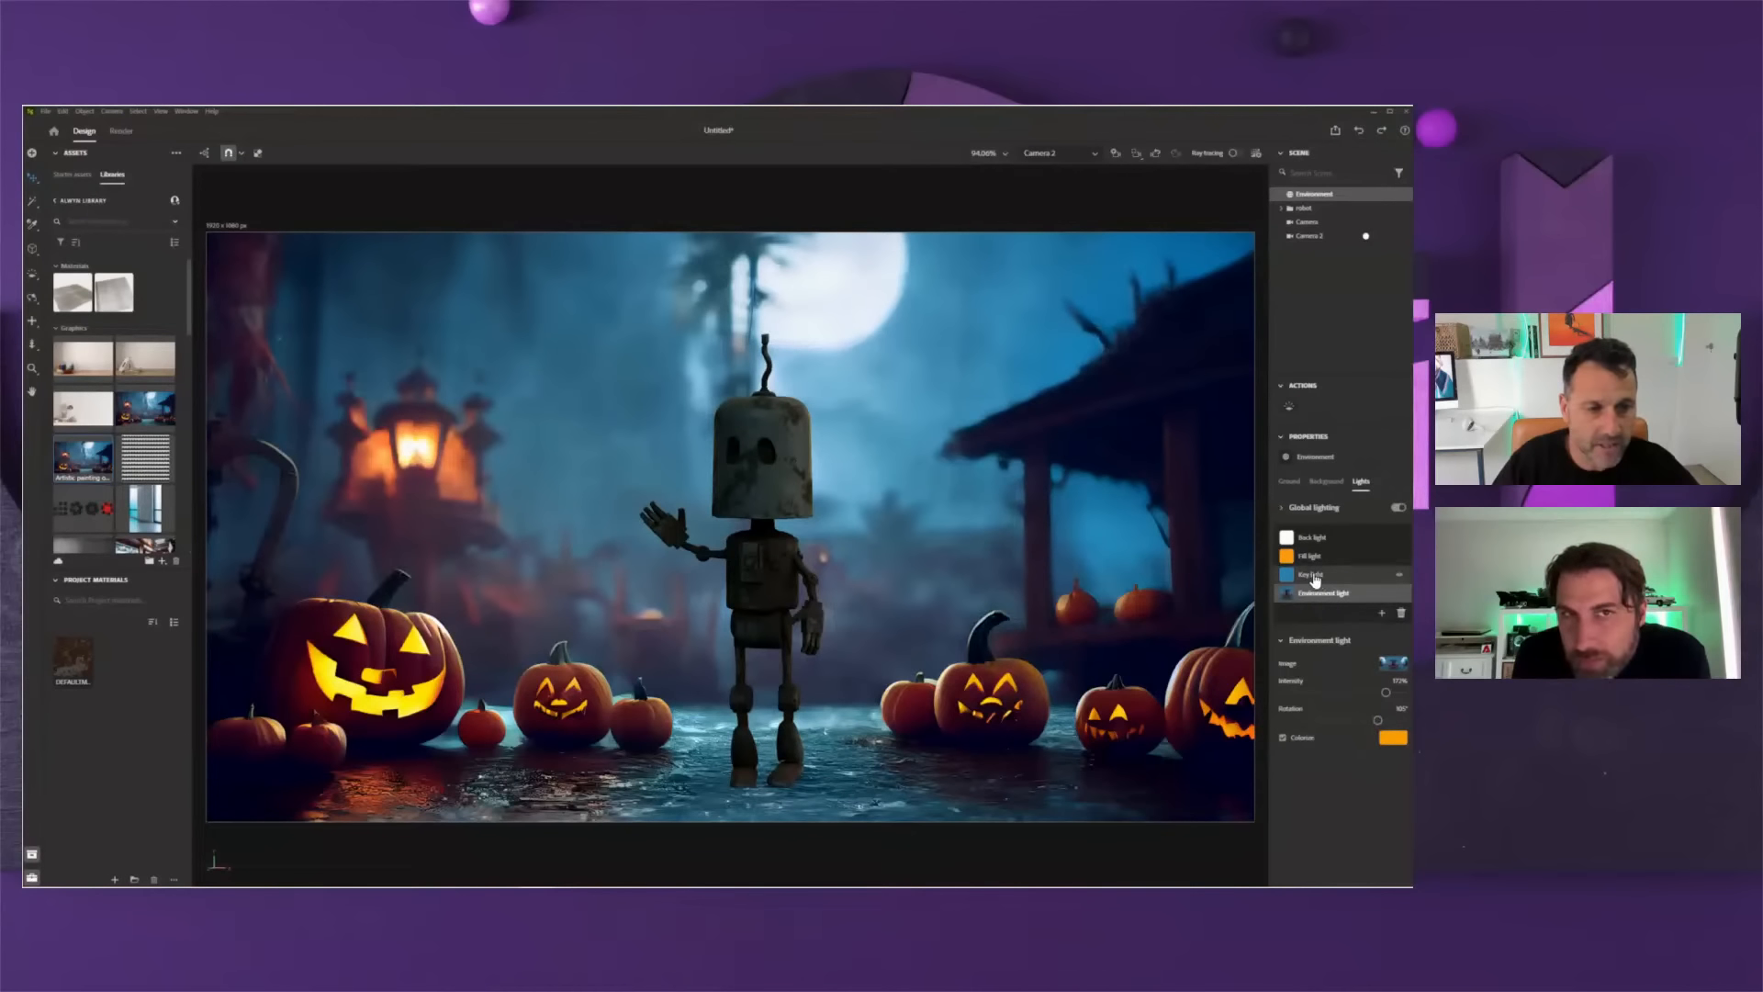
pyautogui.click(1291, 482)
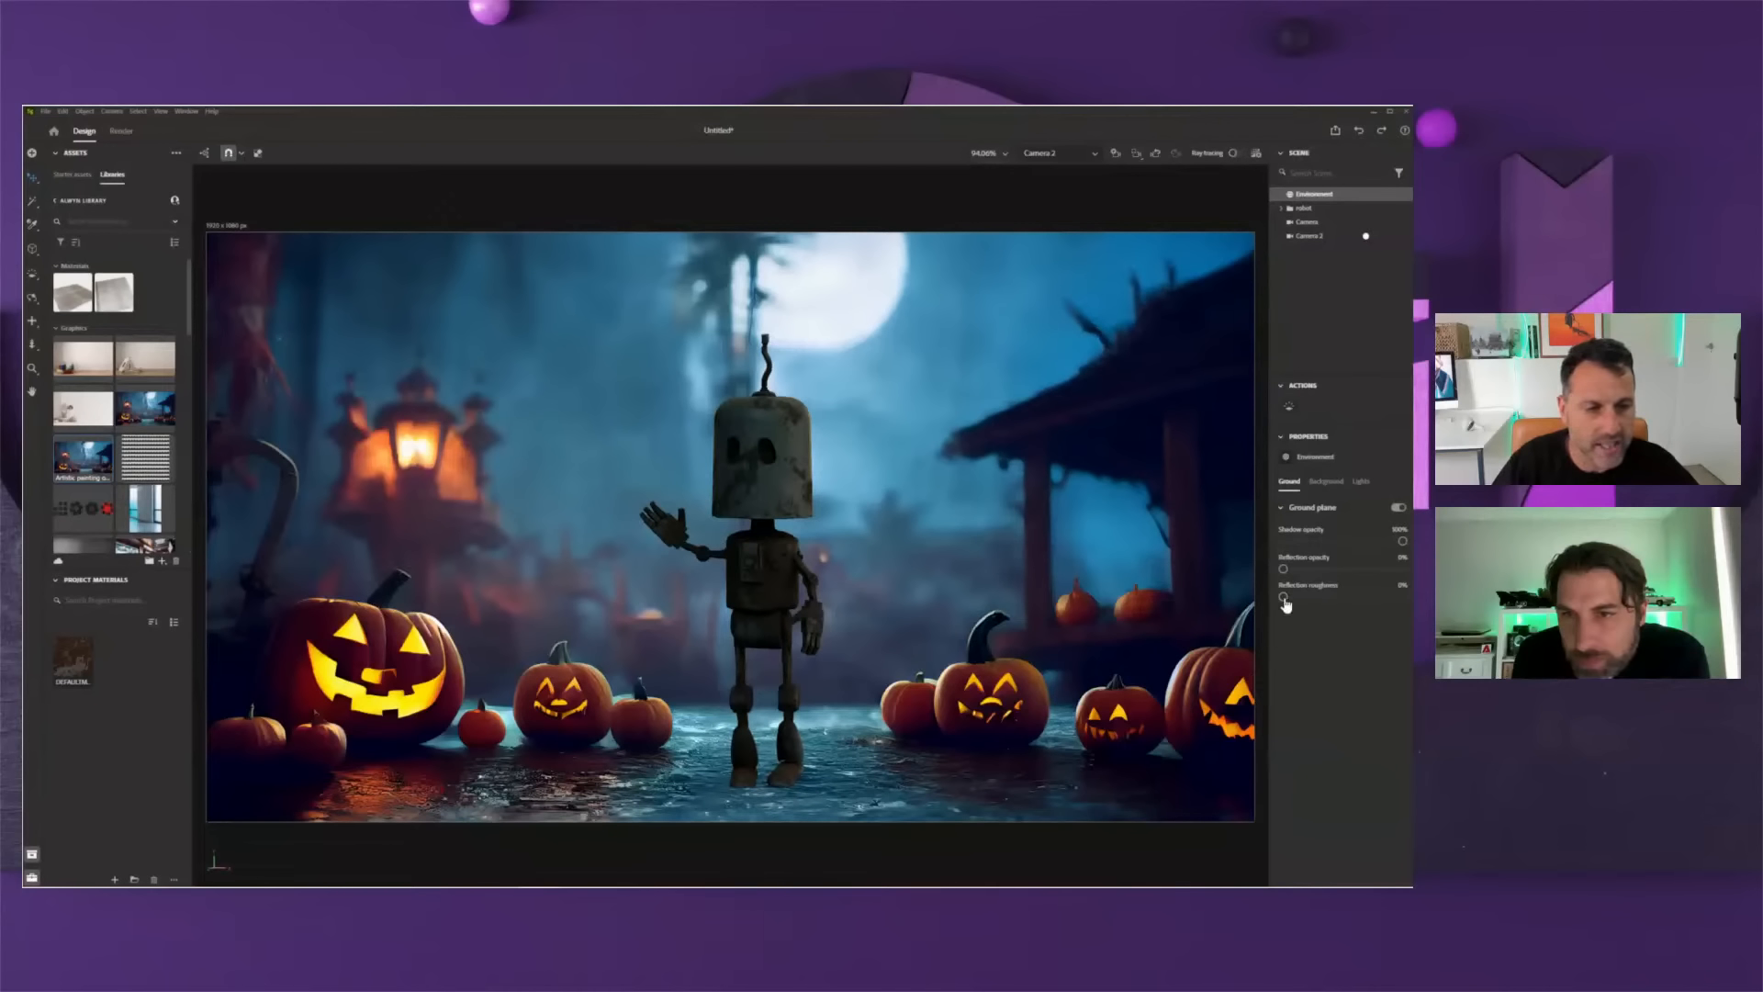
pyautogui.moveTo(1284, 597)
pyautogui.mouseDown()
pyautogui.moveTo(1387, 597)
pyautogui.moveTo(1283, 602)
pyautogui.moveTo(1286, 569)
pyautogui.moveTo(1371, 569)
pyautogui.moveTo(1283, 569)
pyautogui.mouseUp()
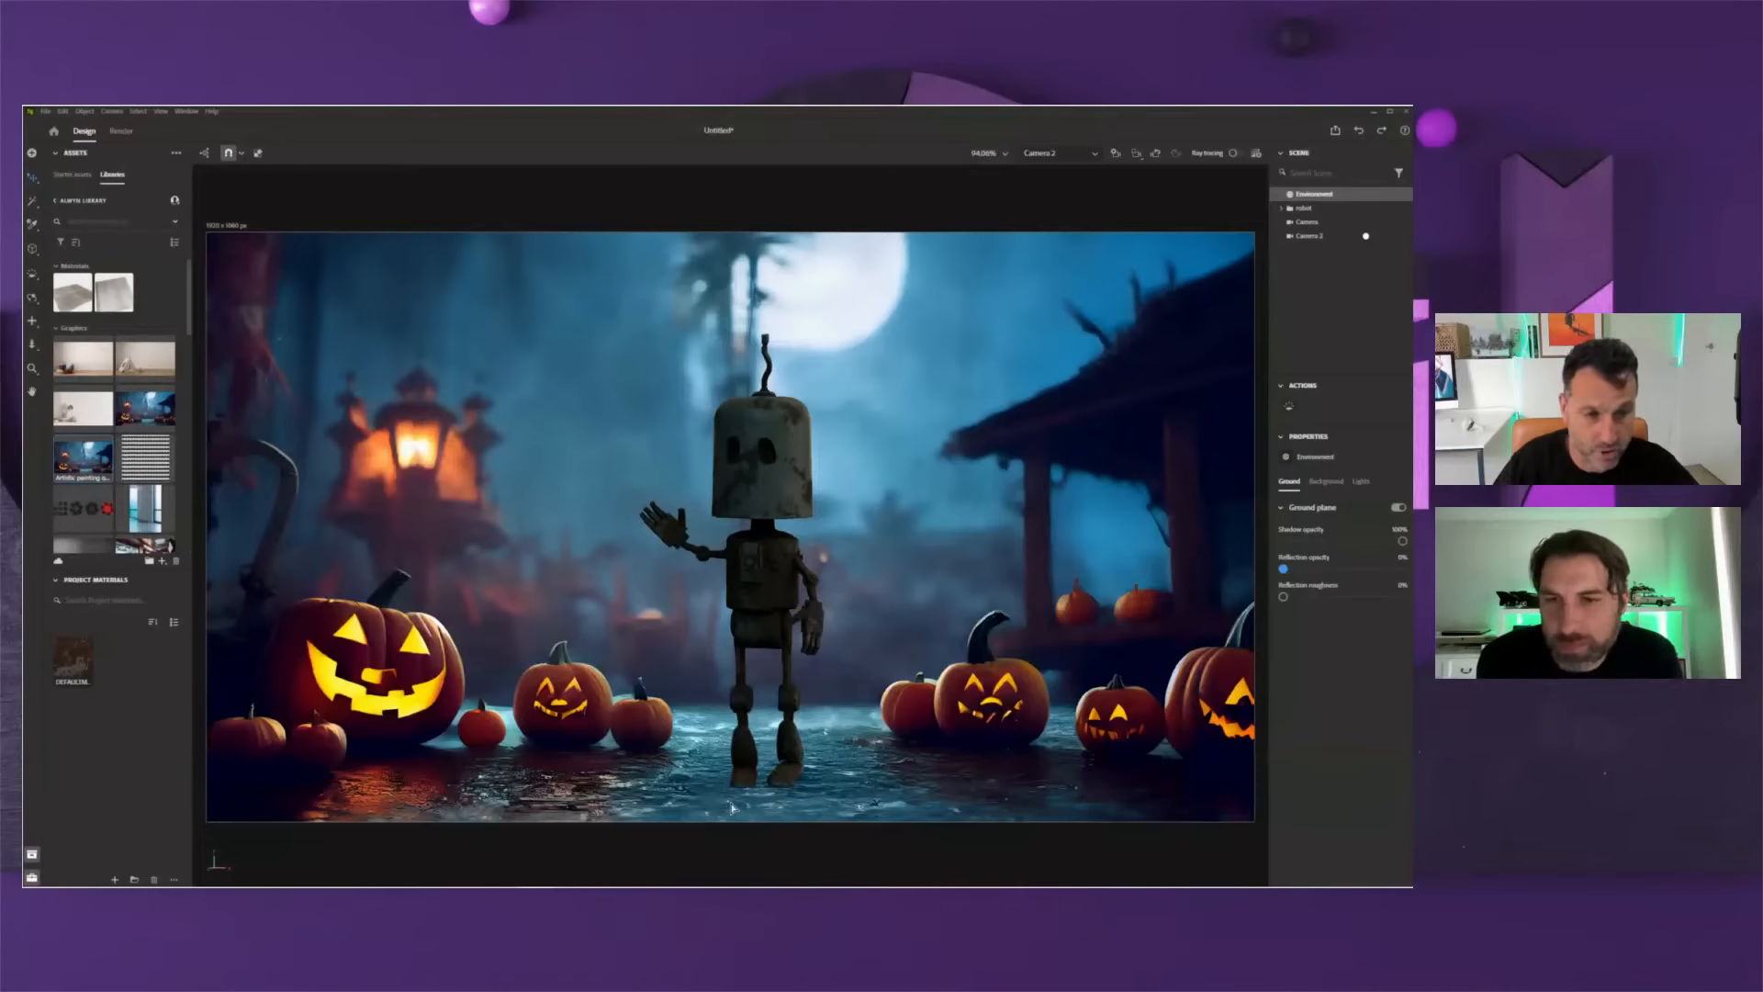
pyautogui.click(1326, 482)
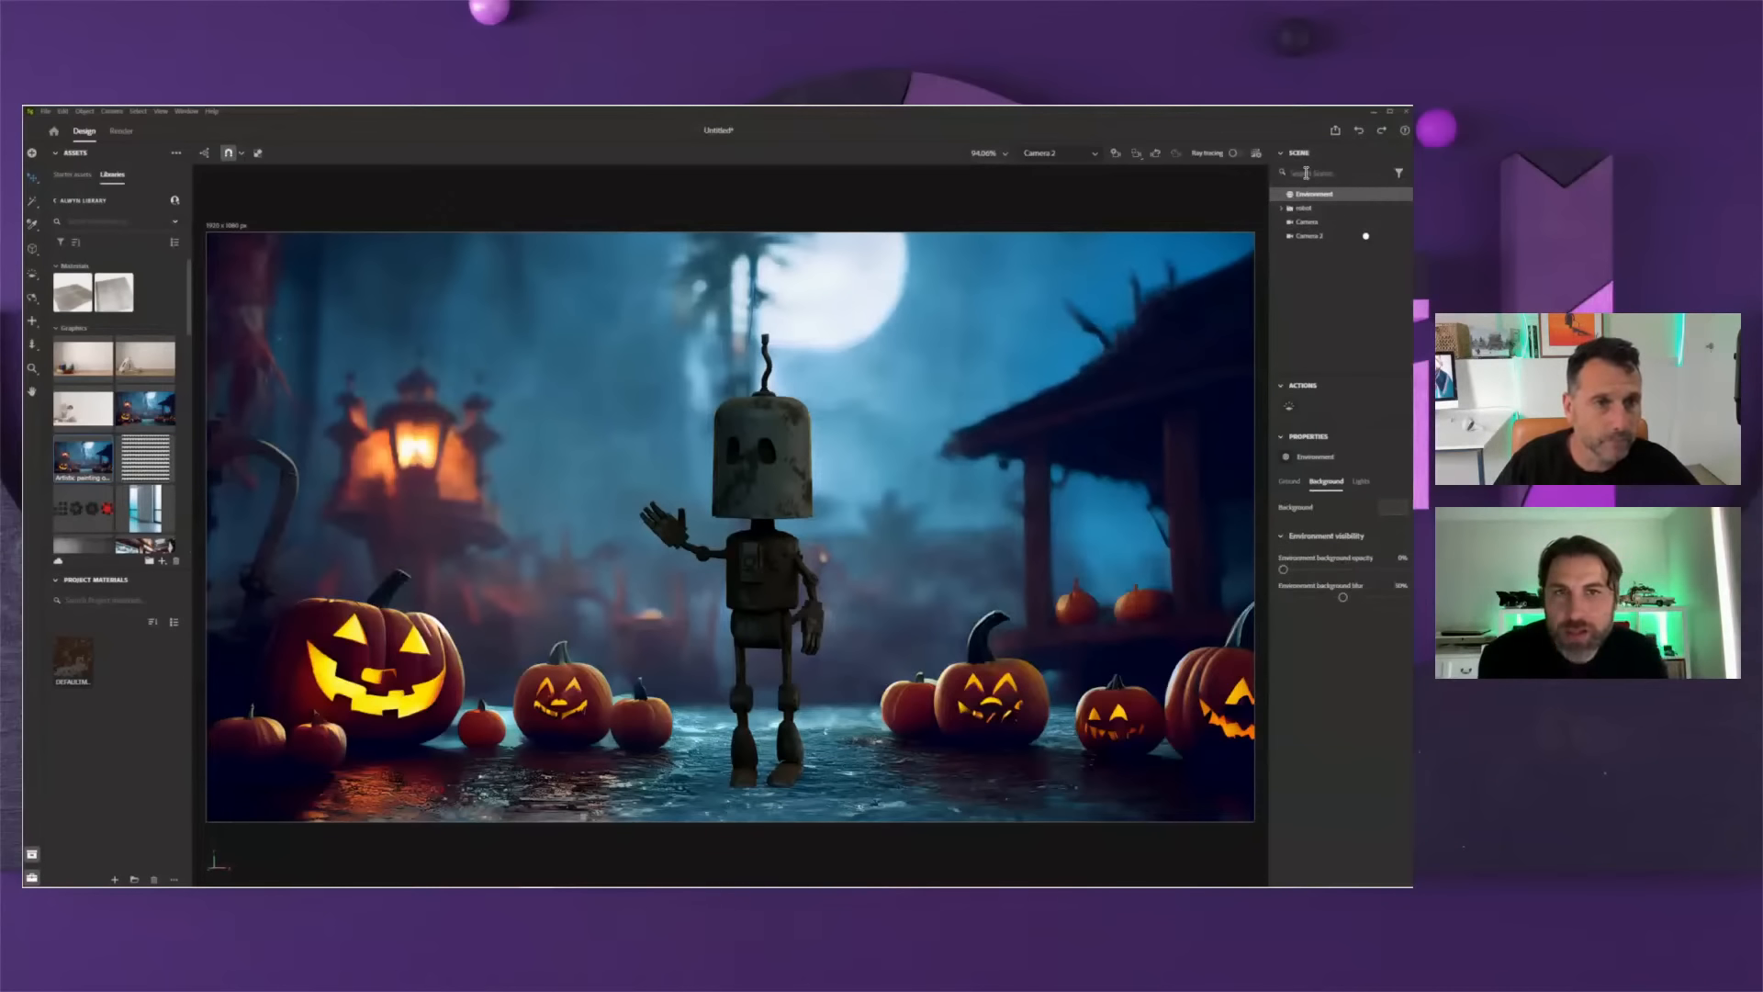
pyautogui.click(1307, 238)
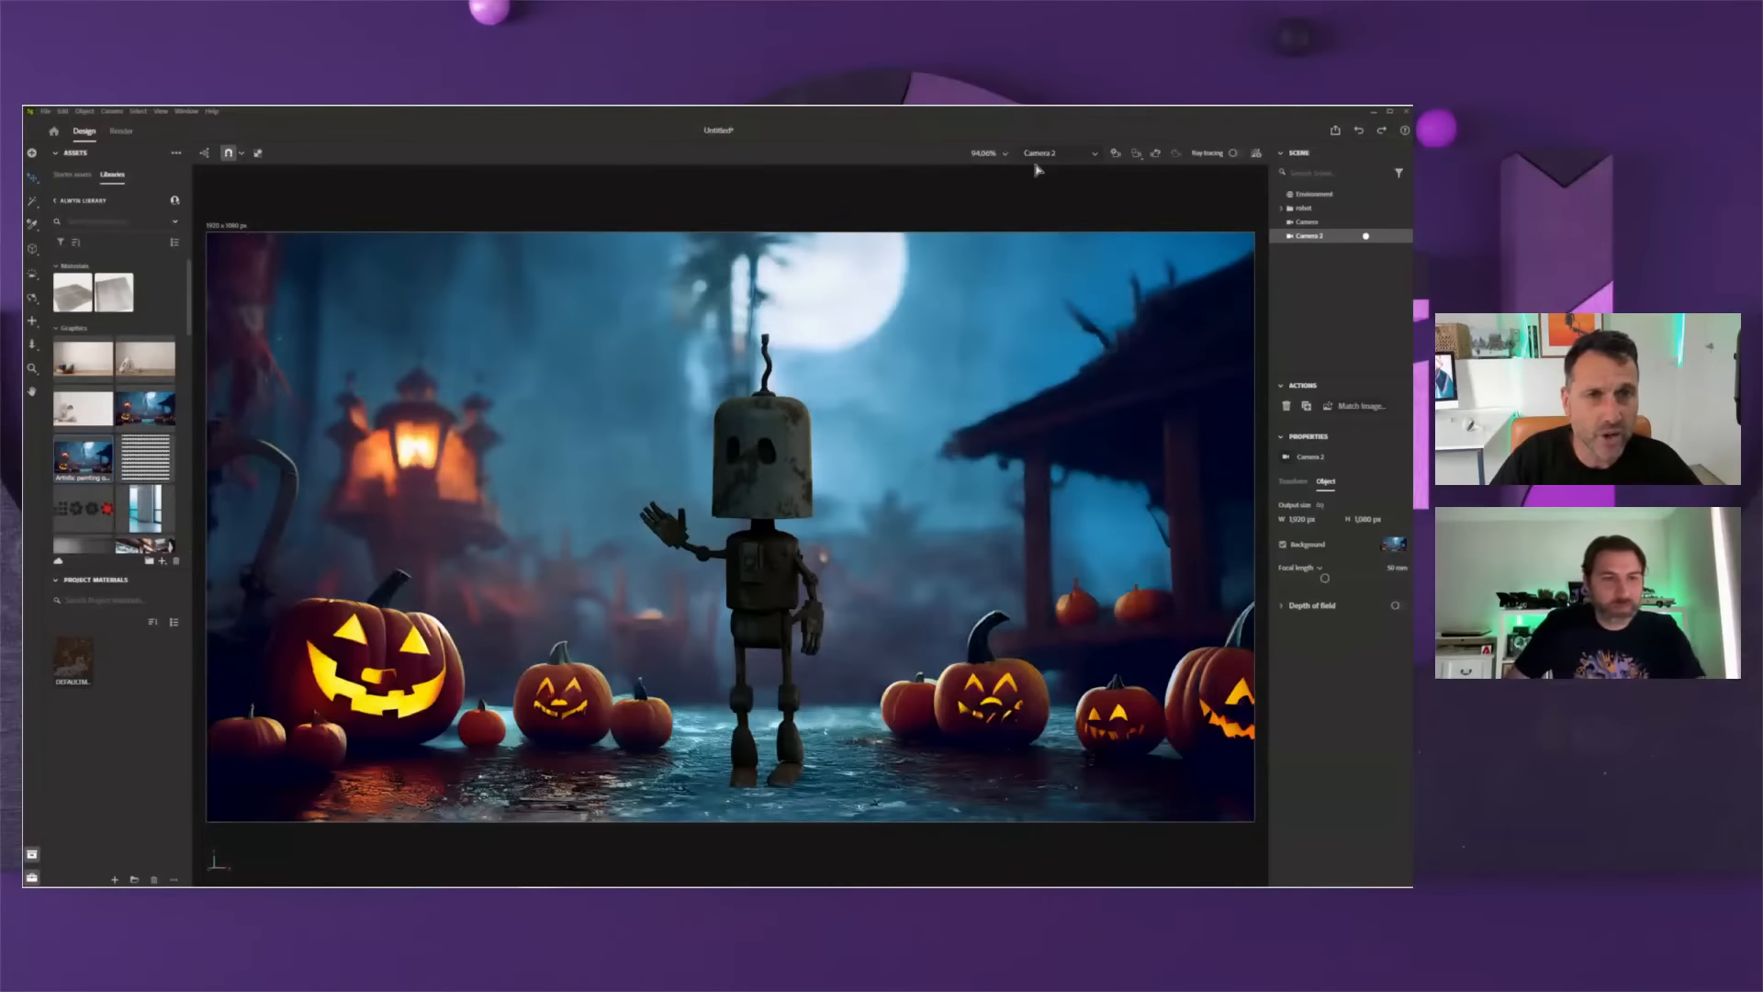
# - Add a third camera from the current view and narrow its frame from one side to crop closer around the robot
pyautogui.click(1061, 156)
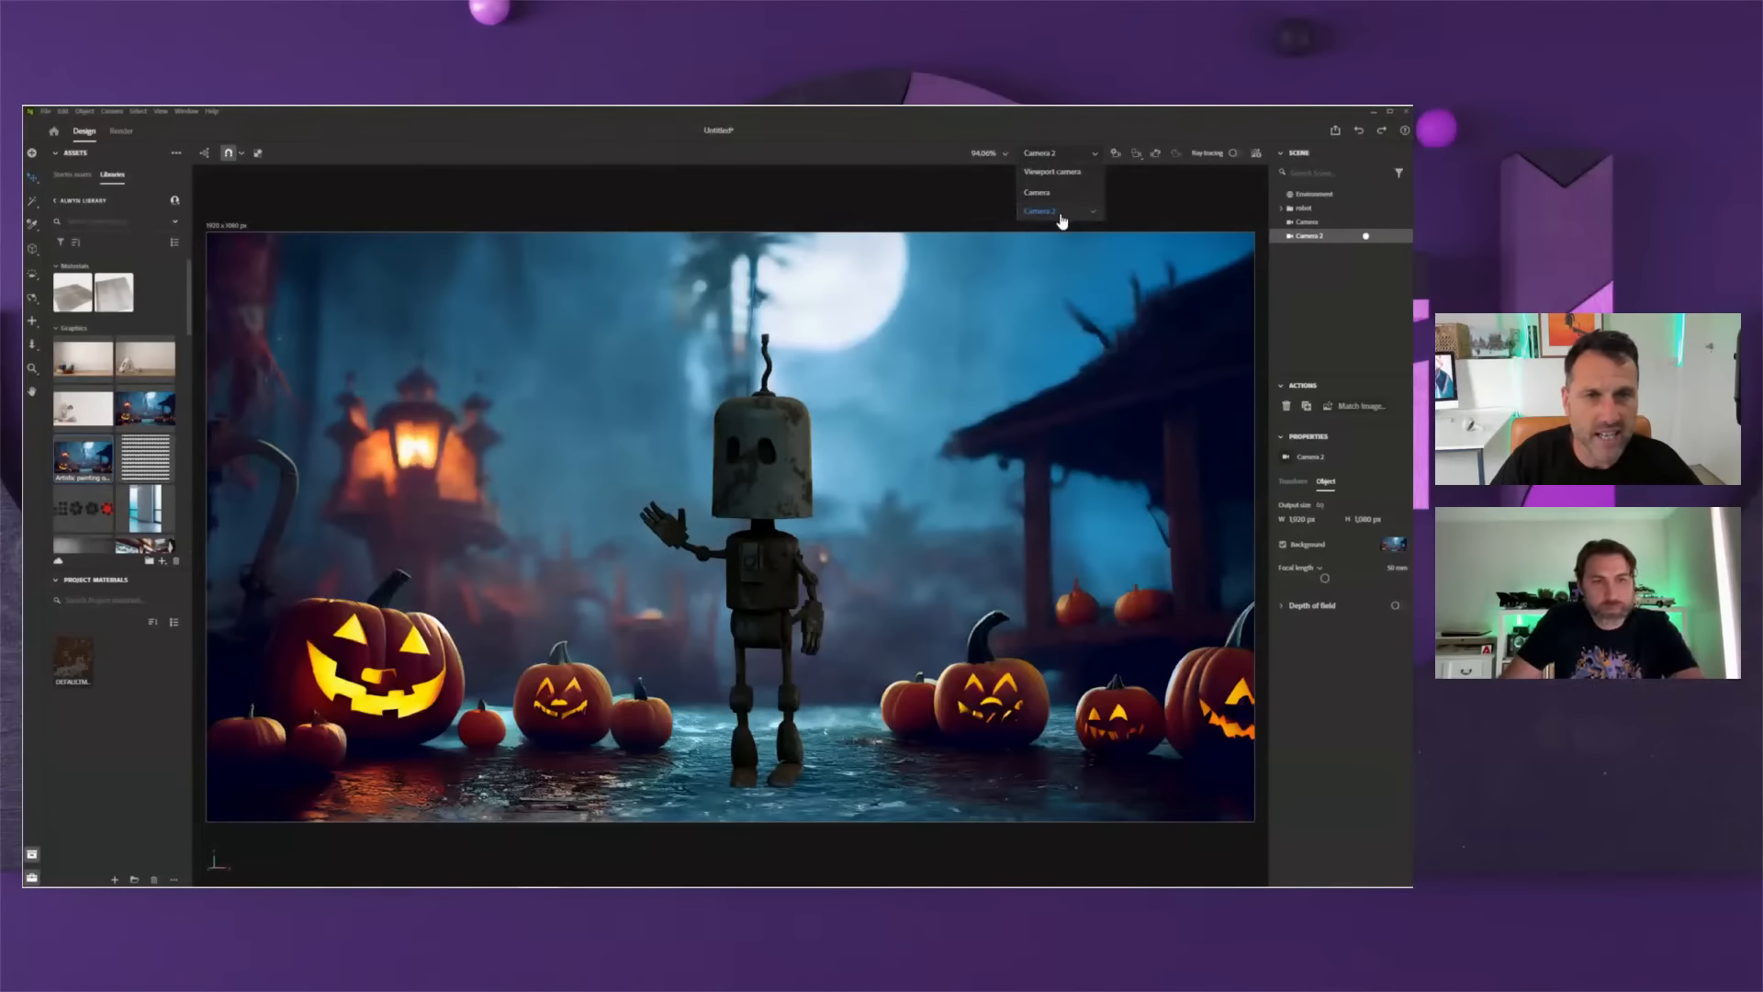
pyautogui.click(1116, 156)
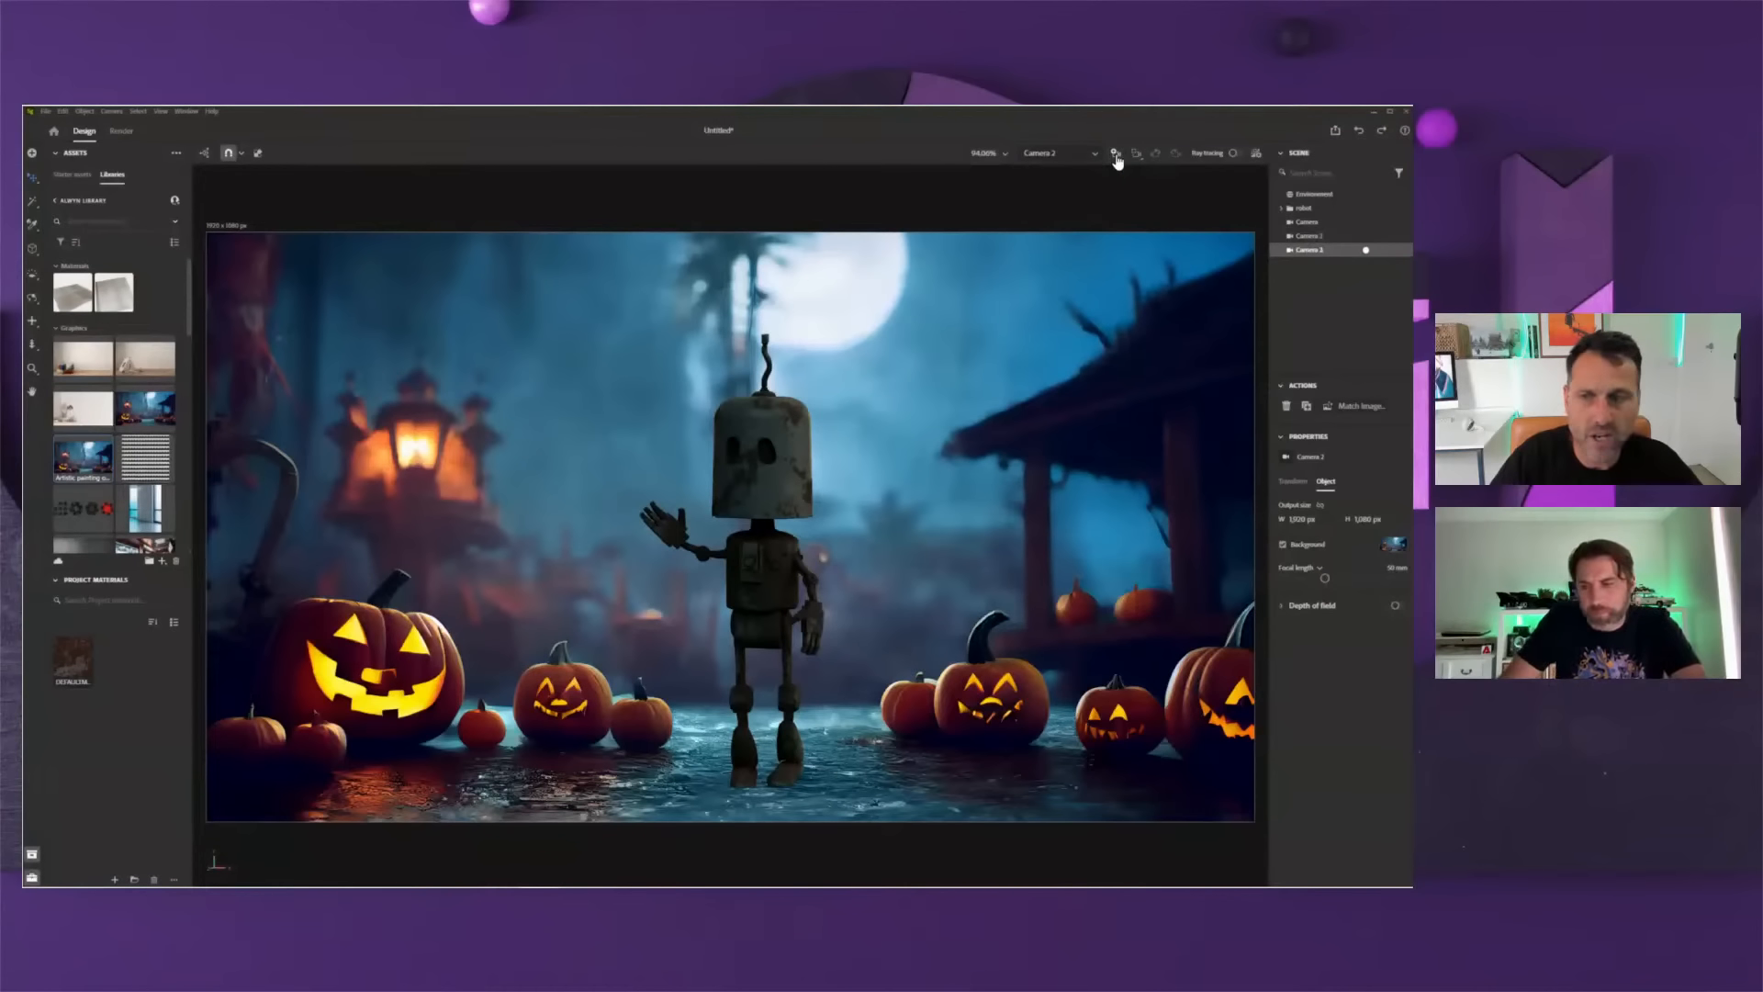
pyautogui.click(228, 232)
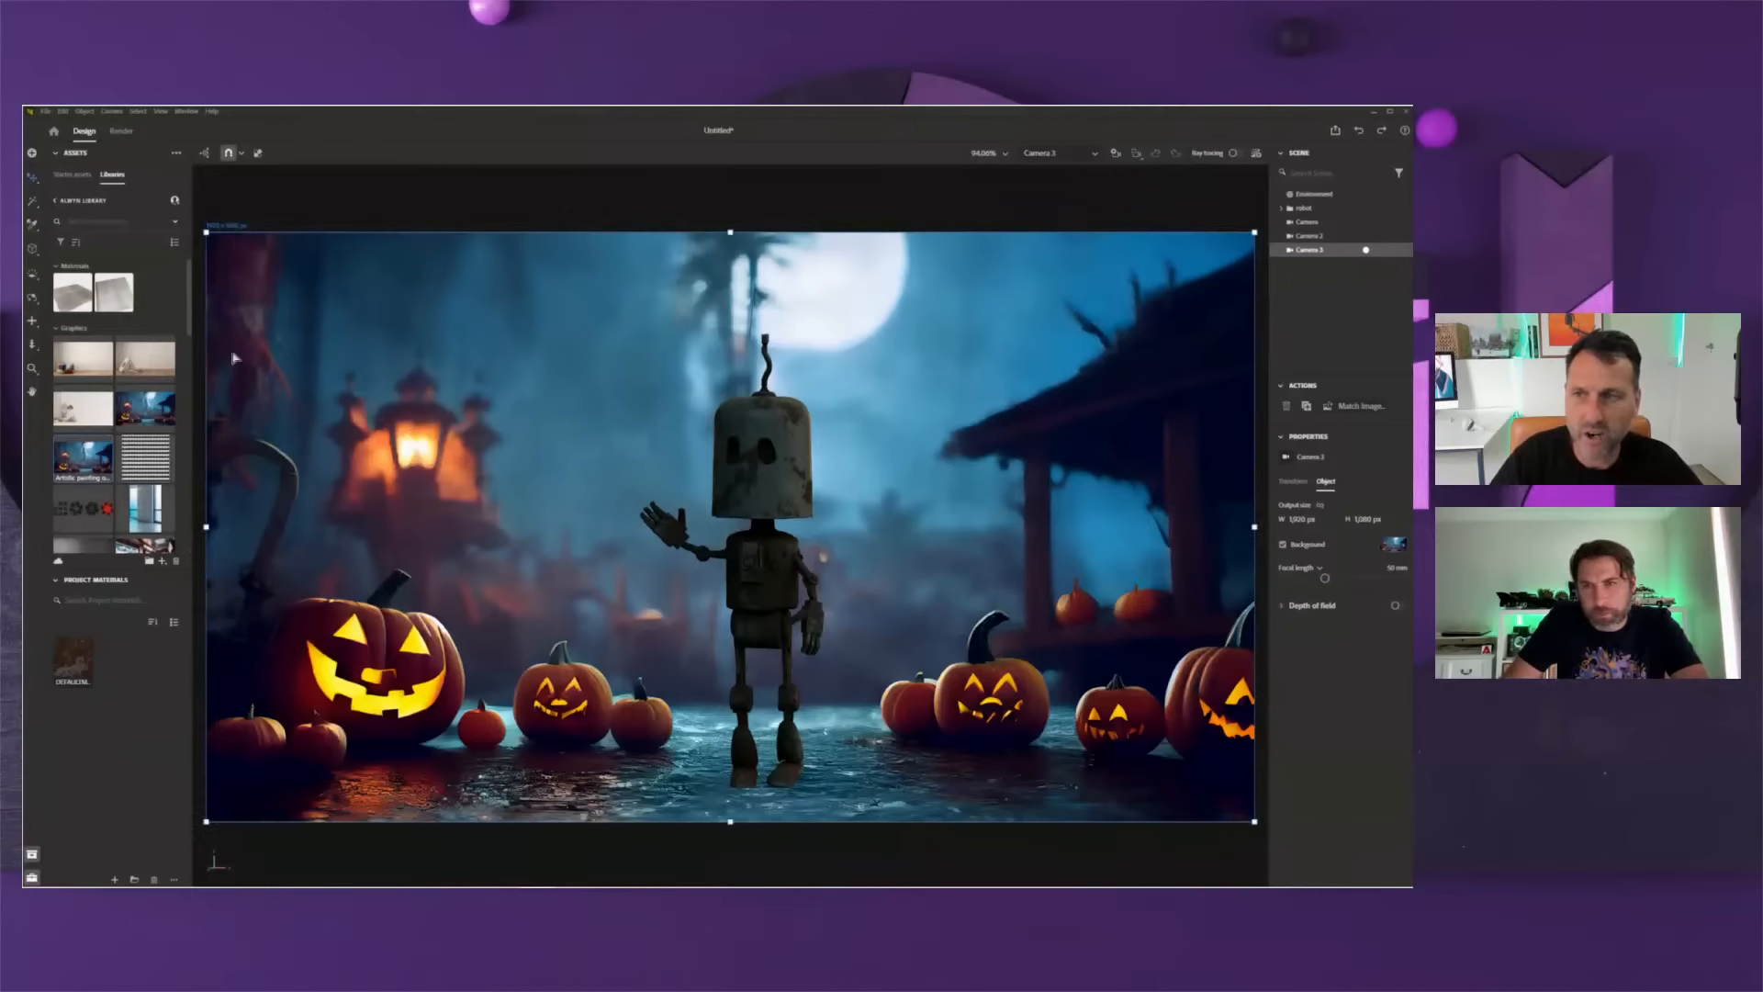
pyautogui.moveTo(206, 530); pyautogui.dragTo(689, 497)
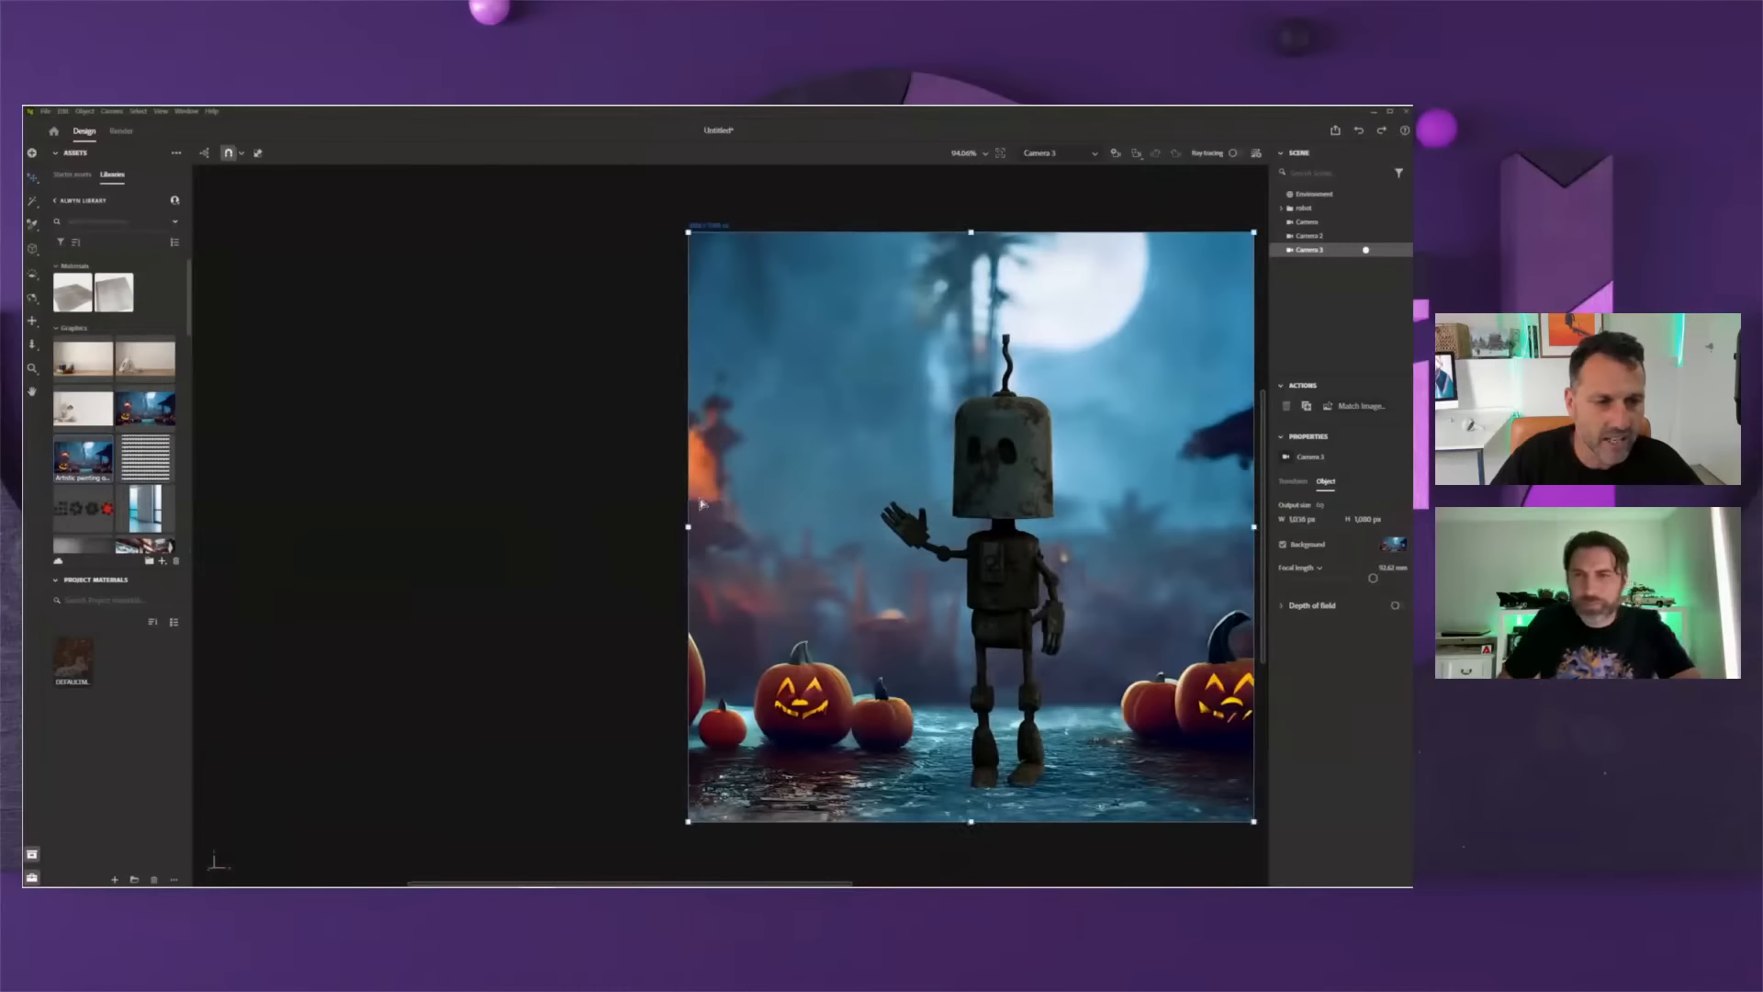
# - Set the third camera's output size to 1024 px wide by 1024 px high
pyautogui.click(1300, 521)
pyautogui.write('1024')
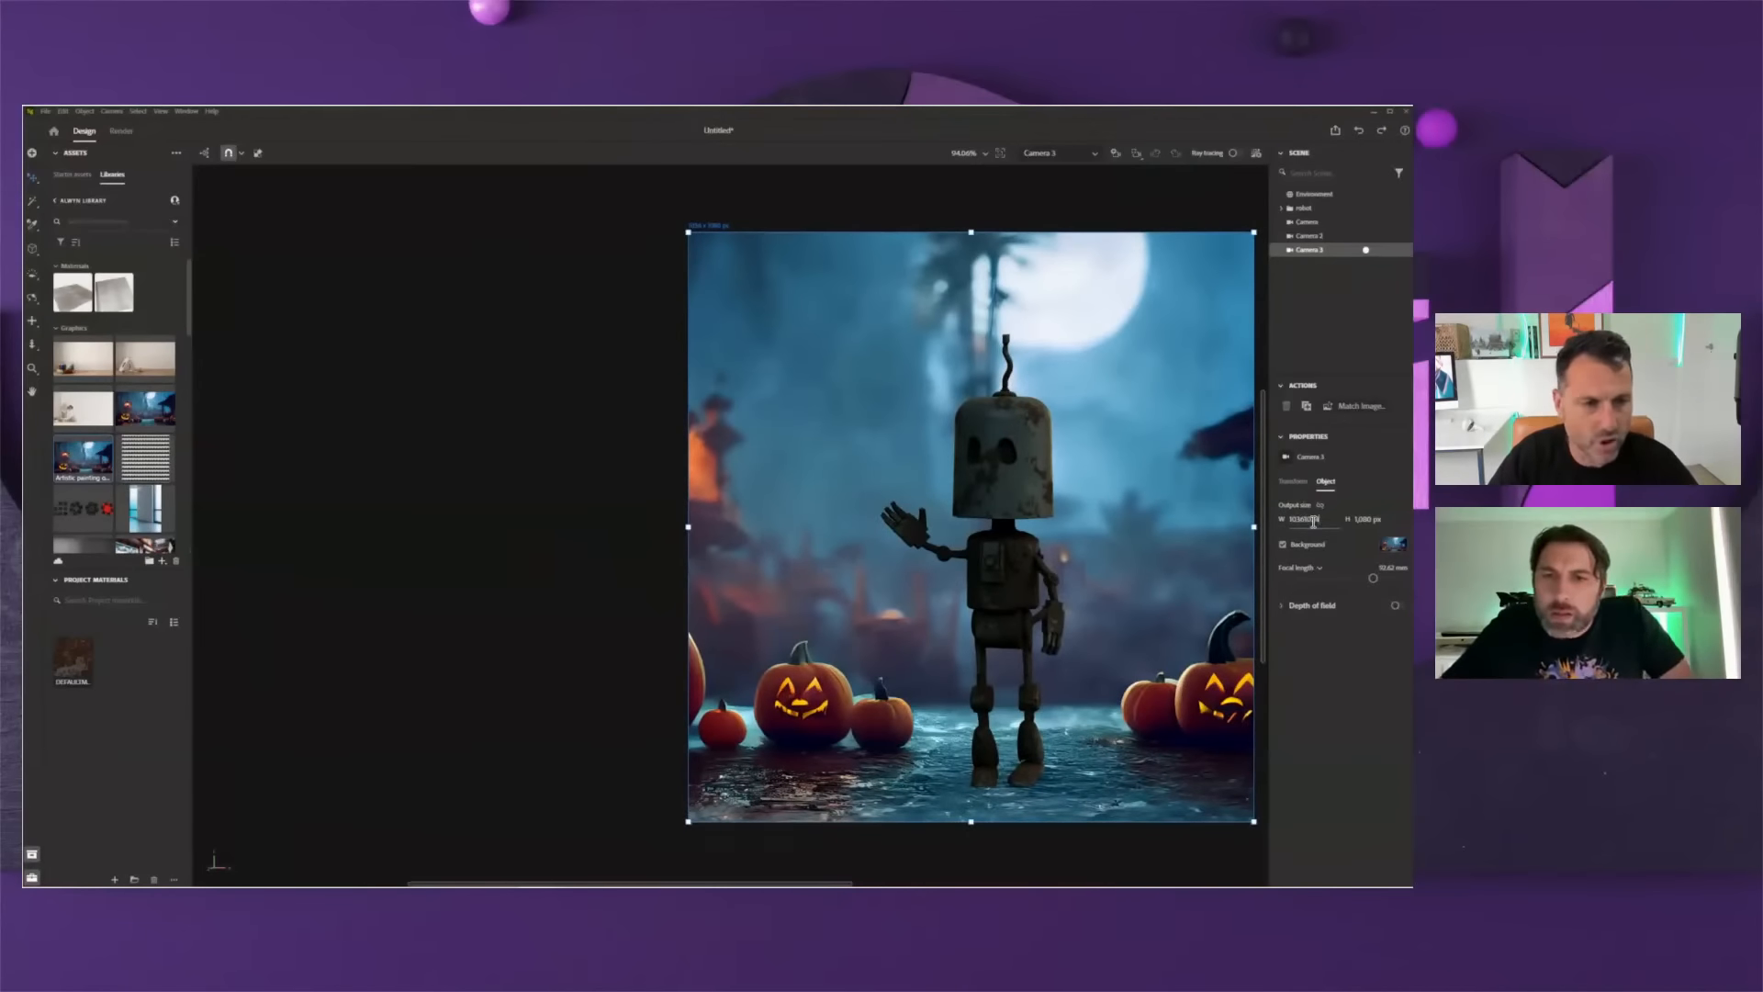
pyautogui.moveTo(1327, 519); pyautogui.dragTo(1218, 519)
pyautogui.write('1024')
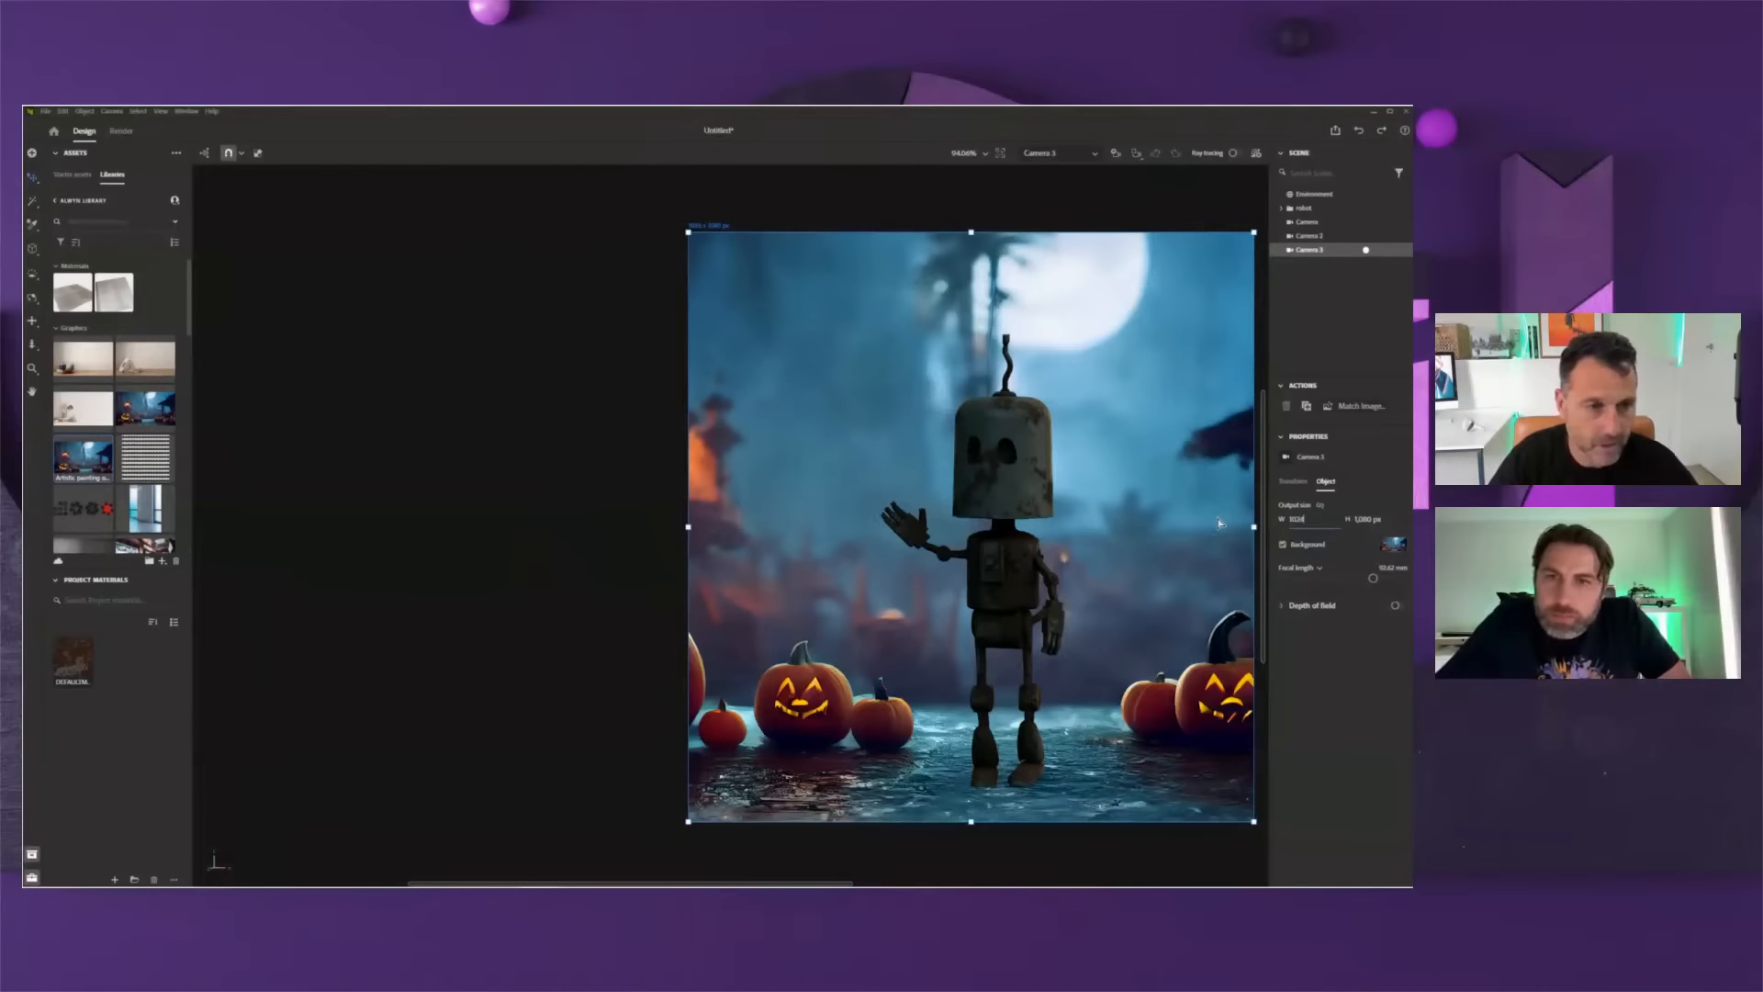
pyautogui.click(1368, 520)
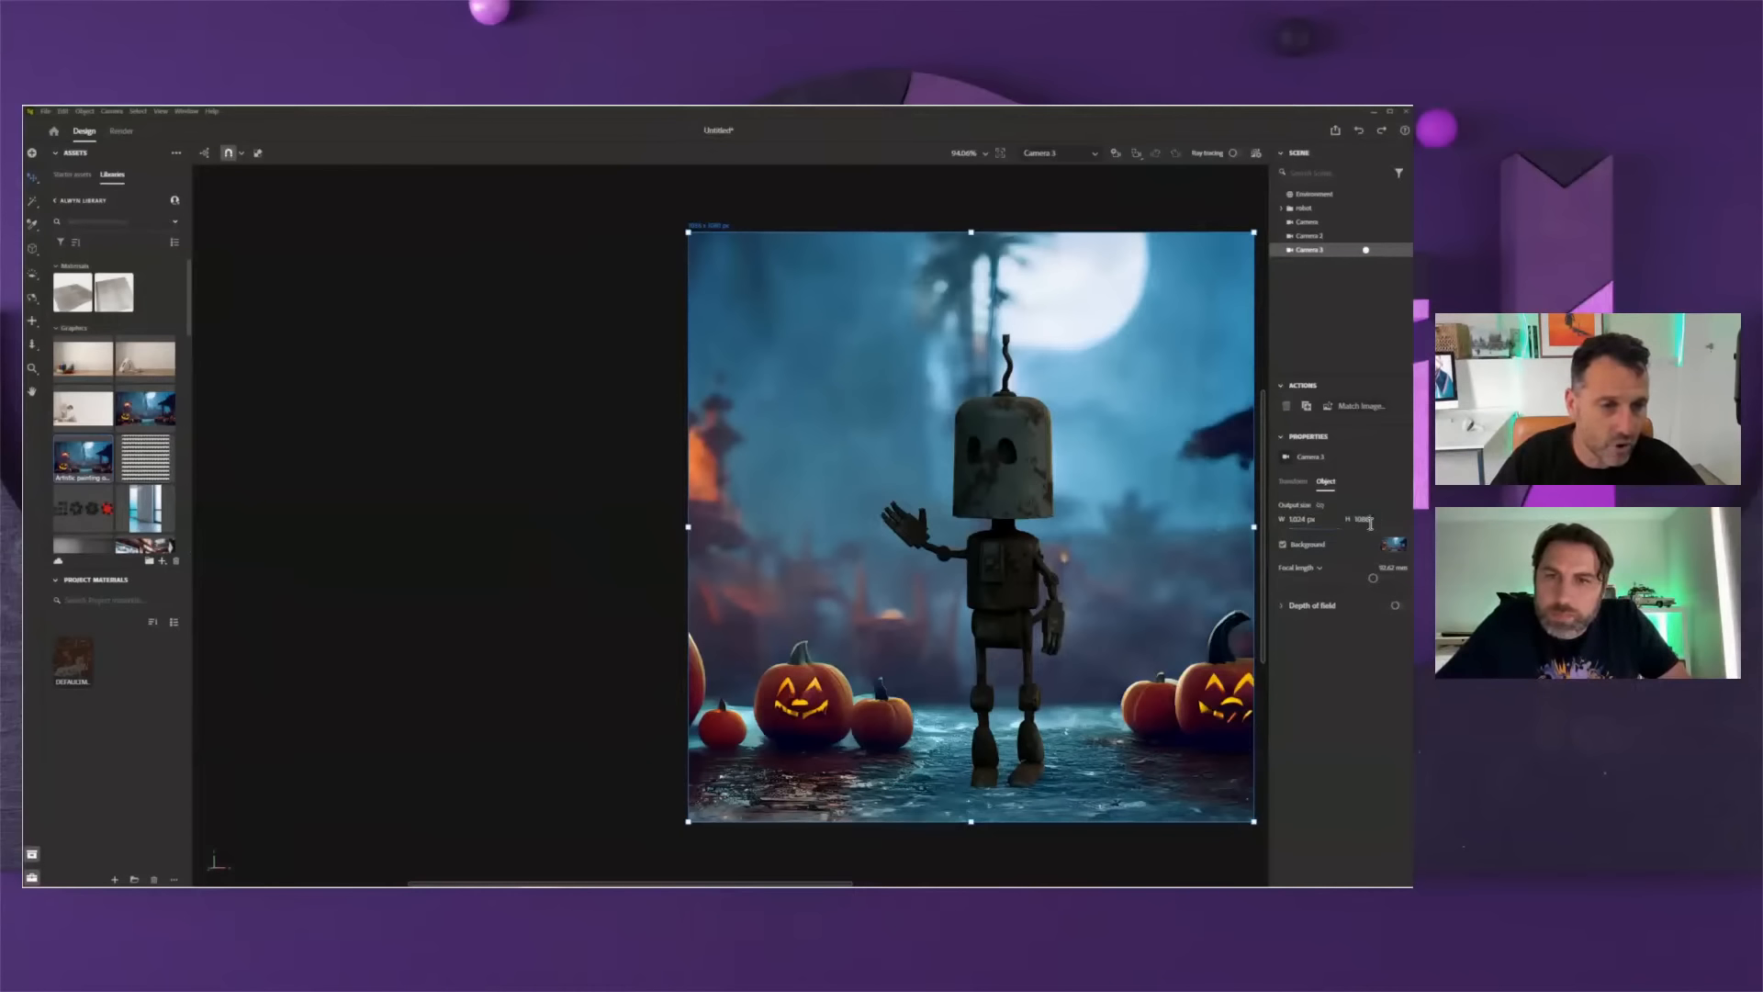
pyautogui.press('Return')
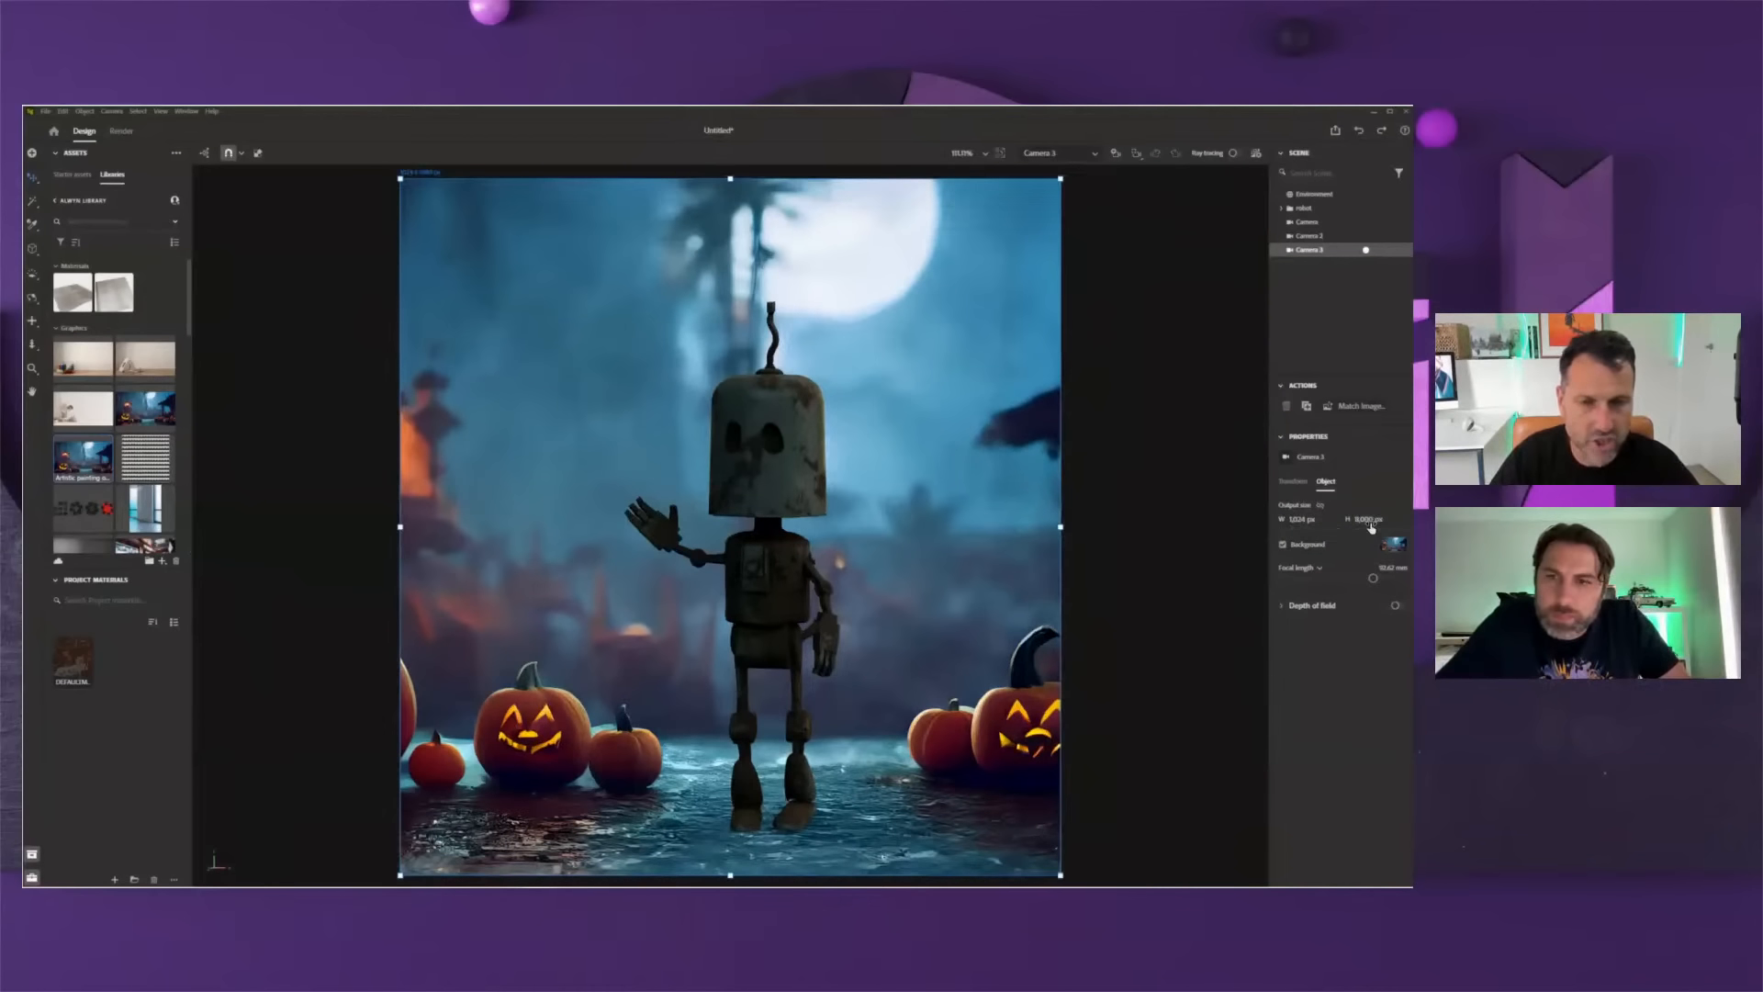
pyautogui.click(1367, 521)
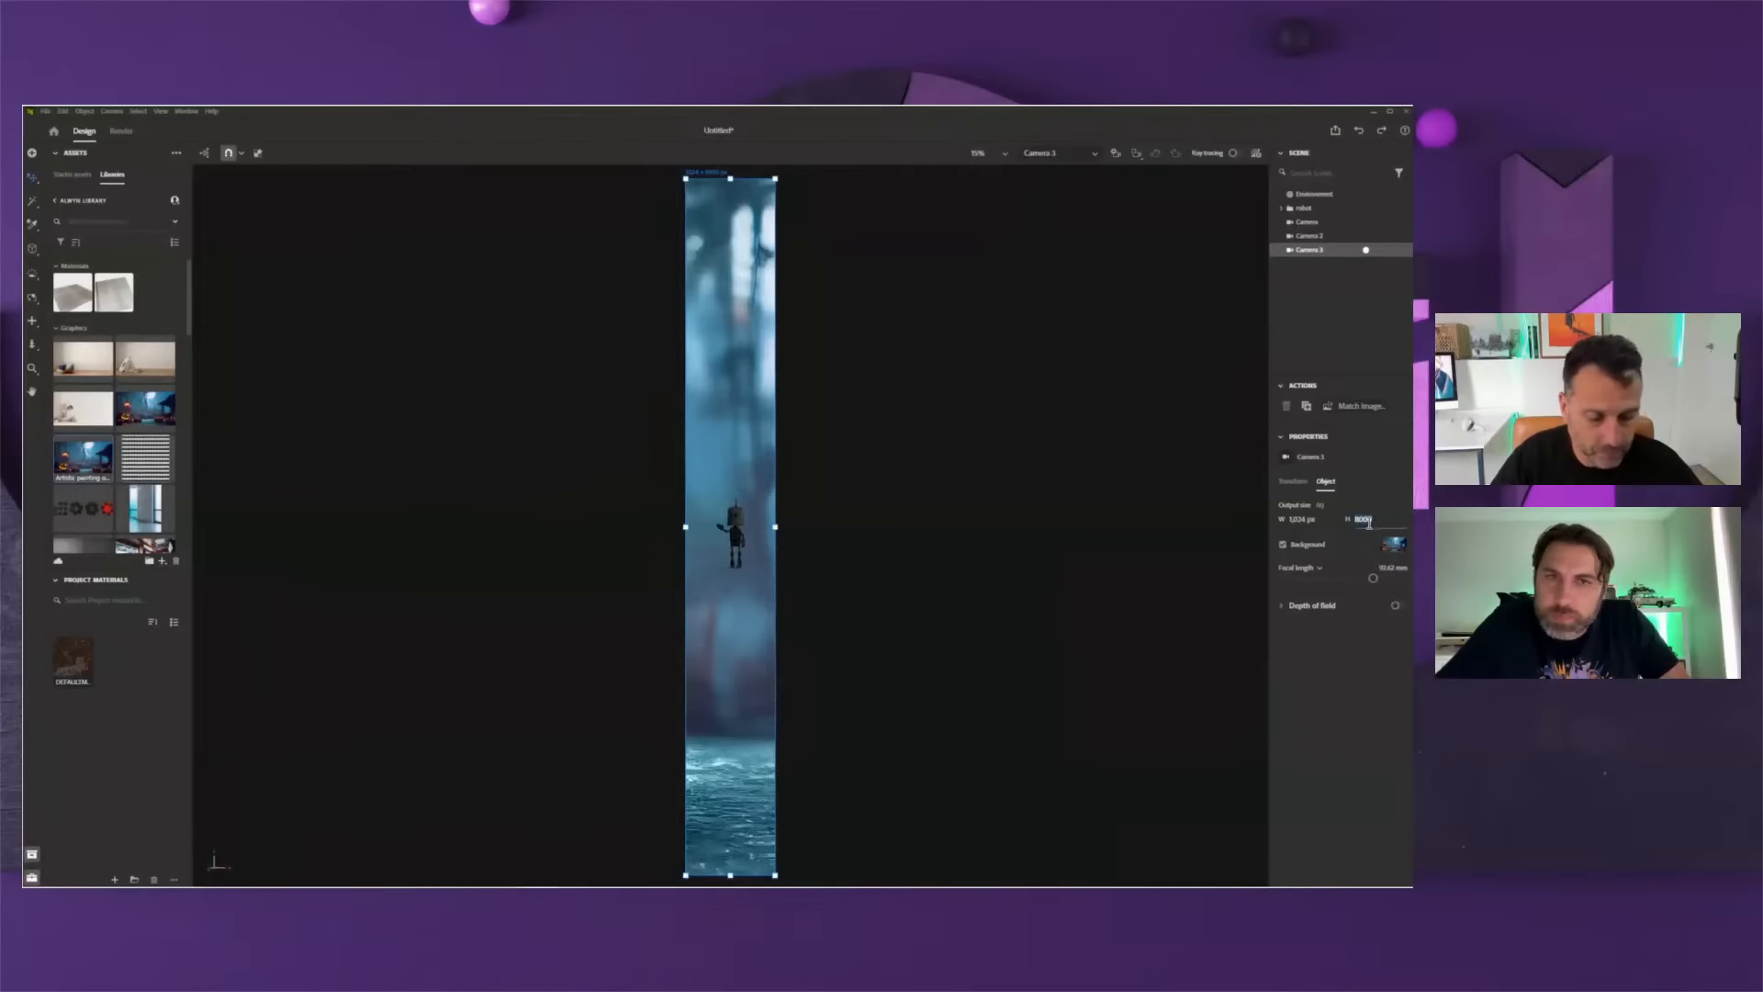
pyautogui.write('1024')
pyautogui.press('Return')
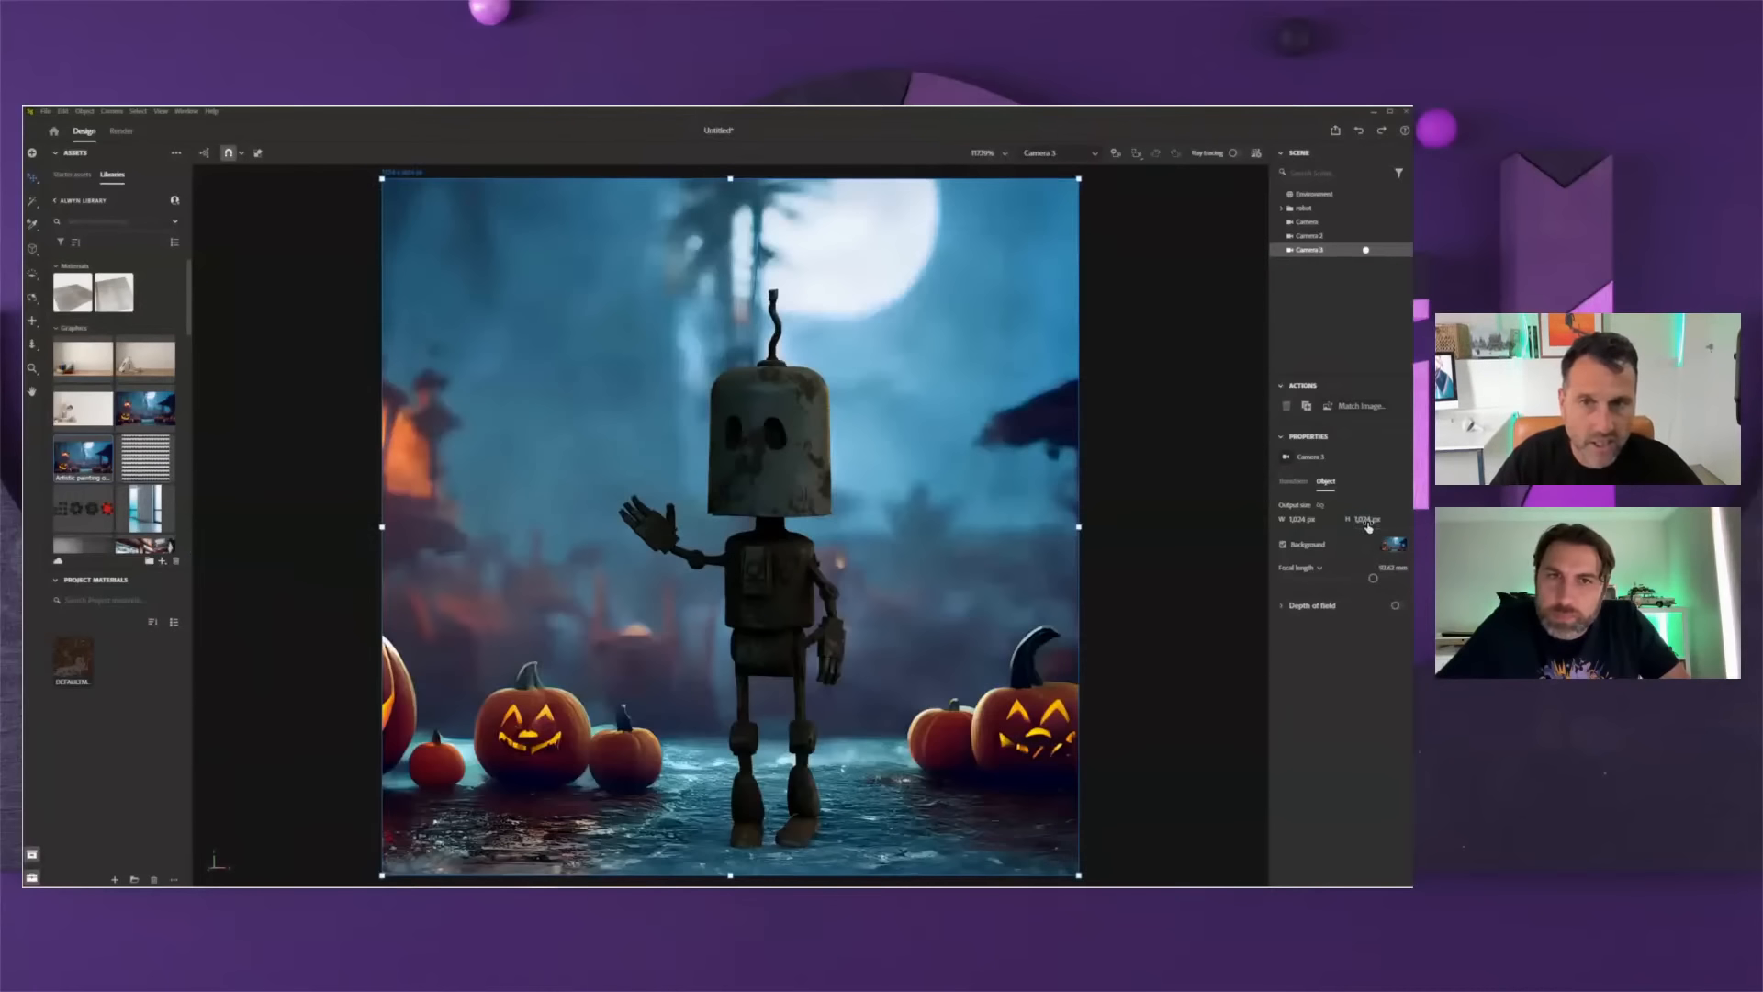
# - Compare the framing by viewing the scene through Camera 2 and then through Camera 3 again
pyautogui.click(1083, 156)
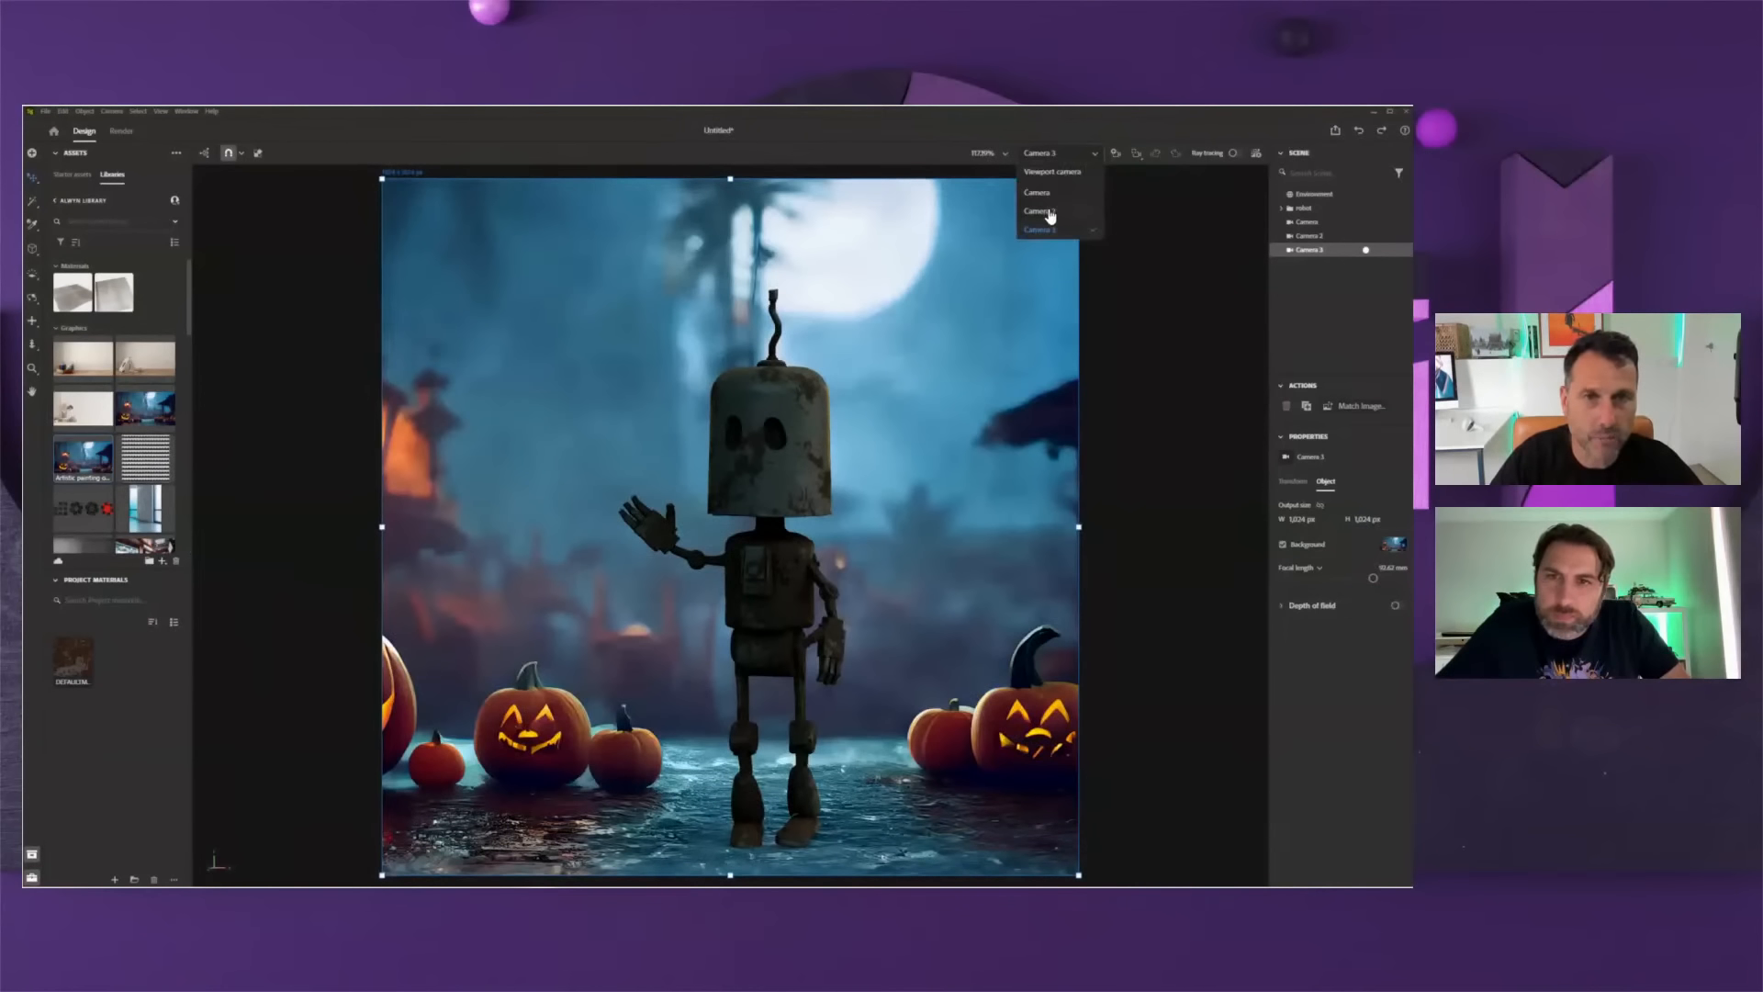
pyautogui.click(1052, 214)
pyautogui.click(1067, 158)
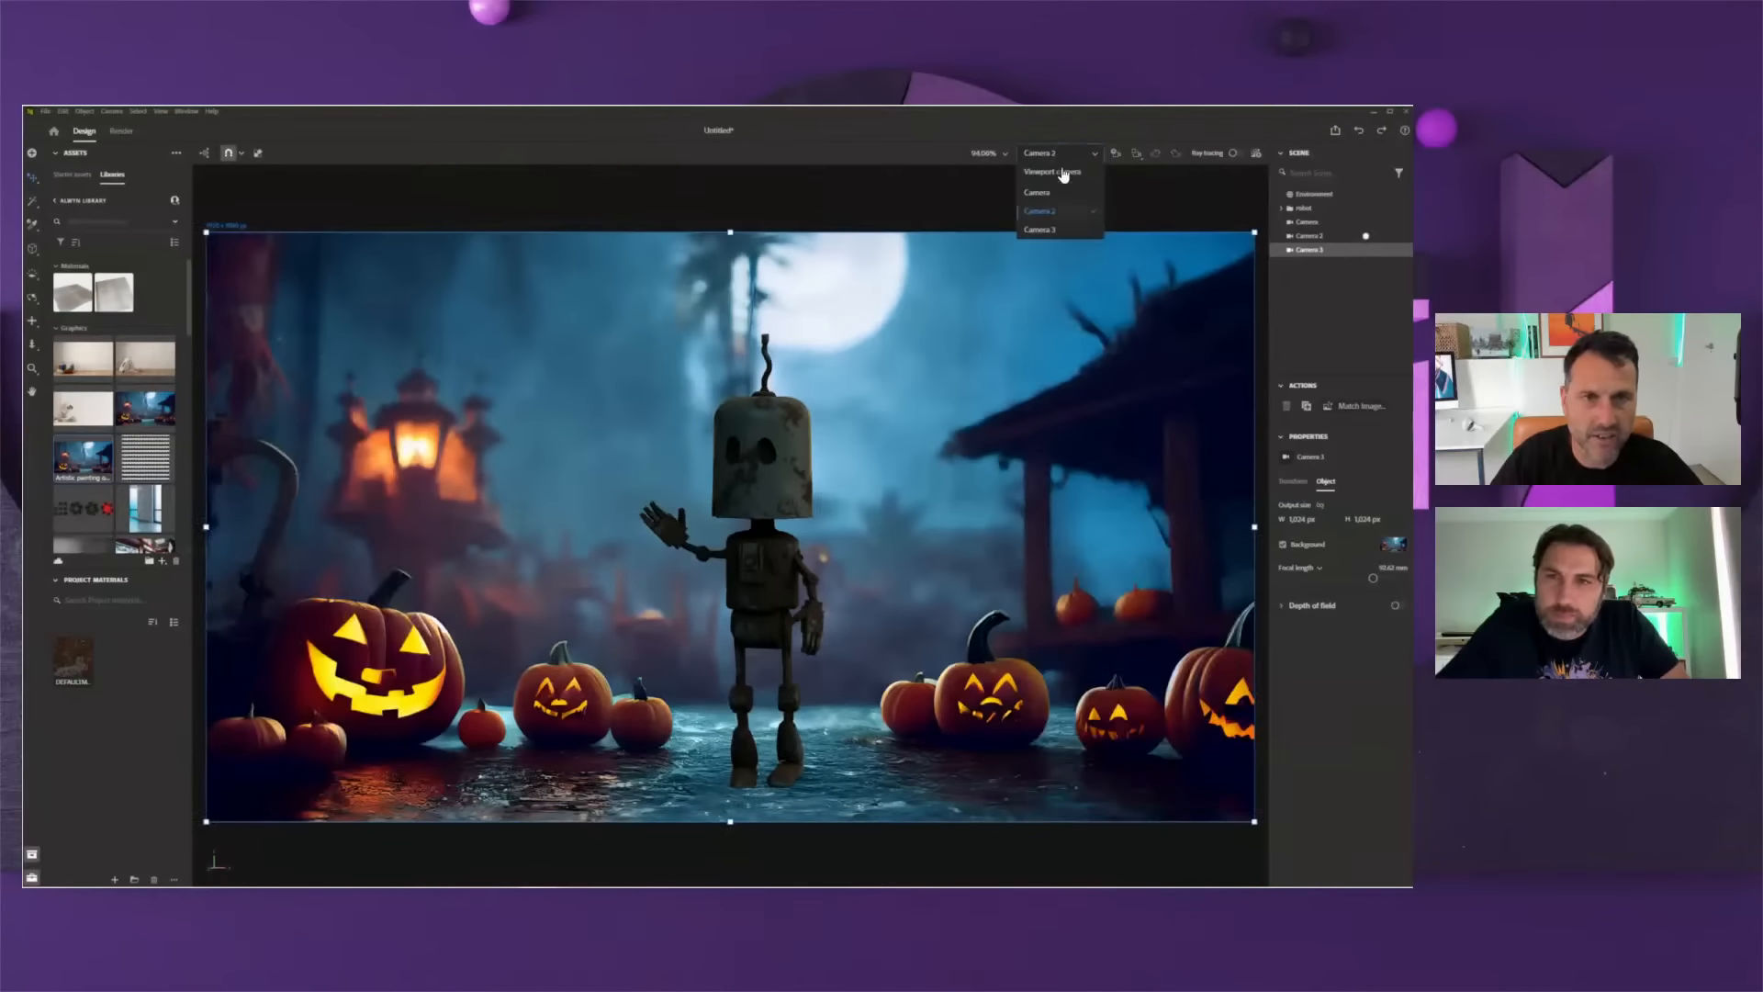
pyautogui.click(1051, 230)
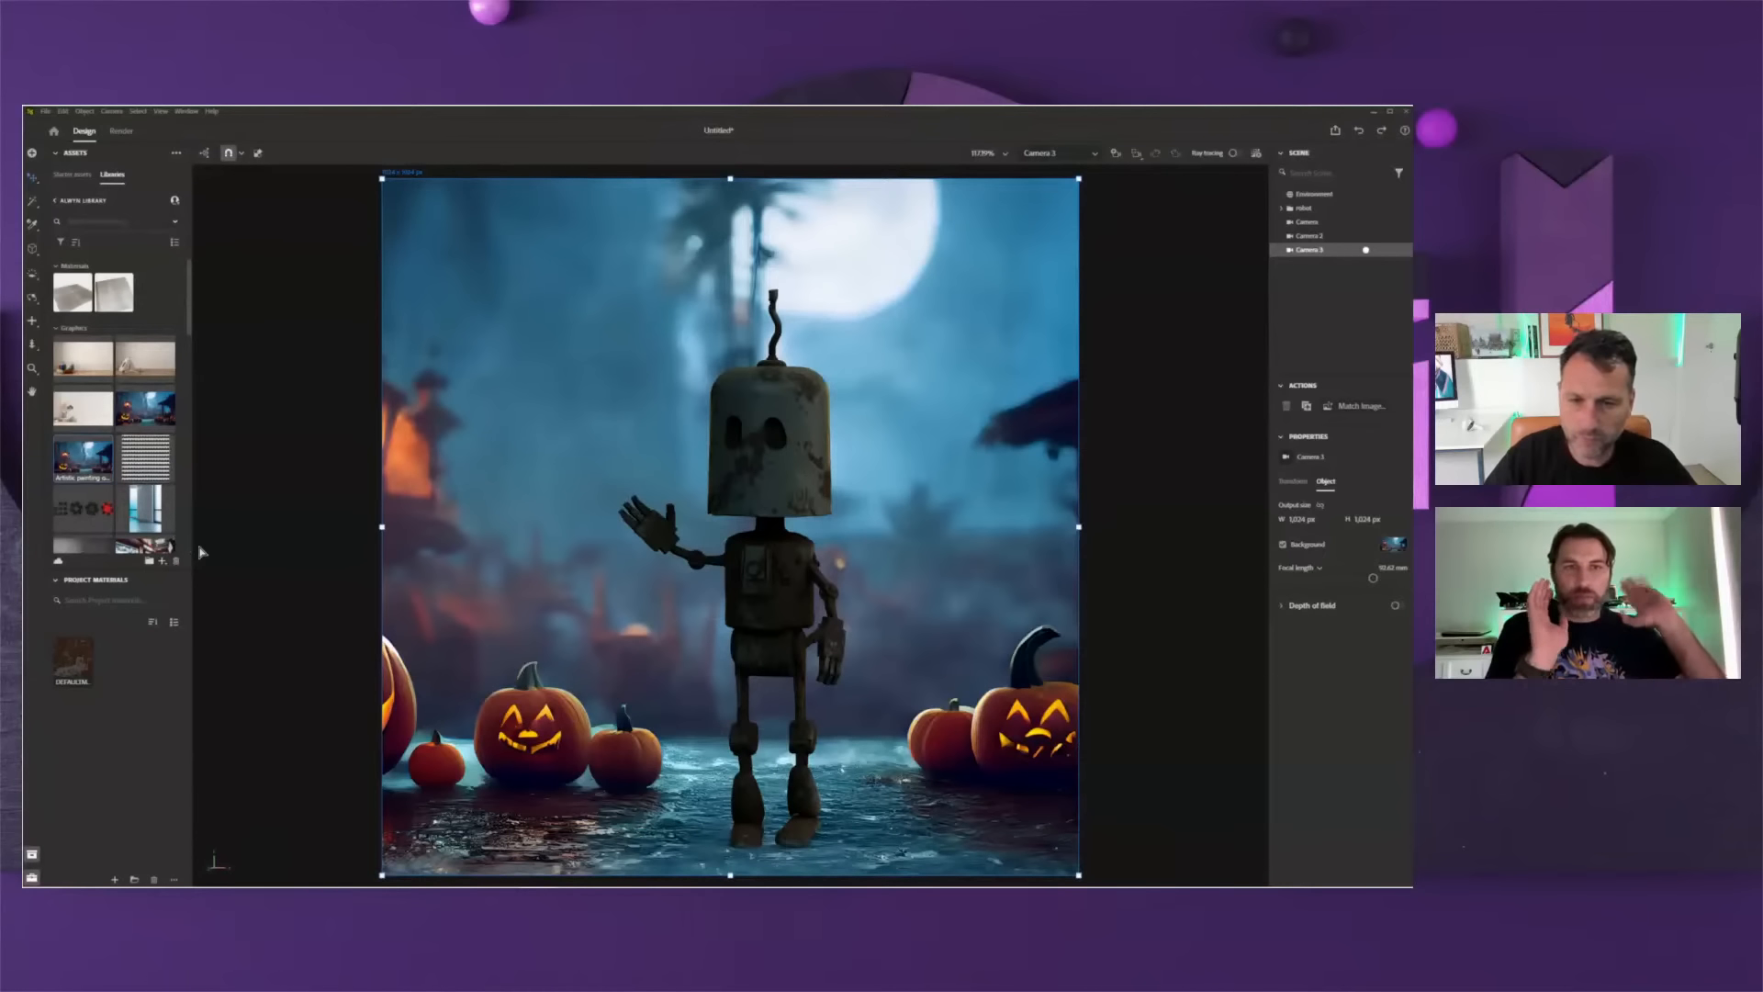
# - Find the environment stages in the starter assets' lights and apply the interior atelier soft daylight stage to the scene
pyautogui.click(64, 204)
pyautogui.click(71, 174)
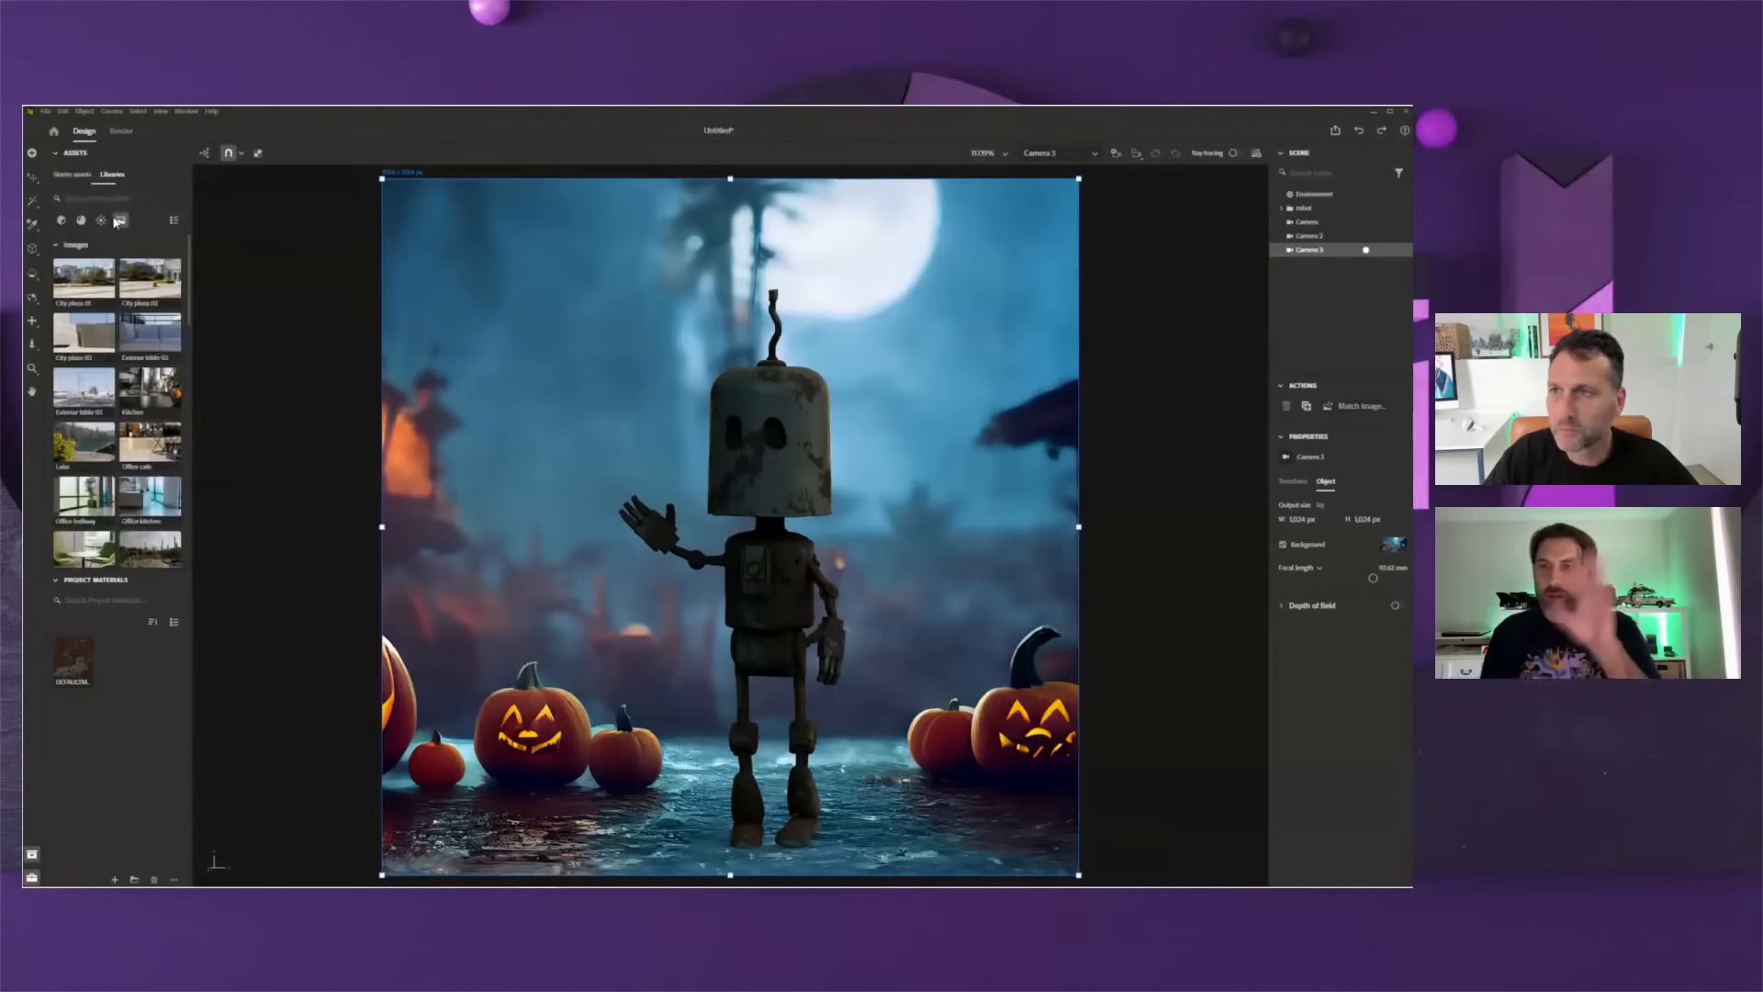
pyautogui.click(80, 220)
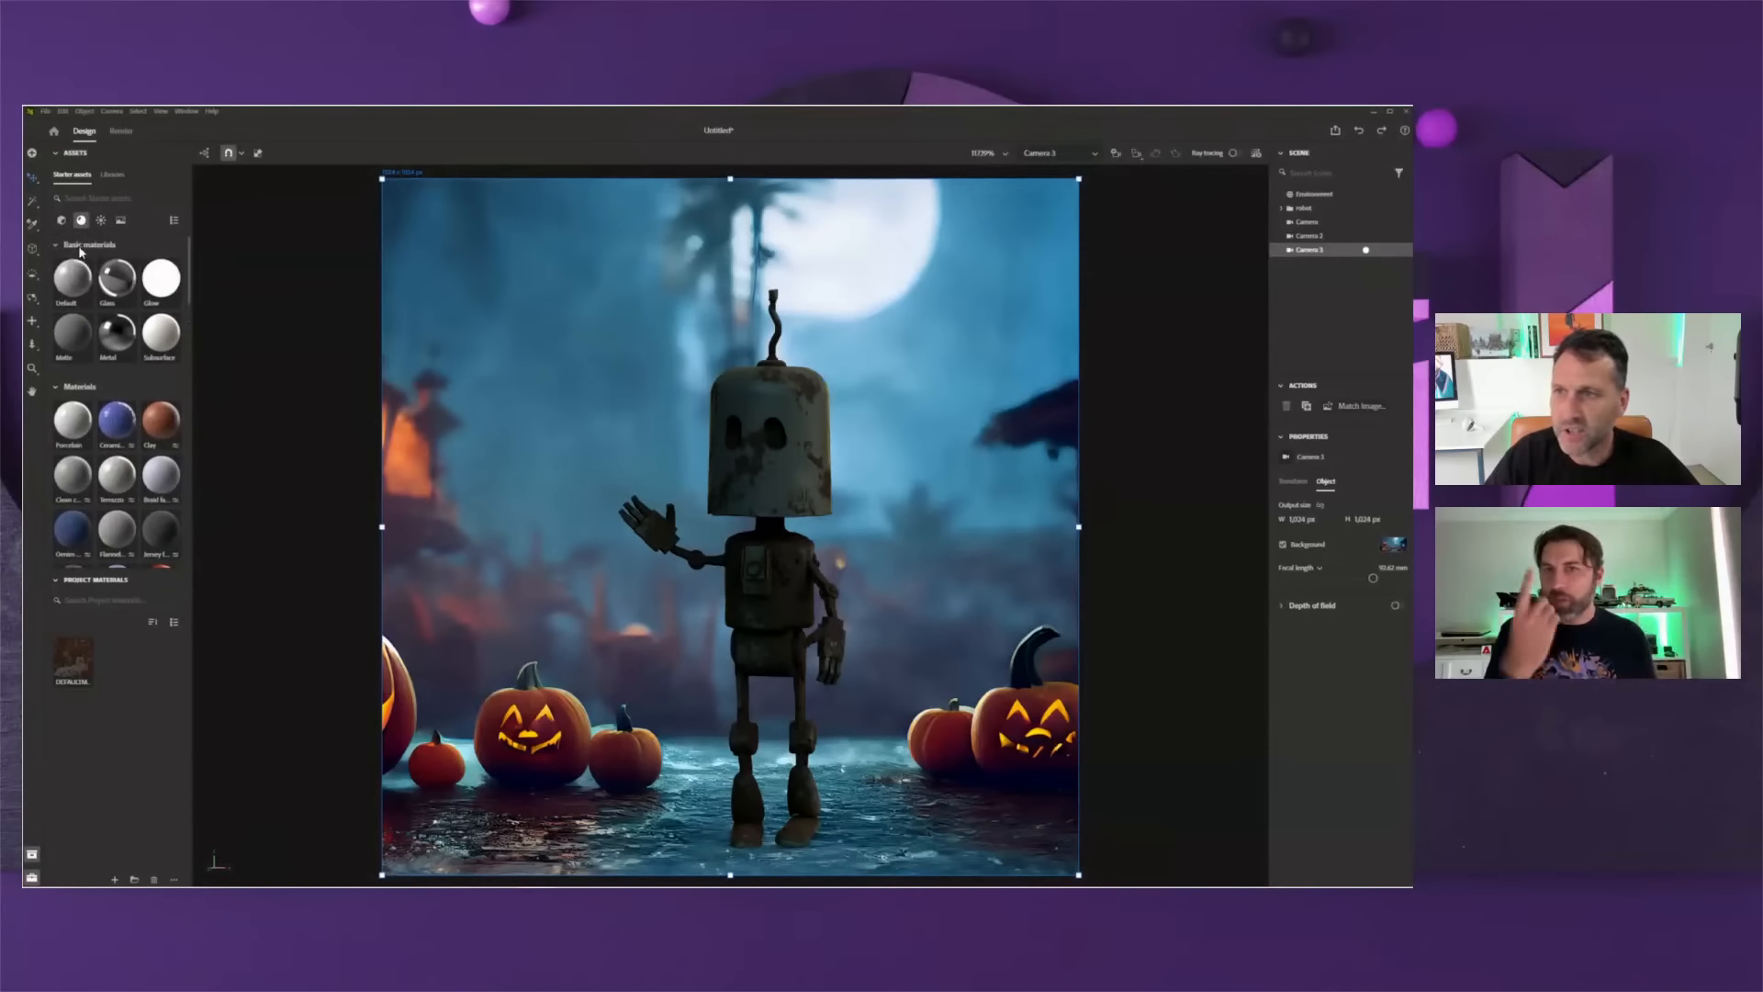
pyautogui.click(102, 221)
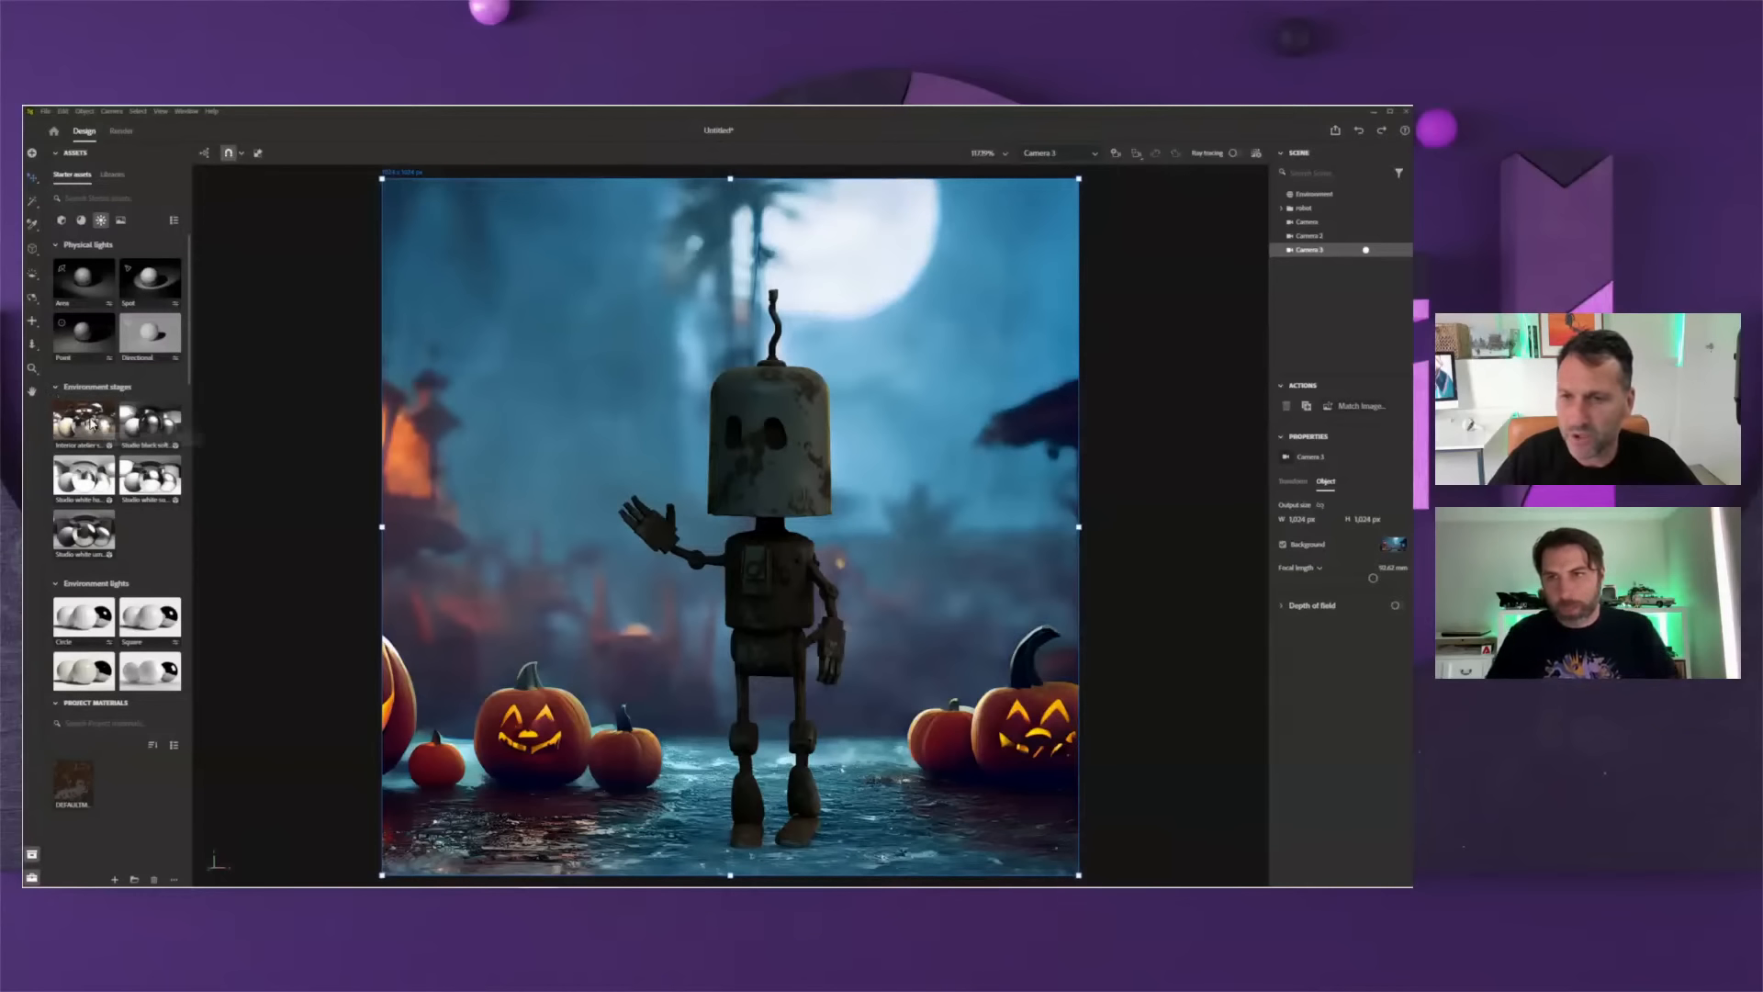
pyautogui.moveTo(90, 422); pyautogui.dragTo(631, 441)
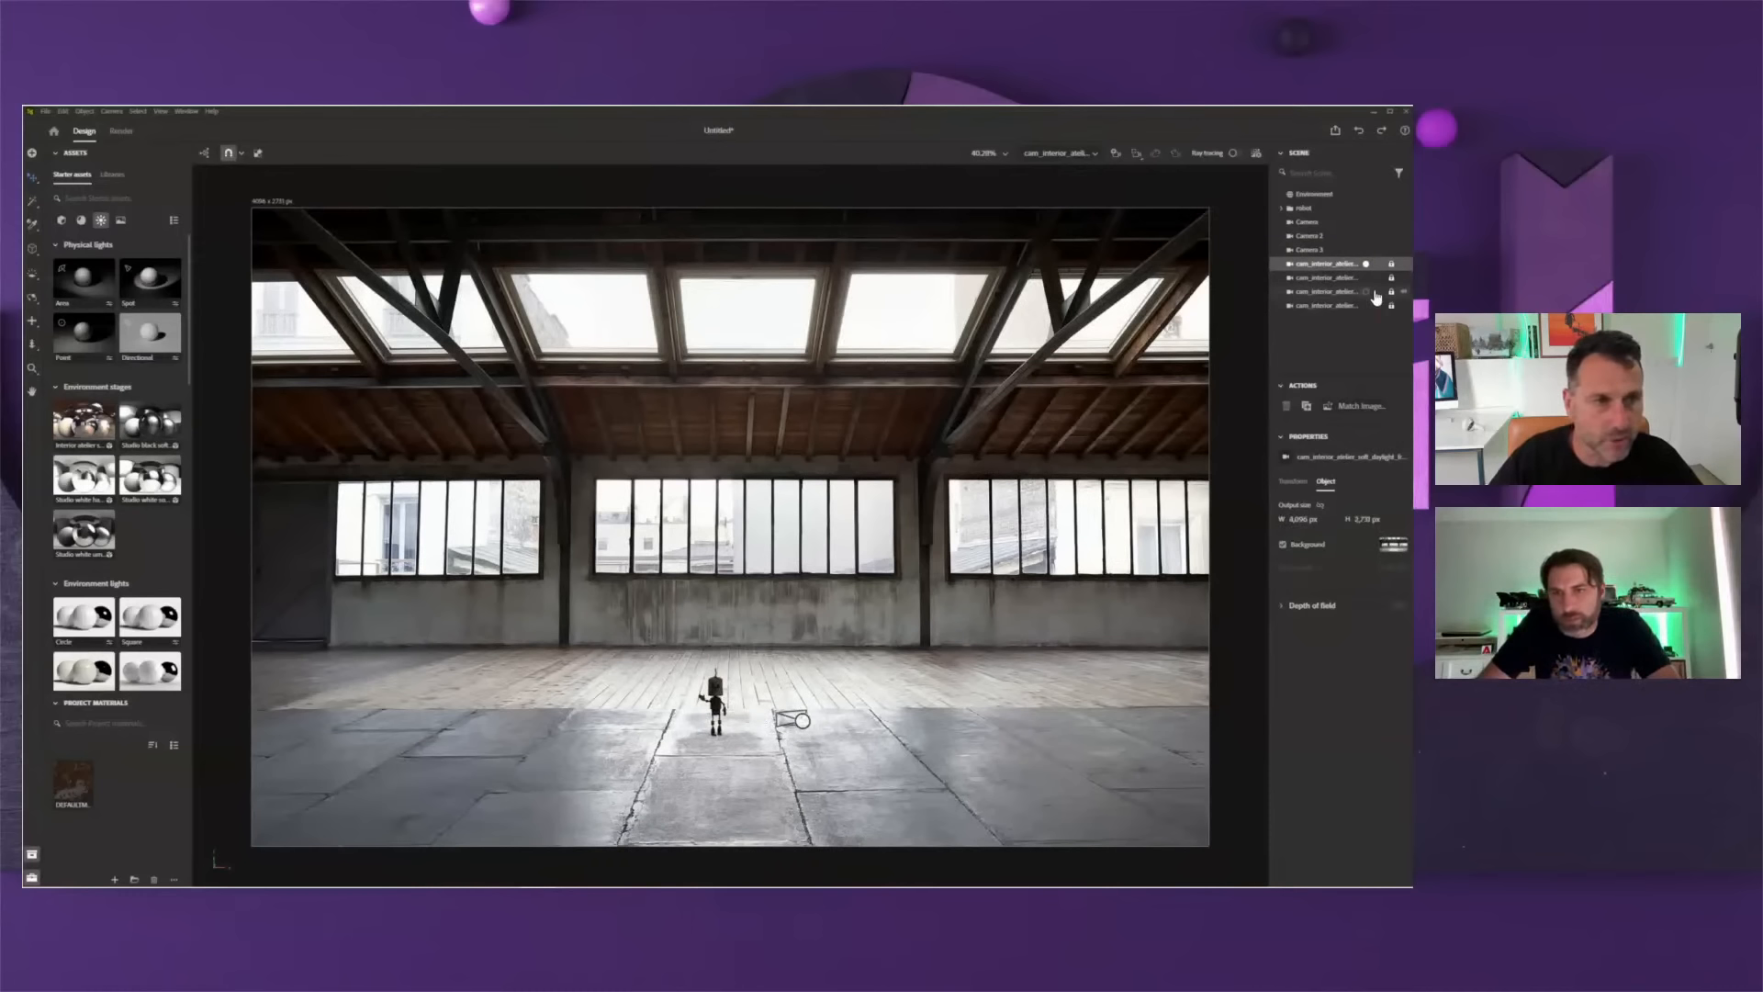
# - Scale the robot group up uniformly until it stands roughly half the height of the atelier view
pyautogui.click(1304, 209)
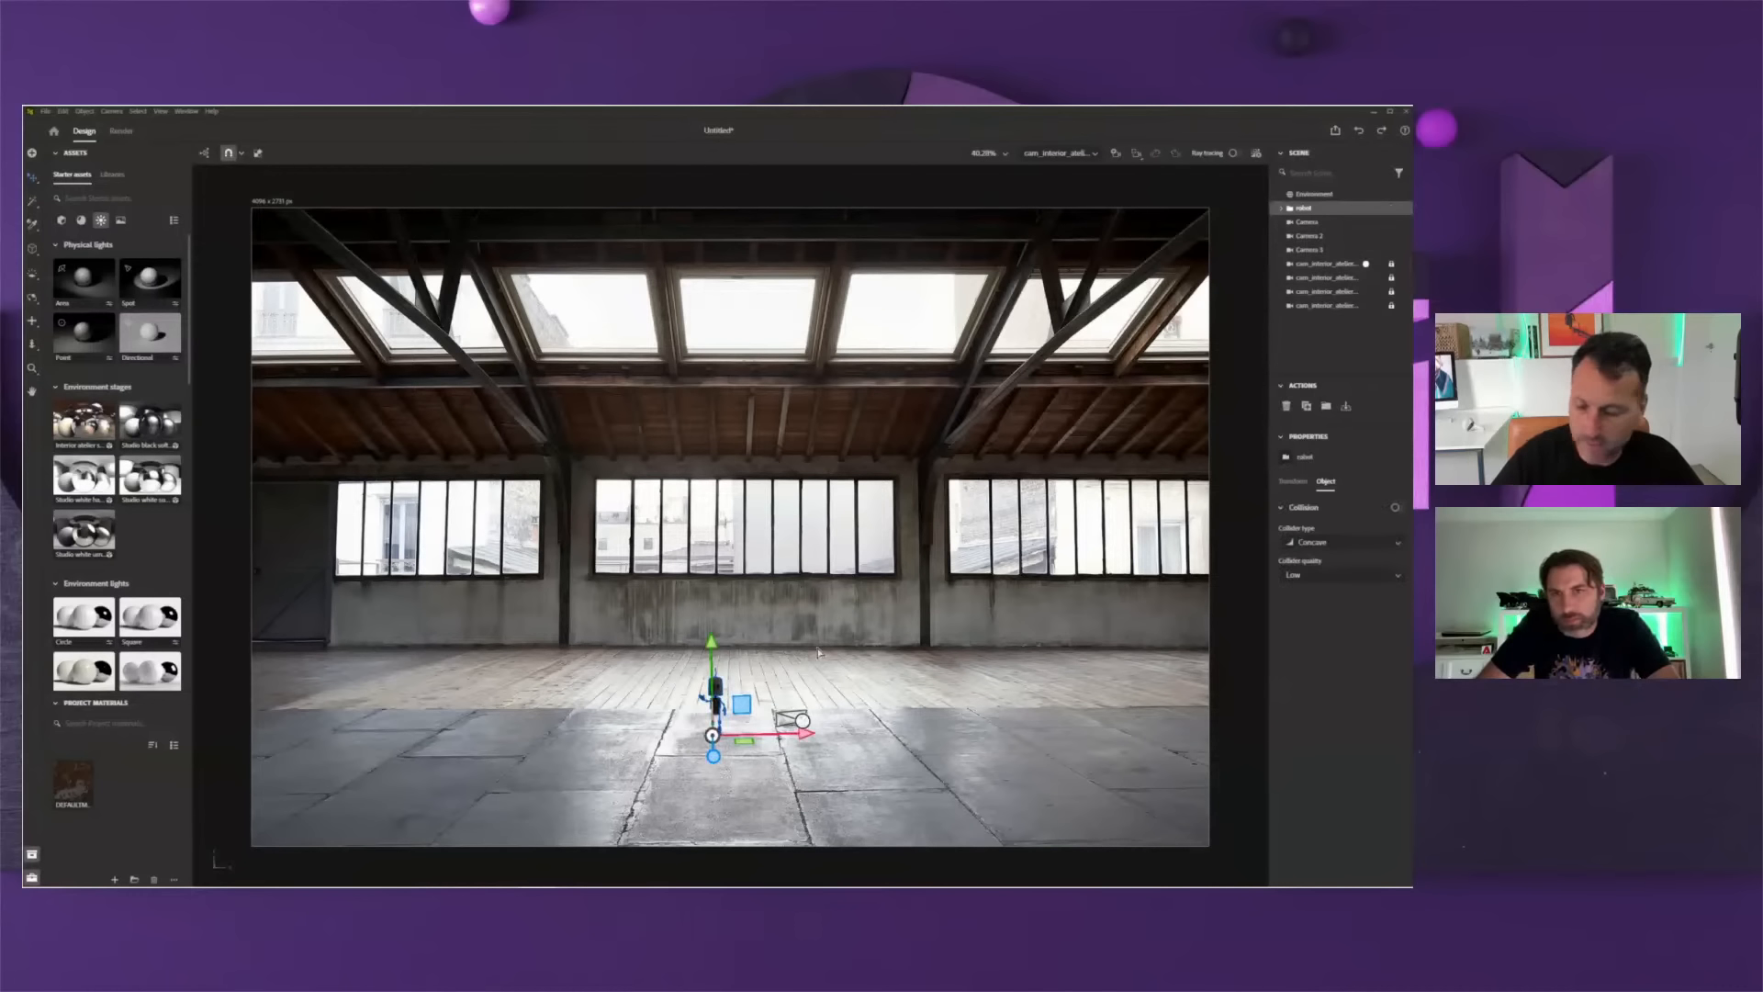
pyautogui.press('s')
pyautogui.moveTo(741, 707); pyautogui.dragTo(893, 613)
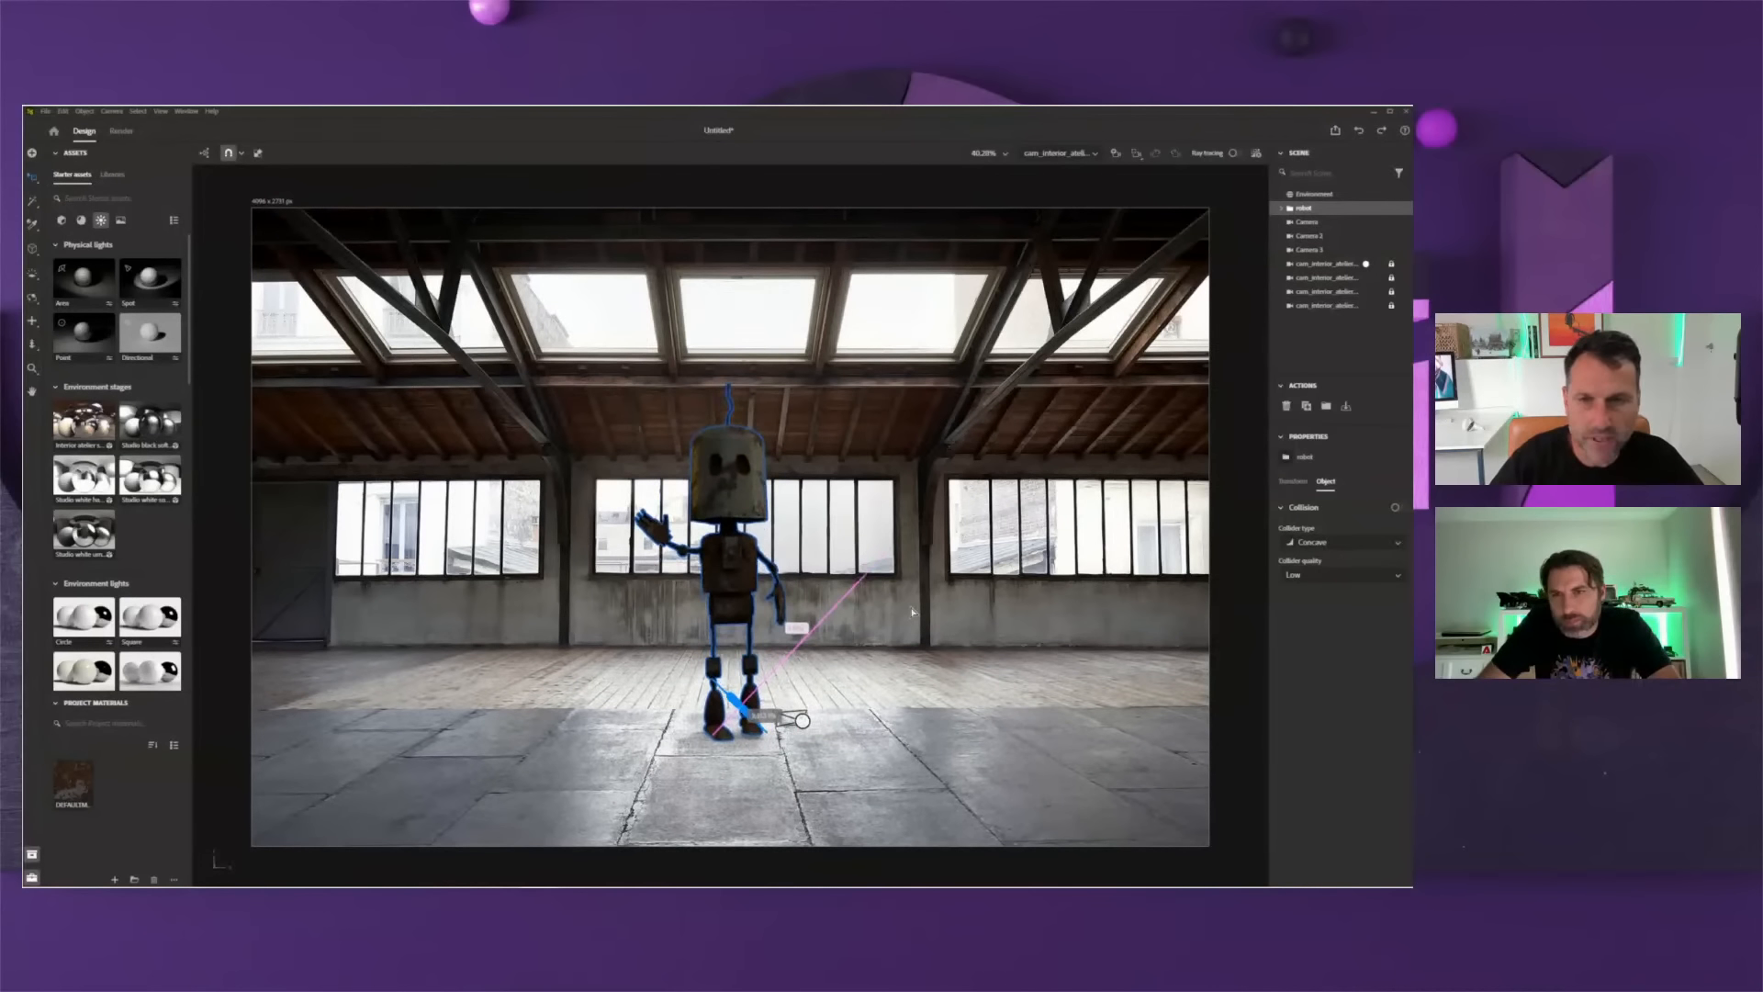
# - View the robot through each of the four interior atelier cameras, ending on the first one
pyautogui.click(1366, 278)
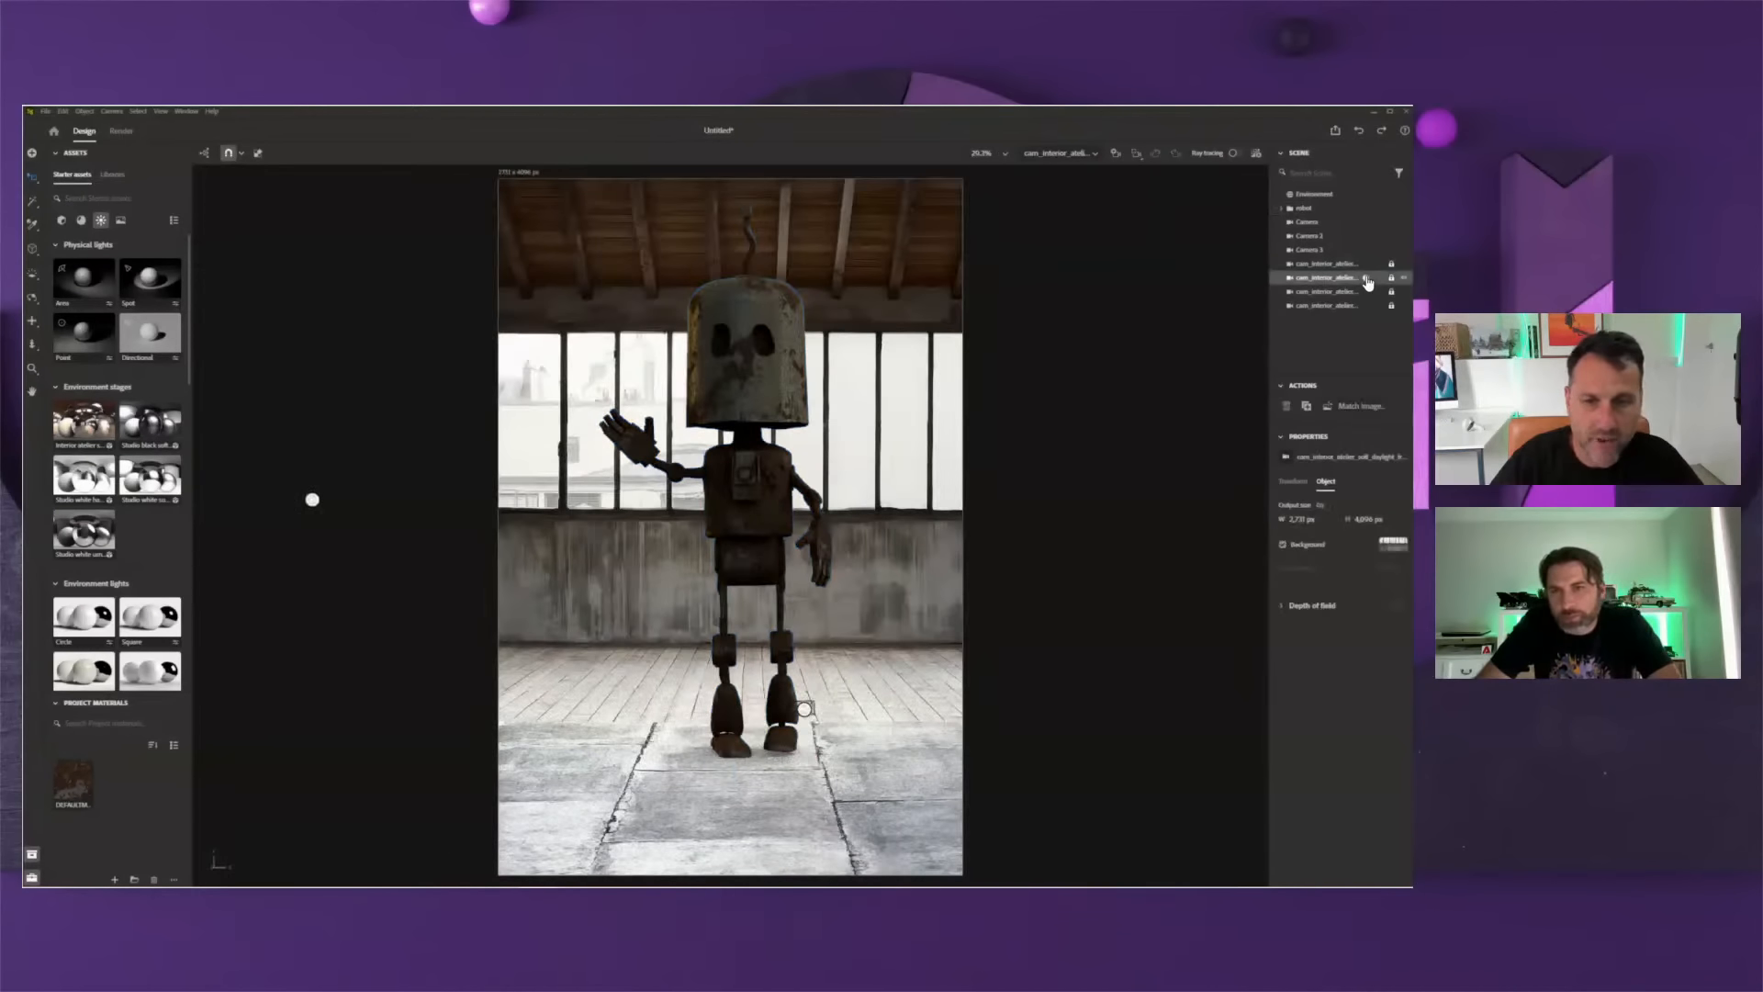
pyautogui.click(1367, 292)
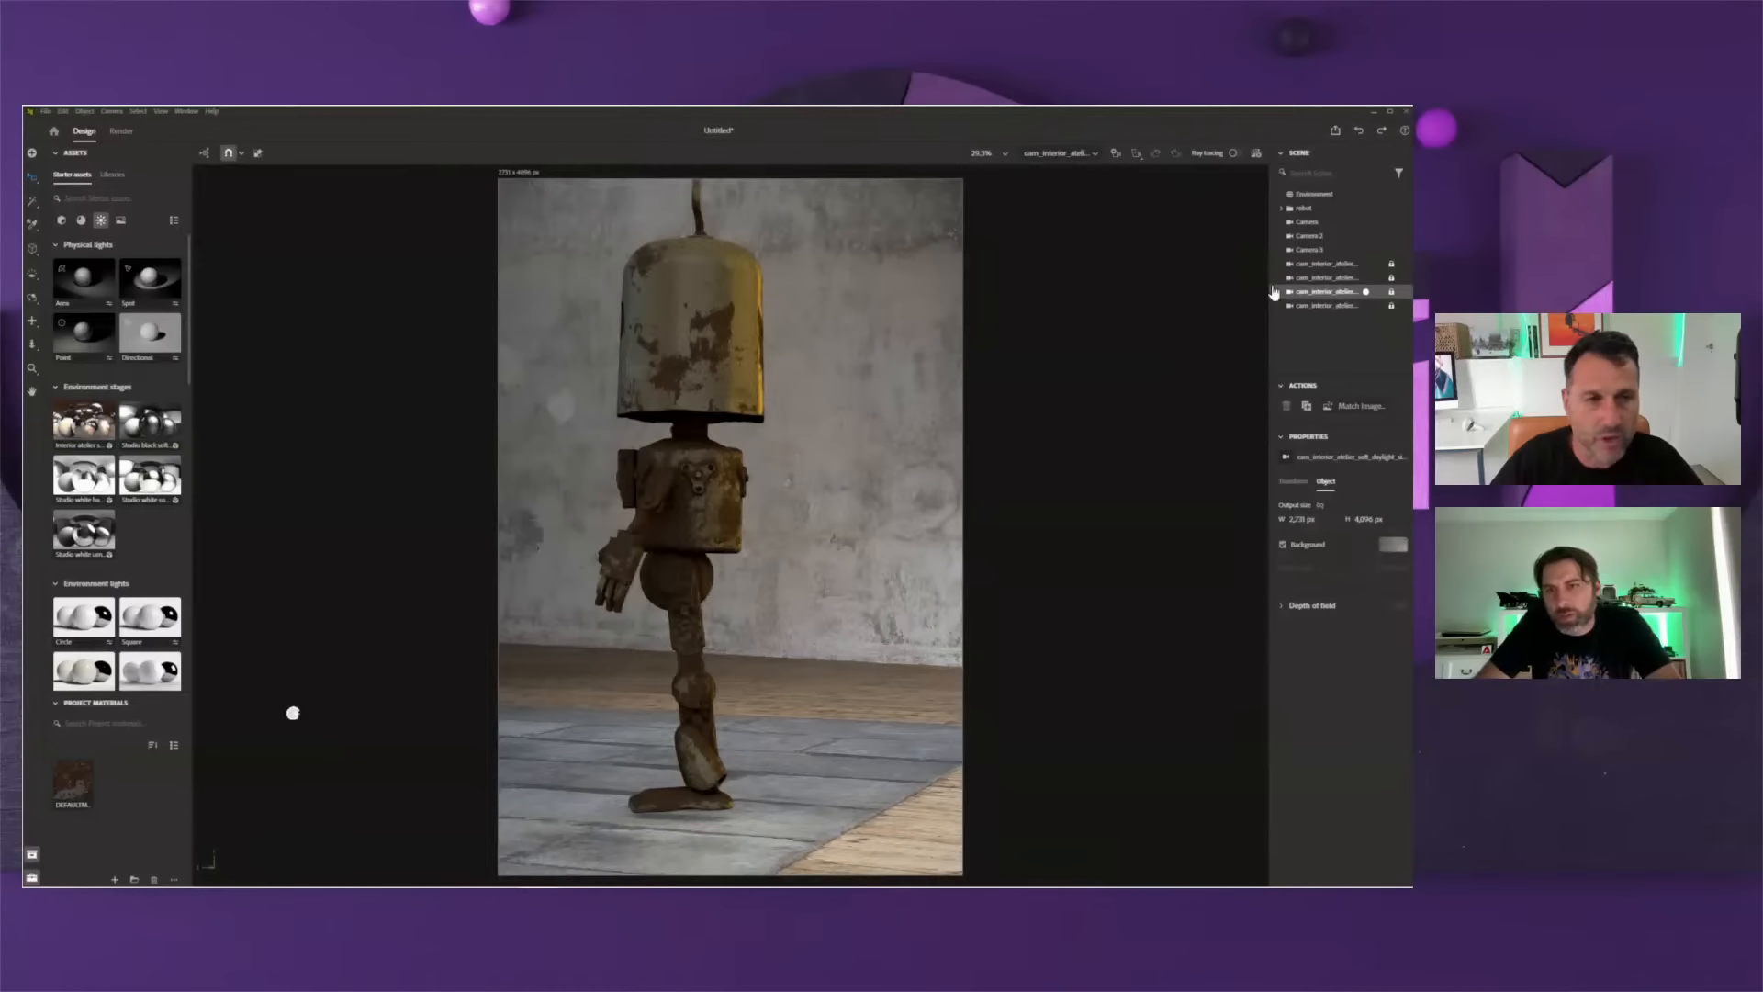
pyautogui.click(1366, 306)
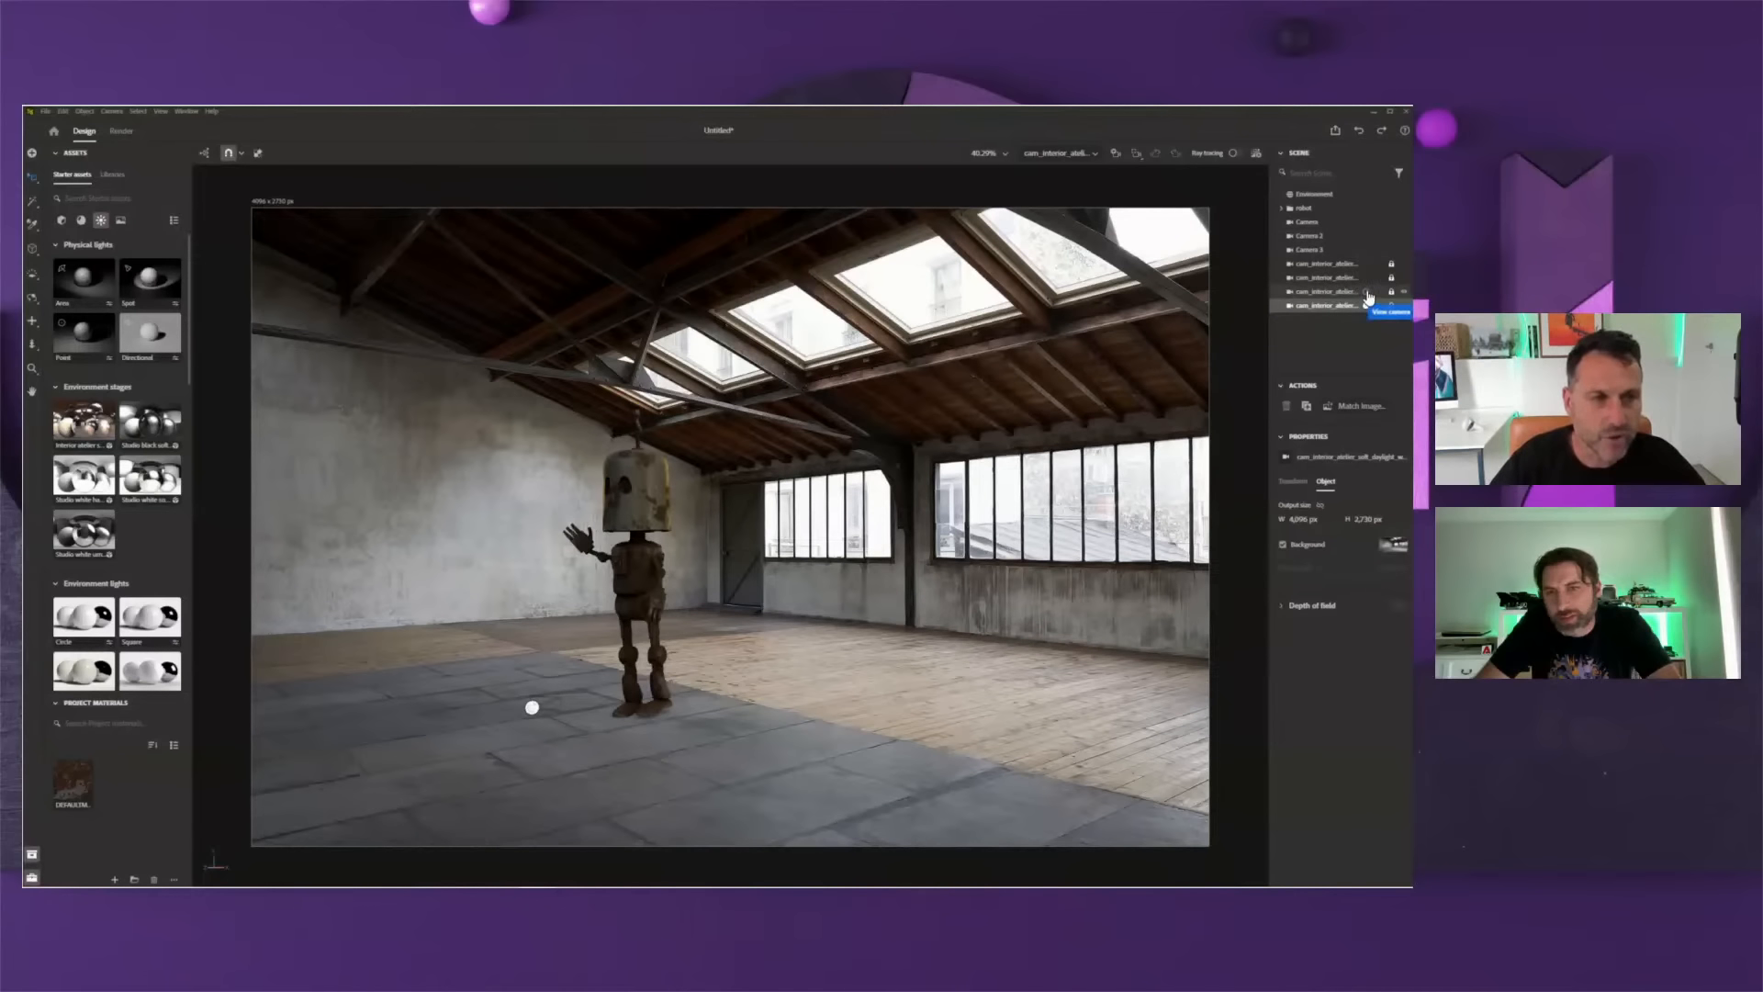
pyautogui.click(1368, 298)
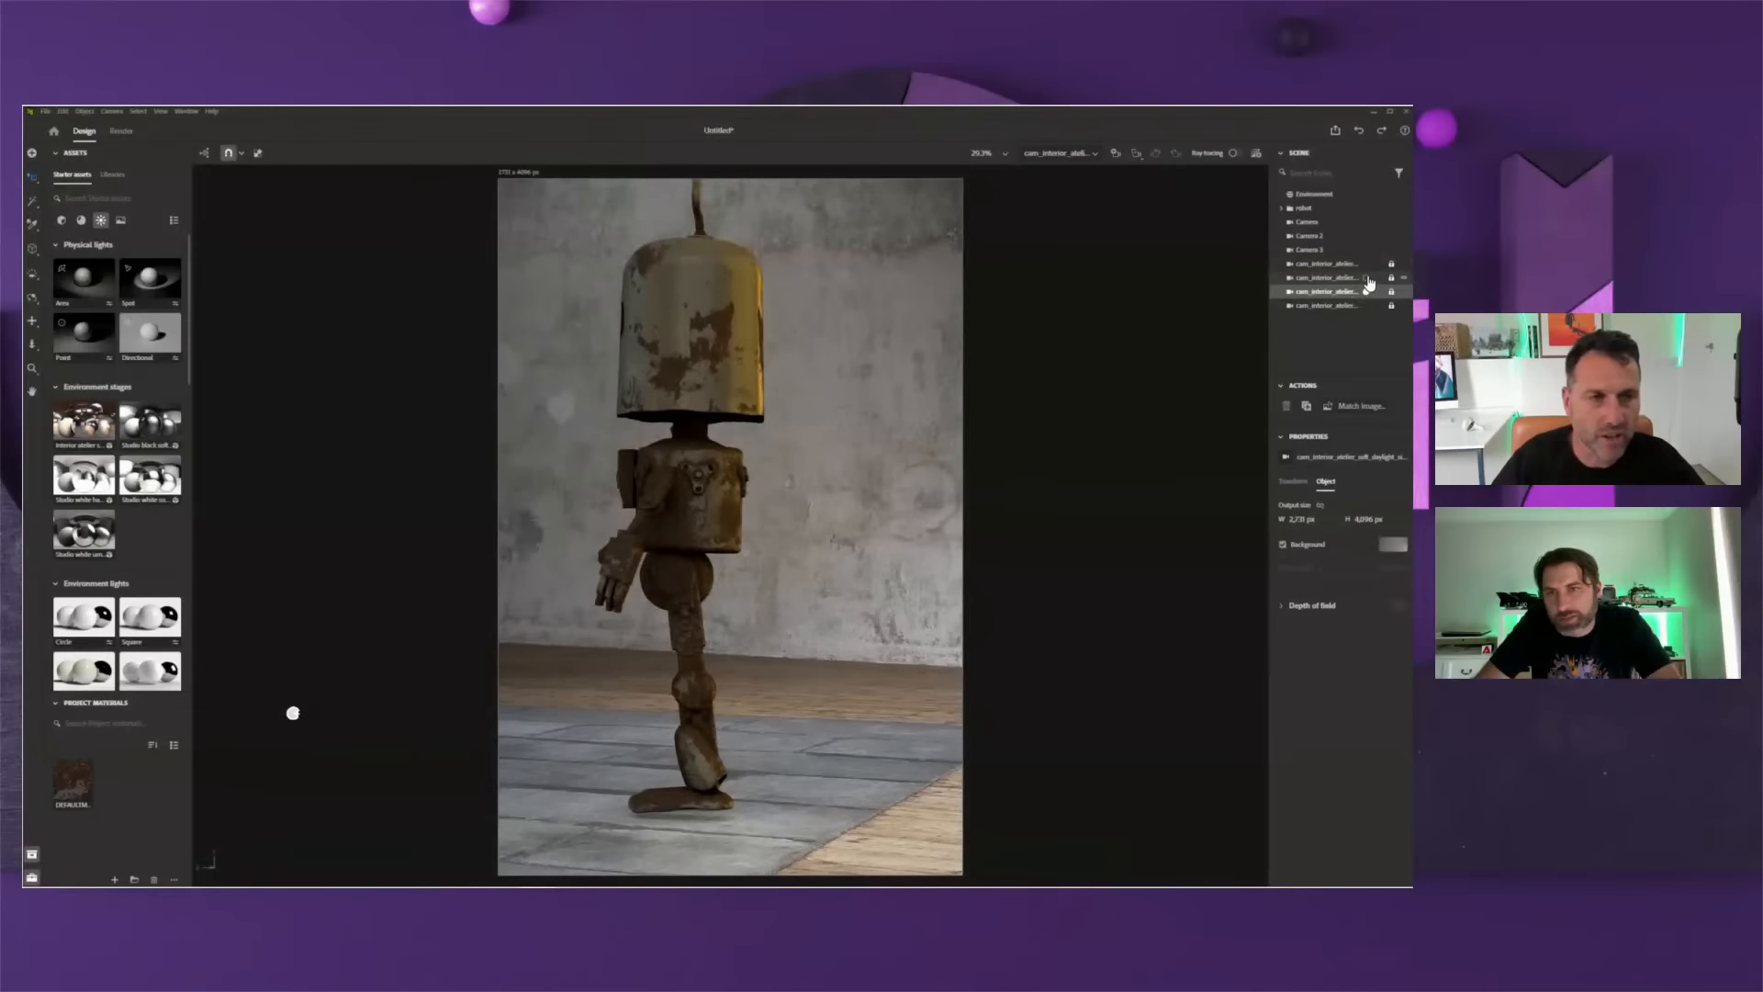
pyautogui.click(1366, 278)
pyautogui.click(1366, 265)
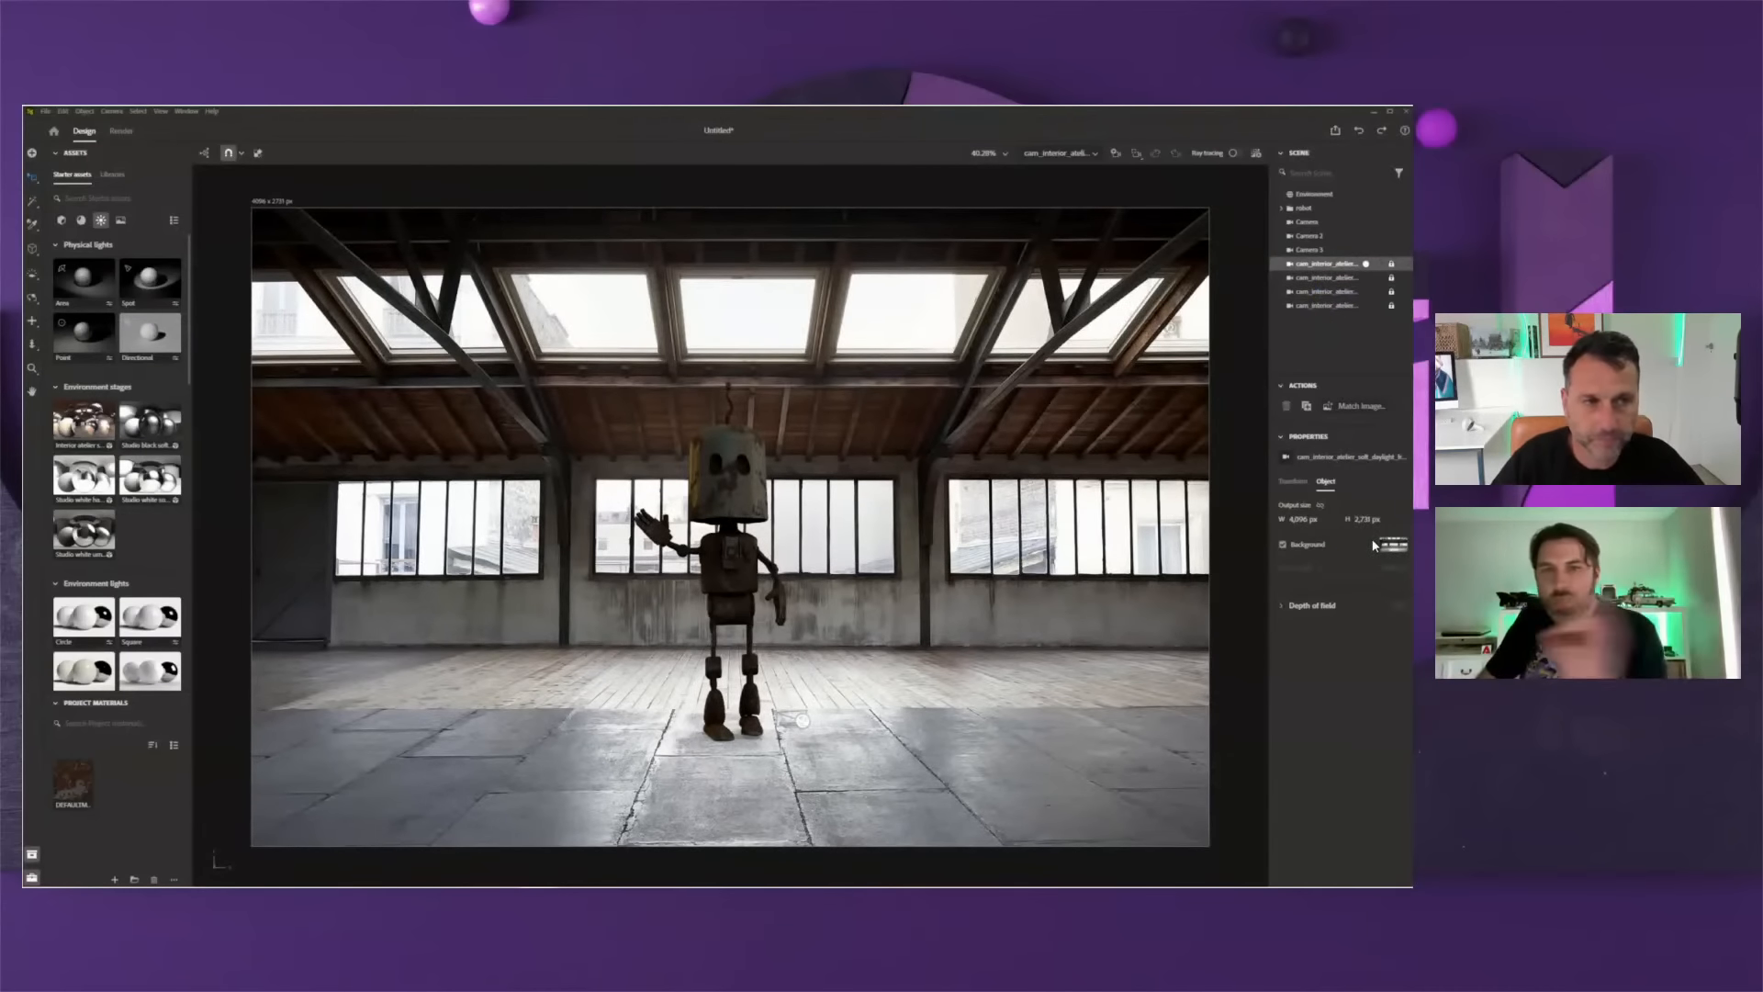
# - Unlock the first interior atelier camera and move it slightly farther from the robot
pyautogui.click(1392, 268)
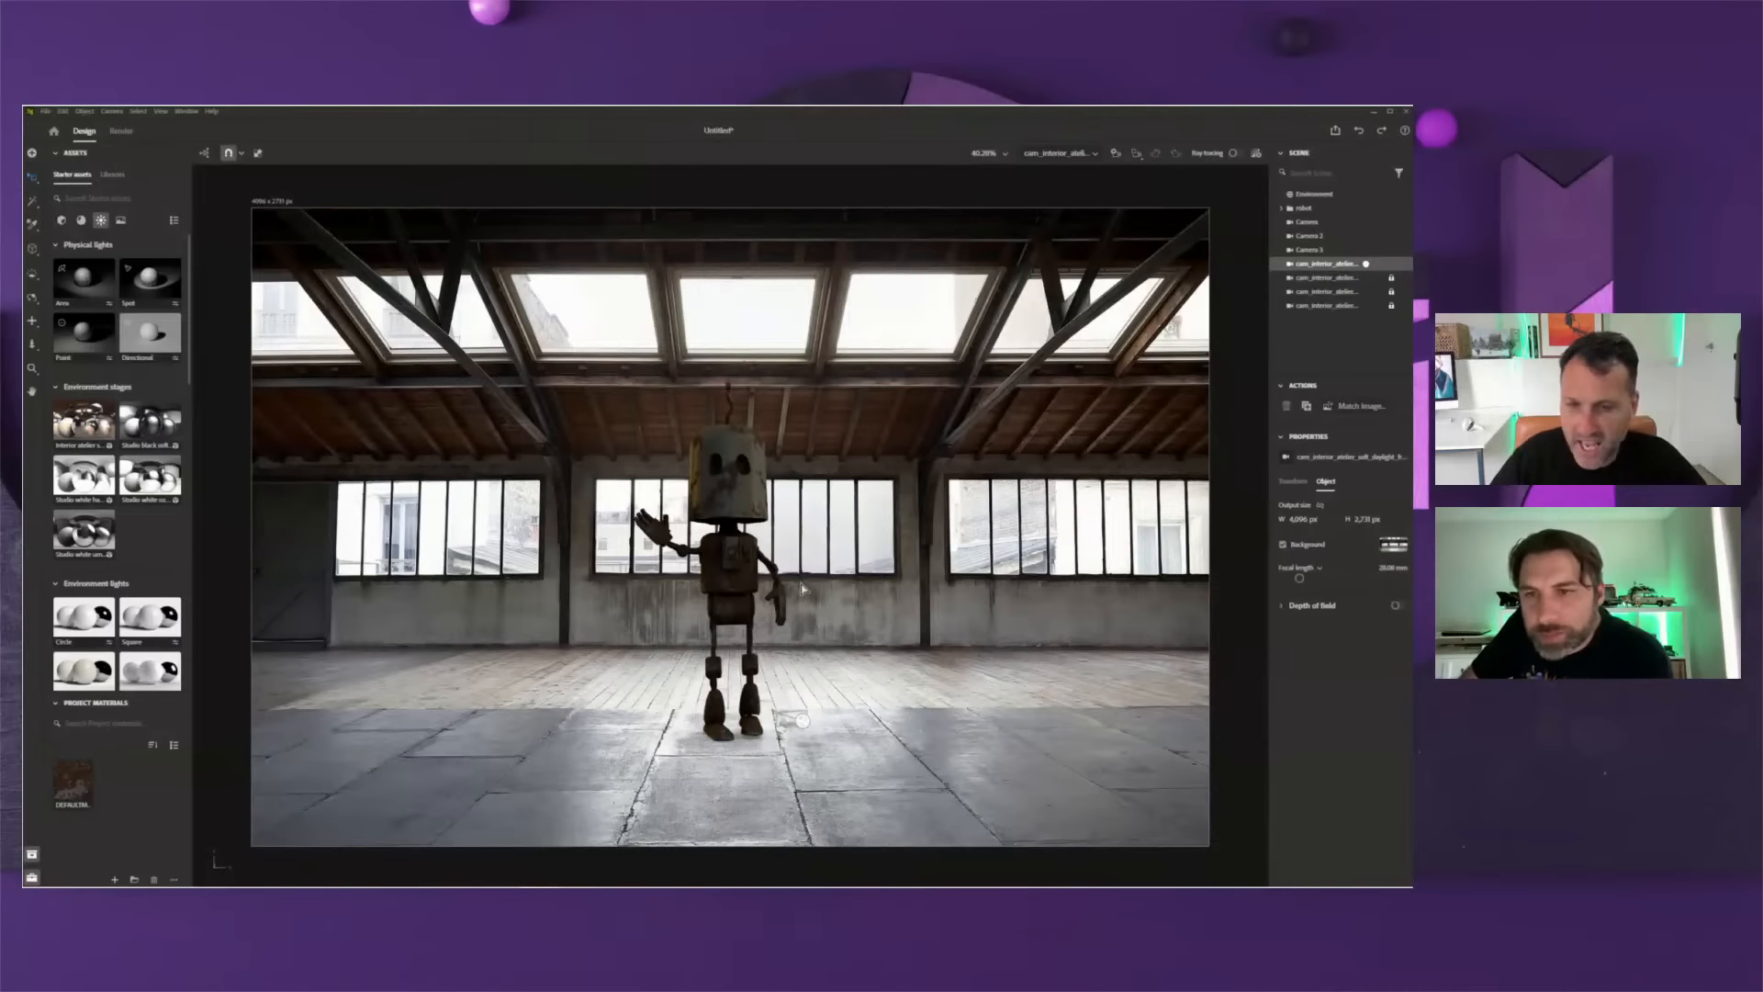
pyautogui.scroll(5, 821, 578)
pyautogui.scroll(-8, 821, 578)
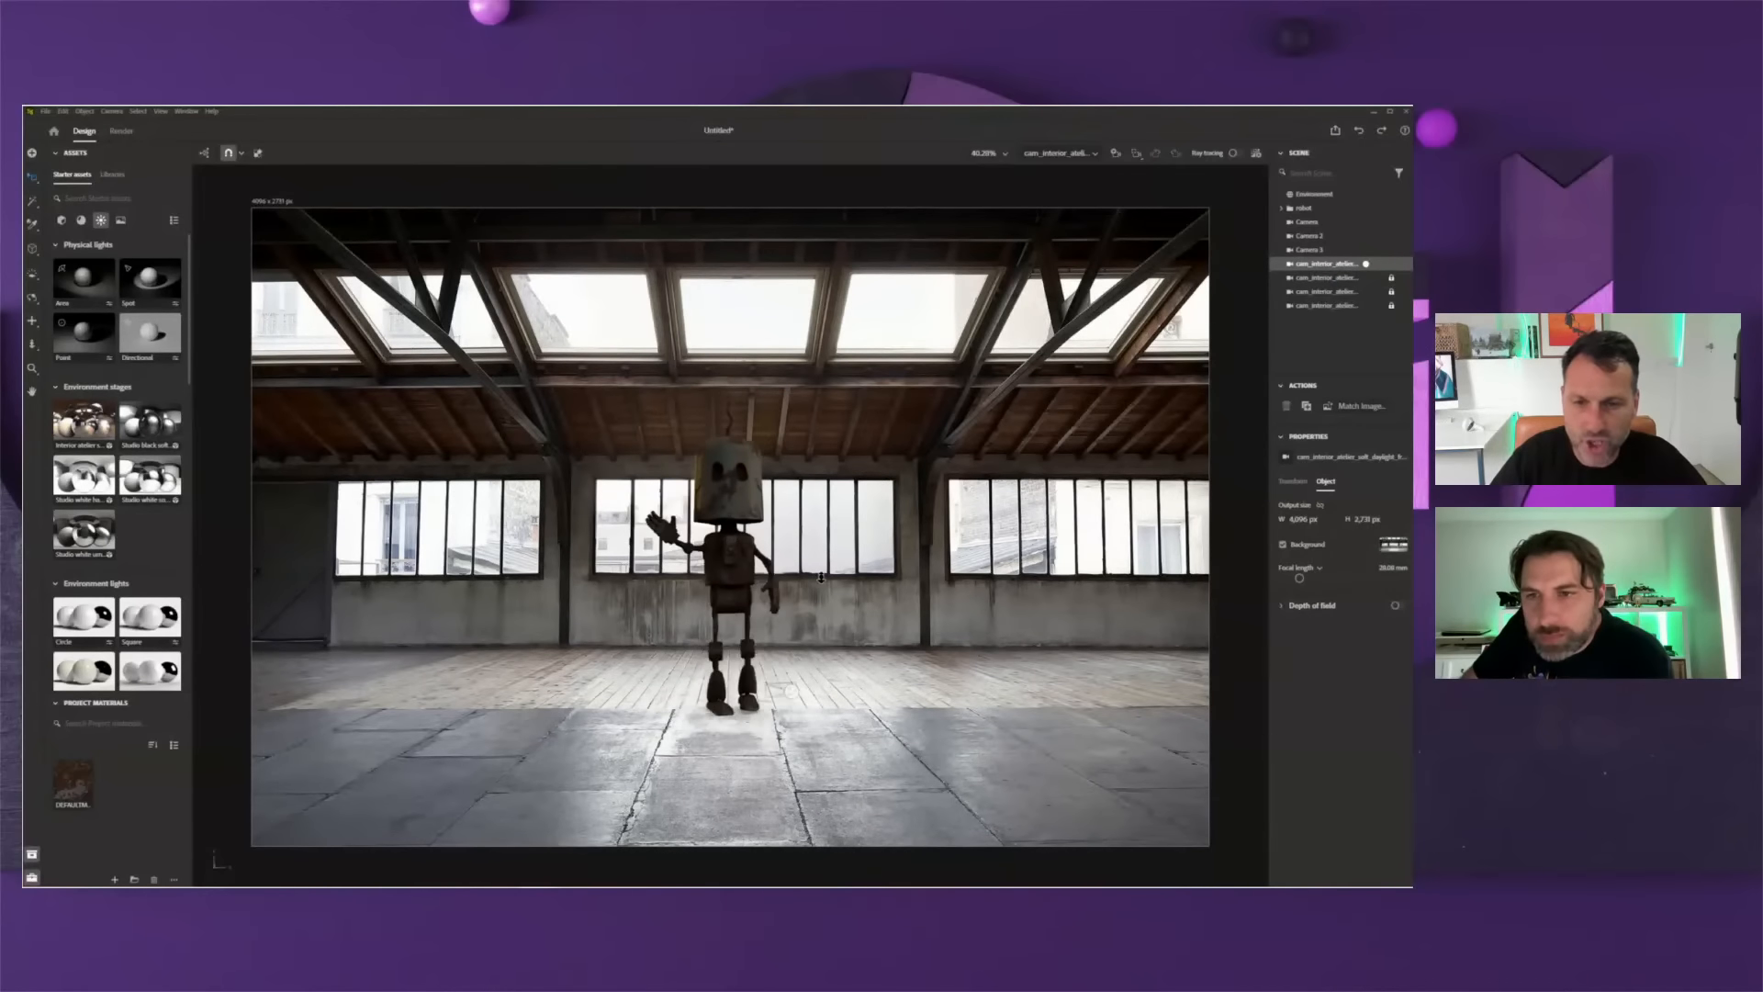
# - Reframe the first interior atelier camera so the robot stands near the stone floor's edge at about two fifths of the image height, and lock it
pyautogui.scroll(6, 821, 578)
pyautogui.scroll(-4, 821, 578)
pyautogui.moveTo(821, 578); pyautogui.dragTo(824, 629, button='right')
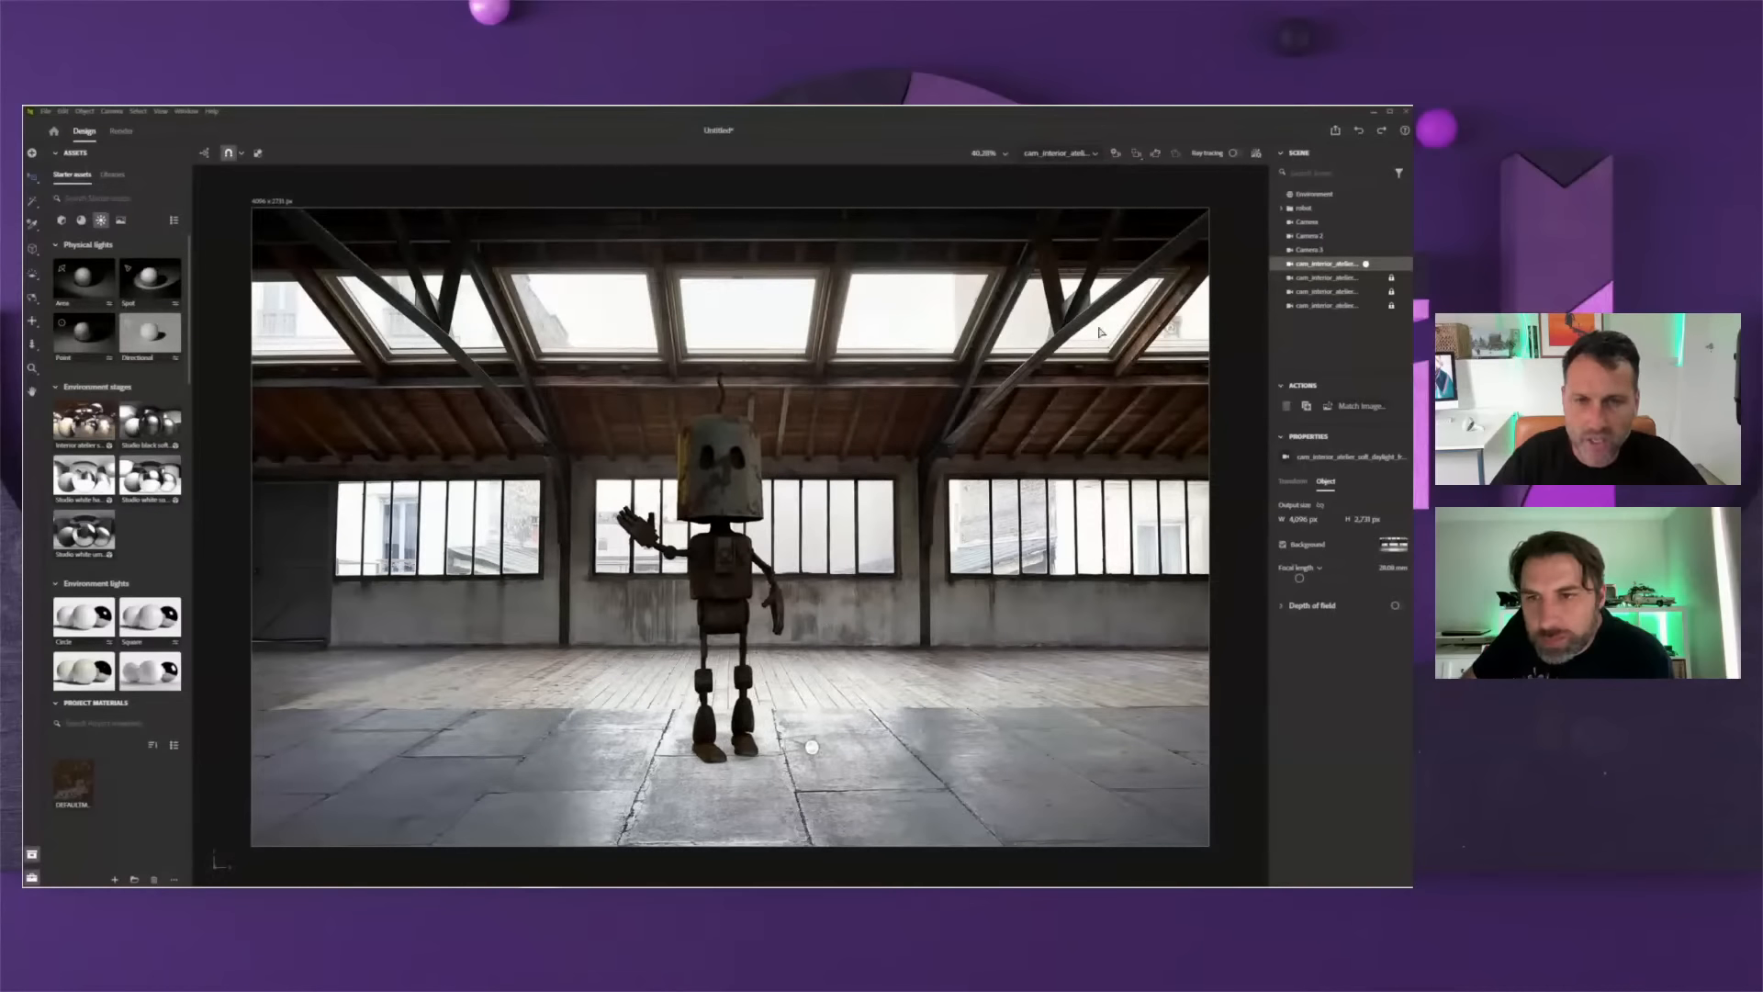
pyautogui.scroll(4, 788, 661)
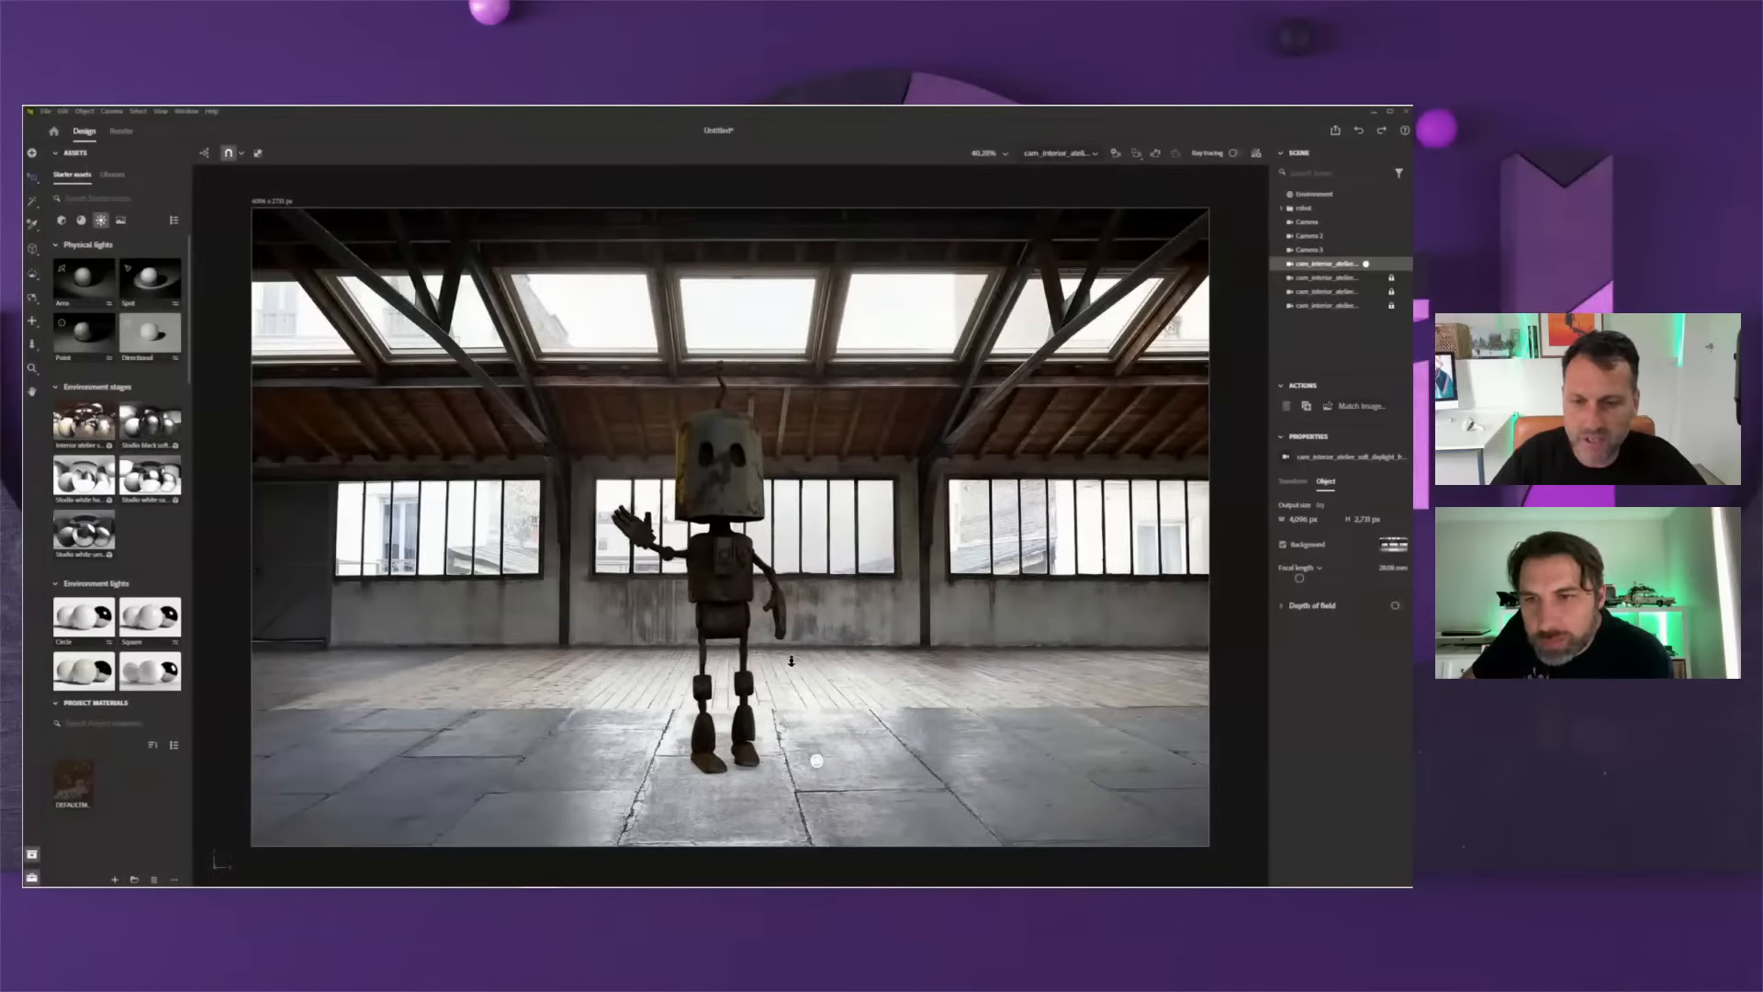
pyautogui.moveTo(795, 666); pyautogui.dragTo(728, 645, button='middle')
pyautogui.scroll(-6, 850, 582)
pyautogui.scroll(1, 728, 645)
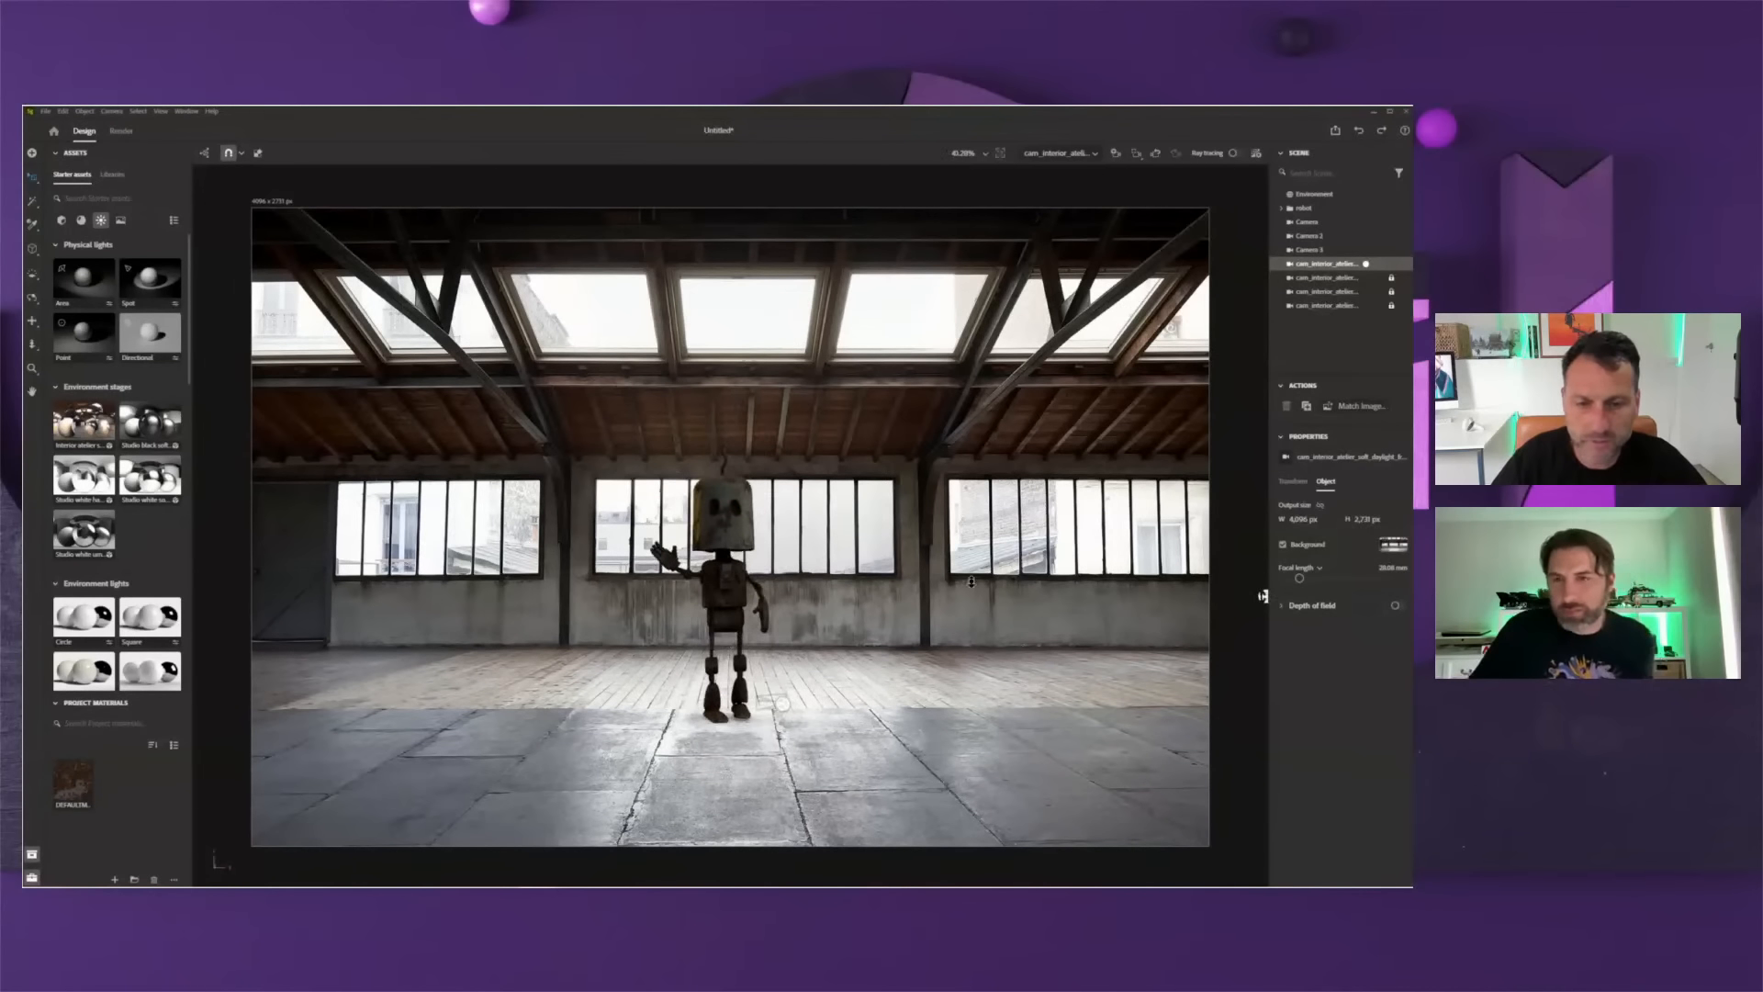
pyautogui.click(1392, 266)
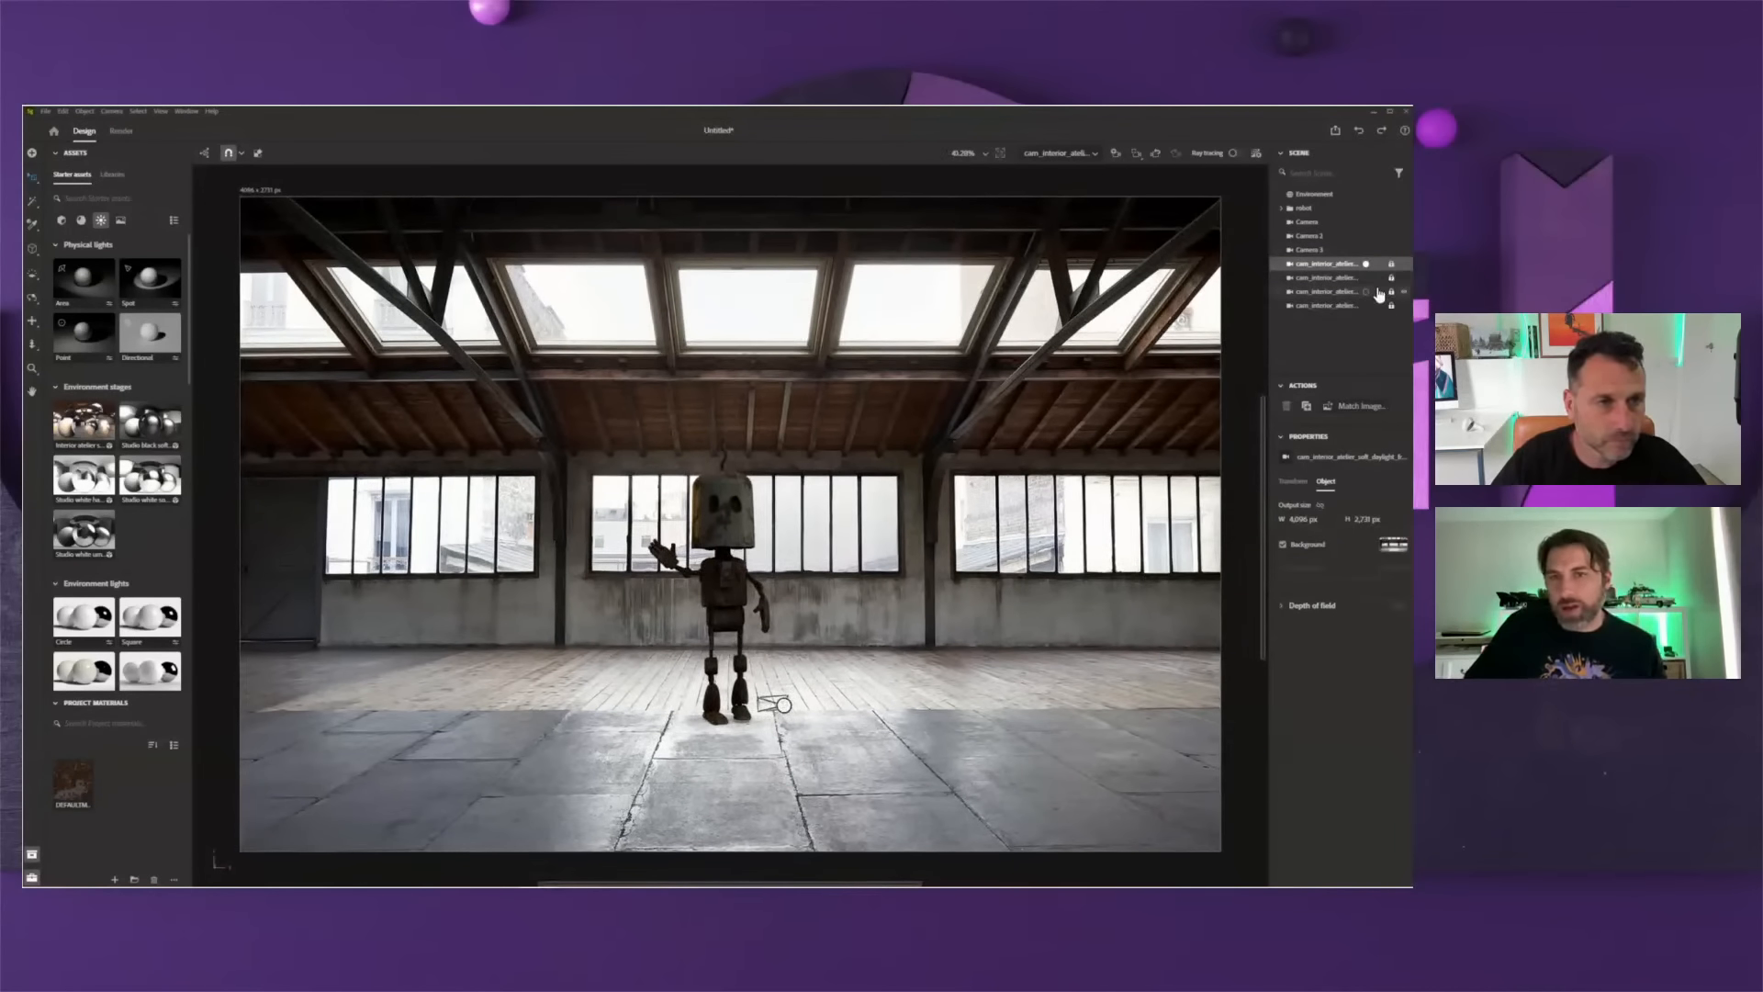
# - Unlock the second interior atelier camera, reframe the robot on the stone floor at about two thirds of the image height, and lock it again
pyautogui.click(1365, 279)
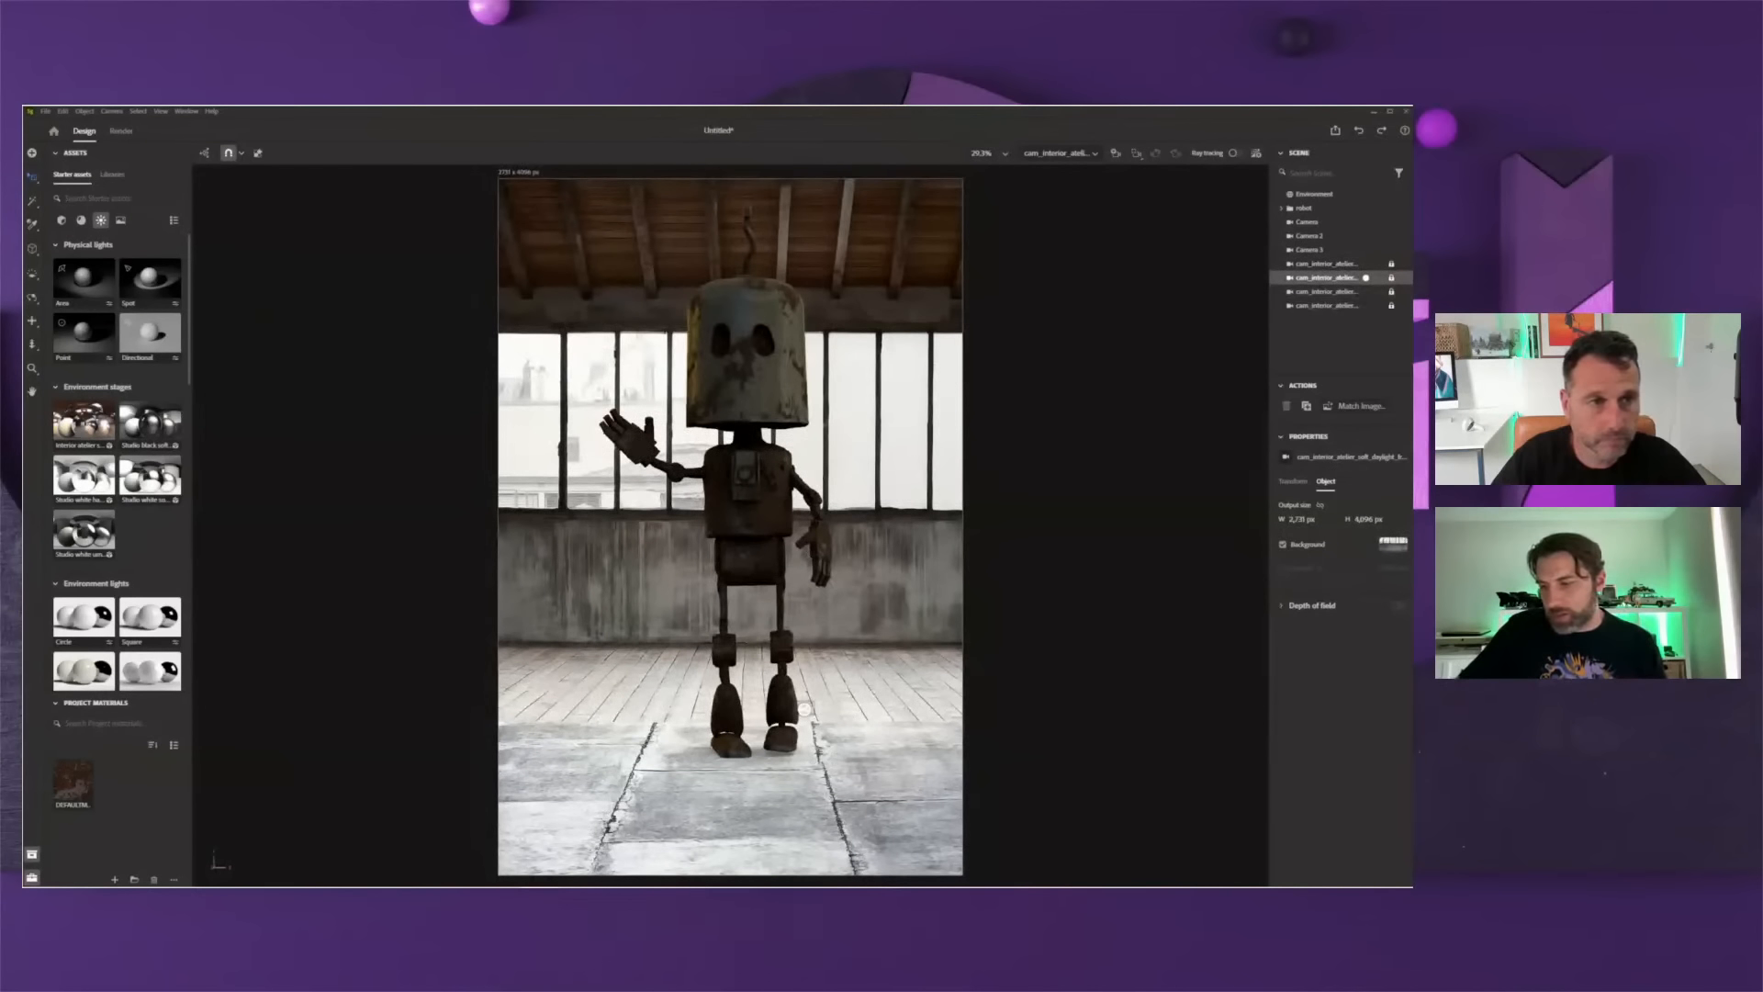
pyautogui.click(1392, 278)
pyautogui.scroll(-2, 812, 695)
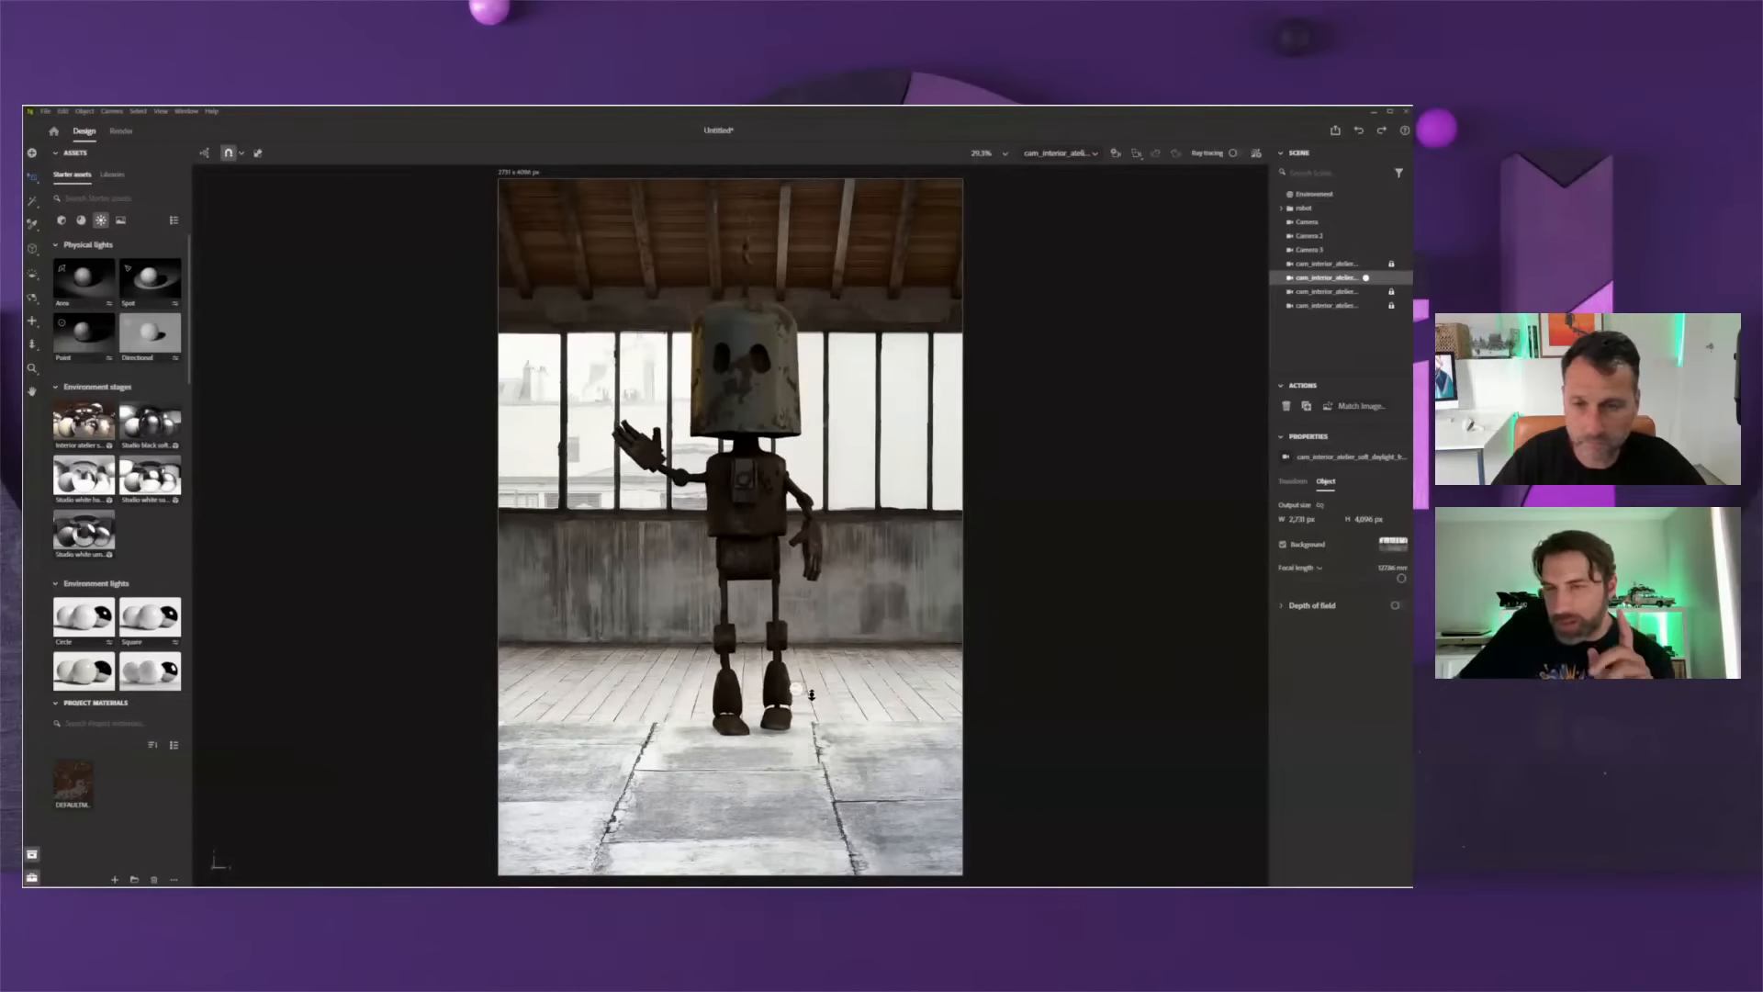
pyautogui.scroll(-3, 812, 695)
pyautogui.moveTo(811, 695); pyautogui.dragTo(719, 763, button='middle')
pyautogui.scroll(3, 774, 723)
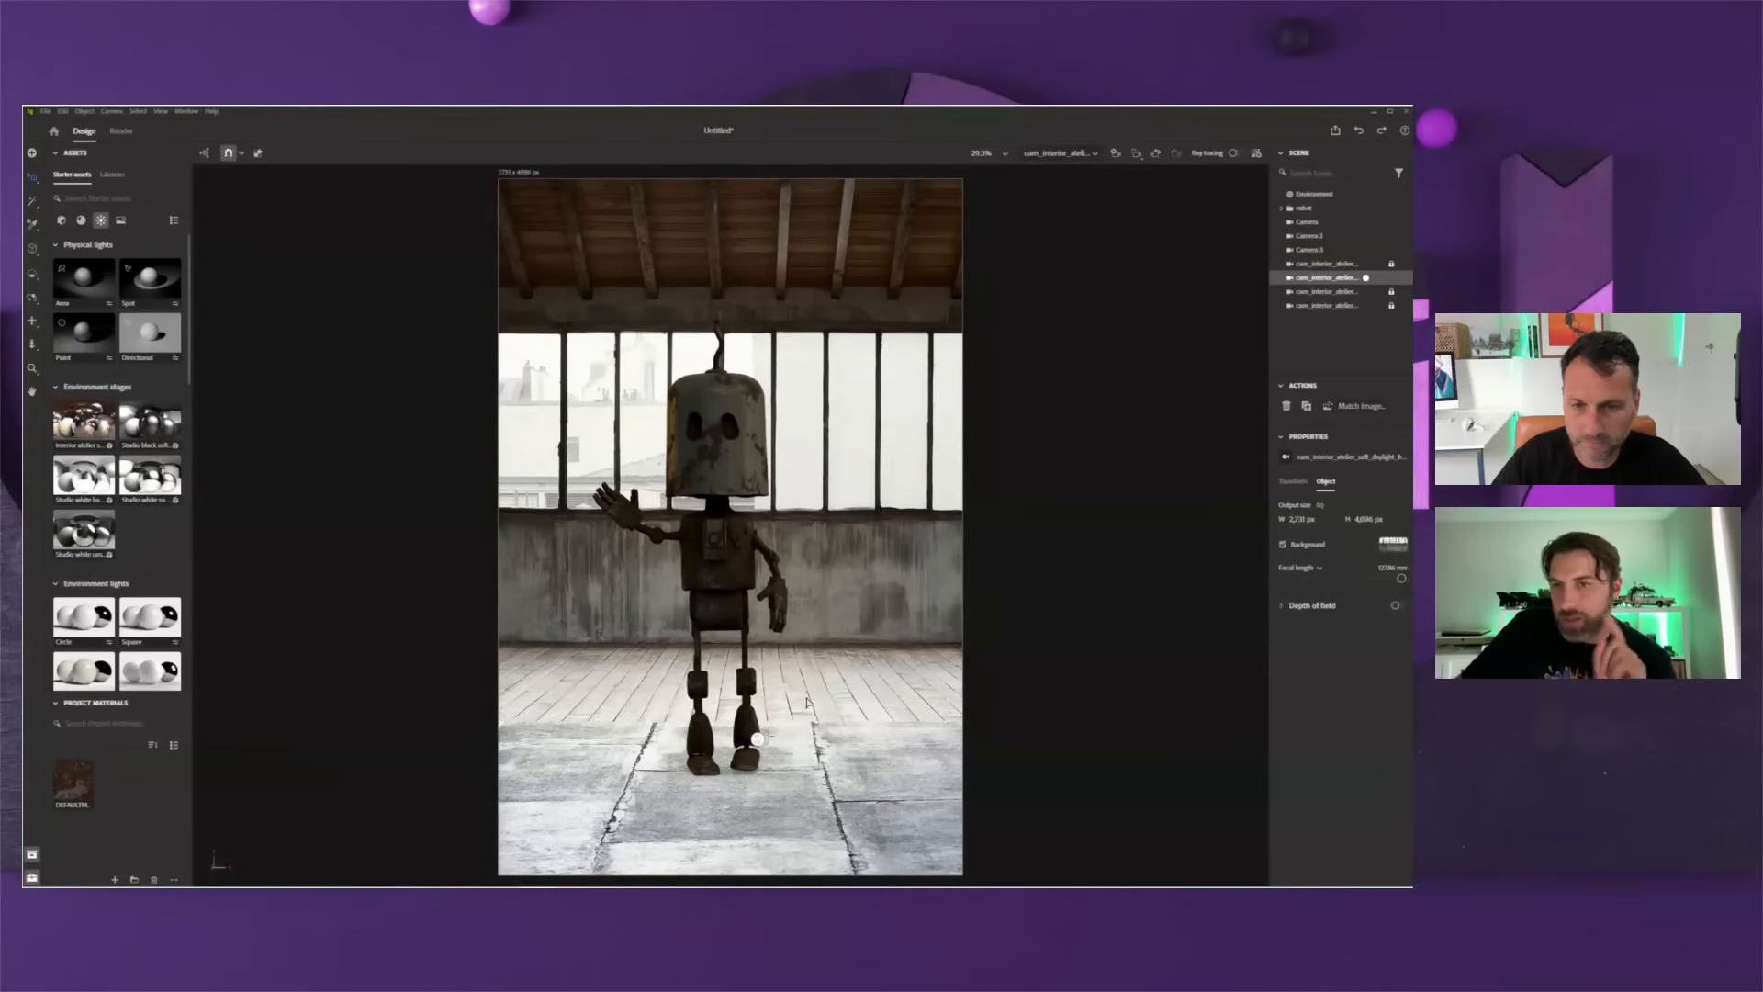
pyautogui.moveTo(808, 702); pyautogui.dragTo(817, 698, button='middle')
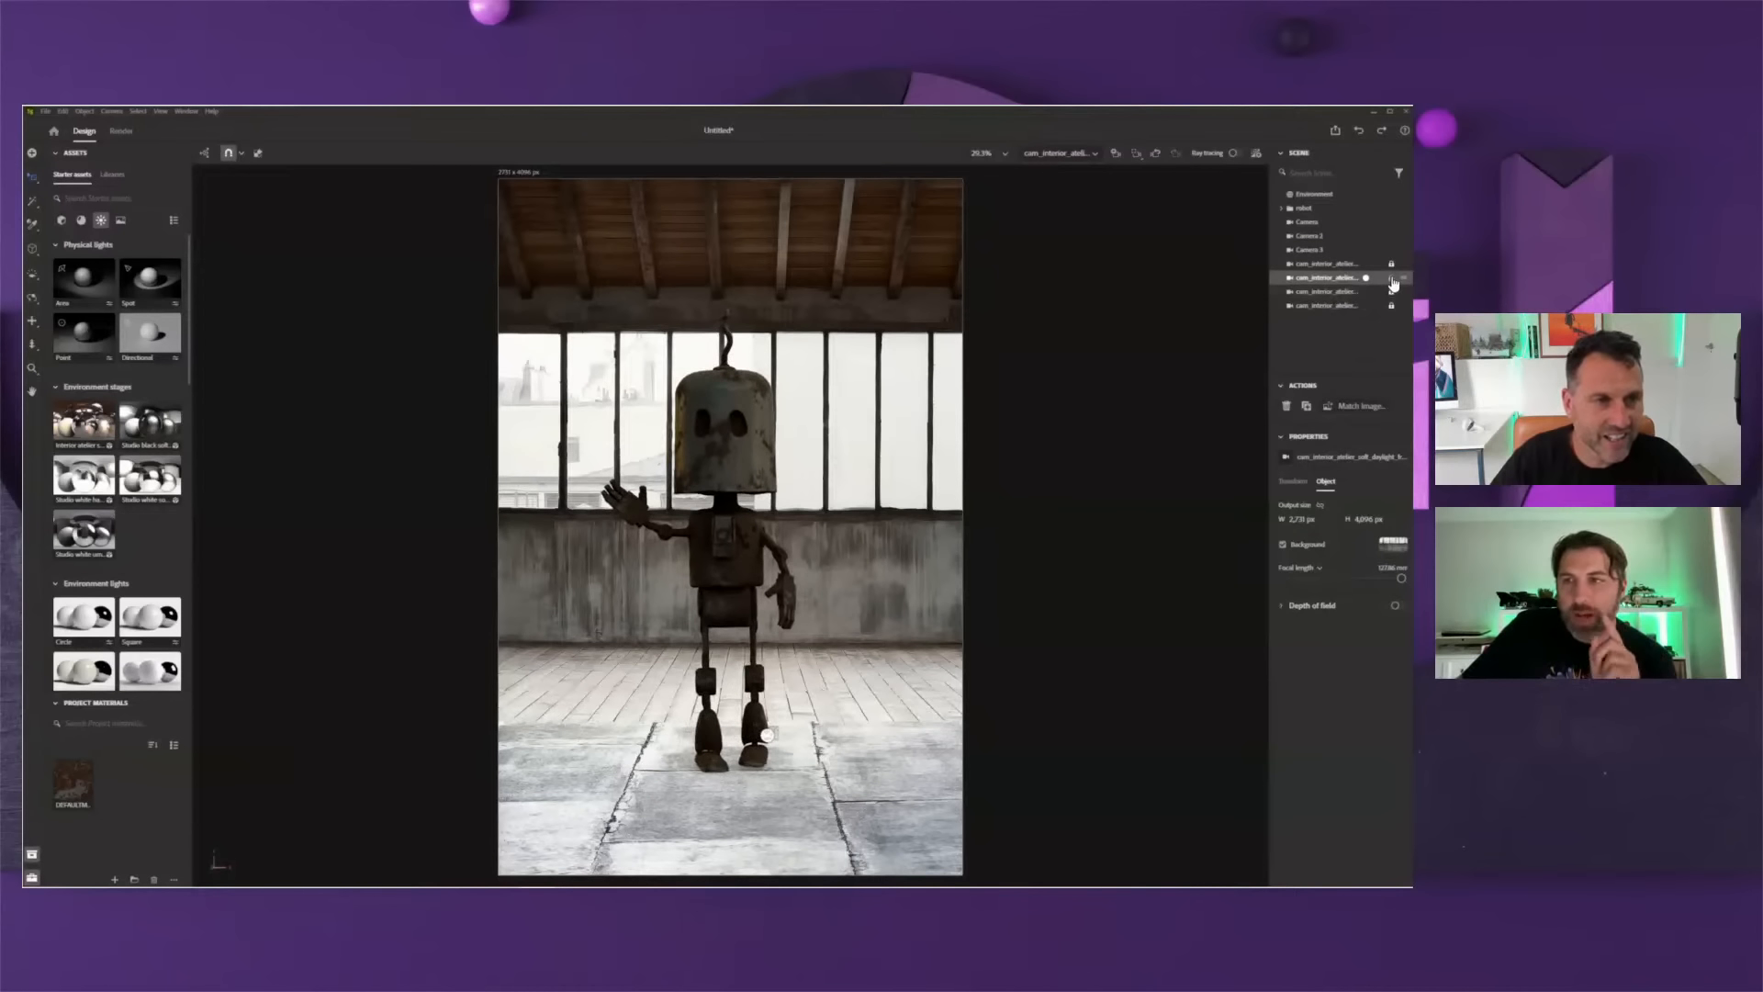
pyautogui.click(1391, 278)
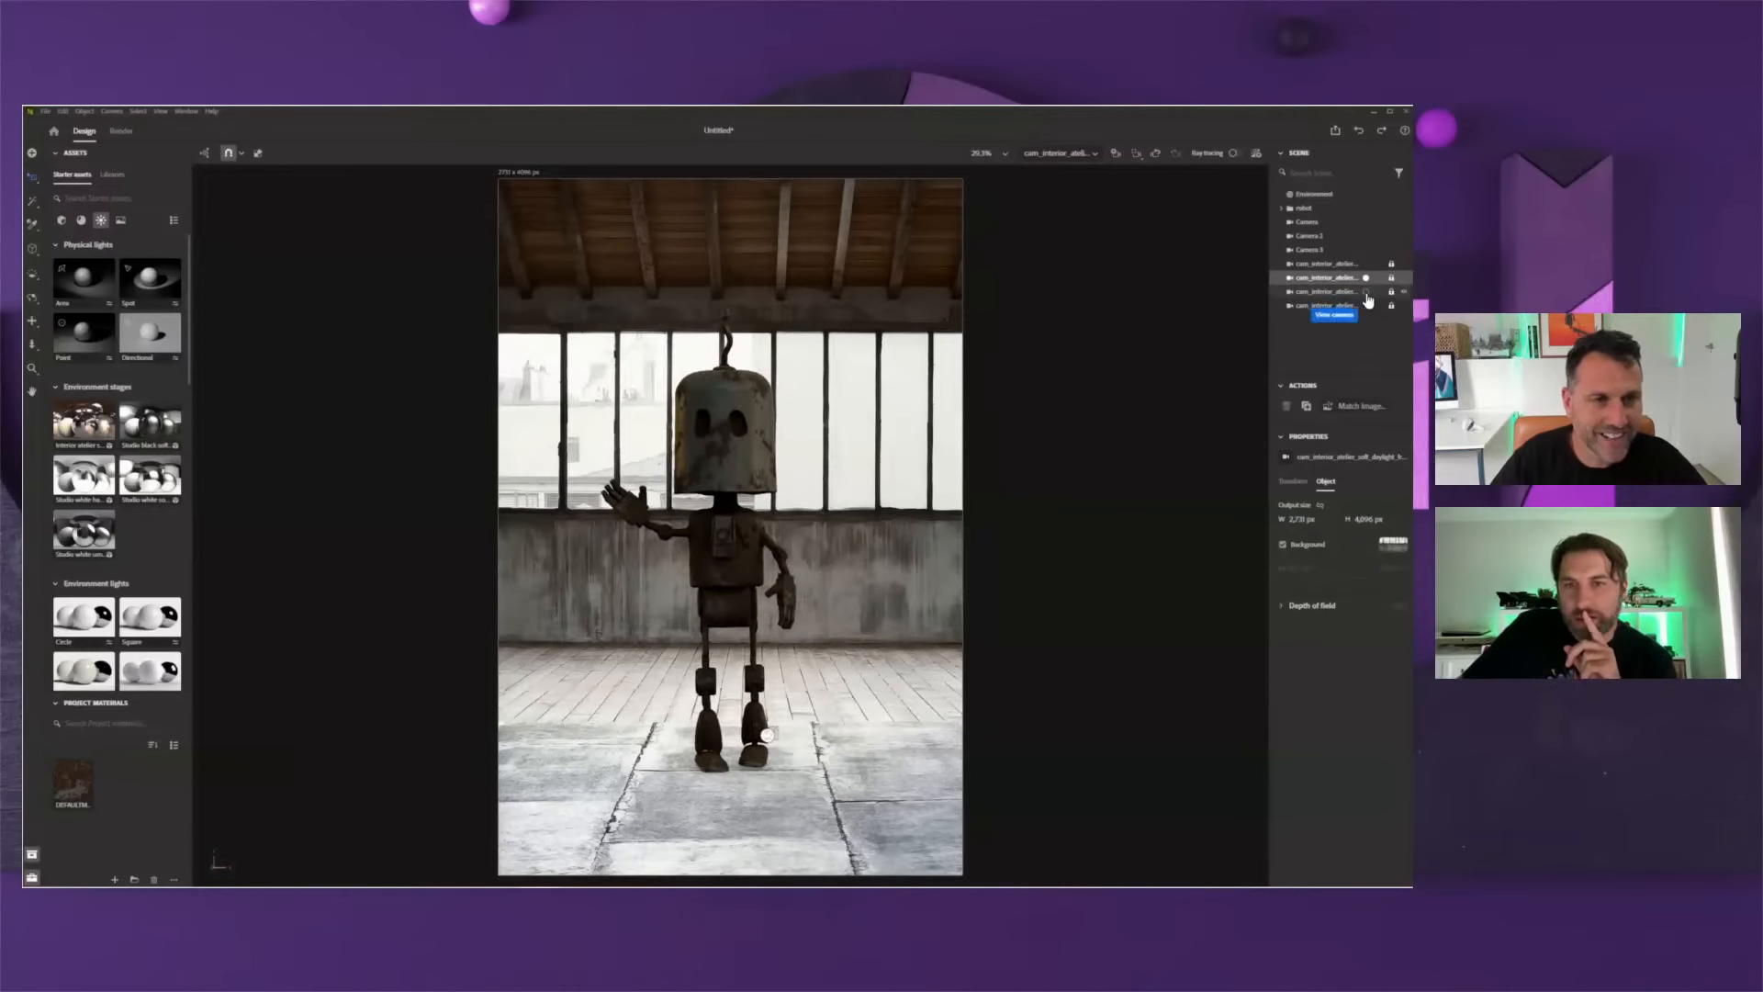
# - Unlock the third interior atelier camera and move it back until the whole robot, including its antenna, fits in the frame
pyautogui.press('pagedown')
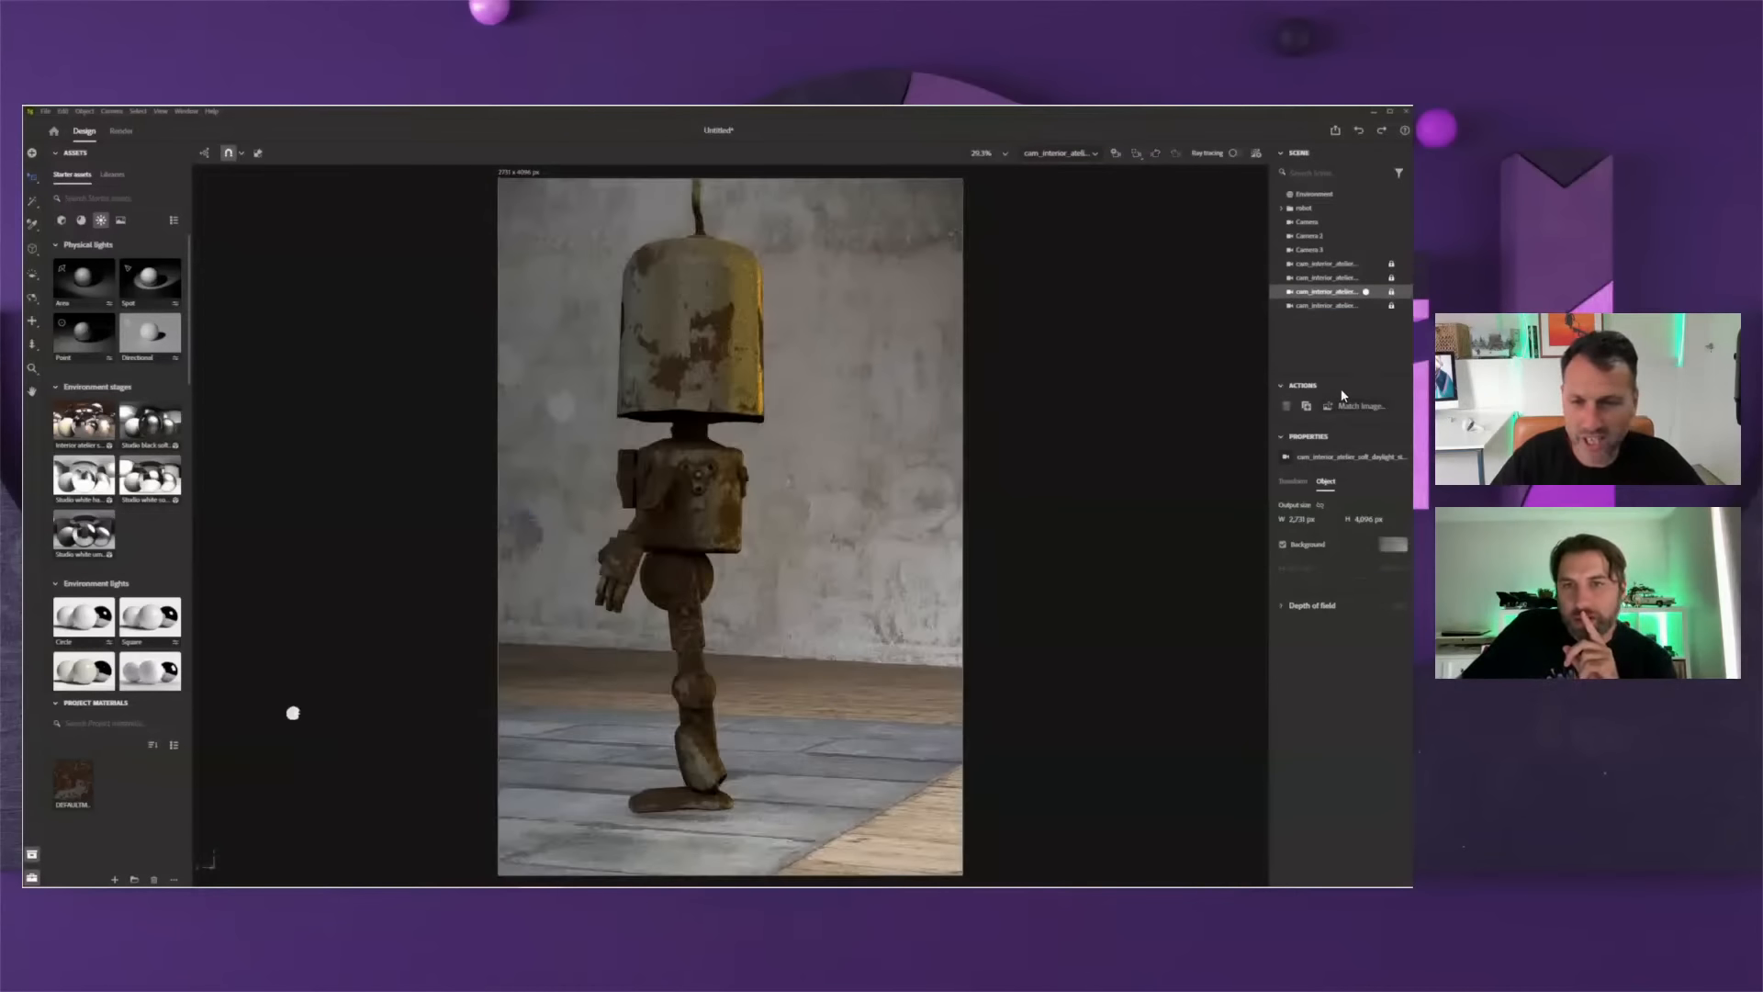
pyautogui.click(1391, 291)
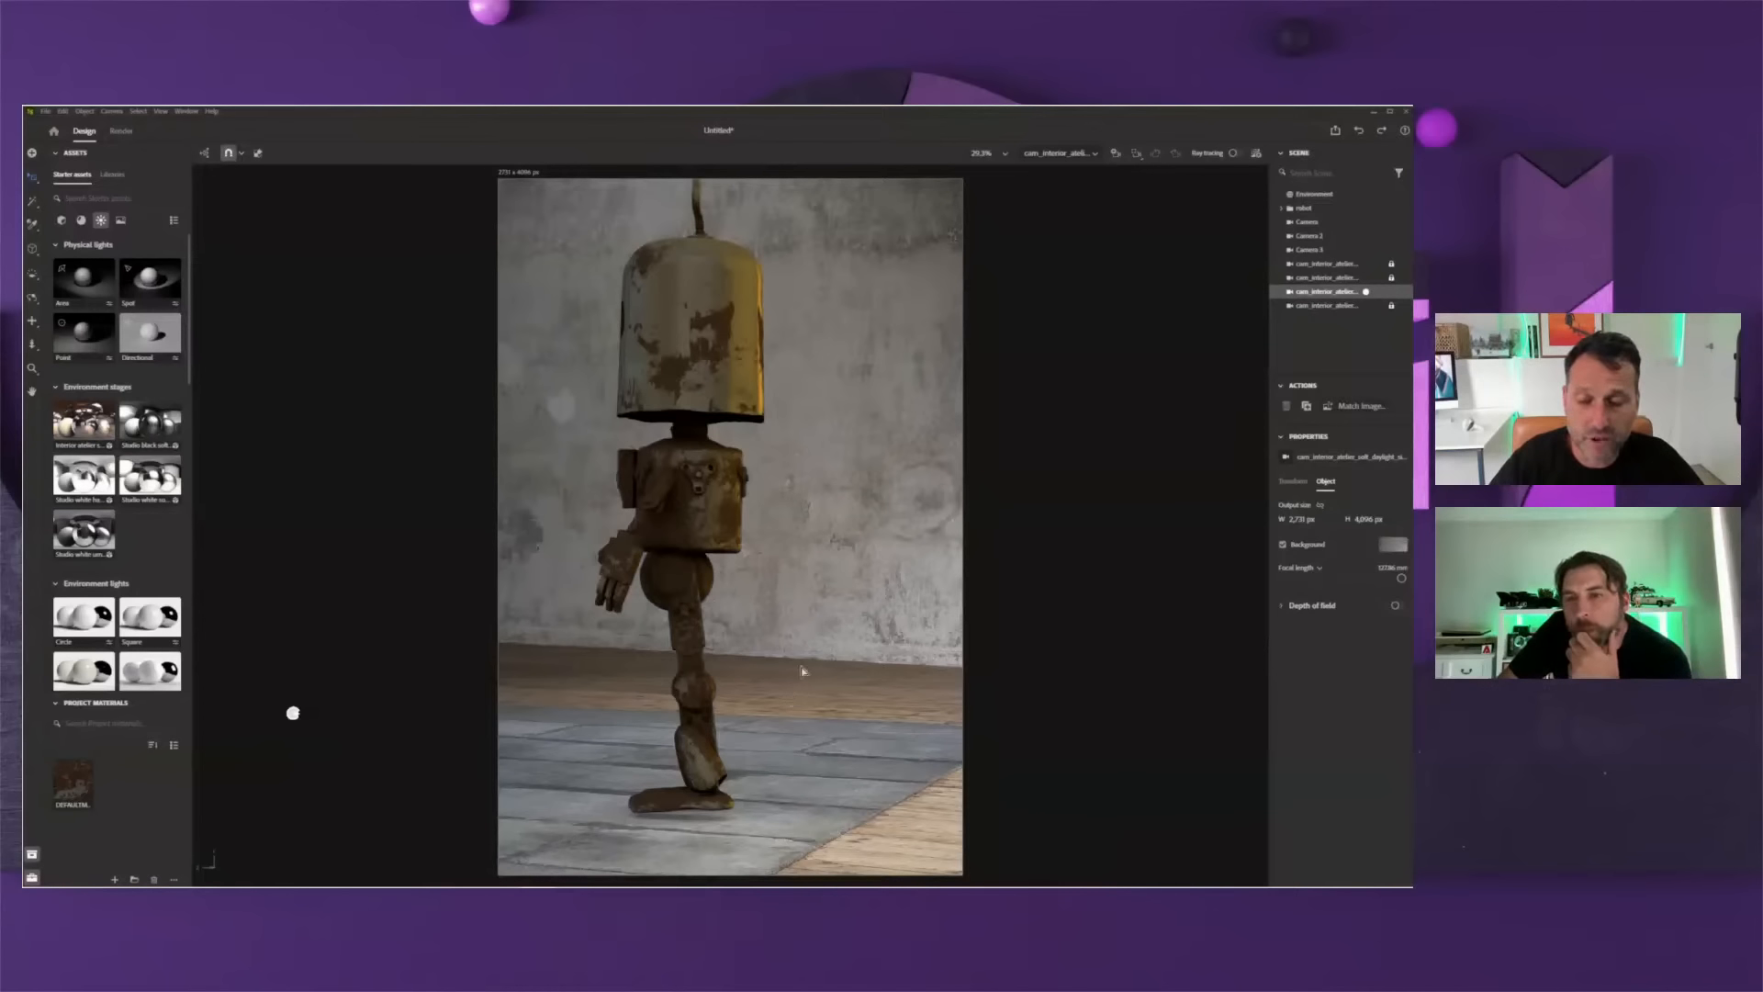
pyautogui.scroll(-5, 825, 603)
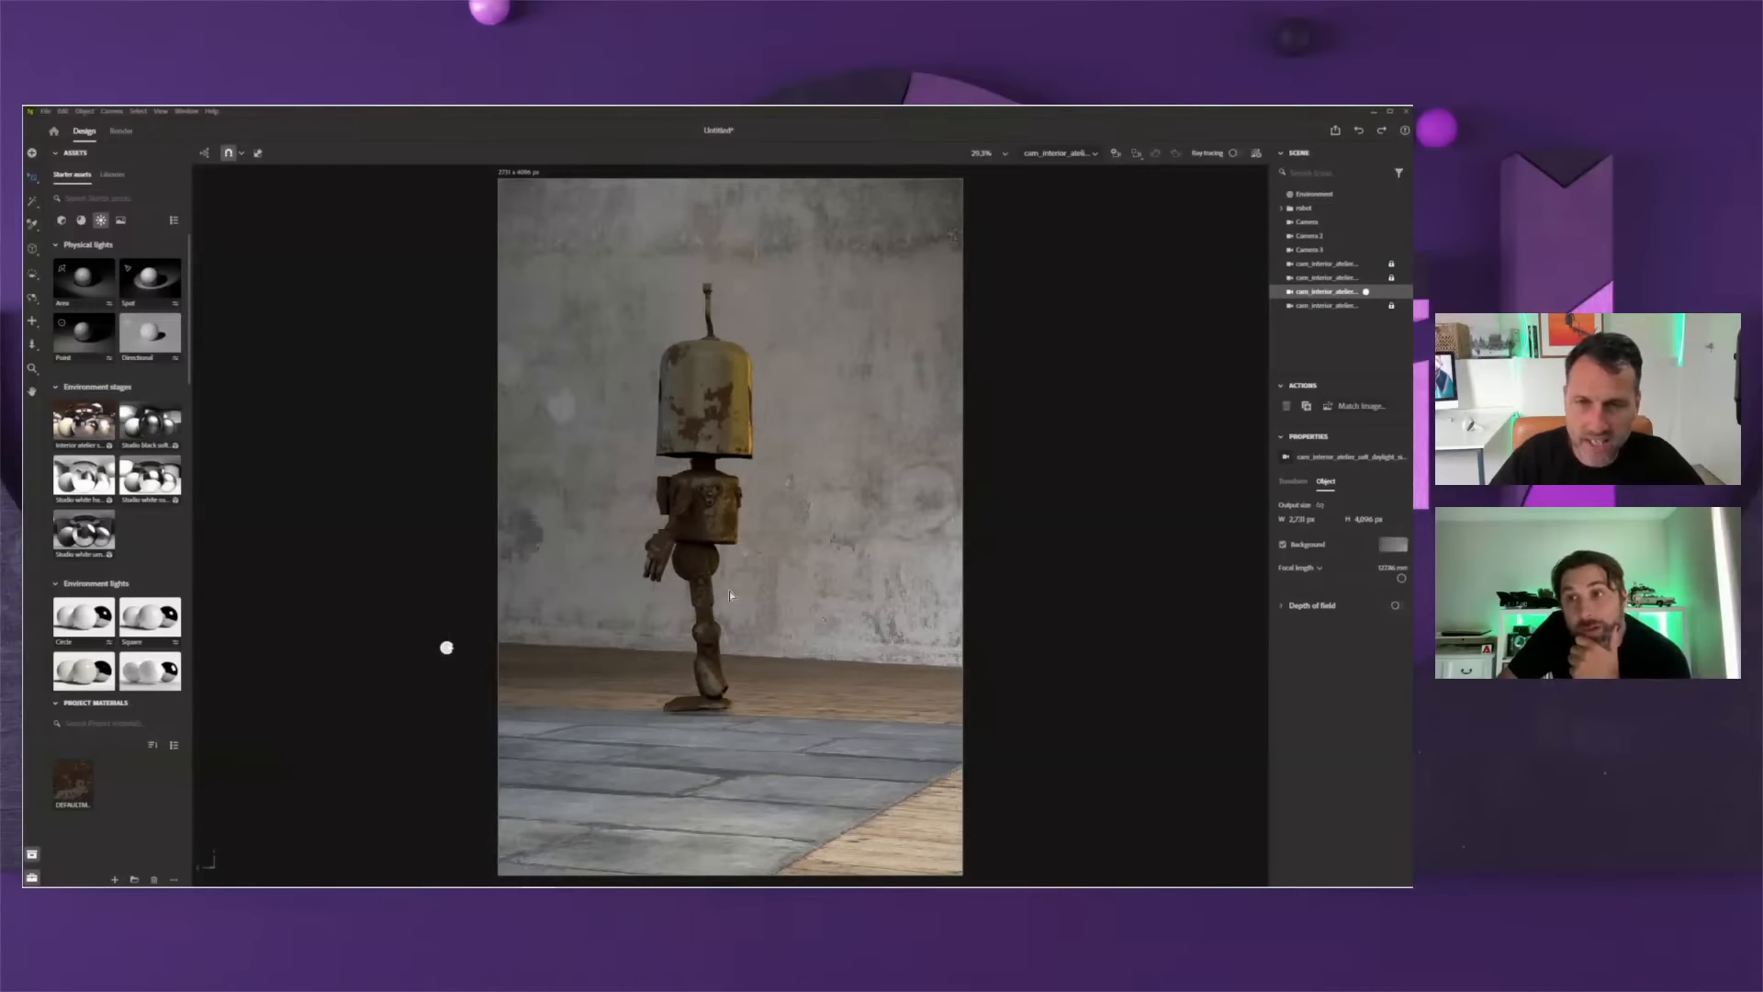
pyautogui.moveTo(825, 604); pyautogui.dragTo(839, 639, button='middle')
pyautogui.scroll(2, 840, 641)
pyautogui.scroll(2, 840, 641)
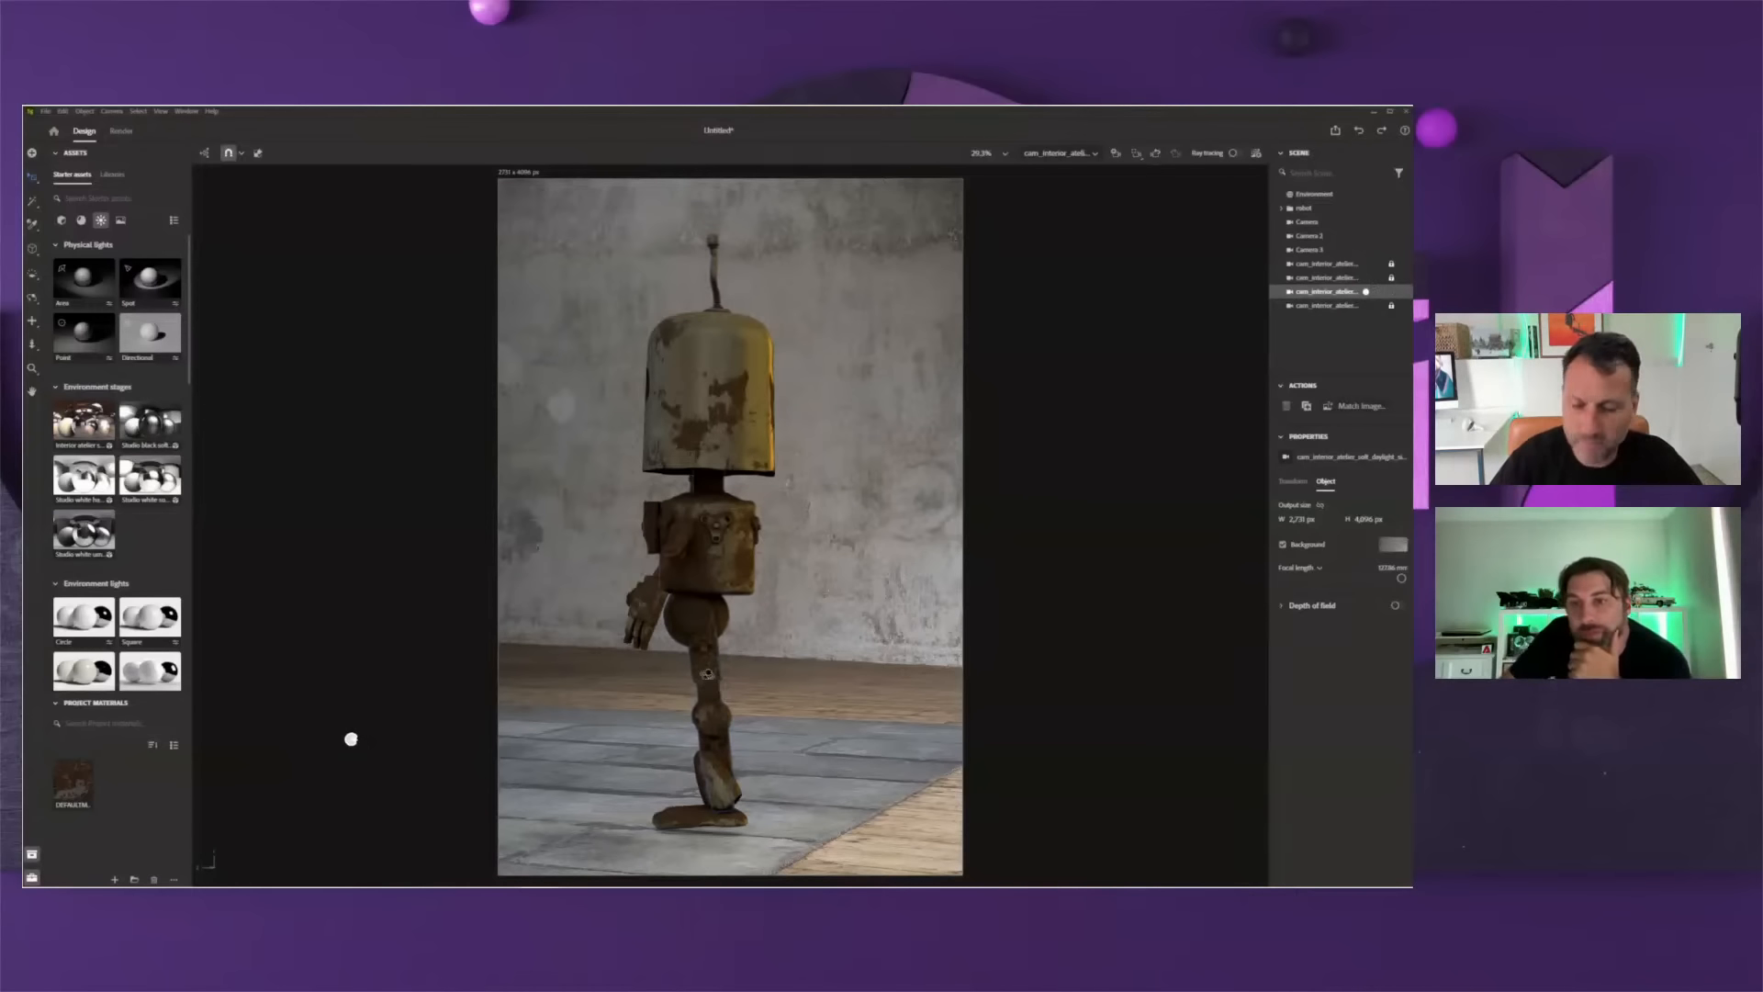
# - Switch to the browser and open the Mixamo website in a new tab from the Adobe bookmarks
pyautogui.hotkey('alt', 'Tab')
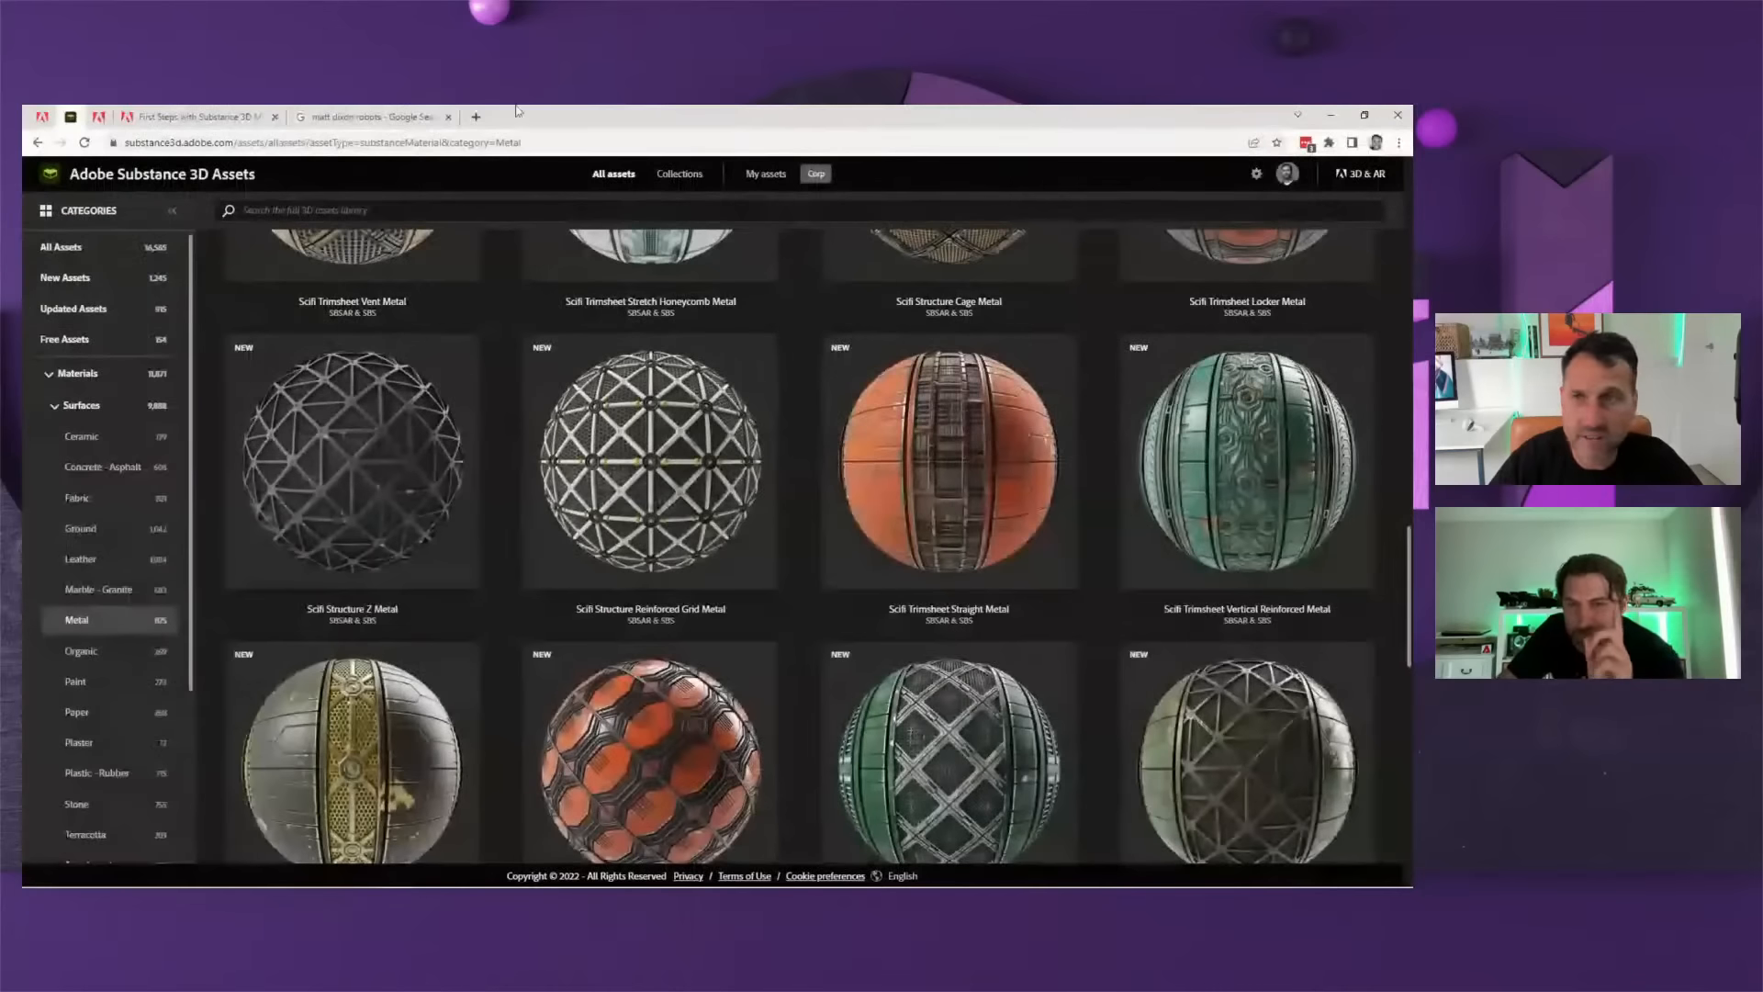
pyautogui.click(477, 118)
pyautogui.click(110, 165)
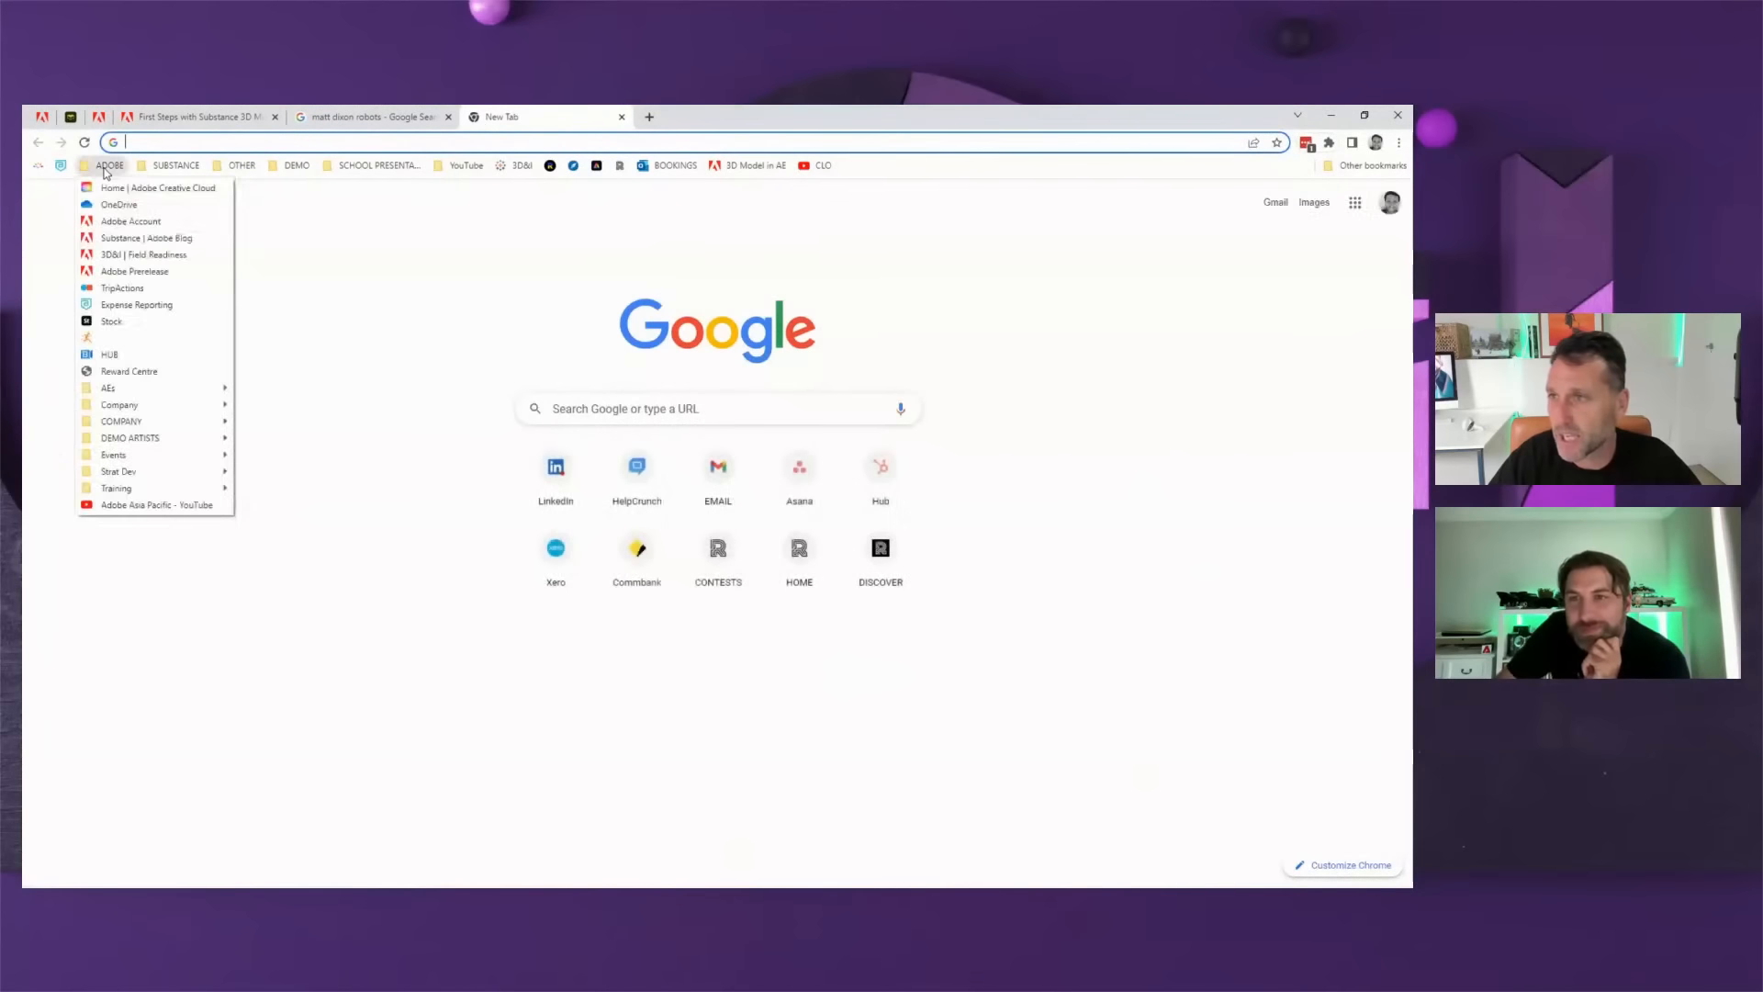
pyautogui.click(108, 166)
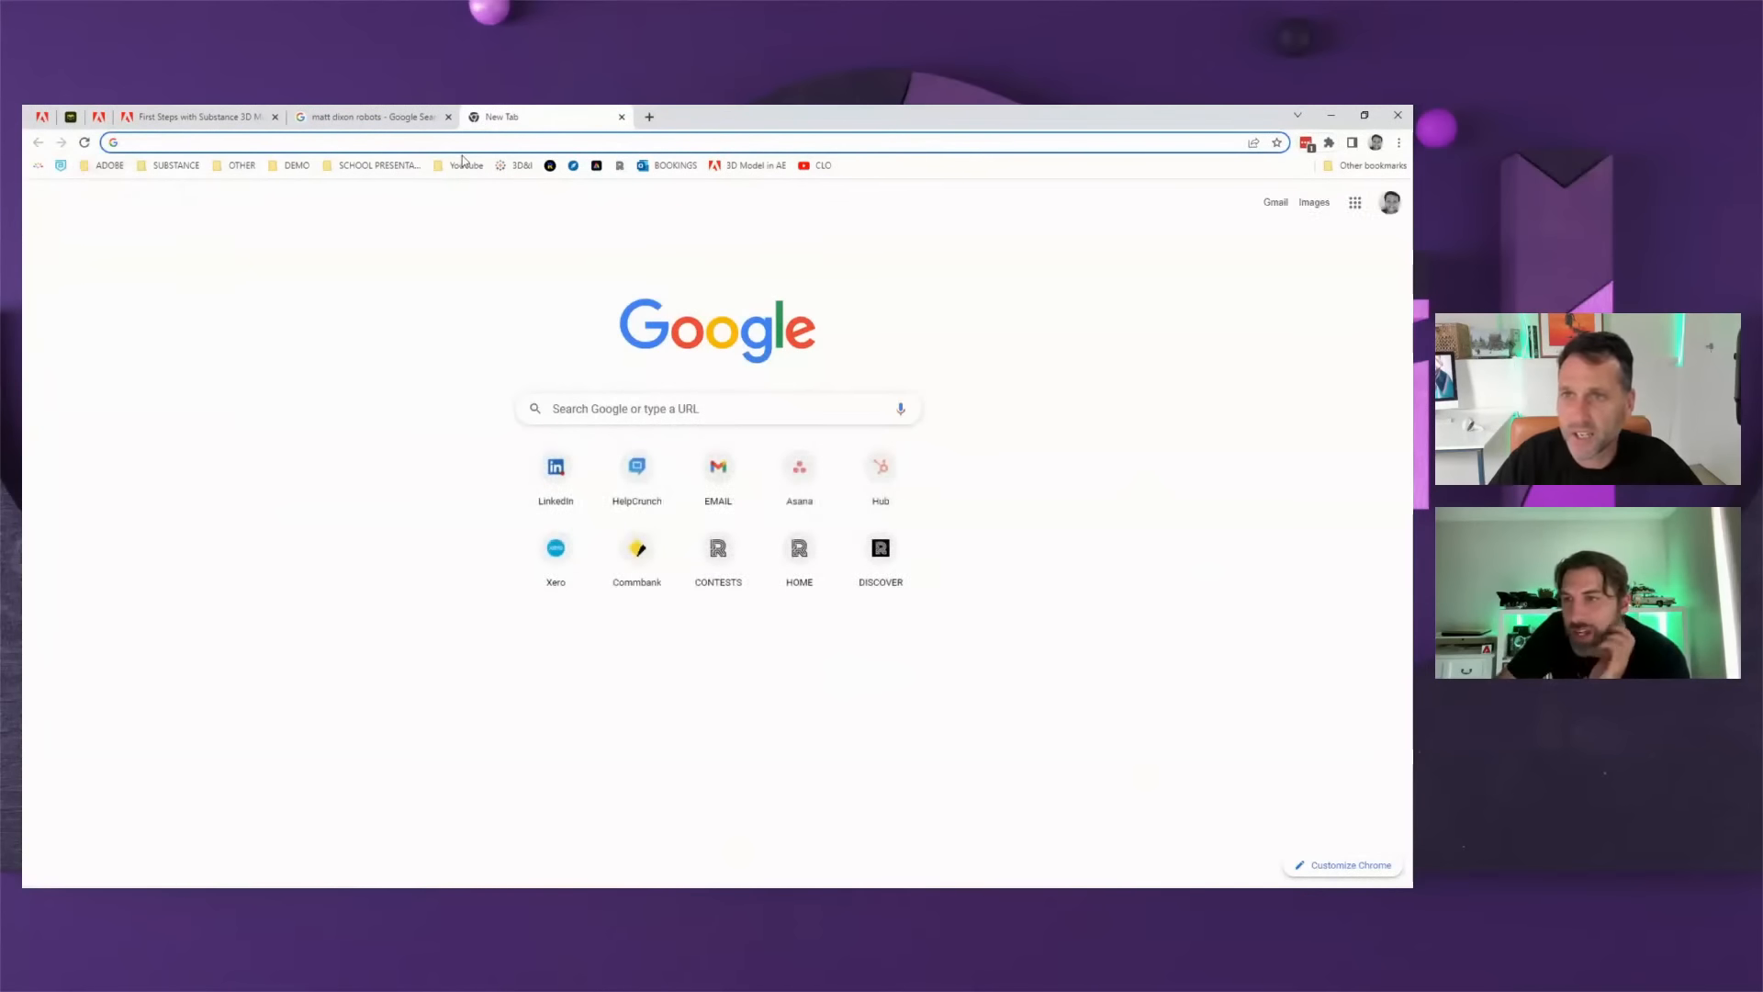
pyautogui.click(111, 167)
pyautogui.click(115, 353)
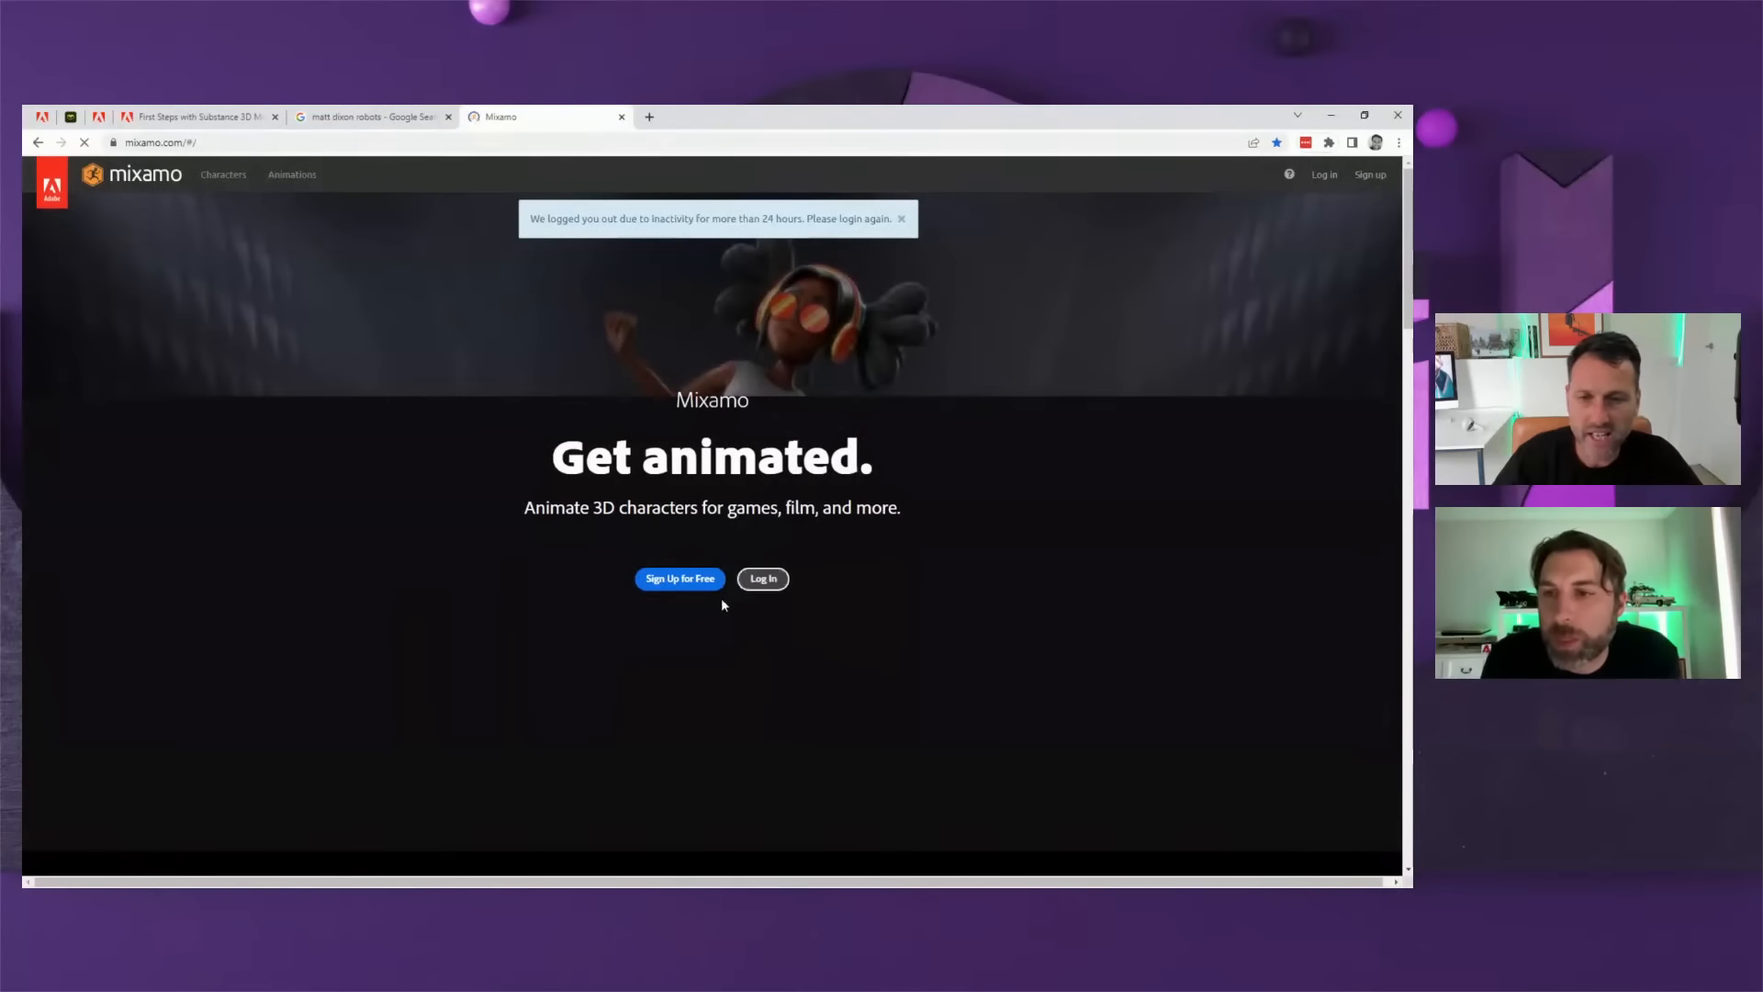
# - Log in to Mixamo with the saved Adobe account e-mail and password
pyautogui.click(770, 584)
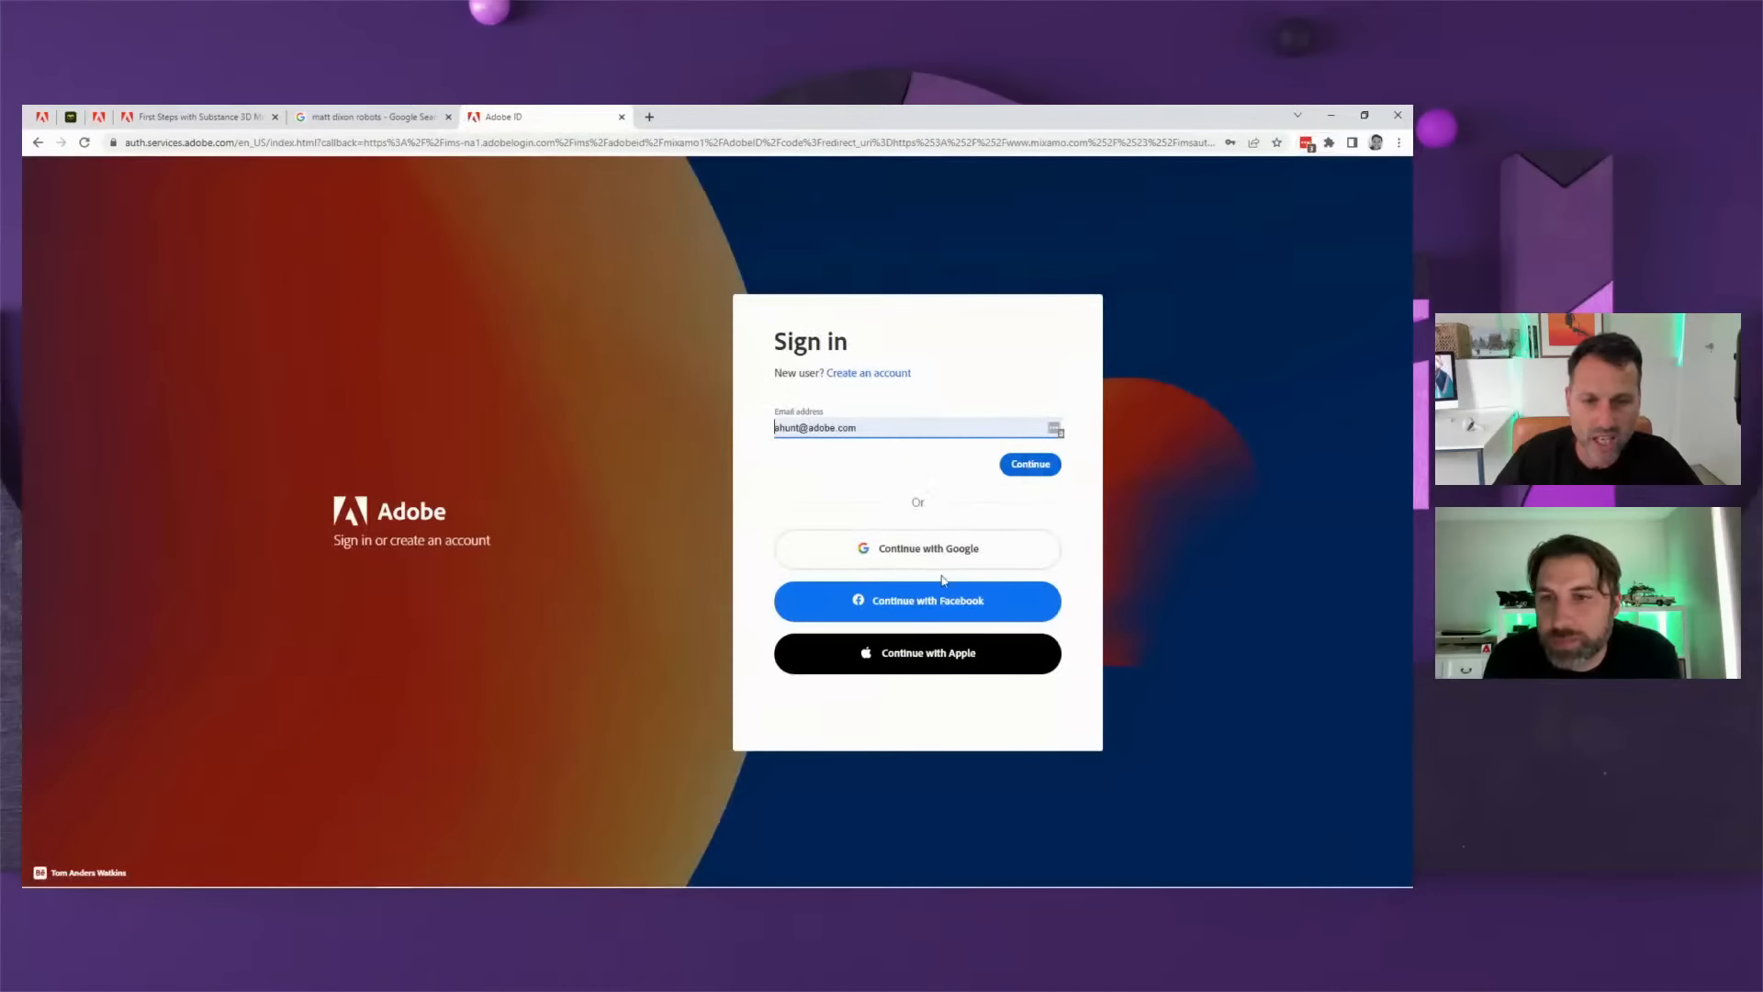
pyautogui.click(1027, 464)
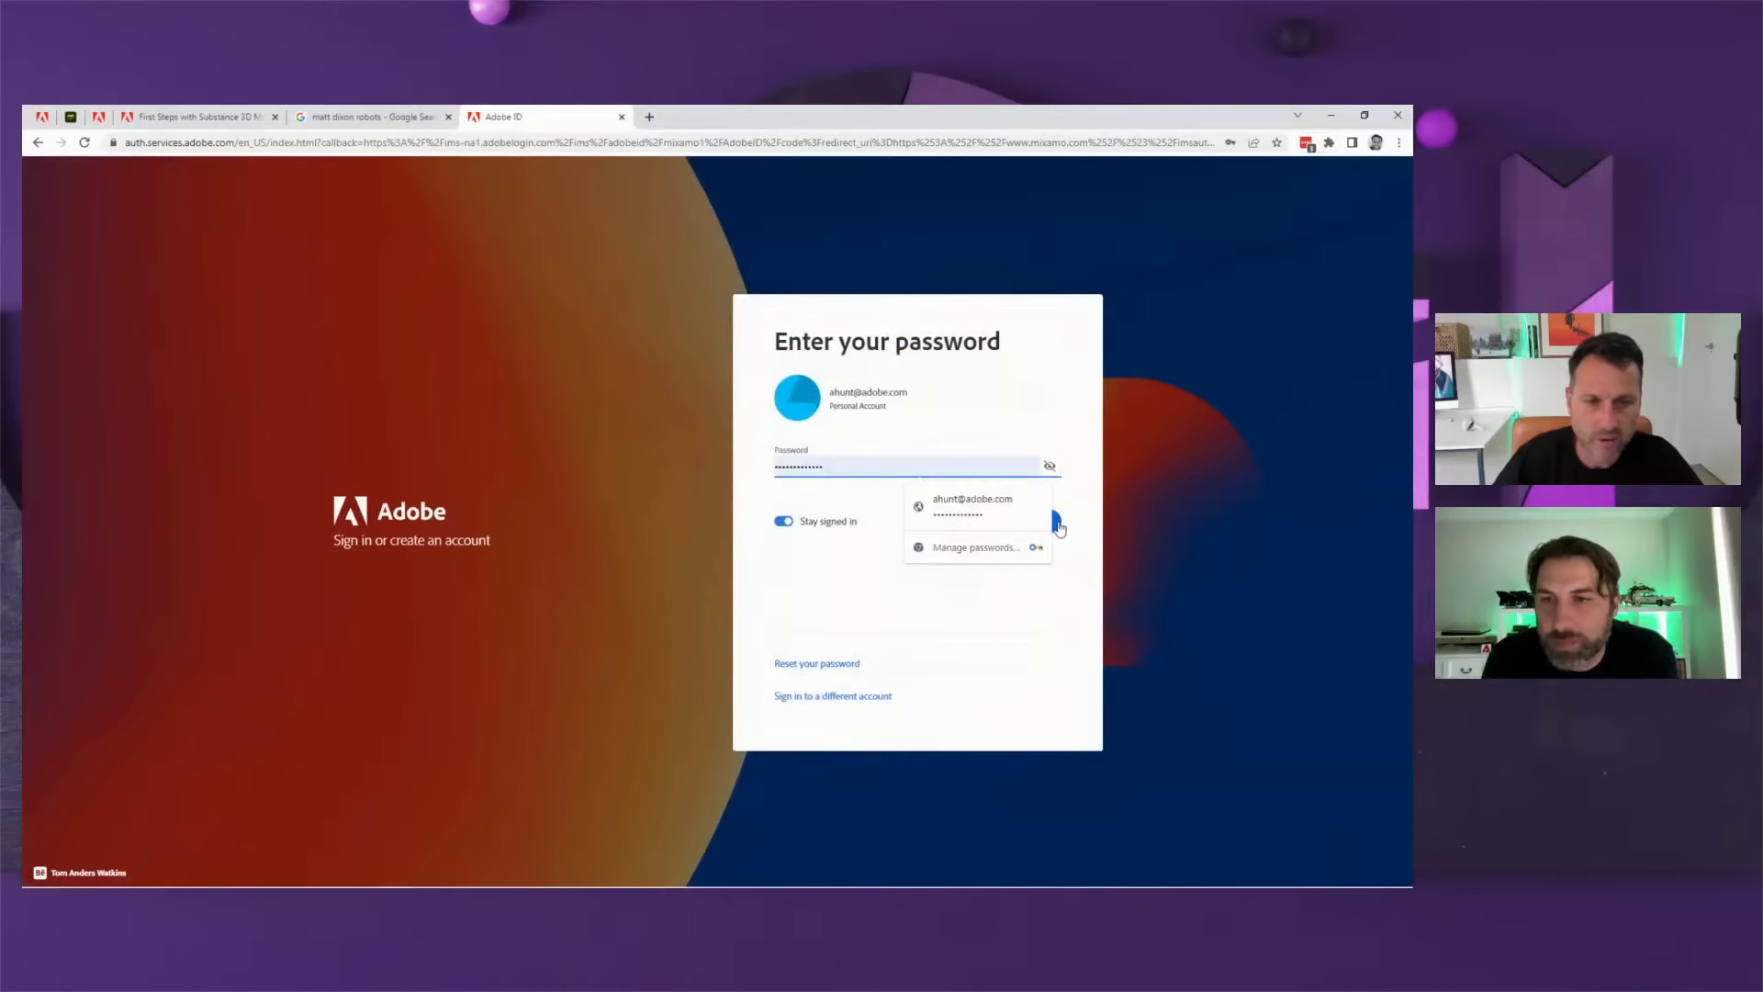
pyautogui.click(1056, 525)
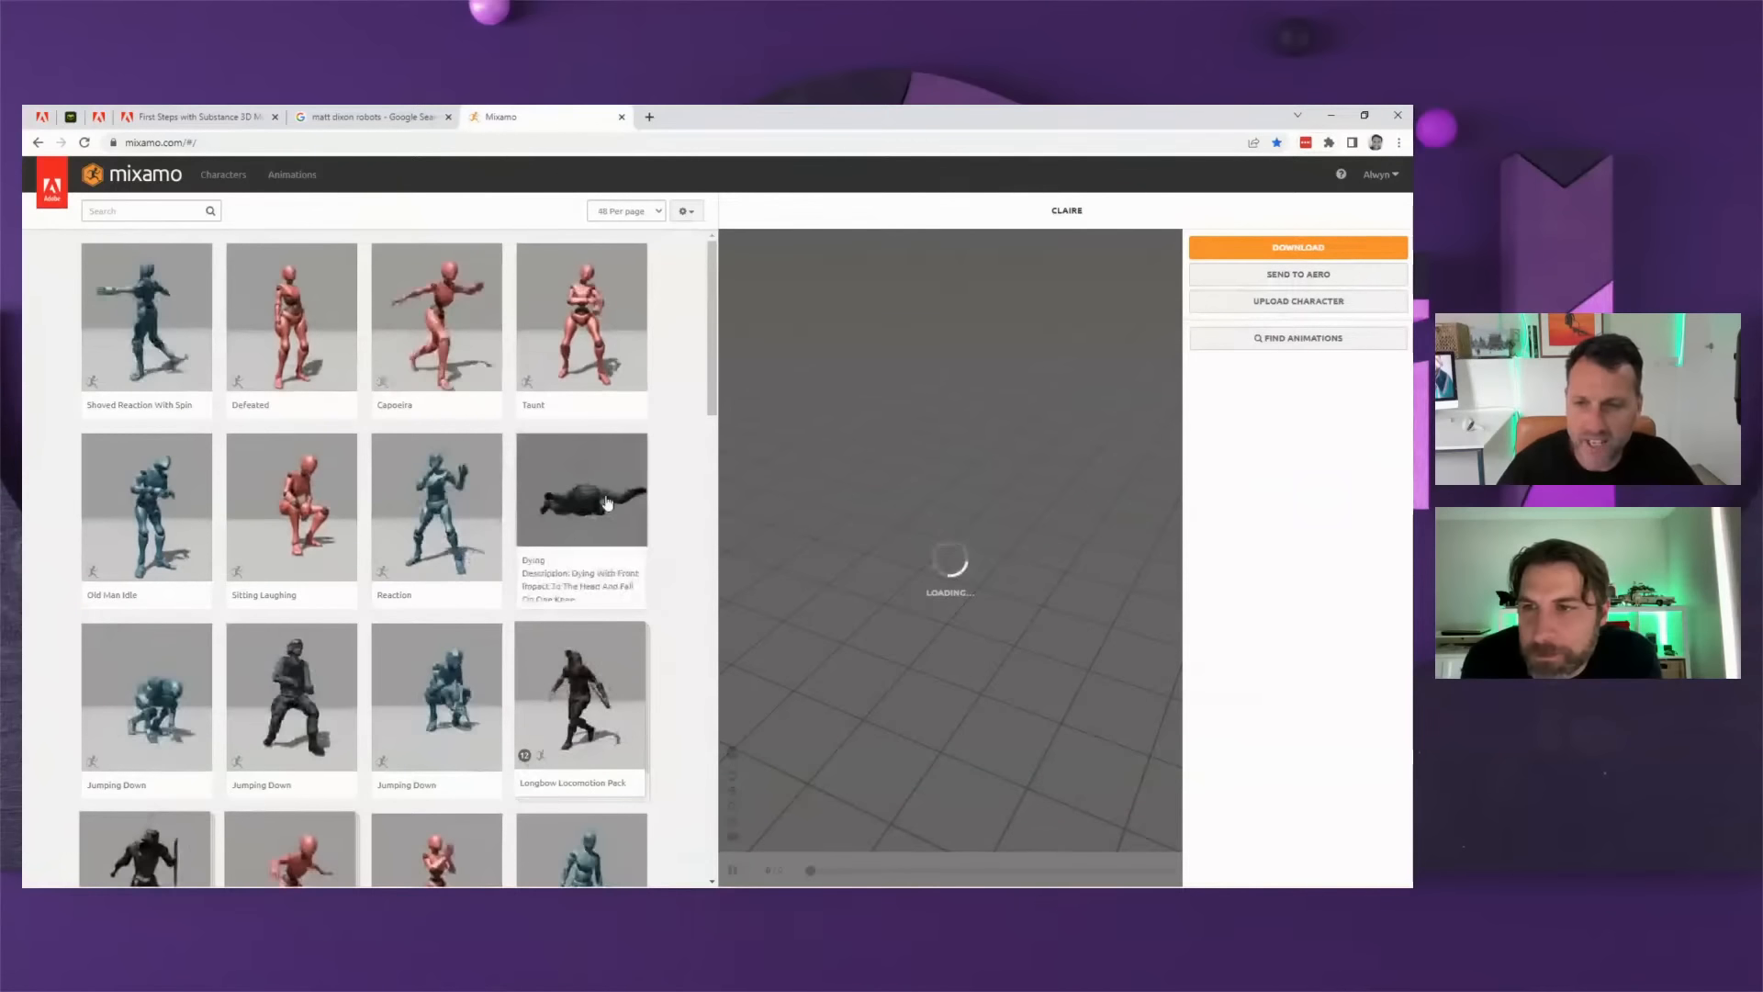
# - Browse the Mixamo animations and apply Standing Taunt Battlecry to the current character
pyautogui.scroll(-3, 595, 554)
pyautogui.scroll(-8, 595, 554)
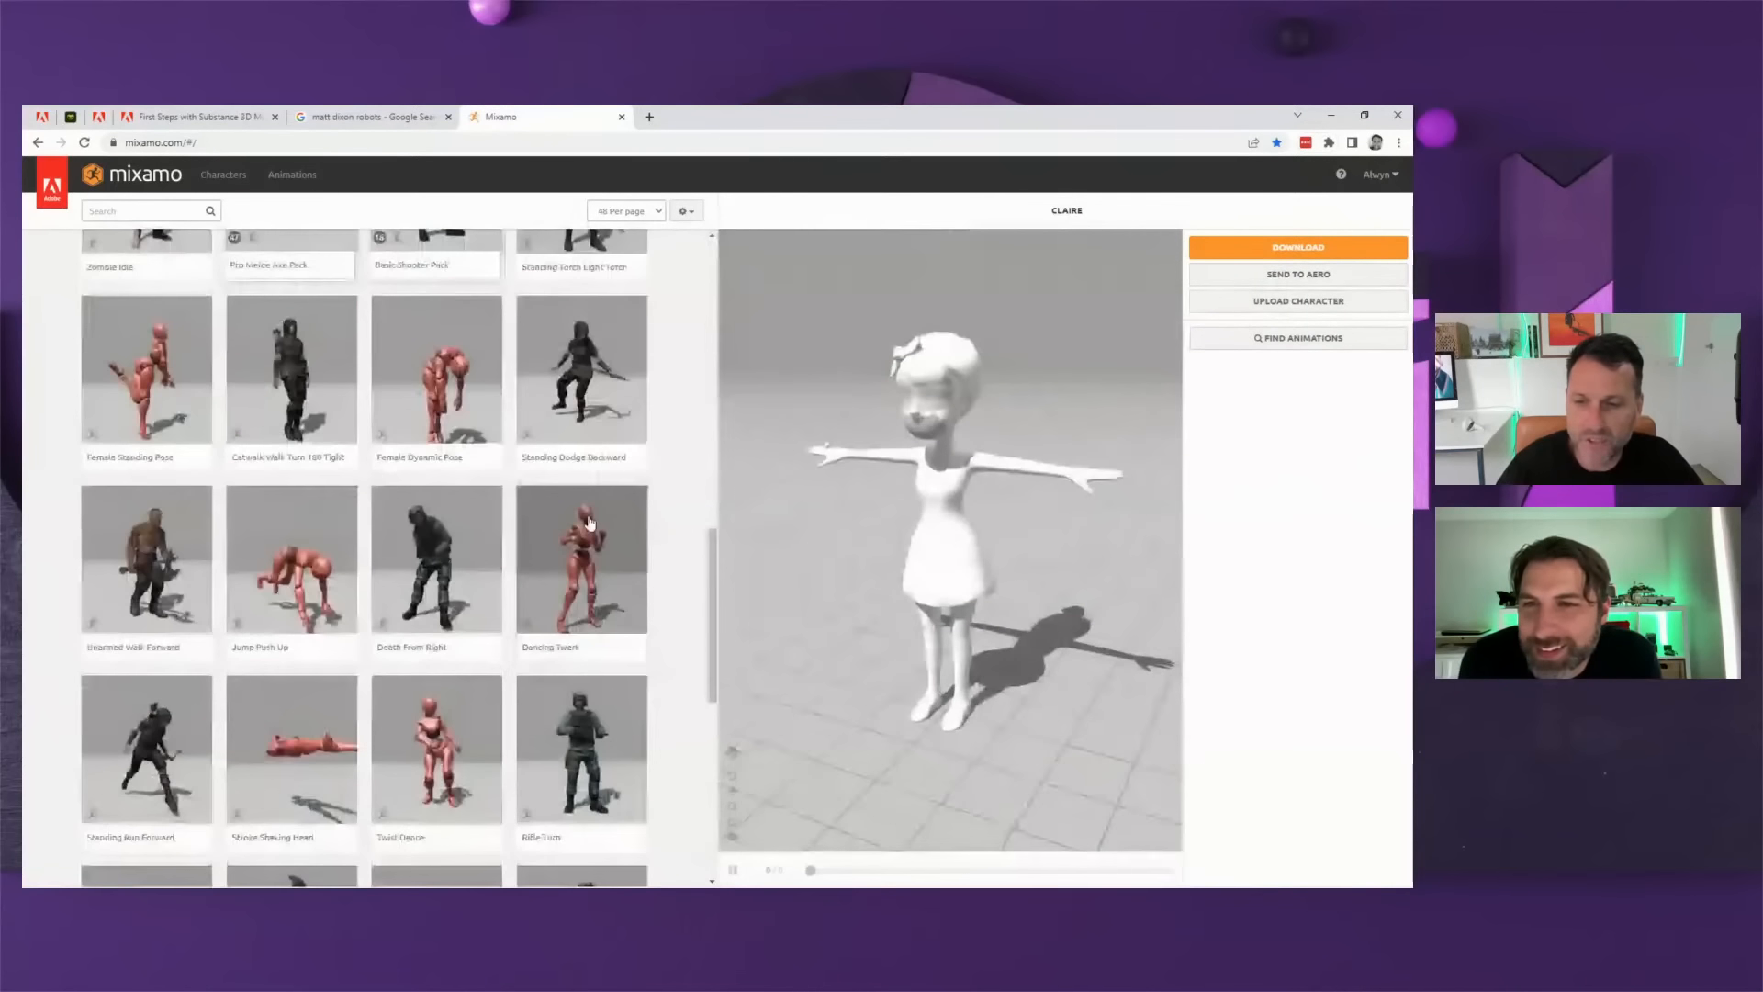
pyautogui.scroll(-3, 590, 524)
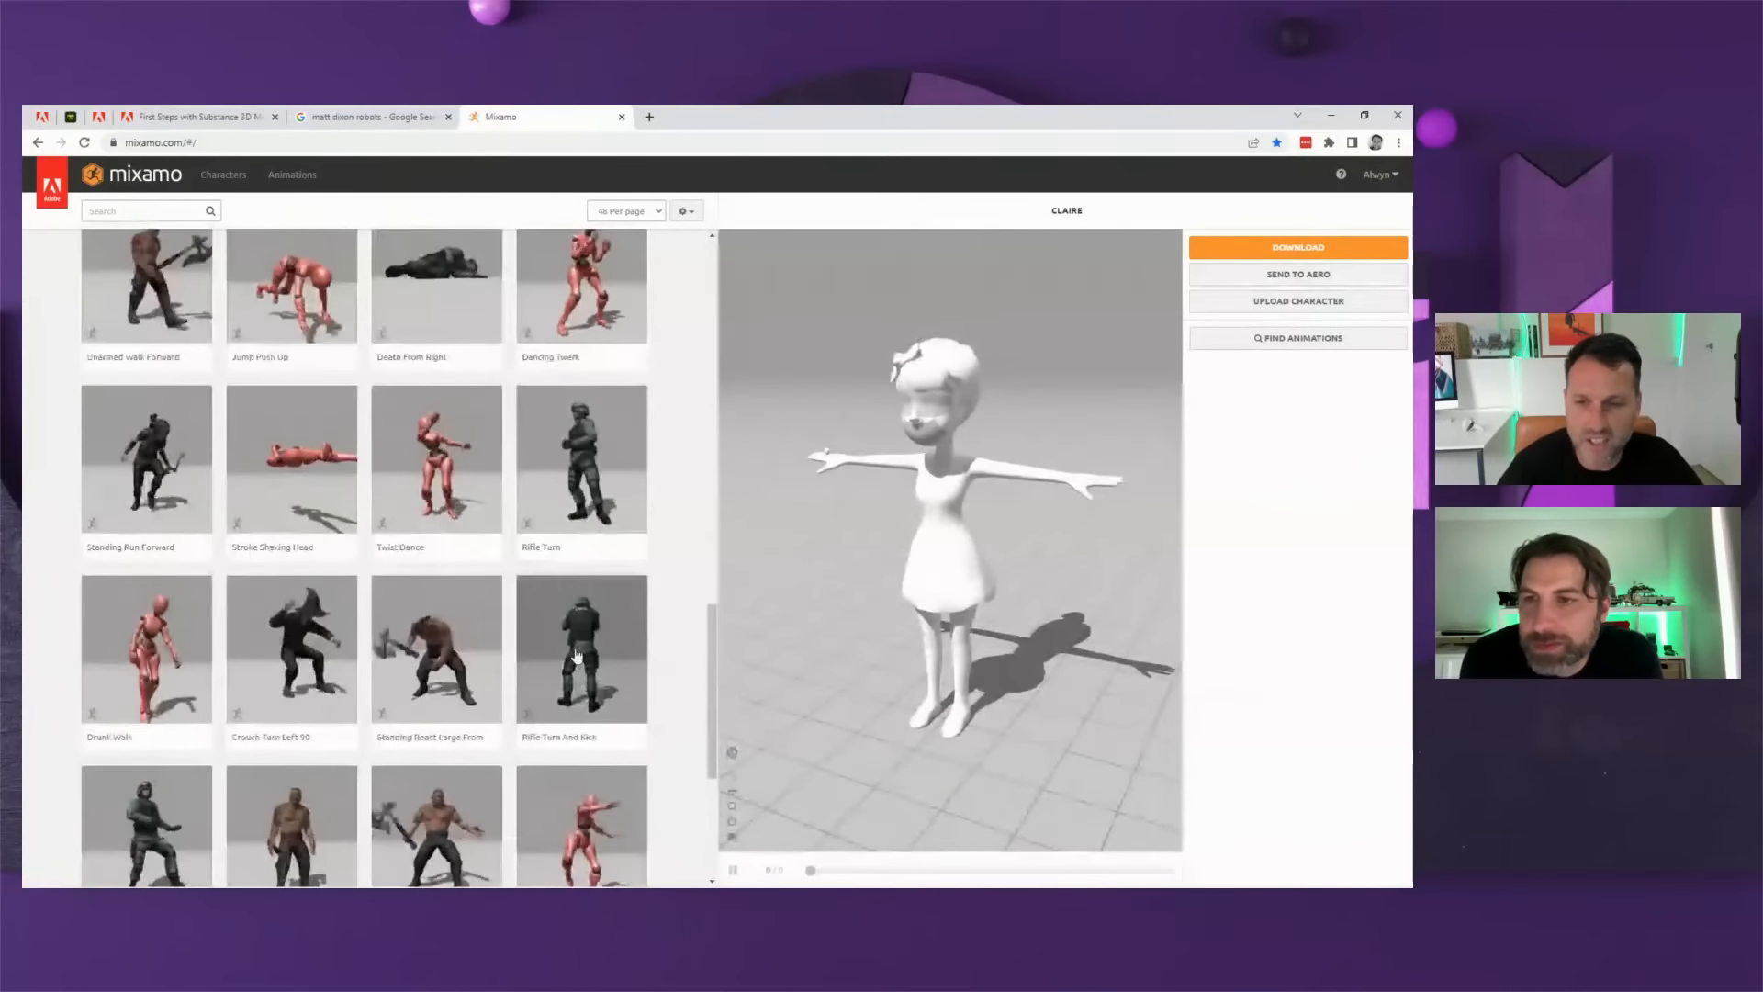
pyautogui.scroll(-4, 515, 588)
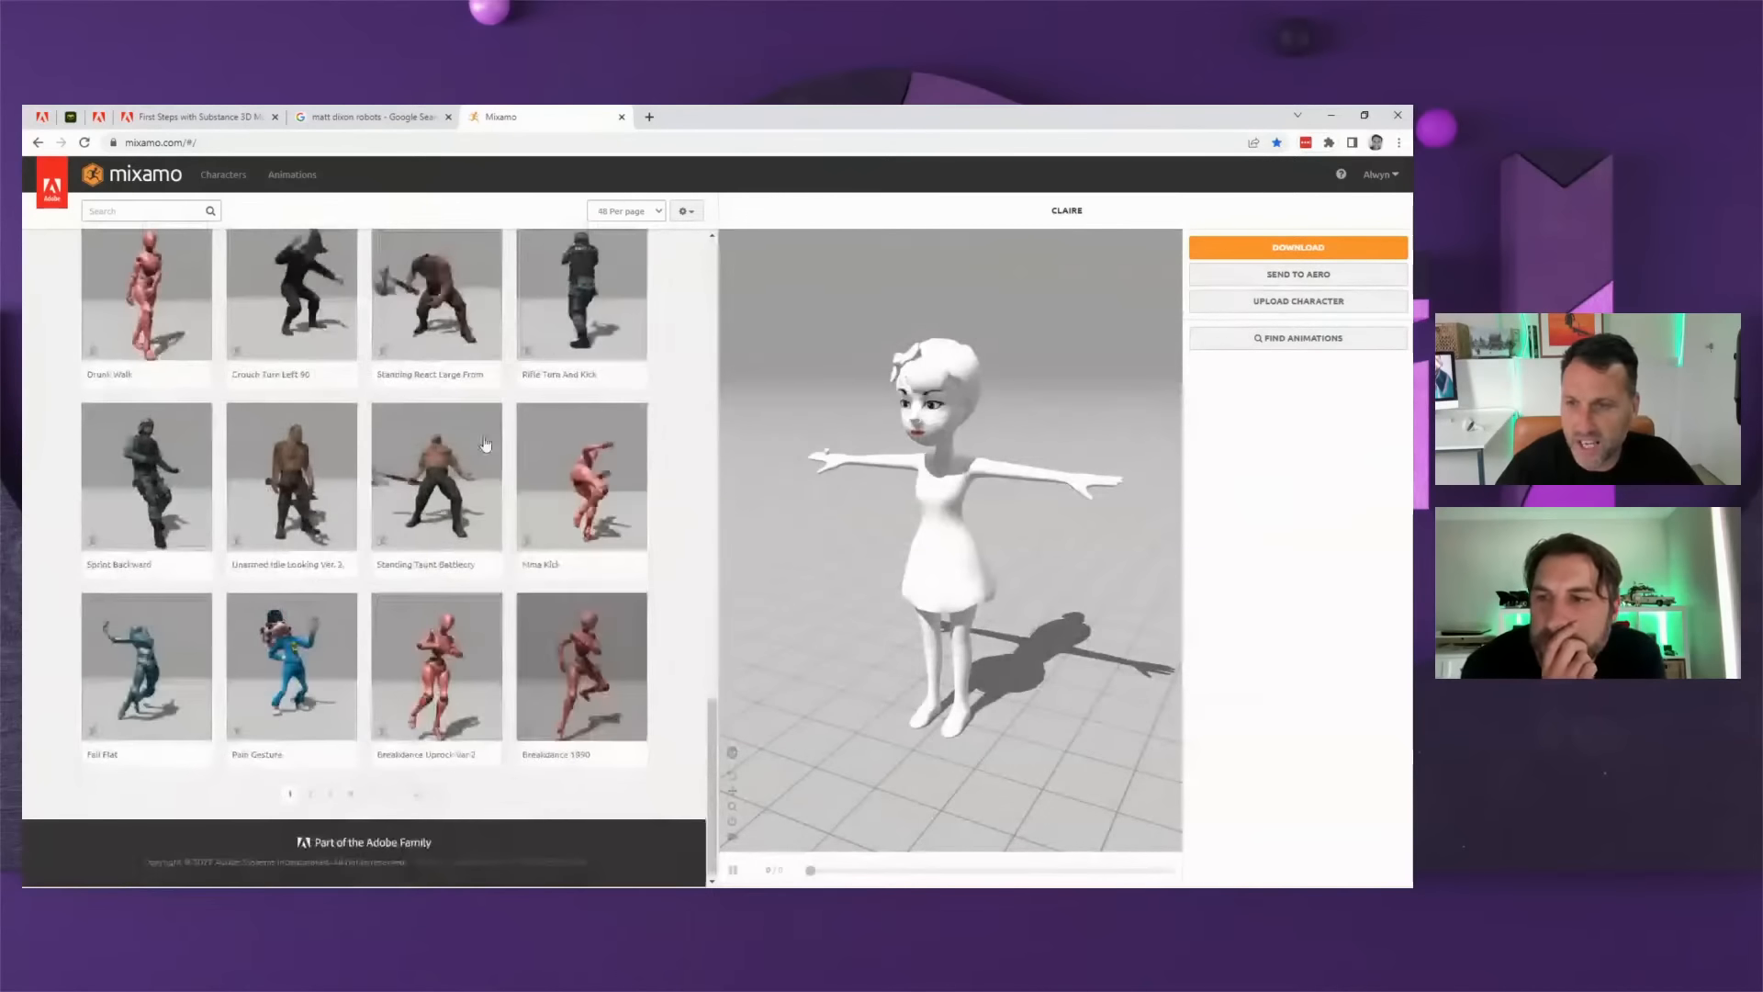
pyautogui.click(437, 480)
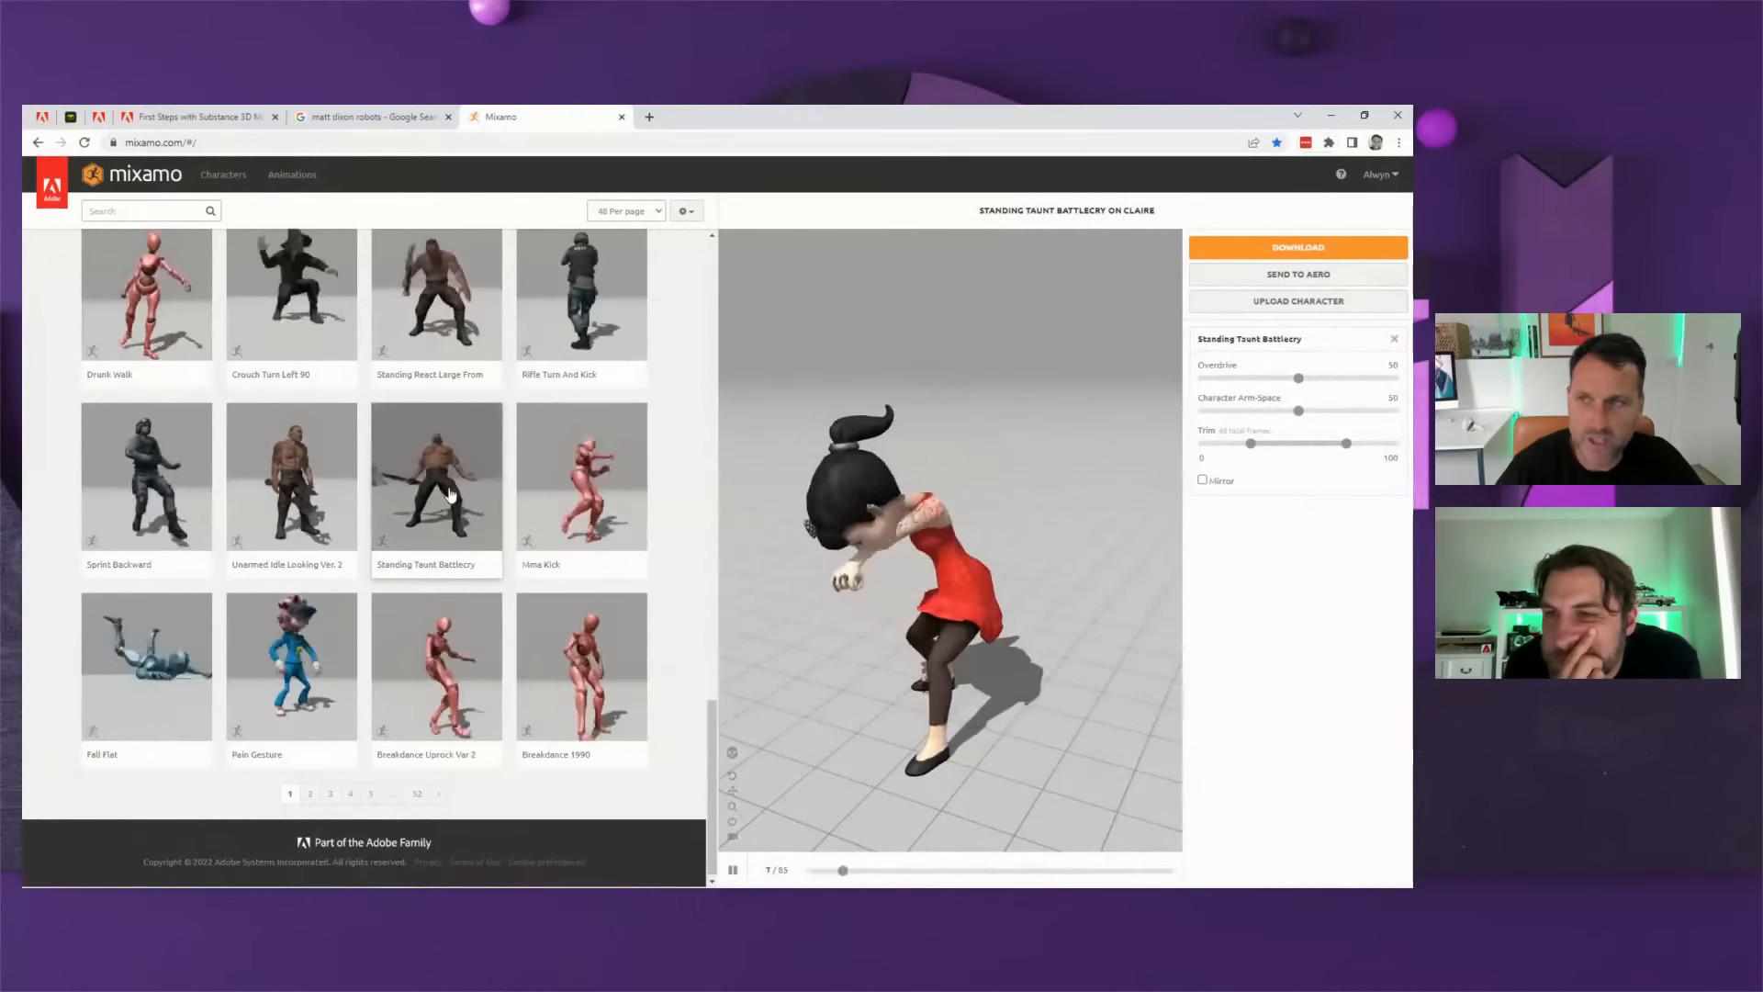
# - Replace the animated character with Vanguard By T. Choonyung and finally with Exo Gray
pyautogui.scroll(5, 450, 495)
pyautogui.click(223, 175)
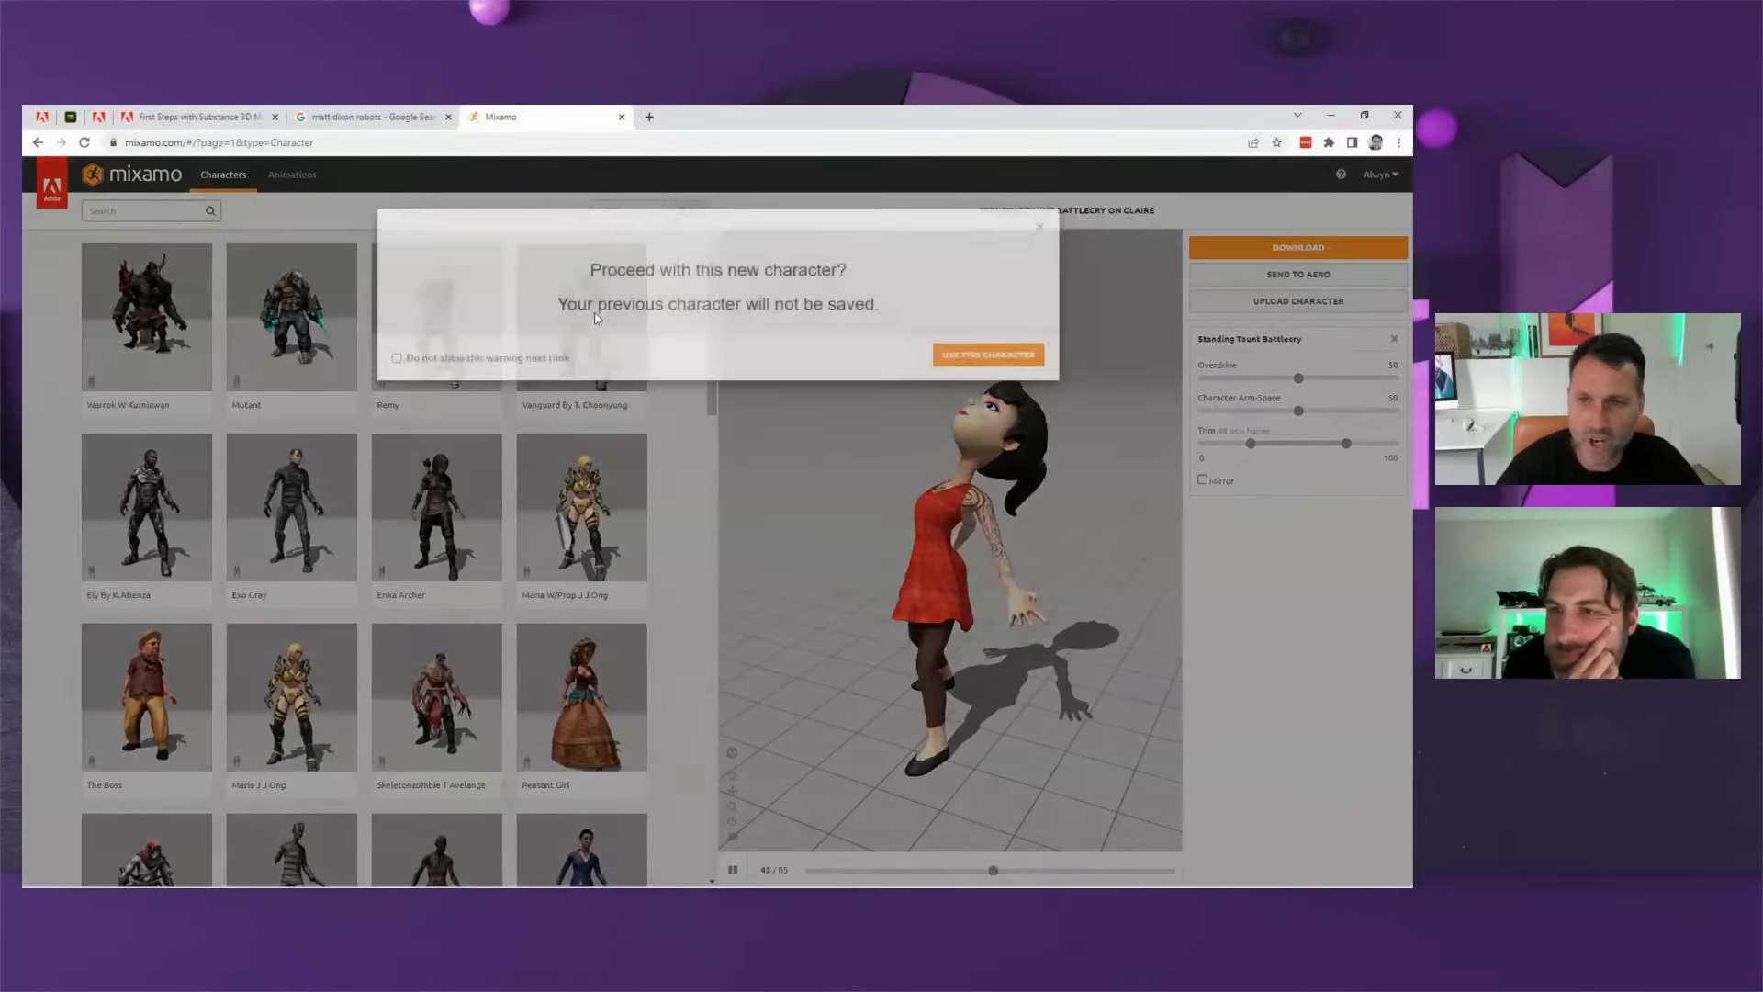
pyautogui.click(562, 570)
pyautogui.click(988, 374)
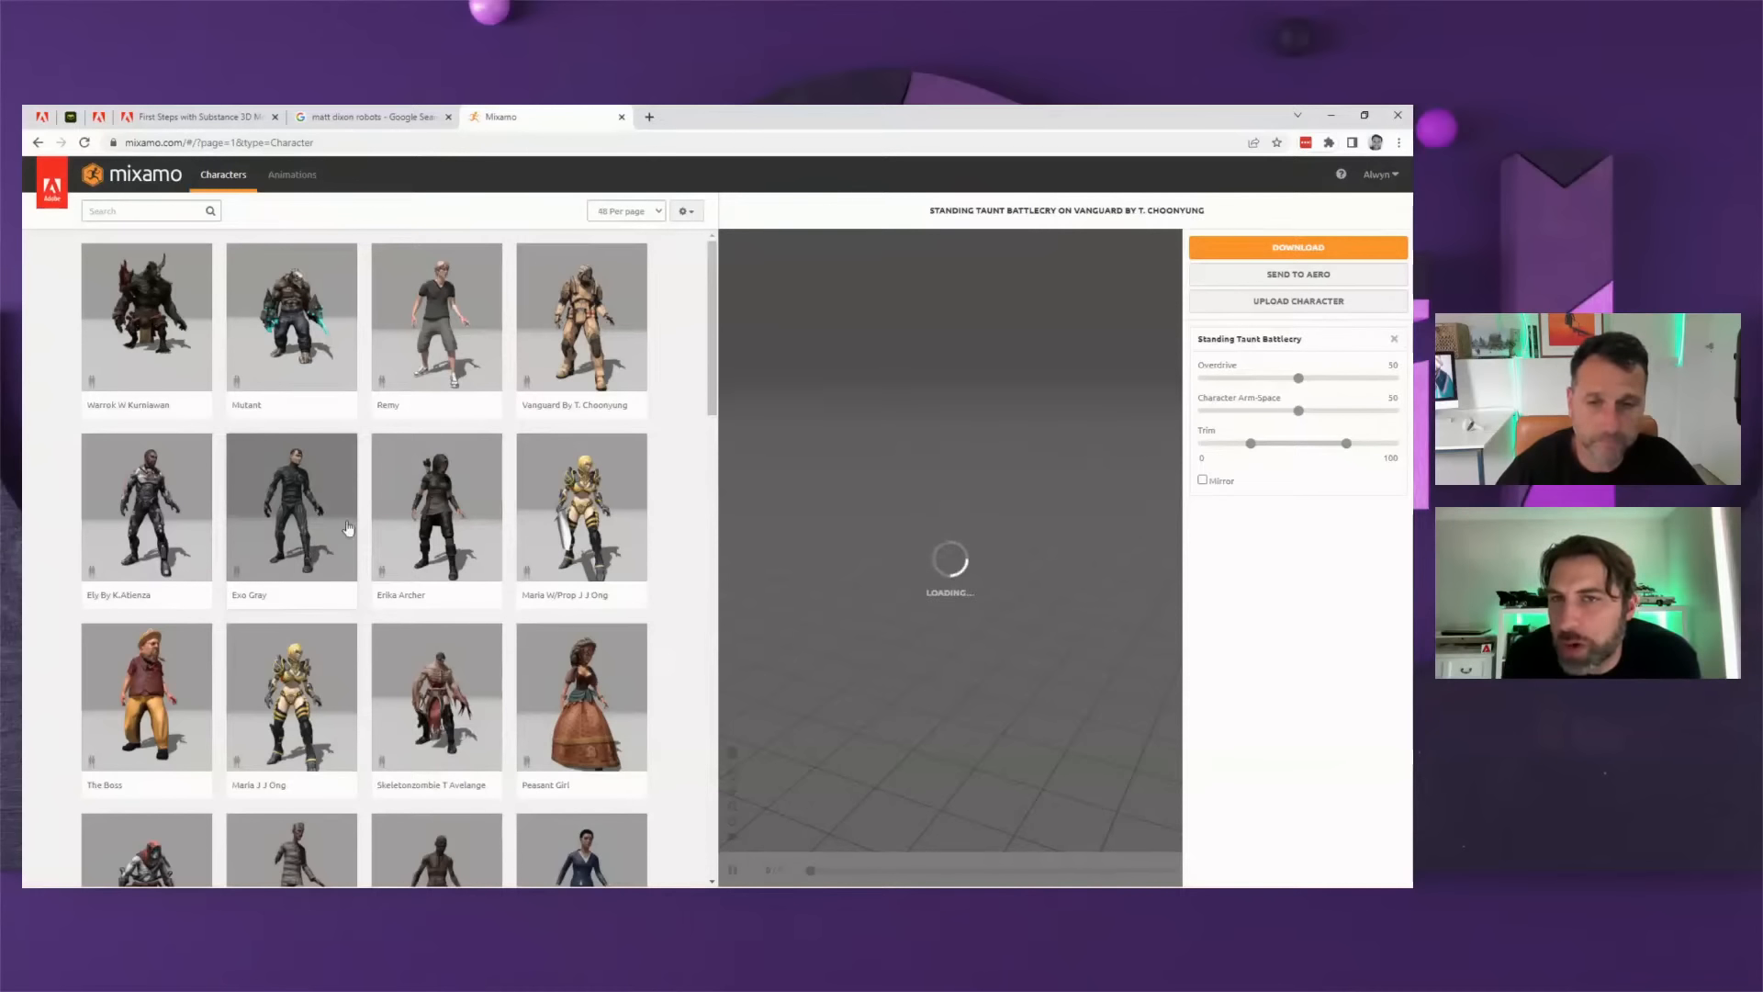
pyautogui.click(298, 497)
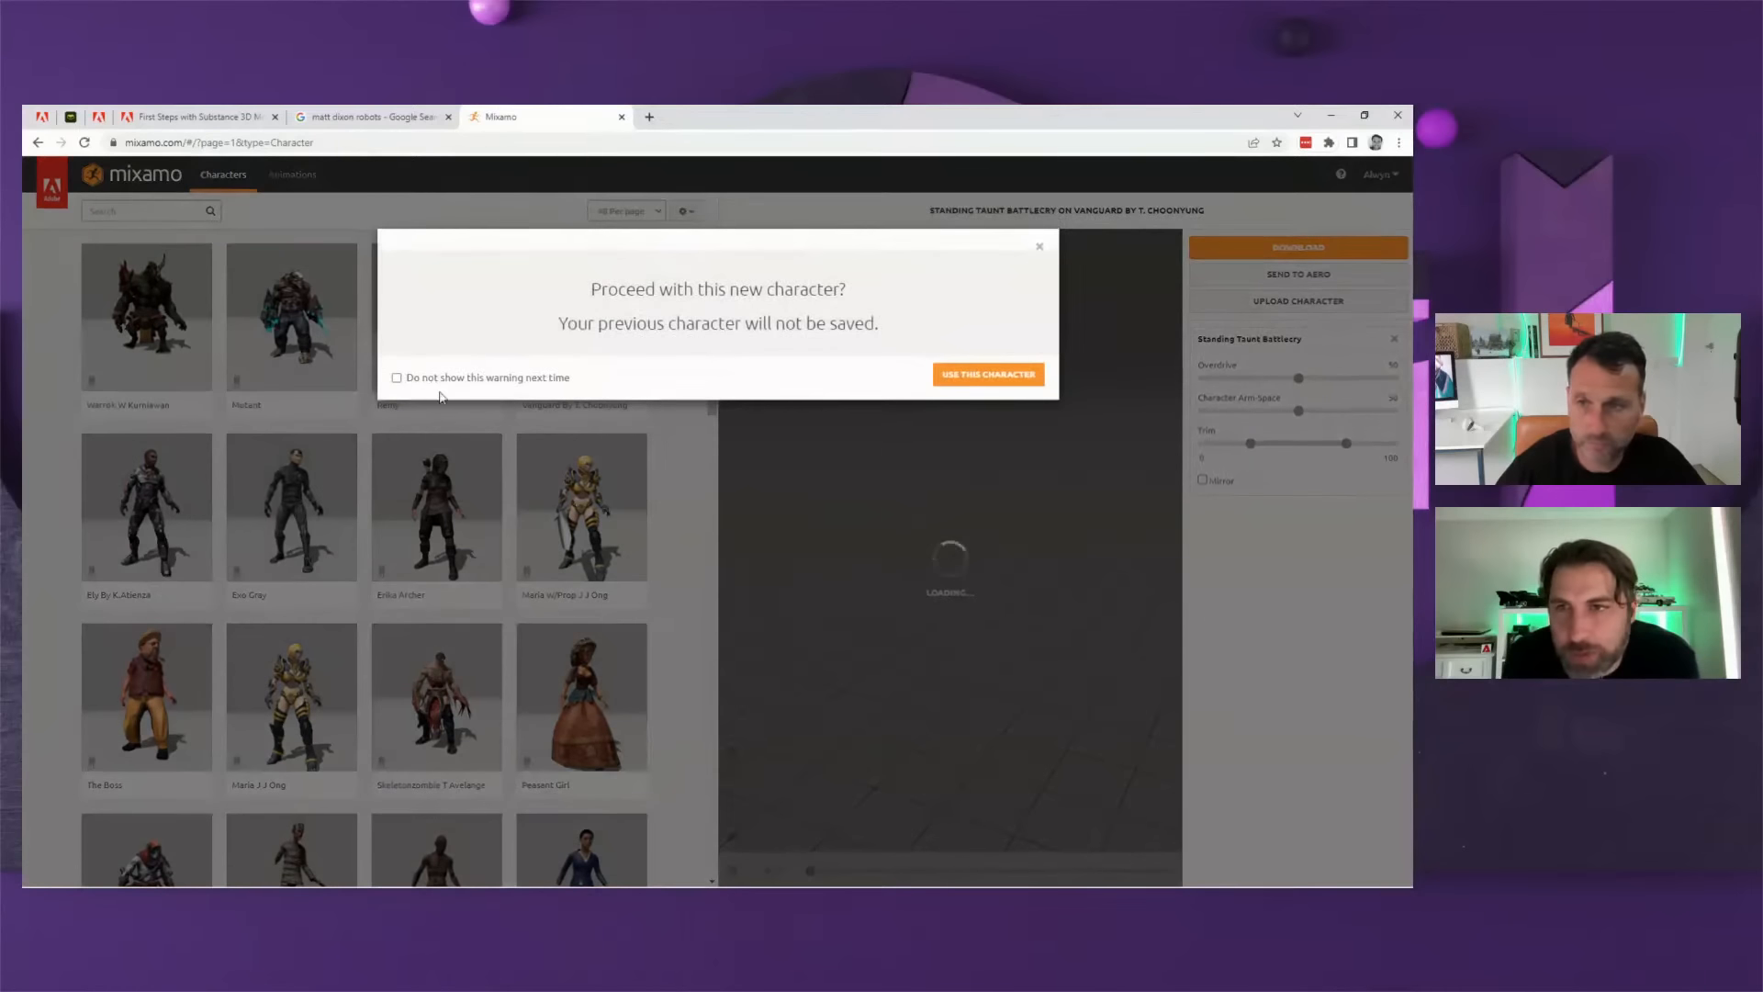
pyautogui.click(980, 376)
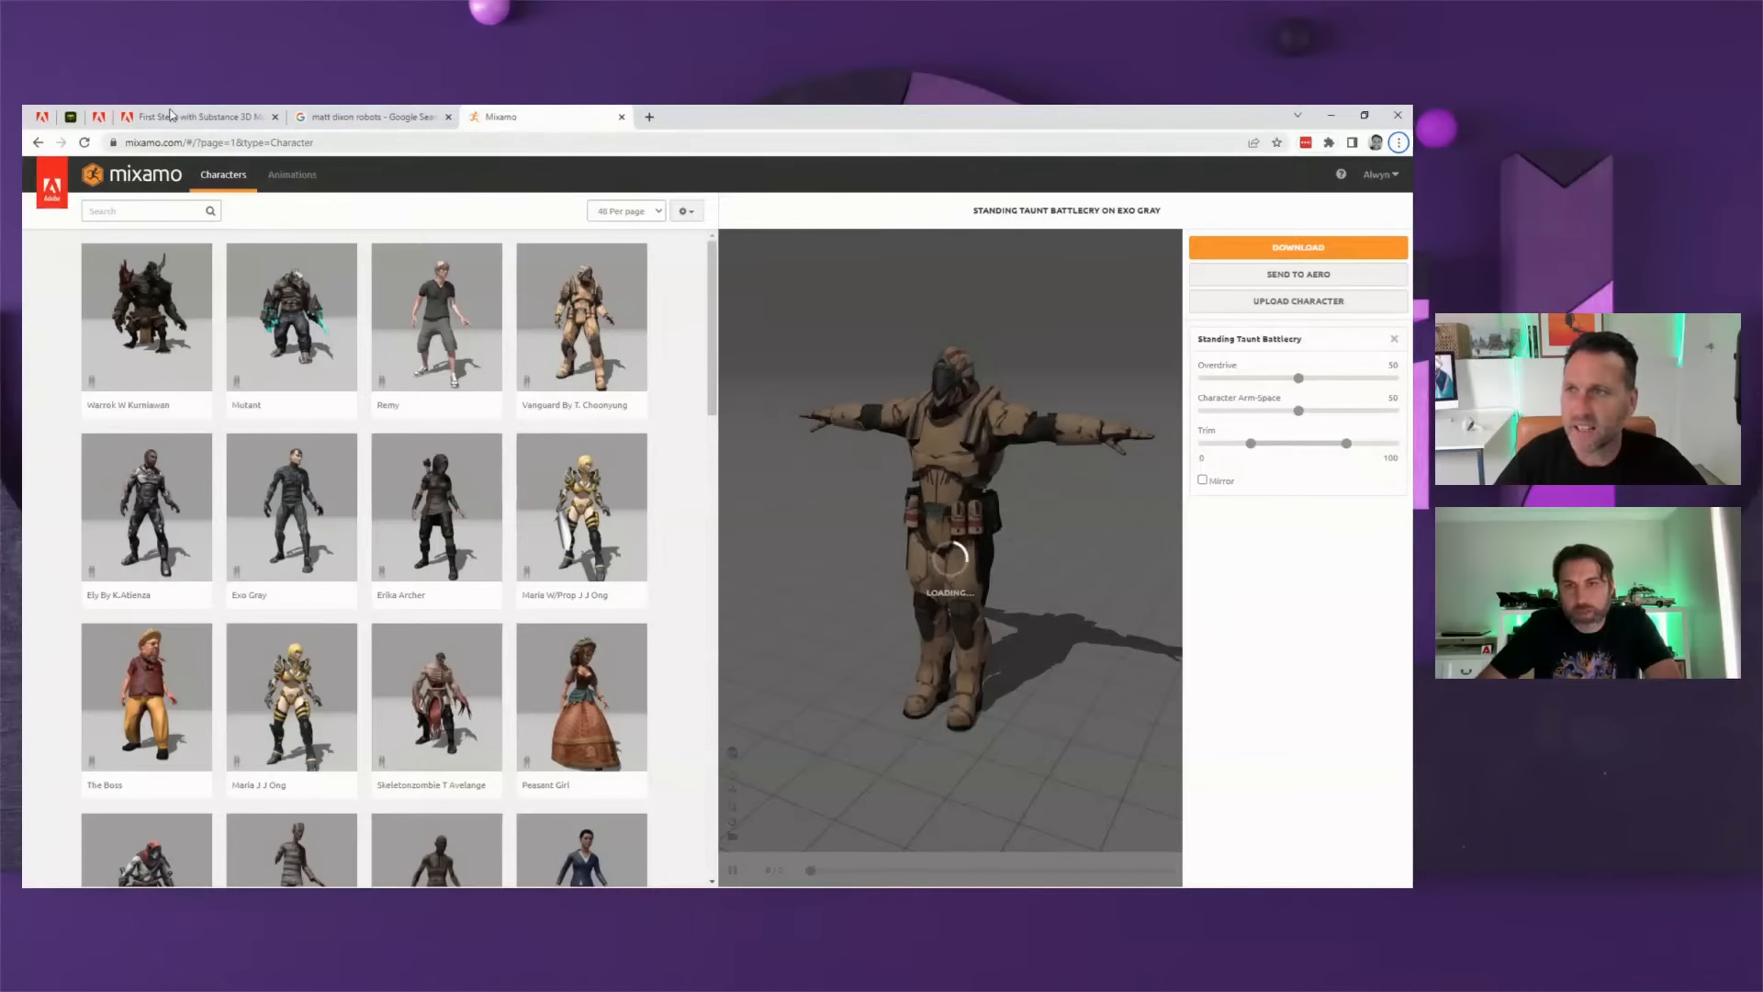
# - Examine the First Steps with Substance 3D Modeler on Desktop course, including the Assembly and All Tools lessons, and return to Mixamo
pyautogui.click(203, 119)
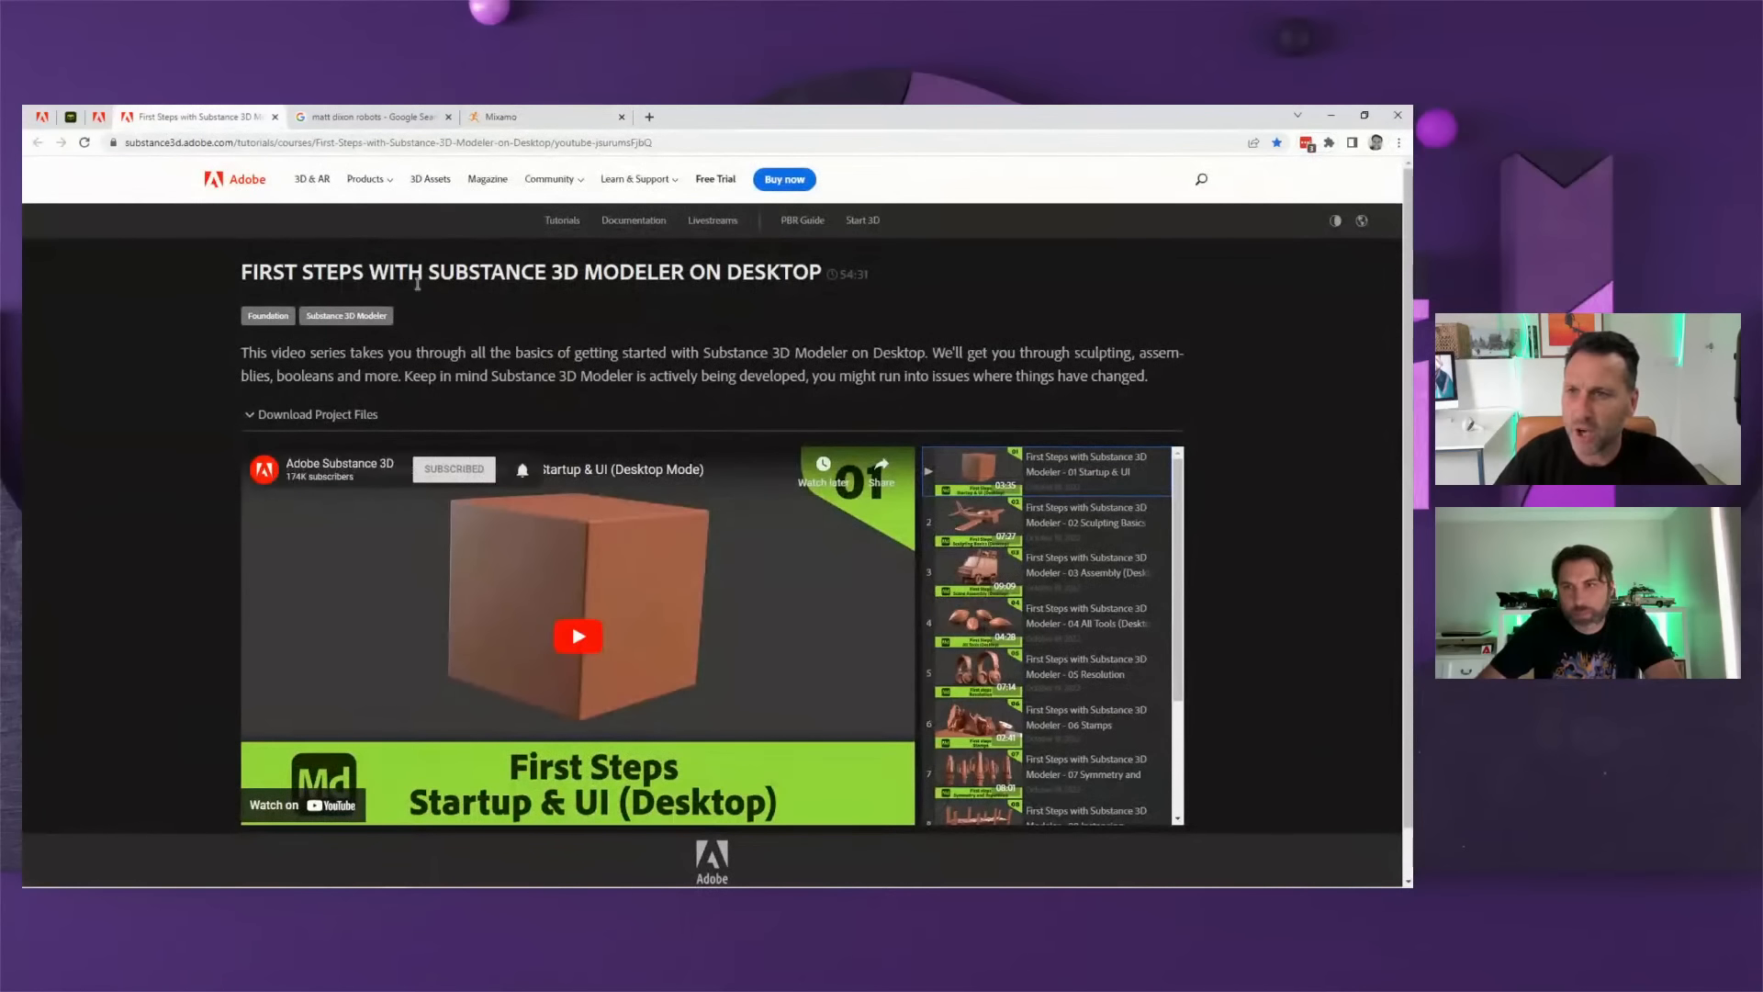
pyautogui.scroll(-1, 418, 283)
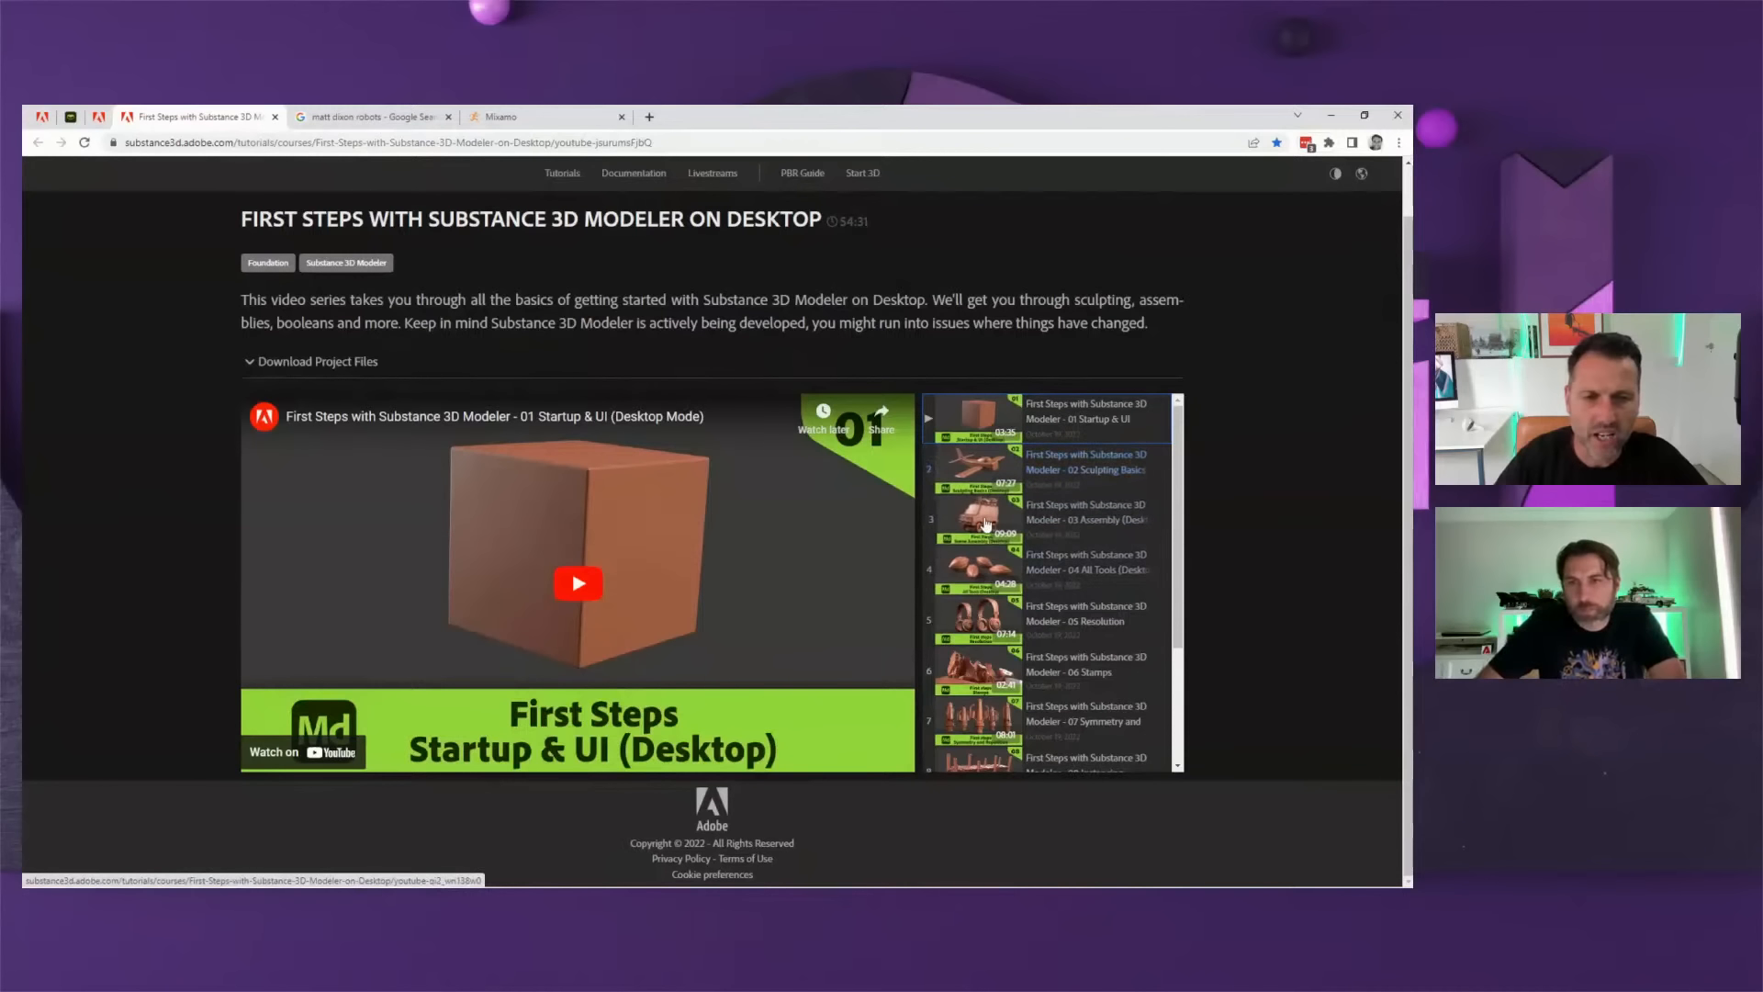
pyautogui.click(997, 519)
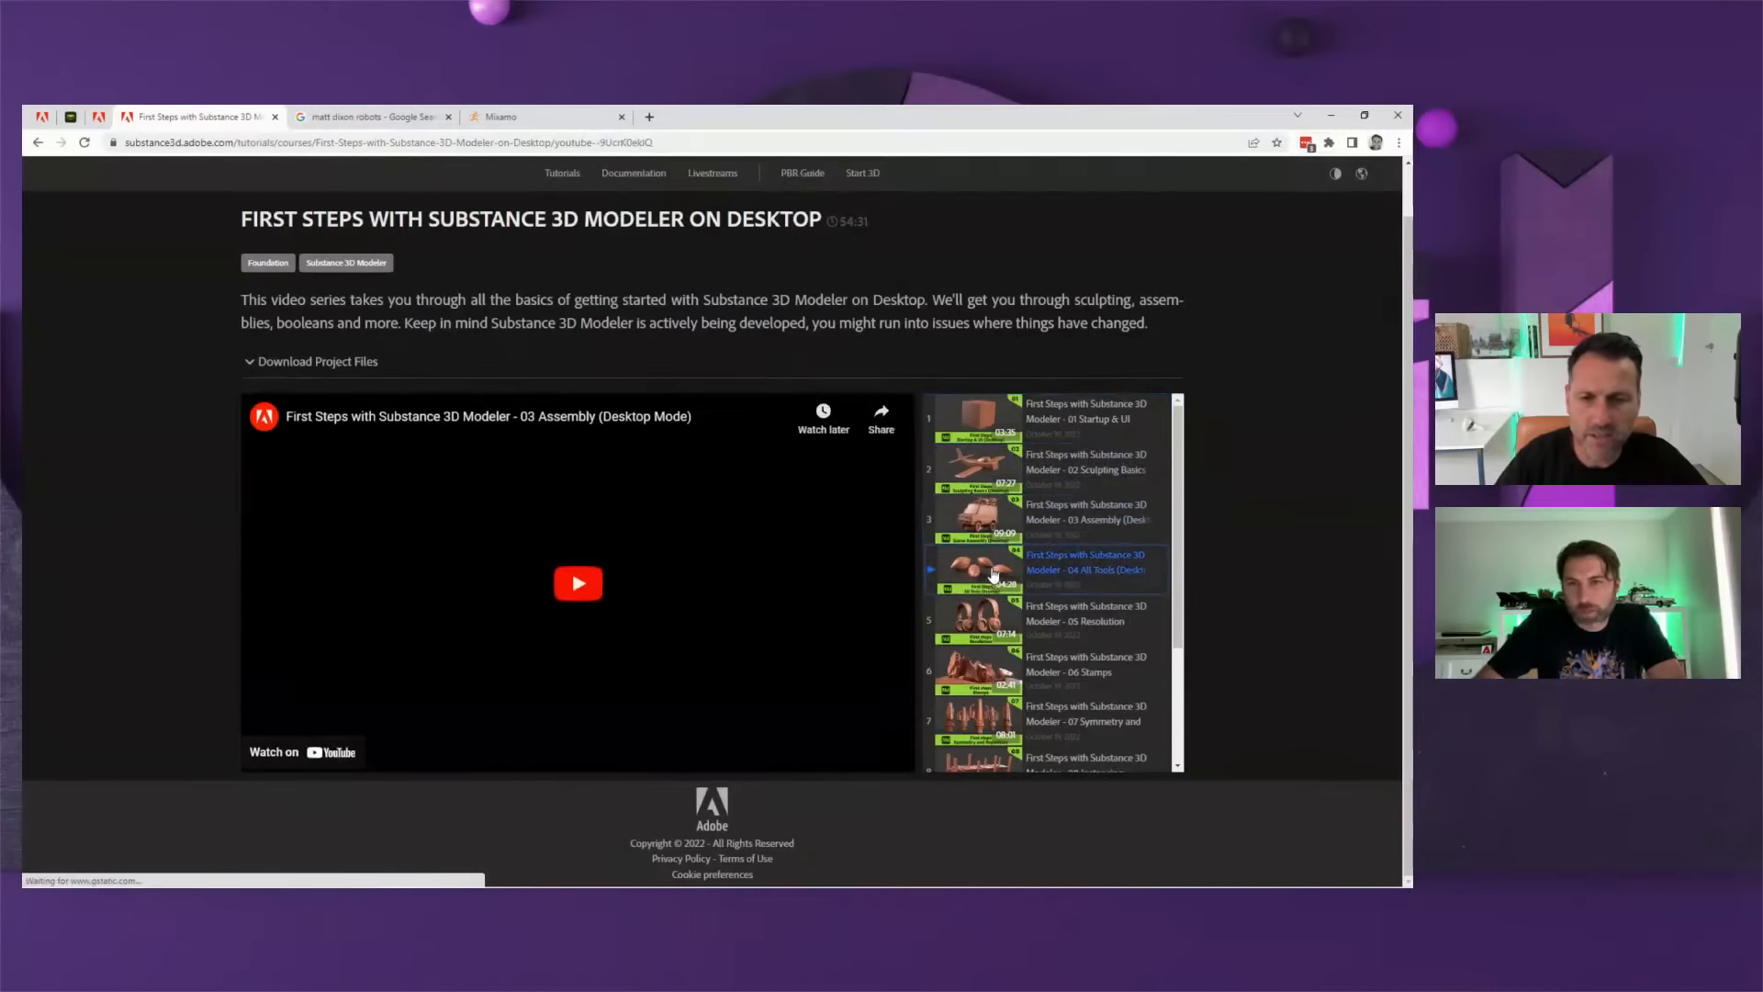
pyautogui.click(996, 571)
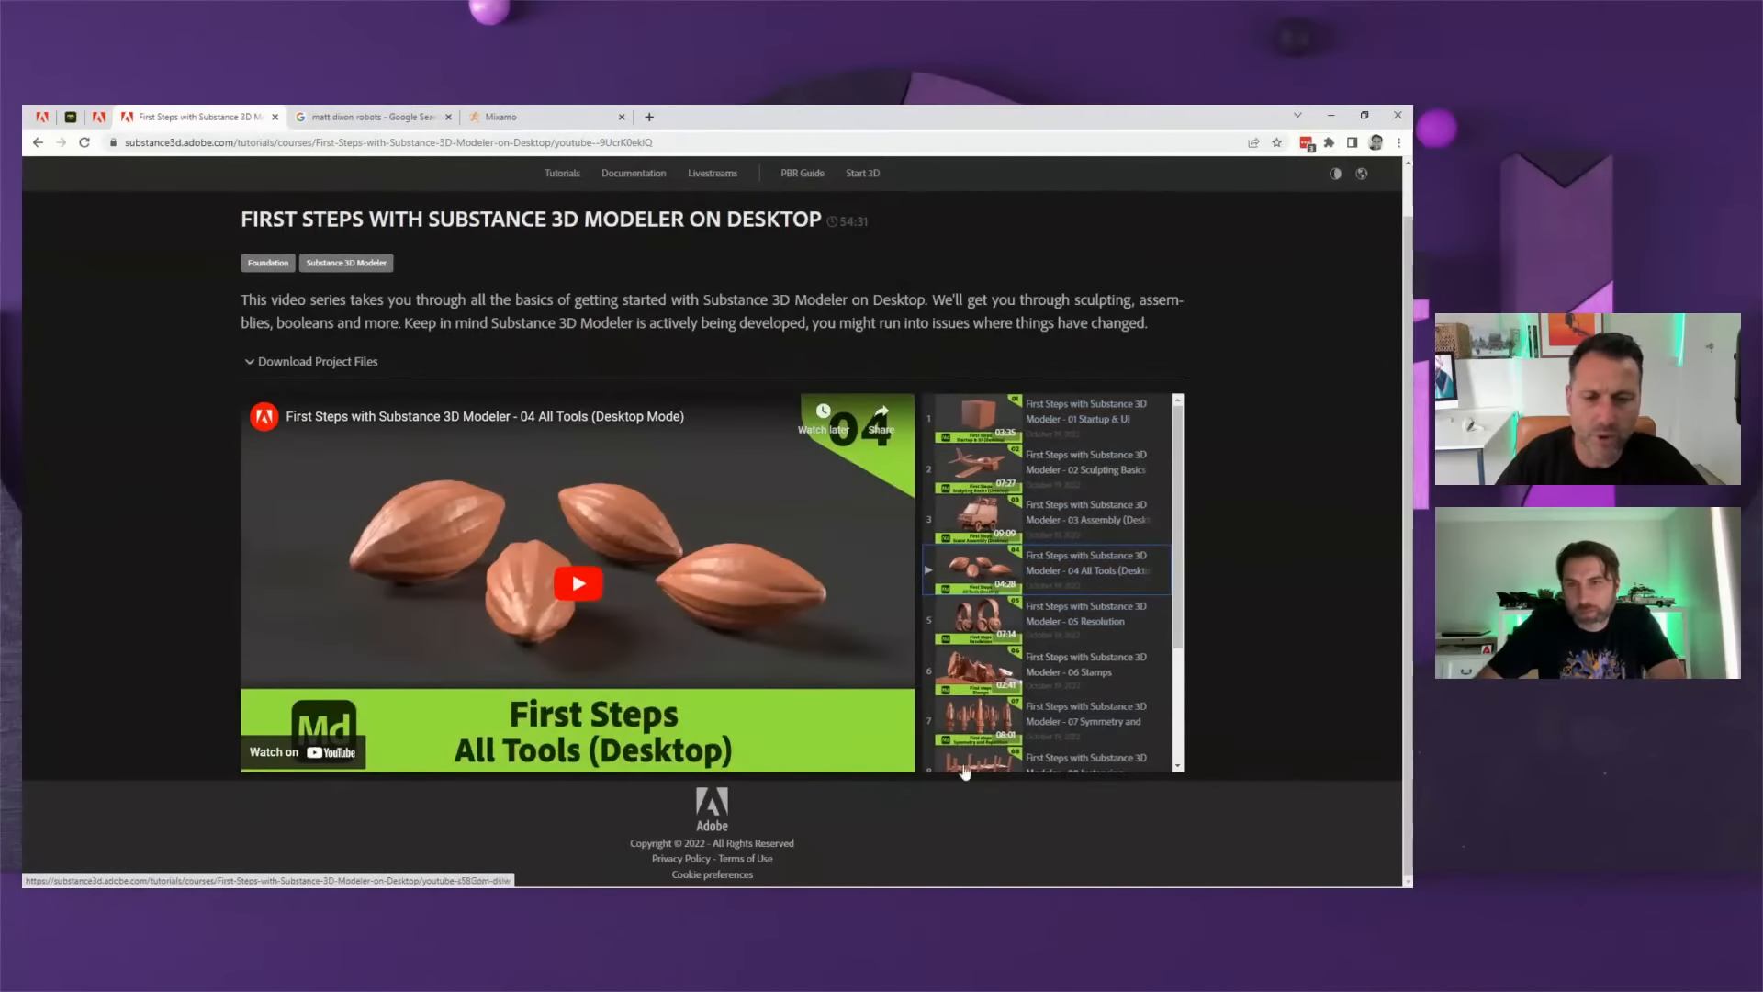
pyautogui.scroll(-3, 1001, 726)
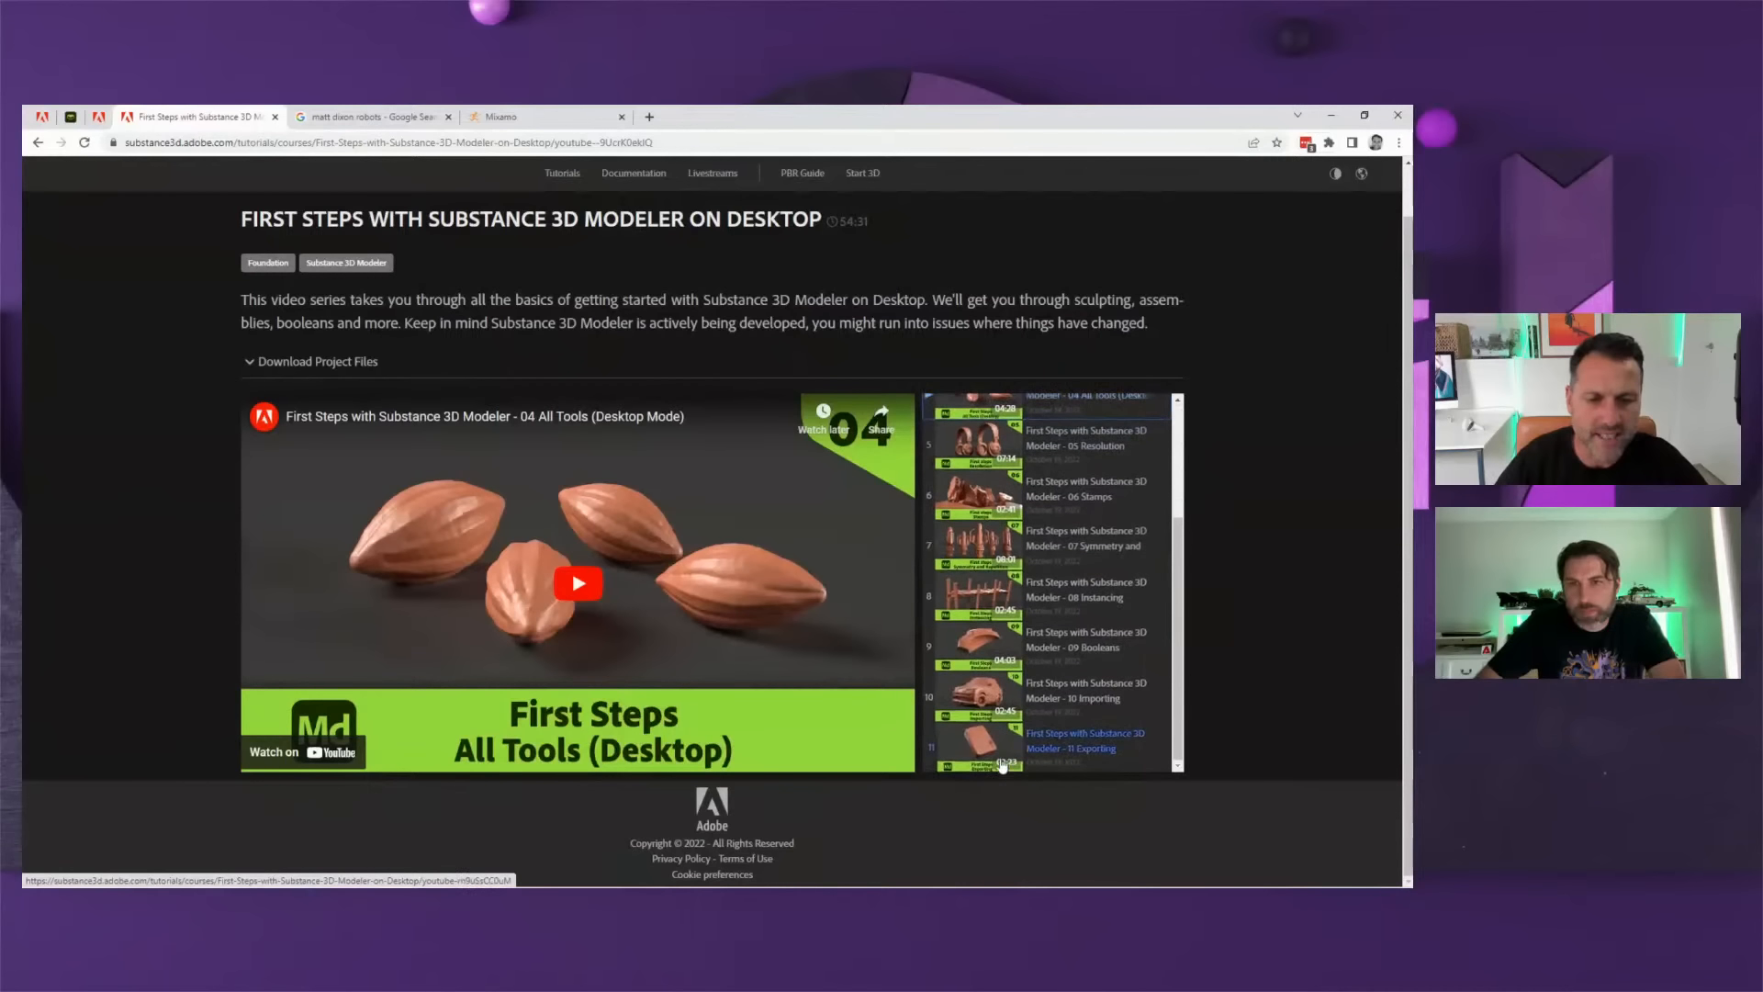
pyautogui.scroll(3, 1001, 670)
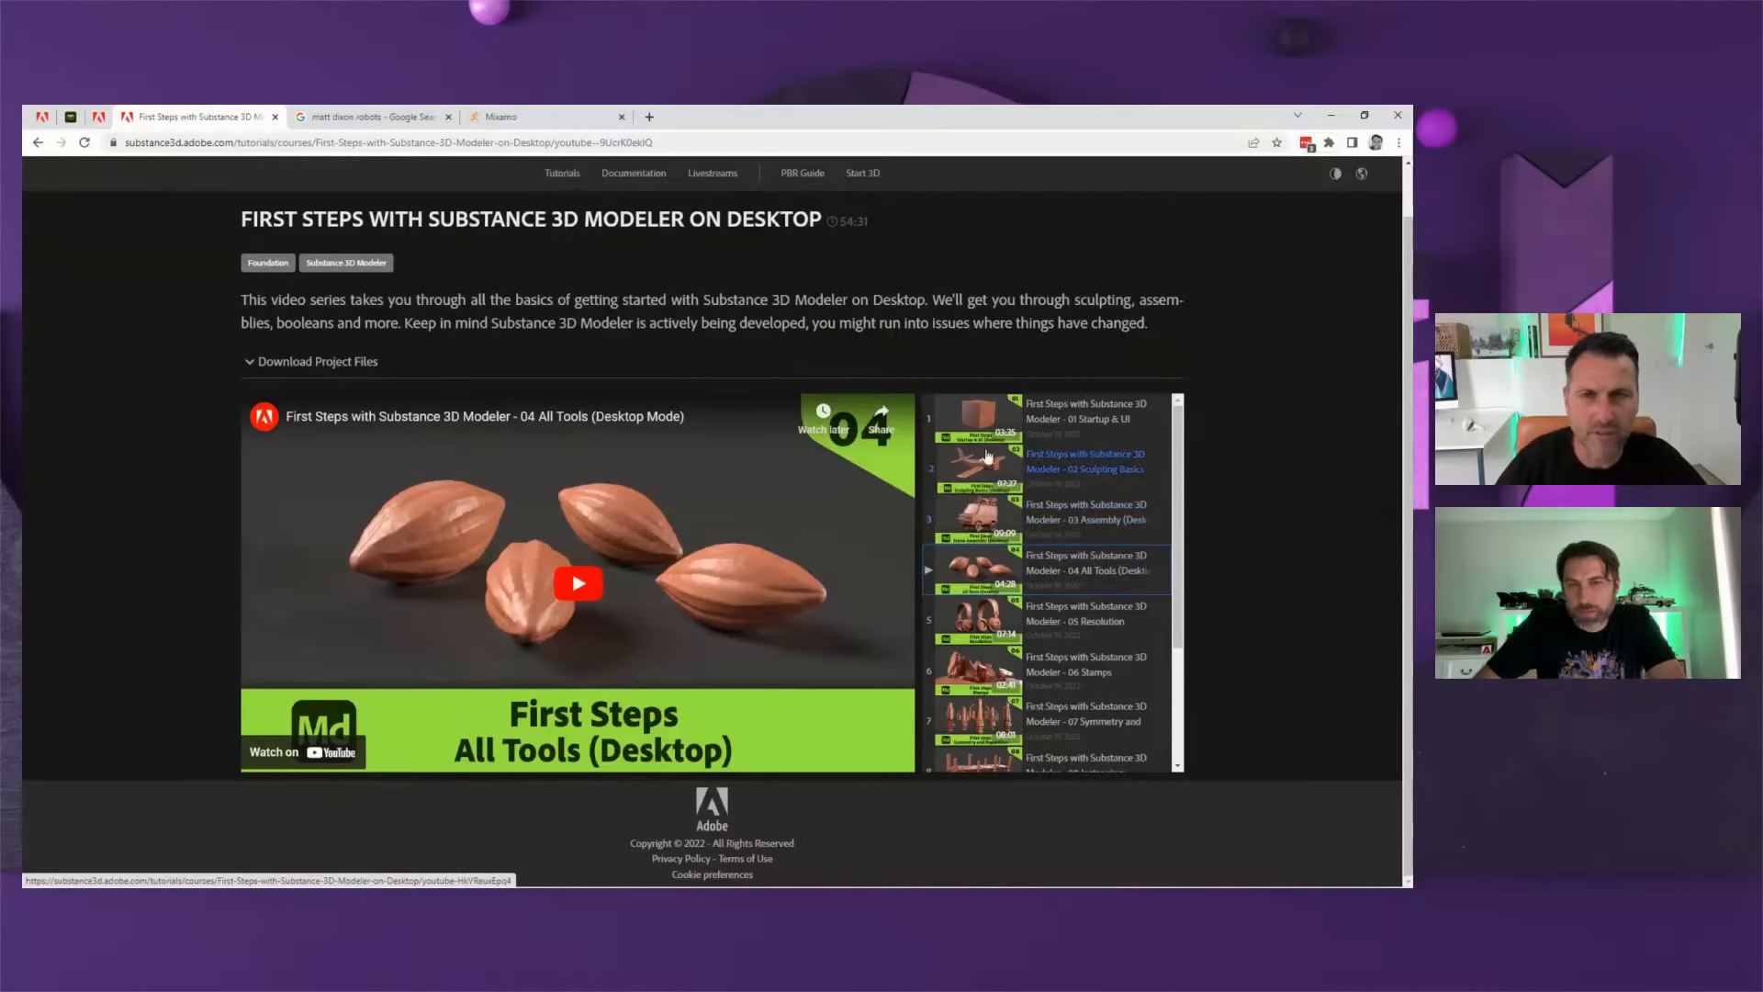
pyautogui.click(500, 117)
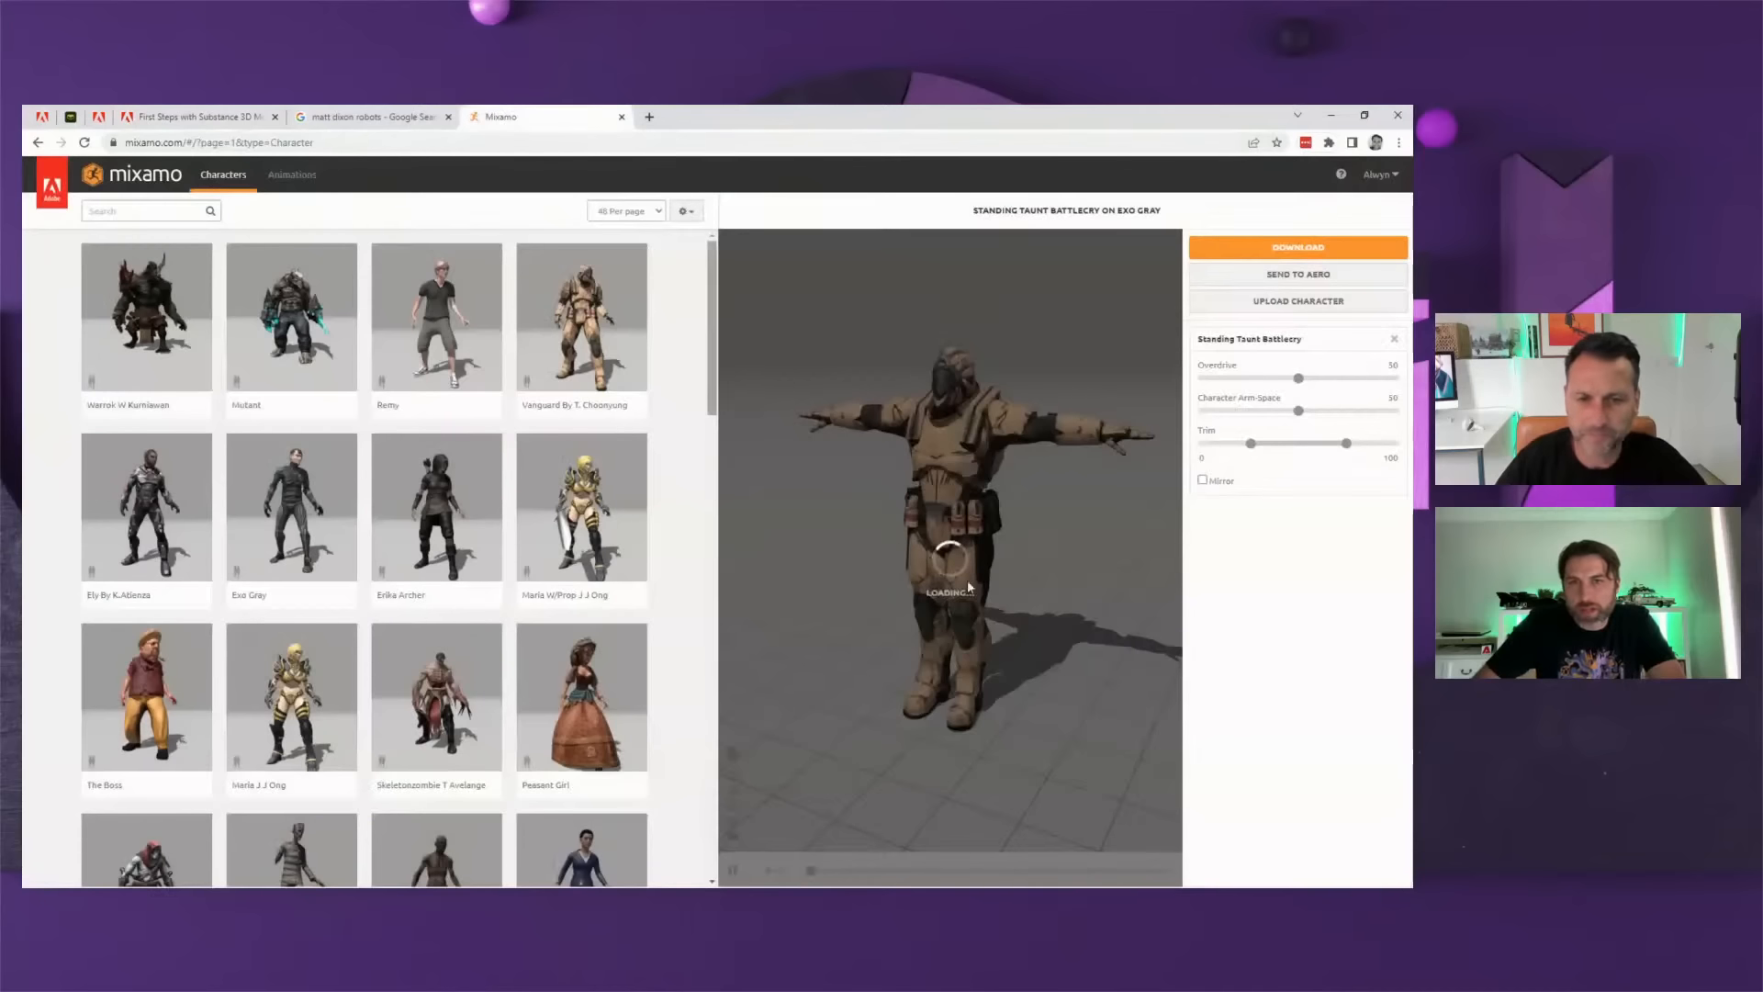
# - Close the Mixamo and Google search pages and bring up the First Steps with Substance 3D Modeler in VR course
pyautogui.click(621, 118)
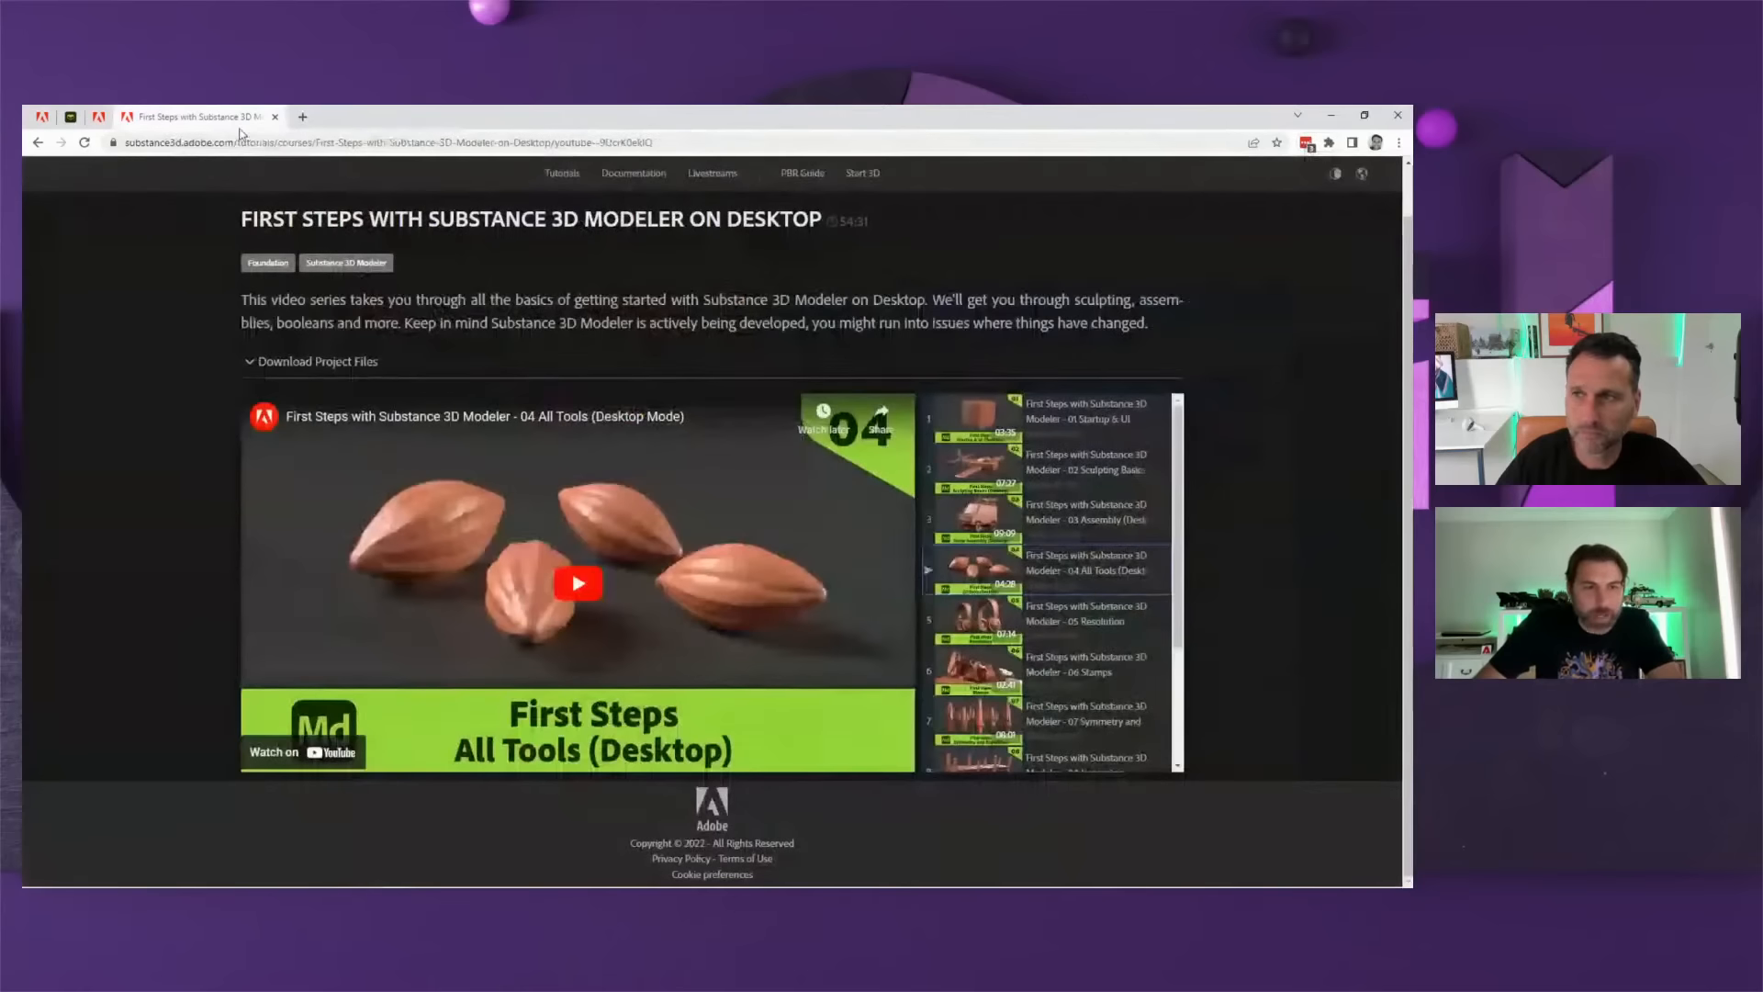
pyautogui.click(448, 116)
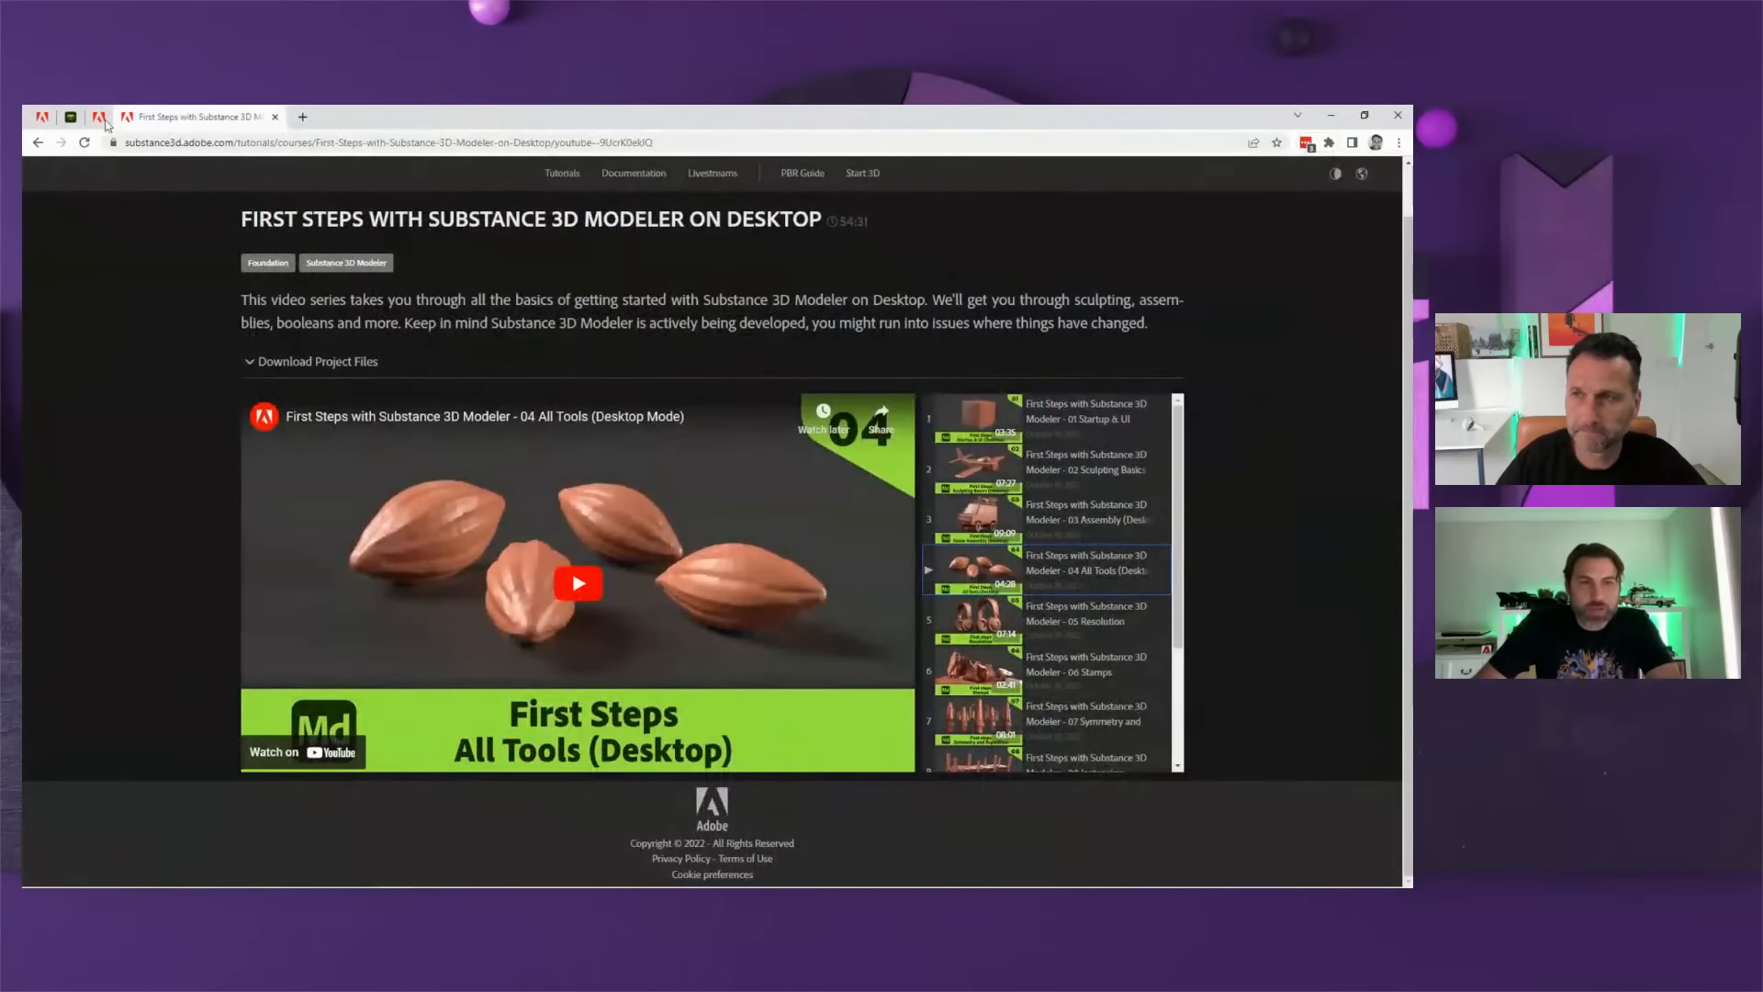
pyautogui.click(98, 116)
pyautogui.click(42, 117)
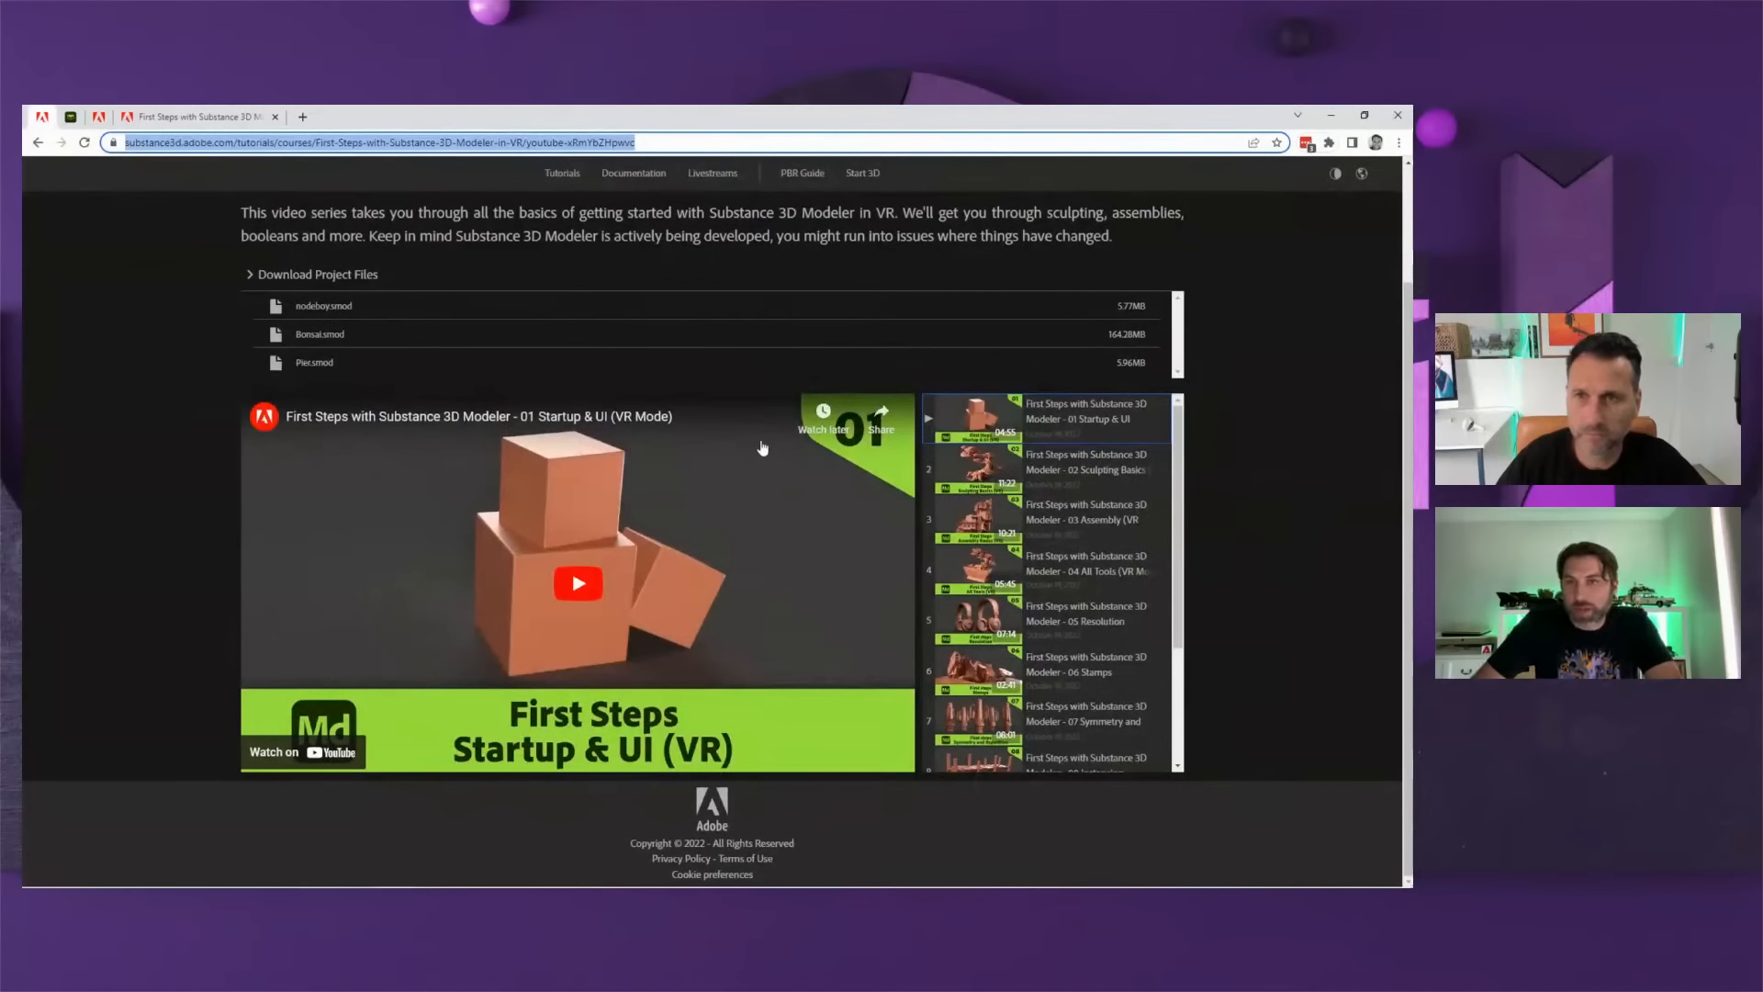
pyautogui.scroll(1, 761, 447)
pyautogui.scroll(-1, 752, 472)
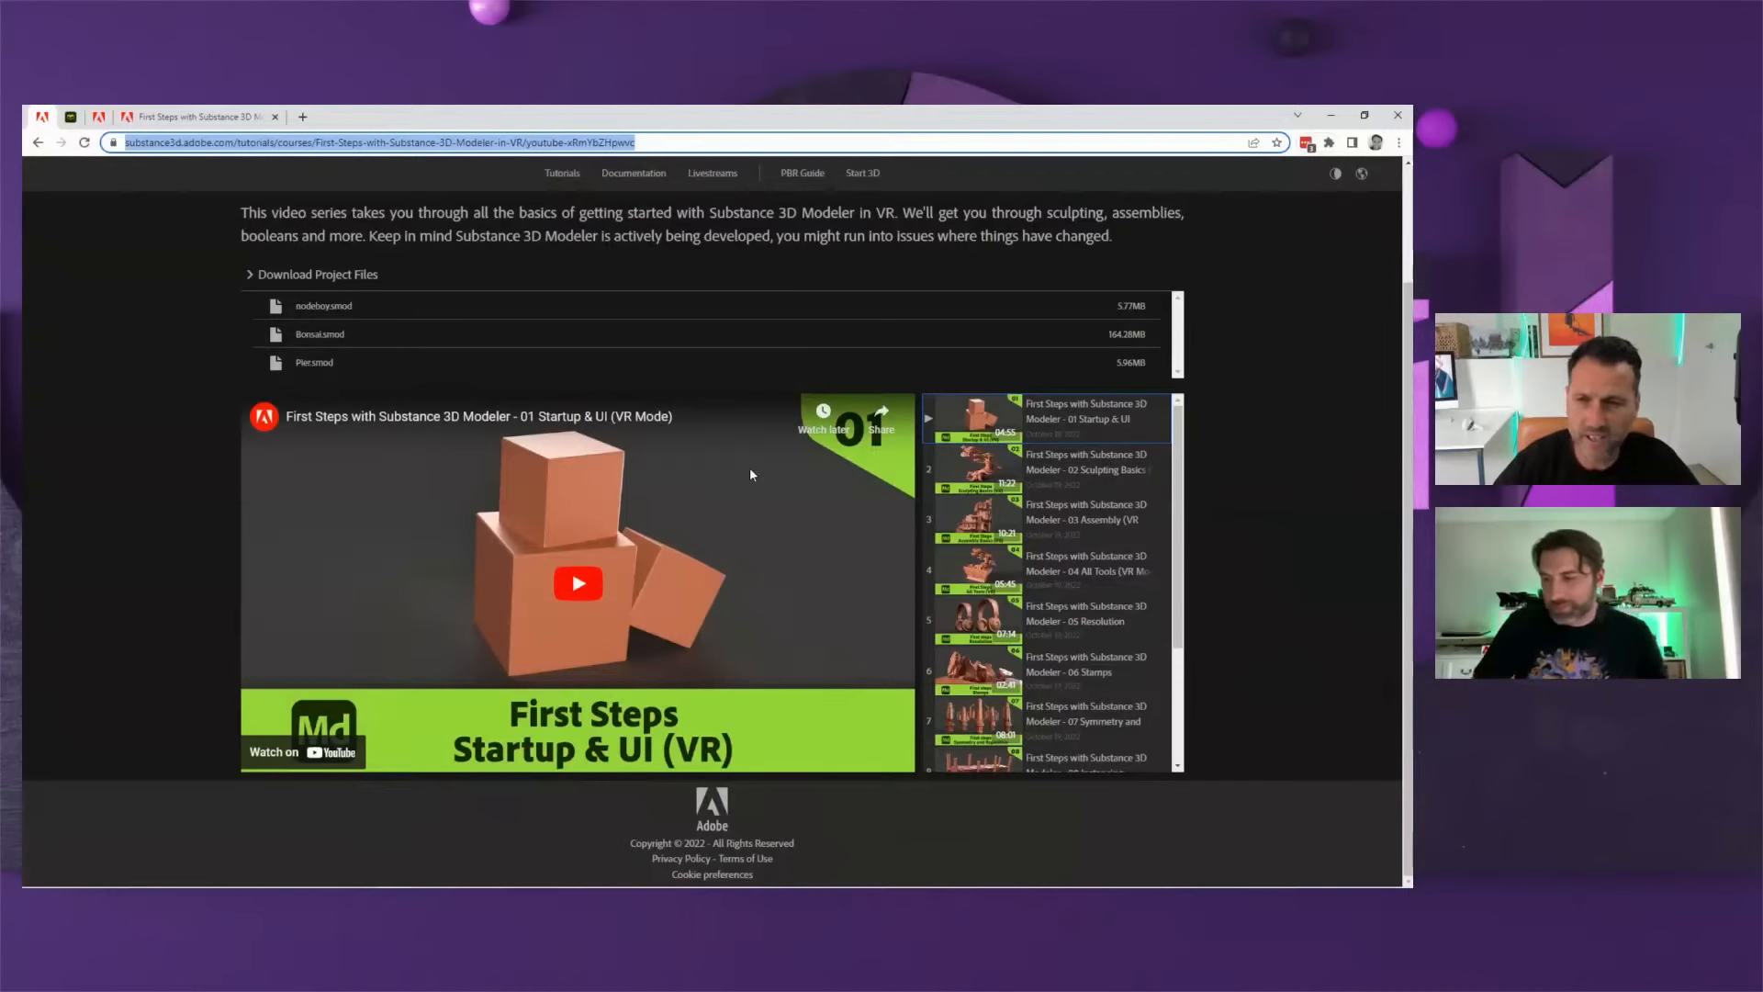
pyautogui.hotkey('alt', 'Tab')
pyautogui.hotkey('alt', 'Tab')
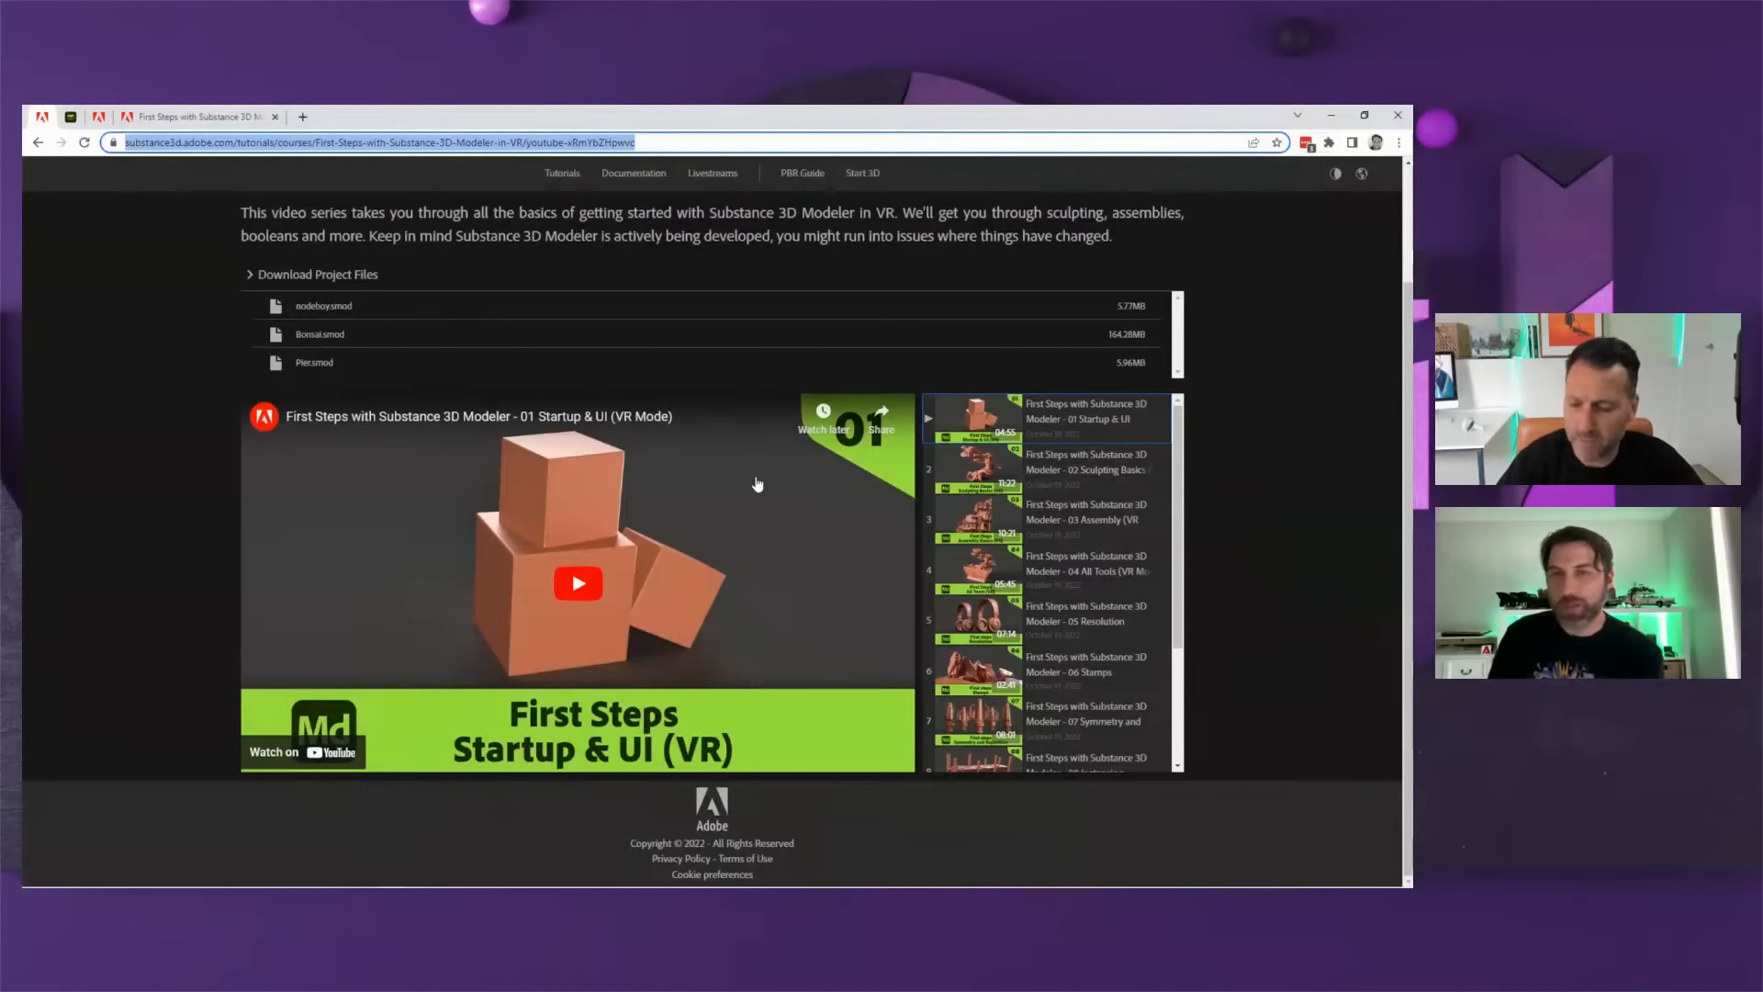
pyautogui.hotkey('alt', 'Tab')
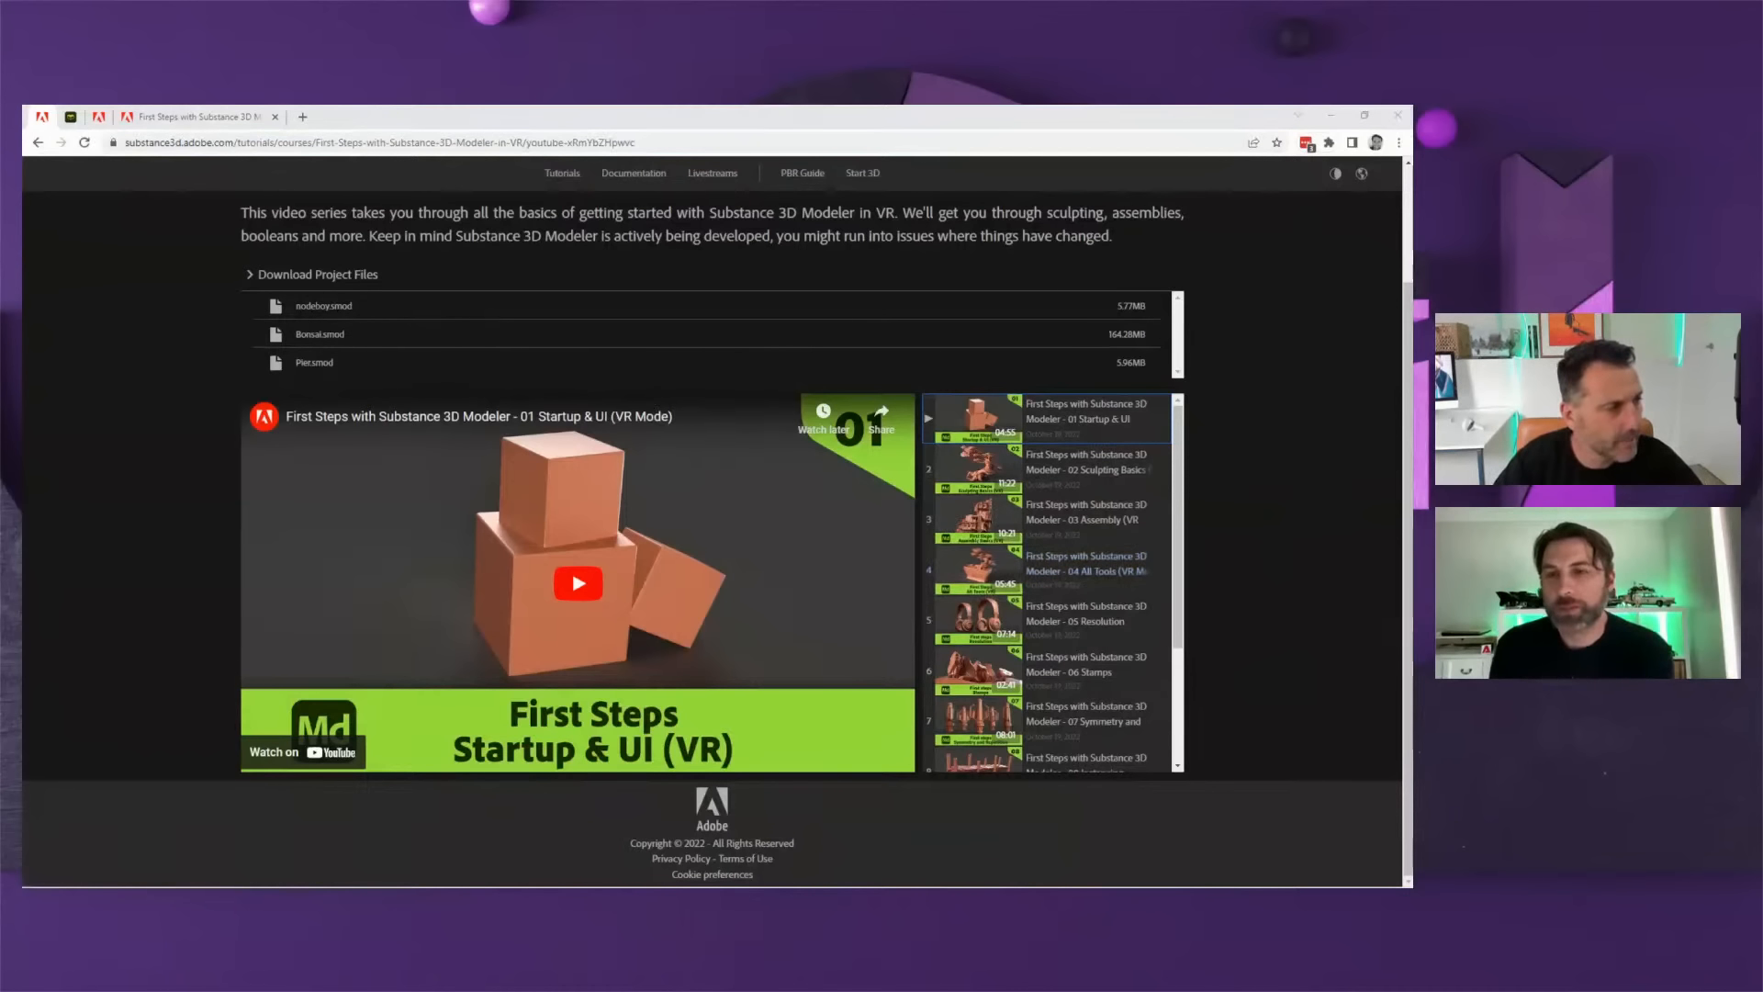